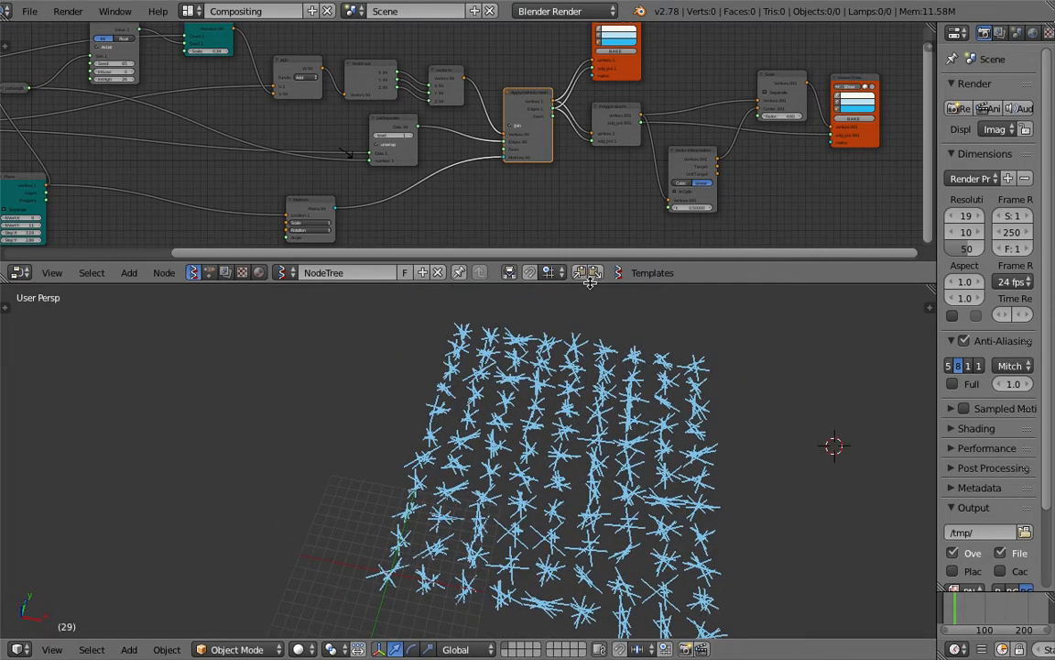
- Enlarge the node editor and set the Random Vector MK2 node's scale to 0
{"action": "left_click_drag", "start_coordinate": [590, 285], "coordinate": [592, 336]}
{"action": "middle_click_drag", "start_coordinate": [633, 385], "coordinate": [403, 449]}
{"action": "scroll", "coordinate": [517, 448], "scroll_direction": "up", "scroll_amount": 3}
{"action": "scroll", "coordinate": [605, 486], "scroll_direction": "up", "scroll_amount": 2}
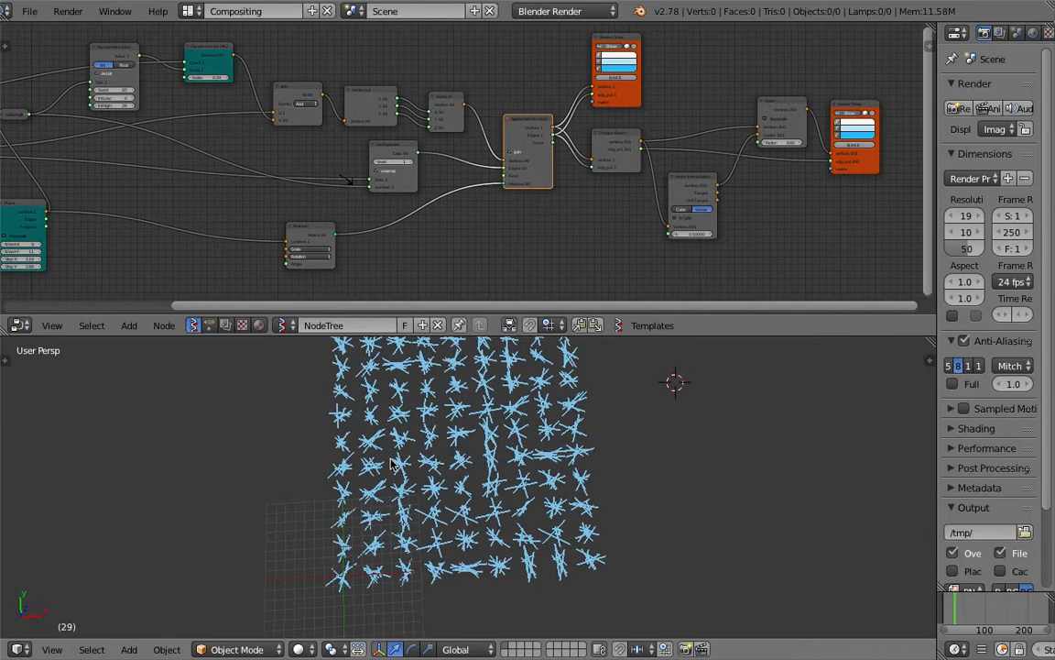
{"action": "scroll", "coordinate": [513, 479], "scroll_direction": "up", "scroll_amount": 2}
{"action": "scroll", "coordinate": [513, 465], "scroll_direction": "down", "scroll_amount": 3}
{"action": "middle_click_drag", "start_coordinate": [513, 465], "coordinate": [499, 510]}
{"action": "scroll", "coordinate": [499, 511], "scroll_direction": "up", "scroll_amount": 2}
{"action": "scroll", "coordinate": [440, 110], "scroll_direction": "up", "scroll_amount": 5}
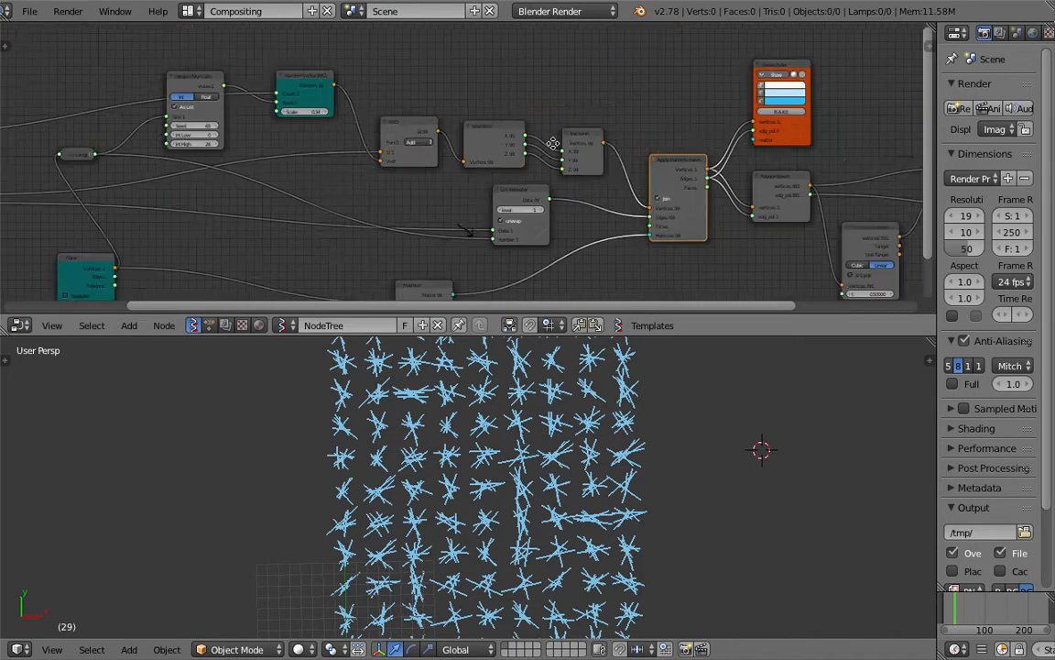
{"action": "mouse_move", "coordinate": [307, 108]}
{"action": "left_mouse_down"}
{"action": "mouse_move", "coordinate": [279, 107]}
{"action": "mouse_move", "coordinate": [307, 110]}
{"action": "left_mouse_up"}
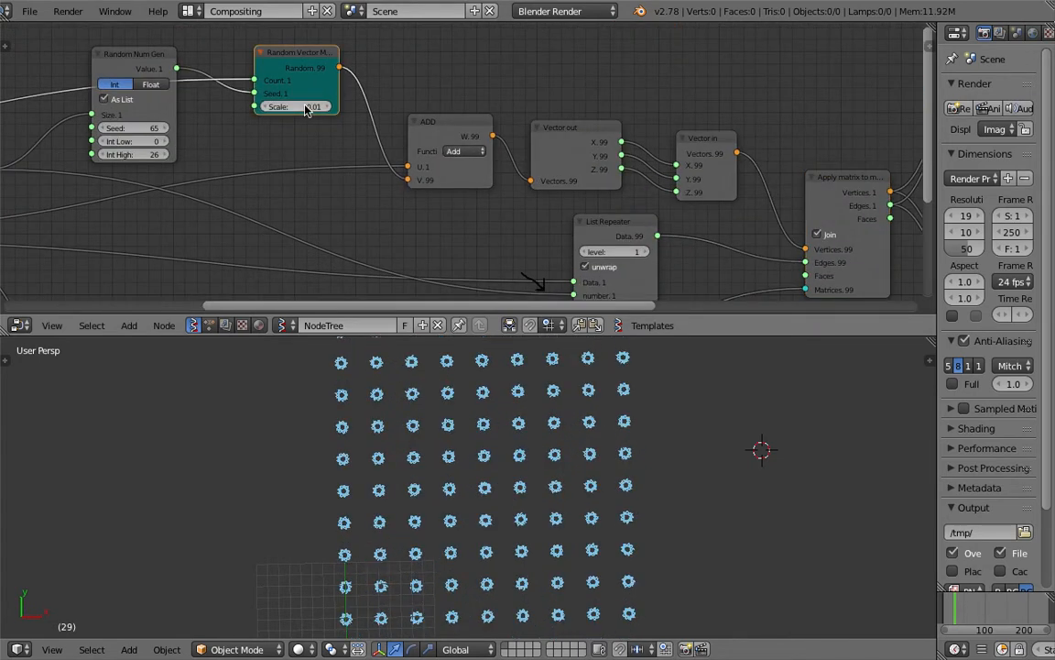
{"action": "left_click", "coordinate": [305, 108]}
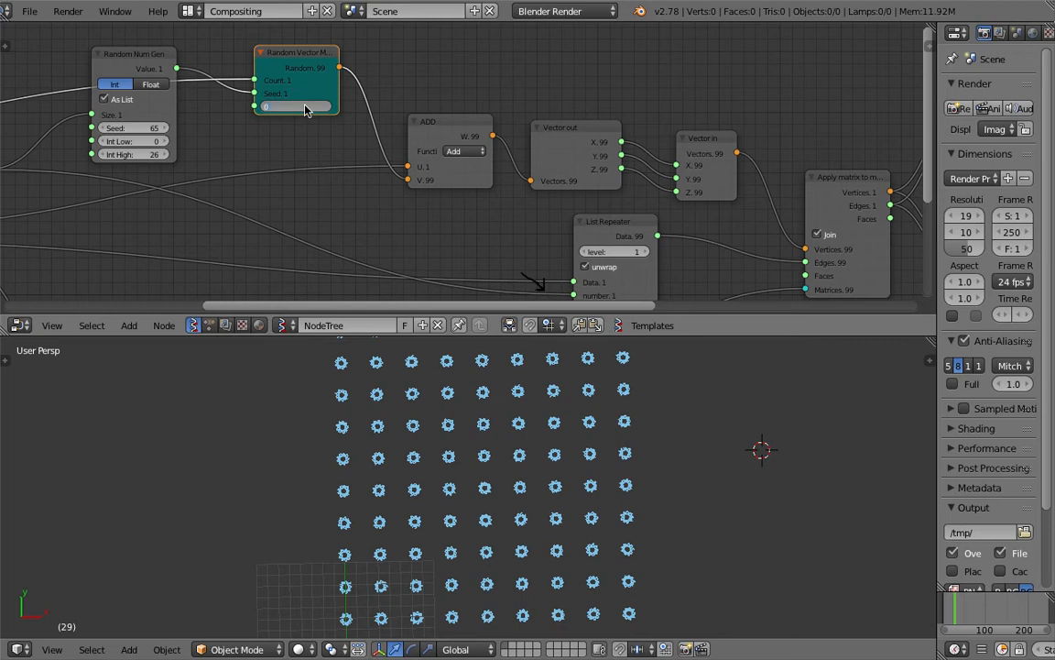
{"action": "key", "text": "Return"}
- Set the integer feeding the Circle node's vertex count to 3 and raise it one by one to 7
{"action": "left_click", "coordinate": [596, 438]}
{"action": "scroll", "coordinate": [595, 439], "scroll_direction": "up", "scroll_amount": 7}
{"action": "scroll", "coordinate": [596, 458], "scroll_direction": "down", "scroll_amount": 4}
{"action": "middle_click_drag", "start_coordinate": [593, 503], "coordinate": [590, 479], "text": "shift"}
{"action": "scroll", "coordinate": [590, 482], "scroll_direction": "up", "scroll_amount": 2}
{"action": "middle_click_drag", "start_coordinate": [271, 190], "coordinate": [505, 180]}
{"action": "middle_click_drag", "start_coordinate": [440, 185], "coordinate": [810, 160]}
{"action": "middle_click_drag", "start_coordinate": [315, 193], "coordinate": [398, 191]}
{"action": "left_click", "coordinate": [332, 114]}
{"action": "type", "text": "3"}
{"action": "key", "text": "Return"}
{"action": "left_click", "coordinate": [356, 117]}
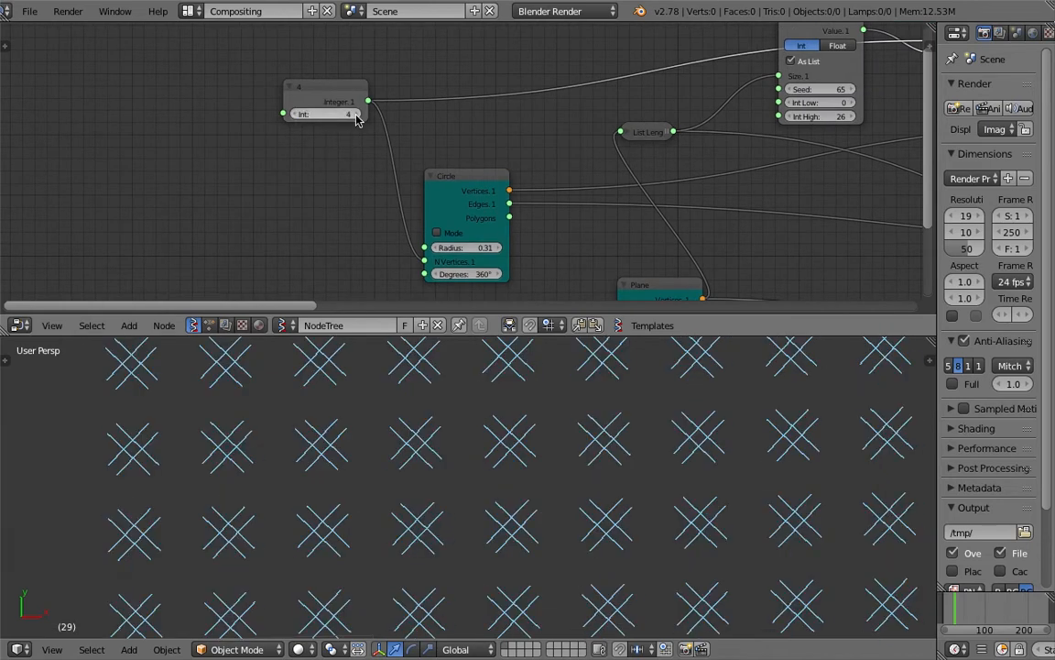
{"action": "left_click", "coordinate": [356, 116]}
{"action": "left_click", "coordinate": [356, 116]}
{"action": "left_click", "coordinate": [356, 116]}
- Lower the Scale node's factor to about 1.71 to shorten the extended edges of the shapes
{"action": "middle_click_drag", "start_coordinate": [541, 193], "coordinate": [434, 197]}
{"action": "scroll", "coordinate": [485, 156], "scroll_direction": "down", "scroll_amount": 1}
{"action": "middle_click_drag", "start_coordinate": [616, 216], "coordinate": [231, 188]}
{"action": "middle_click_drag", "start_coordinate": [880, 198], "coordinate": [615, 188]}
{"action": "mouse_move", "coordinate": [690, 182]}
{"action": "middle_mouse_down"}
{"action": "mouse_move", "coordinate": [585, 186]}
{"action": "mouse_move", "coordinate": [602, 182]}
{"action": "mouse_move", "coordinate": [454, 172]}
{"action": "mouse_move", "coordinate": [531, 177]}
{"action": "middle_mouse_up"}
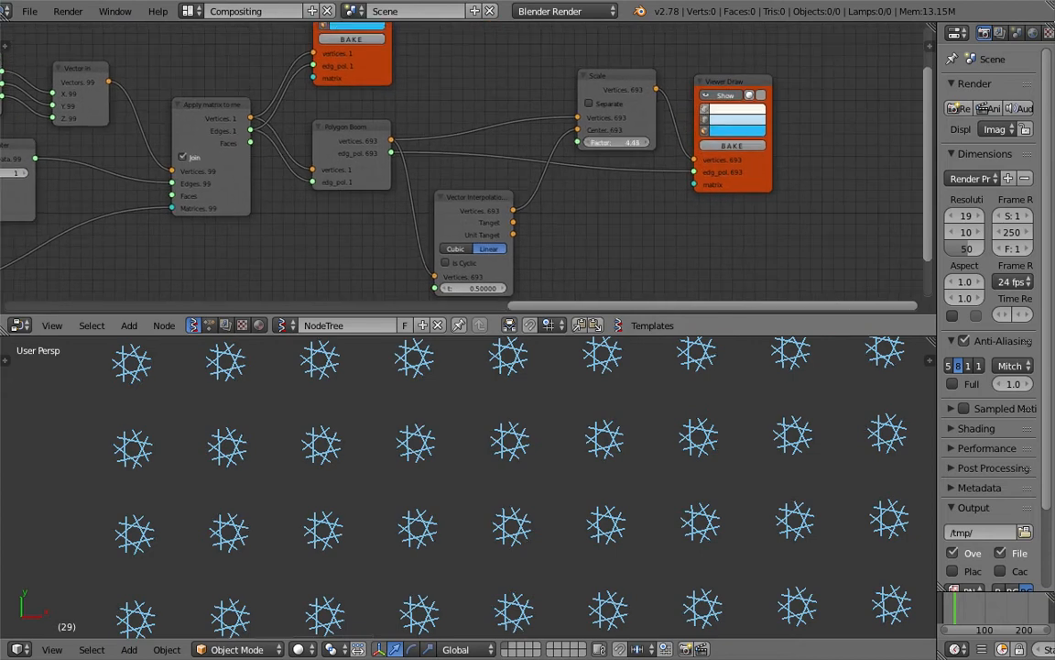
{"action": "left_click_drag", "start_coordinate": [633, 145], "coordinate": [602, 148]}
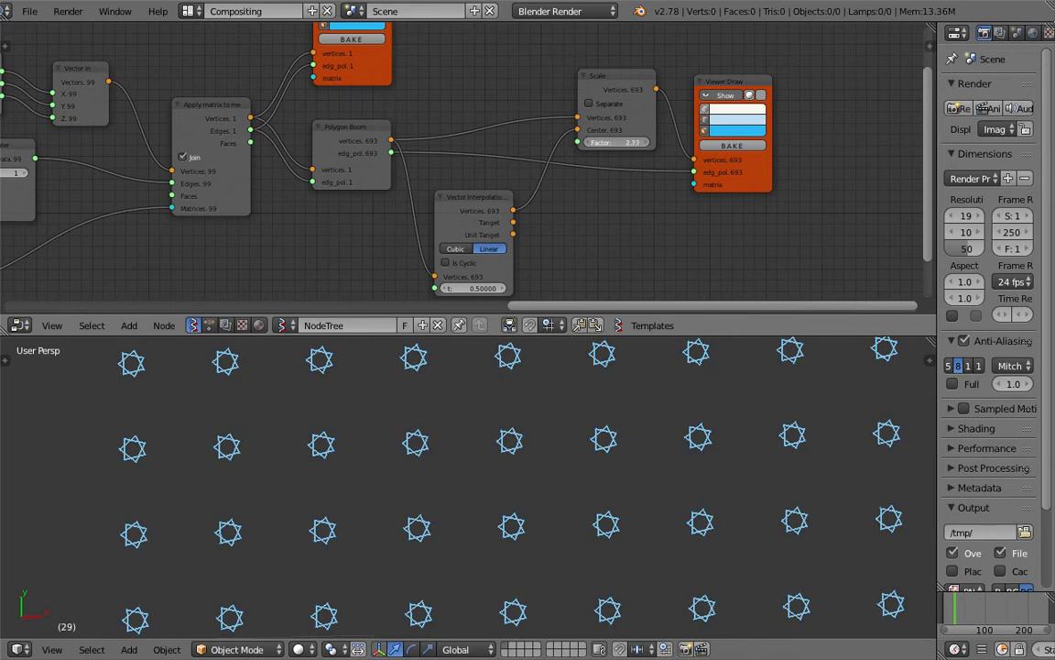
{"action": "left_click", "coordinate": [628, 142]}
{"action": "type", "text": "0.06"}
{"action": "key", "text": "Return"}
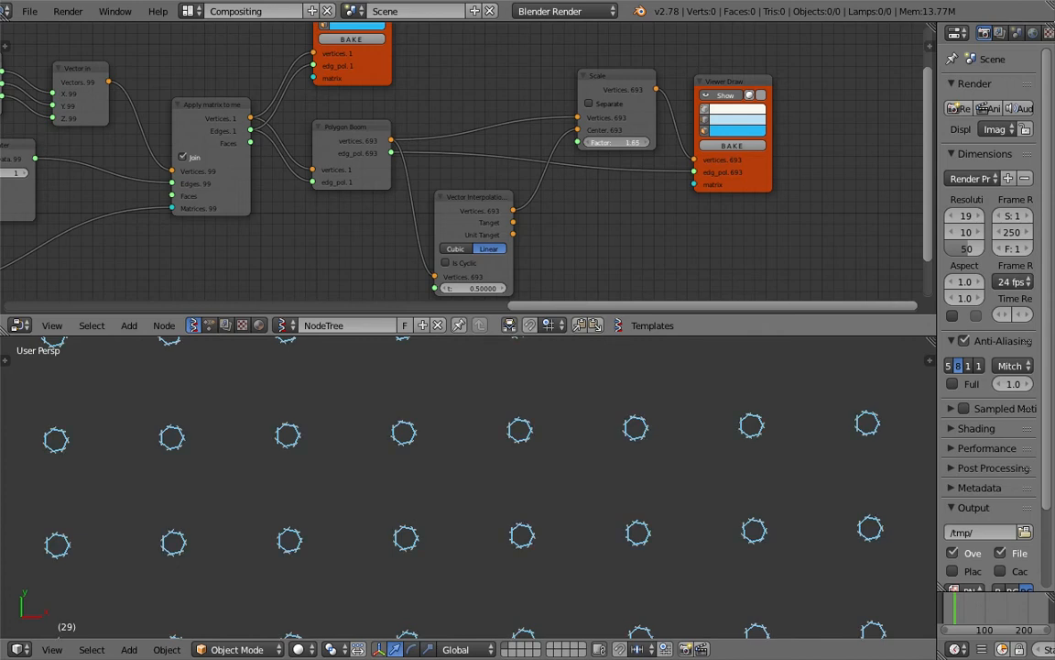
{"action": "left_click_drag", "start_coordinate": [630, 143], "coordinate": [622, 144]}
{"action": "scroll", "coordinate": [639, 589], "scroll_direction": "down", "scroll_amount": 2}
{"action": "middle_click_drag", "start_coordinate": [547, 528], "coordinate": [701, 523], "text": "shift"}
{"action": "scroll", "coordinate": [664, 524], "scroll_direction": "up", "scroll_amount": 2}
- Reduce the integer feeding the Circle node's vertex count to 4
{"action": "middle_click_drag", "start_coordinate": [104, 104], "coordinate": [529, 161]}
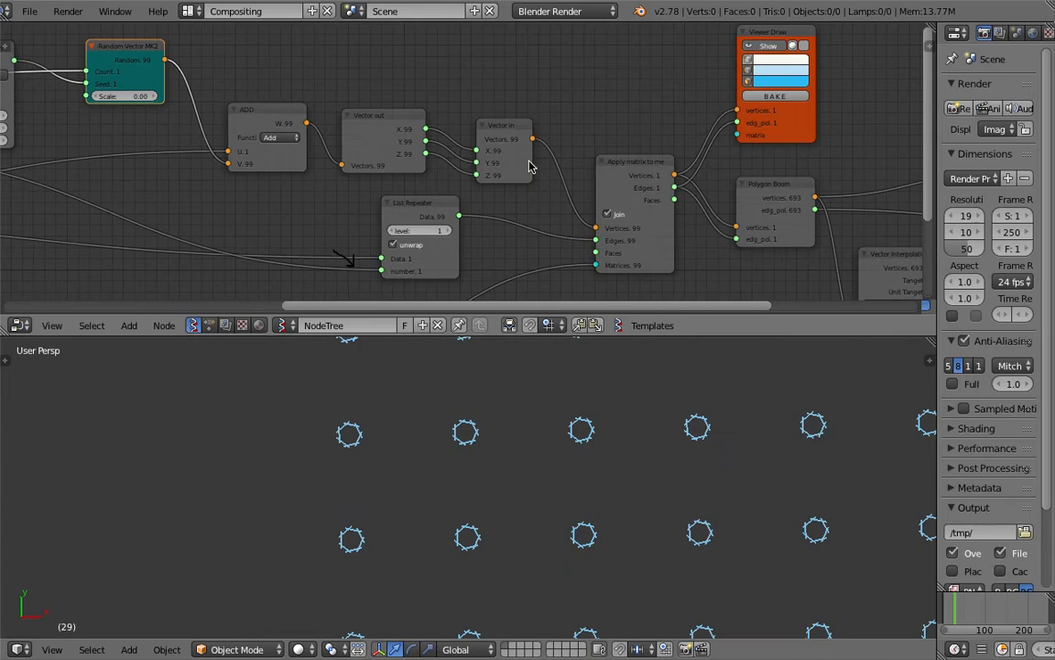
{"action": "middle_click_drag", "start_coordinate": [346, 135], "coordinate": [701, 218]}
{"action": "middle_click_drag", "start_coordinate": [546, 154], "coordinate": [570, 141]}
{"action": "scroll", "coordinate": [490, 151], "scroll_direction": "up", "scroll_amount": 2}
{"action": "middle_click_drag", "start_coordinate": [481, 163], "coordinate": [893, 156]}
{"action": "middle_click_drag", "start_coordinate": [438, 193], "coordinate": [405, 170]}
{"action": "left_click", "coordinate": [211, 136]}
{"action": "left_click", "coordinate": [211, 137]}
{"action": "left_click", "coordinate": [211, 137]}
{"action": "middle_click_drag", "start_coordinate": [589, 434], "coordinate": [563, 438]}
{"action": "scroll", "coordinate": [640, 524], "scroll_direction": "down", "scroll_amount": 3}
{"action": "middle_click_drag", "start_coordinate": [544, 488], "coordinate": [499, 458]}
- Show only the Viewer Draw node fed by Apply Matrix to Mesh, hiding the viewer of the scaled edges
{"action": "middle_click_drag", "start_coordinate": [624, 222], "coordinate": [4, 283]}
{"action": "middle_click_drag", "start_coordinate": [253, 196], "coordinate": [9, 161]}
{"action": "scroll", "coordinate": [458, 165], "scroll_direction": "down", "scroll_amount": 3}
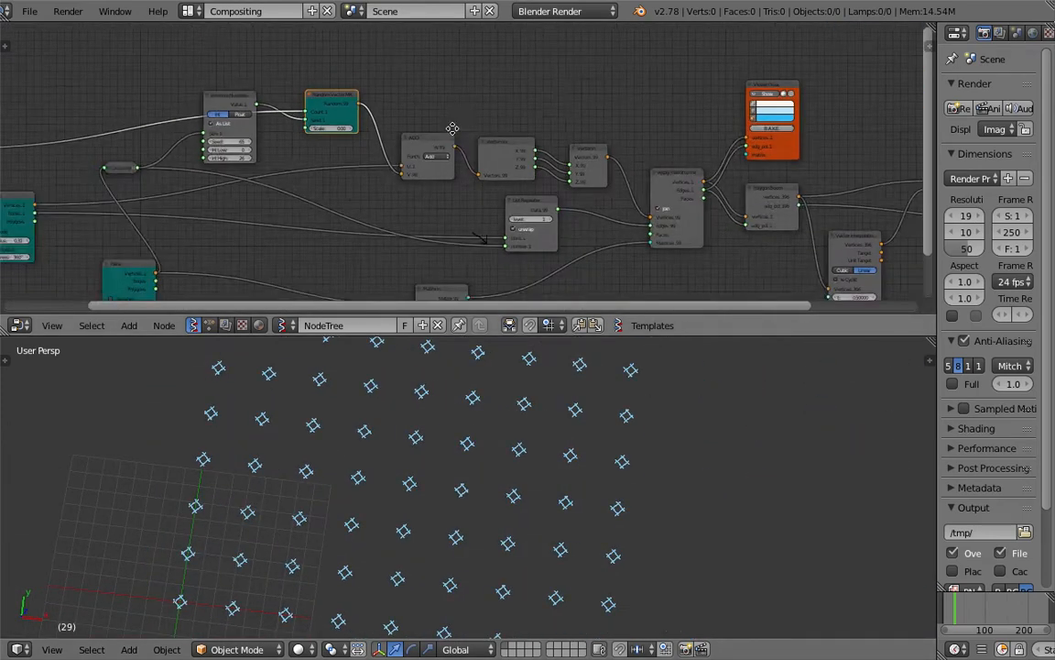
{"action": "middle_click_drag", "start_coordinate": [666, 130], "coordinate": [376, 130]}
{"action": "scroll", "coordinate": [711, 174], "scroll_direction": "up", "scroll_amount": 2}
{"action": "middle_click_drag", "start_coordinate": [449, 78], "coordinate": [472, 91]}
{"action": "scroll", "coordinate": [458, 92], "scroll_direction": "up", "scroll_amount": 1}
{"action": "scroll", "coordinate": [425, 95], "scroll_direction": "up", "scroll_amount": 2}
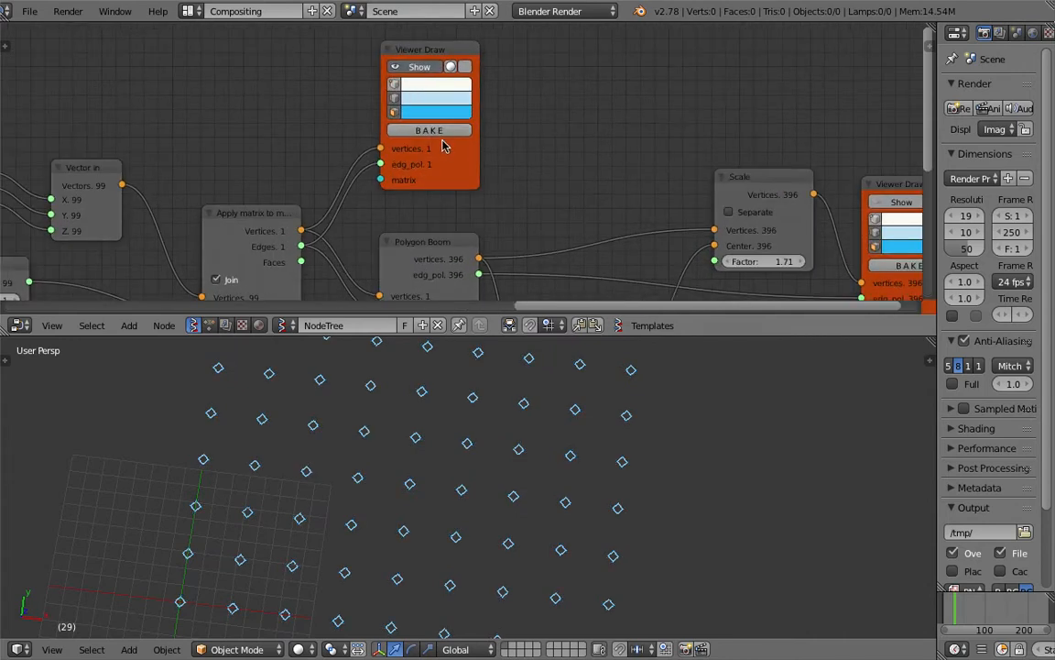
- Set the Random Vector MK2 node's scale to 0.21 and enlarge the 3D view
{"action": "middle_click_drag", "start_coordinate": [413, 403], "coordinate": [458, 422]}
{"action": "middle_click_drag", "start_coordinate": [168, 221], "coordinate": [532, 234]}
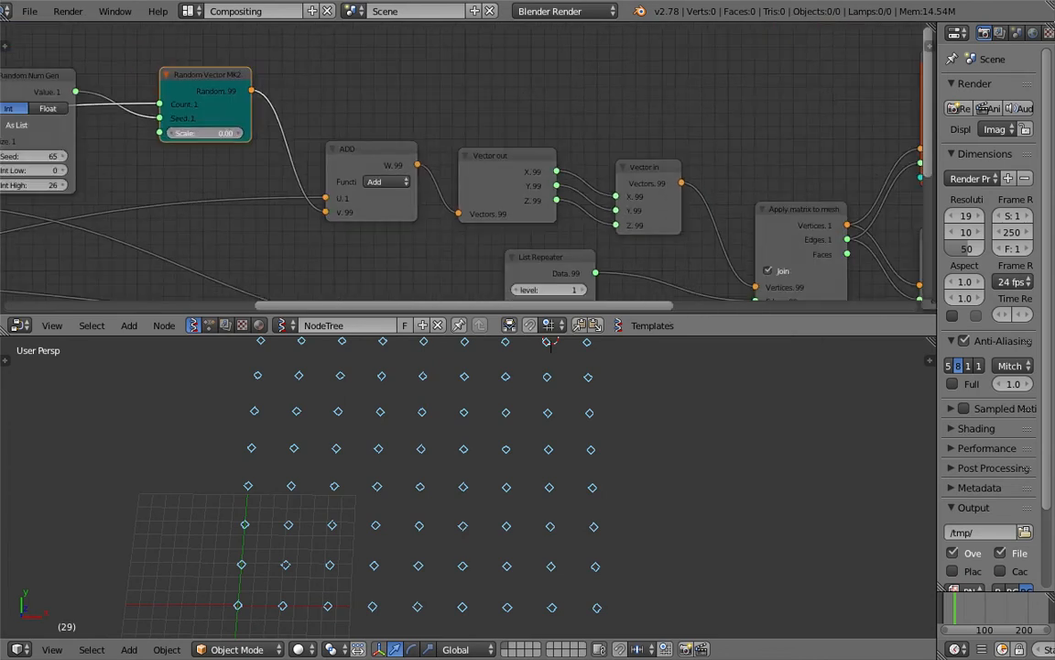
{"action": "middle_click_drag", "start_coordinate": [460, 431], "coordinate": [564, 421]}
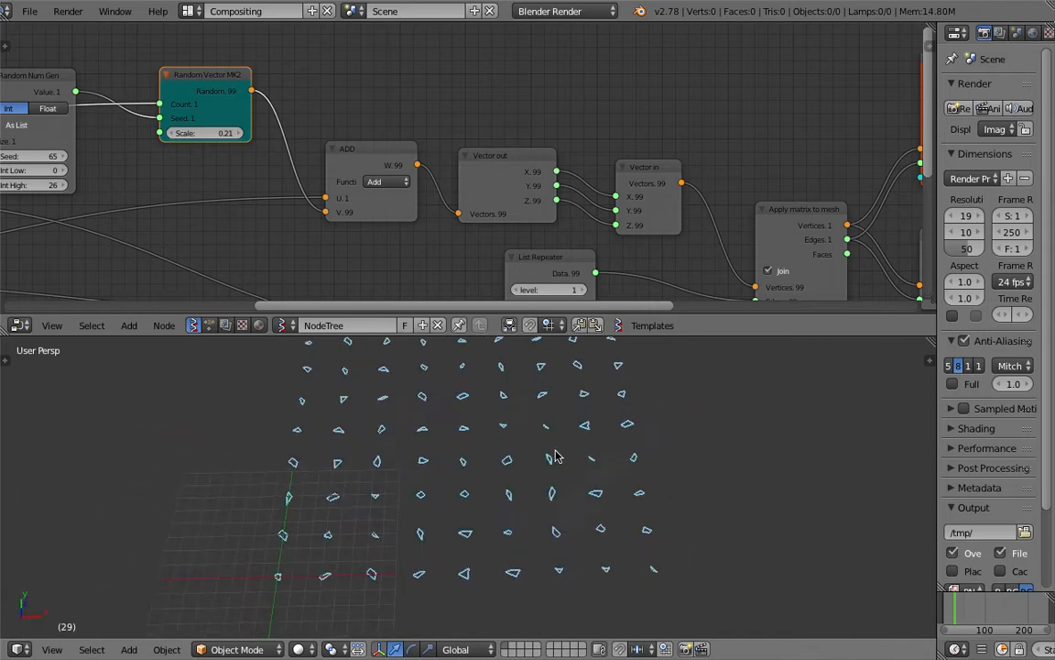
{"action": "left_click_drag", "start_coordinate": [585, 319], "coordinate": [584, 216]}
{"action": "middle_click_drag", "start_coordinate": [577, 344], "coordinate": [595, 429]}
- Increase the Circle node's radius to 2.50 so the squares overlap
{"action": "middle_click_drag", "start_coordinate": [640, 160], "coordinate": [342, 142]}
{"action": "middle_click_drag", "start_coordinate": [483, 103], "coordinate": [701, 18]}
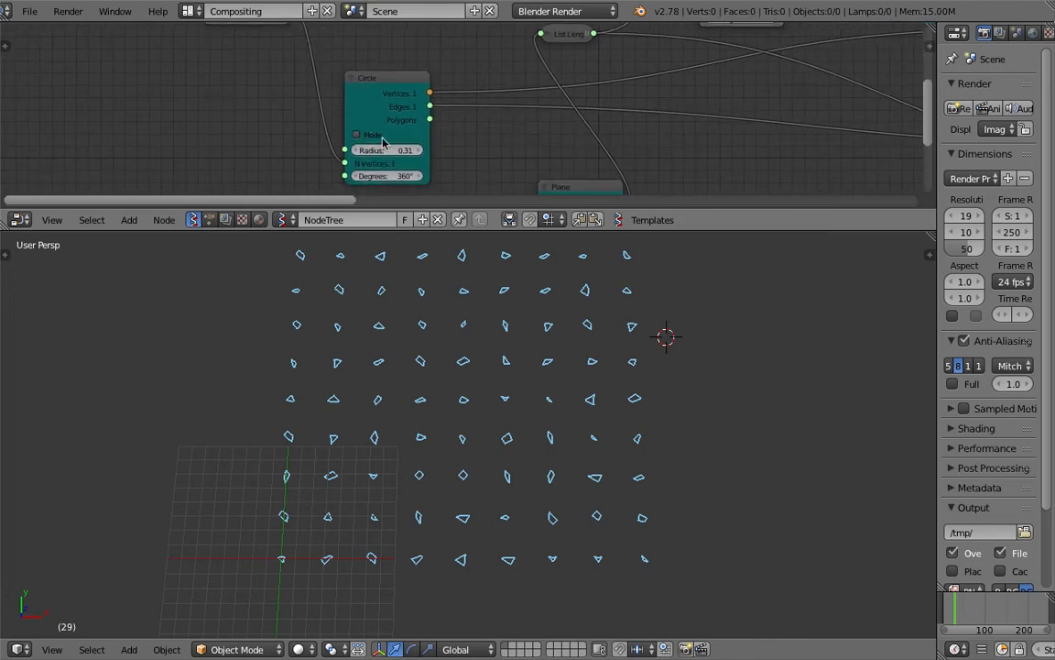
{"action": "left_click_drag", "start_coordinate": [387, 150], "coordinate": [585, 151]}
{"action": "scroll", "coordinate": [593, 430], "scroll_direction": "down", "scroll_amount": 4}
{"action": "scroll", "coordinate": [593, 430], "scroll_direction": "up", "scroll_amount": 3}
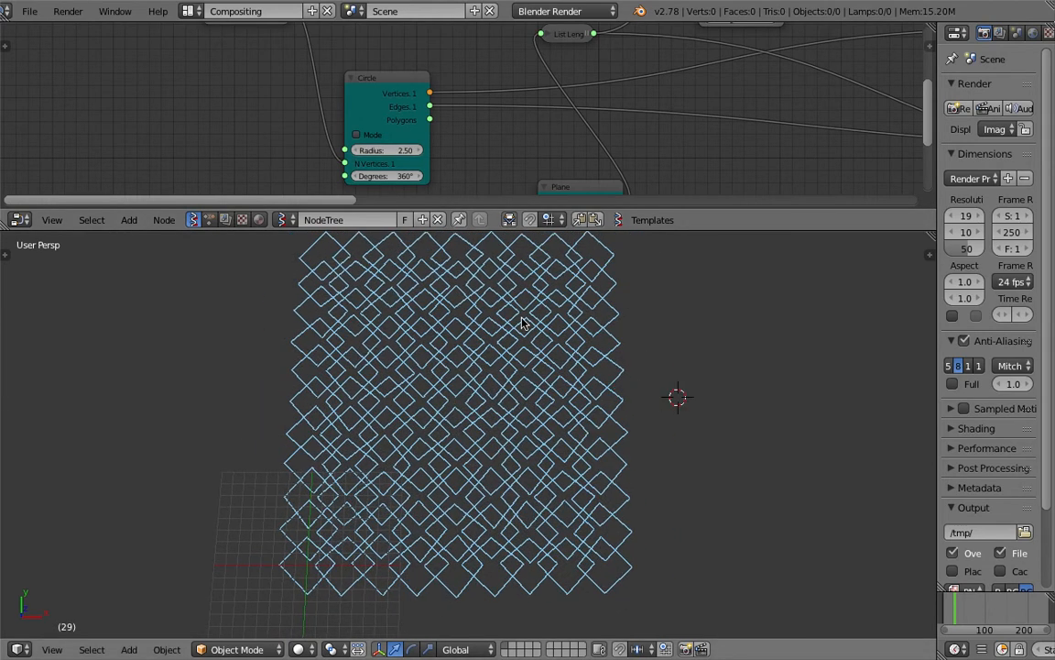
{"action": "middle_click_drag", "start_coordinate": [618, 377], "coordinate": [605, 357]}
- Cut the Z link between the Vector Out and Vector In nodes to keep the squares flat
{"action": "middle_click_drag", "start_coordinate": [744, 167], "coordinate": [518, 116]}
{"action": "scroll", "coordinate": [526, 134], "scroll_direction": "up", "scroll_amount": 1}
{"action": "left_click_drag", "start_coordinate": [382, 70], "coordinate": [344, 57]}
{"action": "scroll", "coordinate": [472, 110], "scroll_direction": "down", "scroll_amount": 1}
{"action": "middle_click_drag", "start_coordinate": [472, 110], "coordinate": [381, 64]}
{"action": "left_click_drag", "start_coordinate": [437, 85], "coordinate": [404, 75]}
{"action": "middle_click_drag", "start_coordinate": [550, 96], "coordinate": [415, 79]}
{"action": "left_click_drag", "start_coordinate": [415, 79], "coordinate": [399, 77]}
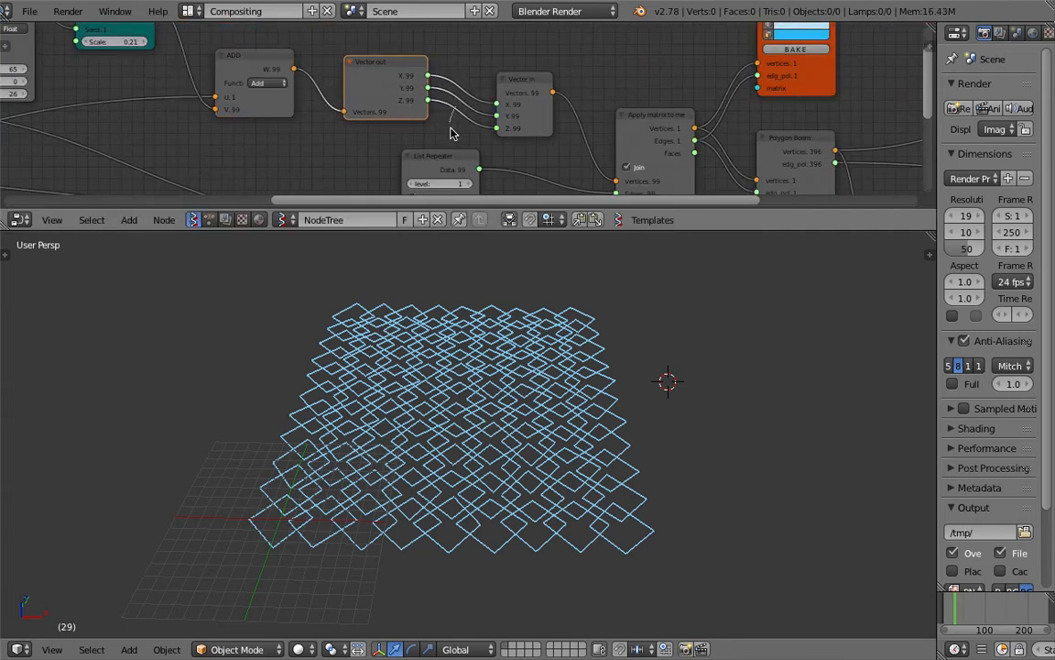
{"action": "left_click_drag", "start_coordinate": [450, 129], "coordinate": [449, 136], "text": "ctrl"}
{"action": "mouse_move", "coordinate": [547, 434]}
{"action": "middle_mouse_down"}
{"action": "mouse_move", "coordinate": [585, 389]}
{"action": "mouse_move", "coordinate": [487, 404]}
{"action": "middle_mouse_up"}
{"action": "middle_click_drag", "start_coordinate": [430, 322], "coordinate": [417, 419]}
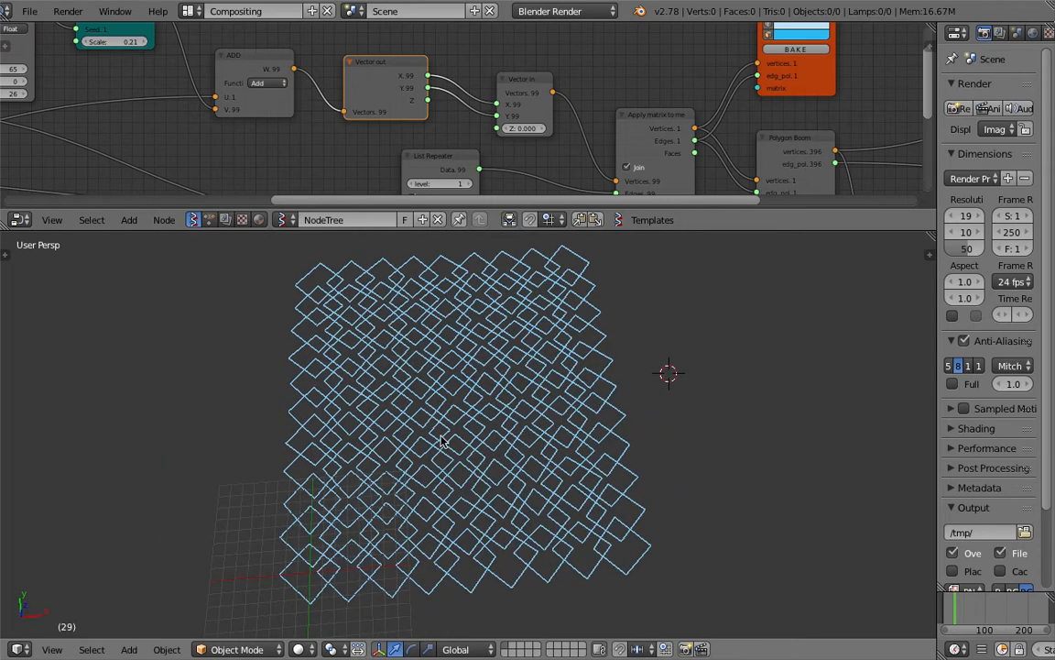
- Raise the Random Vector MK2 node's scale to 0.84
{"action": "middle_click_drag", "start_coordinate": [154, 128], "coordinate": [326, 144]}
{"action": "left_click_drag", "start_coordinate": [287, 57], "coordinate": [328, 57]}
{"action": "middle_click_drag", "start_coordinate": [607, 345], "coordinate": [555, 415]}
{"action": "scroll", "coordinate": [596, 375], "scroll_direction": "down", "scroll_amount": 1}
{"action": "scroll", "coordinate": [548, 427], "scroll_direction": "up", "scroll_amount": 2}
{"action": "scroll", "coordinate": [692, 368], "scroll_direction": "down", "scroll_amount": 2}
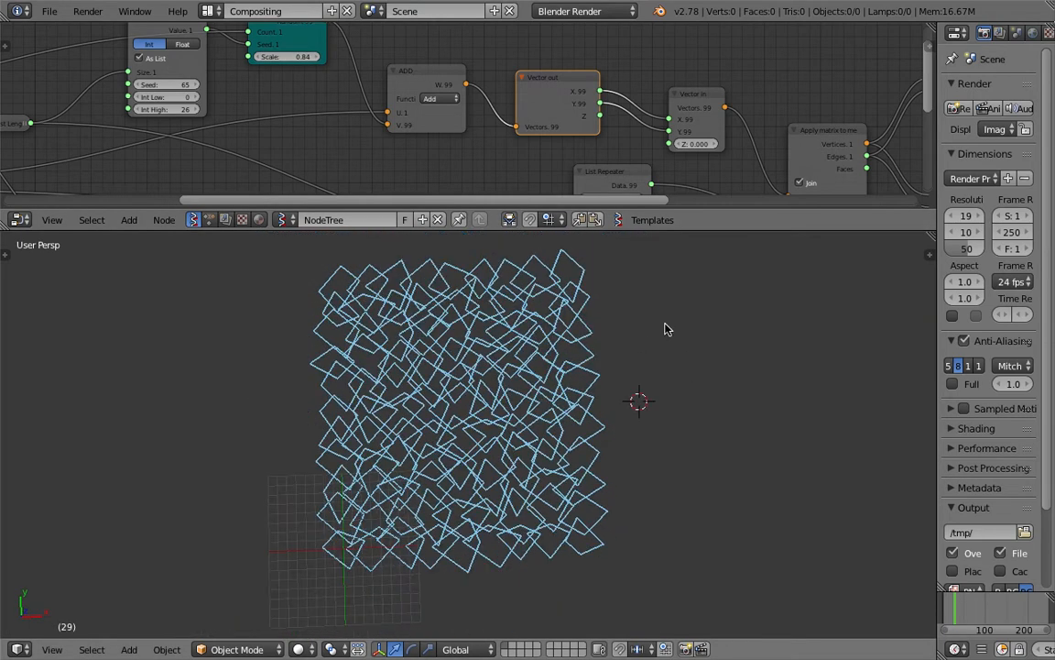
{"action": "scroll", "coordinate": [655, 330], "scroll_direction": "up", "scroll_amount": 1}
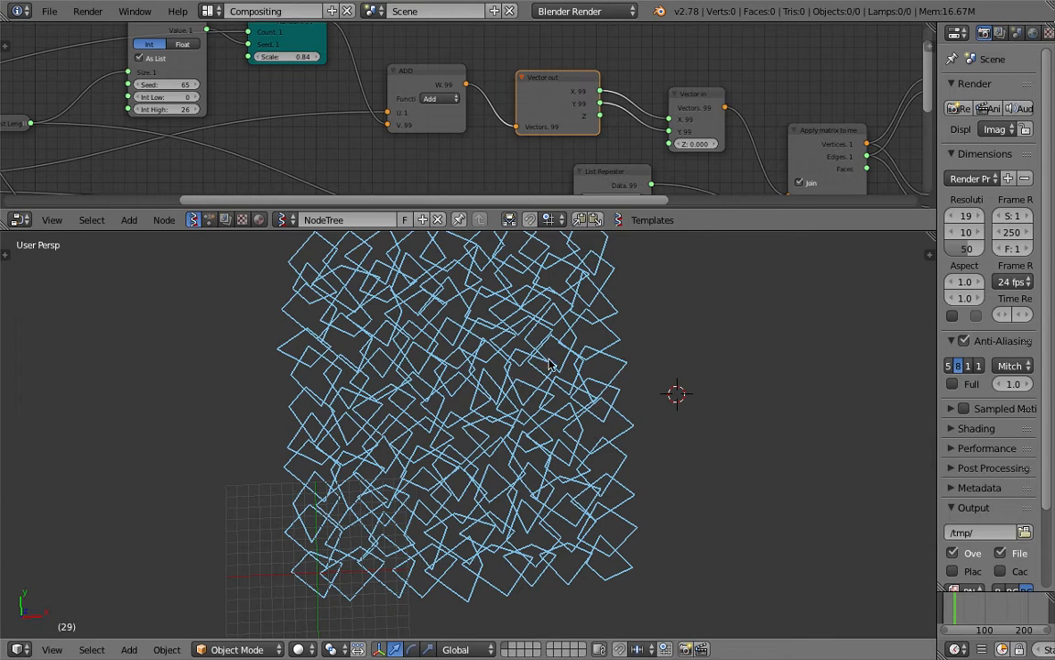
- Sketch three overlapping circles crossed by a curve, with short marks inside, in Grease Pencil beside the square pattern
{"action": "scroll", "coordinate": [579, 383], "scroll_direction": "down", "scroll_amount": 2}
{"action": "middle_click_drag", "start_coordinate": [600, 378], "coordinate": [523, 393], "text": "shift"}
{"action": "left_click", "coordinate": [568, 387]}
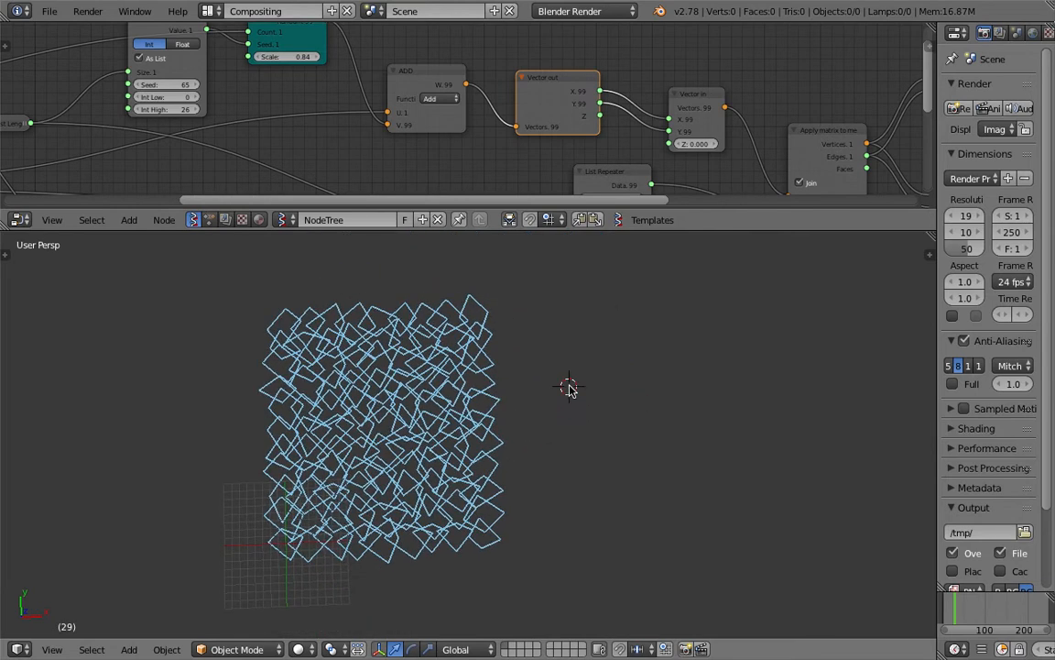
{"action": "mouse_move", "coordinate": [609, 314]}
{"action": "left_mouse_down"}
{"action": "mouse_move", "coordinate": [605, 367]}
{"action": "mouse_move", "coordinate": [704, 335]}
{"action": "mouse_move", "coordinate": [785, 372]}
{"action": "left_mouse_up"}
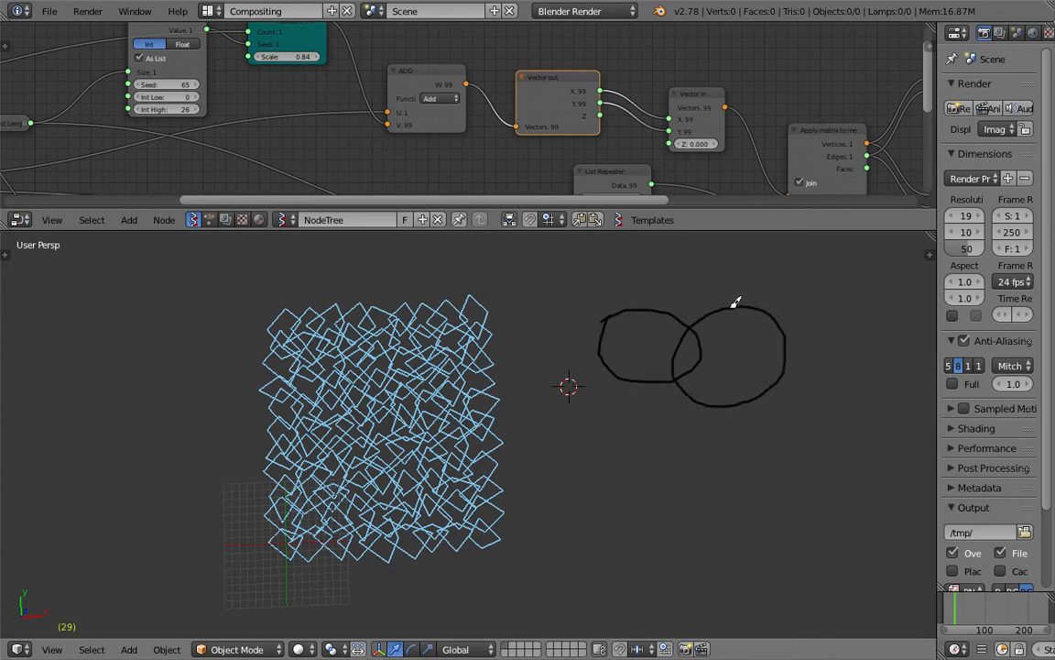
{"action": "left_click_drag", "start_coordinate": [715, 384], "coordinate": [765, 441]}
{"action": "mouse_move", "coordinate": [710, 266]}
{"action": "left_mouse_down"}
{"action": "mouse_move", "coordinate": [681, 405]}
{"action": "mouse_move", "coordinate": [632, 513]}
{"action": "left_mouse_up"}
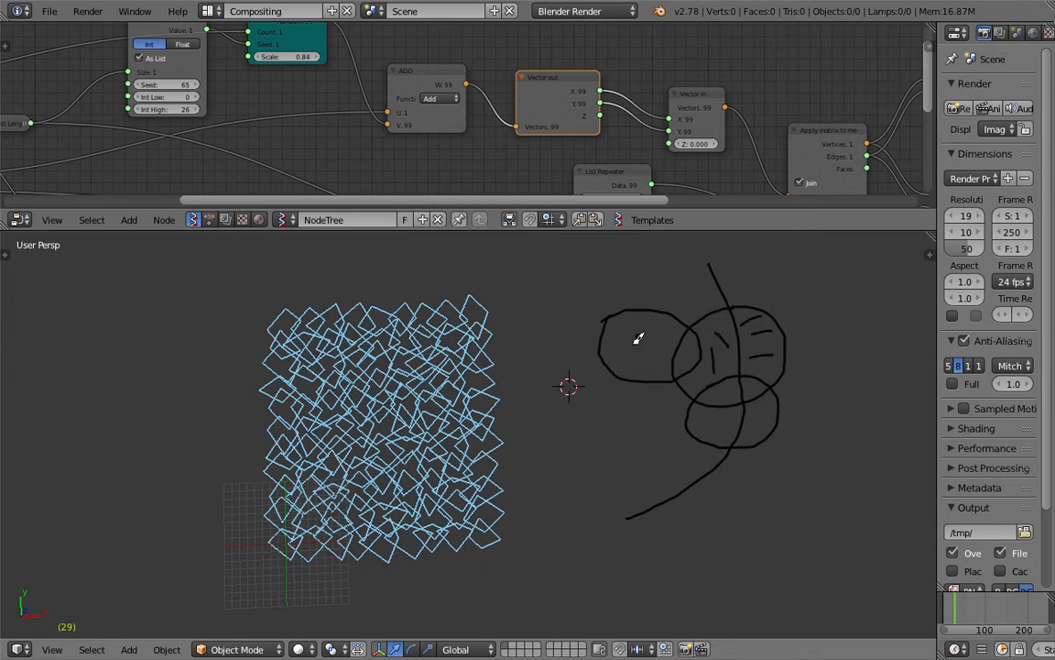
{"action": "mouse_move", "coordinate": [720, 424]}
{"action": "middle_mouse_down"}
{"action": "mouse_move", "coordinate": [666, 446]}
{"action": "mouse_move", "coordinate": [708, 400]}
{"action": "middle_mouse_up"}
{"action": "mouse_move", "coordinate": [549, 470]}
{"action": "middle_mouse_down"}
{"action": "mouse_move", "coordinate": [607, 365]}
{"action": "mouse_move", "coordinate": [639, 355]}
{"action": "mouse_move", "coordinate": [617, 396]}
{"action": "mouse_move", "coordinate": [522, 410]}
{"action": "mouse_move", "coordinate": [459, 381]}
{"action": "mouse_move", "coordinate": [467, 369]}
{"action": "middle_mouse_up"}
- Save the current file under the next incremented file name
{"action": "left_click", "coordinate": [48, 11]}
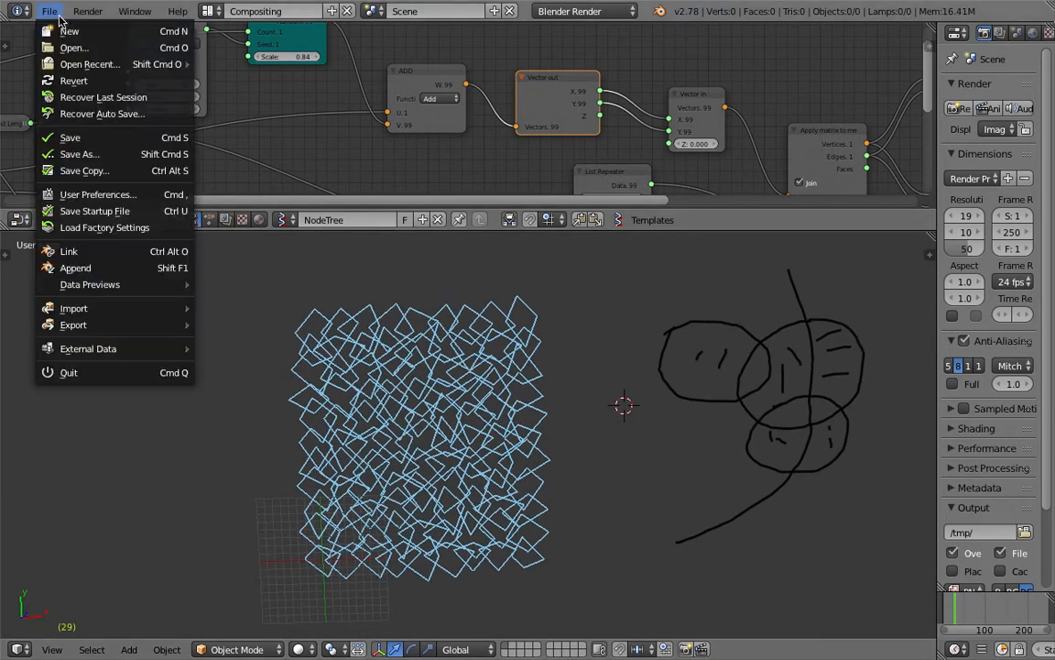
{"action": "left_click", "coordinate": [91, 146]}
{"action": "left_click", "coordinate": [935, 73]}
{"action": "key", "text": "Return"}
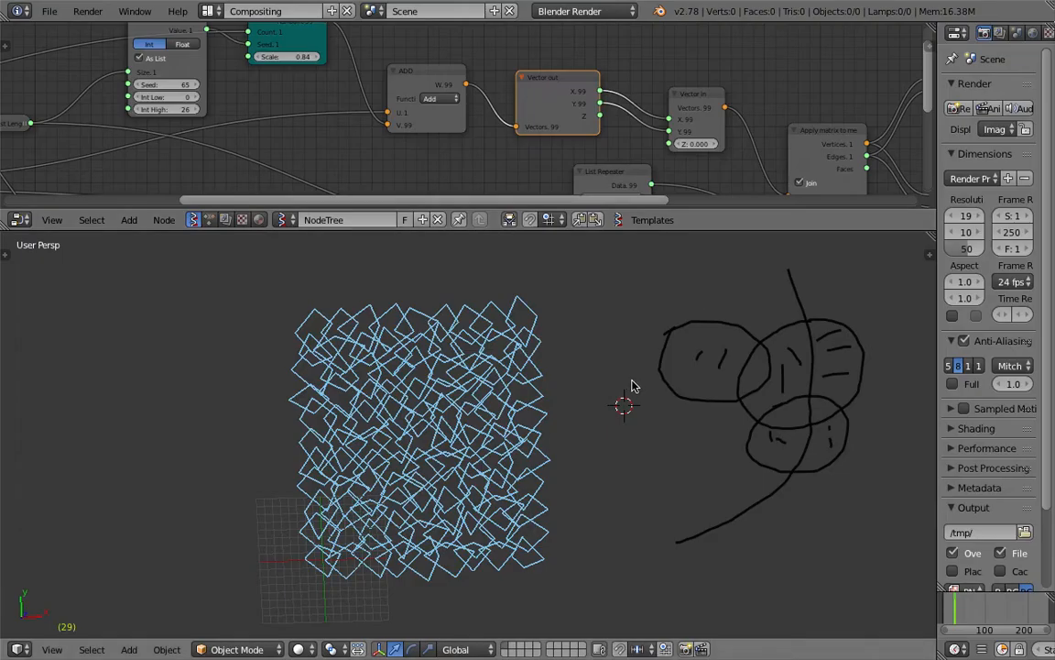
- Start a new file from the start-up file and delete the default cube
{"action": "left_click", "coordinate": [51, 11]}
{"action": "left_click", "coordinate": [54, 27]}
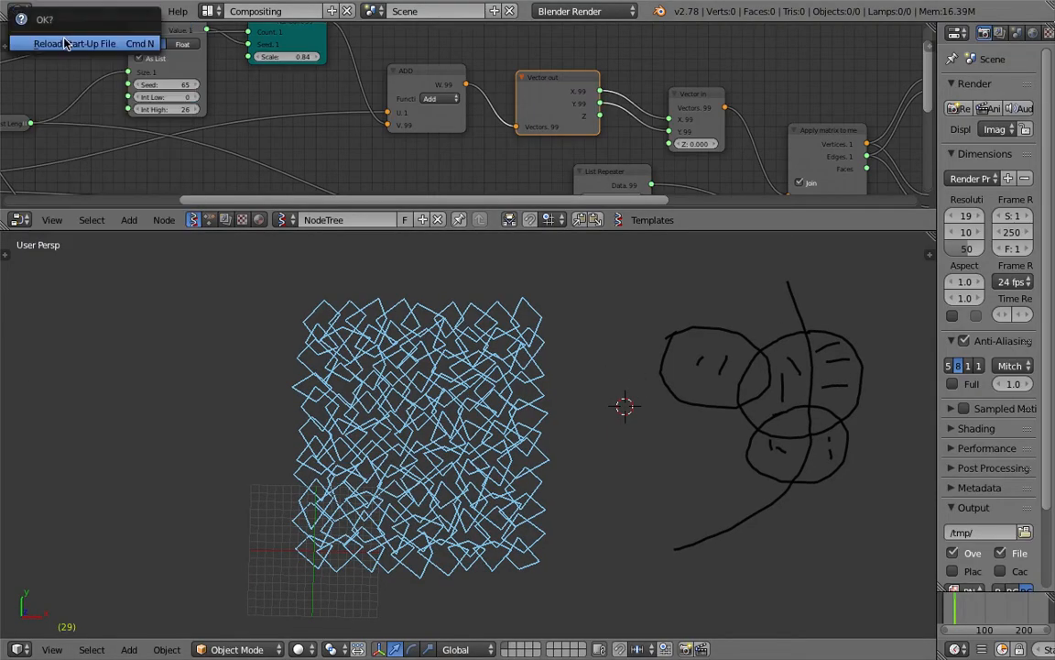
{"action": "left_click", "coordinate": [59, 39]}
{"action": "key", "text": "Delete"}
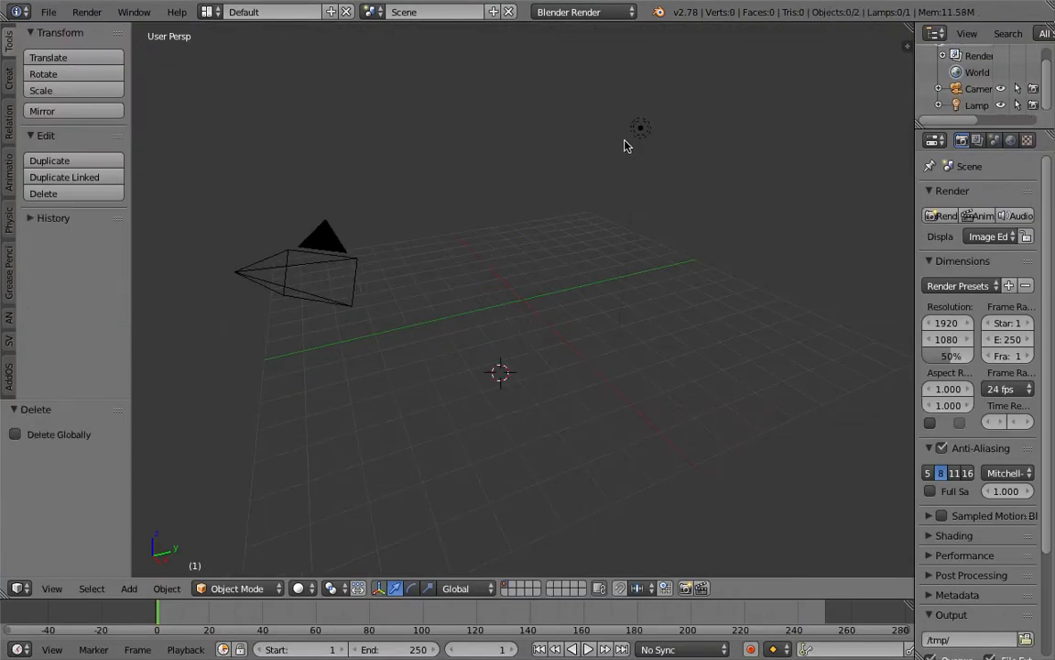
- Move the lamp and the camera to layer 2
{"action": "right_click", "coordinate": [641, 127]}
{"action": "right_click", "coordinate": [275, 268], "text": "shift"}
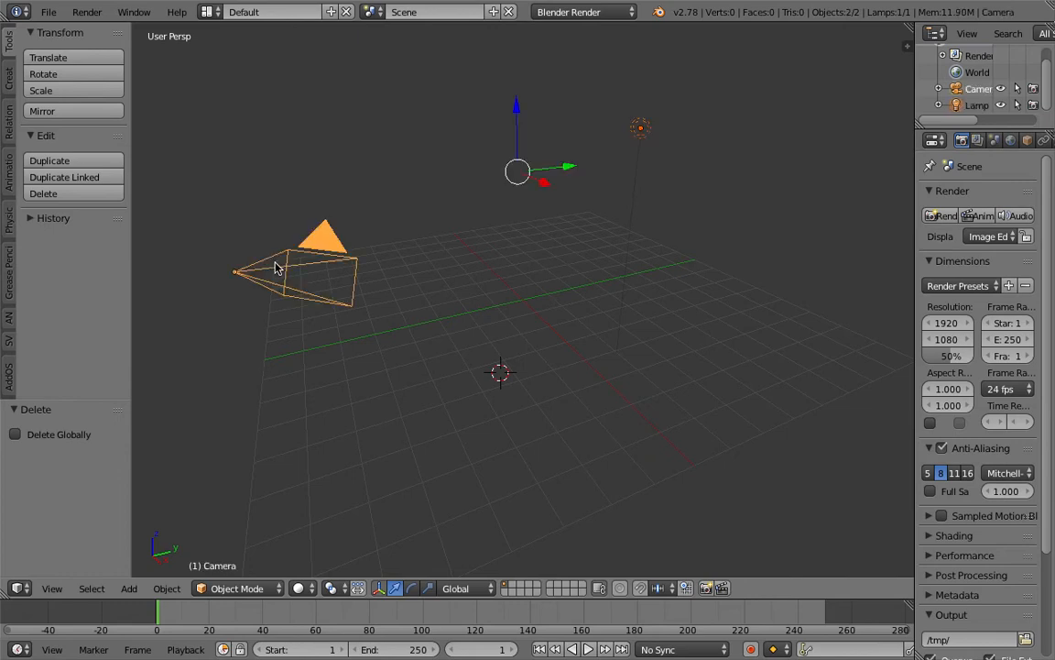
{"action": "key", "text": "m"}
{"action": "key", "text": "2"}
{"action": "left_click", "coordinate": [320, 208]}
- Switch to the Compositing screen layout and make the lower editors taller
{"action": "left_click", "coordinate": [211, 12]}
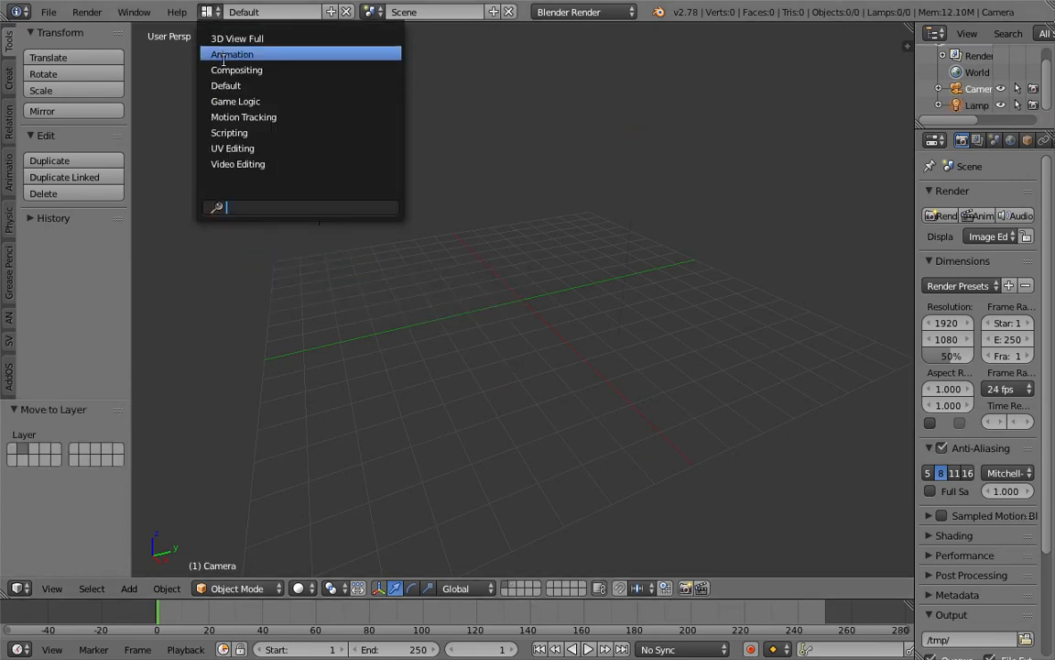
{"action": "left_click", "coordinate": [235, 70]}
{"action": "left_click_drag", "start_coordinate": [539, 394], "coordinate": [537, 318]}
{"action": "middle_click_drag", "start_coordinate": [589, 383], "coordinate": [645, 442]}
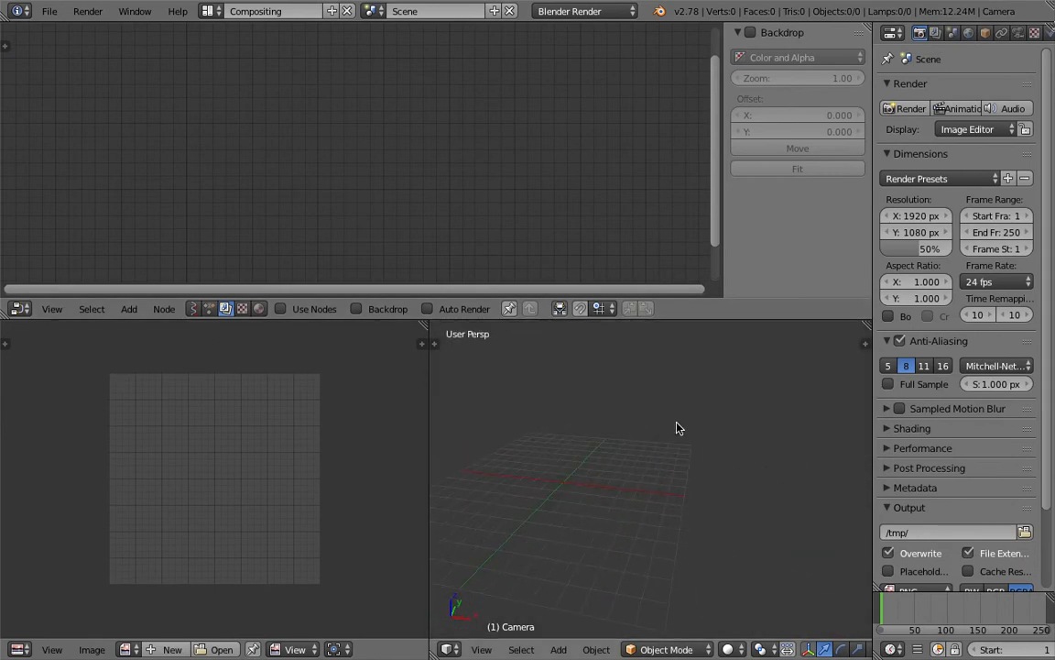
- Sketch a box divided by grid lines with Grease Pencil in the 3D view, and remove its layer
{"action": "left_click_drag", "start_coordinate": [679, 491], "coordinate": [767, 432]}
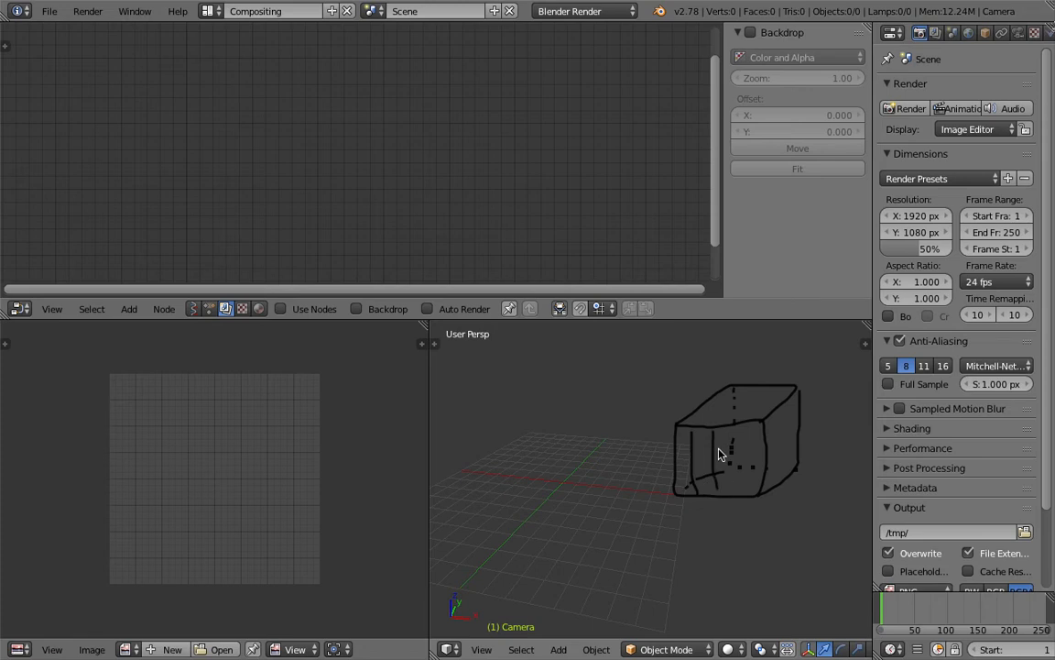
{"action": "left_click_drag", "start_coordinate": [739, 435], "coordinate": [736, 495]}
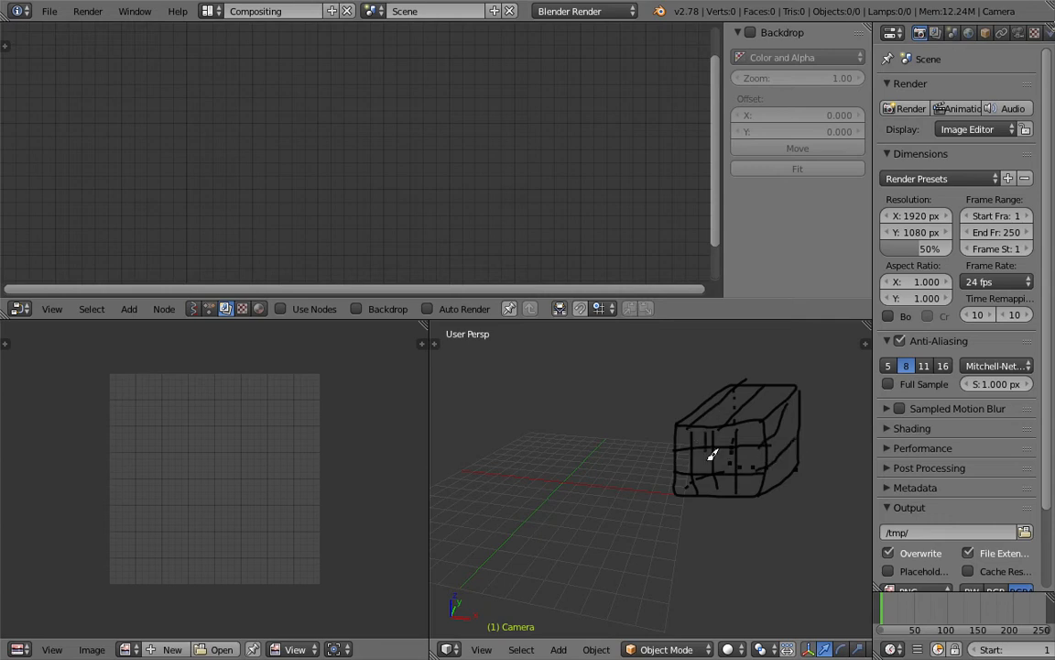
{"action": "key", "text": "n"}
{"action": "scroll", "coordinate": [761, 430], "scroll_direction": "down", "scroll_amount": 5}
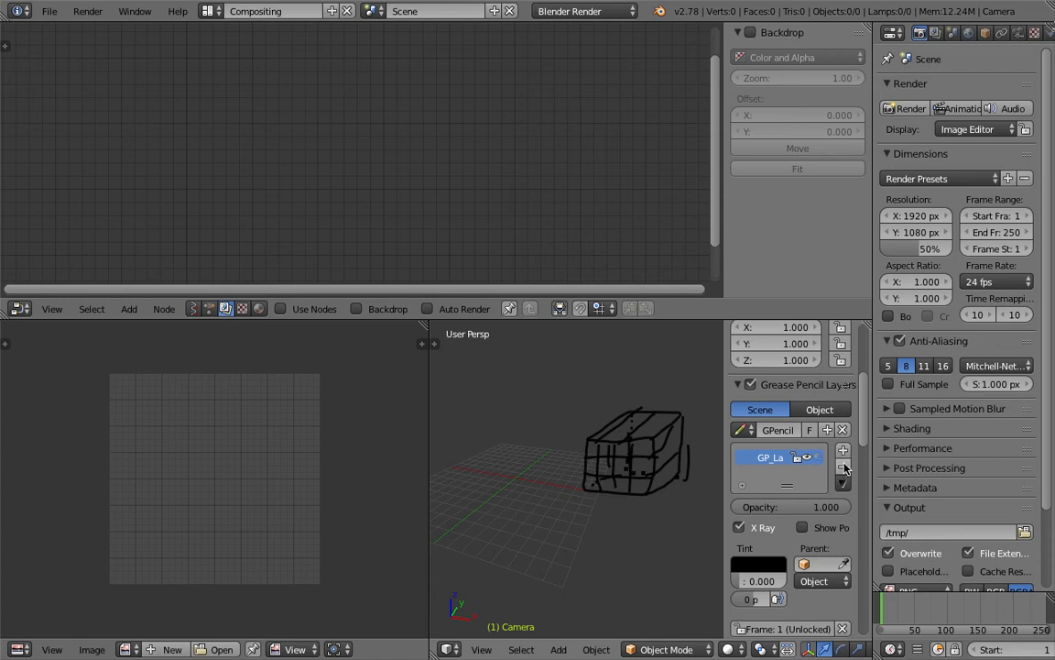
{"action": "left_click", "coordinate": [843, 467]}
{"action": "key", "text": "n"}
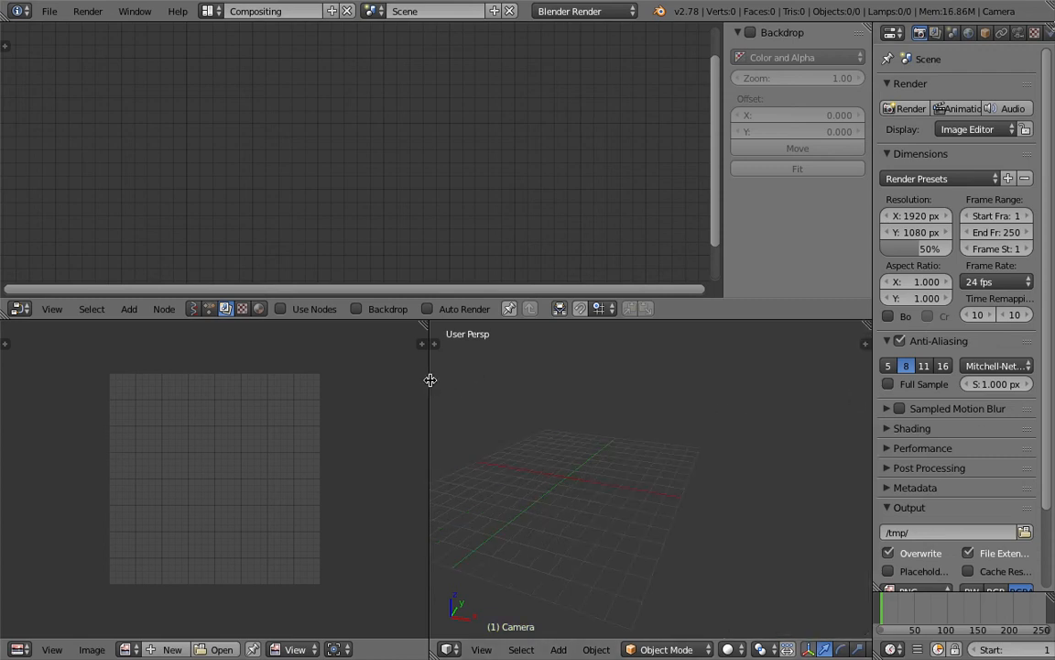
- Widen the 3D view by narrowing the image editor, and save the file on the Desktop as random_square_grid_001.blend
{"action": "left_click_drag", "start_coordinate": [430, 380], "coordinate": [265, 379]}
{"action": "left_click", "coordinate": [49, 11]}
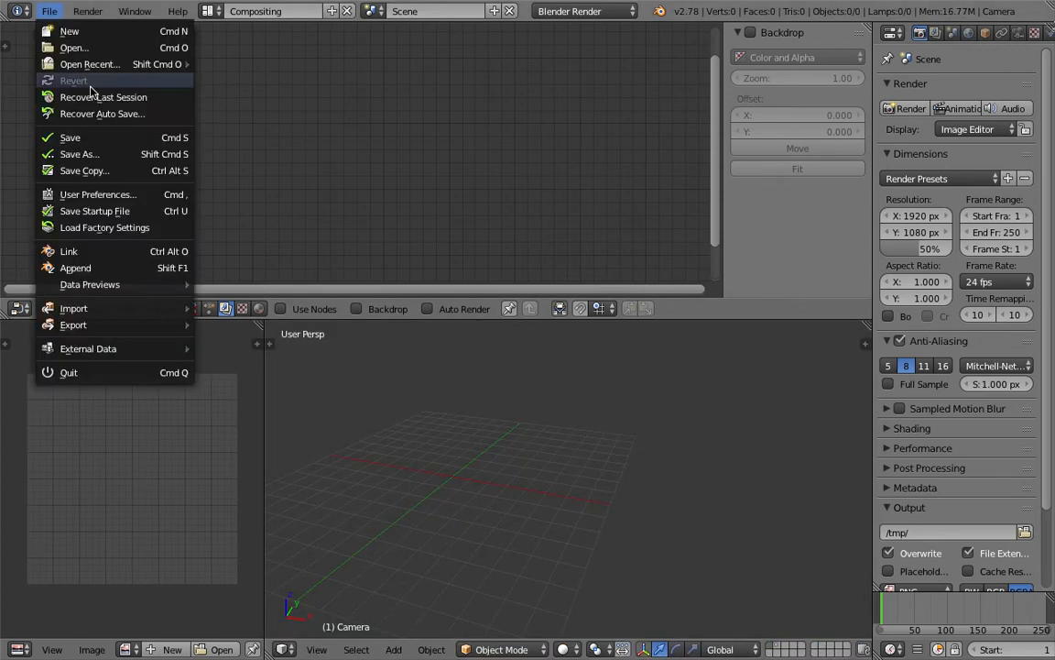
{"action": "left_click", "coordinate": [89, 154]}
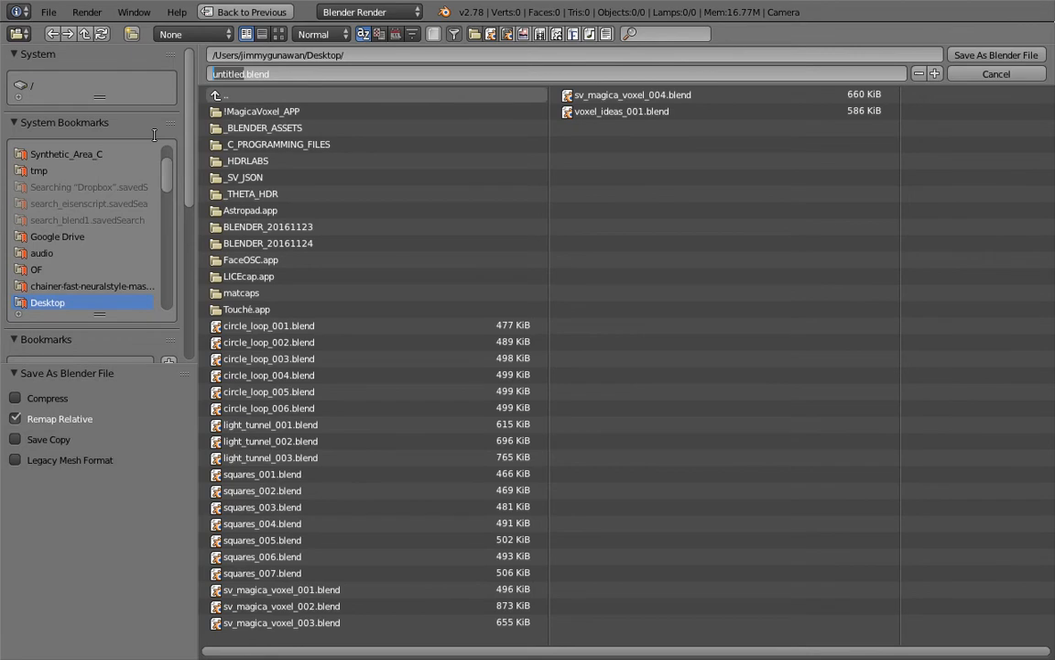
{"action": "type", "text": "box"}
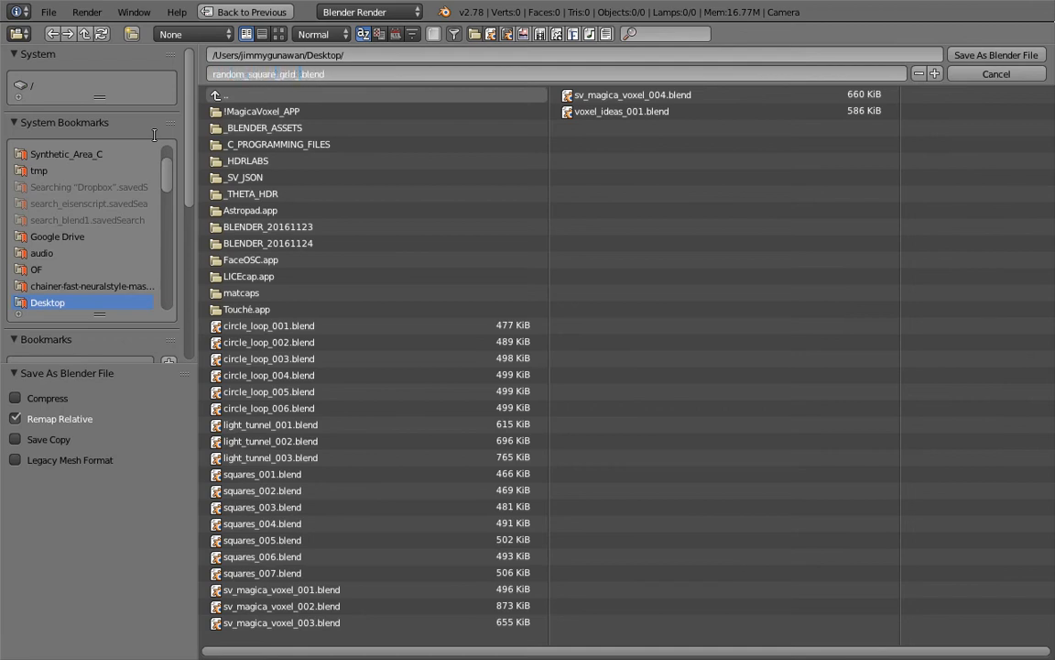
{"action": "type", "text": "001"}
{"action": "key", "text": "Return"}
{"action": "left_click", "coordinate": [995, 55]}
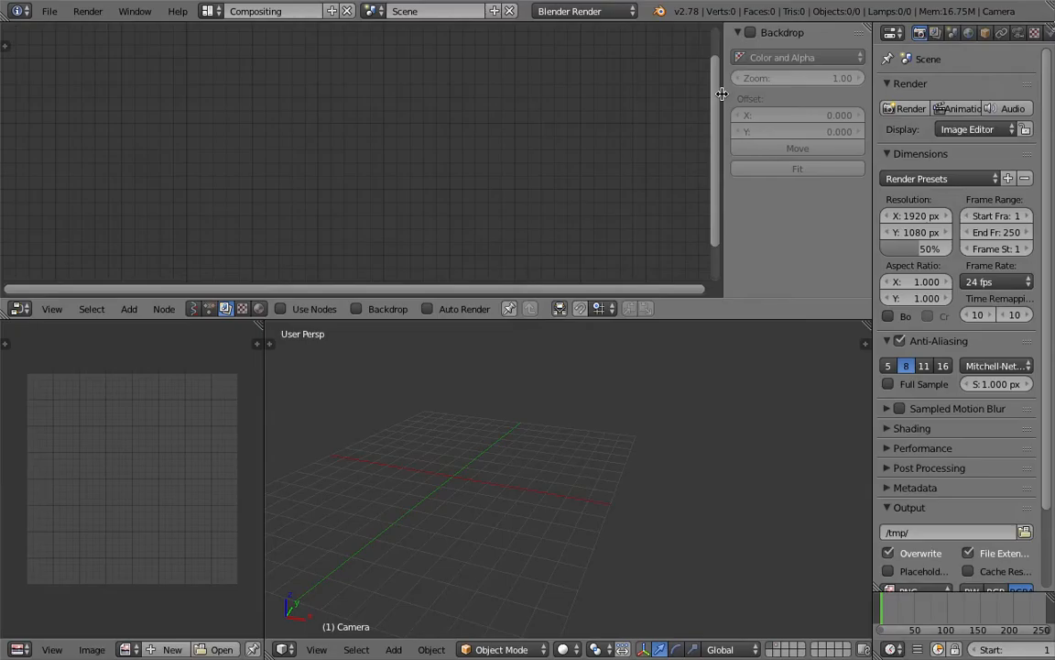
- Create a new Sverchok node tree and make the node editor taller
{"action": "left_click", "coordinate": [194, 308]}
{"action": "left_click", "coordinate": [349, 308]}
{"action": "left_click_drag", "start_coordinate": [396, 319], "coordinate": [396, 359]}
{"action": "middle_click_drag", "start_coordinate": [589, 474], "coordinate": [603, 450]}
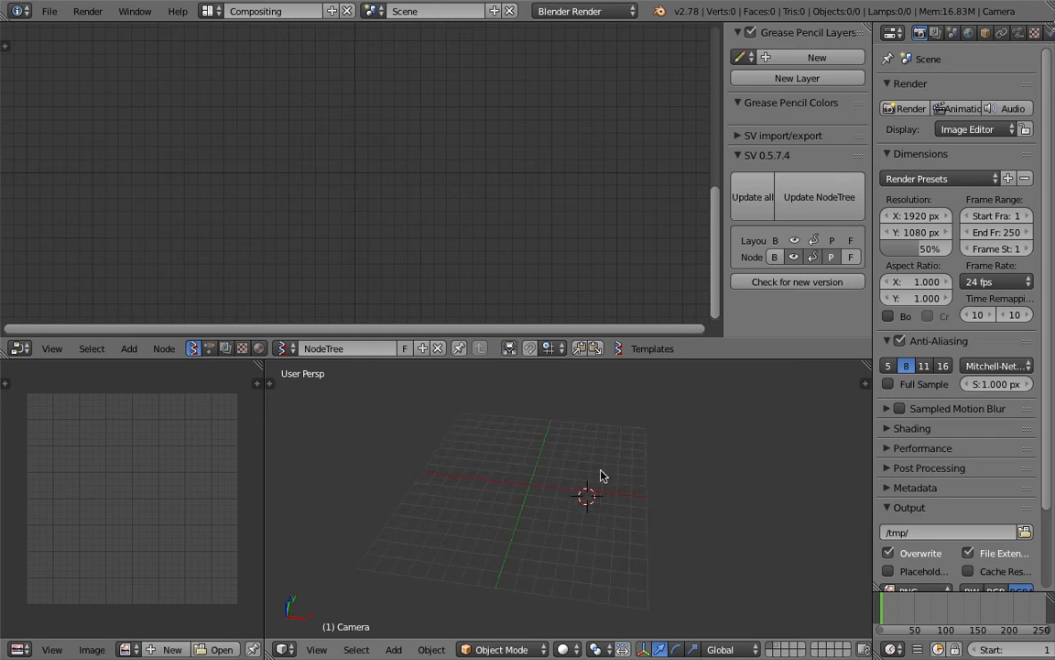
{"action": "middle_click_drag", "start_coordinate": [600, 475], "coordinate": [626, 445]}
{"action": "scroll", "coordinate": [669, 559], "scroll_direction": "down", "scroll_amount": 2}
{"action": "middle_click_drag", "start_coordinate": [698, 524], "coordinate": [655, 514]}
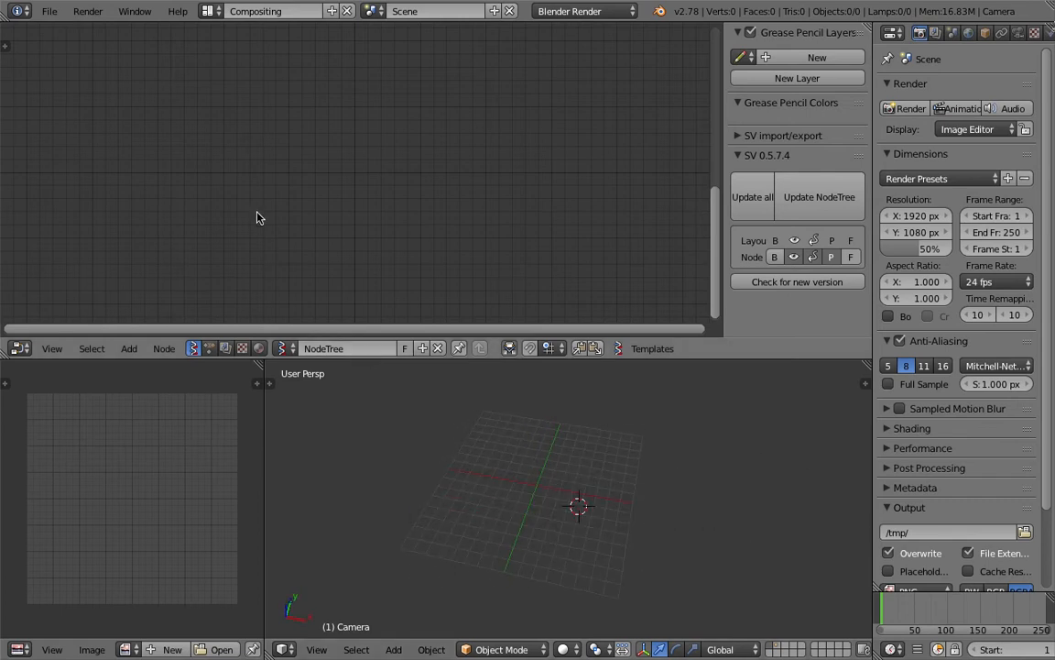
- Add a Circle generator node to the node tree
{"action": "key", "text": "shift+a"}
{"action": "left_click", "coordinate": [246, 175]}
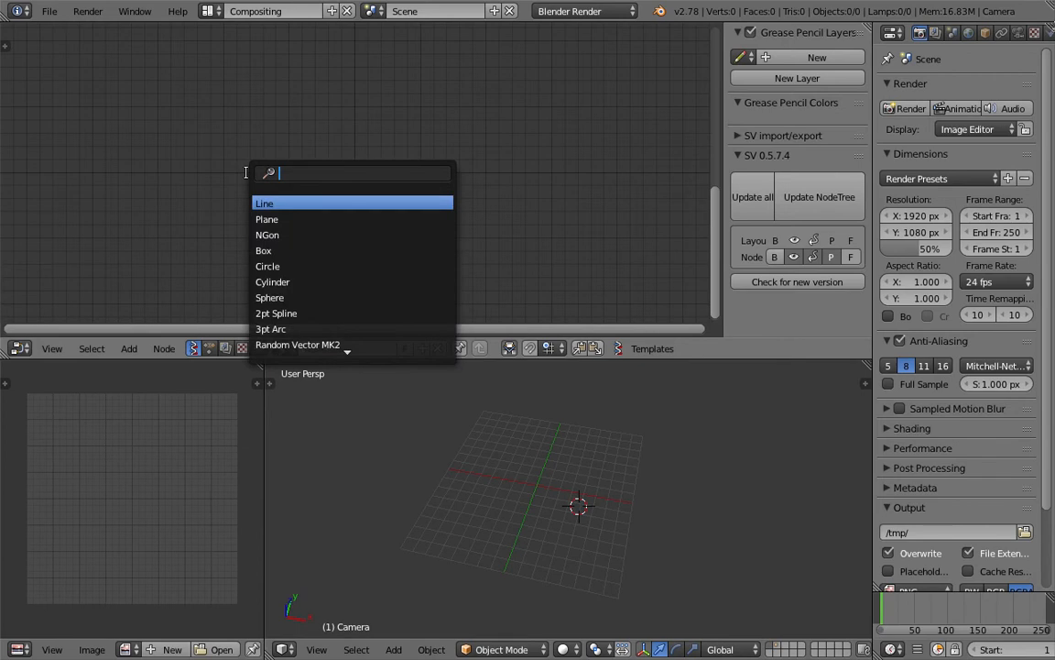
{"action": "type", "text": "cir"}
{"action": "key", "text": "Return"}
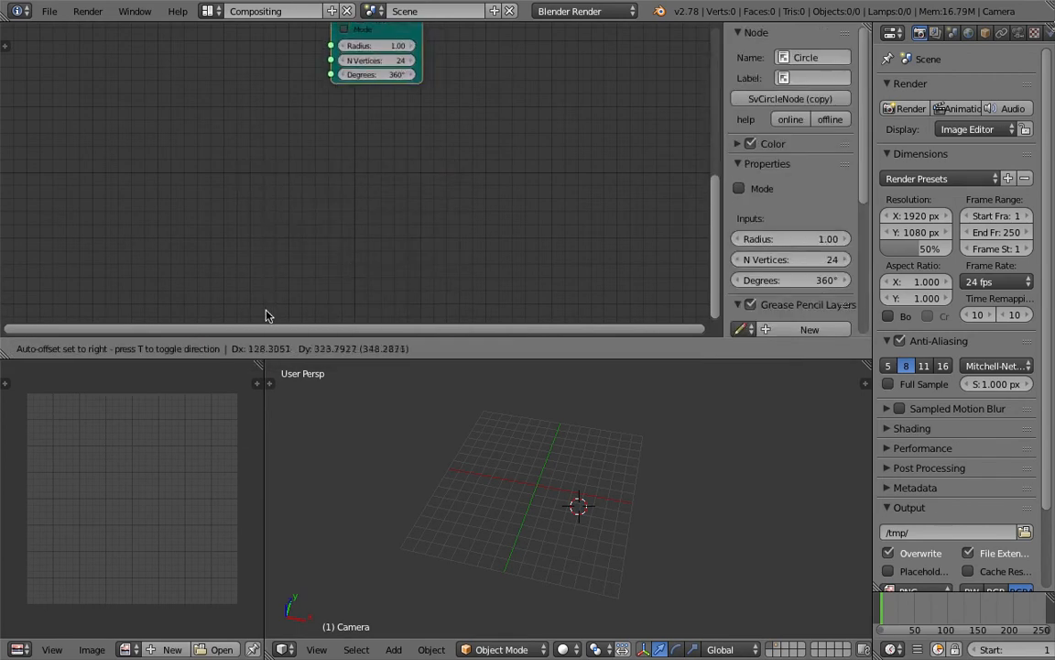
{"action": "left_click", "coordinate": [181, 111]}
- Add an NGon generator node beside the Circle node
{"action": "key", "text": "shift+a"}
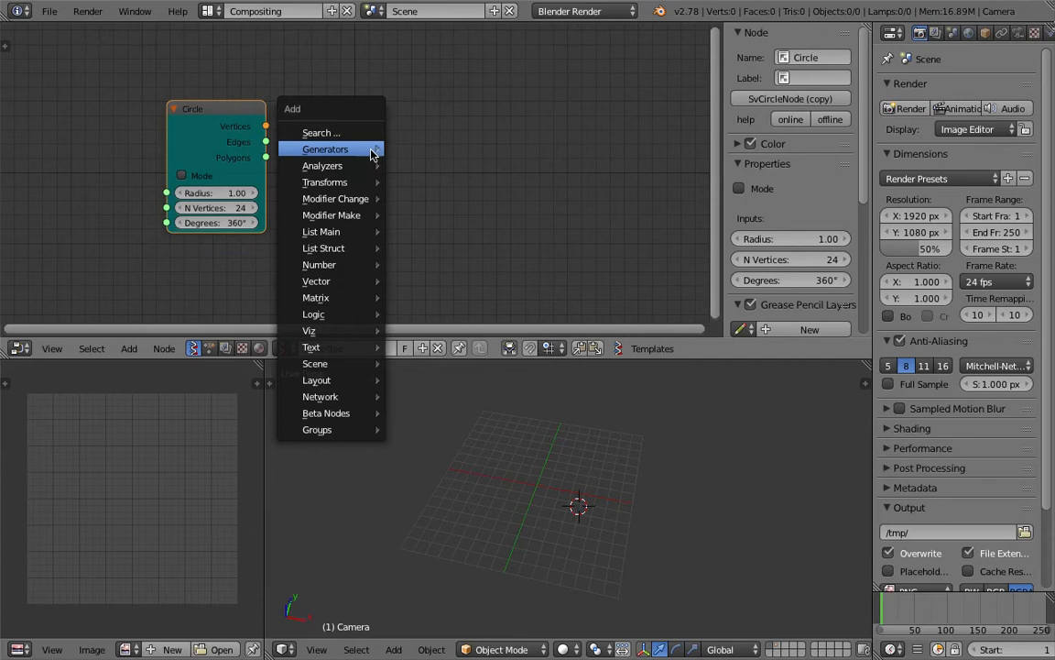
{"action": "mouse_move", "coordinate": [367, 155]}
{"action": "left_click", "coordinate": [433, 187]}
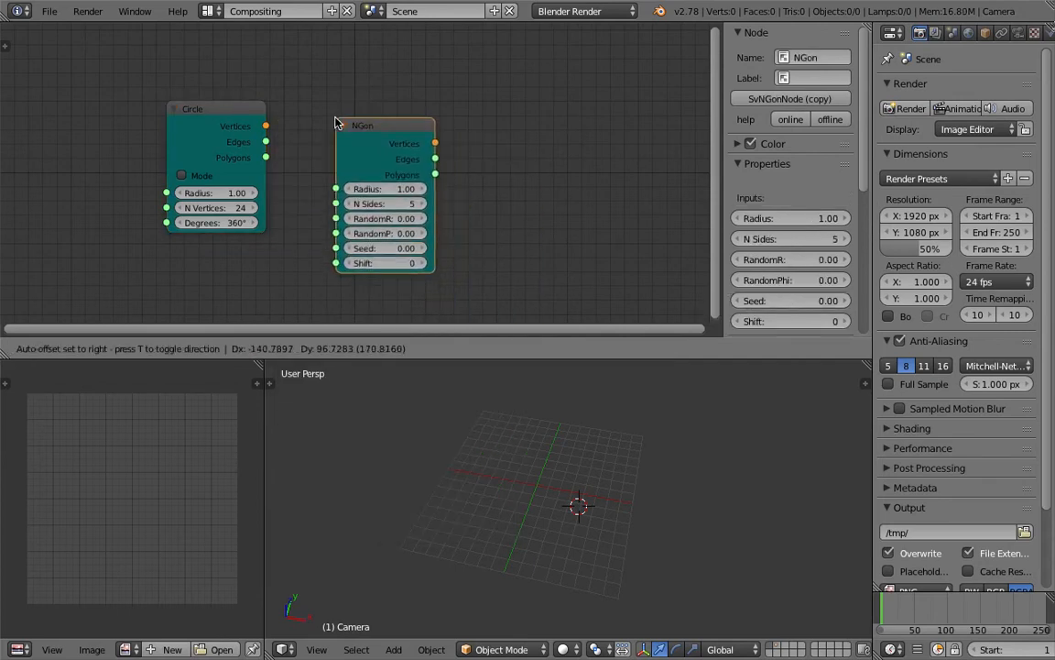
{"action": "left_click", "coordinate": [441, 121]}
{"action": "middle_click_drag", "start_coordinate": [441, 121], "coordinate": [411, 124]}
{"action": "key", "text": "shift+a"}
{"action": "key", "text": "v"}
{"action": "key", "text": "i"}
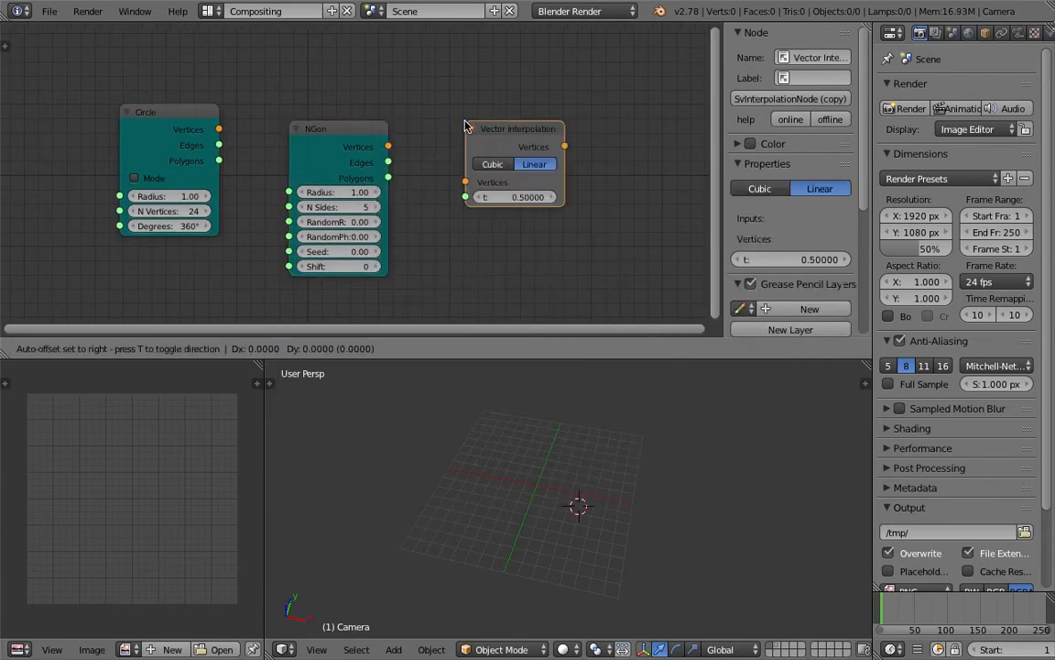
{"action": "left_click", "coordinate": [464, 122]}
{"action": "key", "text": "x"}
- Add a Viewer Draw node and connect the NGon's vertices and edges to it
{"action": "key", "text": "shift+a"}
{"action": "left_click", "coordinate": [449, 43]}
{"action": "type", "text": "view"}
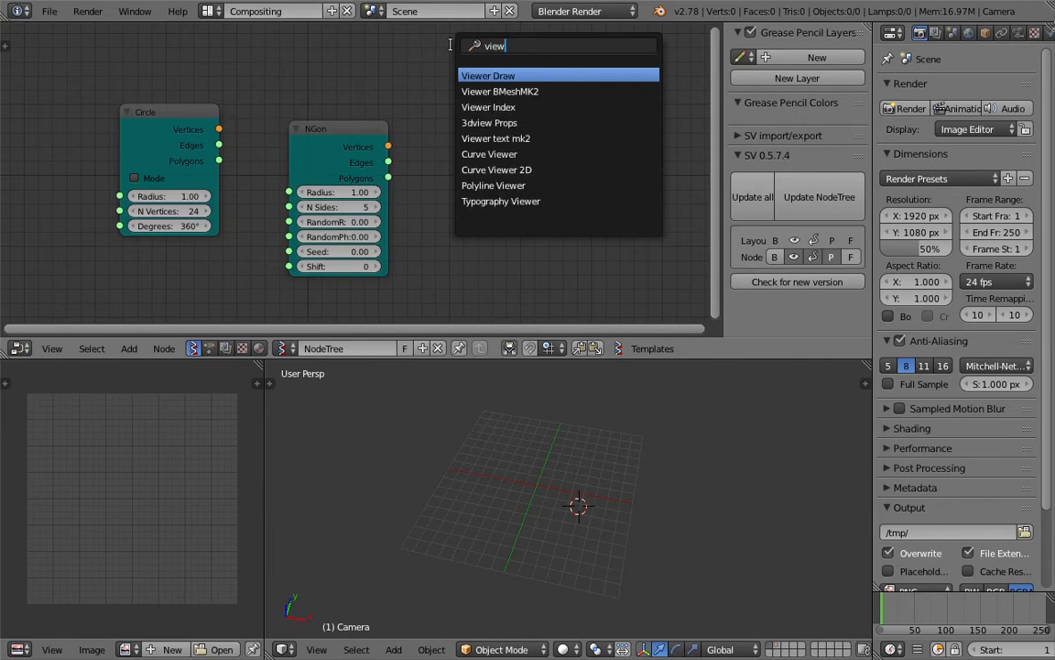
{"action": "key", "text": "Return"}
{"action": "left_click", "coordinate": [455, 64]}
{"action": "mouse_move", "coordinate": [389, 147]}
{"action": "left_mouse_down"}
{"action": "mouse_move", "coordinate": [448, 156]}
{"action": "mouse_move", "coordinate": [457, 181]}
{"action": "left_mouse_up"}
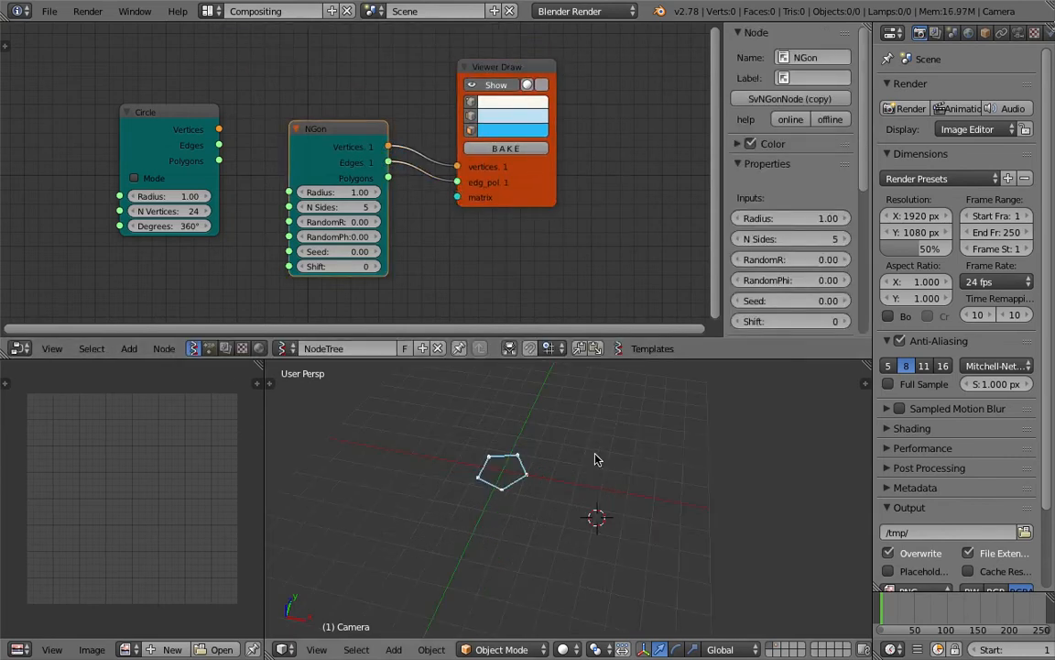
{"action": "middle_click_drag", "start_coordinate": [560, 445], "coordinate": [578, 493]}
- Set the NGon's number of sides to 4 and stack the Circle node above it
{"action": "left_click", "coordinate": [300, 208]}
{"action": "left_click_drag", "start_coordinate": [304, 130], "coordinate": [275, 162]}
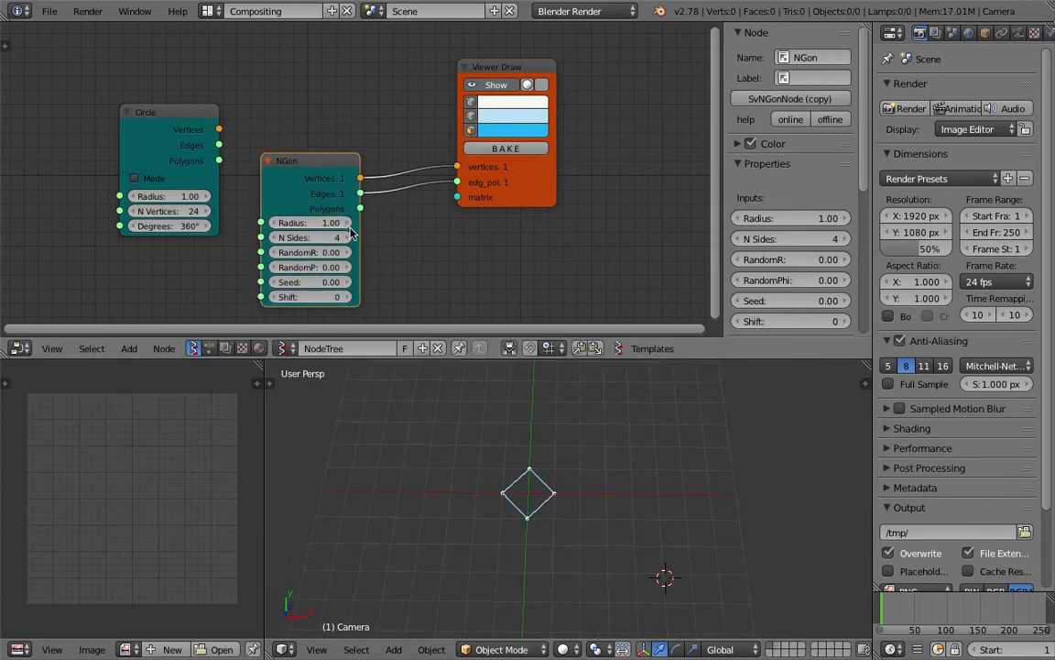
{"action": "left_click", "coordinate": [204, 122]}
{"action": "left_click_drag", "start_coordinate": [188, 124], "coordinate": [271, 52]}
{"action": "left_click_drag", "start_coordinate": [316, 166], "coordinate": [264, 188]}
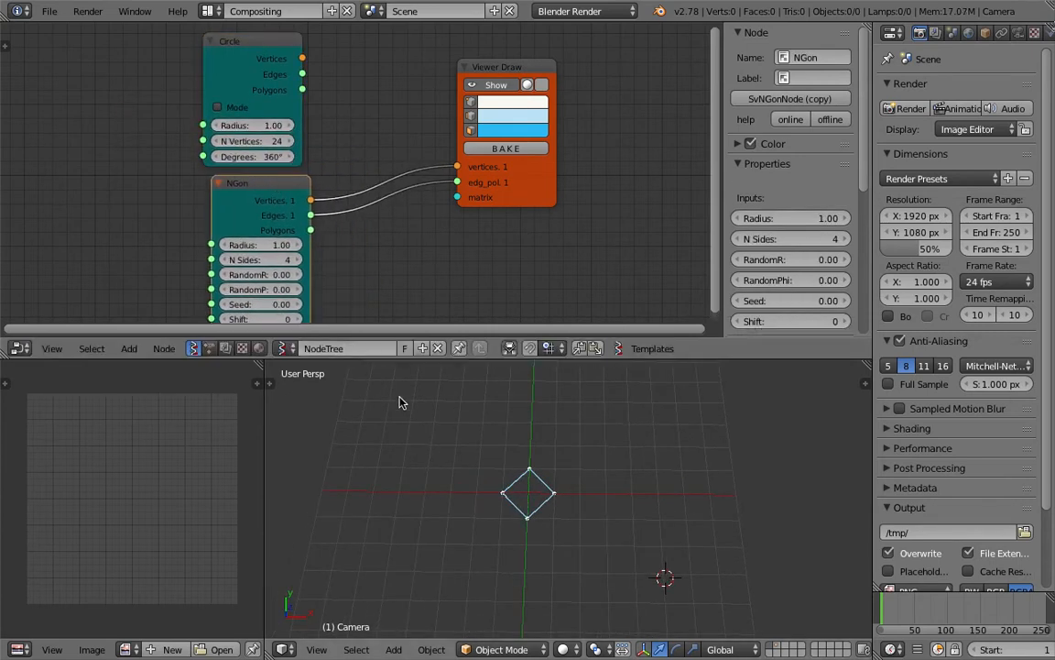
- Delete the NGon node and connect the Circle's vertices and edges to Viewer Draw in a taller node editor
{"action": "left_click_drag", "start_coordinate": [401, 365], "coordinate": [400, 404]}
{"action": "middle_click_drag", "start_coordinate": [271, 272], "coordinate": [295, 254]}
{"action": "left_click_drag", "start_coordinate": [275, 275], "coordinate": [303, 260]}
{"action": "key", "text": "x"}
{"action": "left_click_drag", "start_coordinate": [326, 59], "coordinate": [480, 167]}
{"action": "left_click_drag", "start_coordinate": [326, 89], "coordinate": [480, 184]}
{"action": "scroll", "coordinate": [560, 471], "scroll_direction": "up", "scroll_amount": 2}
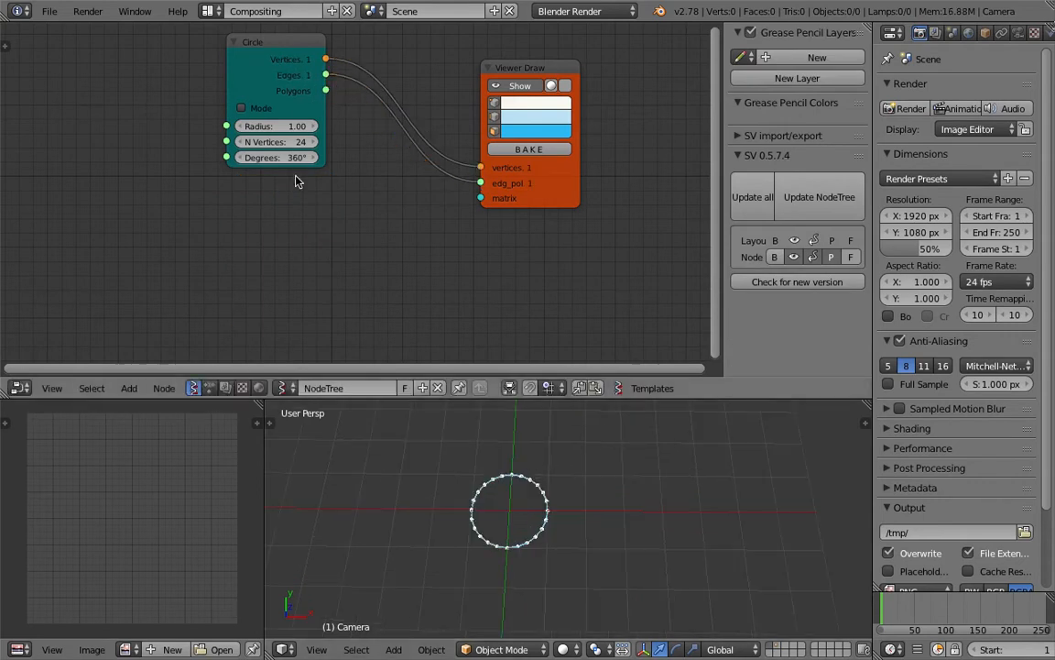
- Set the Circle's number of vertices to 4 and move the node farther away from Viewer Draw
{"action": "left_click", "coordinate": [297, 128]}
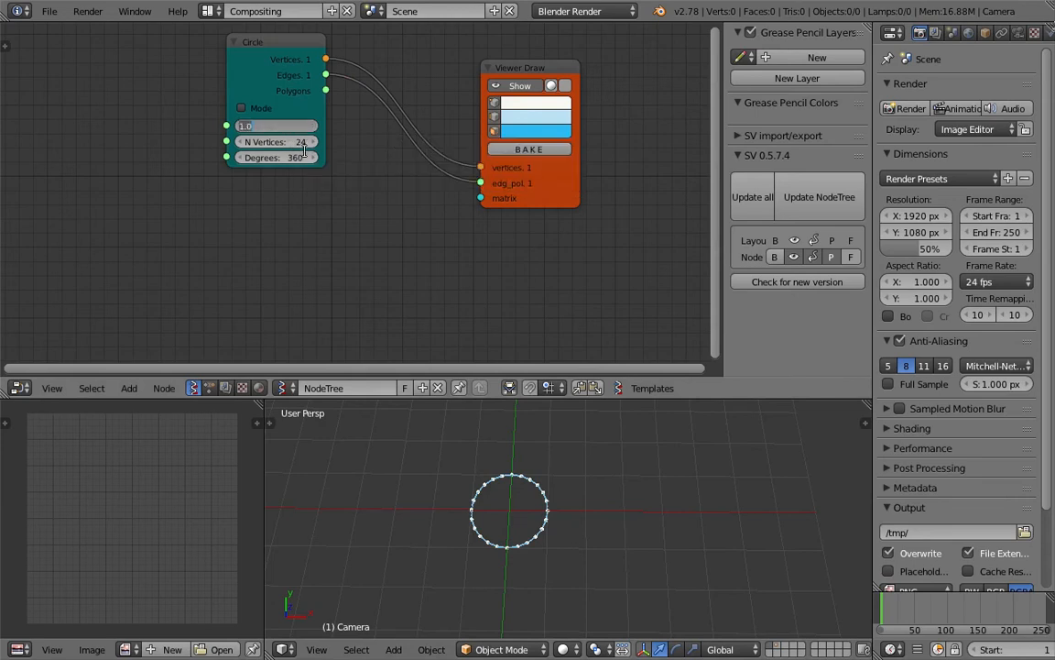
{"action": "key", "text": "Tab"}
{"action": "type", "text": "4"}
{"action": "key", "text": "Return"}
{"action": "middle_click_drag", "start_coordinate": [550, 510], "coordinate": [564, 506]}
{"action": "left_click", "coordinate": [553, 195]}
{"action": "left_click_drag", "start_coordinate": [291, 93], "coordinate": [180, 126]}
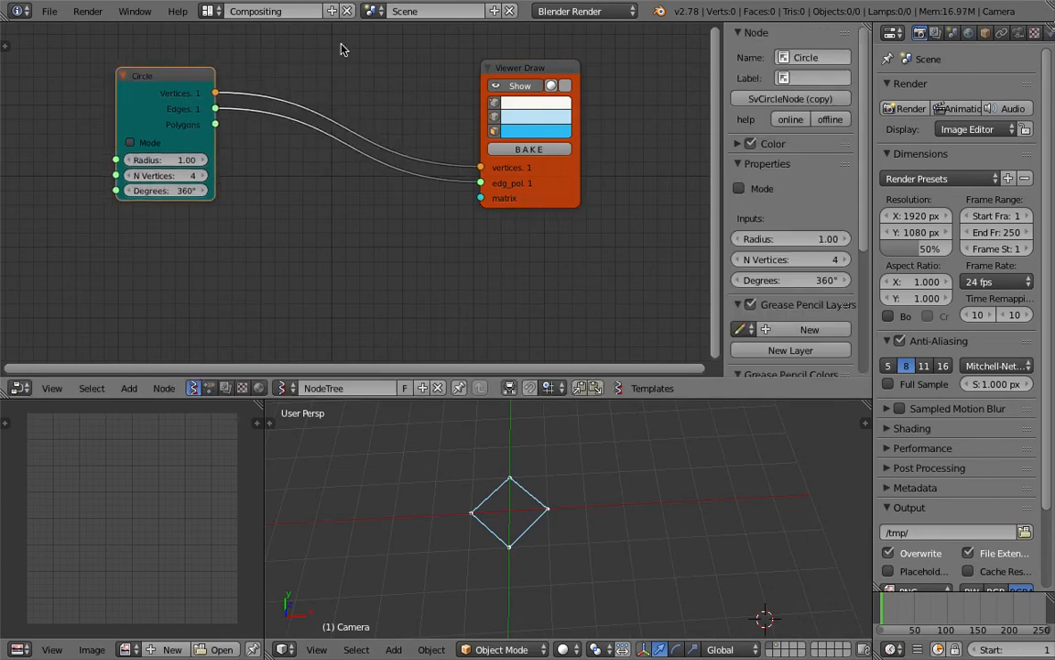
- Insert a Rotation node between the Circle's vertices and Viewer Draw, and space the nodes apart
{"action": "key", "text": "shift+a"}
{"action": "left_click", "coordinate": [333, 43]}
{"action": "type", "text": "rota"}
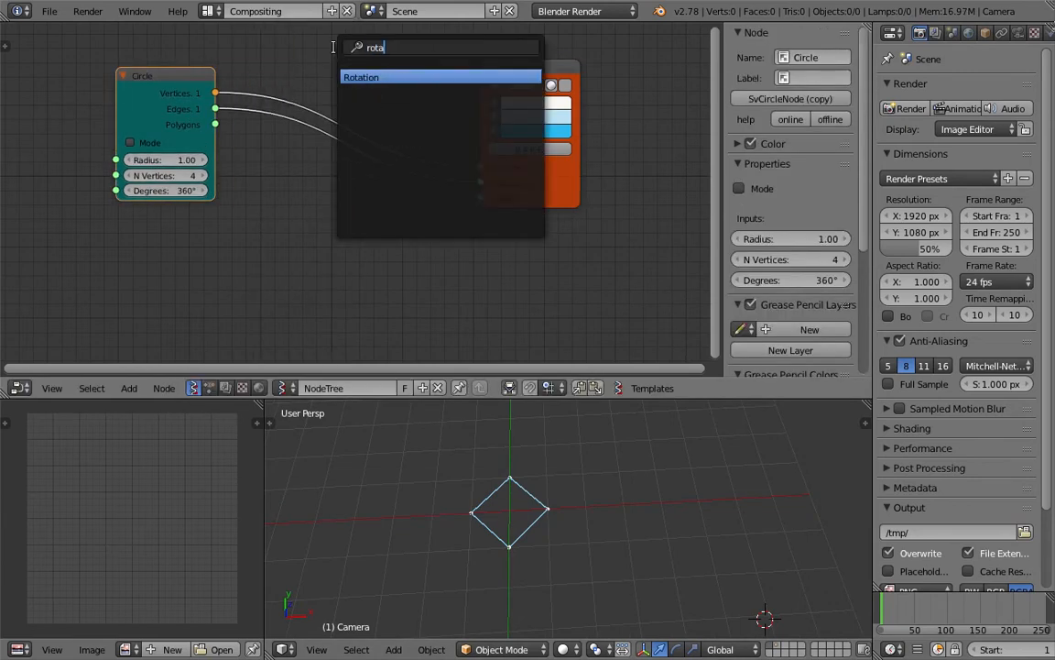
{"action": "key", "text": "Return"}
{"action": "left_click", "coordinate": [321, 44]}
{"action": "left_click_drag", "start_coordinate": [382, 122], "coordinate": [384, 96]}
{"action": "middle_click_drag", "start_coordinate": [366, 116], "coordinate": [381, 164]}
{"action": "left_click_drag", "start_coordinate": [194, 127], "coordinate": [141, 127]}
- Add a Vector X | Y | Z node set to Z and connect it to the Rotation node's Axis input
{"action": "key", "text": "shift+a"}
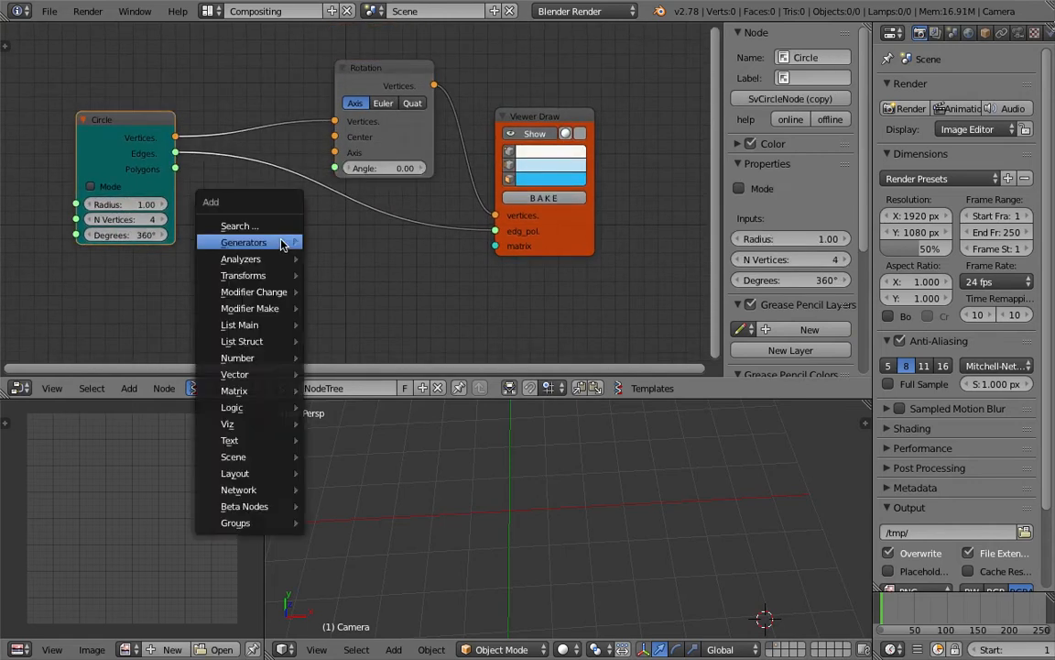
{"action": "left_click", "coordinate": [247, 226]}
{"action": "type", "text": "z"}
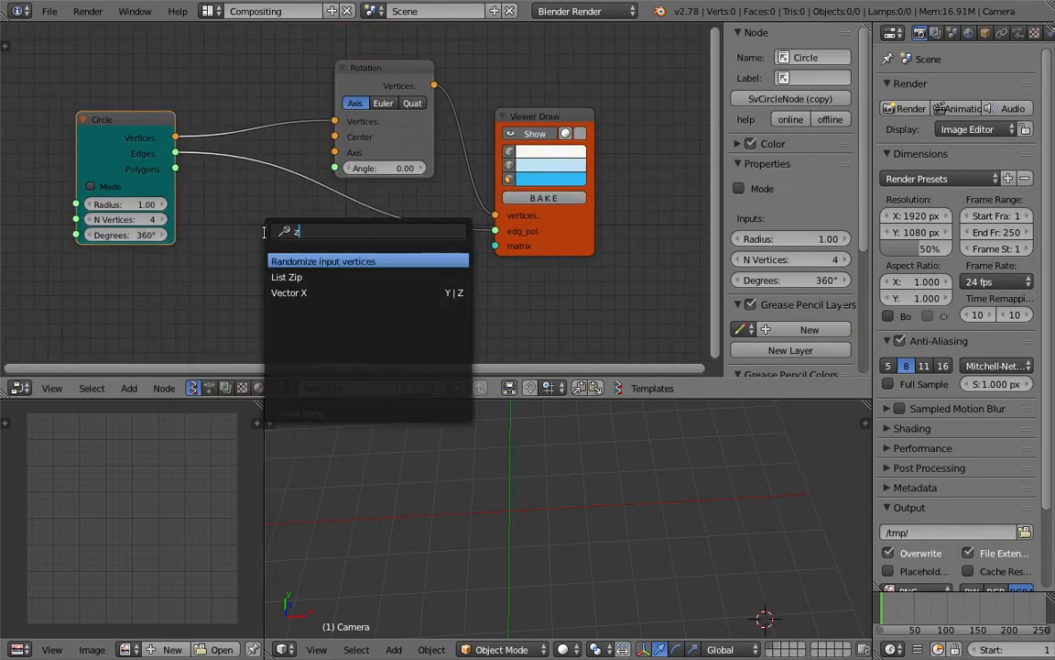
{"action": "left_click", "coordinate": [287, 291]}
{"action": "left_click", "coordinate": [212, 240]}
{"action": "middle_click_drag", "start_coordinate": [365, 479], "coordinate": [462, 416]}
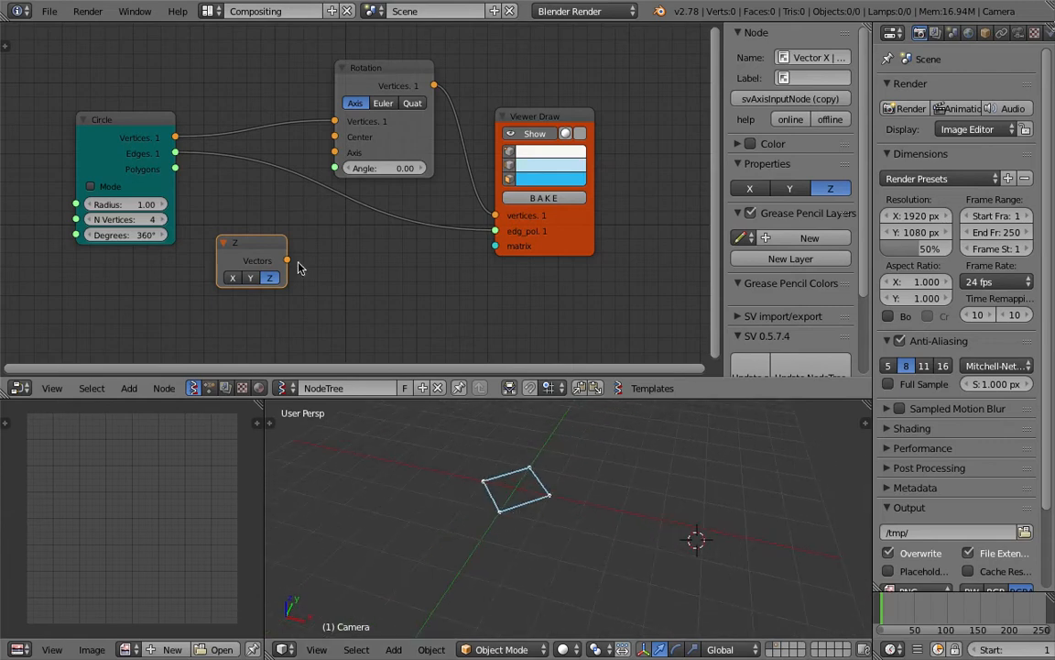
{"action": "left_click_drag", "start_coordinate": [289, 261], "coordinate": [309, 222]}
{"action": "left_click_drag", "start_coordinate": [333, 162], "coordinate": [334, 153]}
{"action": "key", "text": "g"}
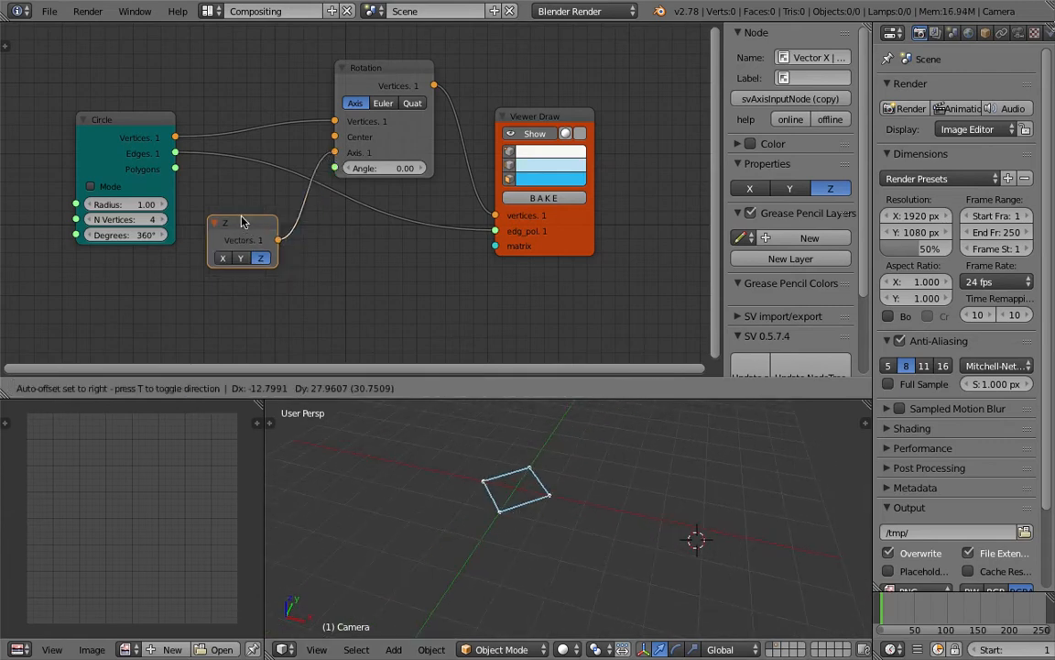
{"action": "left_click", "coordinate": [293, 166]}
- Set the Rotation node's angle to 45 and save the file
{"action": "scroll", "coordinate": [362, 220], "scroll_direction": "down", "scroll_amount": 1}
{"action": "left_click_drag", "start_coordinate": [388, 171], "coordinate": [396, 173]}
{"action": "type", "text": "45"}
{"action": "key", "text": "Return"}
{"action": "middle_click_drag", "start_coordinate": [550, 500], "coordinate": [591, 561]}
{"action": "key", "text": "ctrl+s"}
{"action": "left_click", "coordinate": [591, 557]}
- Rearrange the layout by hiding the node editor's sidebar, giving the image editor's space to the 3D view, and enlarging the node editor
{"action": "left_click_drag", "start_coordinate": [640, 400], "coordinate": [641, 231]}
{"action": "middle_click_drag", "start_coordinate": [647, 364], "coordinate": [545, 332]}
{"action": "middle_click_drag", "start_coordinate": [545, 332], "coordinate": [588, 376]}
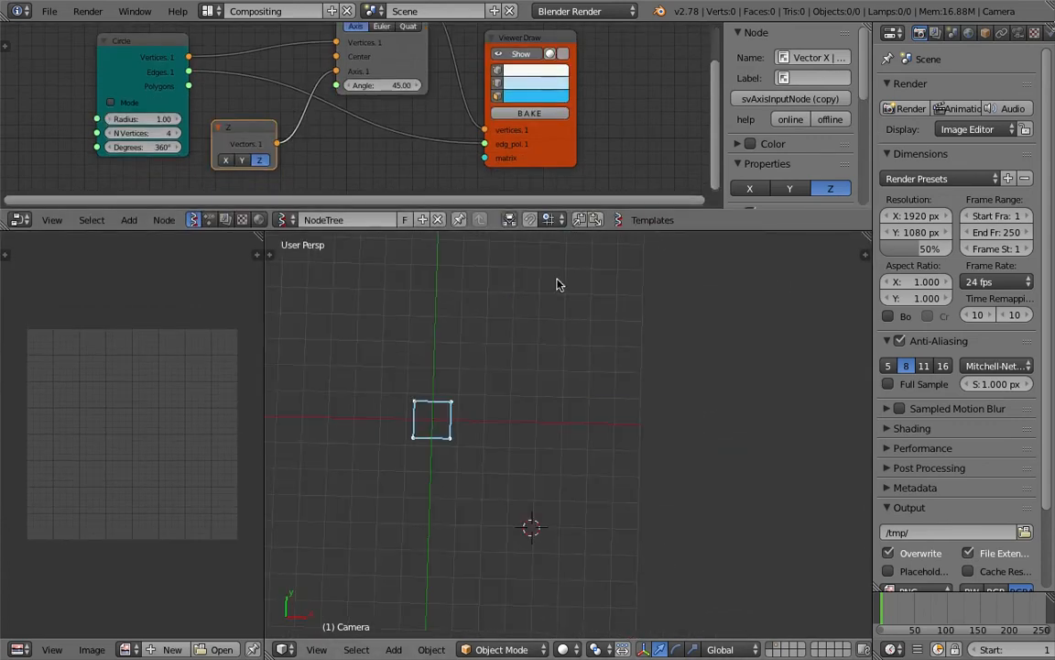
{"action": "key", "text": "n"}
{"action": "left_click_drag", "start_coordinate": [804, 235], "coordinate": [802, 292]}
{"action": "left_click_drag", "start_coordinate": [262, 294], "coordinate": [95, 309]}
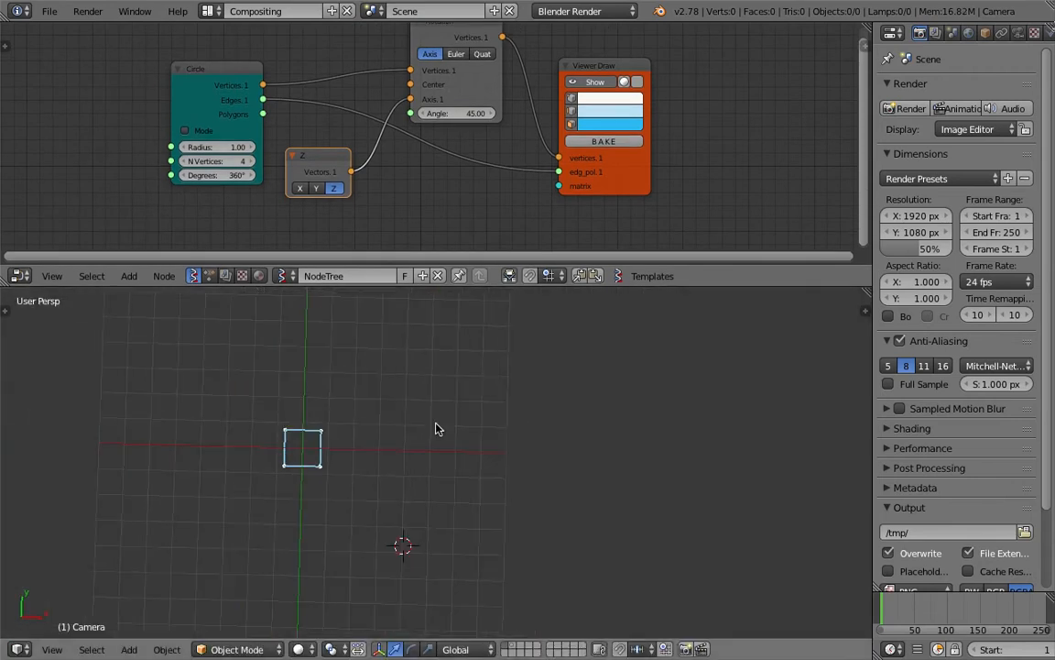
{"action": "left_click_drag", "start_coordinate": [572, 287], "coordinate": [589, 422]}
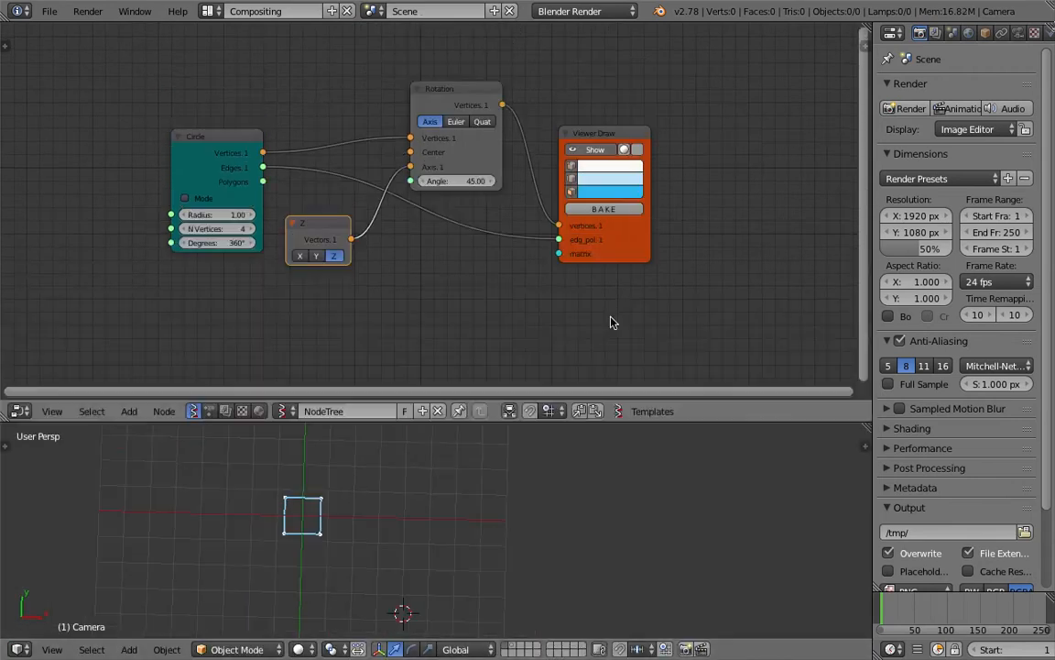
- Move the Viewer Draw node farther away from the Rotation node and save the file
{"action": "left_click_drag", "start_coordinate": [619, 245], "coordinate": [713, 238]}
{"action": "middle_click_drag", "start_coordinate": [548, 287], "coordinate": [508, 224]}
{"action": "key", "text": "ctrl+s"}
{"action": "left_click", "coordinate": [506, 225]}
- Add a Plane generator node below the Z vector node and save the file
{"action": "key", "text": "shift+a"}
{"action": "left_click", "coordinate": [484, 219]}
{"action": "type", "text": "plane"}
{"action": "key", "text": "Return"}
{"action": "left_click", "coordinate": [377, 226]}
{"action": "key", "text": "ctrl+s"}
{"action": "left_click_drag", "start_coordinate": [381, 258], "coordinate": [313, 236]}
- Add a mesh plane at the 3D cursor in the 3D view
{"action": "middle_click_drag", "start_coordinate": [573, 536], "coordinate": [533, 487]}
{"action": "key", "text": "shift+a"}
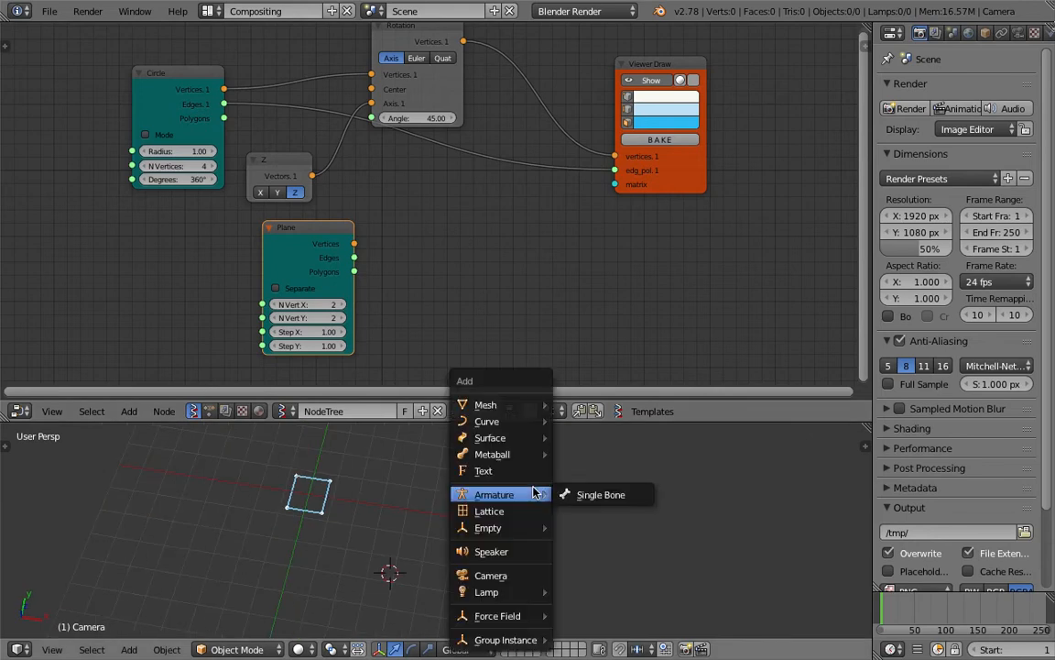
{"action": "mouse_move", "coordinate": [540, 405]}
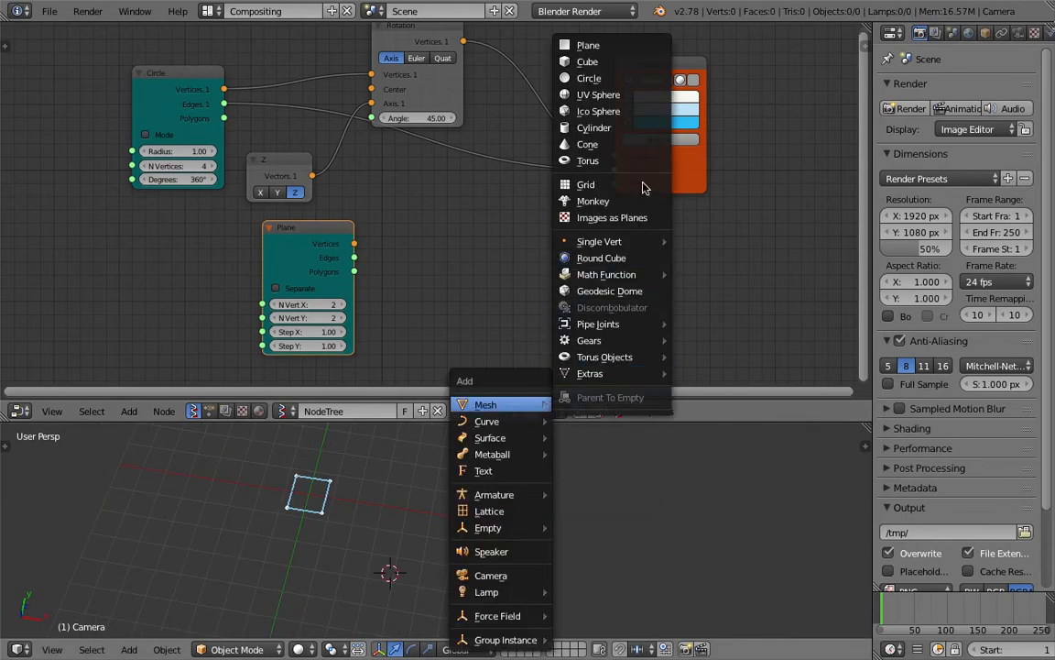
{"action": "left_click", "coordinate": [632, 45]}
{"action": "key", "text": "s"}
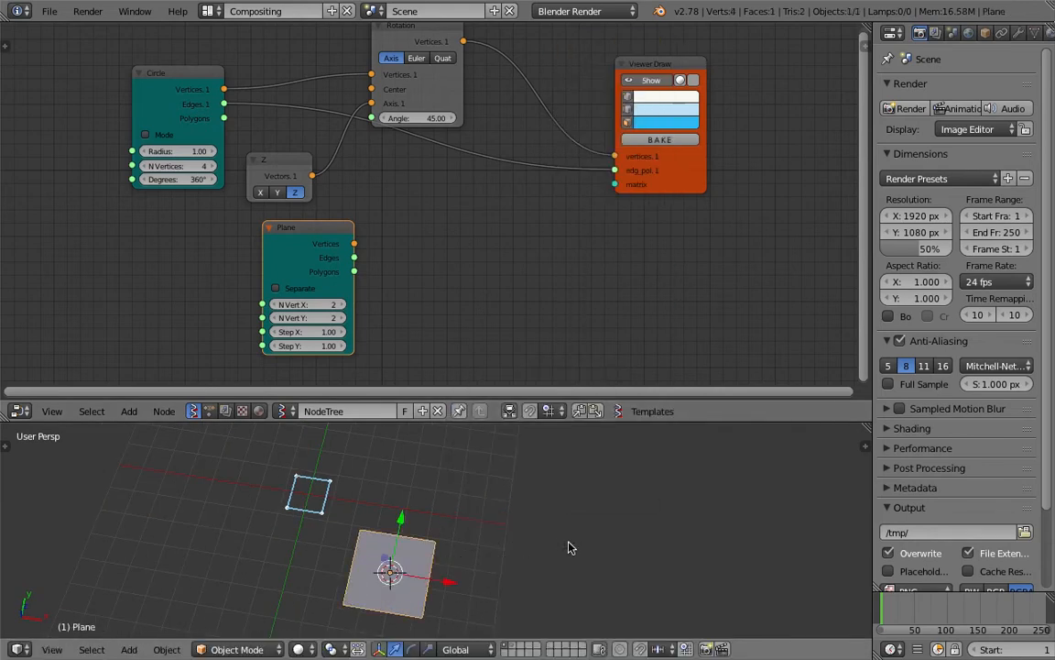
{"action": "left_click", "coordinate": [572, 544]}
- Add a mesh grid in the 3D view and move it beside the mesh plane
{"action": "key", "text": "shift+a"}
{"action": "mouse_move", "coordinate": [545, 406]}
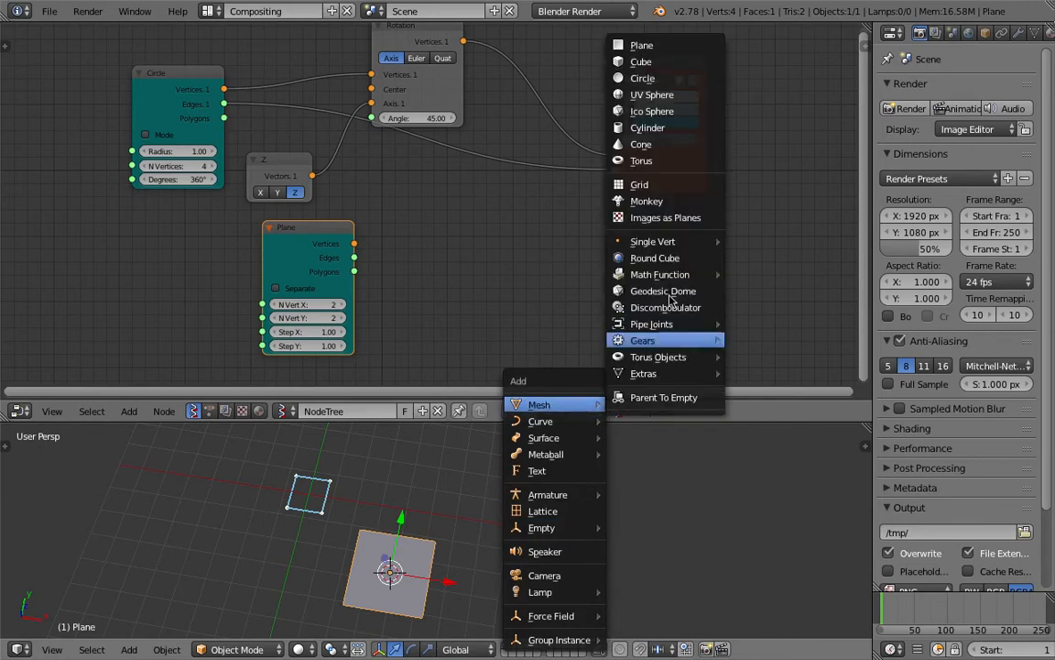
{"action": "left_click", "coordinate": [642, 169]}
{"action": "key", "text": "g"}
{"action": "left_click", "coordinate": [602, 507]}
- Switch the 3D view to wireframe shading and try the grid object's Wire and Draw All Edges display options
{"action": "key", "text": "z"}
{"action": "key", "text": "z"}
{"action": "key", "text": "z"}
{"action": "key", "text": "ctrl+Tab"}
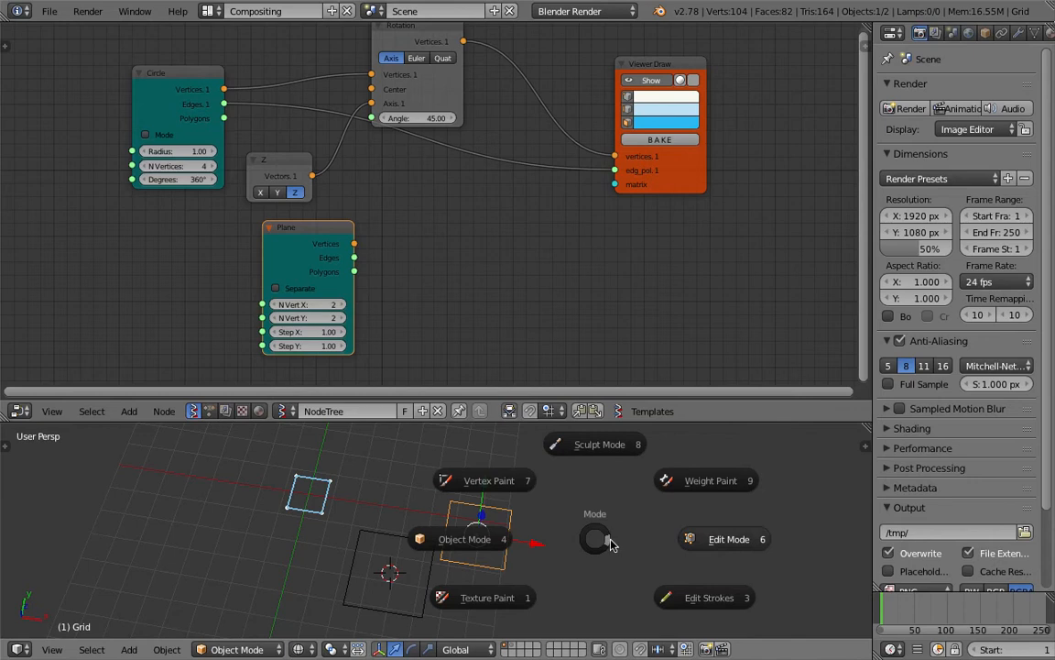
{"action": "left_click", "coordinate": [985, 32]}
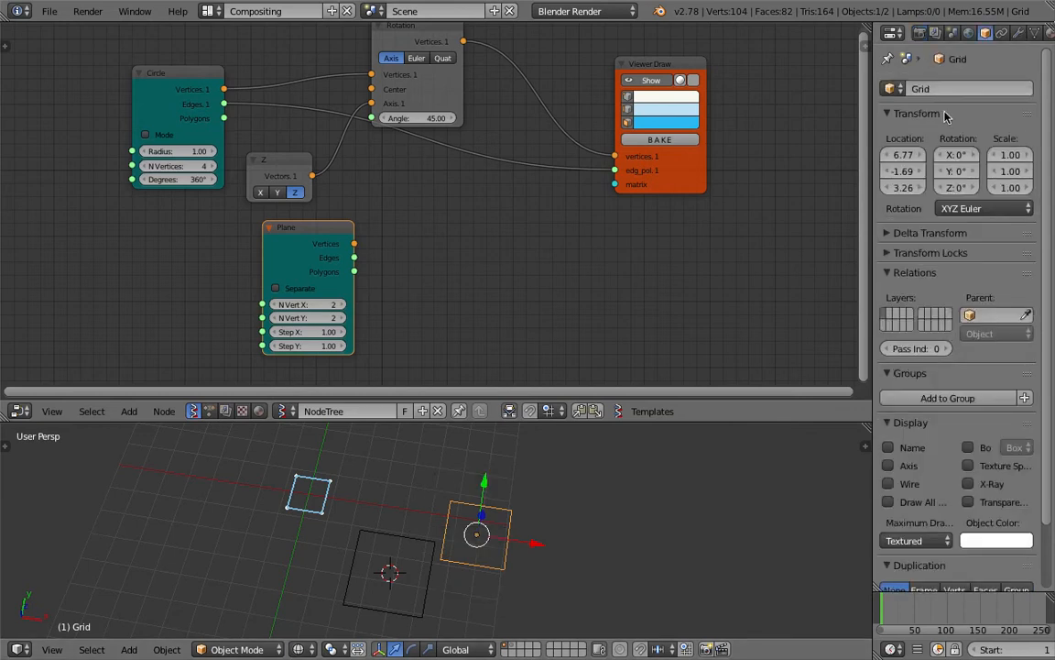
{"action": "left_click", "coordinate": [905, 484]}
{"action": "left_click", "coordinate": [893, 502]}
- Delete the mesh grid and the mesh plane from the 3D view
{"action": "mouse_move", "coordinate": [843, 514]}
{"action": "middle_mouse_down"}
{"action": "mouse_move", "coordinate": [612, 500]}
{"action": "mouse_move", "coordinate": [520, 523]}
{"action": "middle_mouse_up"}
{"action": "key", "text": "x"}
{"action": "left_click", "coordinate": [495, 513]}
{"action": "right_click", "coordinate": [420, 510]}
{"action": "key", "text": "x"}
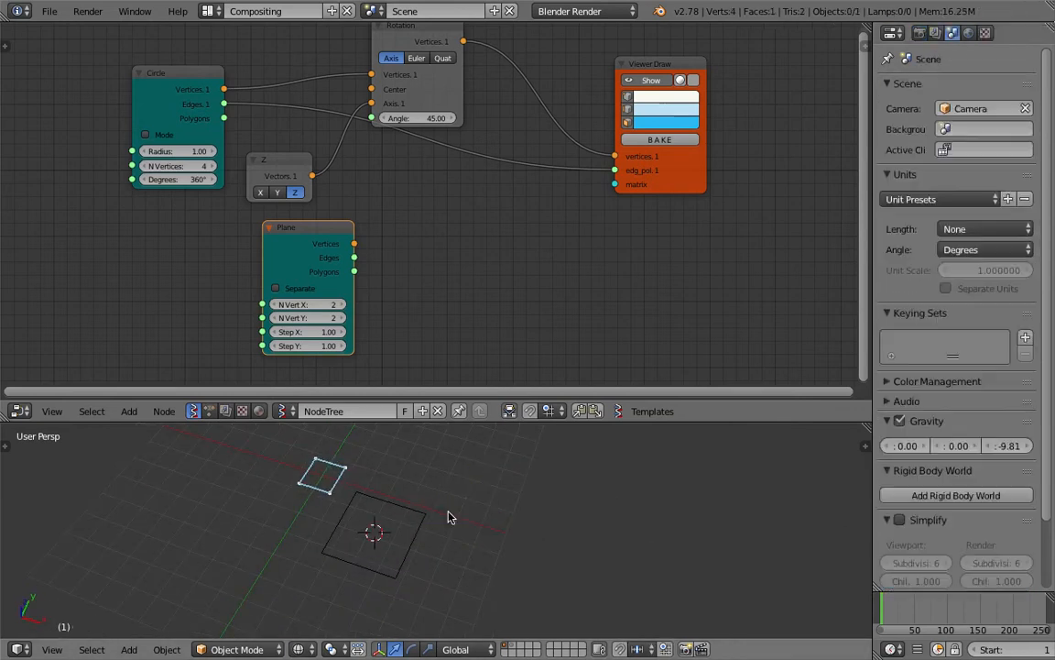
{"action": "left_click", "coordinate": [420, 510]}
- Shift the Plane node slightly so it sits directly beneath the Z vector node
{"action": "middle_click_drag", "start_coordinate": [422, 511], "coordinate": [504, 547]}
{"action": "middle_click_drag", "start_coordinate": [407, 268], "coordinate": [412, 275]}
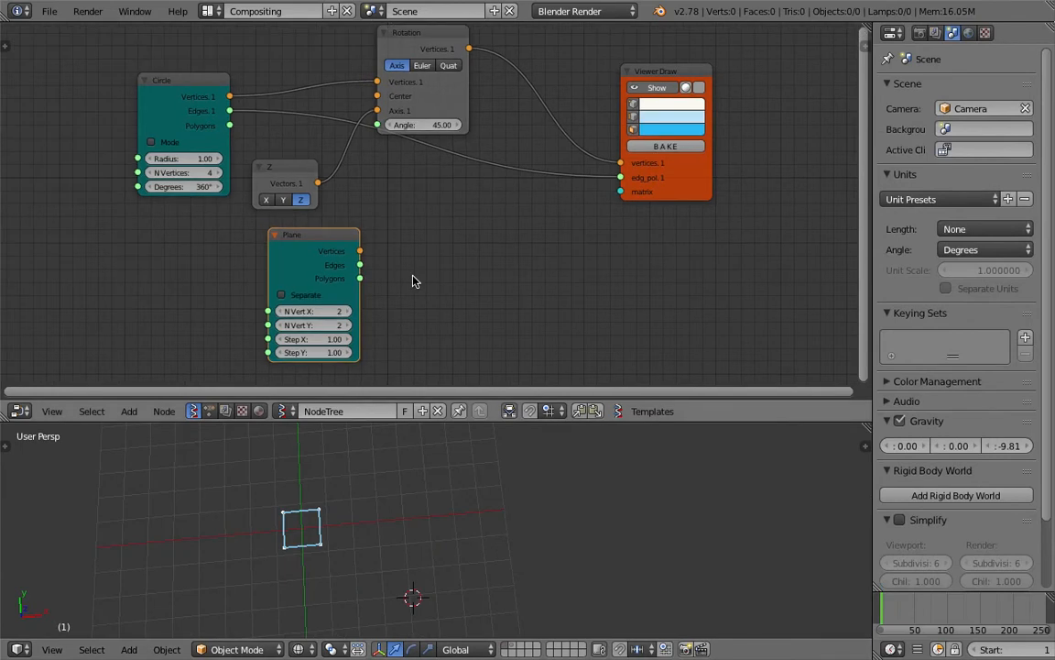
{"action": "mouse_move", "coordinate": [349, 237]}
{"action": "left_mouse_down"}
{"action": "mouse_move", "coordinate": [358, 237]}
{"action": "mouse_move", "coordinate": [337, 237]}
{"action": "left_mouse_up"}
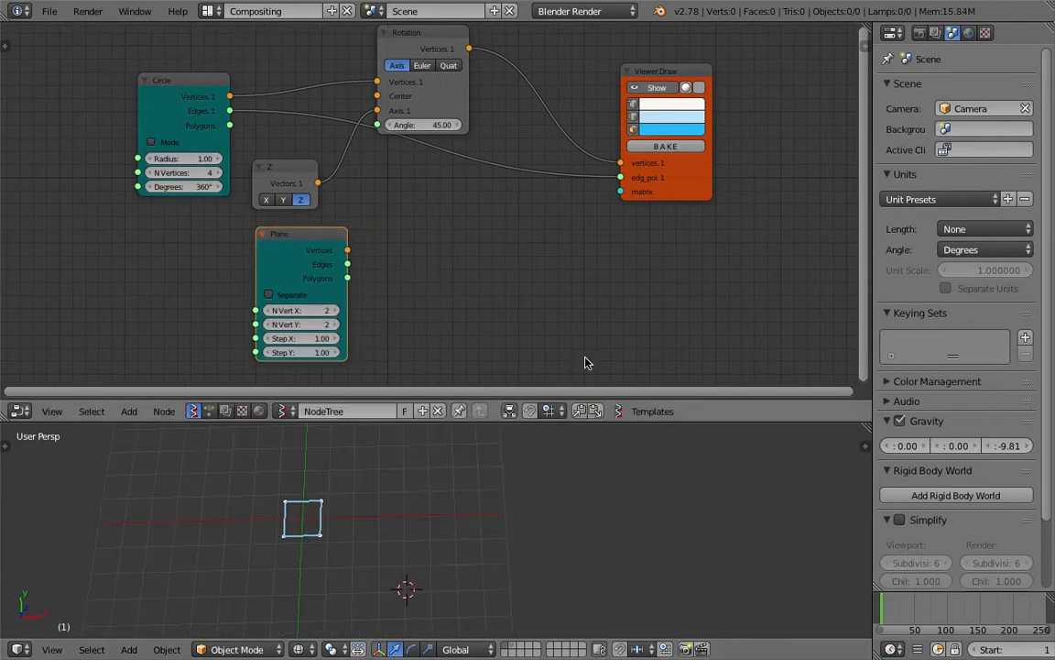
- Add a Matrix in node beside the Plane node and connect the Plane's Vertices to its Location input
{"action": "scroll", "coordinate": [455, 222], "scroll_direction": "down", "scroll_amount": 1}
{"action": "left_click", "coordinate": [759, 153]}
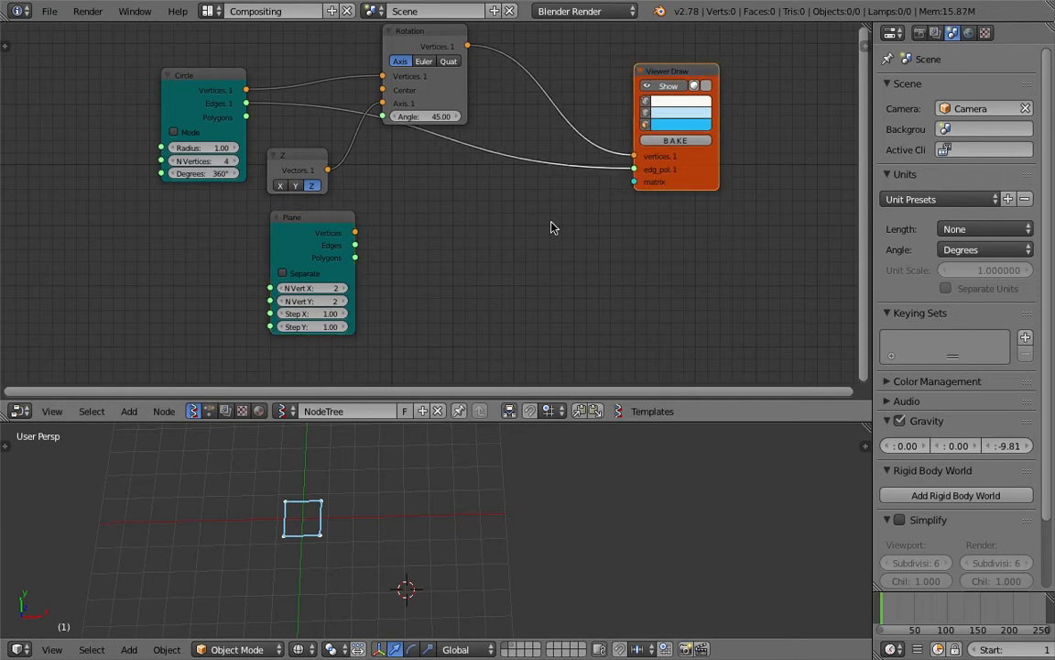
{"action": "key", "text": "space"}
{"action": "type", "text": "matrix in"}
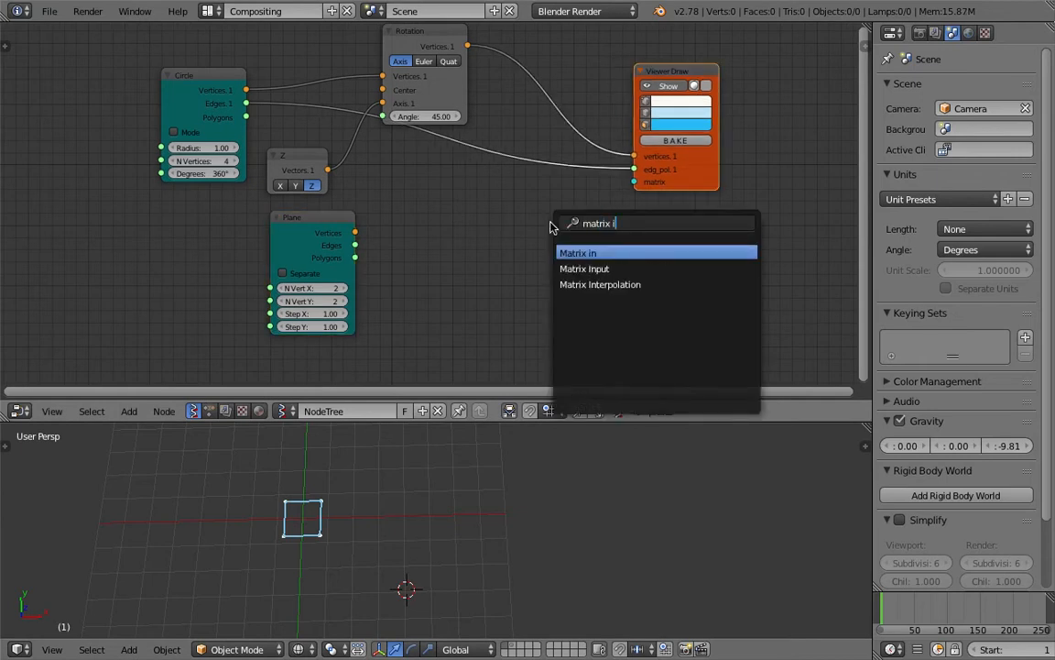
{"action": "key", "text": "Return"}
{"action": "left_click", "coordinate": [490, 222]}
{"action": "left_click_drag", "start_coordinate": [354, 233], "coordinate": [462, 232]}
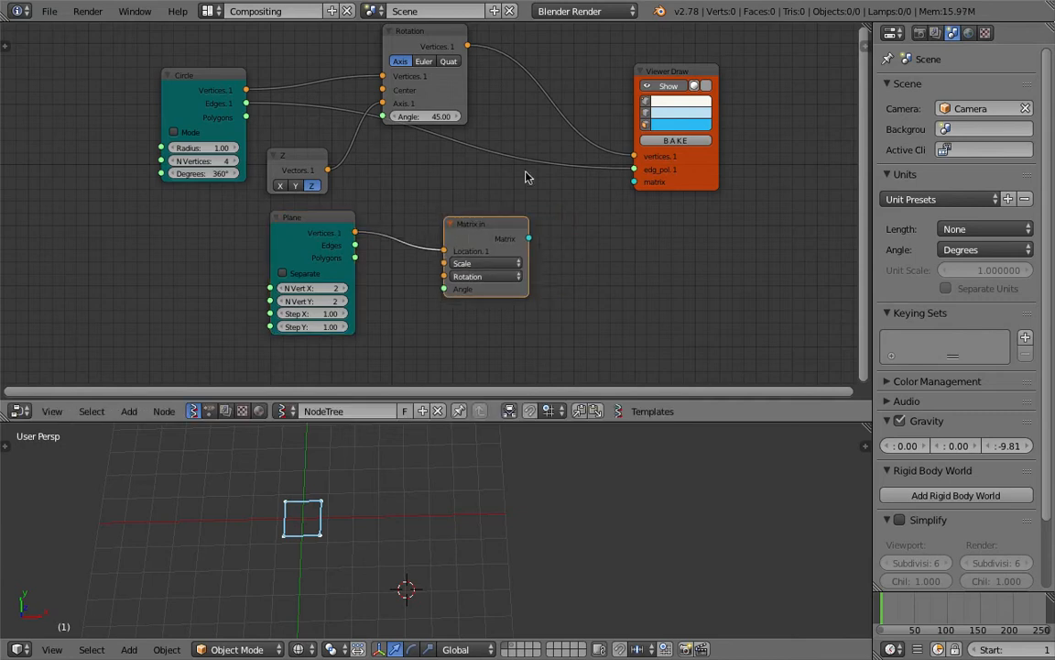
- Shift Viewer Draw aside and connect the Matrix in node's Matrix output to its matrix input
{"action": "left_click_drag", "start_coordinate": [663, 190], "coordinate": [683, 197]}
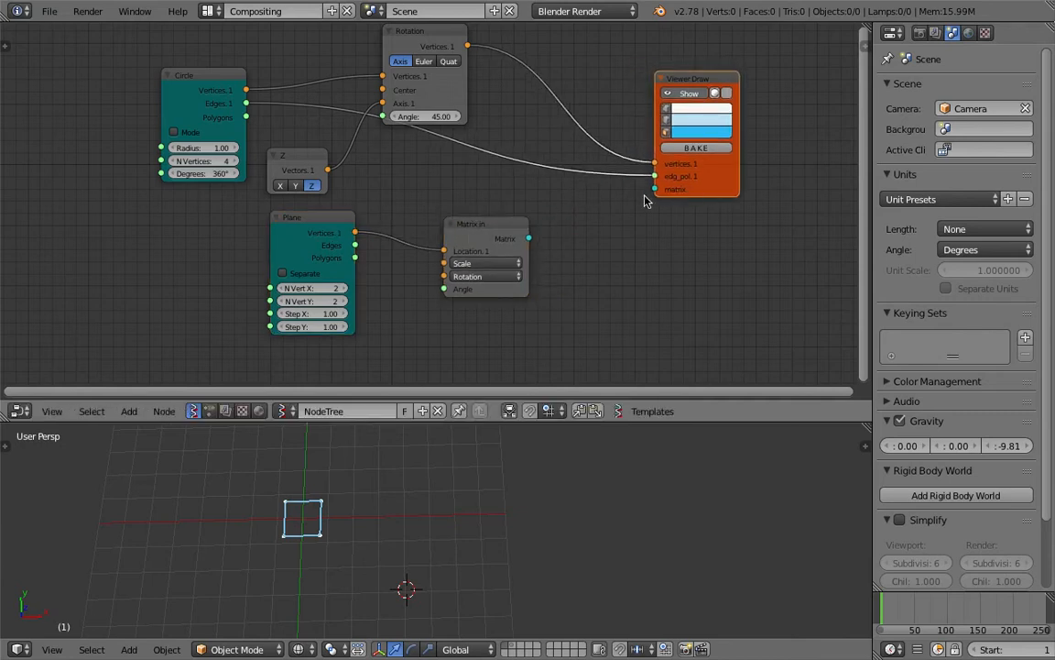
{"action": "left_click_drag", "start_coordinate": [527, 239], "coordinate": [552, 229]}
{"action": "left_click_drag", "start_coordinate": [648, 193], "coordinate": [654, 190]}
- Set the Plane node's Step X and Step Y to 2.14 and its N Vert X to 7
{"action": "middle_click_drag", "start_coordinate": [469, 197], "coordinate": [500, 186]}
{"action": "left_click_drag", "start_coordinate": [349, 302], "coordinate": [449, 313]}
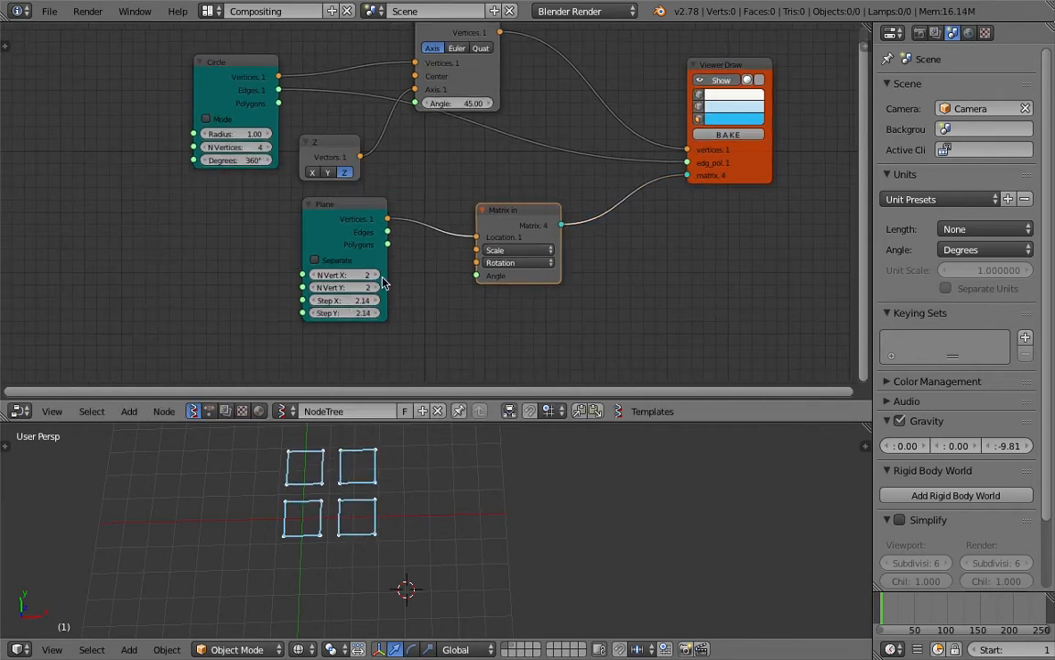
{"action": "scroll", "coordinate": [378, 278], "scroll_direction": "up", "scroll_amount": 3, "text": "ctrl"}
{"action": "scroll", "coordinate": [379, 278], "scroll_direction": "up", "scroll_amount": 2, "text": "ctrl"}
{"action": "mouse_move", "coordinate": [502, 518]}
{"action": "middle_mouse_down"}
{"action": "mouse_move", "coordinate": [405, 483]}
{"action": "mouse_move", "coordinate": [505, 497]}
{"action": "middle_mouse_up"}
- Save the file, including a new version named random_square_grid_002.blend on the Desktop
{"action": "key", "text": "ctrl+s"}
{"action": "left_click", "coordinate": [504, 497]}
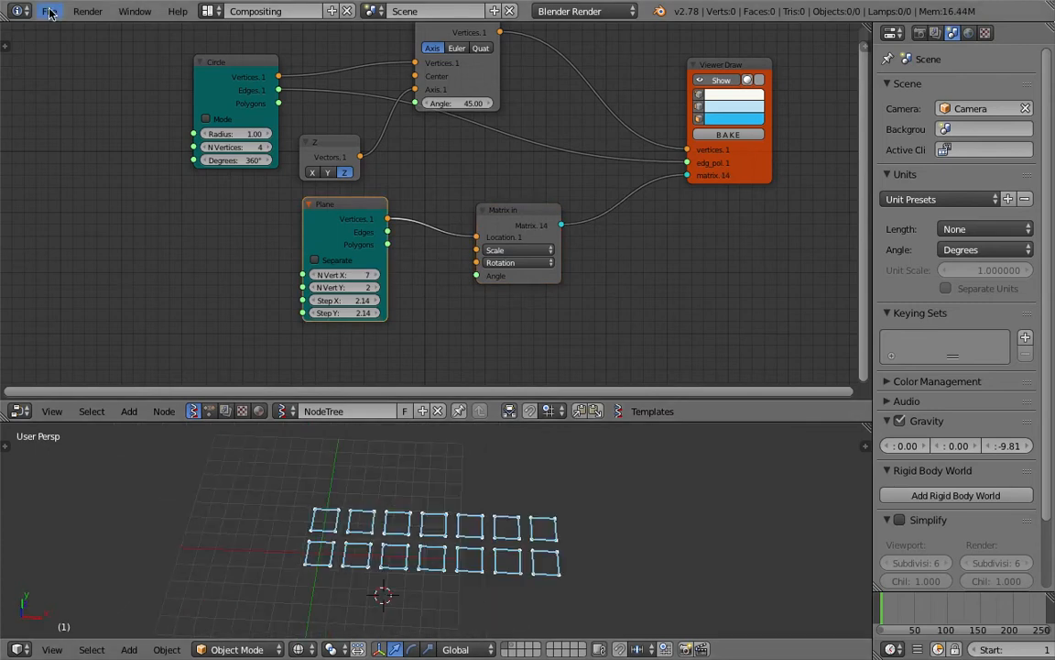
{"action": "left_click", "coordinate": [49, 12]}
{"action": "left_click", "coordinate": [78, 154]}
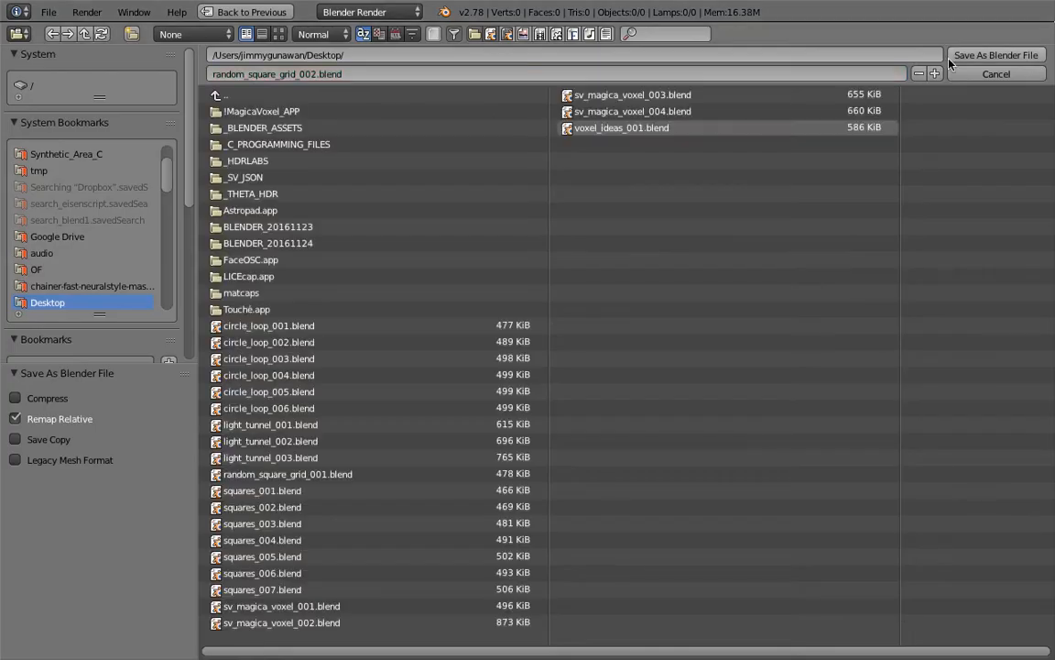
{"action": "left_click", "coordinate": [996, 55]}
- Shift the Rotation node, connect the Circle's Polygons output to Viewer Draw's edg_pol input, and save the file
{"action": "middle_click_drag", "start_coordinate": [461, 119], "coordinate": [466, 148]}
{"action": "left_click_drag", "start_coordinate": [484, 109], "coordinate": [524, 114]}
{"action": "left_click_drag", "start_coordinate": [283, 133], "coordinate": [690, 192]}
{"action": "middle_click_drag", "start_coordinate": [607, 502], "coordinate": [596, 520]}
{"action": "key", "text": "ctrl+s"}
{"action": "left_click", "coordinate": [596, 518]}
{"action": "scroll", "coordinate": [596, 458], "scroll_direction": "up", "scroll_amount": 3}
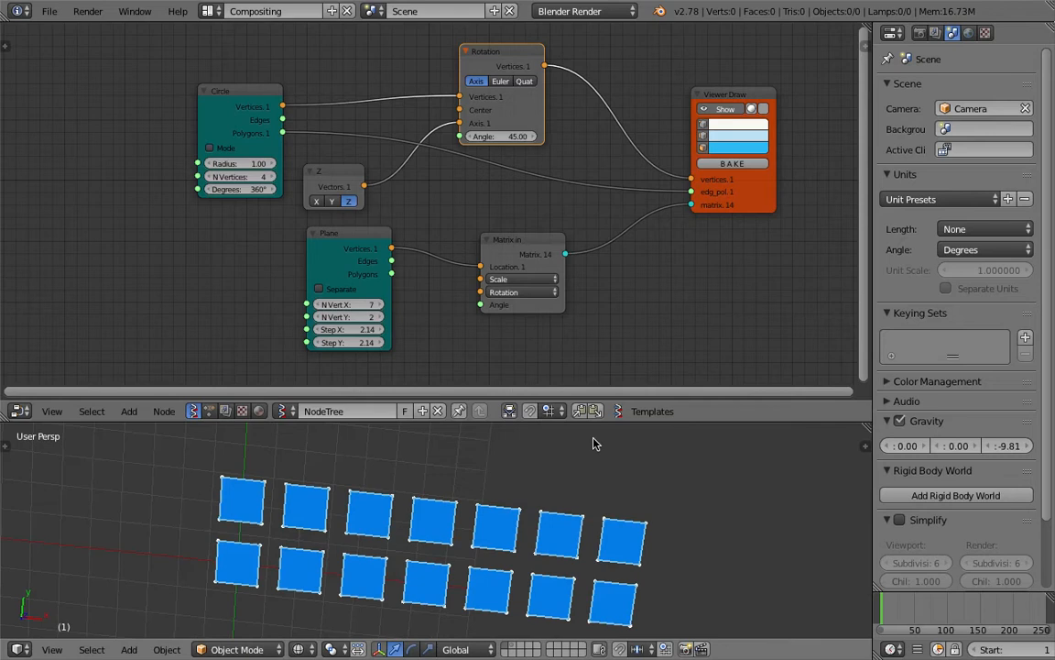
- Enlarge the 3D view beneath the node editor and look through the available render engines
{"action": "left_click_drag", "start_coordinate": [594, 421], "coordinate": [596, 329]}
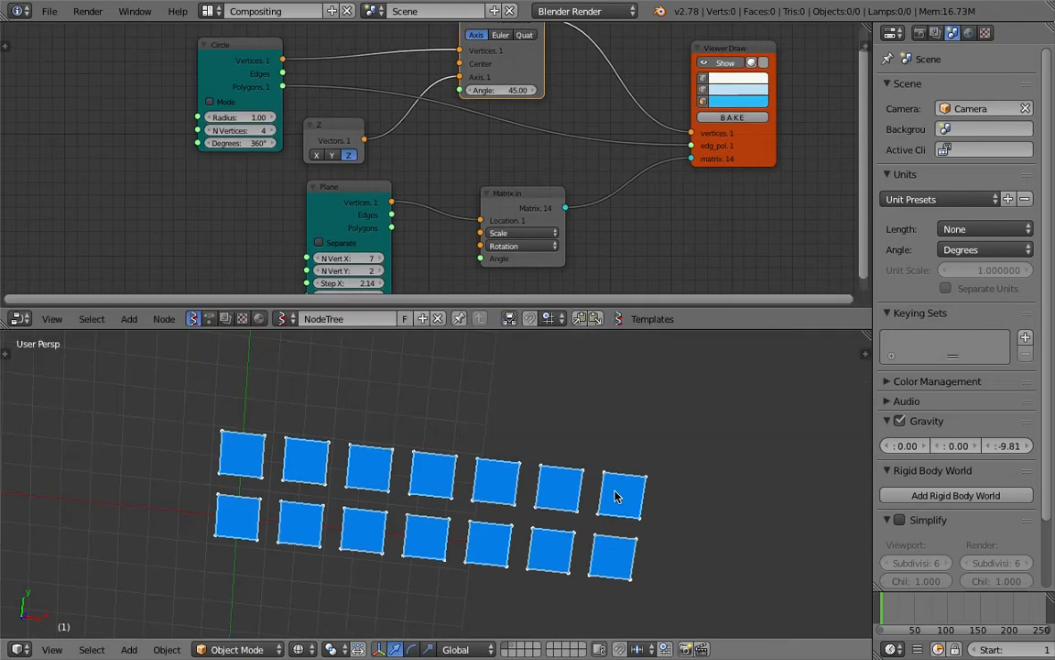
{"action": "scroll", "coordinate": [596, 485], "scroll_direction": "down", "scroll_amount": 2}
{"action": "left_click", "coordinate": [586, 11]}
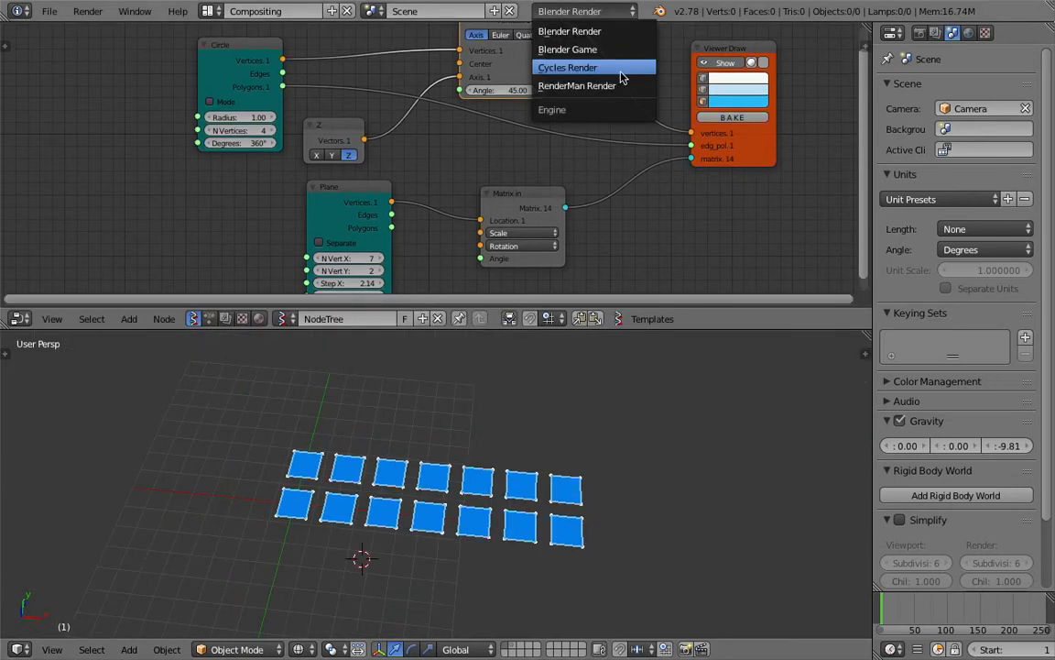
{"action": "scroll", "coordinate": [586, 165], "scroll_direction": "right", "scroll_amount": 3, "text": "ctrl"}
- Try adding a Vertex color new node beside Viewer Draw and delete it again
{"action": "key", "text": "shift+a"}
{"action": "left_click", "coordinate": [576, 202]}
{"action": "type", "text": "set"}
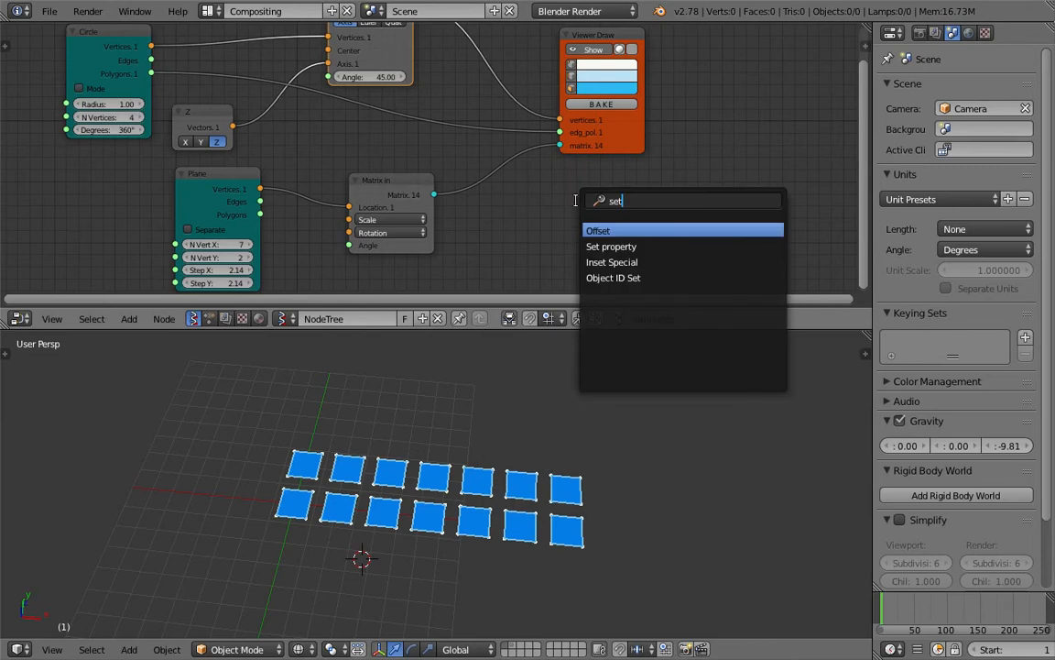
{"action": "type", "text": " v"}
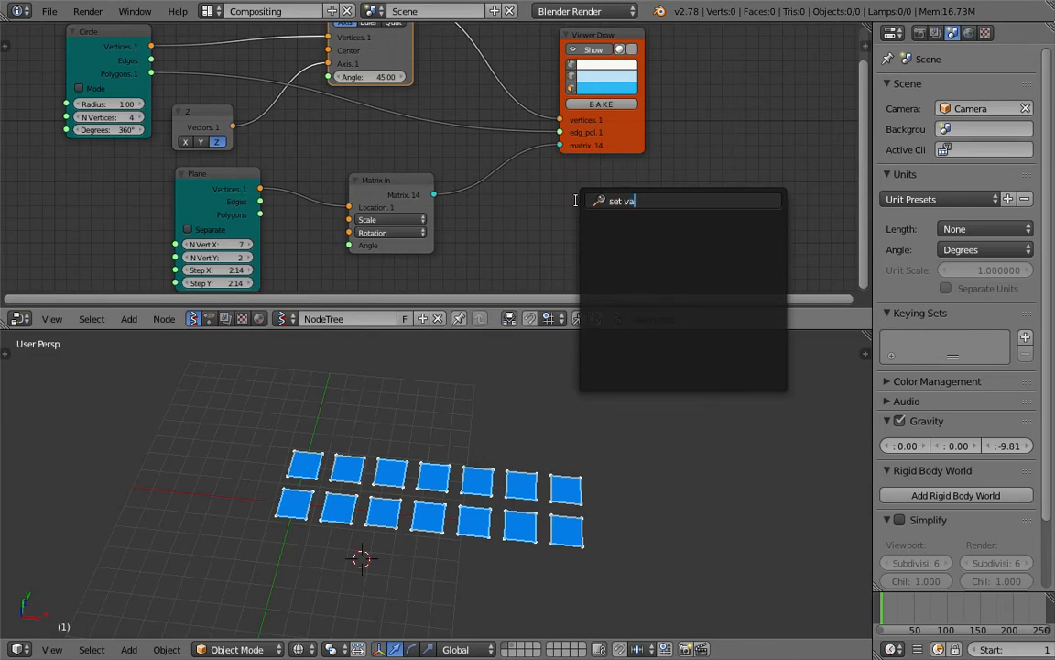
{"action": "type", "text": "a"}
{"action": "key", "text": "BackSpace"}
{"action": "key", "text": "BackSpace"}
{"action": "key", "text": "BackSpace"}
{"action": "key", "text": "BackSpace"}
{"action": "key", "text": "BackSpace"}
{"action": "key", "text": "BackSpace"}
{"action": "type", "text": "verte"}
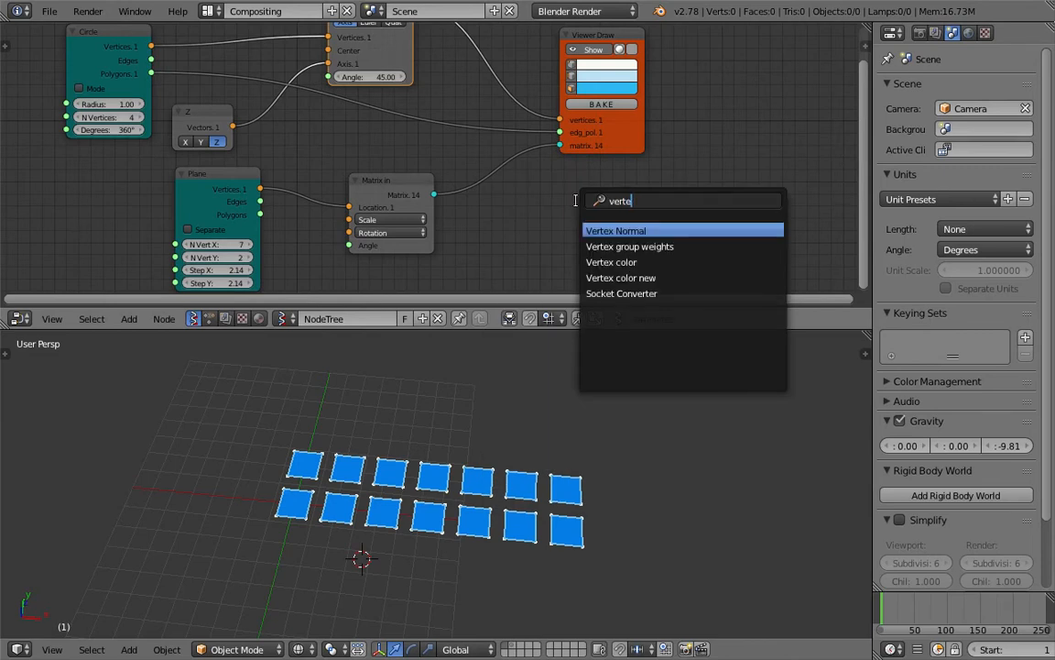
{"action": "key", "text": "Down"}
{"action": "key", "text": "Down"}
{"action": "key", "text": "Down"}
{"action": "key", "text": "Return"}
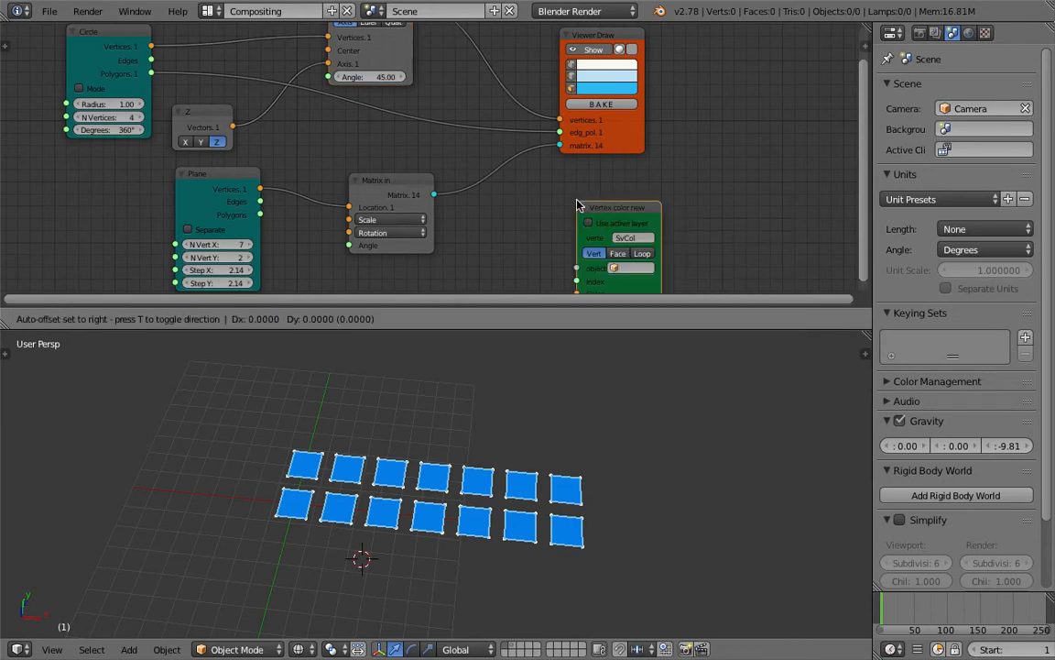
{"action": "left_click", "coordinate": [700, 126]}
{"action": "key", "text": "ctrl+s"}
{"action": "key", "text": "Return"}
{"action": "key", "text": "x"}
- Connect the Circle's Edges output to Viewer Draw's edg_pol input in place of Polygons and save the file
{"action": "middle_click_drag", "start_coordinate": [669, 157], "coordinate": [722, 179]}
{"action": "middle_click_drag", "start_coordinate": [550, 403], "coordinate": [548, 412]}
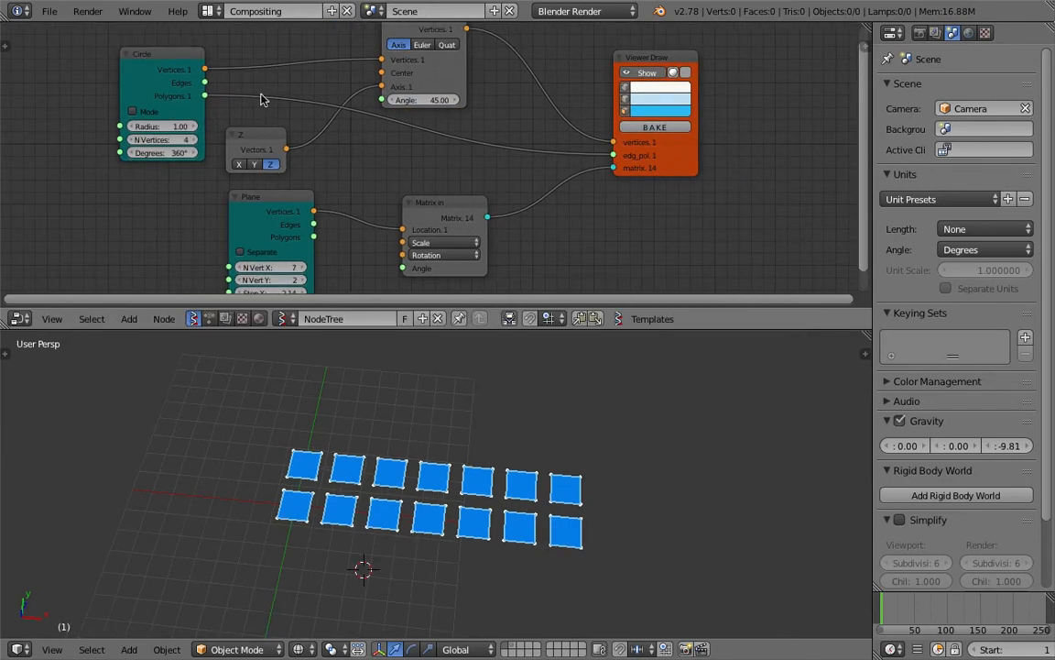
{"action": "mouse_move", "coordinate": [205, 82]}
{"action": "left_mouse_down"}
{"action": "mouse_move", "coordinate": [571, 157]}
{"action": "mouse_move", "coordinate": [612, 156]}
{"action": "left_mouse_up"}
{"action": "left_click_drag", "start_coordinate": [676, 158], "coordinate": [725, 156]}
{"action": "key", "text": "ctrl+s"}
{"action": "left_click", "coordinate": [725, 154]}
- Make the node editor taller, save the file, and move Viewer Draw closer to the other nodes
{"action": "middle_click_drag", "start_coordinate": [552, 409], "coordinate": [568, 409]}
{"action": "scroll", "coordinate": [607, 289], "scroll_direction": "down", "scroll_amount": 1}
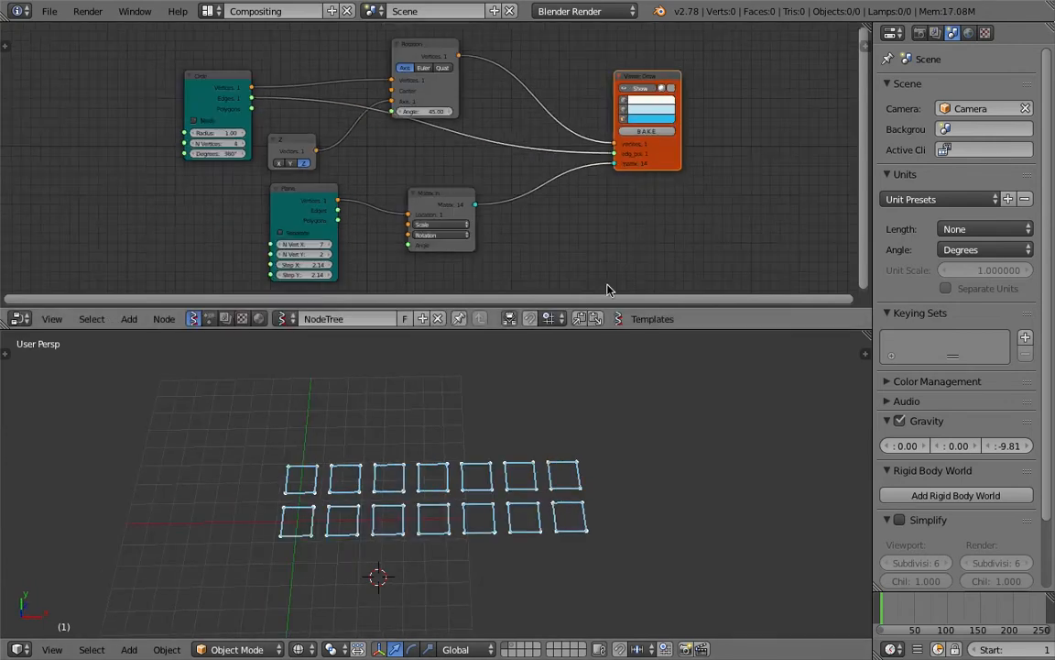
{"action": "left_click_drag", "start_coordinate": [622, 330], "coordinate": [621, 441]}
{"action": "key", "text": "ctrl+s"}
{"action": "left_click", "coordinate": [475, 107]}
{"action": "left_click_drag", "start_coordinate": [643, 125], "coordinate": [589, 153]}
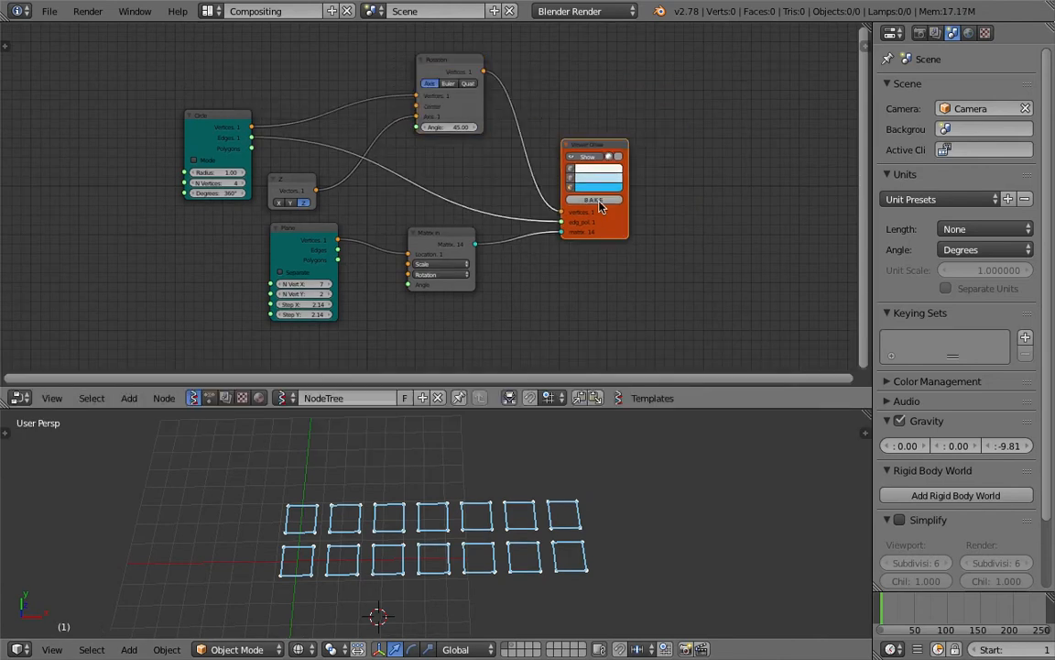
- Bake the square grid from Viewer Draw into mesh objects and move them all in negative X beside the preview
{"action": "left_click", "coordinate": [599, 201]}
{"action": "scroll", "coordinate": [579, 493], "scroll_direction": "down", "scroll_amount": 5}
{"action": "key", "text": "a"}
{"action": "key", "text": "g"}
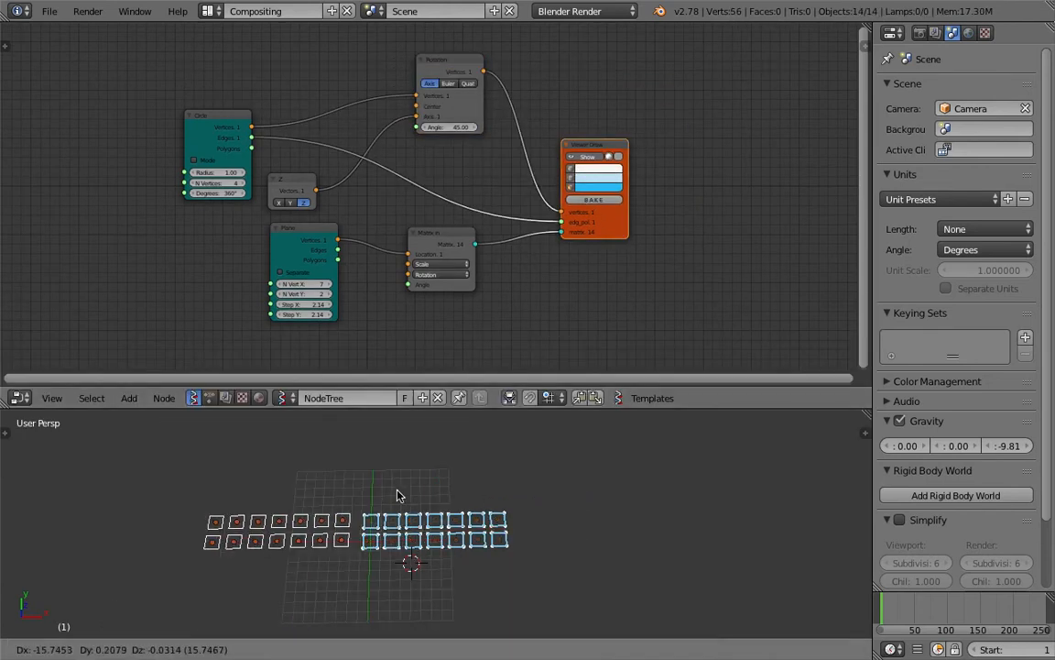
{"action": "left_click", "coordinate": [363, 497]}
- Move six of the baked squares in the back row individually to irregular positions
{"action": "middle_click_drag", "start_coordinate": [319, 518], "coordinate": [435, 510], "text": "shift"}
{"action": "scroll", "coordinate": [436, 516], "scroll_direction": "up", "scroll_amount": 2}
{"action": "right_click", "coordinate": [418, 507]}
{"action": "key", "text": "g"}
{"action": "left_click", "coordinate": [407, 474]}
{"action": "right_click", "coordinate": [387, 505]}
{"action": "key", "text": "g"}
{"action": "left_click", "coordinate": [377, 466]}
{"action": "right_click", "coordinate": [360, 502]}
{"action": "key", "text": "g"}
{"action": "left_click", "coordinate": [329, 453]}
{"action": "right_click", "coordinate": [328, 499]}
{"action": "key", "text": "g"}
{"action": "left_click", "coordinate": [289, 464]}
{"action": "right_click", "coordinate": [291, 502]}
{"action": "key", "text": "g"}
{"action": "left_click", "coordinate": [229, 449]}
{"action": "right_click", "coordinate": [234, 489]}
{"action": "key", "text": "g"}
{"action": "left_click", "coordinate": [225, 481]}
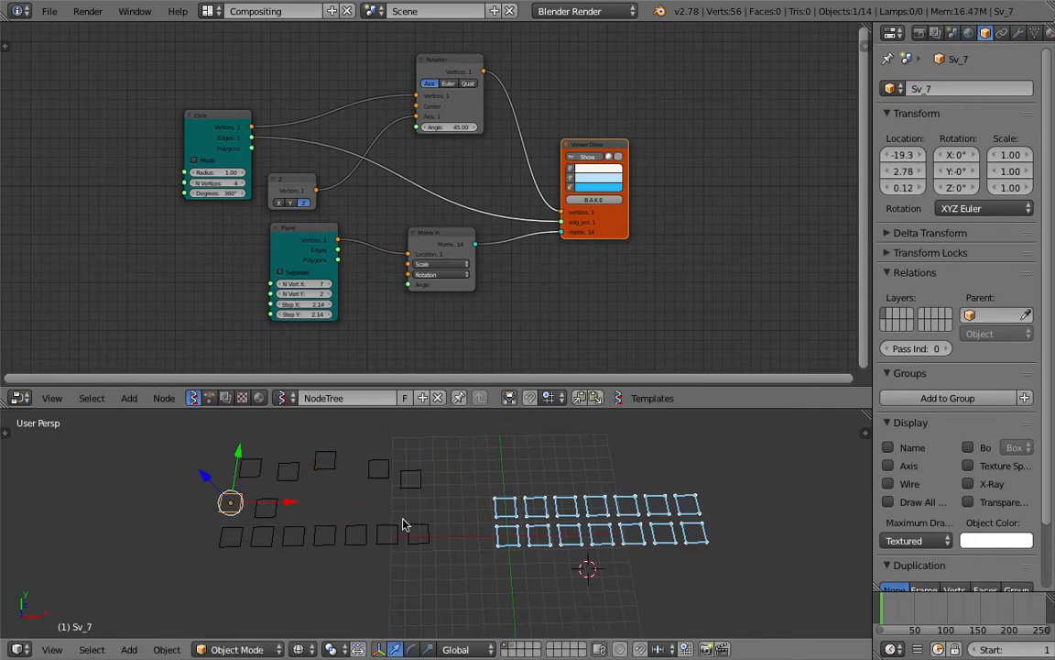
- Move the Viewer Draw and Rotation nodes away from the Circle node to open up space between them
{"action": "middle_click_drag", "start_coordinate": [403, 521], "coordinate": [397, 529]}
{"action": "left_click_drag", "start_coordinate": [591, 149], "coordinate": [689, 155]}
{"action": "left_click_drag", "start_coordinate": [465, 63], "coordinate": [568, 82]}
{"action": "scroll", "coordinate": [560, 518], "scroll_direction": "up", "scroll_amount": 1}
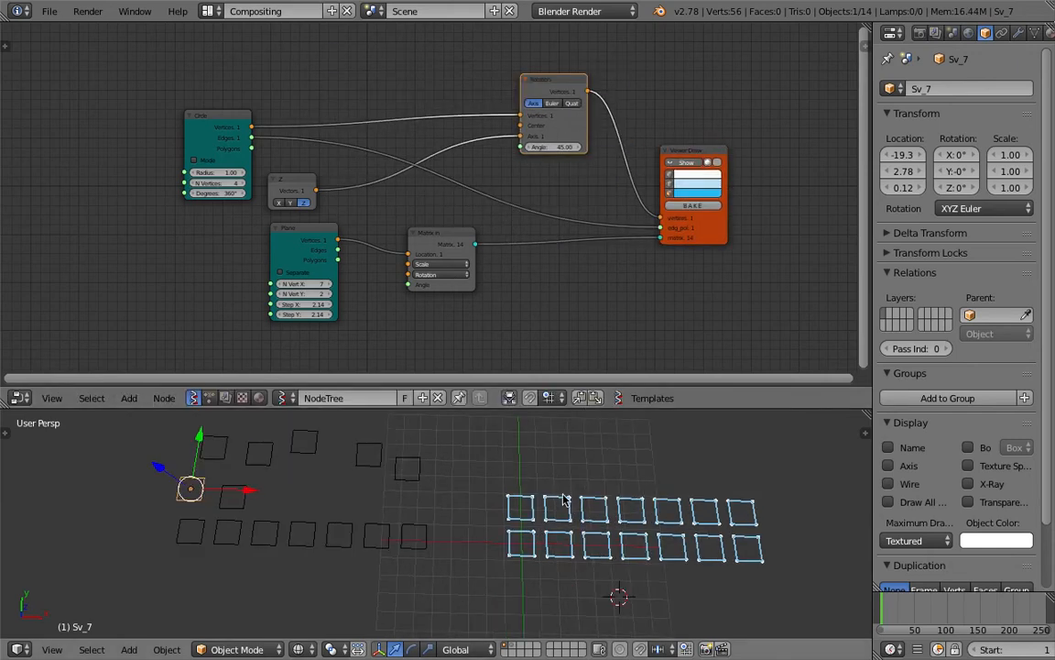
{"action": "middle_click_drag", "start_coordinate": [600, 530], "coordinate": [603, 522]}
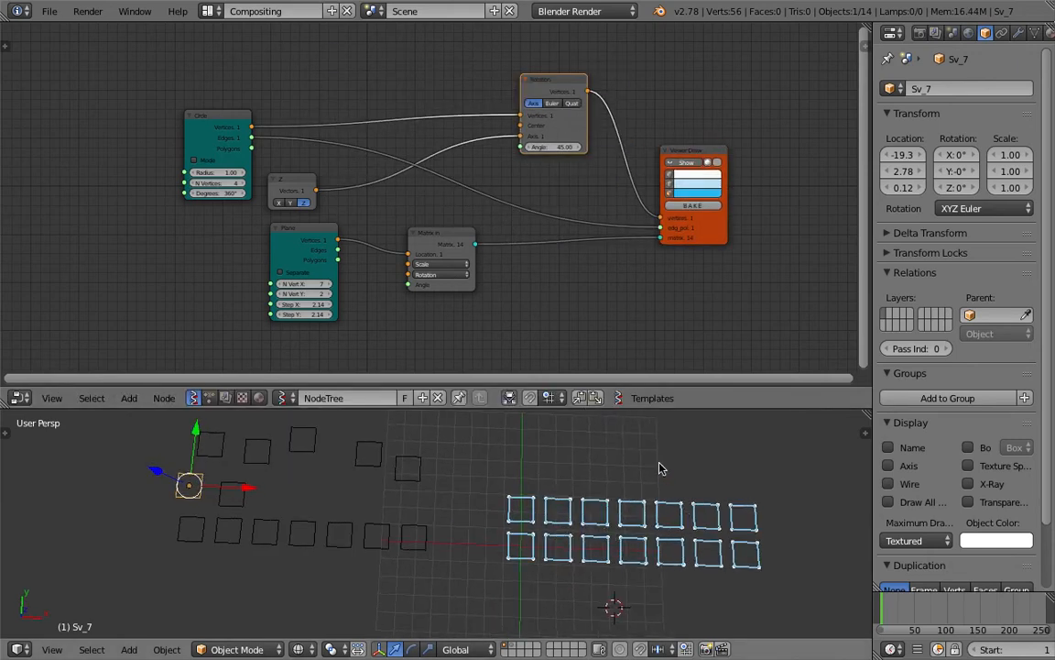
{"action": "middle_click_drag", "start_coordinate": [682, 503], "coordinate": [648, 478]}
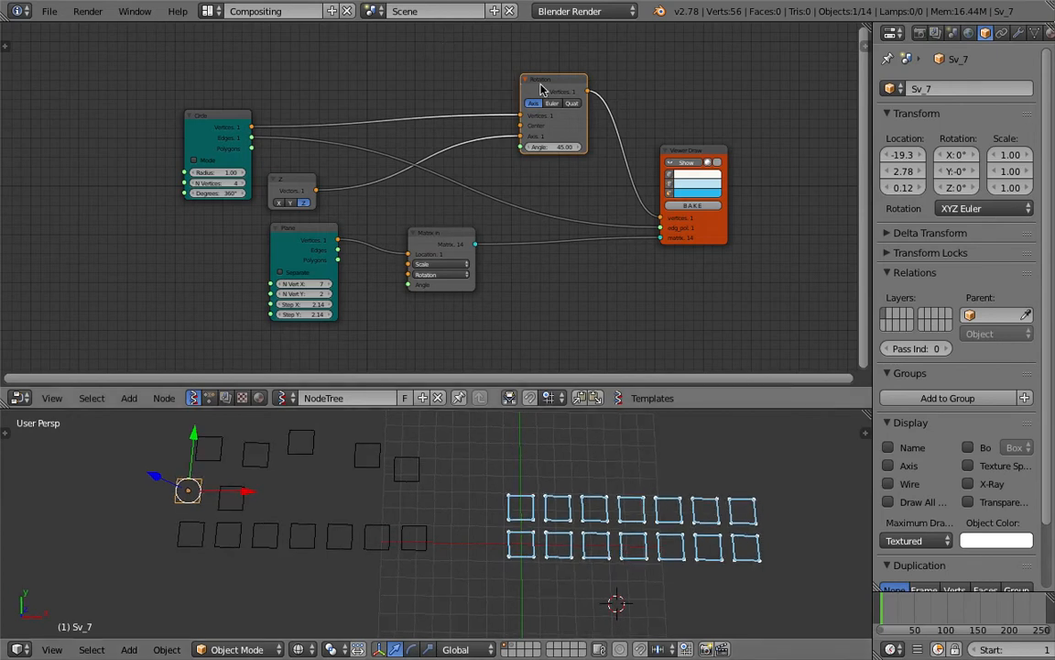
{"action": "left_click_drag", "start_coordinate": [550, 84], "coordinate": [503, 77]}
{"action": "left_click_drag", "start_coordinate": [698, 152], "coordinate": [731, 154]}
{"action": "left_click_drag", "start_coordinate": [493, 80], "coordinate": [580, 93]}
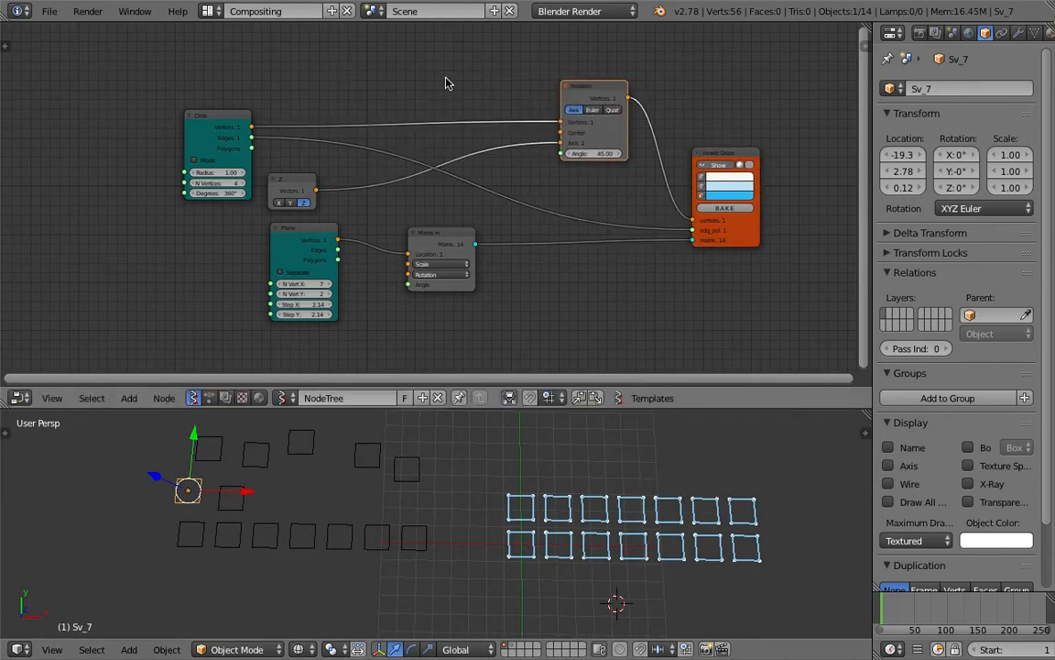
- Add a Randomize input vertices node and wire it between the Circle's Vertices output and the Rotation node's Vertices input
{"action": "middle_click_drag", "start_coordinate": [417, 78], "coordinate": [449, 87]}
{"action": "scroll", "coordinate": [449, 87], "scroll_direction": "up", "scroll_amount": 2}
{"action": "key", "text": "shift+a"}
{"action": "left_click", "coordinate": [440, 81]}
{"action": "type", "text": "random"}
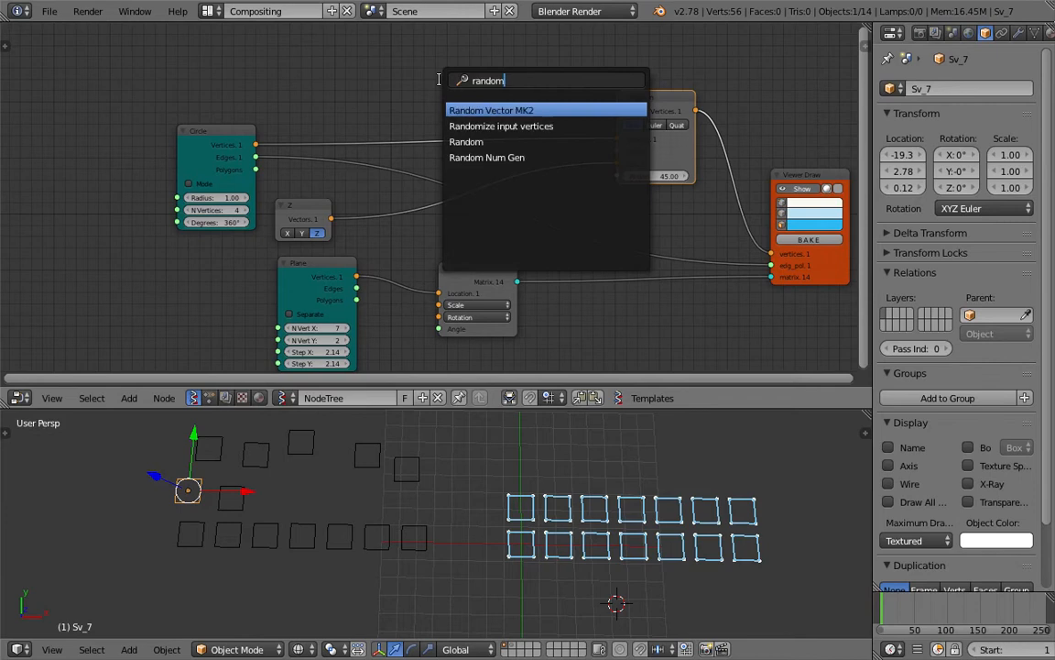
{"action": "key", "text": "Down"}
{"action": "type", "text": "m"}
{"action": "key", "text": "Return"}
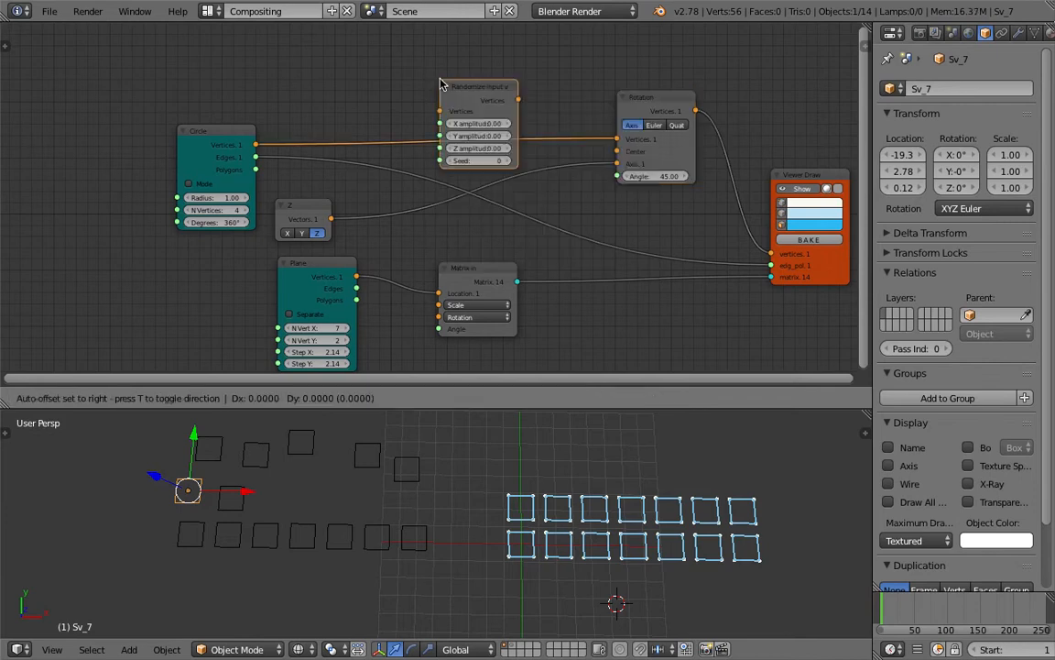
{"action": "left_click", "coordinate": [417, 61]}
{"action": "left_click_drag", "start_coordinate": [257, 145], "coordinate": [539, 71]}
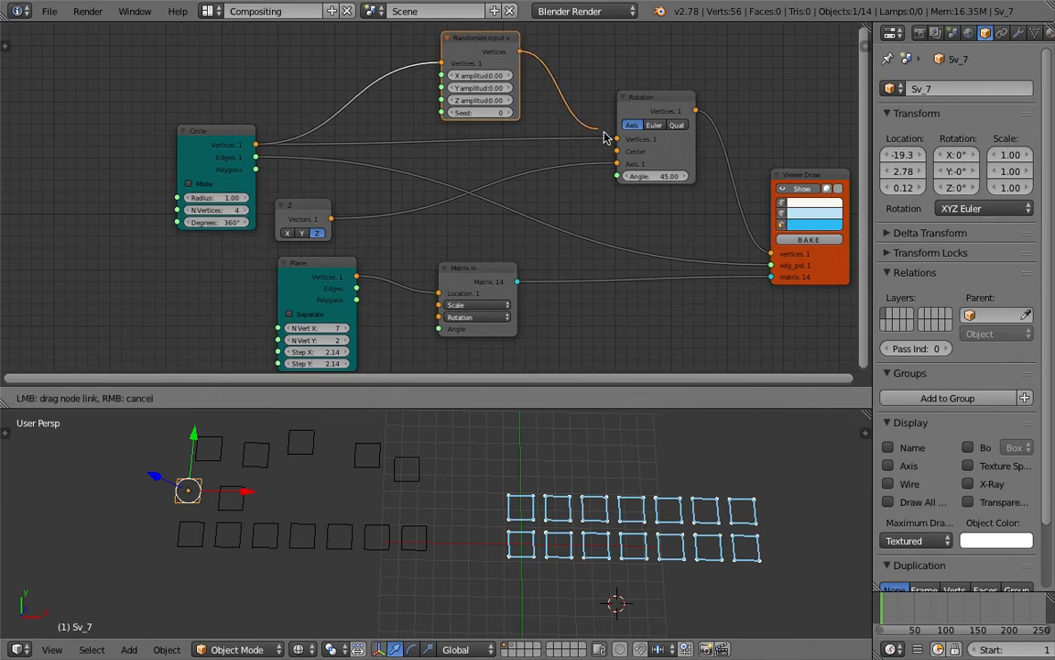
{"action": "left_click_drag", "start_coordinate": [586, 127], "coordinate": [619, 140]}
- Set the randomize node's X amplitude to 0.21, Y amplitude to 0.69 and Seed to 30, and save the file
{"action": "left_click_drag", "start_coordinate": [484, 79], "coordinate": [564, 88]}
{"action": "left_click_drag", "start_coordinate": [495, 76], "coordinate": [520, 112]}
{"action": "scroll", "coordinate": [627, 512], "scroll_direction": "up", "scroll_amount": 3}
{"action": "scroll", "coordinate": [632, 511], "scroll_direction": "down", "scroll_amount": 2}
{"action": "middle_click_drag", "start_coordinate": [674, 515], "coordinate": [513, 534]}
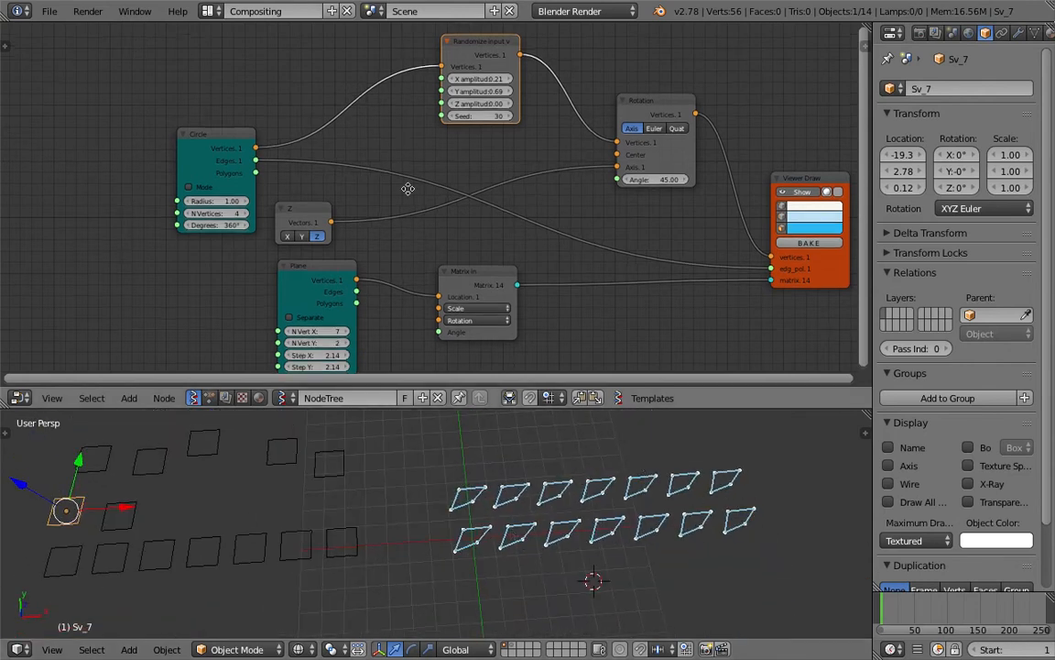
{"action": "middle_click_drag", "start_coordinate": [399, 163], "coordinate": [421, 206]}
{"action": "key", "text": "ctrl+s"}
{"action": "left_click", "coordinate": [419, 204]}
- Add a Random Num Gen node above the Circle node, shift the Circle node aside, and save the file
{"action": "key", "text": "shift+a"}
{"action": "left_click", "coordinate": [306, 101]}
{"action": "type", "text": "random"}
{"action": "key", "text": "Down"}
{"action": "key", "text": "Down"}
{"action": "key", "text": "Down"}
{"action": "key", "text": "Return"}
{"action": "left_click_drag", "start_coordinate": [196, 57], "coordinate": [246, 54]}
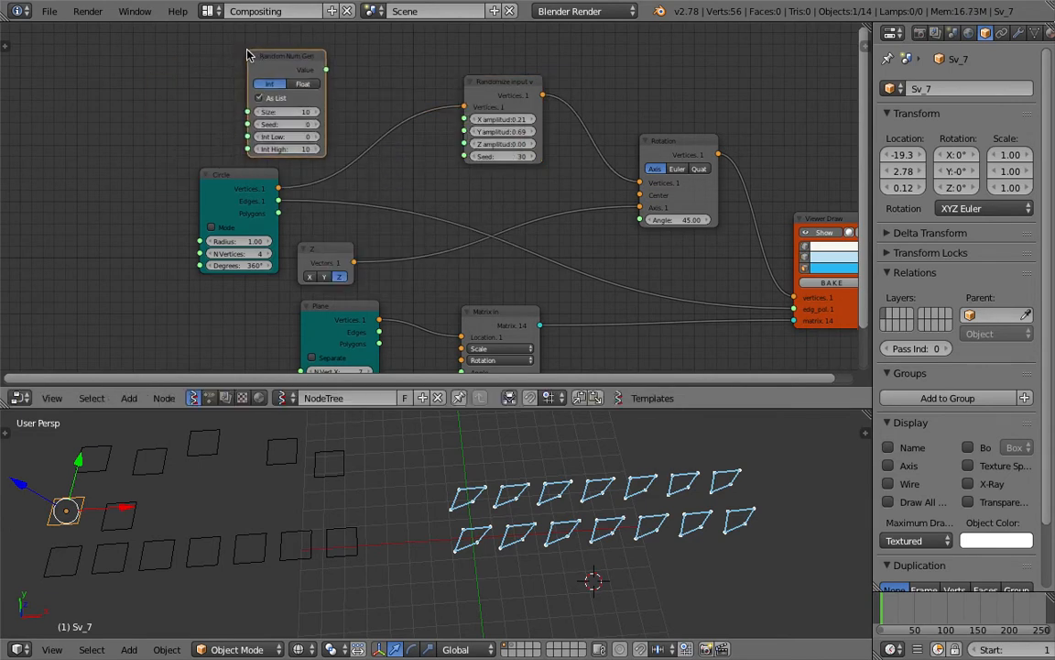
{"action": "left_click_drag", "start_coordinate": [247, 173], "coordinate": [208, 175]}
{"action": "middle_click_drag", "start_coordinate": [446, 278], "coordinate": [437, 235]}
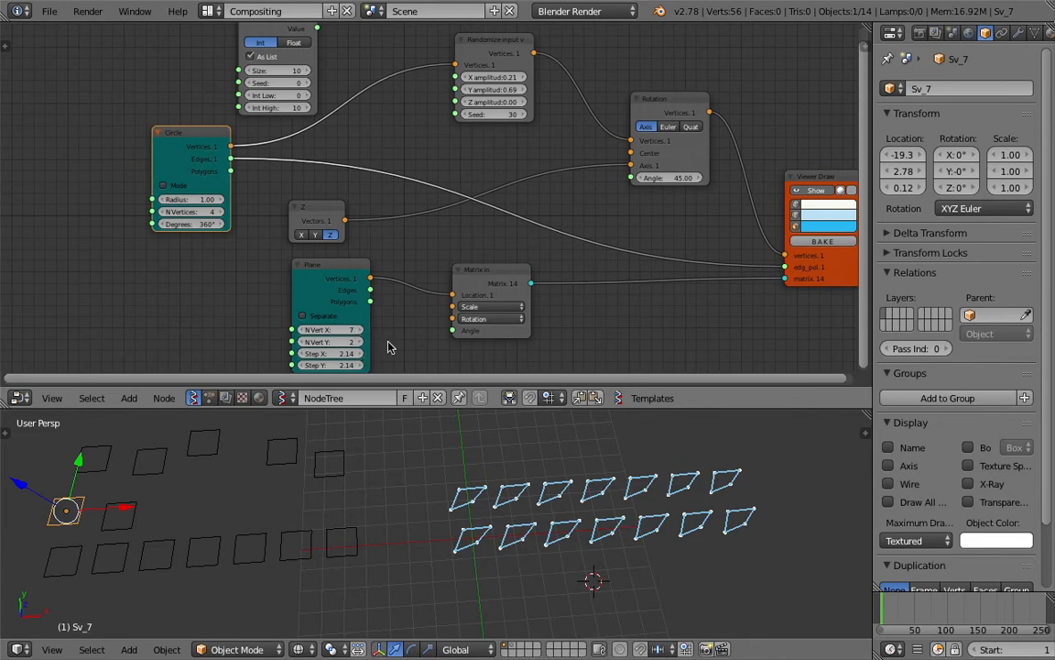
{"action": "key", "text": "ctrl+s"}
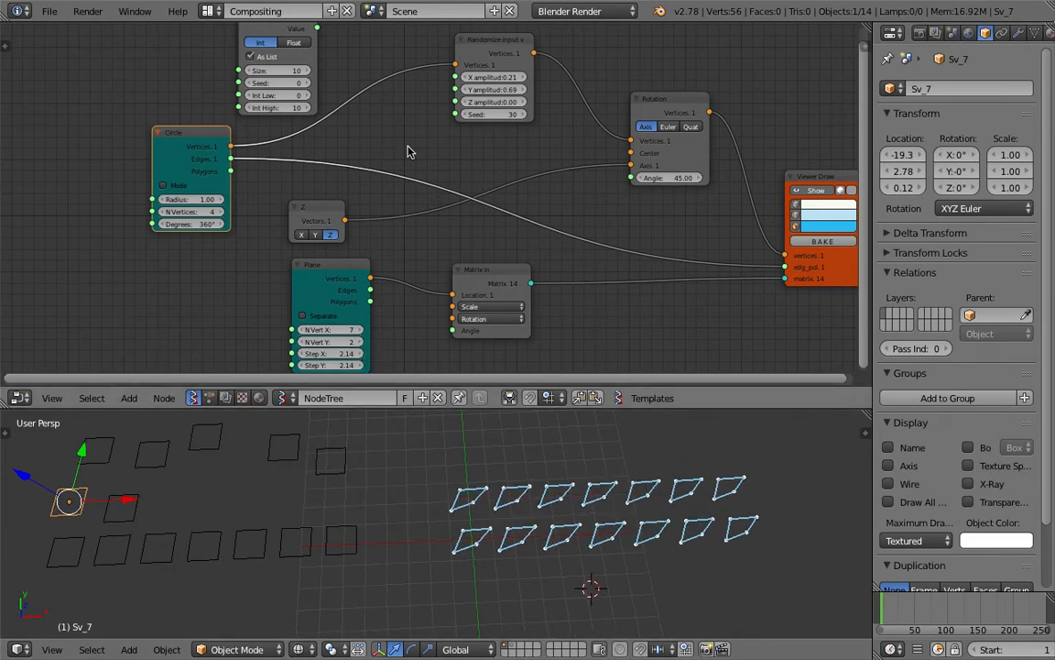
- Connect Random Num Gen's Value to the randomize node's Seed input, set its Size to 14, and save the file
{"action": "middle_click_drag", "start_coordinate": [351, 74], "coordinate": [385, 142]}
{"action": "left_click_drag", "start_coordinate": [358, 98], "coordinate": [495, 184]}
{"action": "key", "text": "Return"}
{"action": "key", "text": "ctrl+s"}
{"action": "left_click", "coordinate": [385, 124]}
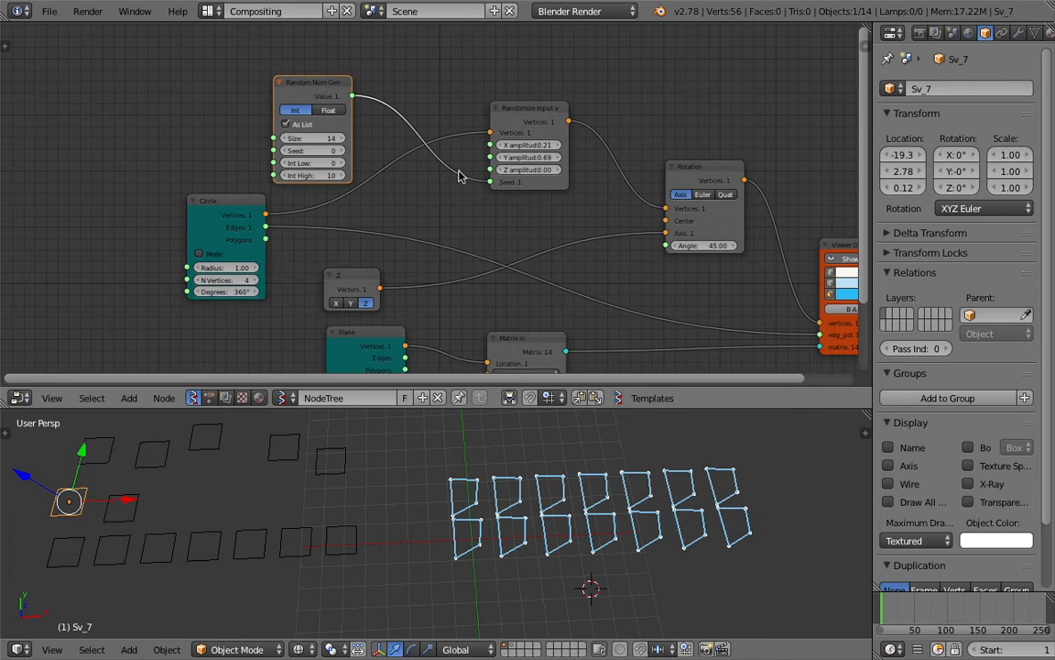
- Set Random Num Gen's Seed to 19 and reposition it and the randomize node
{"action": "key", "text": "ctrl+s"}
{"action": "left_click", "coordinate": [345, 155]}
{"action": "left_click_drag", "start_coordinate": [537, 108], "coordinate": [552, 126]}
{"action": "left_click_drag", "start_coordinate": [321, 91], "coordinate": [334, 77]}
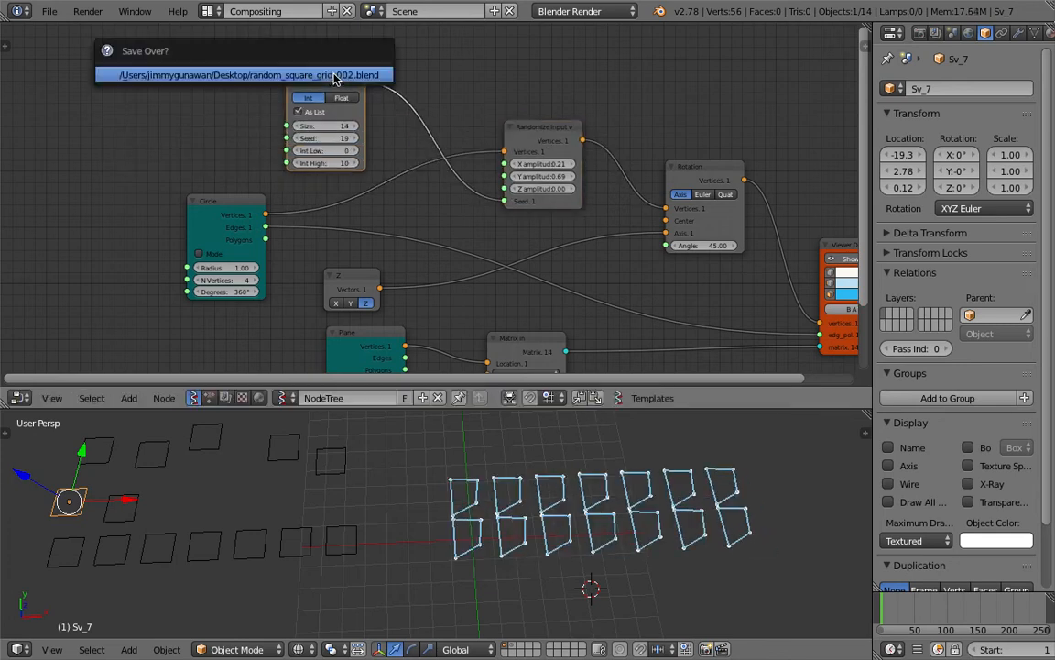
- Narrow the properties area to widen the node editor and move Random Num Gen farther from the randomize node
{"action": "middle_click_drag", "start_coordinate": [400, 143], "coordinate": [312, 94]}
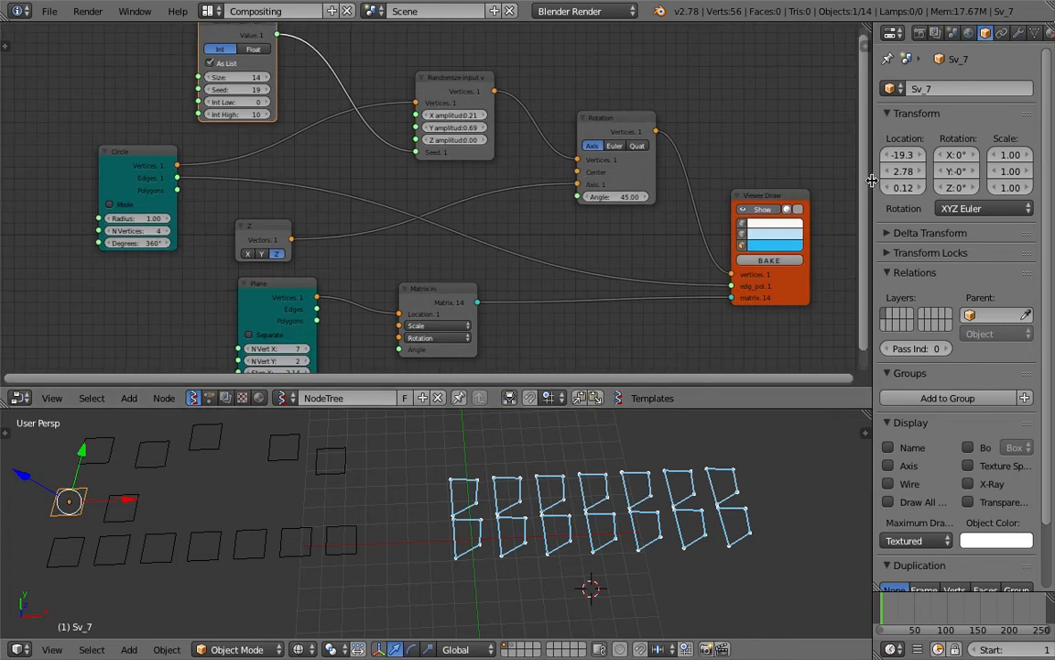
{"action": "left_click_drag", "start_coordinate": [872, 179], "coordinate": [917, 180]}
{"action": "left_click_drag", "start_coordinate": [268, 39], "coordinate": [243, 46]}
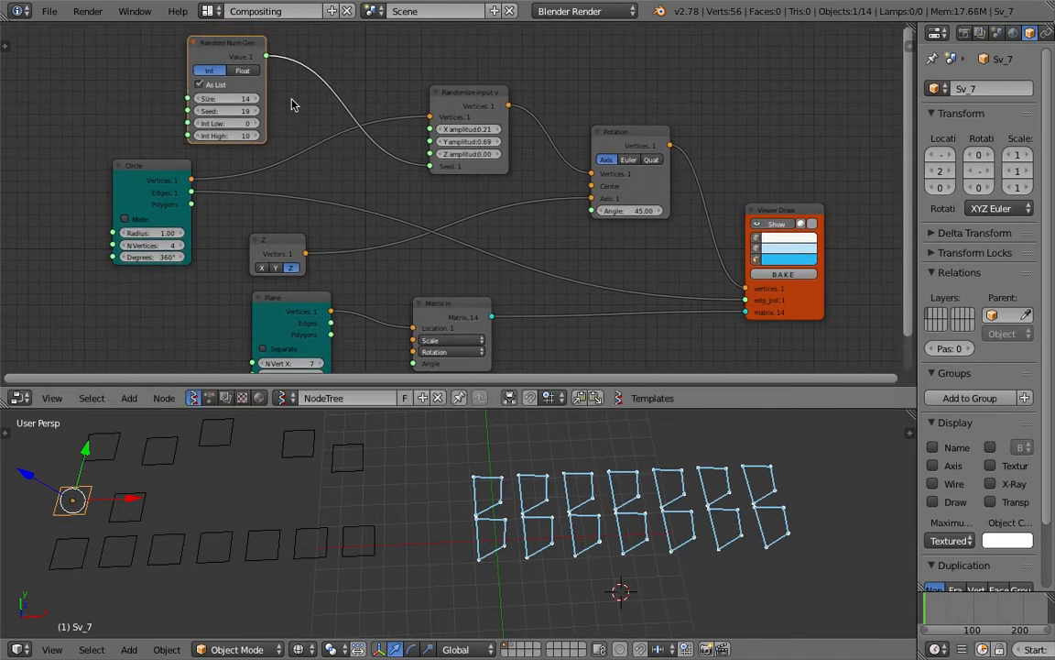
{"action": "middle_click_drag", "start_coordinate": [527, 412], "coordinate": [509, 431]}
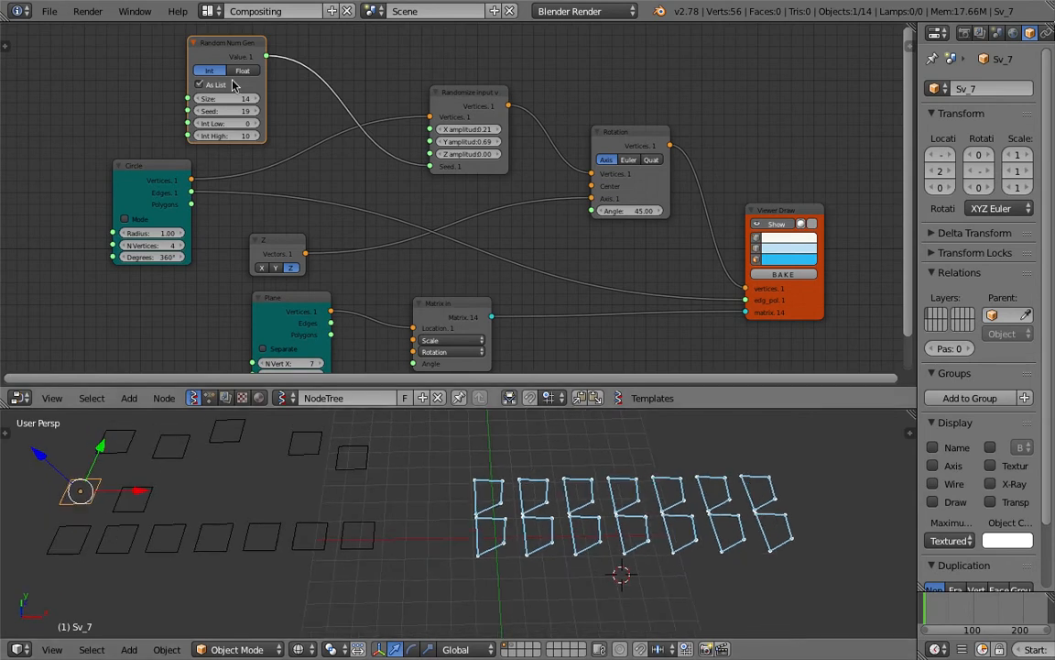
- Reposition the Random Num Gen node and set its Int Low to 2 and Int High to 22
{"action": "left_click_drag", "start_coordinate": [228, 47], "coordinate": [246, 52]}
{"action": "scroll", "coordinate": [247, 55], "scroll_direction": "up", "scroll_amount": 1}
{"action": "middle_click_drag", "start_coordinate": [240, 97], "coordinate": [244, 107]}
{"action": "mouse_move", "coordinate": [235, 134]}
{"action": "left_mouse_down"}
{"action": "mouse_move", "coordinate": [265, 134]}
{"action": "mouse_move", "coordinate": [264, 147]}
{"action": "mouse_move", "coordinate": [280, 146]}
{"action": "mouse_move", "coordinate": [206, 134]}
{"action": "mouse_move", "coordinate": [233, 147]}
{"action": "left_mouse_up"}
{"action": "left_click_drag", "start_coordinate": [237, 134], "coordinate": [249, 134]}
{"action": "middle_click_drag", "start_coordinate": [443, 182], "coordinate": [434, 186]}
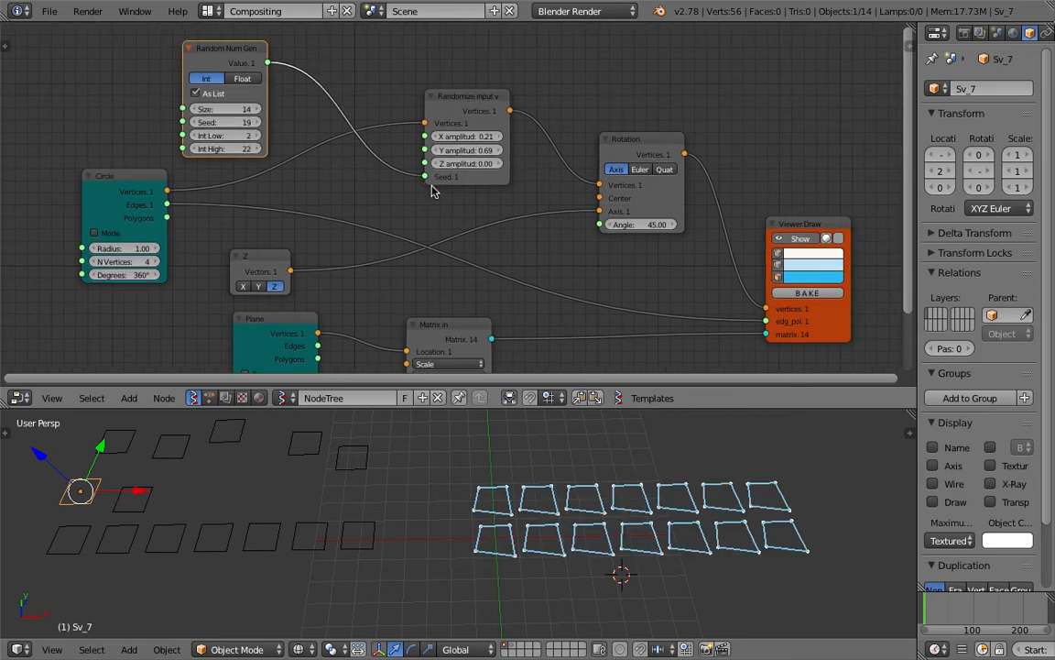
- Add a Viewer BMeshMK2 node above the Viewer Draw node
{"action": "scroll", "coordinate": [434, 186], "scroll_direction": "down", "scroll_amount": 1}
{"action": "scroll", "coordinate": [661, 169], "scroll_direction": "down", "scroll_amount": 2}
{"action": "middle_click_drag", "start_coordinate": [627, 187], "coordinate": [514, 204]}
{"action": "key", "text": "alt+space"}
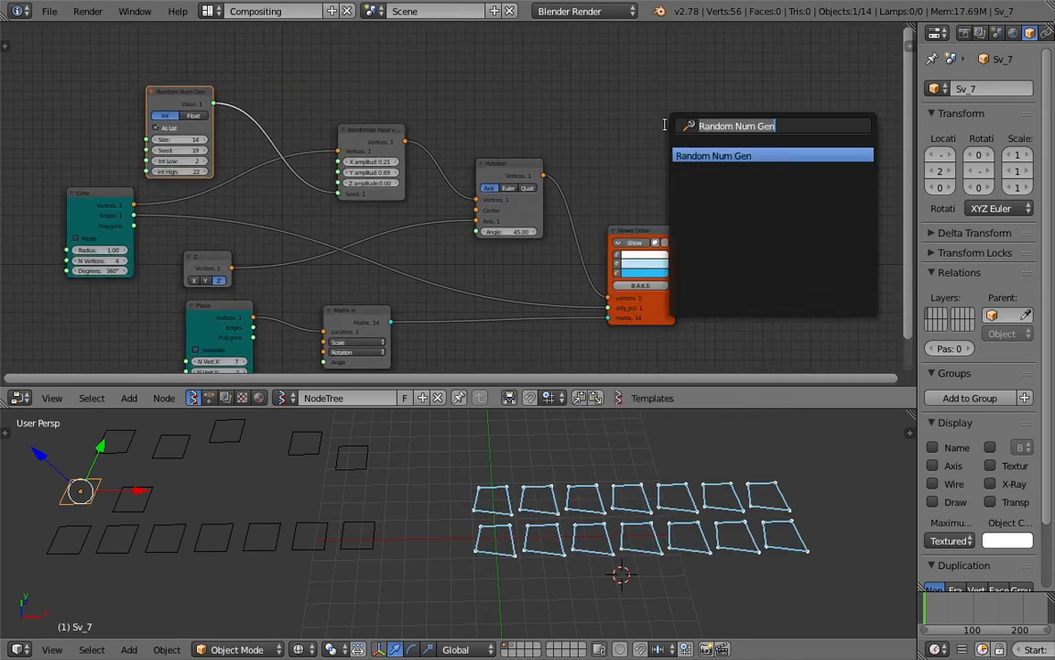
{"action": "type", "text": "ivew"}
{"action": "type", "text": "bmes"}
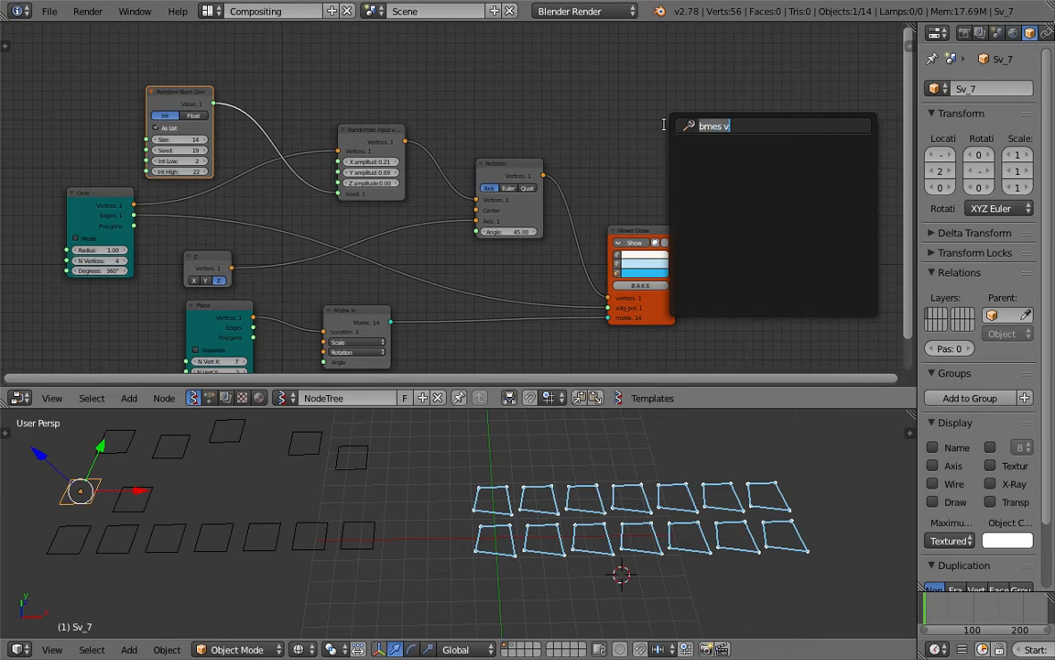
{"action": "type", "text": "view"}
{"action": "key", "text": "Down"}
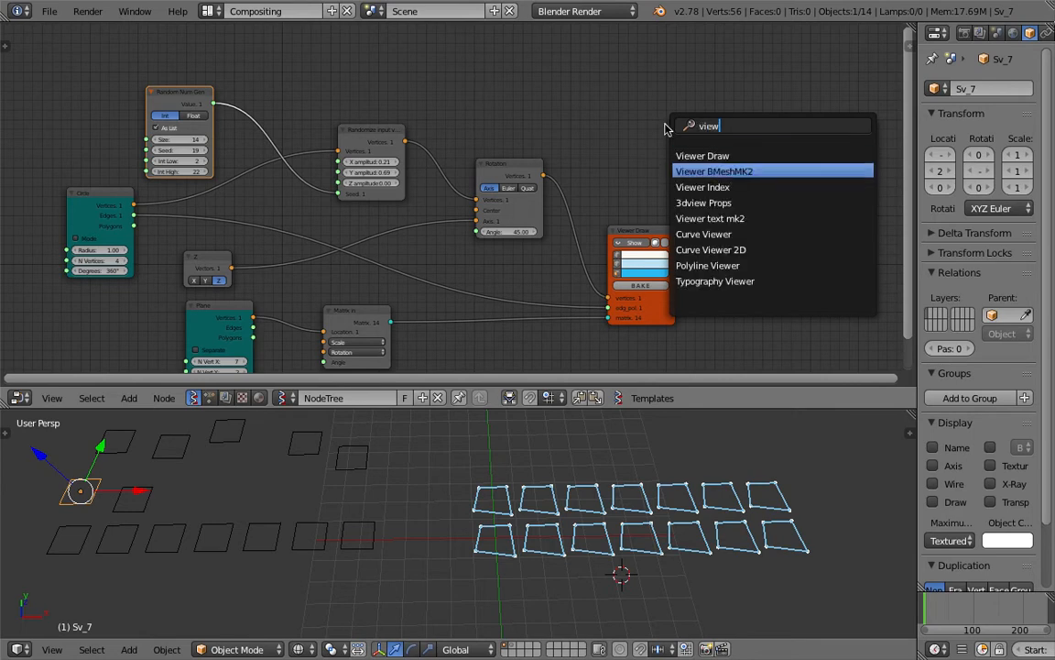
{"action": "key", "text": "Return"}
{"action": "left_click", "coordinate": [623, 83]}
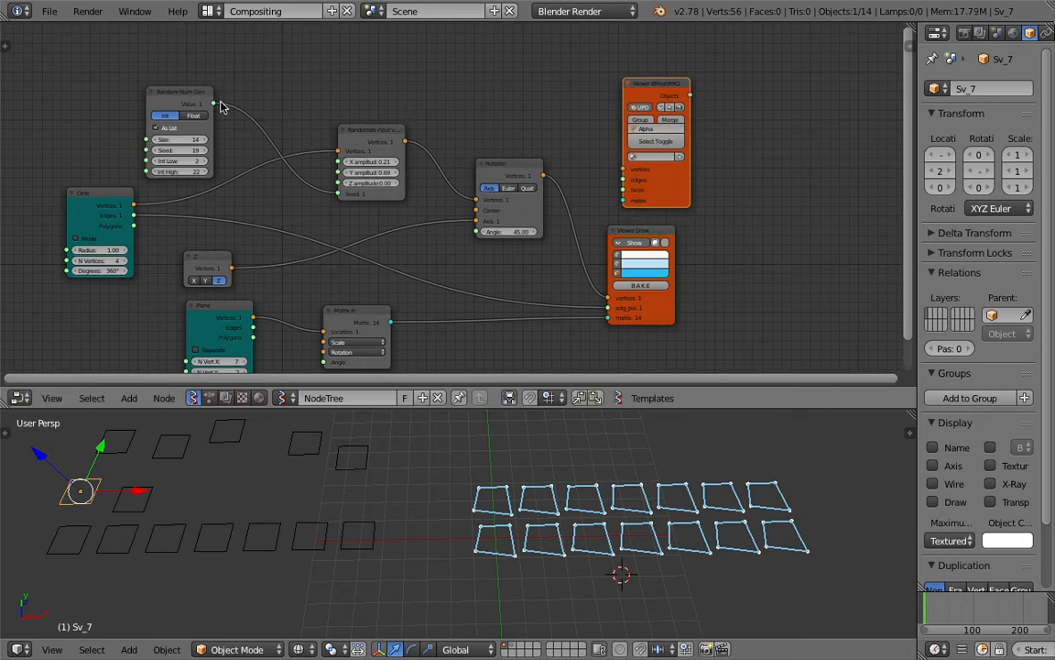
- Feed Rotation's vertices, Circle's edges and Matrix in's matrix into Viewer BMeshMK2, then shift Viewer Draw aside and hide its display
{"action": "left_click_drag", "start_coordinate": [541, 176], "coordinate": [554, 177]}
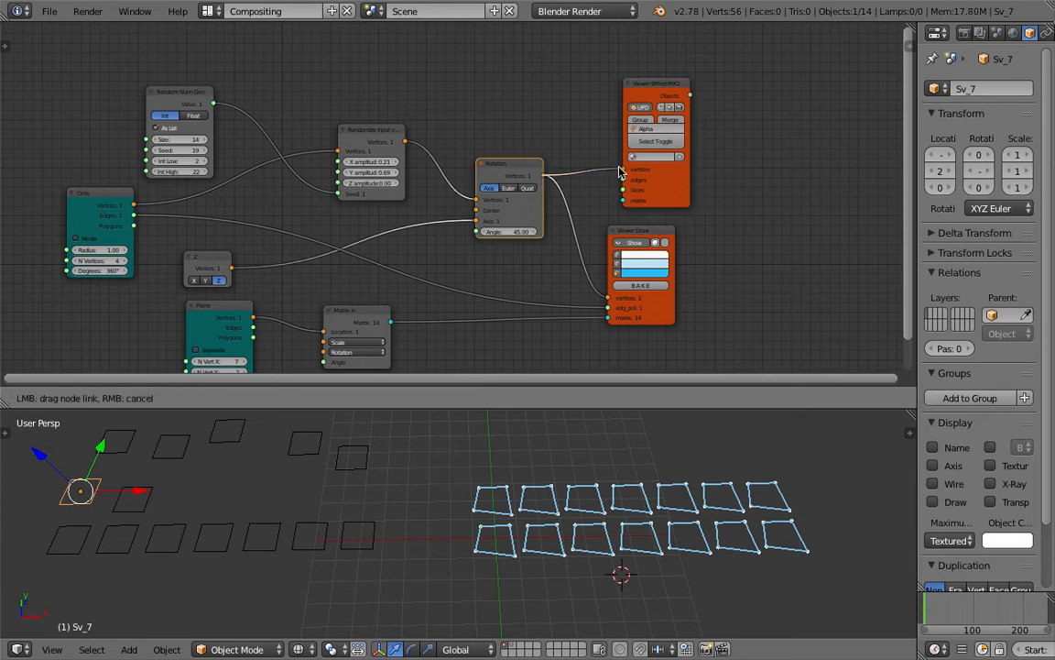
{"action": "left_click_drag", "start_coordinate": [619, 171], "coordinate": [622, 170]}
{"action": "left_click_drag", "start_coordinate": [134, 215], "coordinate": [623, 180]}
{"action": "mouse_move", "coordinate": [393, 322]}
{"action": "left_mouse_down"}
{"action": "mouse_move", "coordinate": [568, 183]}
{"action": "mouse_move", "coordinate": [677, 231]}
{"action": "left_mouse_up"}
{"action": "left_click", "coordinate": [632, 243]}
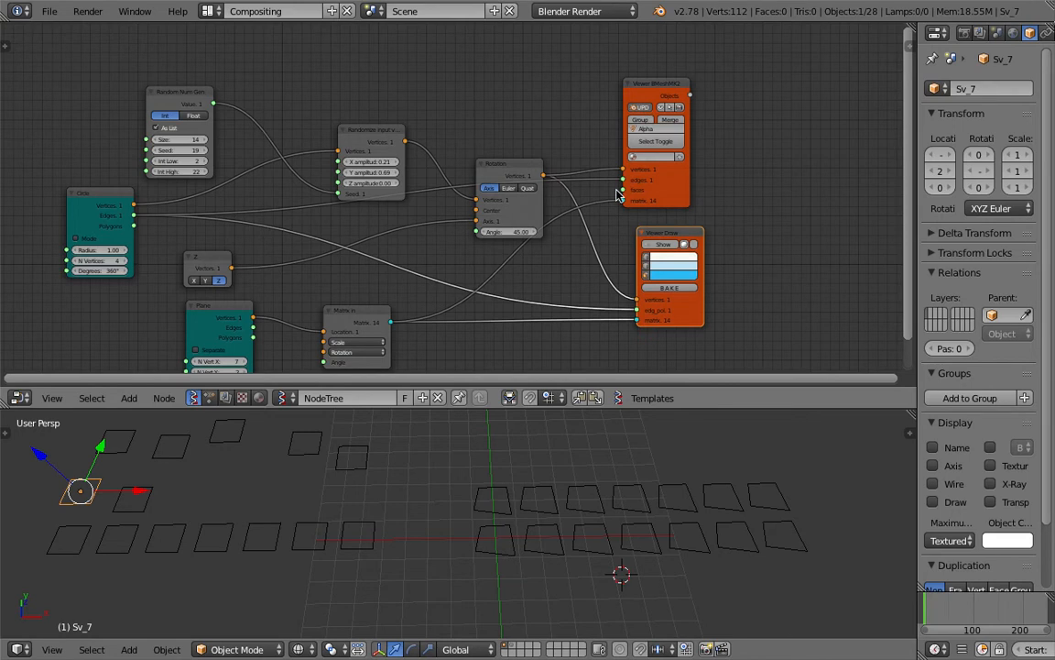
- Set the randomize node's X amplitude to 0.24 and Y amplitude to 0.60, and Random Num Gen's Seed to 39
{"action": "left_click_drag", "start_coordinate": [377, 135], "coordinate": [364, 121]}
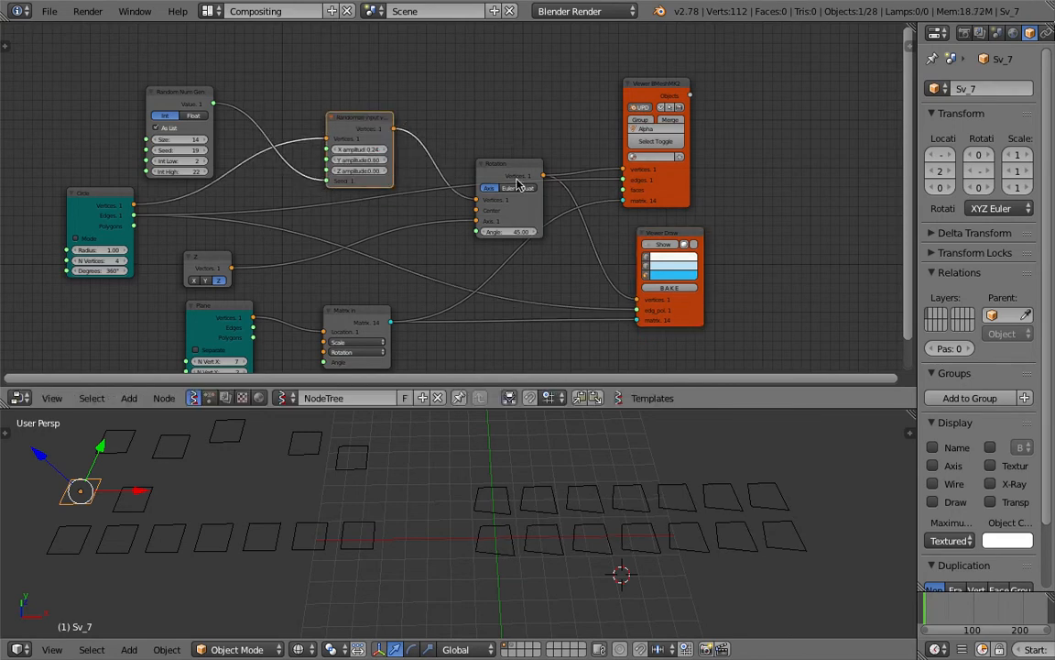
{"action": "key", "text": "Return"}
{"action": "left_click", "coordinate": [950, 613]}
{"action": "left_click_drag", "start_coordinate": [188, 152], "coordinate": [210, 151]}
{"action": "left_click_drag", "start_coordinate": [517, 176], "coordinate": [500, 159]}
{"action": "scroll", "coordinate": [587, 179], "scroll_direction": "up", "scroll_amount": 2}
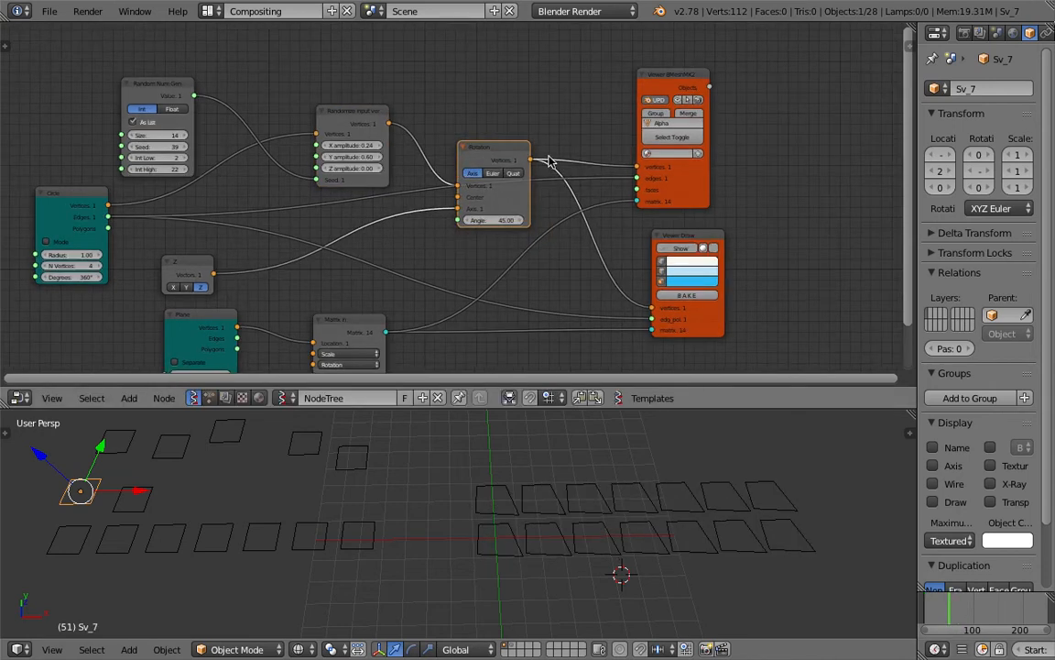
{"action": "scroll", "coordinate": [724, 187], "scroll_direction": "down", "scroll_amount": 2}
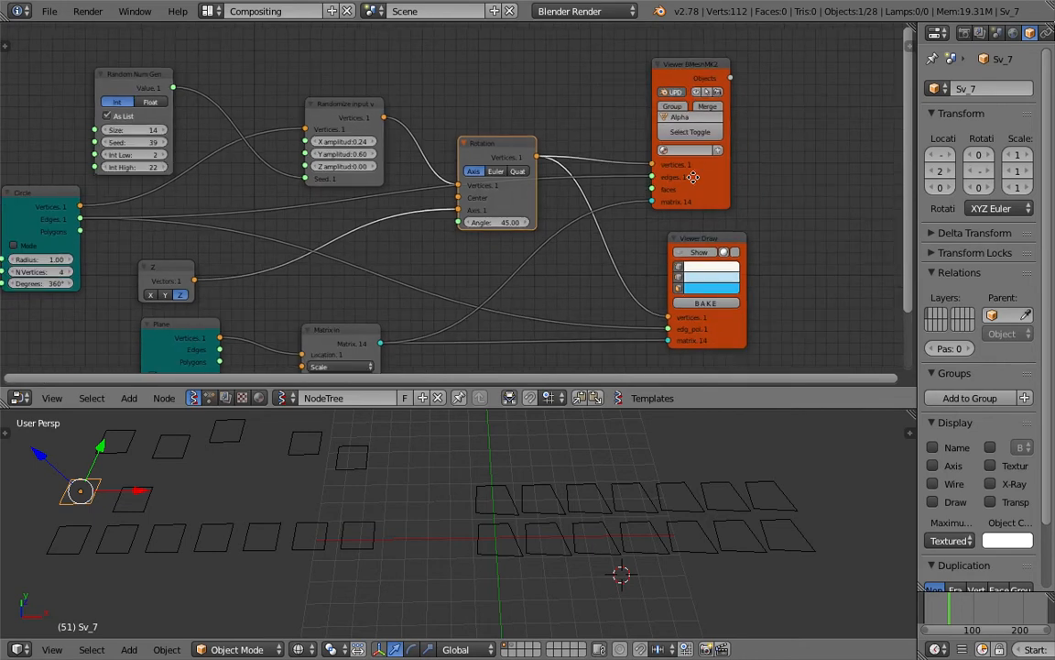
- Delete the Viewer BMeshMK2 node and all objects in the 3D view, and save the file
{"action": "middle_click_drag", "start_coordinate": [781, 164], "coordinate": [800, 155]}
{"action": "left_click_drag", "start_coordinate": [753, 154], "coordinate": [781, 141]}
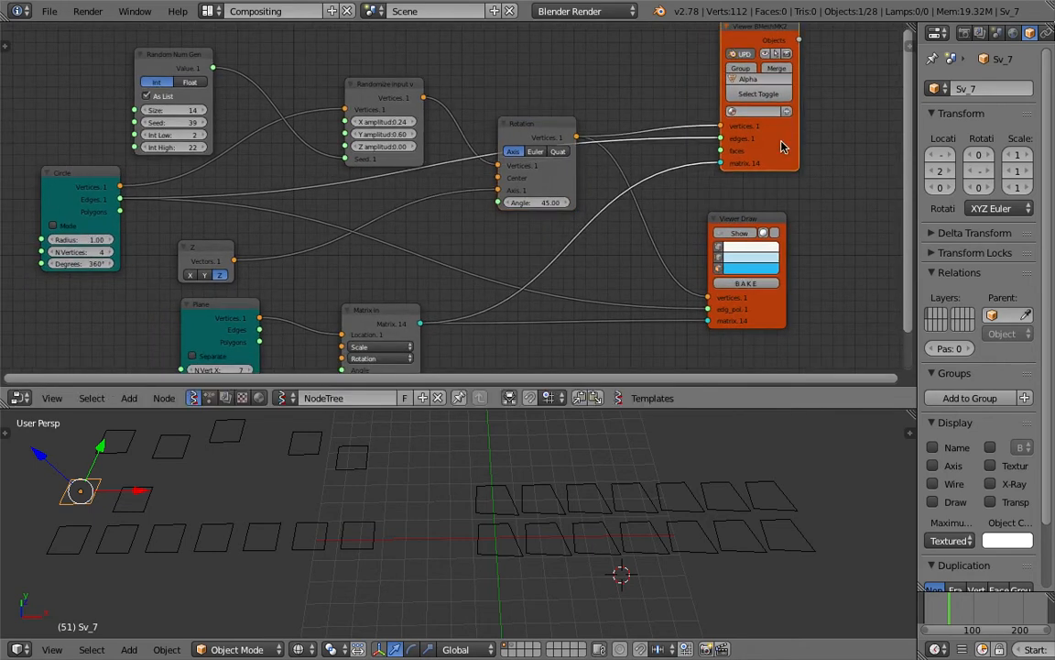
{"action": "key", "text": "x"}
{"action": "scroll", "coordinate": [632, 456], "scroll_direction": "down", "scroll_amount": 2}
{"action": "key", "text": "a"}
{"action": "key", "text": "a"}
{"action": "key", "text": "x"}
{"action": "left_click", "coordinate": [631, 456]}
{"action": "key", "text": "ctrl+s"}
{"action": "left_click", "coordinate": [633, 459]}
- Turn Viewer Draw's display back on, reposition the node, and save over random_square_grid_002.blend
{"action": "middle_click_drag", "start_coordinate": [749, 230], "coordinate": [693, 222]}
{"action": "left_click", "coordinate": [693, 224]}
{"action": "scroll", "coordinate": [572, 462], "scroll_direction": "up", "scroll_amount": 3}
{"action": "middle_click_drag", "start_coordinate": [587, 468], "coordinate": [522, 470], "text": "shift"}
{"action": "left_click_drag", "start_coordinate": [717, 209], "coordinate": [755, 174]}
{"action": "key", "text": "ctrl+s"}
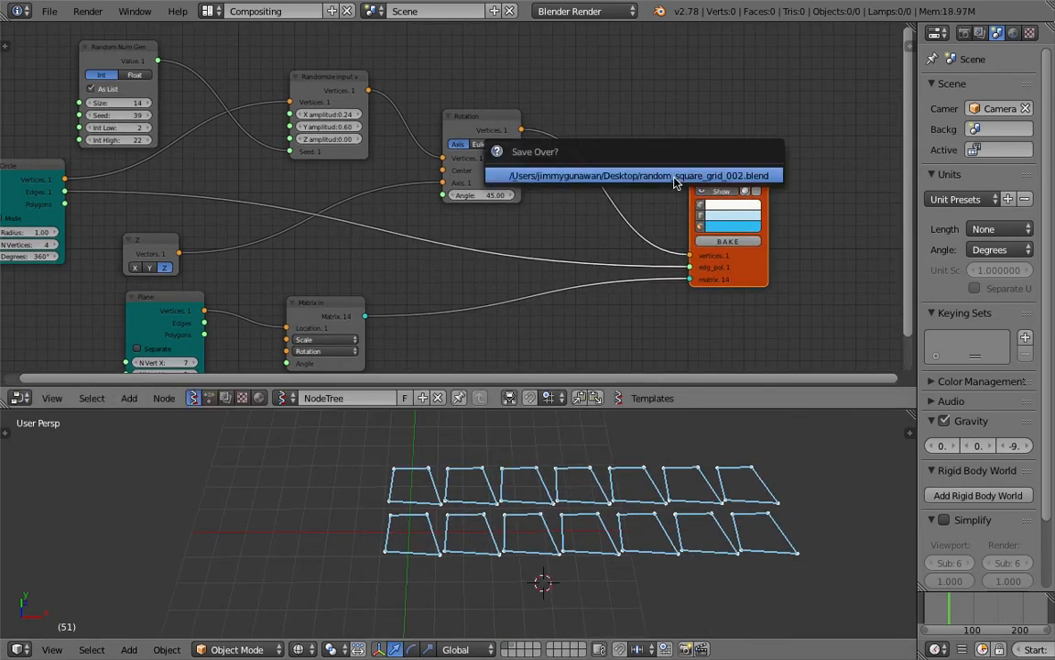
{"action": "left_click", "coordinate": [676, 179]}
- Reposition the Plane and Matrix in nodes and add a List Join node below the link to Viewer Draw
{"action": "middle_click_drag", "start_coordinate": [414, 293], "coordinate": [445, 236]}
{"action": "left_click_drag", "start_coordinate": [373, 254], "coordinate": [367, 293]}
{"action": "left_click_drag", "start_coordinate": [223, 256], "coordinate": [270, 255]}
{"action": "left_click_drag", "start_coordinate": [380, 268], "coordinate": [366, 249]}
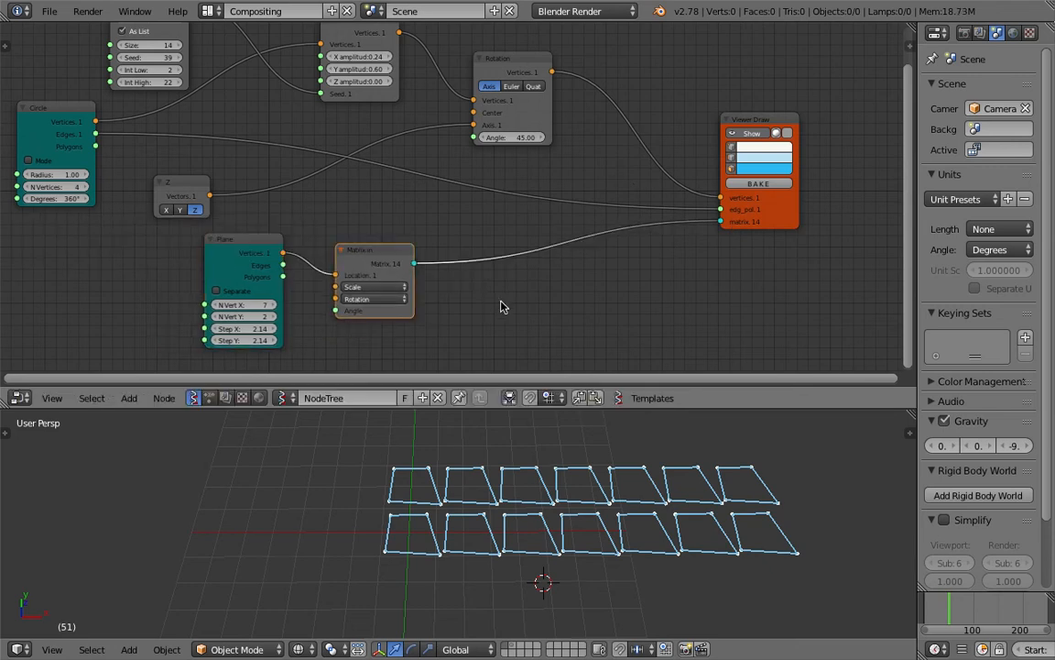
{"action": "key", "text": "shift+a"}
{"action": "left_click", "coordinate": [499, 302]}
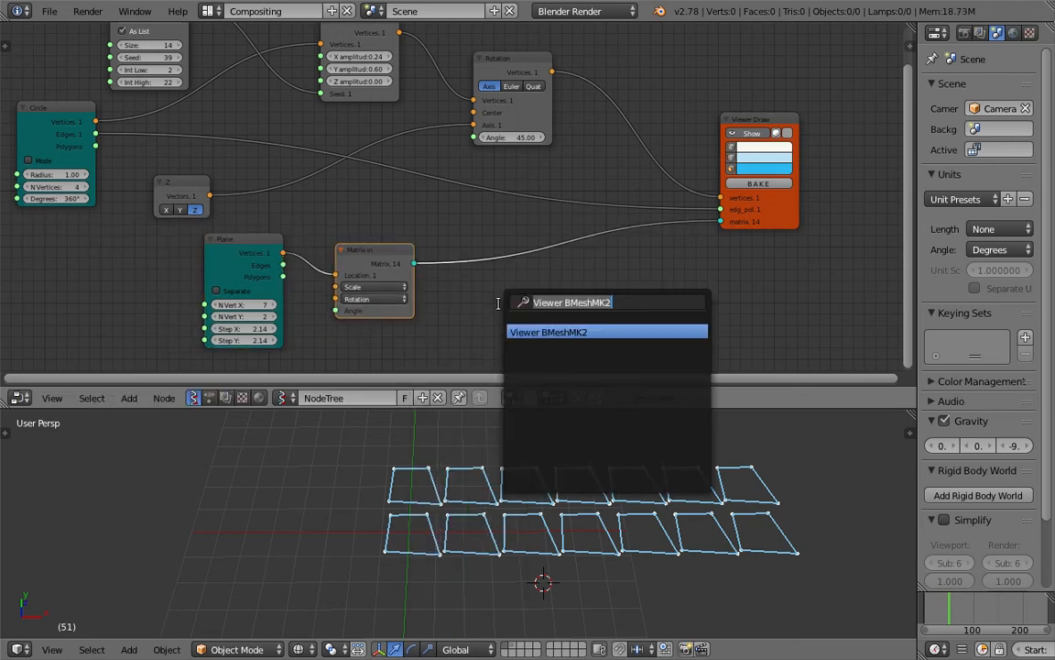
{"action": "type", "text": "list j"}
{"action": "key", "text": "Return"}
{"action": "left_click", "coordinate": [523, 297]}
- Add a List Slice node and a List Repeater node in a row beside List Join
{"action": "key", "text": "shift+a"}
{"action": "left_click", "coordinate": [698, 296]}
{"action": "type", "text": "list s"}
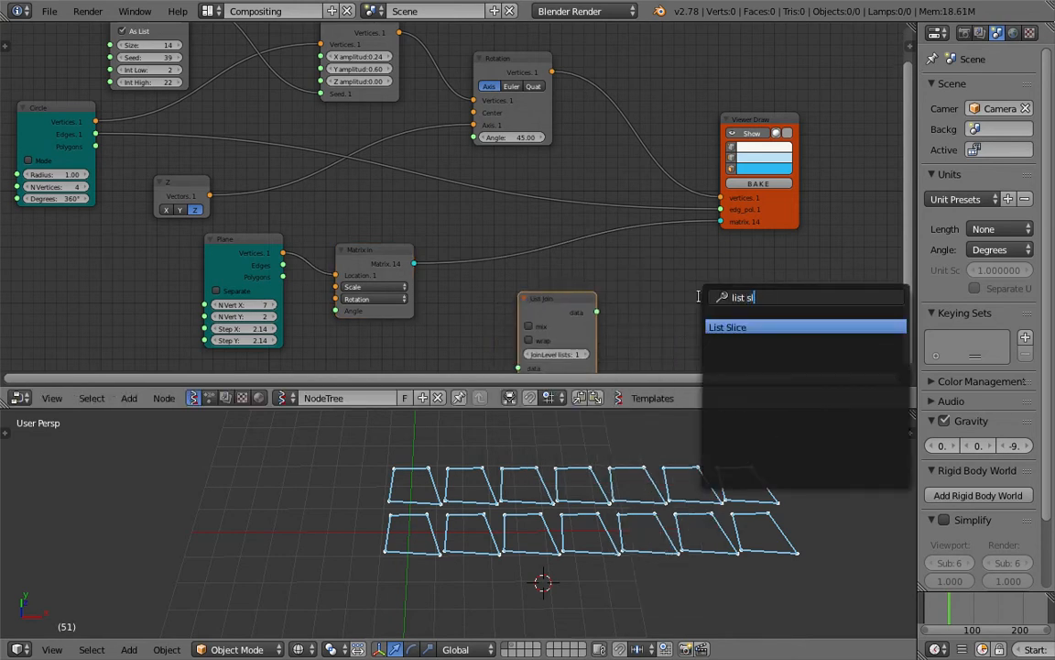
{"action": "key", "text": "Return"}
{"action": "left_click", "coordinate": [615, 293]}
{"action": "key", "text": "shift+a"}
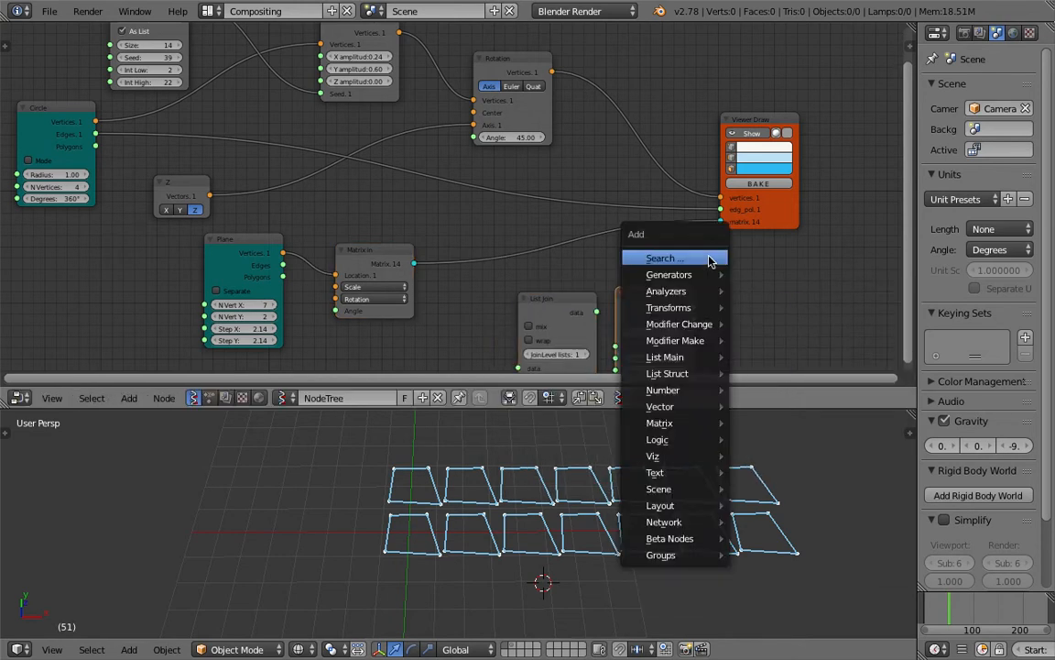
{"action": "left_click", "coordinate": [708, 257]}
{"action": "type", "text": "list re"}
{"action": "key", "text": "Return"}
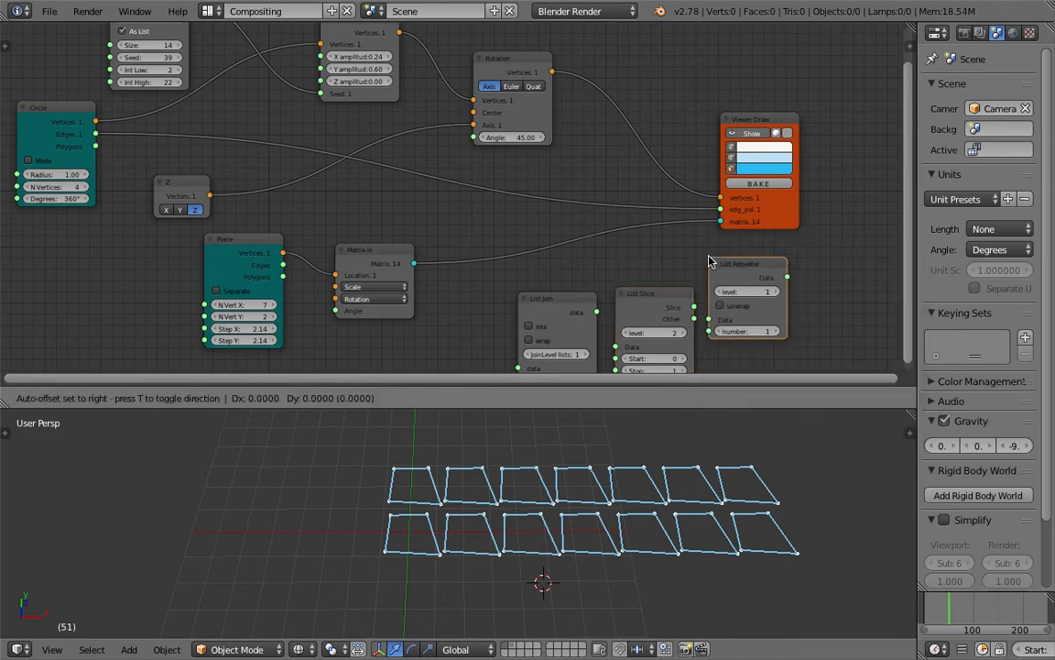
{"action": "left_click", "coordinate": [713, 293]}
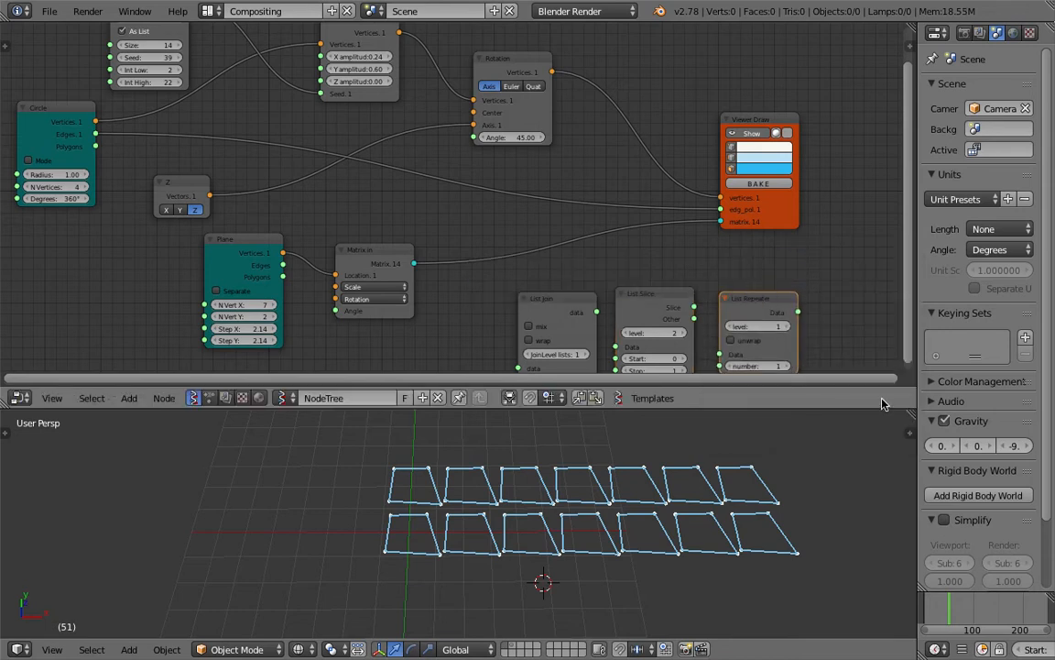
- Enlarge the node editor downwards to fit the whole node tree and save the file
{"action": "left_click_drag", "start_coordinate": [882, 404], "coordinate": [882, 450]}
{"action": "key", "text": "ctrl+s"}
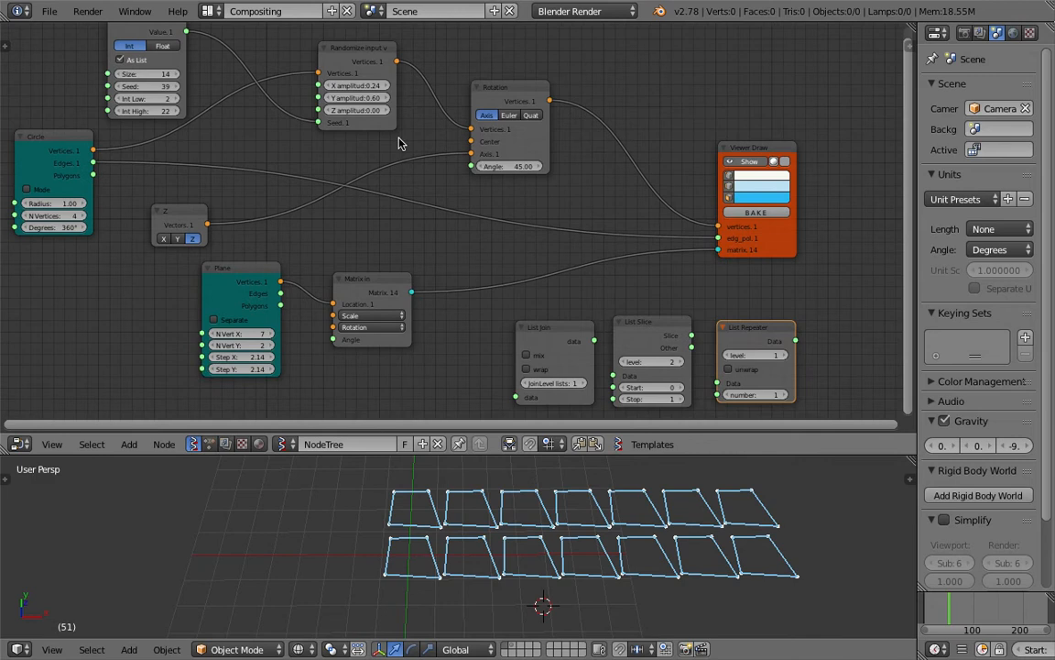
{"action": "middle_click_drag", "start_coordinate": [398, 143], "coordinate": [448, 172]}
{"action": "middle_click_drag", "start_coordinate": [331, 160], "coordinate": [317, 143]}
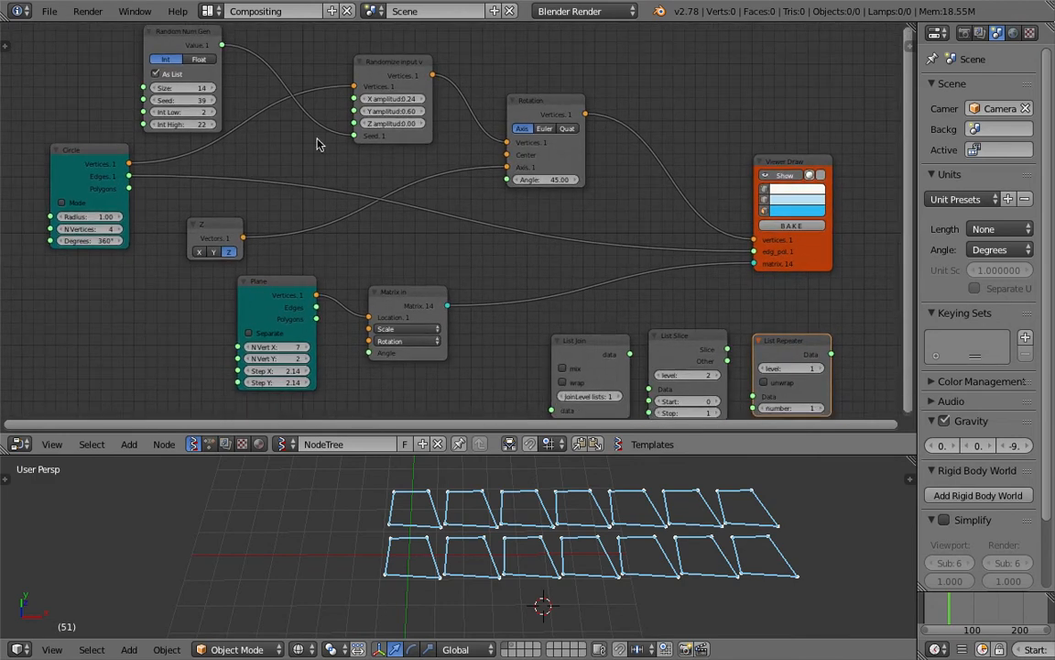
{"action": "scroll", "coordinate": [266, 132], "scroll_direction": "down", "scroll_amount": 1}
{"action": "key", "text": "ctrl+s"}
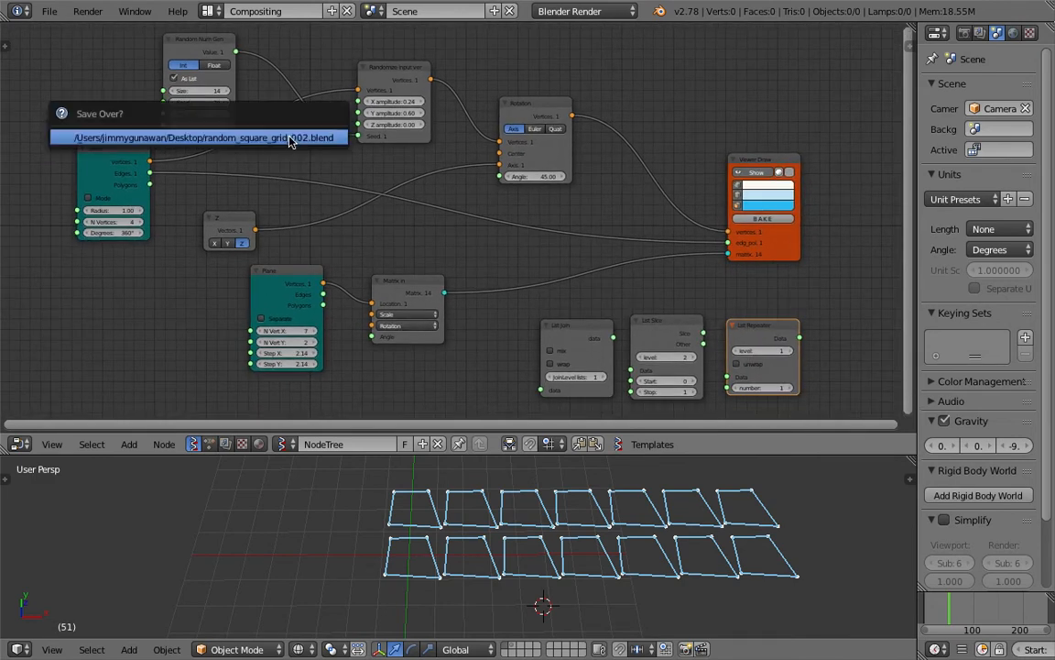
- Insert List Join between Matrix in and Viewer Draw, set its JoinLevel to 2, and try its wrap and mix options
{"action": "mouse_move", "coordinate": [560, 327]}
{"action": "left_mouse_down"}
{"action": "mouse_move", "coordinate": [539, 331]}
{"action": "mouse_move", "coordinate": [513, 281]}
{"action": "left_mouse_up"}
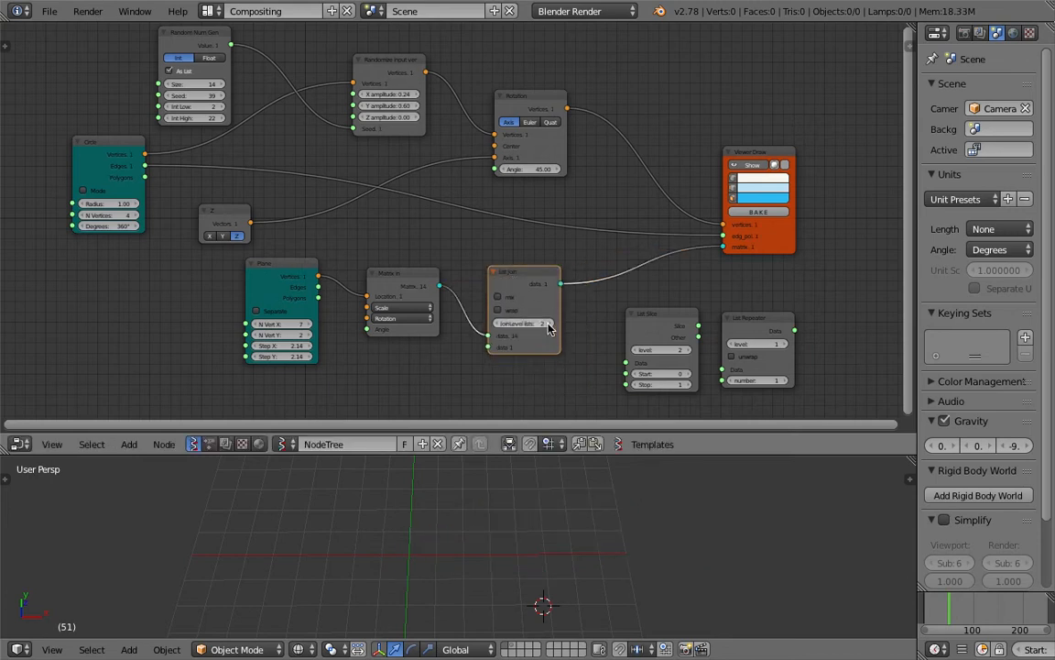
{"action": "left_click", "coordinate": [510, 309]}
{"action": "left_click", "coordinate": [510, 309]}
{"action": "left_click", "coordinate": [510, 309]}
{"action": "left_click", "coordinate": [510, 309]}
{"action": "left_click", "coordinate": [534, 297]}
{"action": "mouse_move", "coordinate": [537, 289]}
{"action": "left_mouse_down"}
{"action": "mouse_move", "coordinate": [523, 273]}
{"action": "mouse_move", "coordinate": [523, 284]}
{"action": "left_mouse_up"}
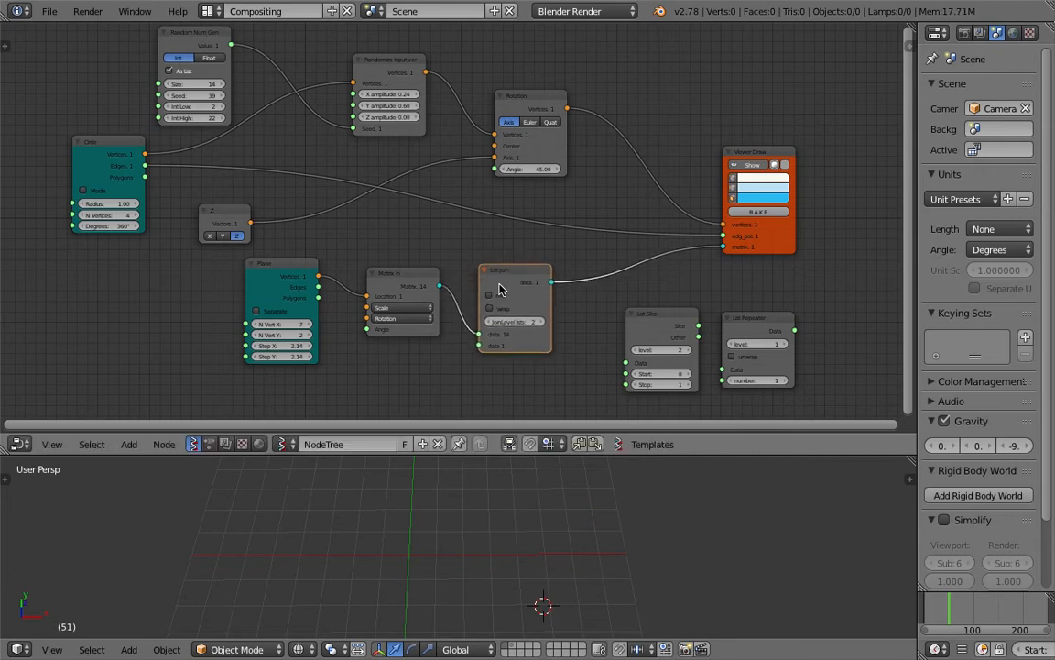
- Delete the List Join node, reconnect Matrix in directly to Viewer Draw's matrix input, and save the file
{"action": "key", "text": "x"}
{"action": "mouse_move", "coordinate": [440, 287]}
{"action": "left_mouse_down"}
{"action": "mouse_move", "coordinate": [721, 238]}
{"action": "mouse_move", "coordinate": [723, 246]}
{"action": "left_mouse_up"}
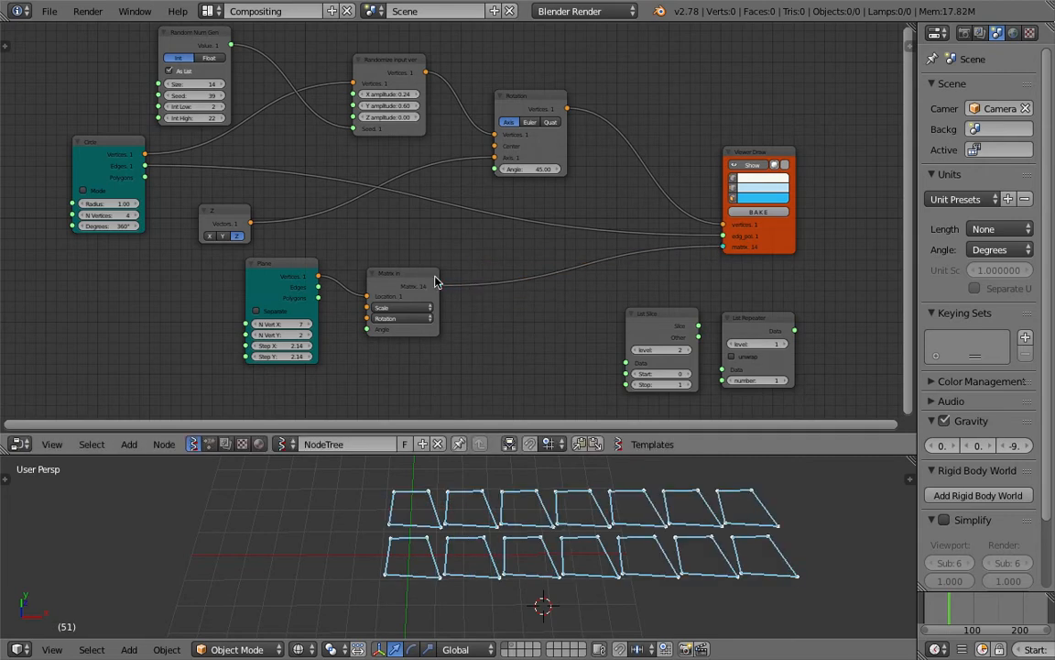
{"action": "key", "text": "ctrl+s"}
{"action": "left_click", "coordinate": [330, 273]}
- Move the Plane node away from Matrix in and insert a new List Join node into the link between them
{"action": "left_click_drag", "start_coordinate": [314, 268], "coordinate": [259, 270]}
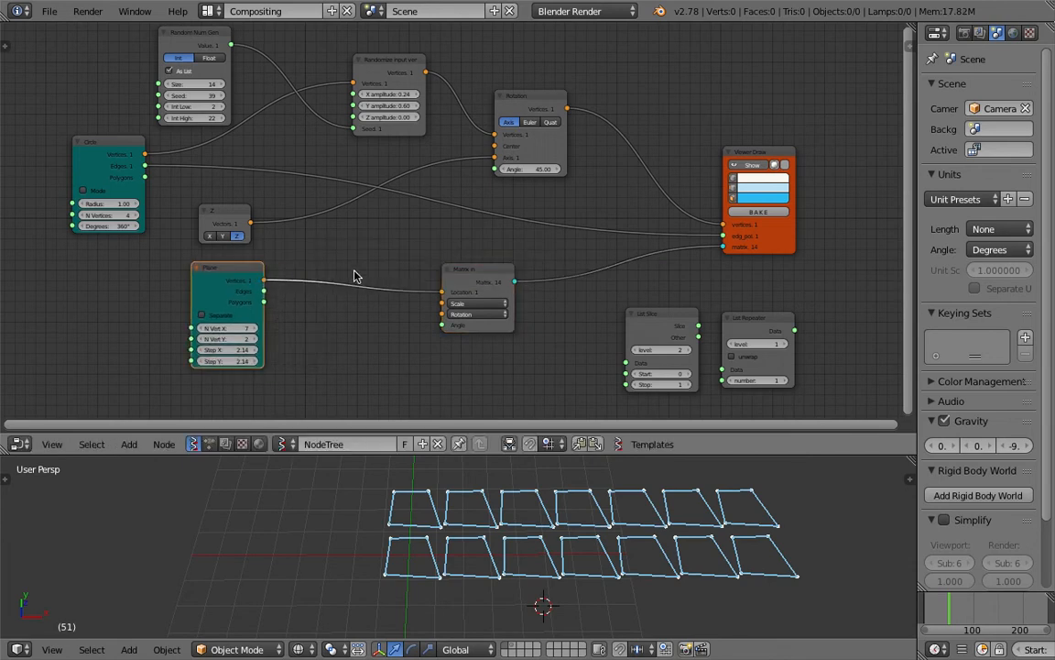
{"action": "left_click", "coordinate": [647, 317]}
{"action": "key", "text": "shift+a"}
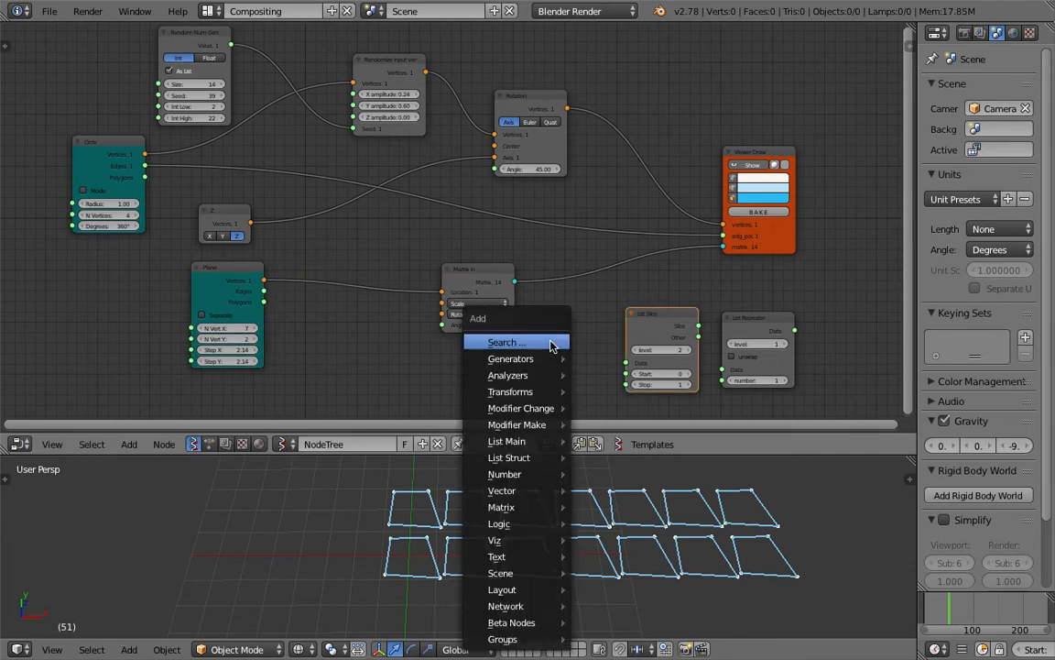
{"action": "left_click", "coordinate": [546, 343]}
{"action": "type", "text": "list jo"}
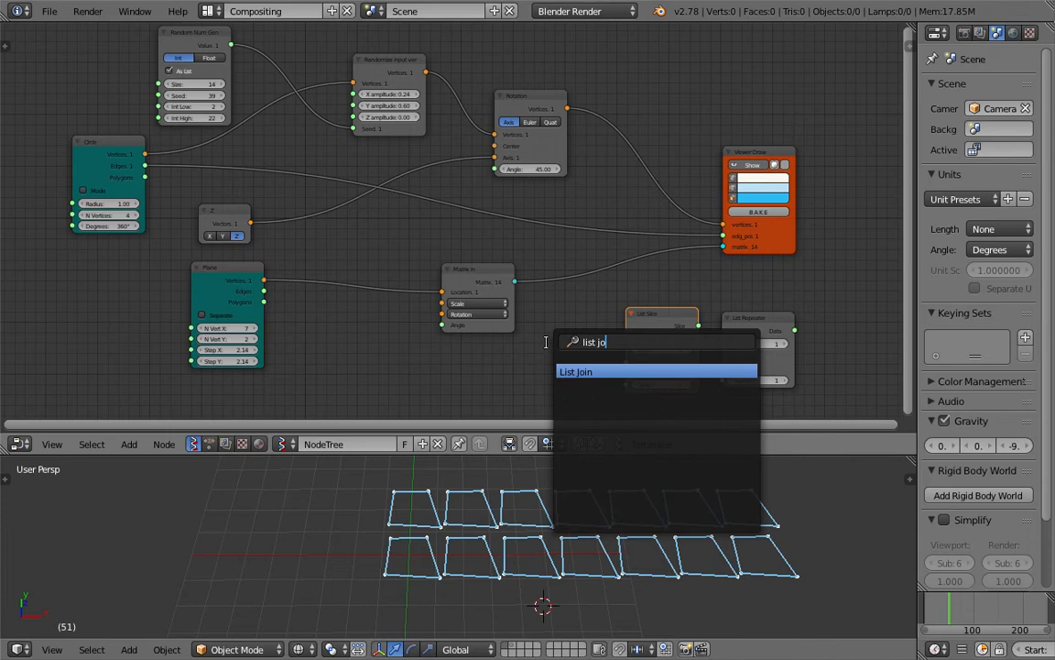
{"action": "key", "text": "Return"}
{"action": "left_click", "coordinate": [347, 265]}
- Set List Join's JoinLevel to 2 and Random Num Gen's Seed to 64
{"action": "scroll", "coordinate": [376, 335], "scroll_direction": "up", "scroll_amount": 1}
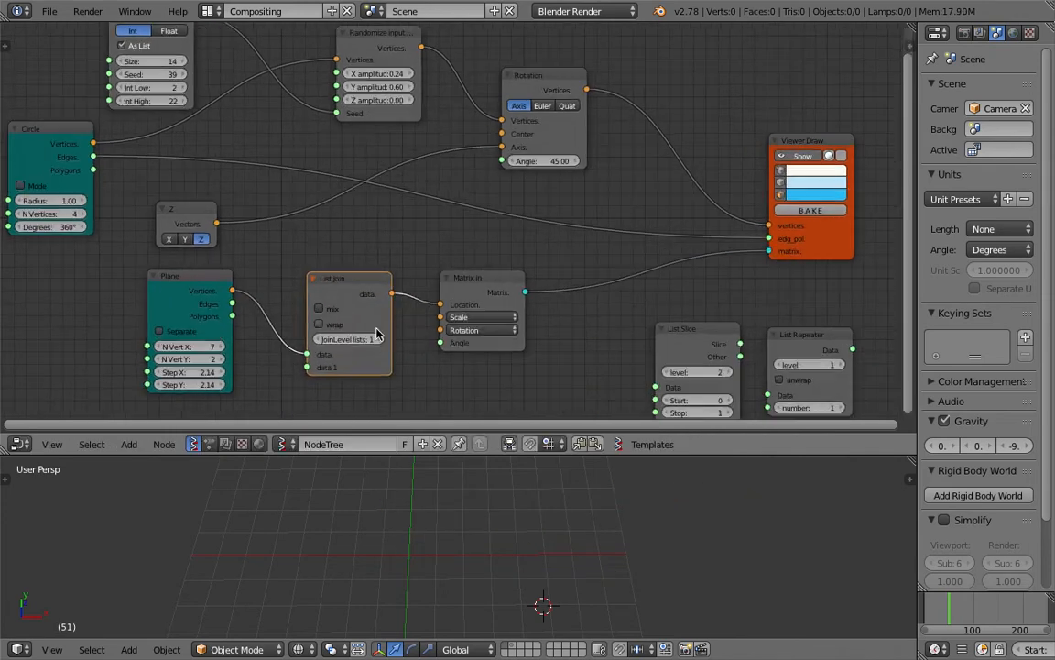
{"action": "left_click", "coordinate": [377, 338]}
{"action": "scroll", "coordinate": [547, 547], "scroll_direction": "down", "scroll_amount": 2}
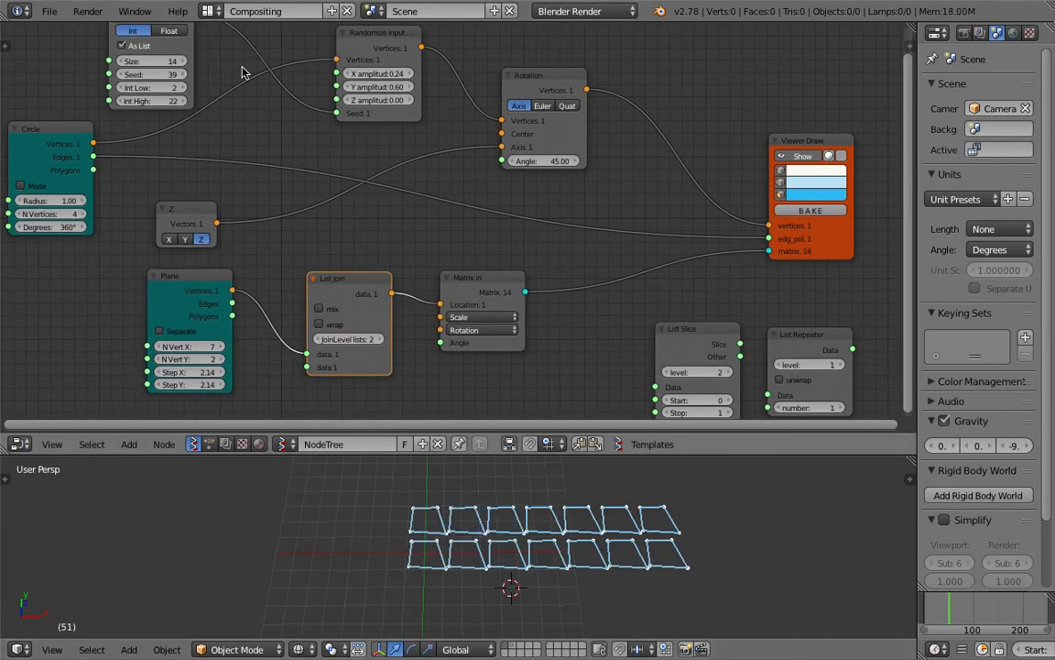
{"action": "left_click_drag", "start_coordinate": [162, 81], "coordinate": [211, 80]}
{"action": "middle_click_drag", "start_coordinate": [392, 346], "coordinate": [429, 330]}
{"action": "scroll", "coordinate": [415, 321], "scroll_direction": "down", "scroll_amount": 1}
- Open the recent file squares_007.blend and enlarge its node editor
{"action": "left_click", "coordinate": [49, 11]}
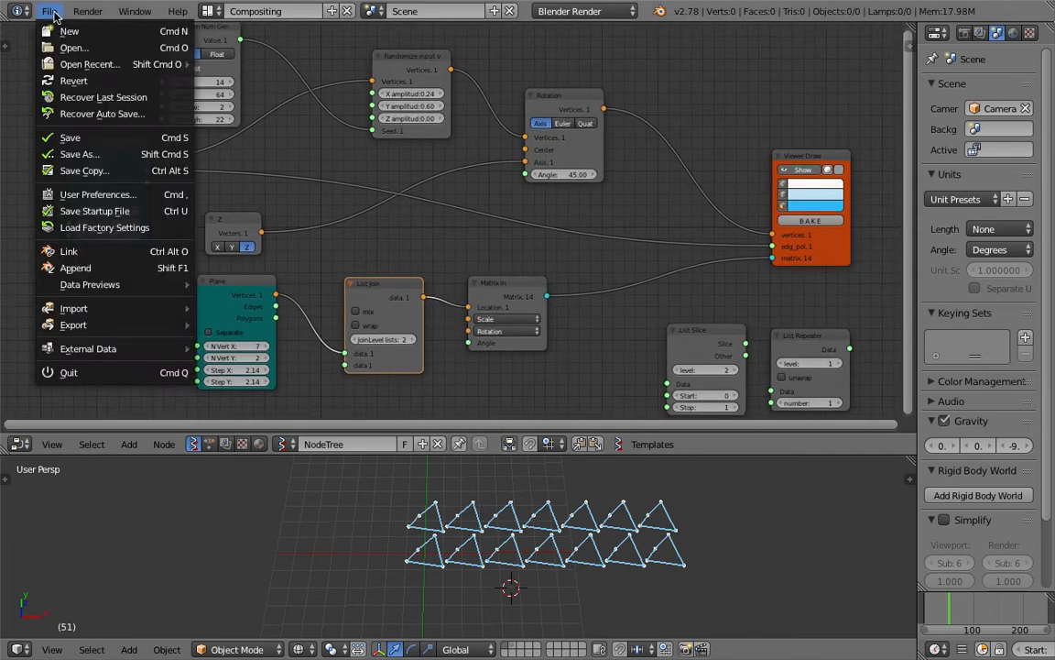
{"action": "mouse_move", "coordinate": [87, 64]}
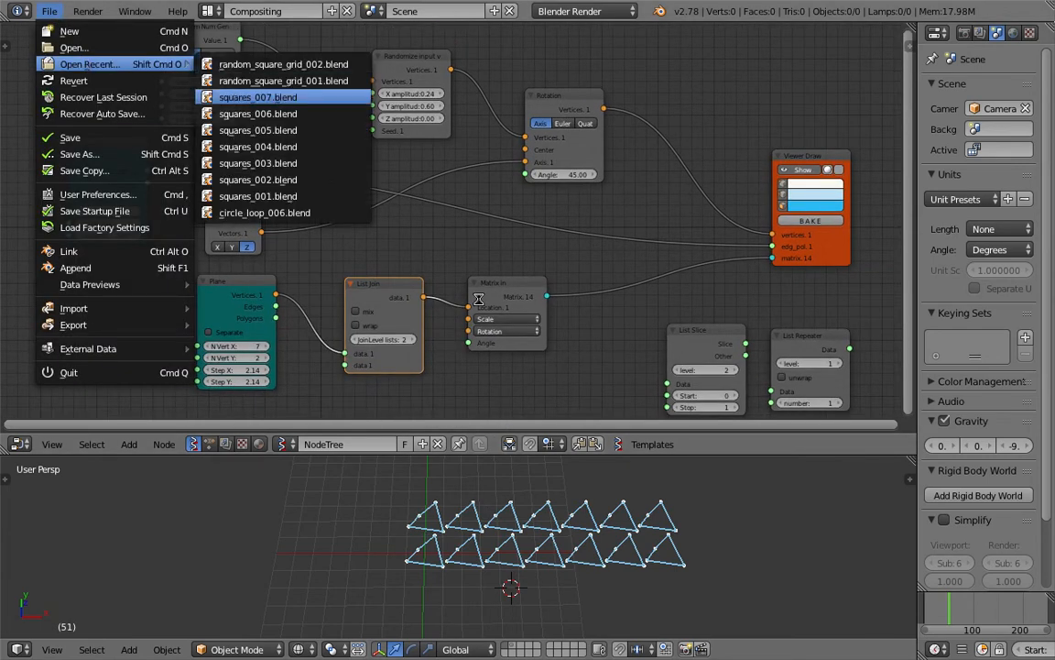
{"action": "scroll", "coordinate": [540, 469], "scroll_direction": "down", "scroll_amount": 3}
{"action": "scroll", "coordinate": [473, 182], "scroll_direction": "down", "scroll_amount": 5}
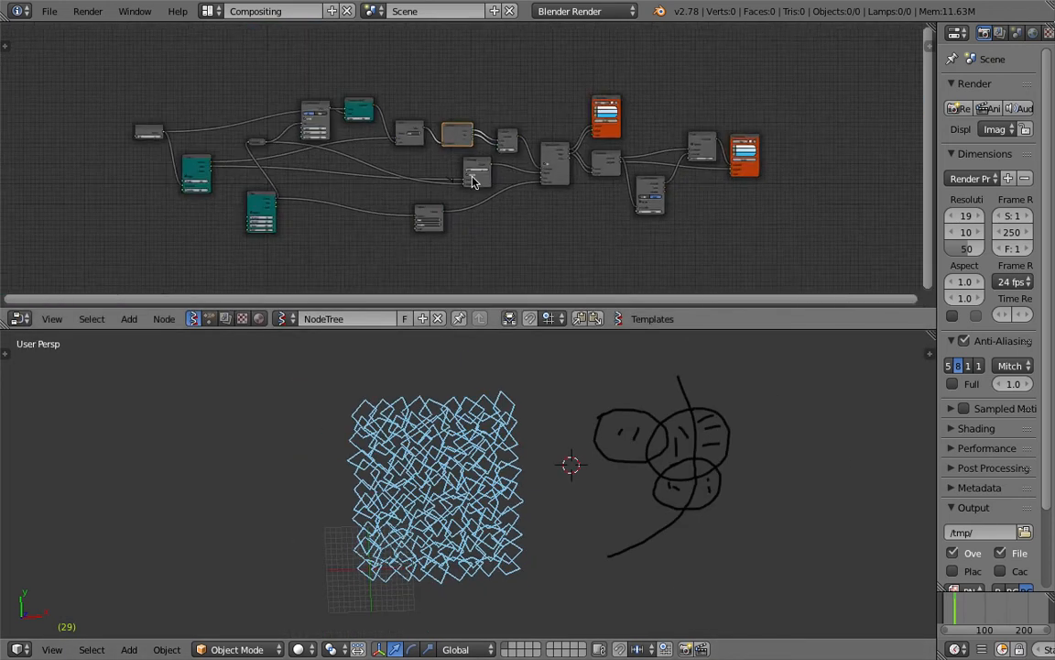
{"action": "scroll", "coordinate": [473, 182], "scroll_direction": "up", "scroll_amount": 3}
{"action": "mouse_move", "coordinate": [634, 330]}
{"action": "left_mouse_down"}
{"action": "mouse_move", "coordinate": [638, 412]}
{"action": "mouse_move", "coordinate": [632, 336]}
{"action": "left_mouse_up"}
{"action": "scroll", "coordinate": [591, 286], "scroll_direction": "up", "scroll_amount": 4}
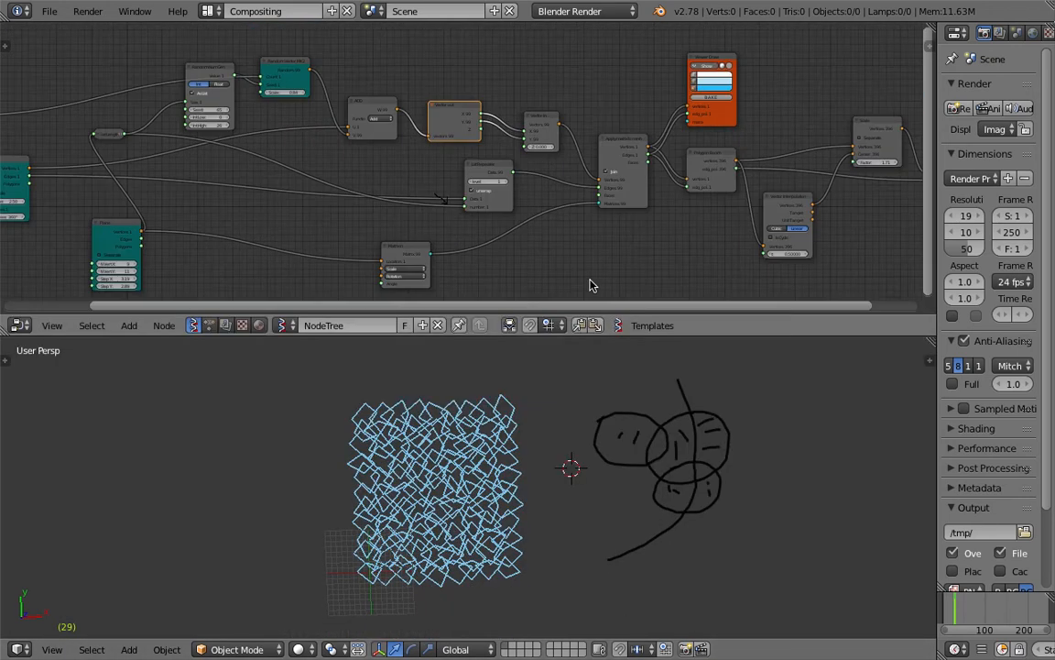
{"action": "scroll", "coordinate": [591, 286], "scroll_direction": "up", "scroll_amount": 2}
{"action": "left_click_drag", "start_coordinate": [715, 337], "coordinate": [711, 409]}
- Rearrange the upper row of nodes, including Random Vector MK2 and Random Num Gen, so their links are easier to follow
{"action": "left_click_drag", "start_coordinate": [728, 168], "coordinate": [772, 158]}
{"action": "scroll", "coordinate": [752, 156], "scroll_direction": "up", "scroll_amount": 2}
{"action": "left_click_drag", "start_coordinate": [666, 127], "coordinate": [643, 114]}
{"action": "left_click_drag", "start_coordinate": [552, 114], "coordinate": [561, 109]}
{"action": "middle_click_drag", "start_coordinate": [437, 111], "coordinate": [490, 120]}
{"action": "left_click_drag", "start_coordinate": [482, 126], "coordinate": [479, 118]}
{"action": "scroll", "coordinate": [479, 119], "scroll_direction": "down", "scroll_amount": 1}
{"action": "middle_click_drag", "start_coordinate": [480, 119], "coordinate": [577, 116]}
{"action": "left_click_drag", "start_coordinate": [480, 60], "coordinate": [482, 34]}
{"action": "left_click_drag", "start_coordinate": [388, 70], "coordinate": [374, 84]}
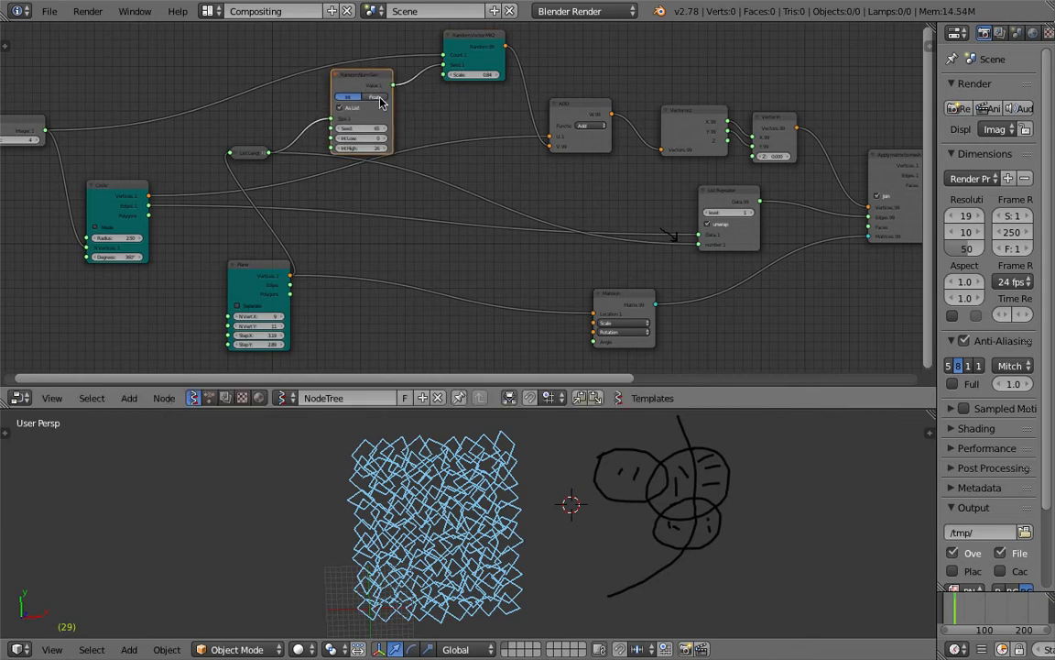
- Rearrange the List Length, Plane, List Repeater and Circle nodes so List Length sits directly before List Repeater
{"action": "scroll", "coordinate": [405, 84], "scroll_direction": "up", "scroll_amount": 1}
{"action": "middle_click_drag", "start_coordinate": [405, 85], "coordinate": [438, 109]}
{"action": "left_click_drag", "start_coordinate": [390, 92], "coordinate": [398, 90]}
{"action": "left_click_drag", "start_coordinate": [271, 174], "coordinate": [393, 275]}
{"action": "middle_click_drag", "start_coordinate": [393, 275], "coordinate": [410, 260]}
{"action": "left_click_drag", "start_coordinate": [291, 284], "coordinate": [251, 310]}
{"action": "middle_click_drag", "start_coordinate": [634, 236], "coordinate": [566, 232]}
{"action": "left_click_drag", "start_coordinate": [713, 201], "coordinate": [519, 209]}
{"action": "left_click_drag", "start_coordinate": [85, 193], "coordinate": [126, 204]}
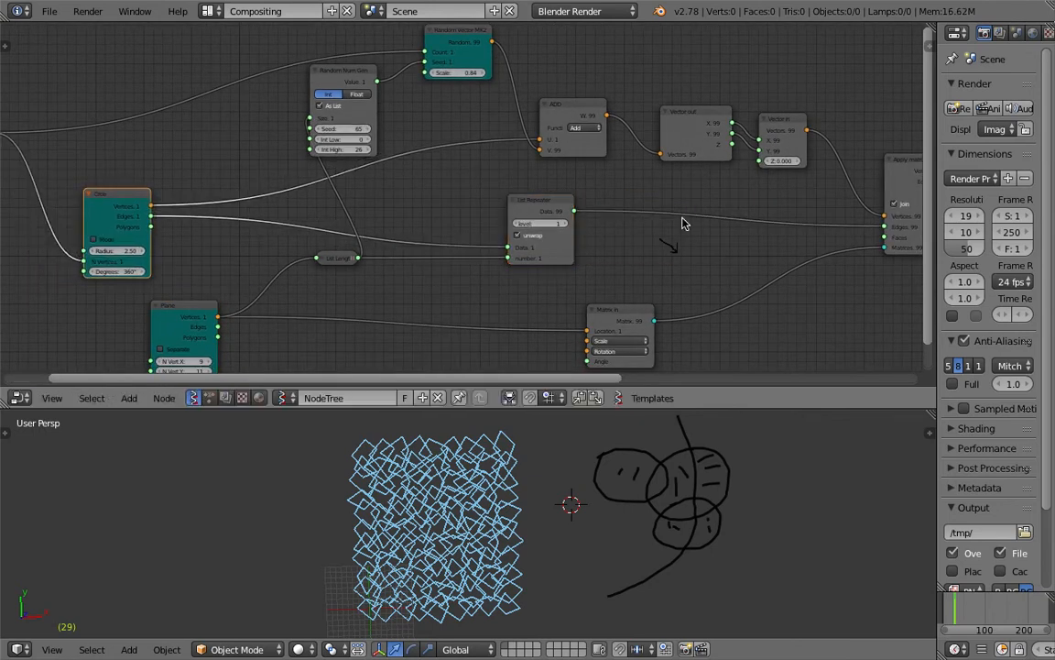
- Reposition the ADD, Matrix in and Apply matrix to mesh nodes to tidy the links between them
{"action": "middle_click_drag", "start_coordinate": [685, 223], "coordinate": [663, 238]}
{"action": "left_click_drag", "start_coordinate": [554, 128], "coordinate": [551, 114]}
{"action": "middle_click_drag", "start_coordinate": [596, 232], "coordinate": [609, 153]}
{"action": "left_click_drag", "start_coordinate": [609, 260], "coordinate": [504, 253]}
{"action": "left_click", "coordinate": [194, 253]}
{"action": "middle_click_drag", "start_coordinate": [553, 237], "coordinate": [458, 259]}
{"action": "left_click_drag", "start_coordinate": [824, 189], "coordinate": [776, 210]}
{"action": "middle_click_drag", "start_coordinate": [704, 172], "coordinate": [576, 218]}
{"action": "middle_click_drag", "start_coordinate": [655, 182], "coordinate": [576, 167]}
{"action": "left_click_drag", "start_coordinate": [564, 175], "coordinate": [599, 179]}
{"action": "middle_click_drag", "start_coordinate": [612, 150], "coordinate": [602, 181]}
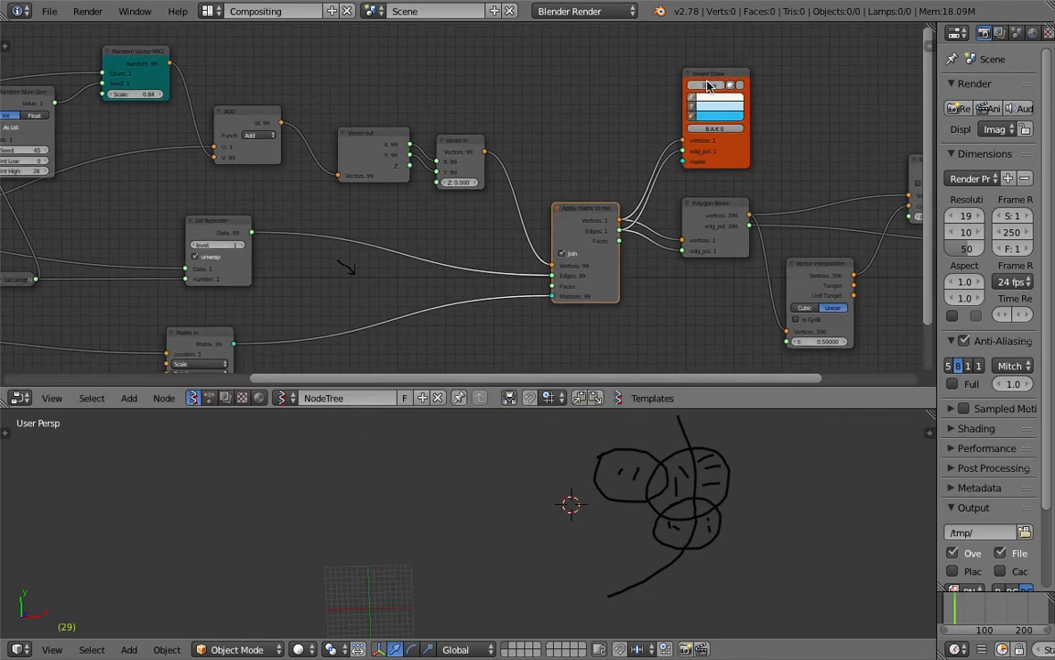
- Reposition Viewer Draw, then move Apply matrix to mesh and widen it so its title is readable
{"action": "left_click_drag", "start_coordinate": [705, 106], "coordinate": [720, 103]}
{"action": "left_click_drag", "start_coordinate": [605, 205], "coordinate": [608, 193]}
{"action": "middle_click_drag", "start_coordinate": [592, 173], "coordinate": [617, 163]}
{"action": "left_click_drag", "start_coordinate": [654, 236], "coordinate": [669, 233]}
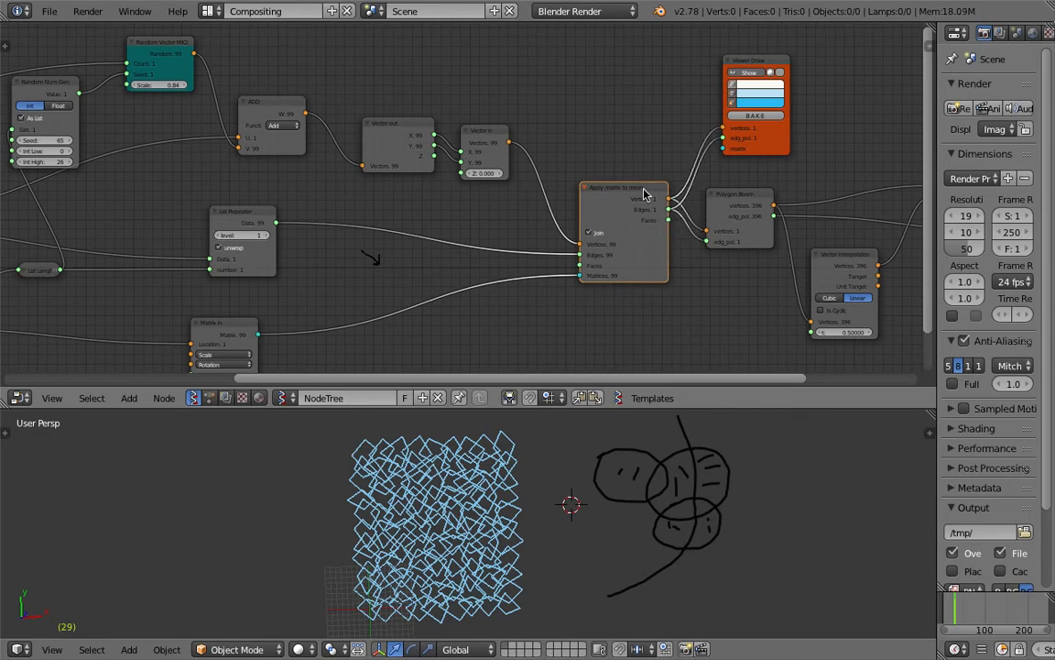
{"action": "left_click_drag", "start_coordinate": [644, 190], "coordinate": [645, 205]}
{"action": "middle_click_drag", "start_coordinate": [642, 195], "coordinate": [731, 207]}
- Duplicate Viewer Draw and feed the copy with Vector in's vertices and Matrix in's matrices
{"action": "middle_click_drag", "start_coordinate": [715, 162], "coordinate": [726, 161]}
{"action": "left_click", "coordinate": [841, 75]}
{"action": "key", "text": "shift+d"}
{"action": "left_click_drag", "start_coordinate": [609, 155], "coordinate": [665, 147]}
{"action": "middle_click_drag", "start_coordinate": [583, 236], "coordinate": [634, 207]}
{"action": "left_click_drag", "start_coordinate": [411, 319], "coordinate": [718, 140]}
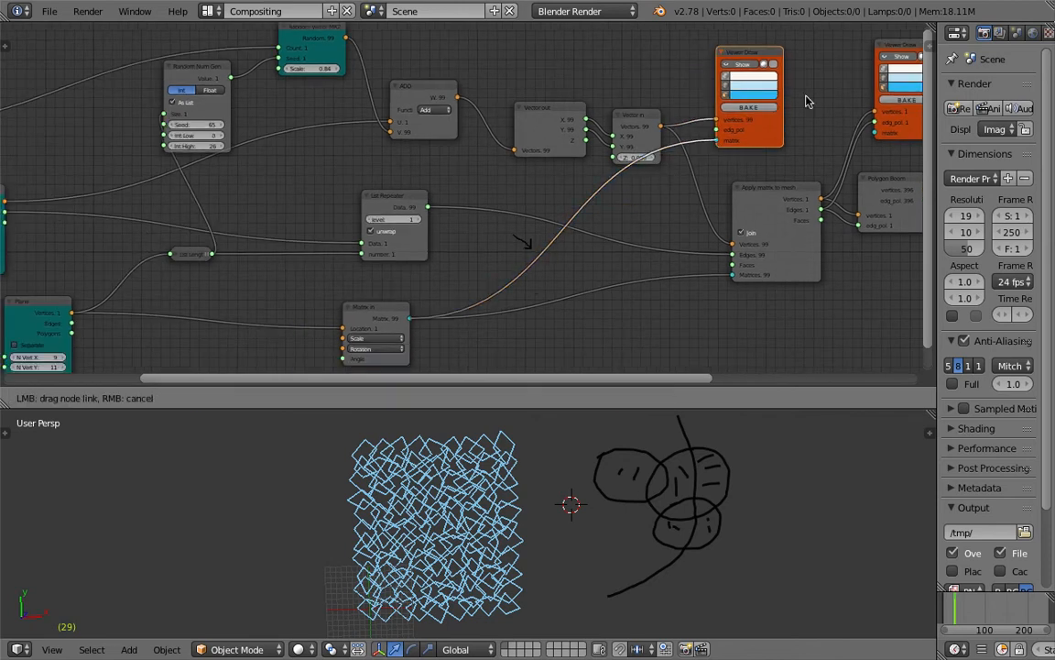
- Hide the original Viewer Draw's output and connect List Repeater's Data to the duplicate viewer's edg_pol input
{"action": "left_click", "coordinate": [894, 58]}
{"action": "scroll", "coordinate": [660, 167], "scroll_direction": "down", "scroll_amount": 2}
{"action": "middle_click_drag", "start_coordinate": [470, 207], "coordinate": [566, 202]}
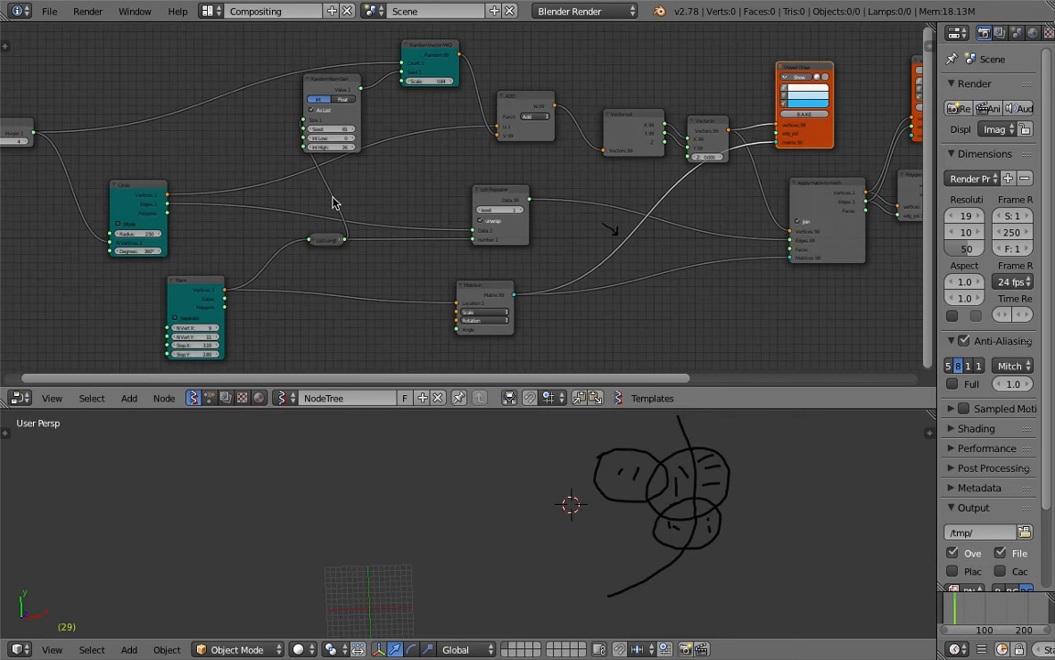
{"action": "scroll", "coordinate": [253, 198], "scroll_direction": "down", "scroll_amount": 1}
{"action": "mouse_move", "coordinate": [188, 195]}
{"action": "left_mouse_down"}
{"action": "mouse_move", "coordinate": [342, 197]}
{"action": "mouse_move", "coordinate": [558, 137]}
{"action": "mouse_move", "coordinate": [686, 124]}
{"action": "mouse_move", "coordinate": [753, 142]}
{"action": "left_mouse_up"}
{"action": "scroll", "coordinate": [568, 209], "scroll_direction": "up", "scroll_amount": 1}
{"action": "mouse_move", "coordinate": [536, 199]}
{"action": "left_mouse_down"}
{"action": "mouse_move", "coordinate": [629, 184]}
{"action": "mouse_move", "coordinate": [799, 128]}
{"action": "left_mouse_up"}
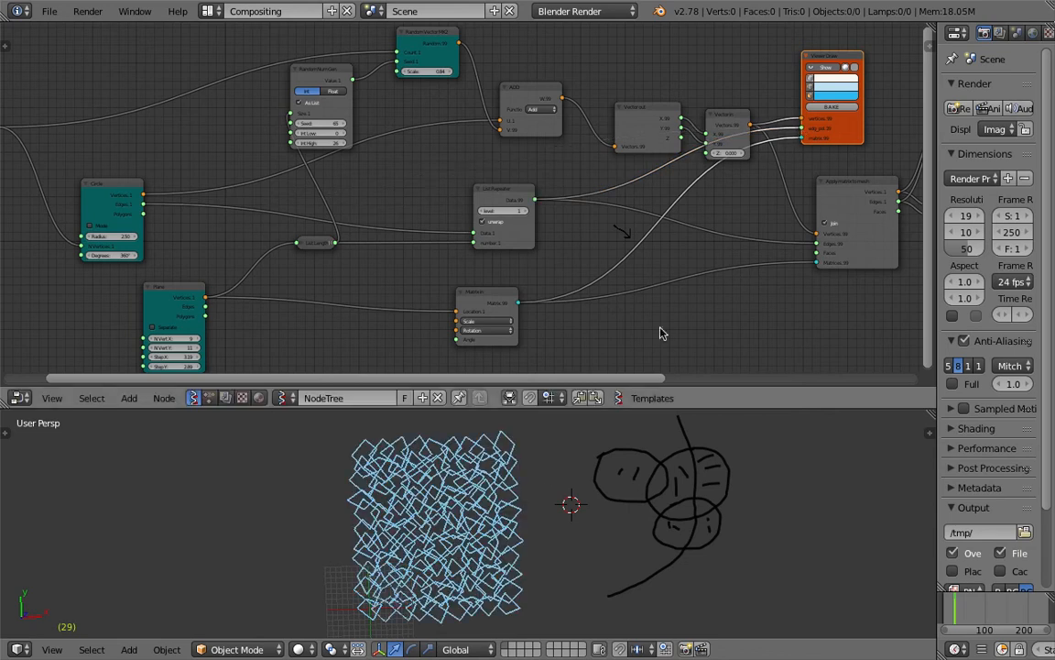
- Delete the Apply matrix to mesh node and the original Viewer Draw node
{"action": "middle_click_drag", "start_coordinate": [680, 226], "coordinate": [545, 221]}
{"action": "left_click_drag", "start_coordinate": [706, 182], "coordinate": [709, 209]}
{"action": "key", "text": "x"}
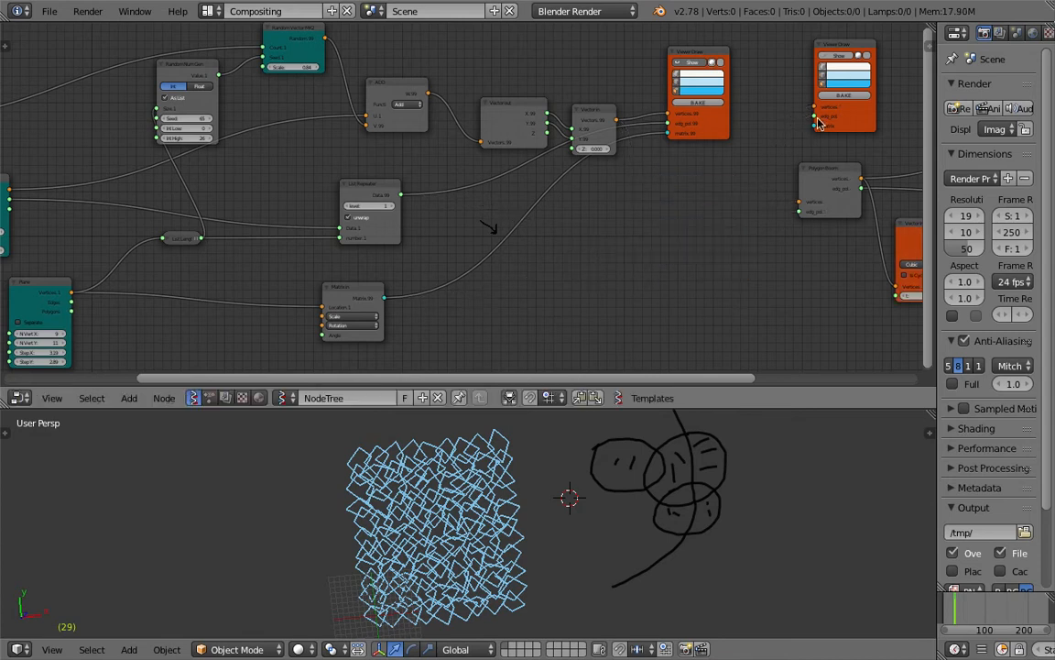
{"action": "left_click", "coordinate": [848, 44]}
{"action": "key", "text": "x"}
- Move the Vector in, Vector out, ADD and Random Vector MK2 nodes to space out the upper row
{"action": "middle_click_drag", "start_coordinate": [661, 156], "coordinate": [706, 179]}
{"action": "scroll", "coordinate": [664, 138], "scroll_direction": "up", "scroll_amount": 2}
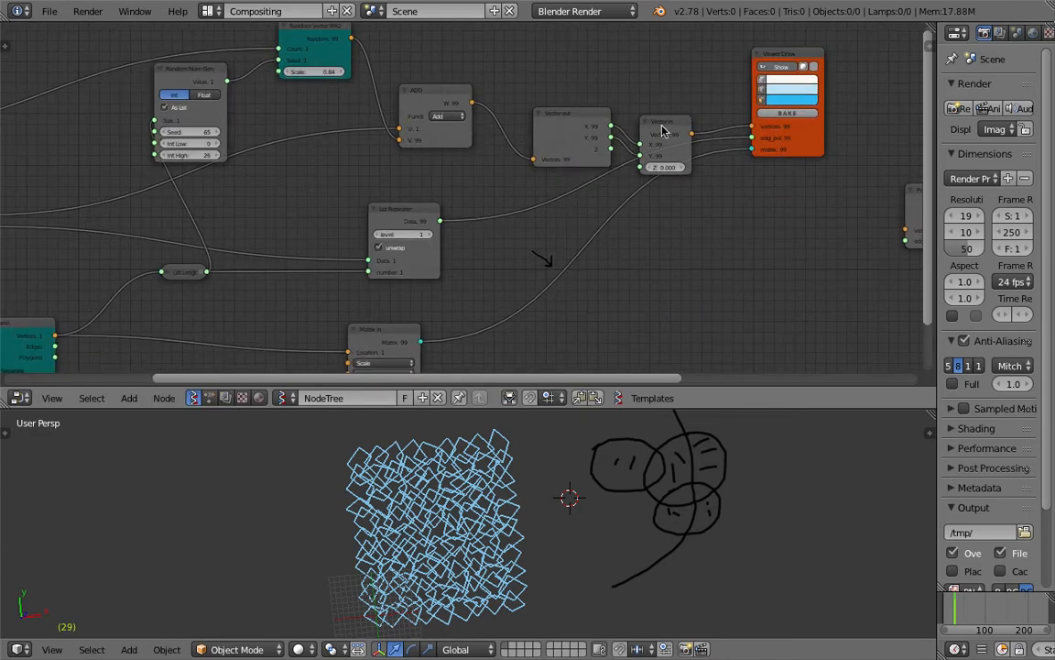
{"action": "left_click_drag", "start_coordinate": [664, 130], "coordinate": [651, 93]}
{"action": "left_click_drag", "start_coordinate": [585, 113], "coordinate": [567, 81]}
{"action": "left_click_drag", "start_coordinate": [450, 91], "coordinate": [438, 89]}
{"action": "middle_click_drag", "start_coordinate": [387, 62], "coordinate": [421, 132]}
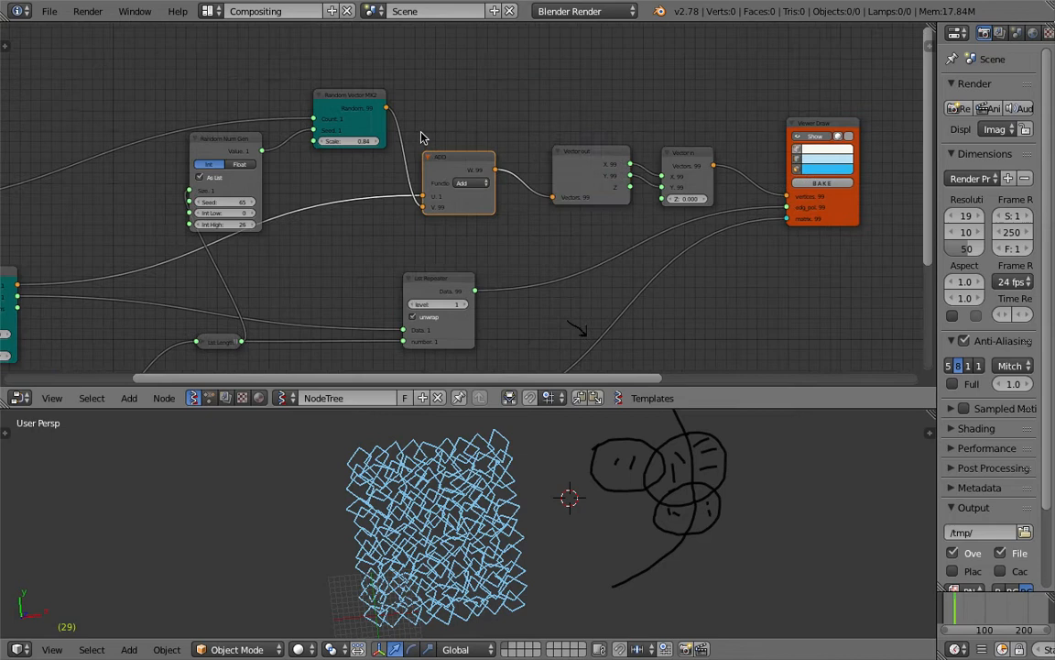
{"action": "left_click_drag", "start_coordinate": [349, 99], "coordinate": [319, 68]}
{"action": "left_click_drag", "start_coordinate": [411, 160], "coordinate": [379, 140]}
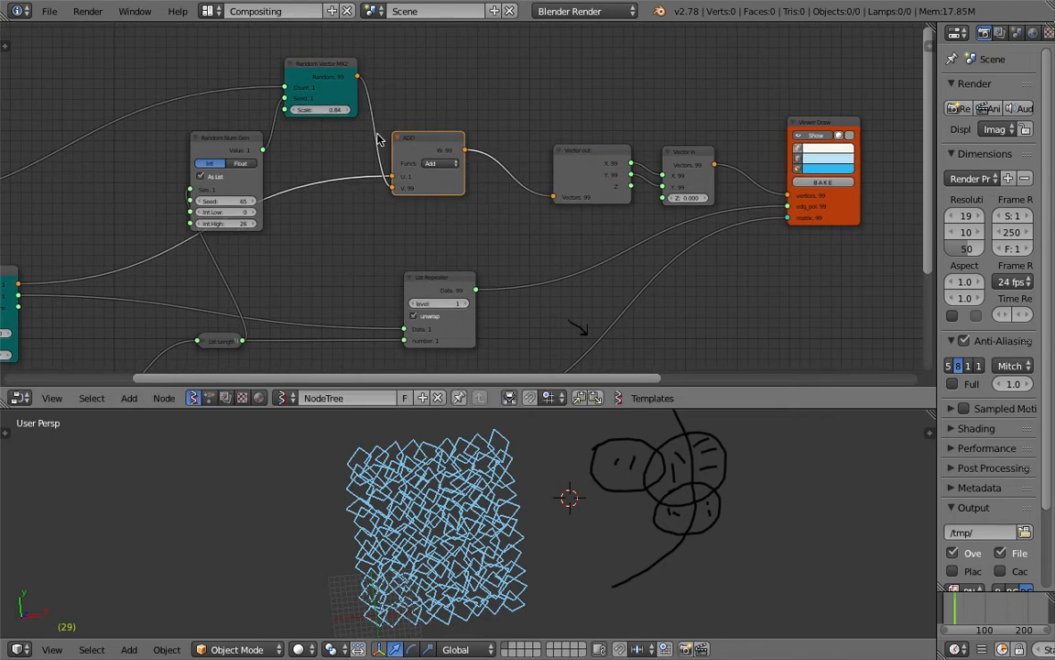
- Space out the Random Num Gen, integer, Circle, Plane and Random Vector MK2 nodes so their links are easy to follow
{"action": "middle_click_drag", "start_coordinate": [301, 147], "coordinate": [499, 128]}
{"action": "left_click_drag", "start_coordinate": [391, 121], "coordinate": [359, 106]}
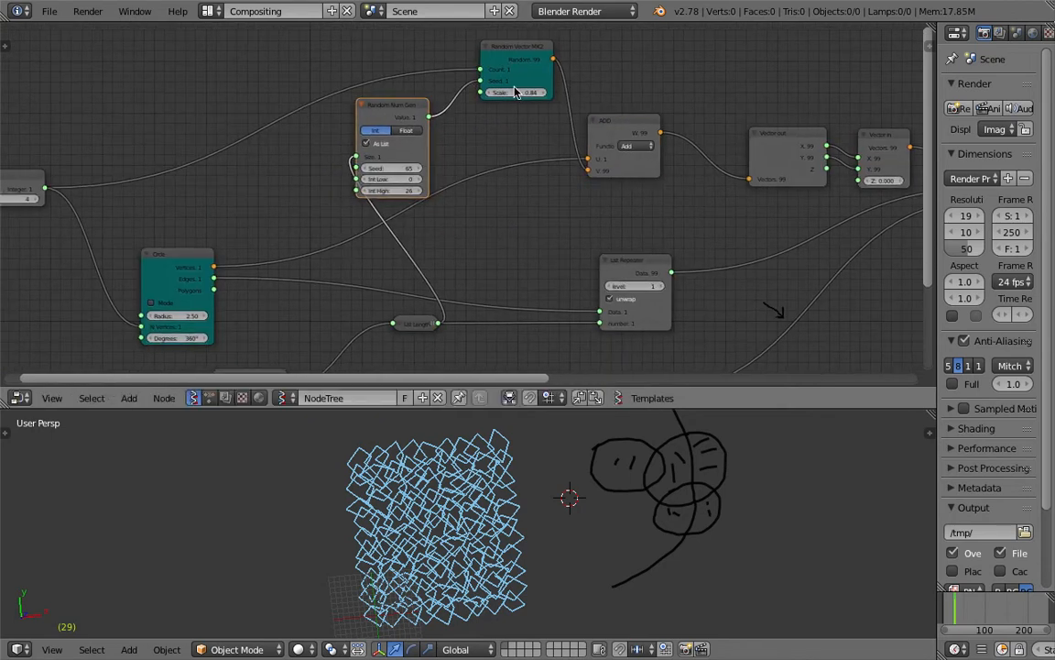
{"action": "left_click", "coordinate": [514, 56]}
{"action": "middle_click_drag", "start_coordinate": [479, 95], "coordinate": [576, 73]}
{"action": "left_click_drag", "start_coordinate": [133, 165], "coordinate": [157, 154]}
{"action": "left_click_drag", "start_coordinate": [274, 239], "coordinate": [349, 185]}
{"action": "middle_click_drag", "start_coordinate": [368, 207], "coordinate": [348, 154]}
{"action": "left_click_drag", "start_coordinate": [349, 153], "coordinate": [311, 159]}
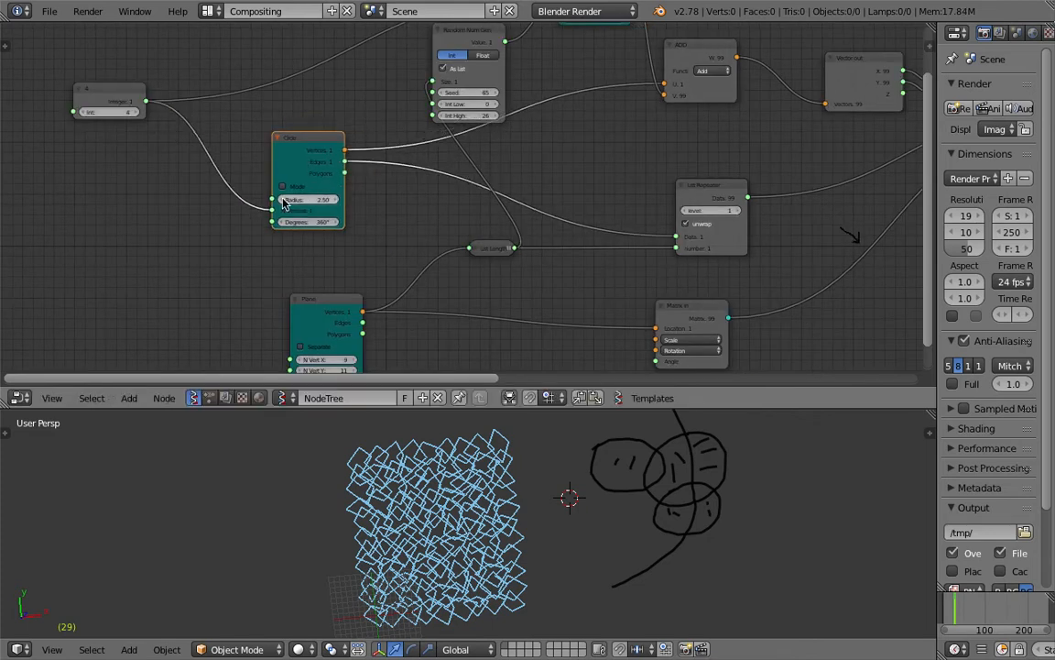
{"action": "key", "text": "g"}
{"action": "left_click_drag", "start_coordinate": [353, 301], "coordinate": [408, 270]}
{"action": "middle_click_drag", "start_coordinate": [446, 177], "coordinate": [351, 215]}
{"action": "left_click", "coordinate": [601, 83]}
{"action": "middle_click_drag", "start_coordinate": [538, 60], "coordinate": [528, 110]}
{"action": "left_click_drag", "start_coordinate": [510, 86], "coordinate": [476, 96]}
{"action": "scroll", "coordinate": [476, 121], "scroll_direction": "up", "scroll_amount": 1}
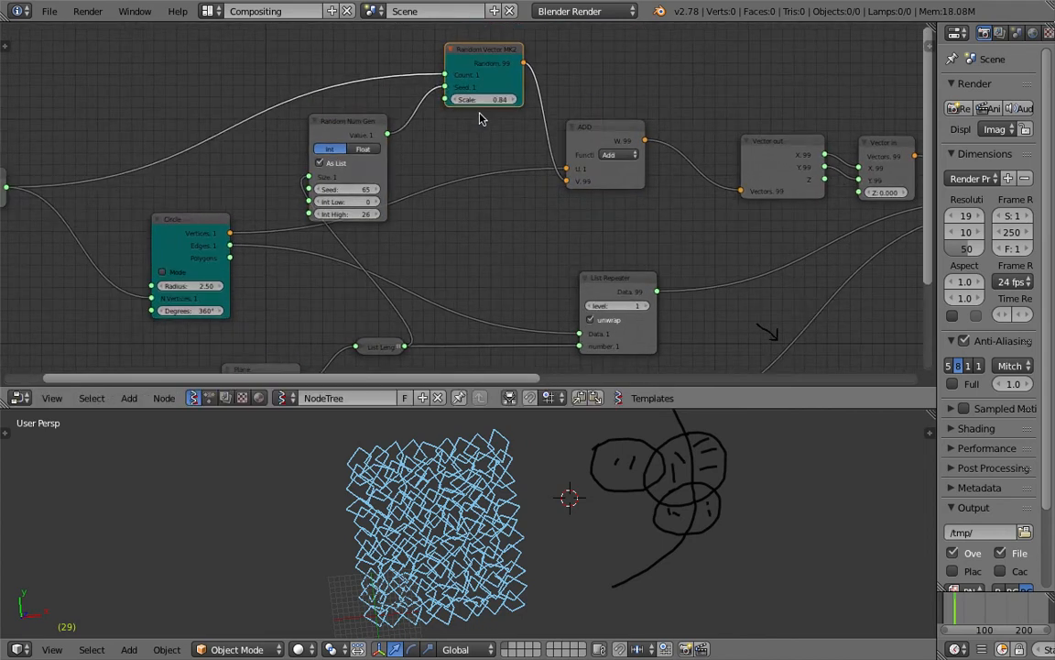
- Set Random Vector MK2's Scale to 0.75 and Random Num Gen's Seed to 82
{"action": "left_click_drag", "start_coordinate": [484, 108], "coordinate": [496, 107]}
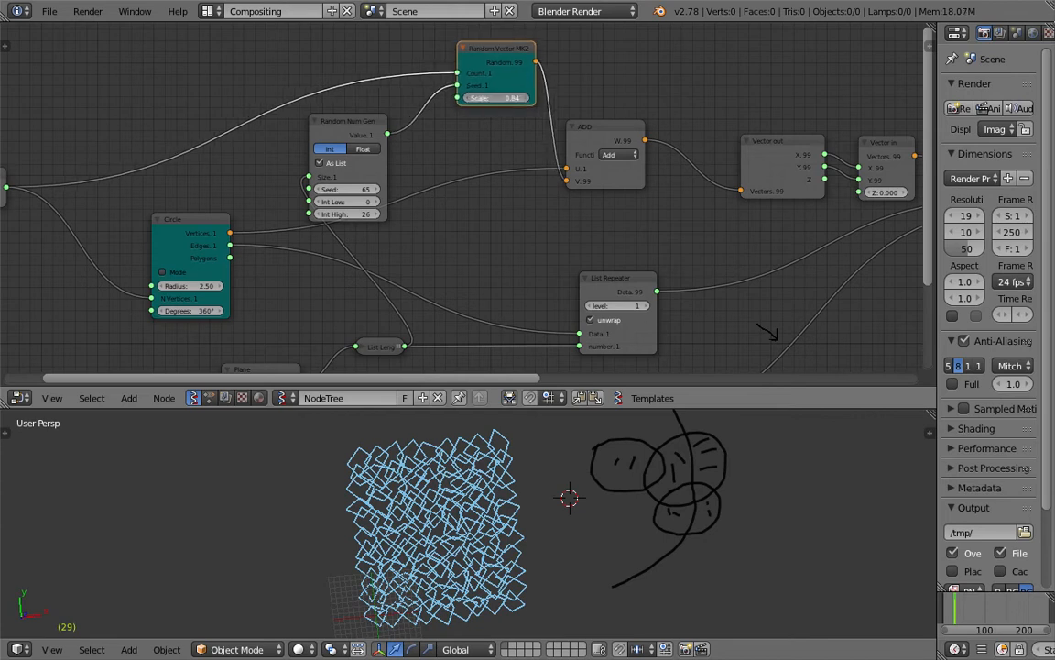
{"action": "left_click_drag", "start_coordinate": [580, 143], "coordinate": [602, 136]}
{"action": "middle_click_drag", "start_coordinate": [602, 136], "coordinate": [559, 118]}
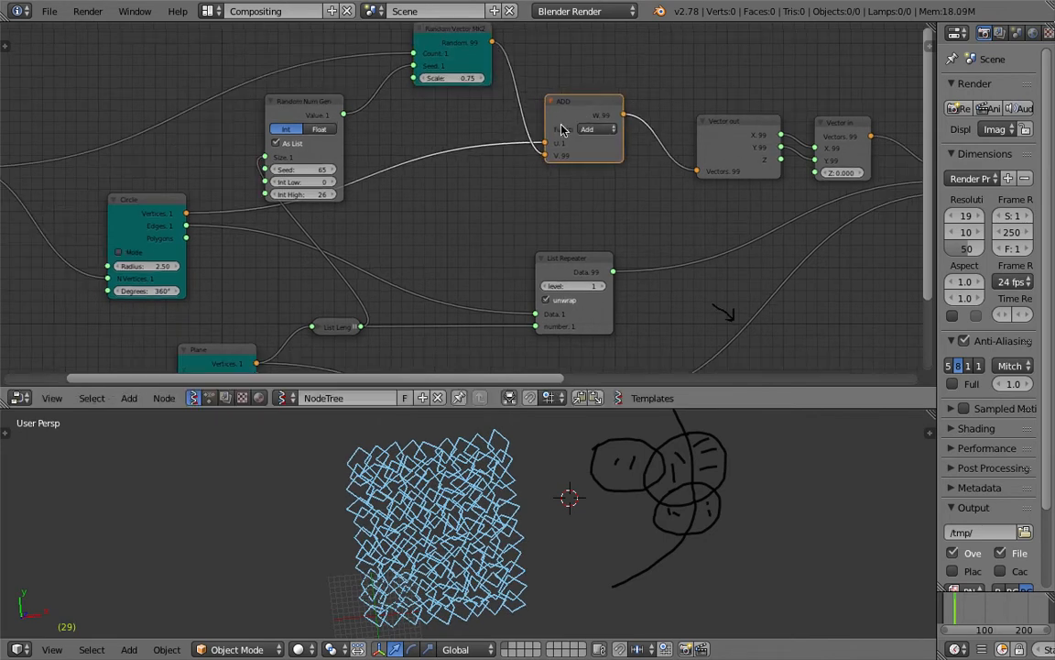
{"action": "left_click_drag", "start_coordinate": [316, 174], "coordinate": [349, 174]}
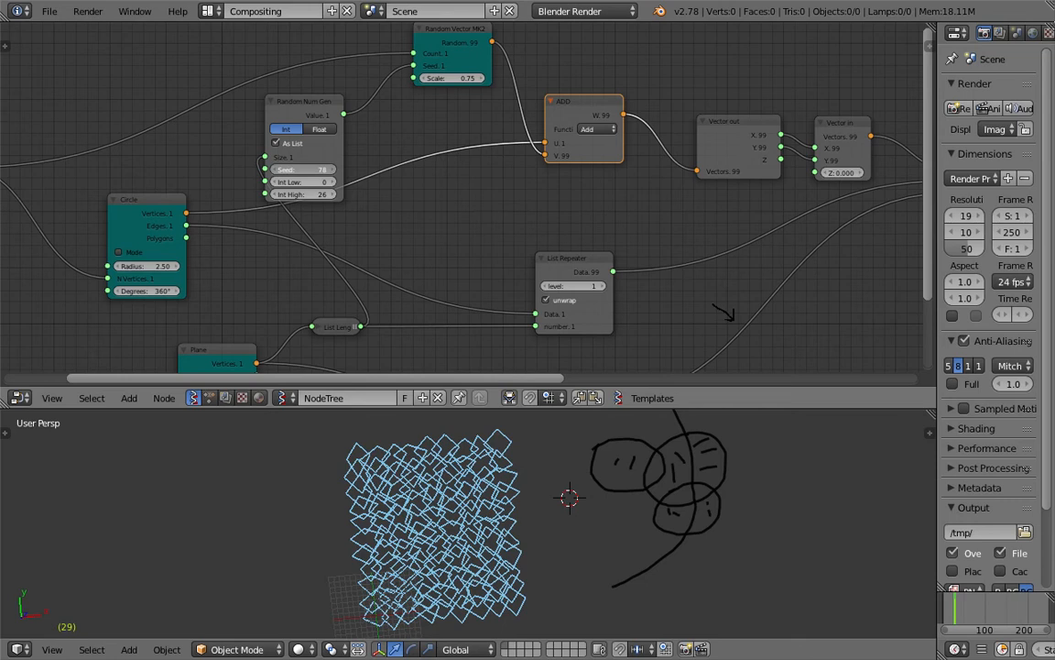
{"action": "scroll", "coordinate": [436, 201], "scroll_direction": "down", "scroll_amount": 2}
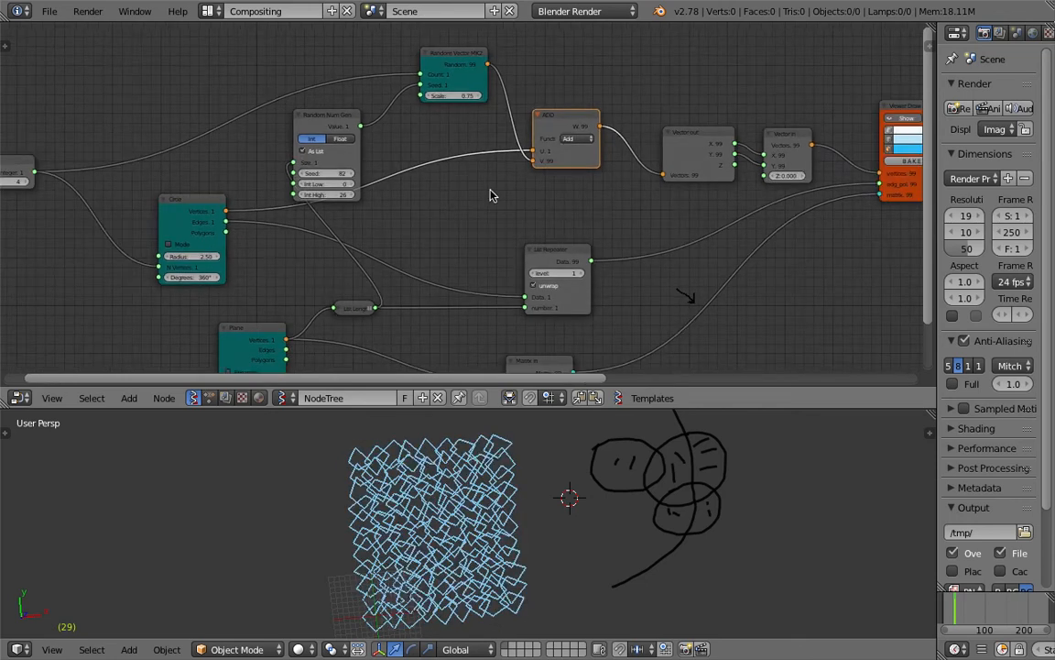
- Widen the node editor at the expense of the properties area
{"action": "middle_click_drag", "start_coordinate": [492, 195], "coordinate": [553, 170]}
{"action": "left_click_drag", "start_coordinate": [939, 216], "coordinate": [988, 217]}
{"action": "middle_click_drag", "start_coordinate": [941, 123], "coordinate": [887, 124]}
- Switch Viewer Draw's display off and back on, and move the node closer to its incoming links
{"action": "left_click", "coordinate": [916, 94]}
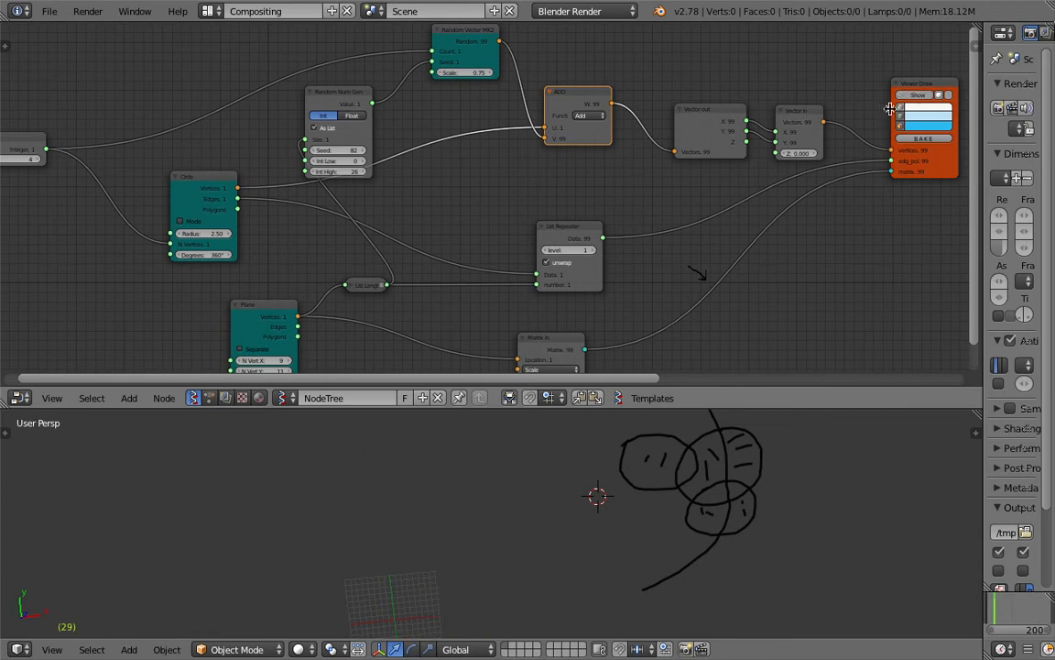
{"action": "left_click", "coordinate": [916, 95]}
{"action": "left_click_drag", "start_coordinate": [914, 85], "coordinate": [888, 126]}
{"action": "middle_click_drag", "start_coordinate": [886, 130], "coordinate": [883, 114]}
{"action": "scroll", "coordinate": [829, 152], "scroll_direction": "down", "scroll_amount": 2}
{"action": "scroll", "coordinate": [806, 166], "scroll_direction": "down", "scroll_amount": 5}
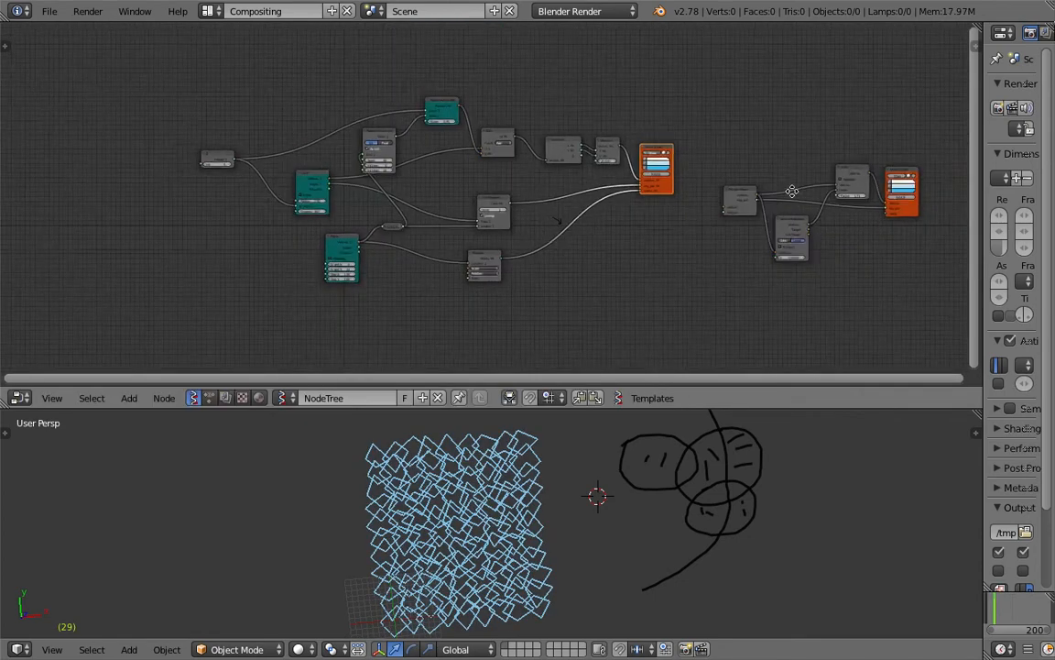
- Delete the leftover Polygon Boom, Vector Interpolation and the nodes after them, including their Viewer Draw
{"action": "left_click_drag", "start_coordinate": [620, 133], "coordinate": [851, 268]}
{"action": "key", "text": "x"}
{"action": "scroll", "coordinate": [603, 214], "scroll_direction": "up", "scroll_amount": 1}
{"action": "scroll", "coordinate": [876, 142], "scroll_direction": "up", "scroll_amount": 2}
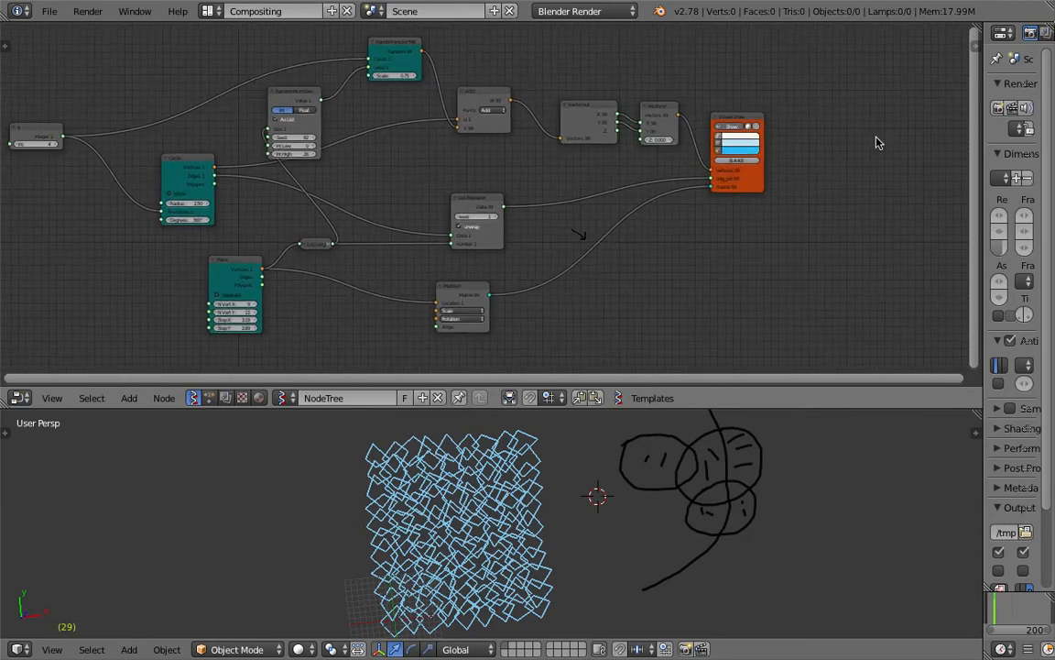
- Export the Sverchok node tree to the Desktop as random_square
{"action": "left_click", "coordinate": [969, 53]}
{"action": "scroll", "coordinate": [914, 278], "scroll_direction": "down", "scroll_amount": 8}
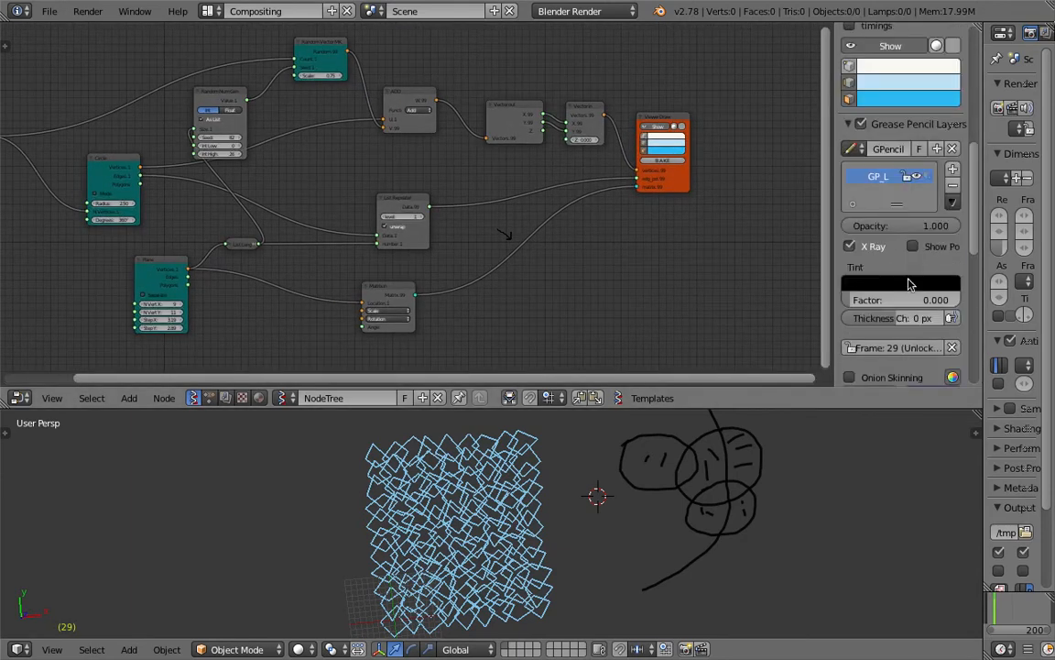
{"action": "scroll", "coordinate": [909, 285], "scroll_direction": "down", "scroll_amount": 8}
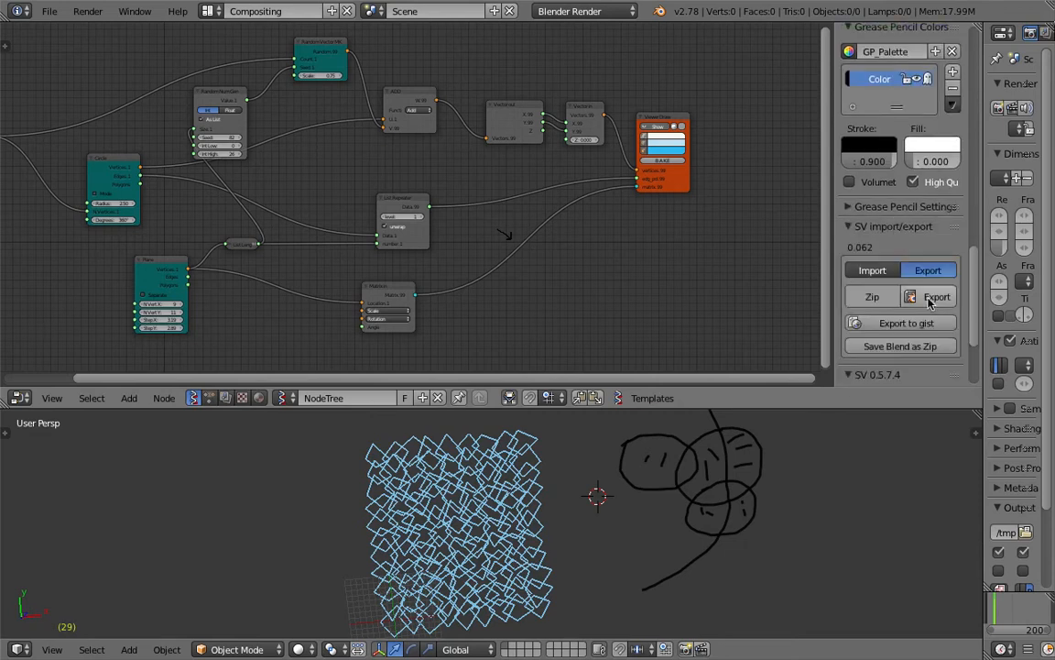
{"action": "left_click", "coordinate": [929, 300]}
{"action": "left_click", "coordinate": [305, 74]}
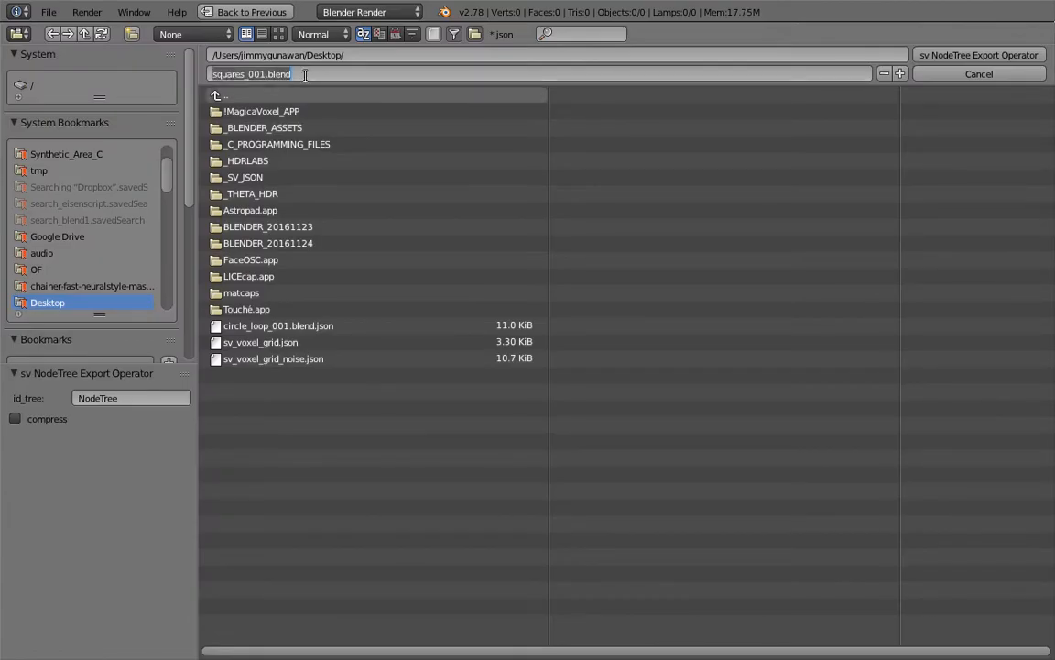
{"action": "type", "text": "random_square"}
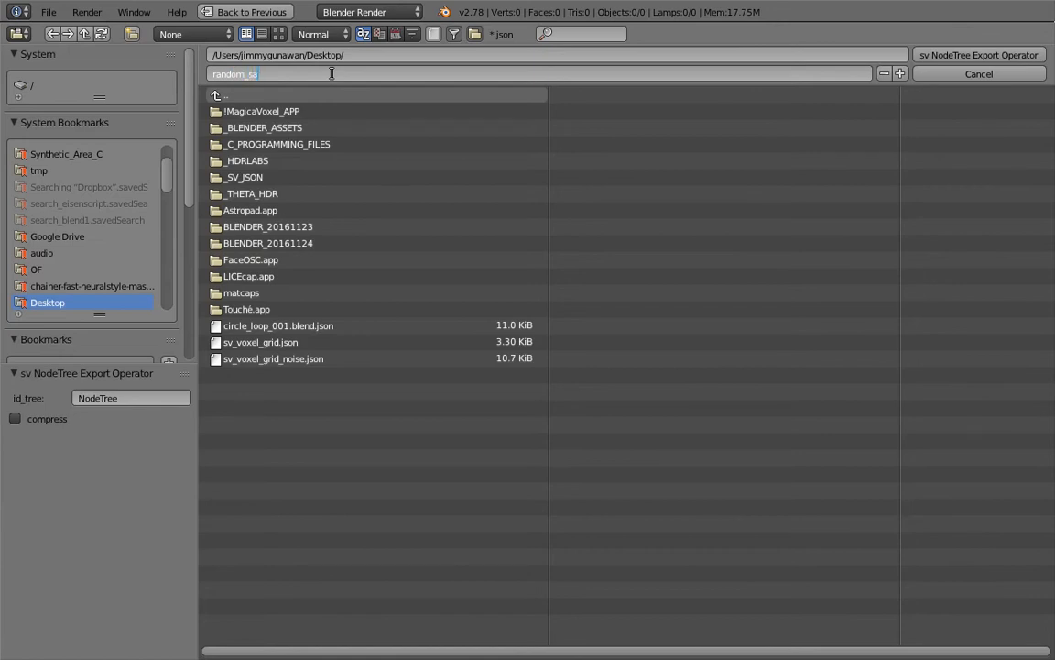
{"action": "left_click", "coordinate": [961, 55]}
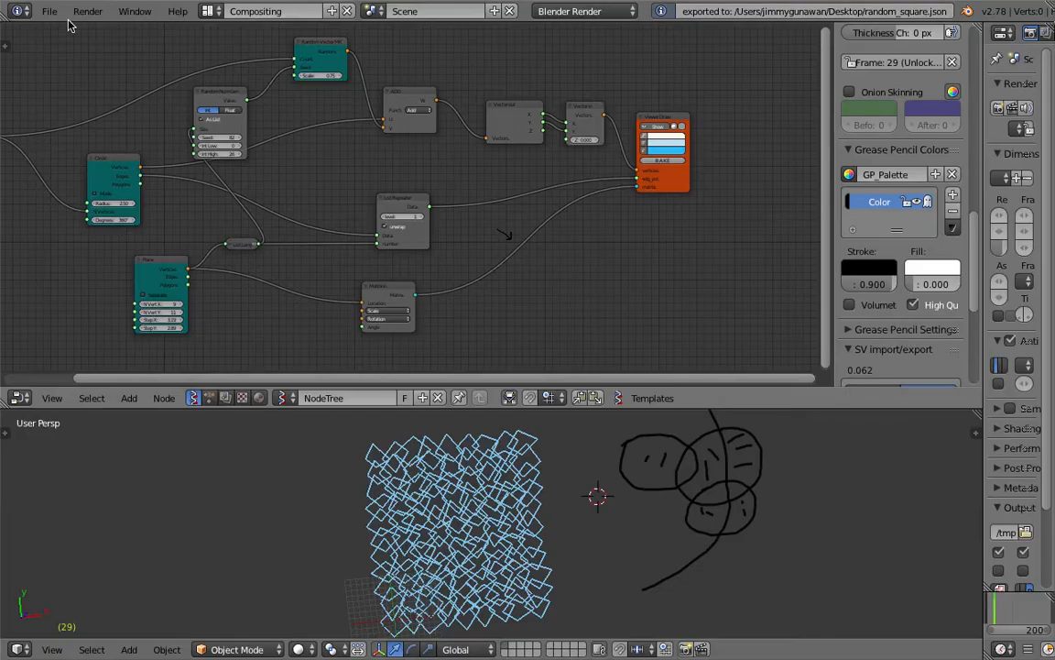
- Open the recent file random_square_grid_002.blend and move the unused list node away from the main node tree
{"action": "left_click", "coordinate": [49, 11]}
{"action": "mouse_move", "coordinate": [83, 62]}
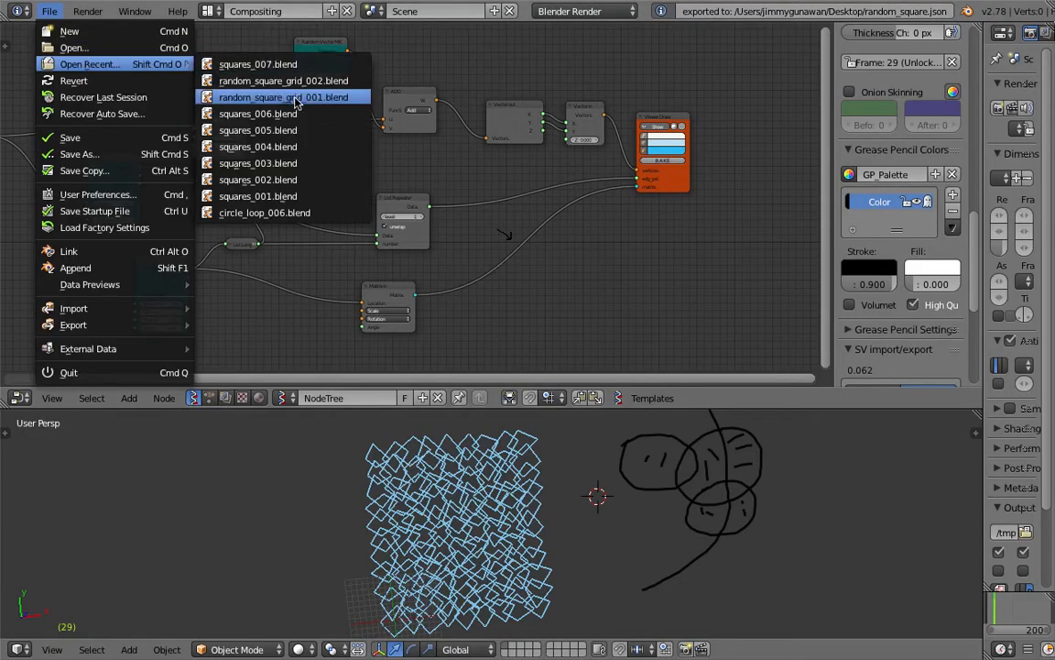
{"action": "left_click", "coordinate": [324, 80]}
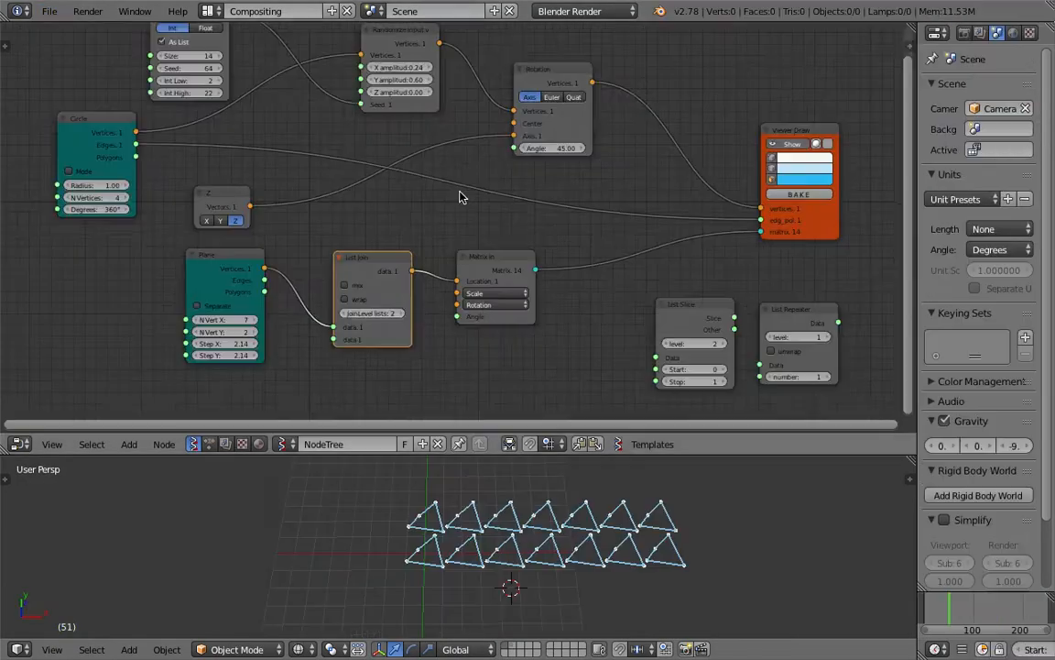
{"action": "key", "text": "Home"}
{"action": "left_click_drag", "start_coordinate": [656, 287], "coordinate": [788, 259]}
{"action": "scroll", "coordinate": [618, 248], "scroll_direction": "up", "scroll_amount": 3}
{"action": "middle_click_drag", "start_coordinate": [520, 220], "coordinate": [537, 232]}
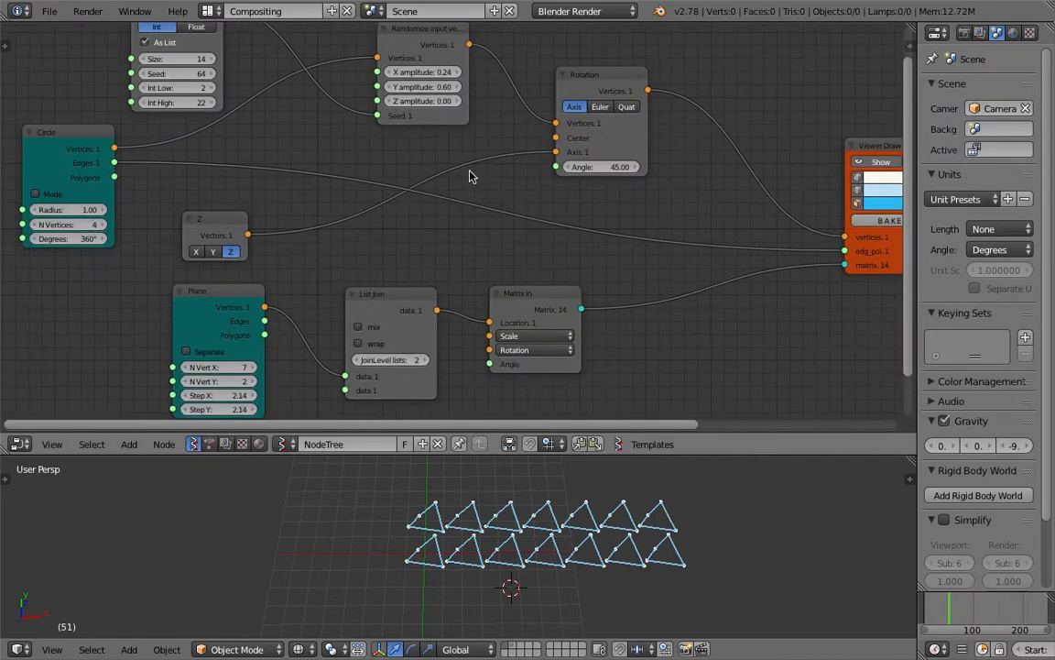
- Reposition Randomize input vertices and Rotation, and widen Randomize input vertices so its full title fits
{"action": "middle_click_drag", "start_coordinate": [486, 172], "coordinate": [490, 183]}
{"action": "left_click_drag", "start_coordinate": [596, 88], "coordinate": [635, 82]}
{"action": "left_click_drag", "start_coordinate": [440, 40], "coordinate": [453, 43]}
{"action": "middle_click_drag", "start_coordinate": [405, 88], "coordinate": [473, 108]}
{"action": "left_click_drag", "start_coordinate": [547, 73], "coordinate": [528, 70]}
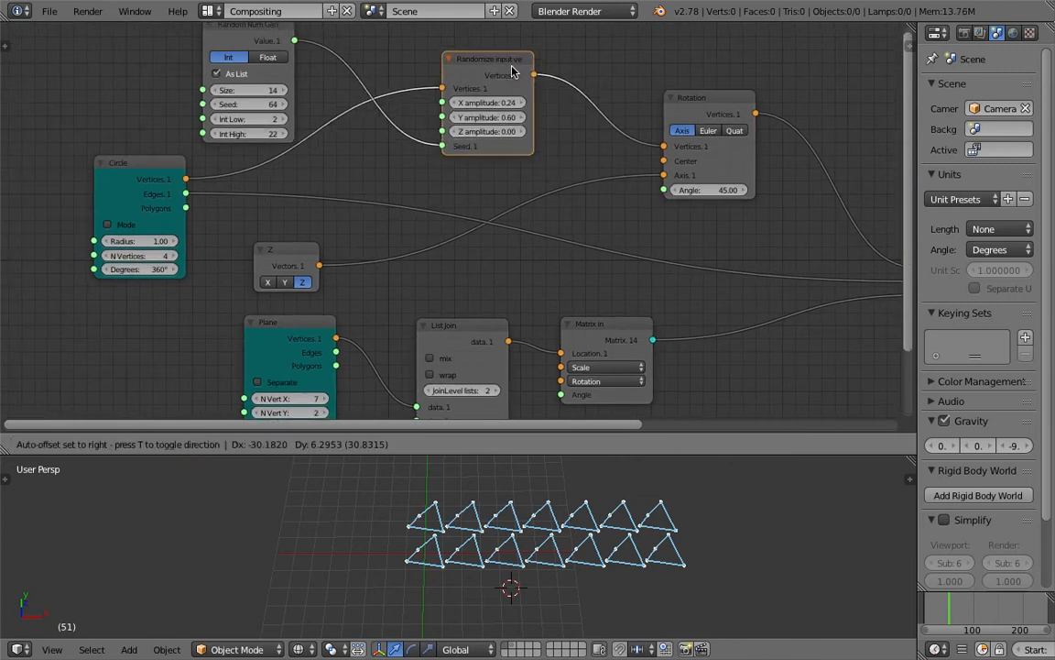
{"action": "middle_click_drag", "start_coordinate": [553, 103], "coordinate": [555, 124]}
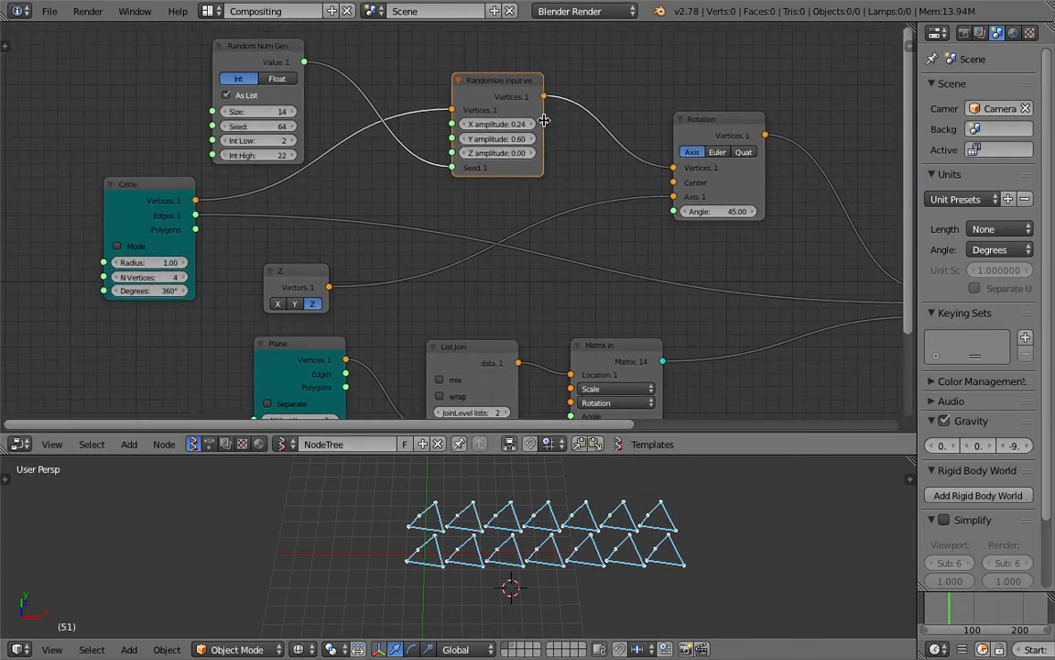
{"action": "left_click_drag", "start_coordinate": [545, 120], "coordinate": [570, 119]}
{"action": "middle_click_drag", "start_coordinate": [565, 112], "coordinate": [562, 110]}
{"action": "left_click_drag", "start_coordinate": [703, 121], "coordinate": [721, 136]}
{"action": "middle_click_drag", "start_coordinate": [671, 136], "coordinate": [669, 128]}
{"action": "scroll", "coordinate": [664, 128], "scroll_direction": "down", "scroll_amount": 2}
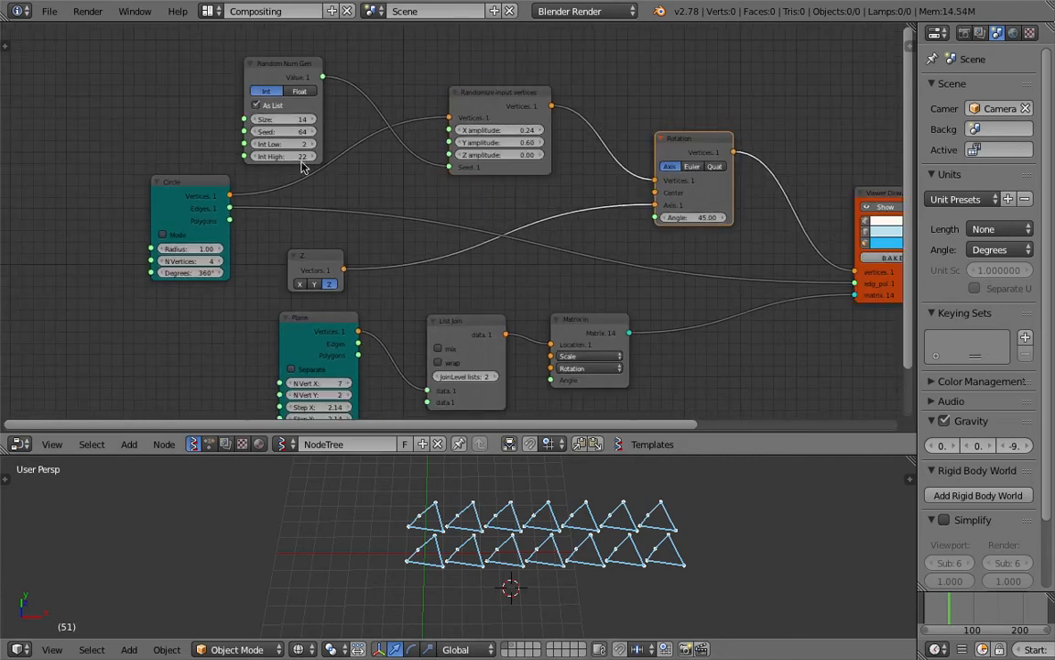
- Set Random Num Gen's Size to 11
{"action": "left_click_drag", "start_coordinate": [299, 121], "coordinate": [278, 122]}
{"action": "middle_click_drag", "start_coordinate": [335, 176], "coordinate": [330, 136]}
{"action": "middle_click_drag", "start_coordinate": [389, 215], "coordinate": [294, 183]}
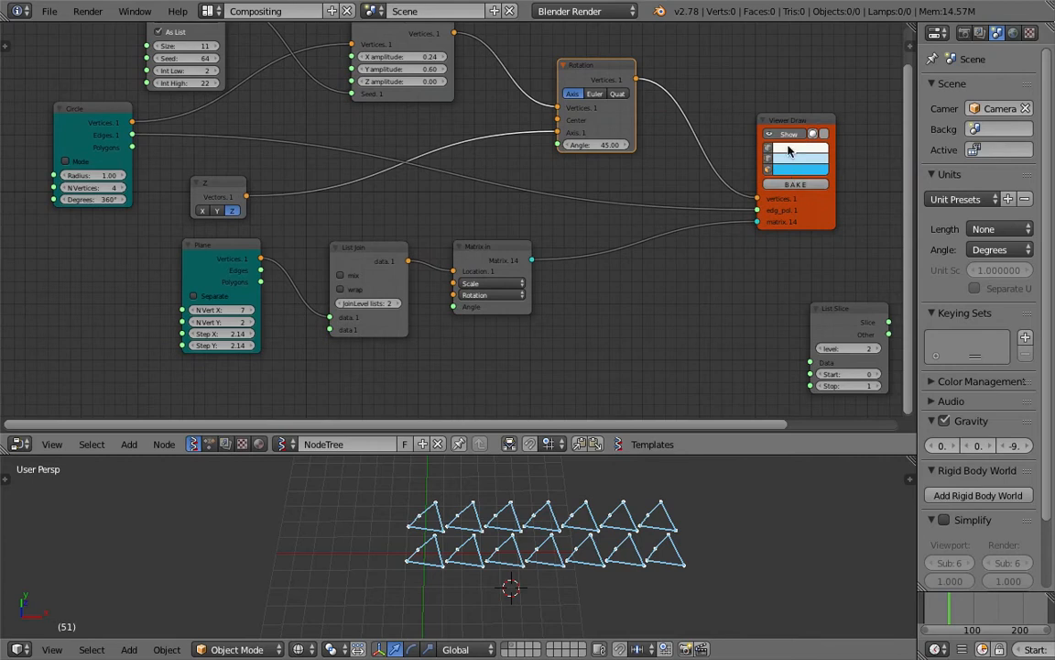
- Reposition the Viewer Draw, Rotation and Matrix in nodes to open up space around List Join
{"action": "left_click_drag", "start_coordinate": [789, 125], "coordinate": [797, 132]}
{"action": "left_click_drag", "start_coordinate": [601, 78], "coordinate": [584, 75]}
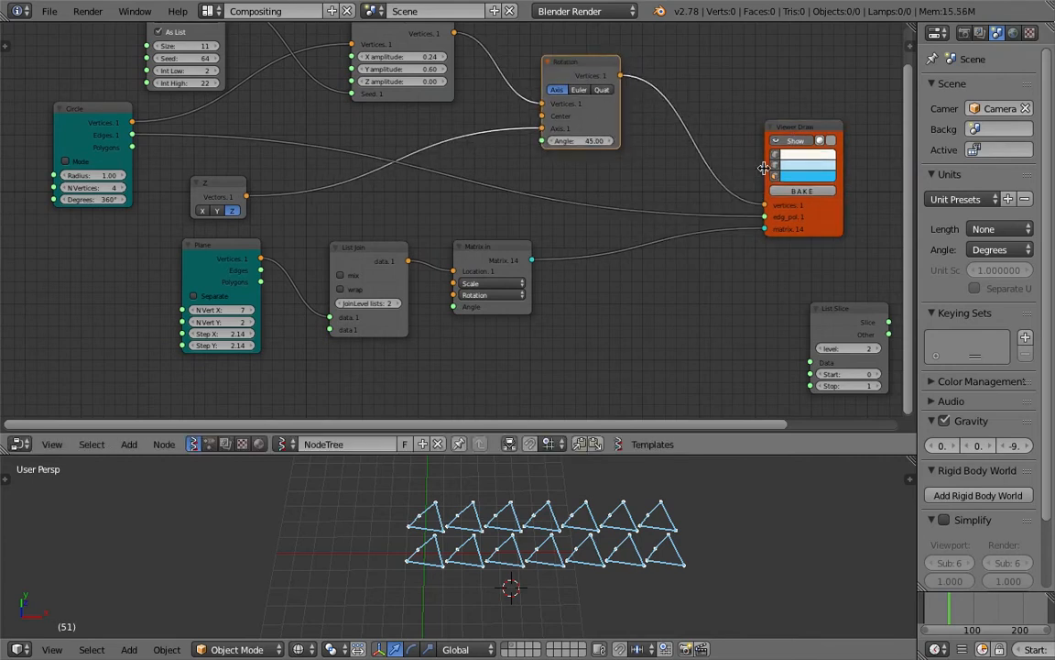
{"action": "middle_click_drag", "start_coordinate": [702, 154], "coordinate": [695, 172]}
{"action": "left_click_drag", "start_coordinate": [500, 267], "coordinate": [586, 278]}
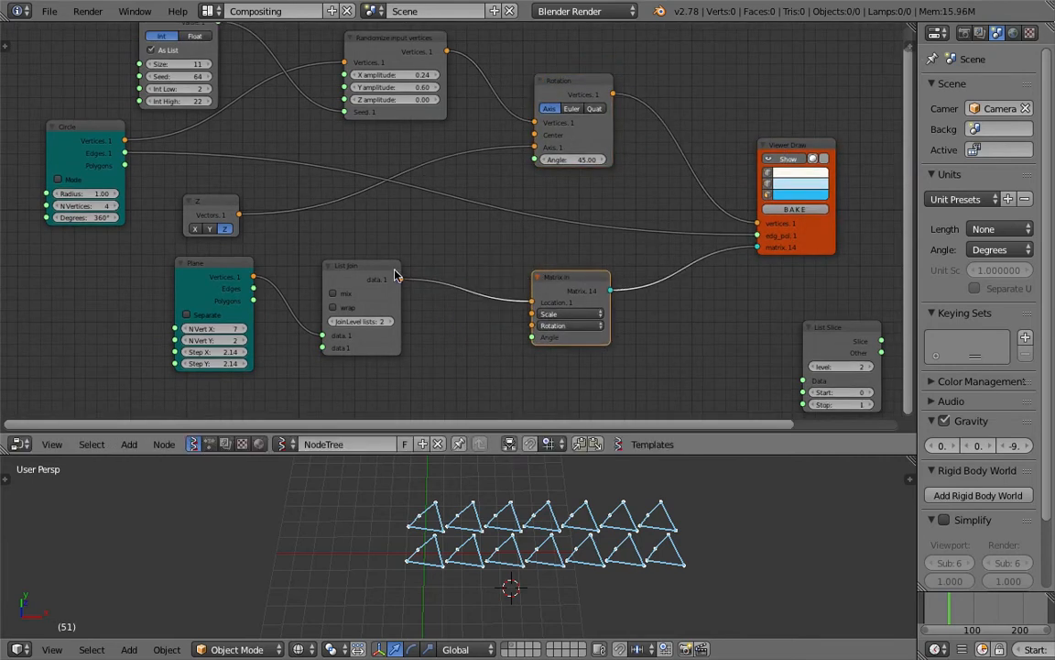
- Delete the List Join node and connect Plane's Vertices directly to Matrix in's Location
{"action": "left_click_drag", "start_coordinate": [387, 270], "coordinate": [446, 270]}
{"action": "key", "text": "x"}
{"action": "left_click_drag", "start_coordinate": [253, 276], "coordinate": [517, 306]}
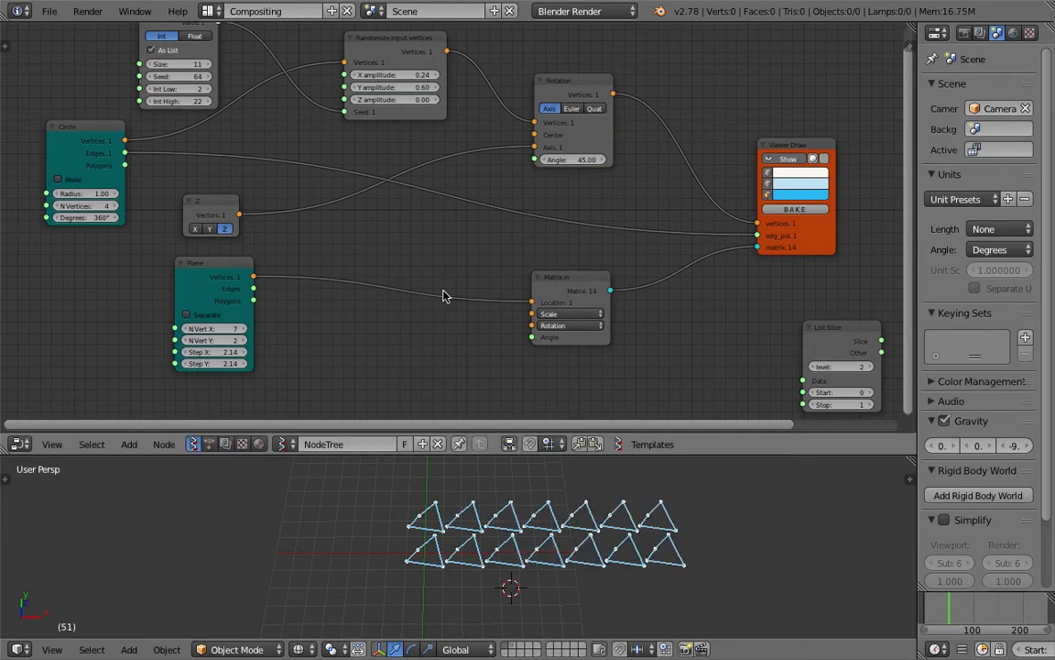
- Rearrange the Plane, Rotation and Z axis nodes into a more compact layout
{"action": "left_click_drag", "start_coordinate": [240, 272], "coordinate": [362, 278]}
{"action": "middle_click_drag", "start_coordinate": [540, 175], "coordinate": [498, 183]}
{"action": "left_click_drag", "start_coordinate": [590, 95], "coordinate": [524, 89]}
{"action": "left_click_drag", "start_coordinate": [180, 207], "coordinate": [207, 199]}
{"action": "scroll", "coordinate": [266, 224], "scroll_direction": "down", "scroll_amount": 2}
{"action": "middle_click_drag", "start_coordinate": [270, 225], "coordinate": [374, 222]}
- Delete the unconnected List Slice and List Repeater nodes
{"action": "left_click", "coordinate": [777, 313]}
{"action": "middle_click_drag", "start_coordinate": [834, 281], "coordinate": [780, 283]}
{"action": "left_click", "coordinate": [832, 267]}
{"action": "key", "text": "x"}
{"action": "left_click", "coordinate": [755, 310]}
{"action": "key", "text": "x"}
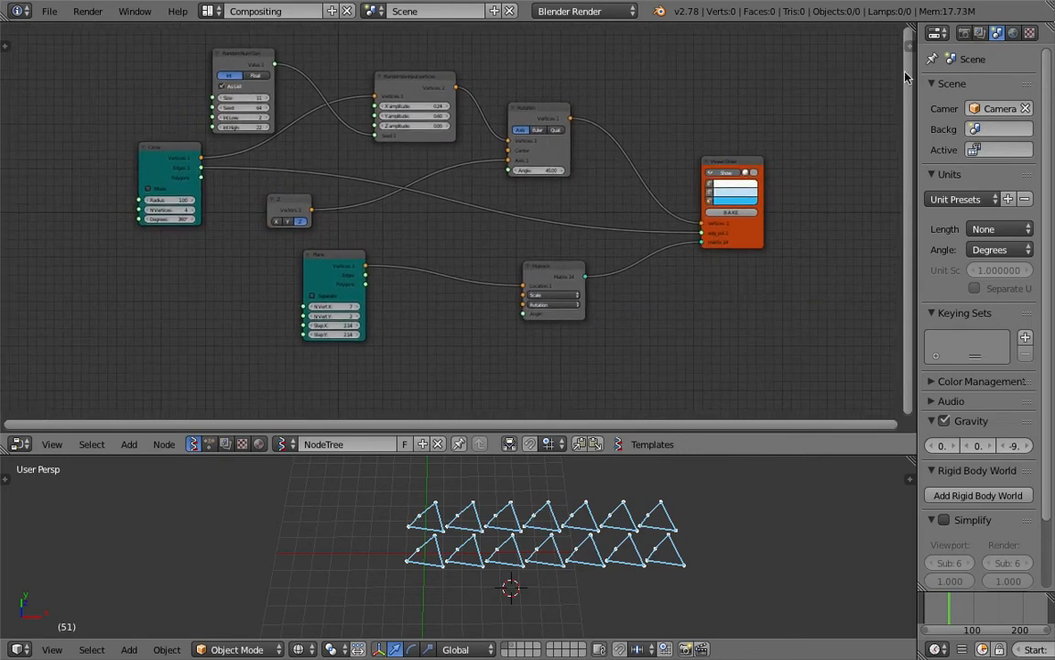
- Import random_square.json from the Desktop into the current node tree
{"action": "key", "text": "n"}
{"action": "left_click", "coordinate": [818, 135]}
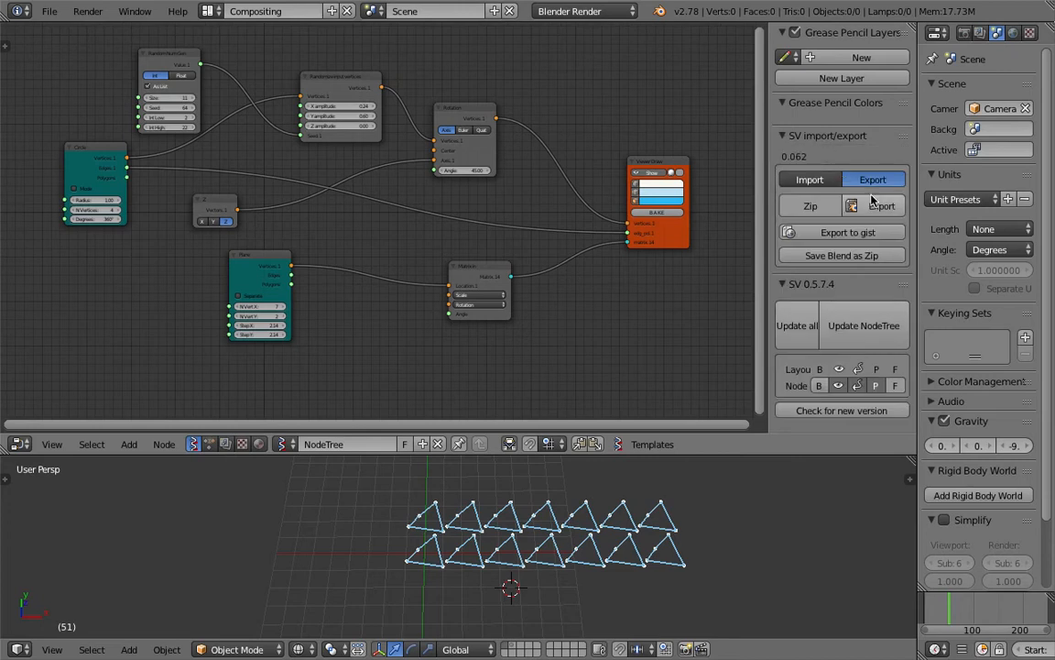
{"action": "left_click", "coordinate": [809, 179]}
{"action": "left_click", "coordinate": [816, 218]}
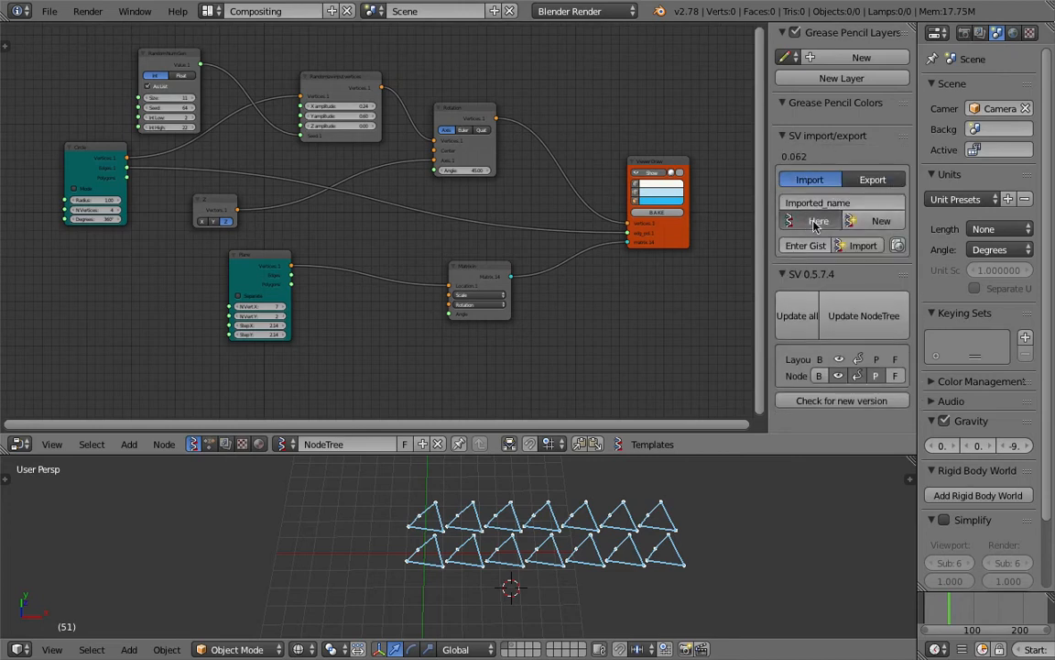
{"action": "left_click", "coordinate": [337, 342]}
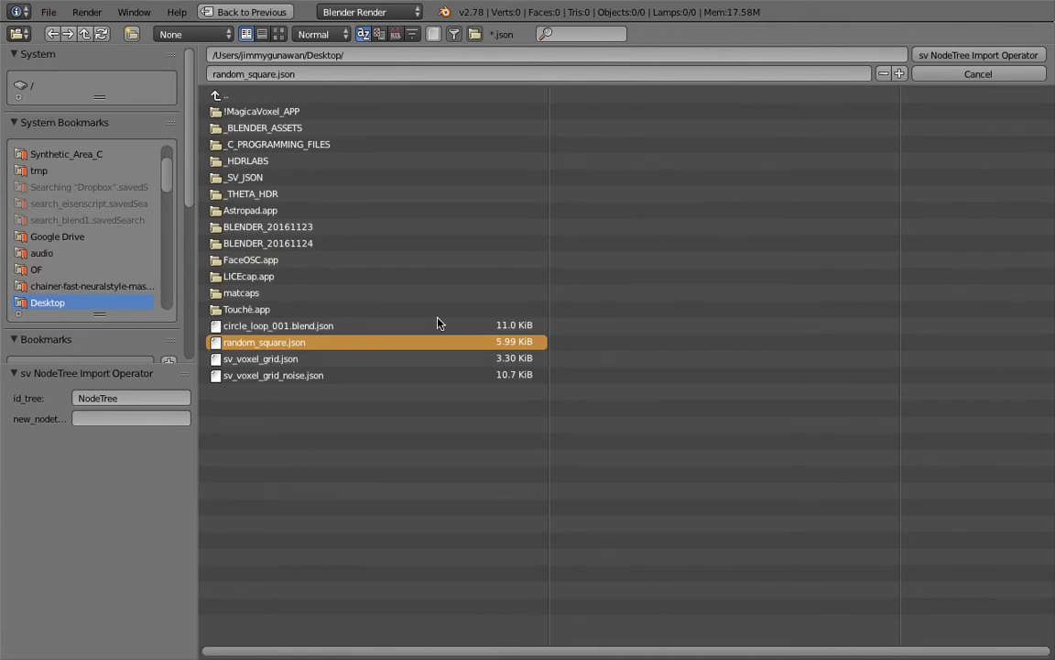
{"action": "key", "text": "Return"}
- Move the imported group of nodes to the free area below the original setup
{"action": "scroll", "coordinate": [474, 303], "scroll_direction": "down", "scroll_amount": 12}
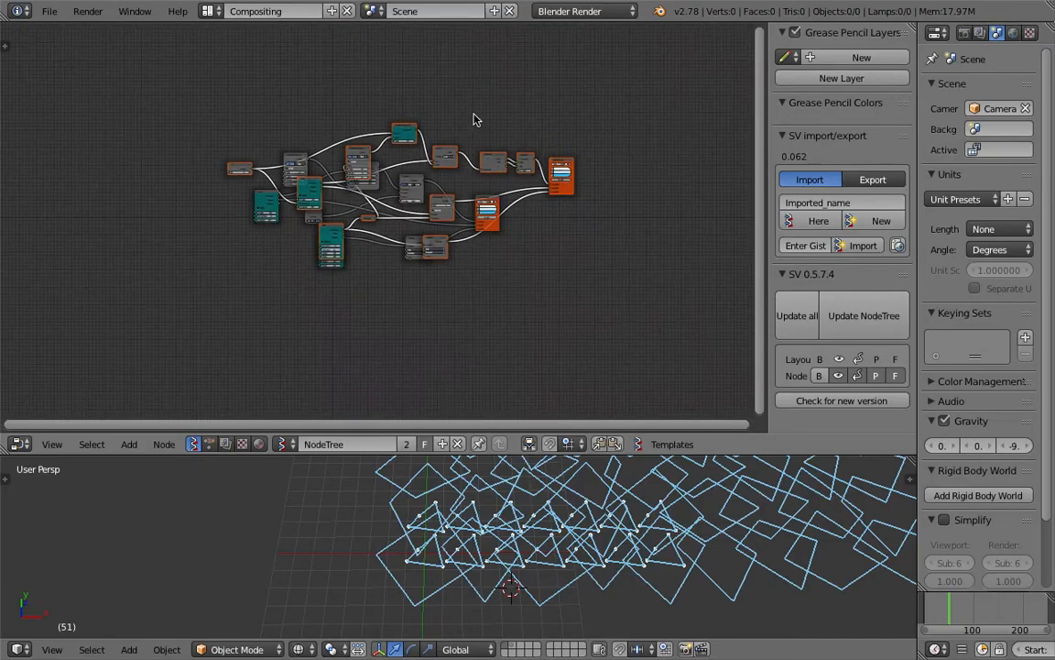
{"action": "key", "text": "g"}
{"action": "left_click", "coordinate": [440, 313]}
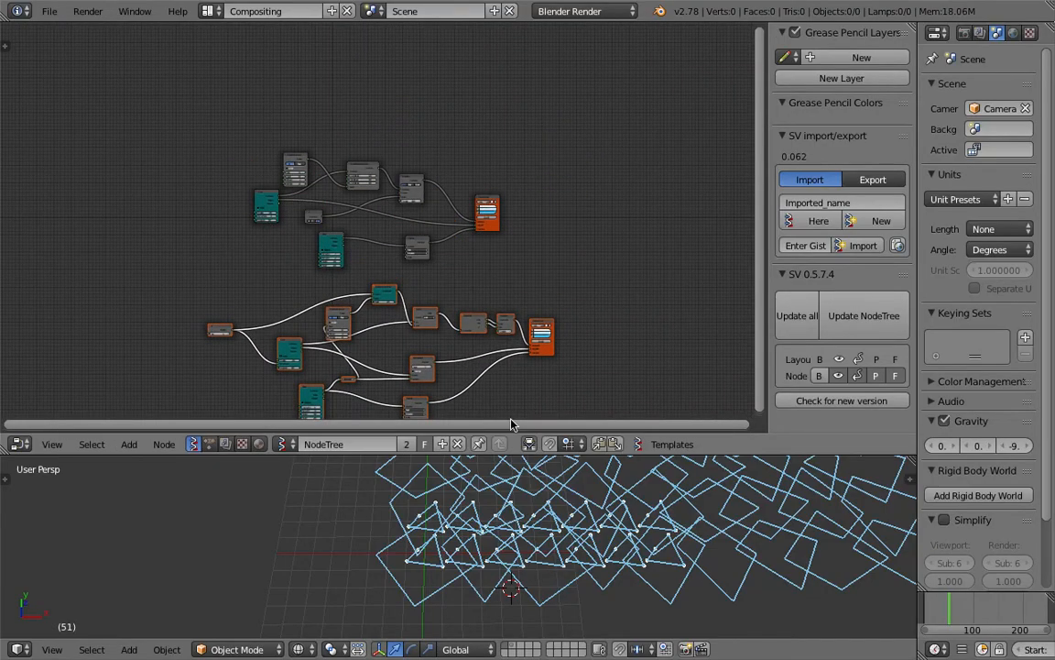
- Change the edge color of the imported setup's Viewer Draw node to red
{"action": "scroll", "coordinate": [527, 369], "scroll_direction": "up", "scroll_amount": 5}
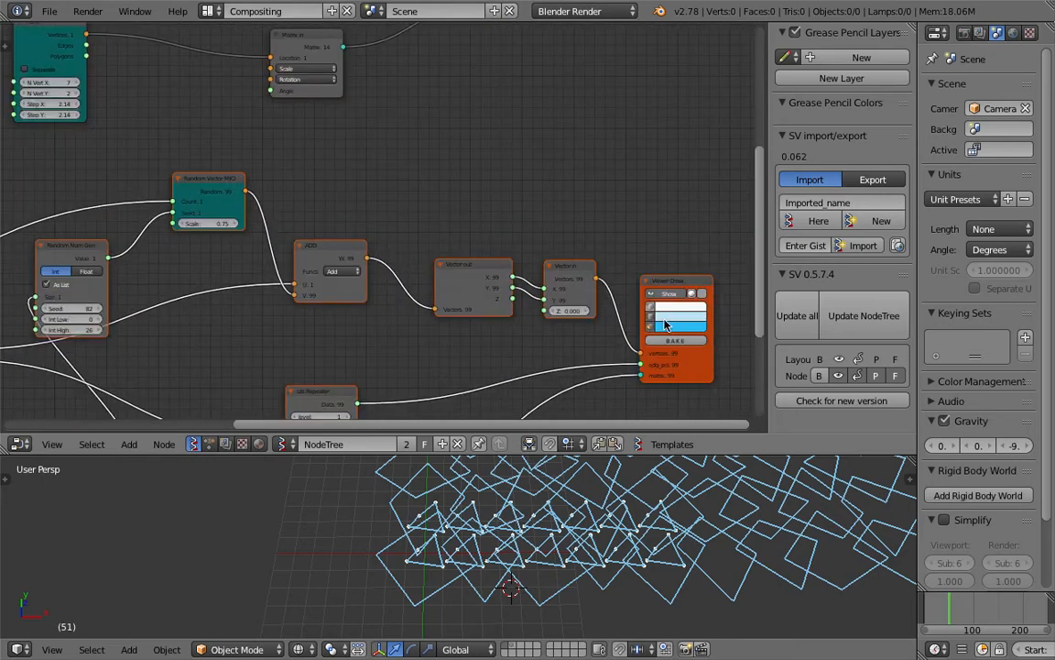
{"action": "left_click", "coordinate": [667, 317]}
{"action": "scroll", "coordinate": [570, 520], "scroll_direction": "down", "scroll_amount": 3}
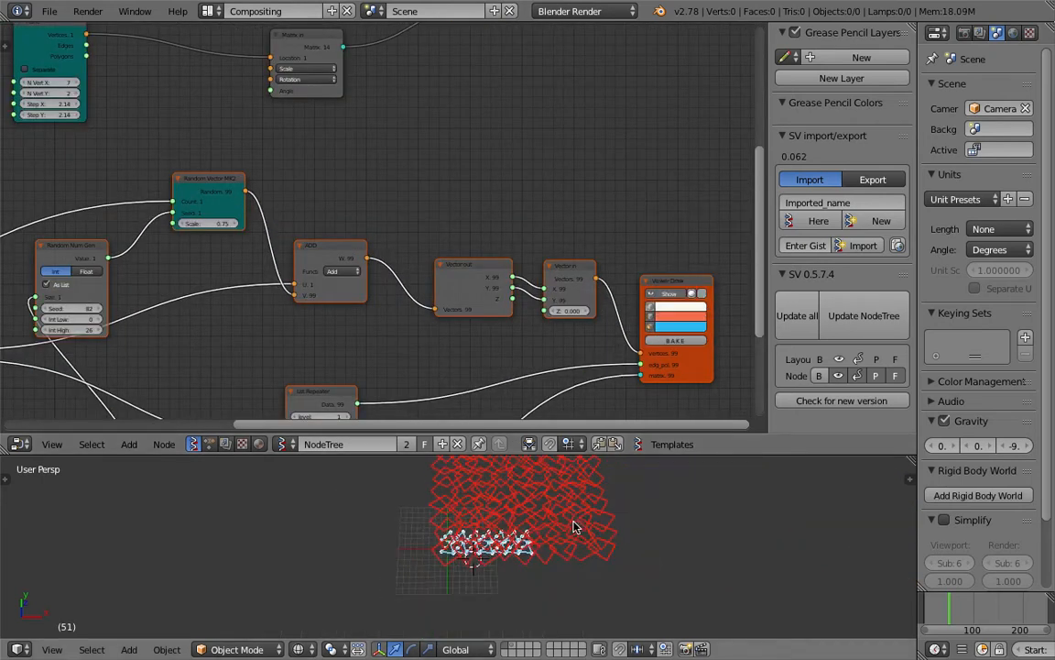
{"action": "middle_click_drag", "start_coordinate": [568, 516], "coordinate": [513, 547], "text": "shift"}
{"action": "scroll", "coordinate": [641, 275], "scroll_direction": "down", "scroll_amount": 4}
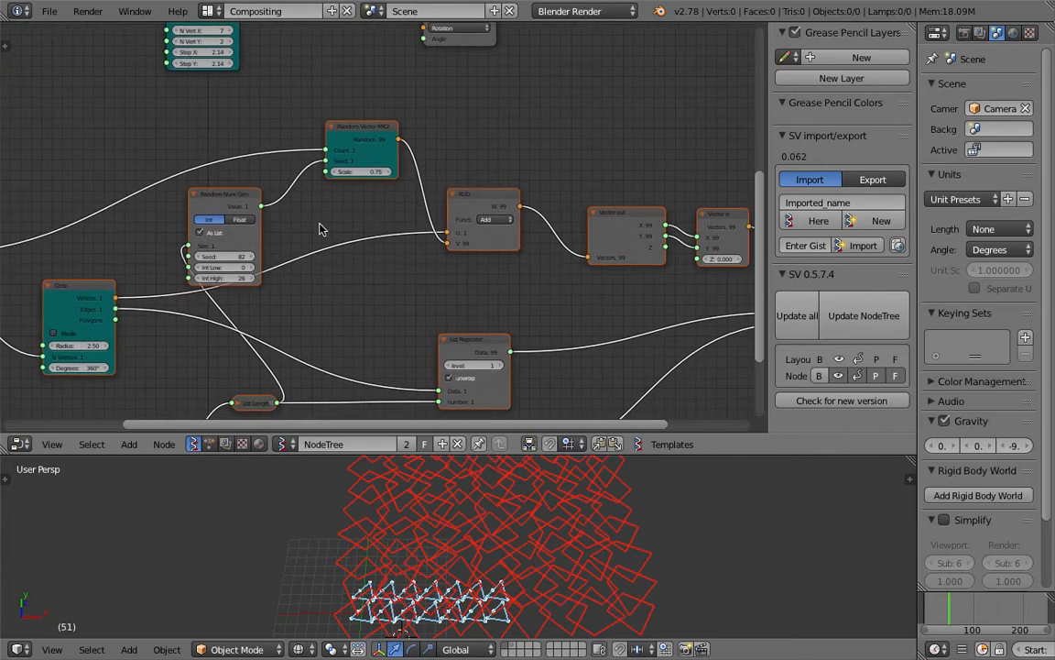
- Enlarge the node editor and spread out the original setup's Viewer Draw, Matrix in, Rotation and Randomize input vertices nodes
{"action": "key", "text": "n"}
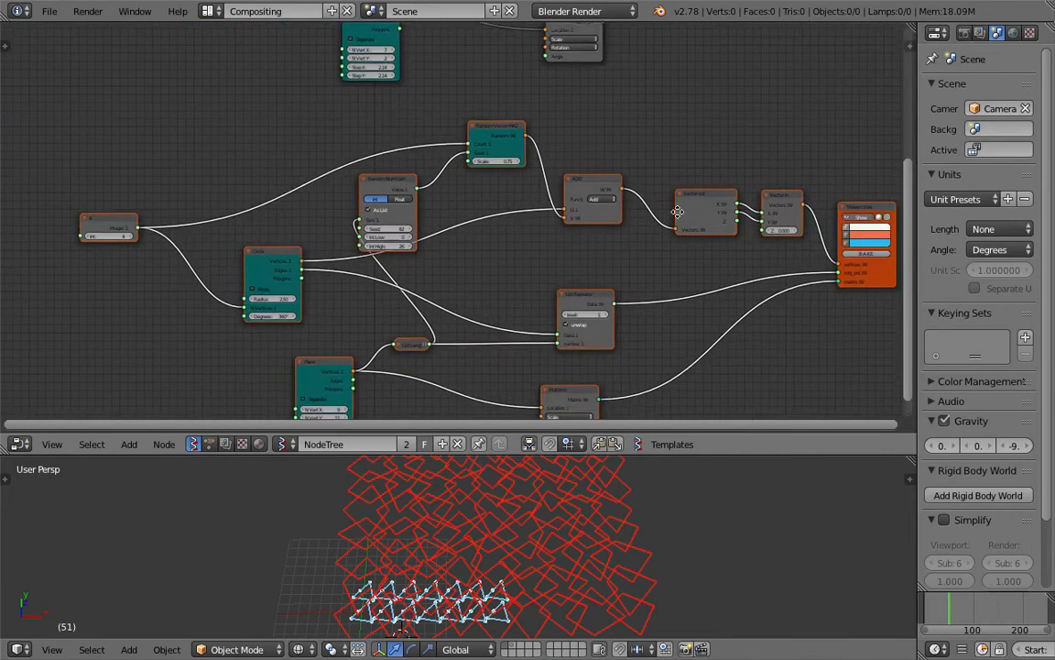
{"action": "left_click_drag", "start_coordinate": [770, 453], "coordinate": [770, 509]}
{"action": "middle_click_drag", "start_coordinate": [778, 176], "coordinate": [674, 321]}
{"action": "left_click_drag", "start_coordinate": [616, 109], "coordinate": [738, 82]}
{"action": "left_click_drag", "start_coordinate": [447, 193], "coordinate": [444, 143]}
{"action": "left_click", "coordinate": [436, 53]}
{"action": "middle_click_drag", "start_coordinate": [437, 53], "coordinate": [454, 129]}
{"action": "left_click_drag", "start_coordinate": [455, 129], "coordinate": [482, 108]}
{"action": "left_click_drag", "start_coordinate": [337, 103], "coordinate": [360, 92]}
{"action": "middle_click_drag", "start_coordinate": [360, 92], "coordinate": [377, 44]}
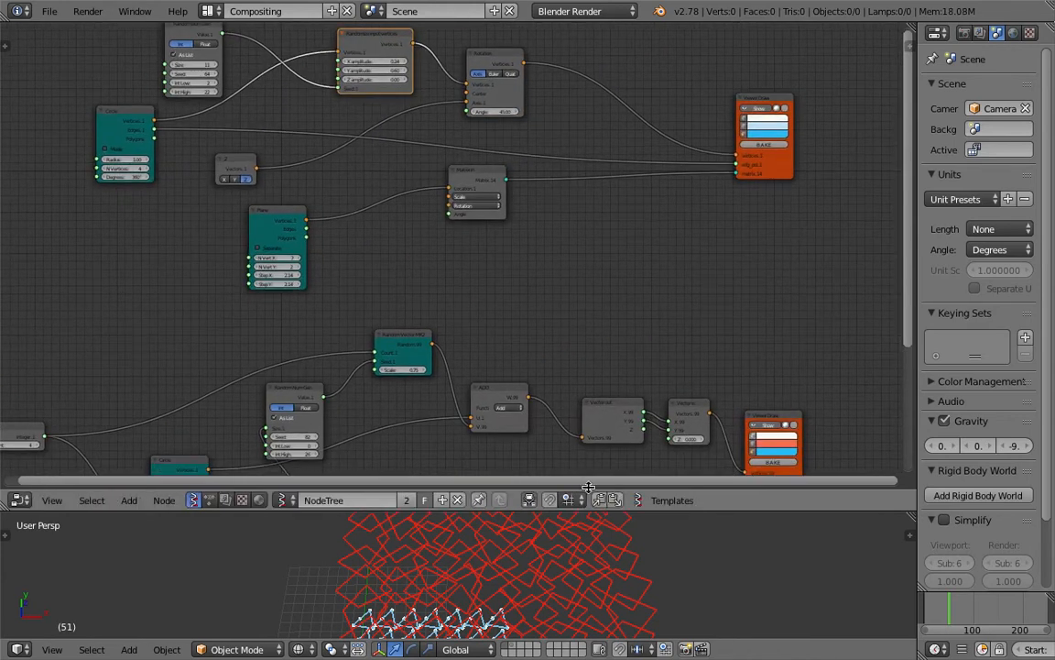
{"action": "left_click_drag", "start_coordinate": [598, 511], "coordinate": [602, 476]}
{"action": "middle_click_drag", "start_coordinate": [615, 556], "coordinate": [632, 553]}
{"action": "left_click_drag", "start_coordinate": [600, 477], "coordinate": [591, 520]}
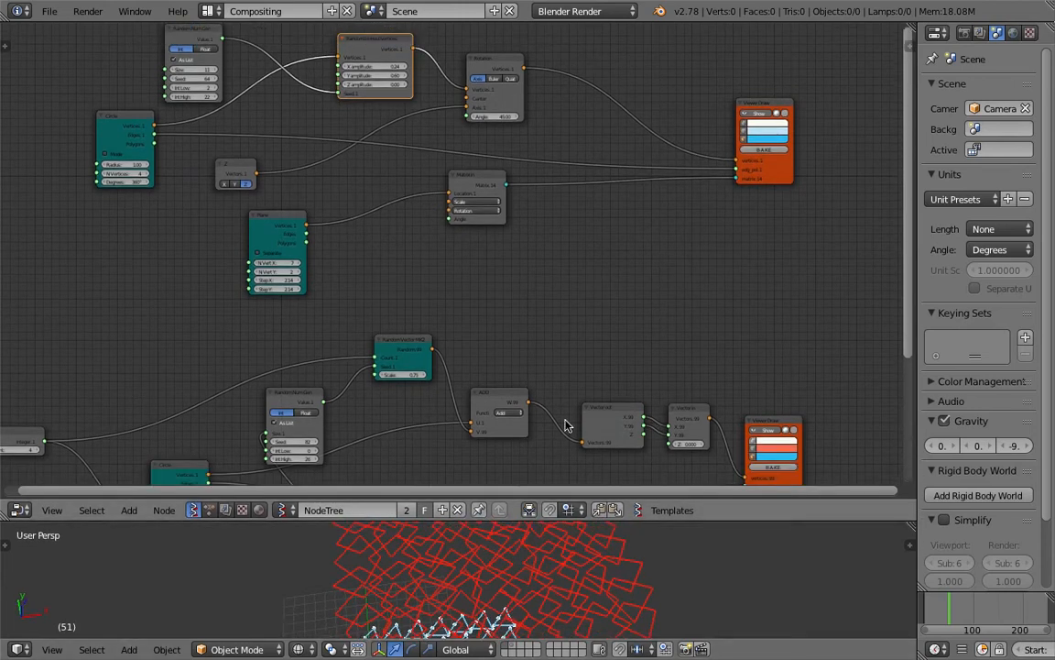
- Move the imported List Repeater node closer to its Viewer Draw node
{"action": "middle_click_drag", "start_coordinate": [537, 378], "coordinate": [527, 285]}
{"action": "scroll", "coordinate": [513, 367], "scroll_direction": "up", "scroll_amount": 1}
{"action": "scroll", "coordinate": [582, 390], "scroll_direction": "down", "scroll_amount": 1, "text": "shift"}
{"action": "middle_click_drag", "start_coordinate": [554, 372], "coordinate": [552, 379]}
{"action": "left_click_drag", "start_coordinate": [513, 396], "coordinate": [615, 376]}
- Set the imported Plane node's N Vert X to 2 and N Vert Y to 5
{"action": "scroll", "coordinate": [622, 376], "scroll_direction": "up", "scroll_amount": 1}
{"action": "middle_click_drag", "start_coordinate": [623, 377], "coordinate": [542, 325]}
{"action": "scroll", "coordinate": [405, 438], "scroll_direction": "up", "scroll_amount": 1}
{"action": "middle_click_drag", "start_coordinate": [405, 438], "coordinate": [668, 339]}
{"action": "scroll", "coordinate": [313, 293], "scroll_direction": "down", "scroll_amount": 1}
{"action": "scroll", "coordinate": [426, 308], "scroll_direction": "up", "scroll_amount": 1}
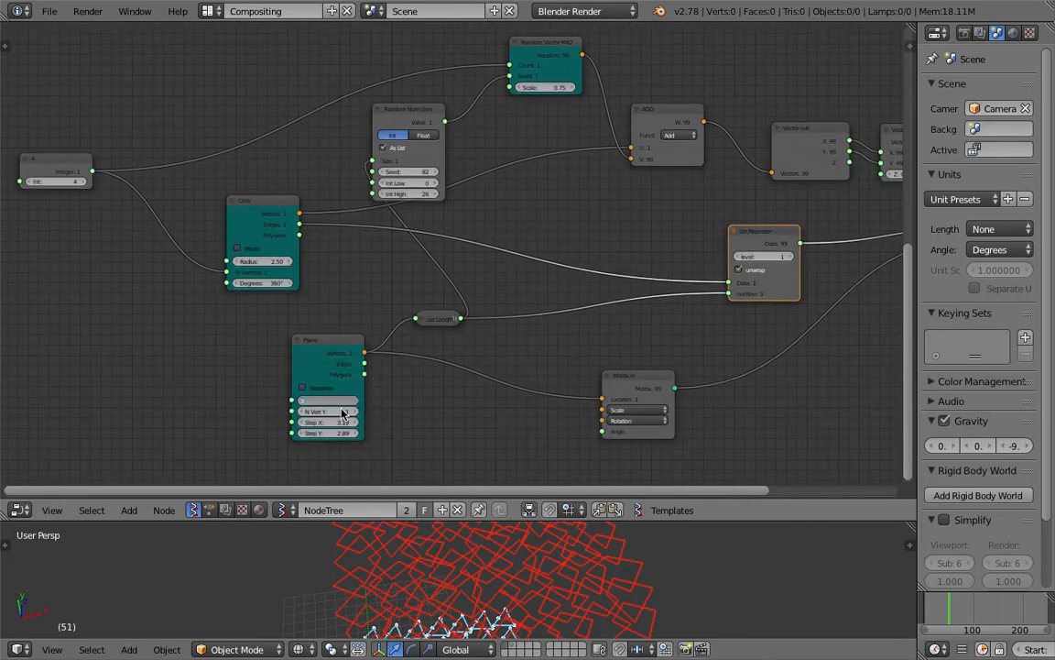
{"action": "key", "text": "Return"}
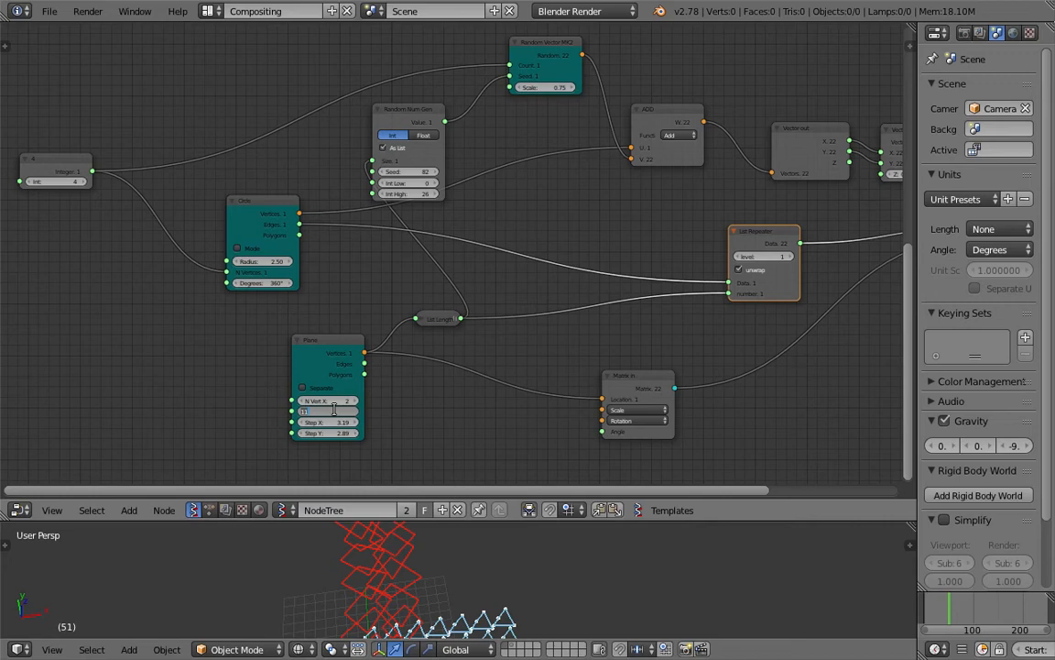
{"action": "left_click", "coordinate": [334, 410]}
{"action": "type", "text": "11"}
{"action": "key", "text": "Return"}
{"action": "middle_click_drag", "start_coordinate": [435, 472], "coordinate": [312, 444]}
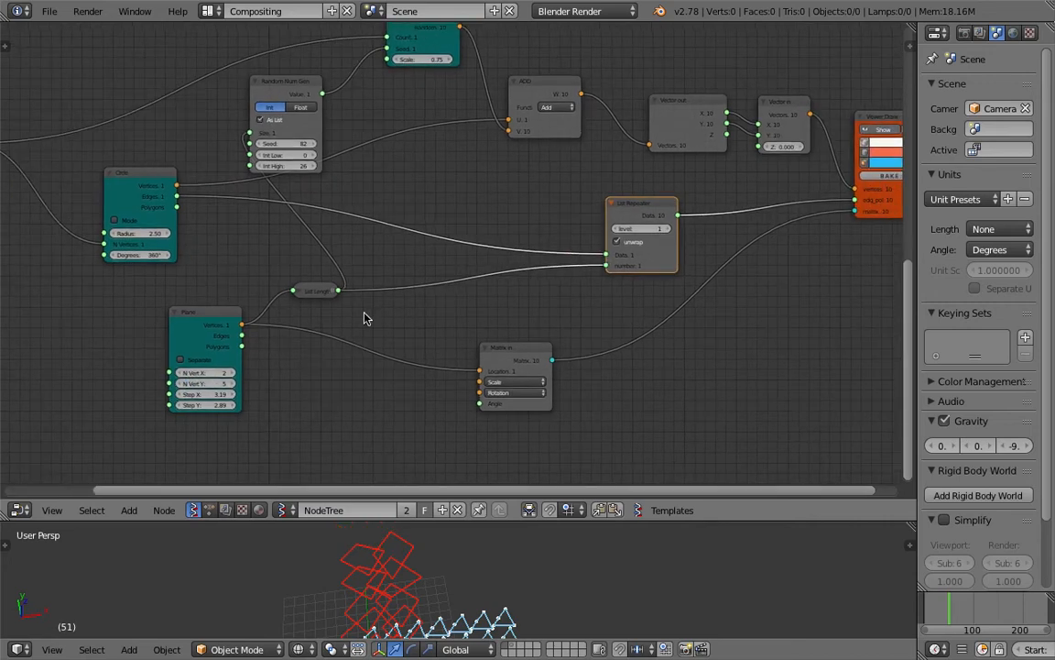
- Reposition the imported List Repeater, Matrix in, Plane and List Length nodes, and unlink List Repeater from Viewer Draw
{"action": "middle_click_drag", "start_coordinate": [420, 307], "coordinate": [317, 311]}
{"action": "left_click_drag", "start_coordinate": [532, 209], "coordinate": [543, 195]}
{"action": "left_click_drag", "start_coordinate": [419, 358], "coordinate": [535, 332]}
{"action": "middle_click_drag", "start_coordinate": [607, 270], "coordinate": [607, 289]}
{"action": "left_click_drag", "start_coordinate": [125, 330], "coordinate": [158, 328]}
{"action": "left_click_drag", "start_coordinate": [217, 314], "coordinate": [279, 302]}
{"action": "left_click_drag", "start_coordinate": [562, 351], "coordinate": [549, 335]}
{"action": "middle_click_drag", "start_coordinate": [638, 290], "coordinate": [628, 315]}
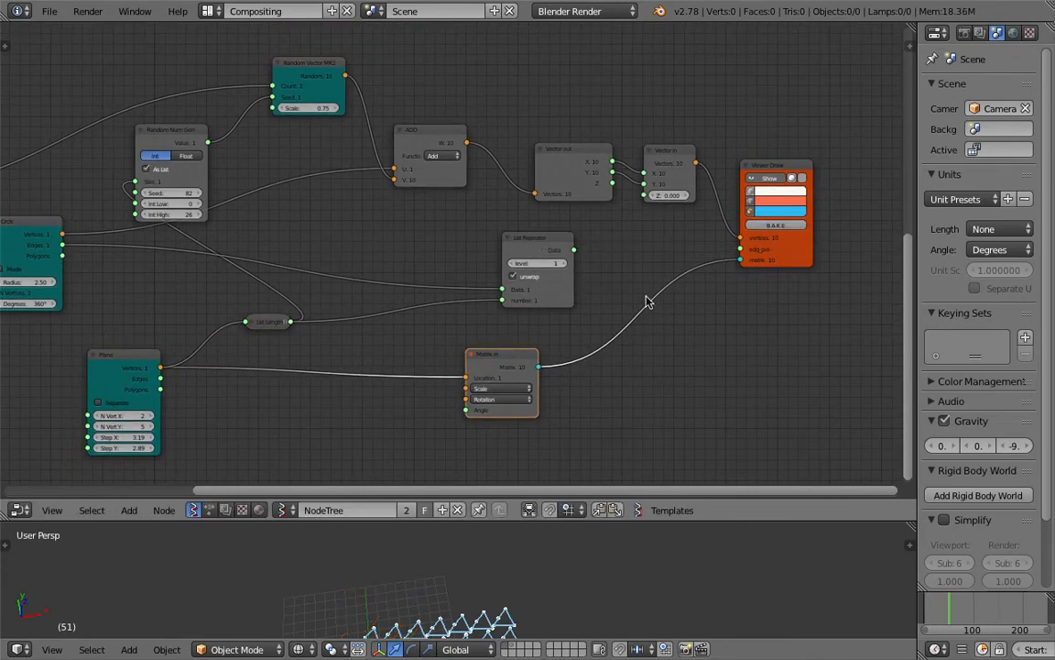
- Try linking Circle straight to the imported Viewer Draw, and reconnect List Repeater's Data output to the edg_pol input
{"action": "scroll", "coordinate": [582, 316], "scroll_direction": "down", "scroll_amount": 3}
{"action": "scroll", "coordinate": [515, 540], "scroll_direction": "down", "scroll_amount": 2}
{"action": "middle_click_drag", "start_coordinate": [511, 546], "coordinate": [495, 536]}
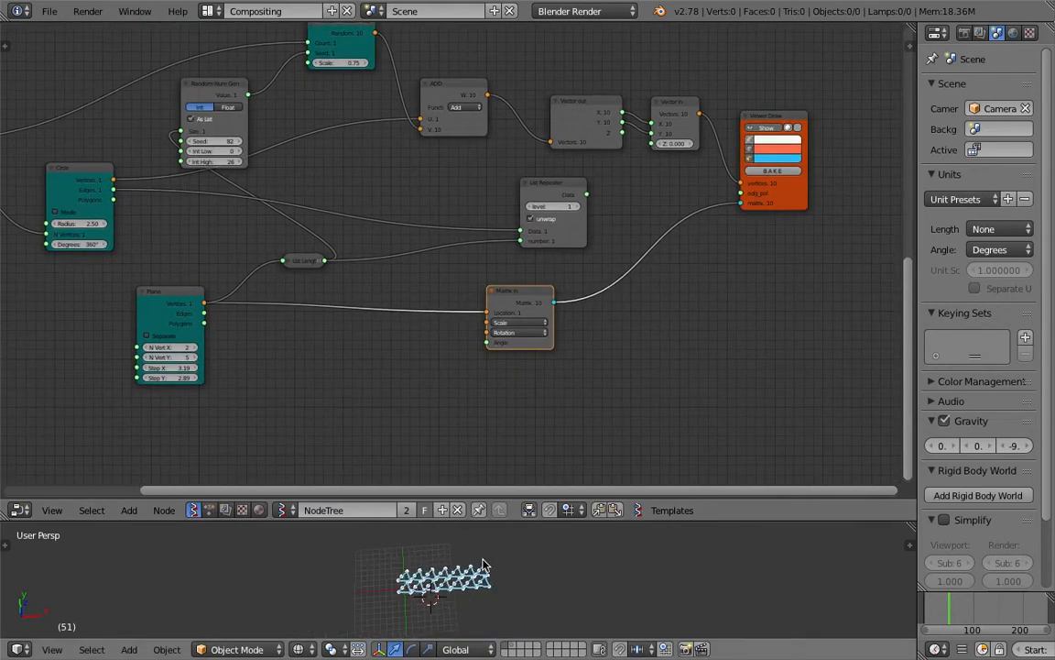
{"action": "mouse_move", "coordinate": [112, 178]}
{"action": "left_mouse_down"}
{"action": "mouse_move", "coordinate": [723, 205]}
{"action": "mouse_move", "coordinate": [741, 184]}
{"action": "left_mouse_up"}
{"action": "left_click_drag", "start_coordinate": [588, 195], "coordinate": [740, 195]}
{"action": "left_click_drag", "start_coordinate": [561, 184], "coordinate": [573, 185]}
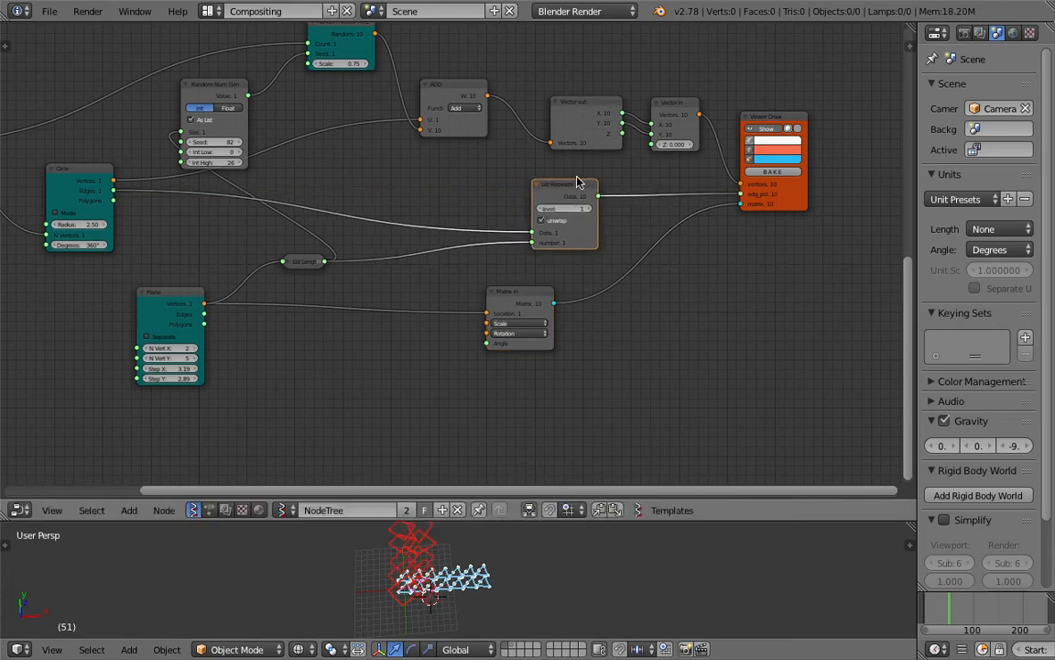
- Spread out the imported Vector out, Vector in, ADD, Viewer Draw and Random Vector MK2 nodes
{"action": "middle_click_drag", "start_coordinate": [577, 121], "coordinate": [586, 169]}
{"action": "left_click_drag", "start_coordinate": [586, 166], "coordinate": [590, 135]}
{"action": "left_click_drag", "start_coordinate": [676, 150], "coordinate": [682, 126]}
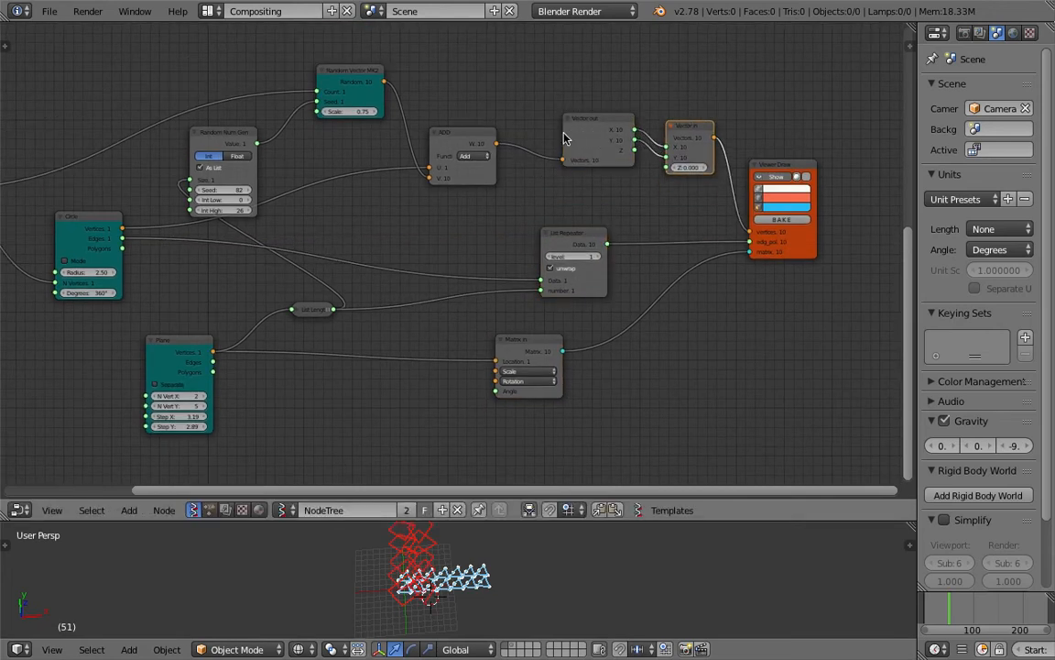
{"action": "left_click_drag", "start_coordinate": [564, 132], "coordinate": [598, 134]}
{"action": "left_click_drag", "start_coordinate": [468, 133], "coordinate": [493, 131]}
{"action": "middle_click_drag", "start_coordinate": [496, 130], "coordinate": [536, 139]}
{"action": "left_click_drag", "start_coordinate": [809, 173], "coordinate": [828, 179]}
{"action": "left_click_drag", "start_coordinate": [360, 77], "coordinate": [381, 79]}
- Compare the original setup's Randomize input vertices node with the imported setup's Random Vector MK2 and ADD chain
{"action": "middle_click_drag", "start_coordinate": [414, 91], "coordinate": [455, 271]}
{"action": "middle_click_drag", "start_coordinate": [414, 220], "coordinate": [328, 222]}
{"action": "left_click_drag", "start_coordinate": [412, 97], "coordinate": [398, 90]}
{"action": "middle_click_drag", "start_coordinate": [498, 404], "coordinate": [460, 376]}
{"action": "left_click", "coordinate": [467, 403]}
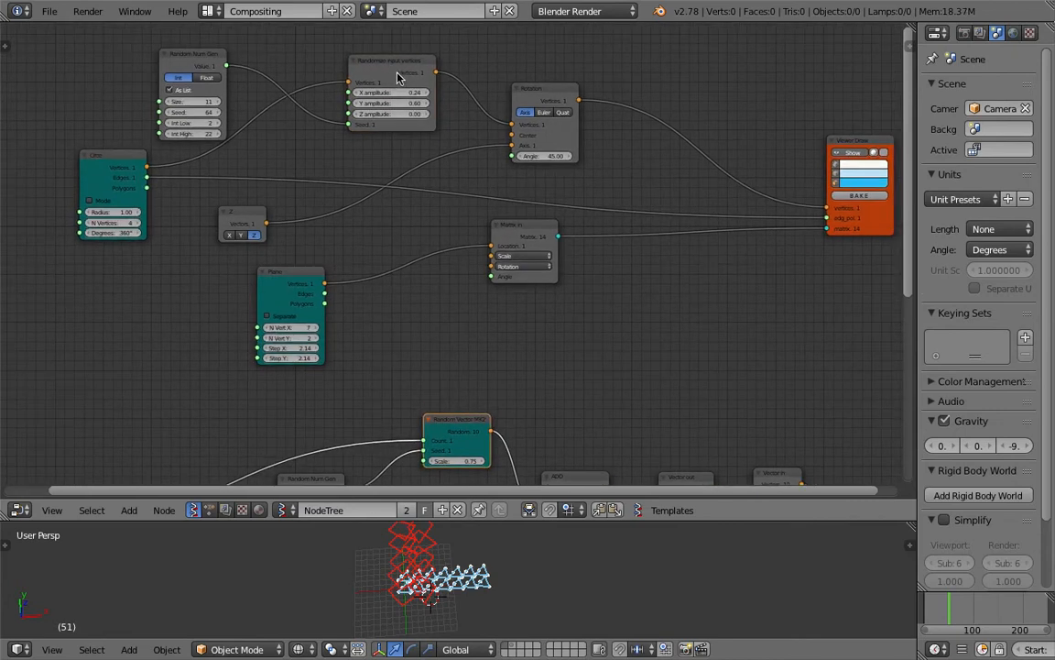
{"action": "scroll", "coordinate": [387, 78], "scroll_direction": "up", "scroll_amount": 2}
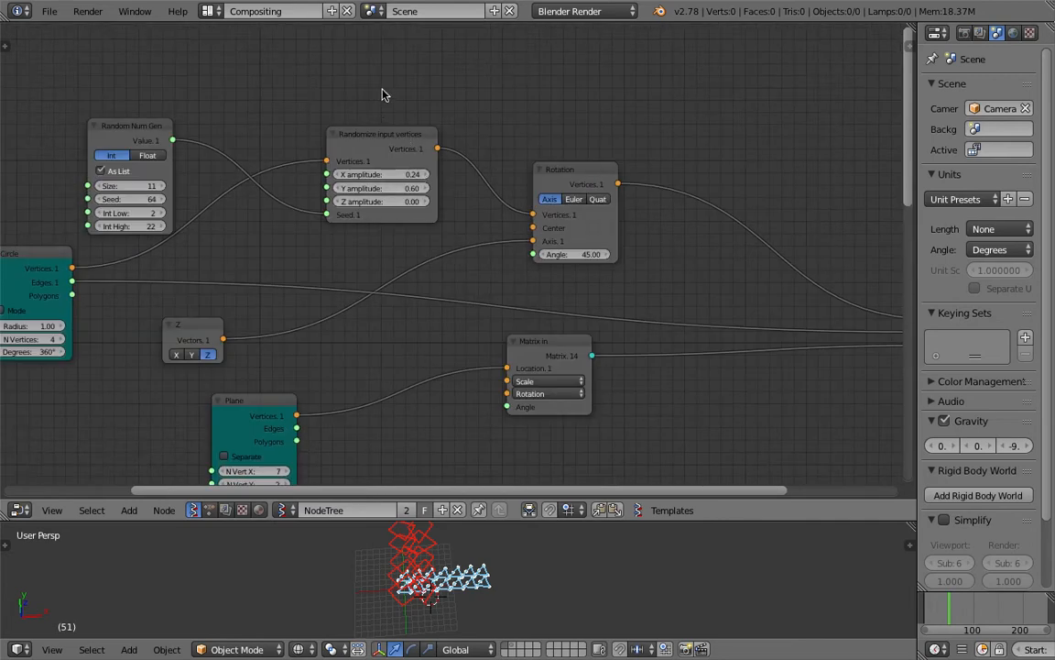
{"action": "scroll", "coordinate": [454, 190], "scroll_direction": "down", "scroll_amount": 2}
{"action": "middle_click_drag", "start_coordinate": [519, 316], "coordinate": [486, 231]}
{"action": "scroll", "coordinate": [487, 235], "scroll_direction": "down", "scroll_amount": 1}
{"action": "middle_click_drag", "start_coordinate": [573, 378], "coordinate": [550, 169]}
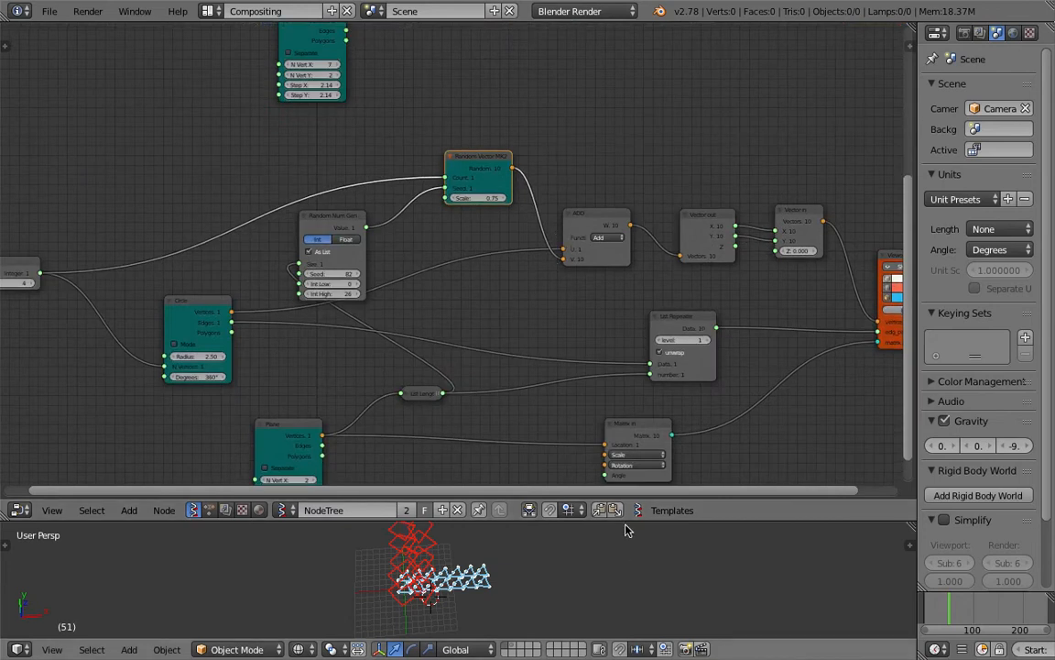
- Enlarge the node editor and reposition the imported Random Vector MK2, Random Num Gen and List Length nodes
{"action": "left_click_drag", "start_coordinate": [624, 520], "coordinate": [627, 601]}
{"action": "left_click_drag", "start_coordinate": [463, 252], "coordinate": [459, 233]}
{"action": "left_click_drag", "start_coordinate": [344, 309], "coordinate": [366, 292]}
{"action": "middle_click_drag", "start_coordinate": [362, 291], "coordinate": [393, 269]}
{"action": "left_click_drag", "start_coordinate": [448, 461], "coordinate": [390, 465]}
{"action": "left_click_drag", "start_coordinate": [374, 278], "coordinate": [407, 287]}
- Delete the original setup's Randomize input vertices node and move its Random Num Gen node aside
{"action": "middle_click_drag", "start_coordinate": [401, 139], "coordinate": [420, 382]}
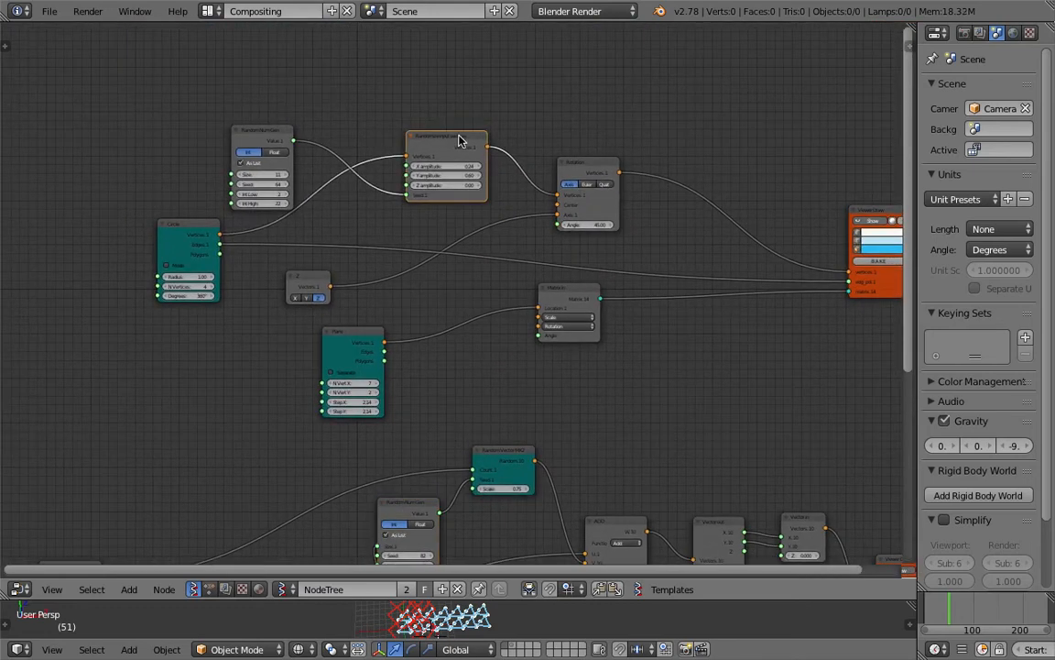
{"action": "left_click", "coordinate": [451, 140]}
{"action": "scroll", "coordinate": [447, 137], "scroll_direction": "up", "scroll_amount": 1}
{"action": "scroll", "coordinate": [449, 105], "scroll_direction": "up", "scroll_amount": 1}
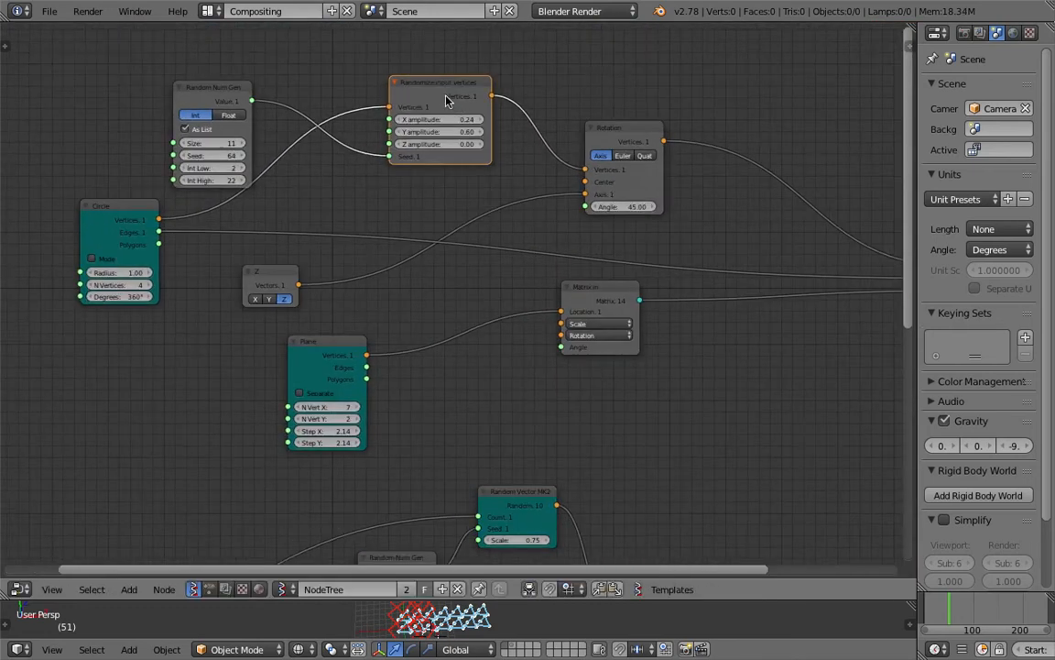
{"action": "key", "text": "x"}
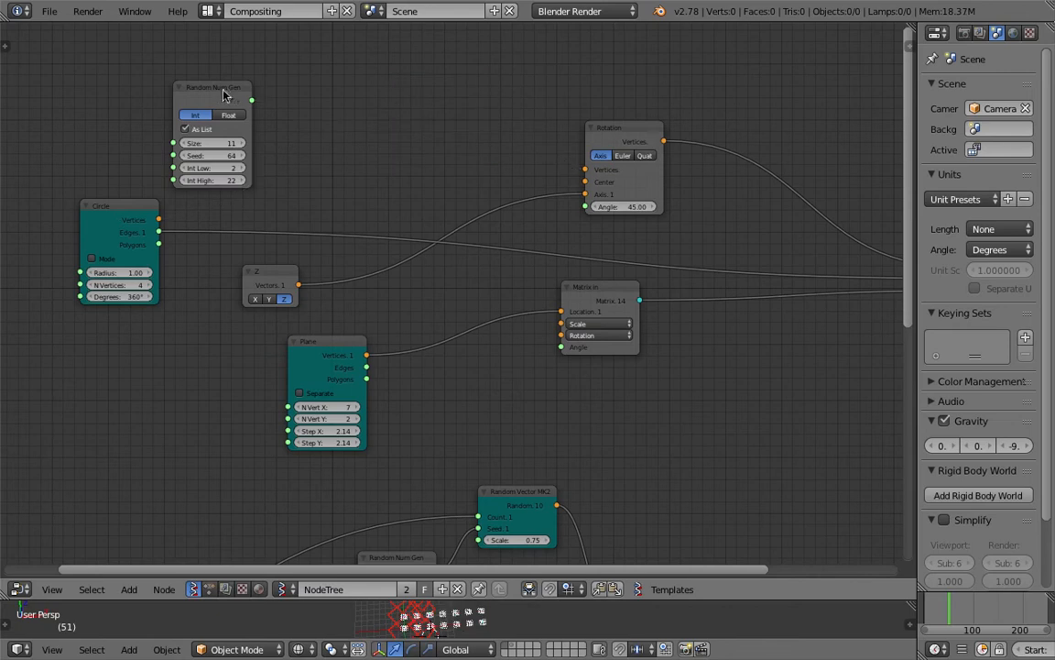
{"action": "left_click_drag", "start_coordinate": [226, 95], "coordinate": [214, 75]}
- Enlarge the 3D viewport and turn off the display of the imported setup's Viewer Draw node
{"action": "left_click_drag", "start_coordinate": [485, 600], "coordinate": [480, 412]}
{"action": "middle_click_drag", "start_coordinate": [752, 335], "coordinate": [425, 222]}
{"action": "middle_click_drag", "start_coordinate": [560, 308], "coordinate": [561, 211]}
{"action": "middle_click_drag", "start_coordinate": [664, 341], "coordinate": [649, 220]}
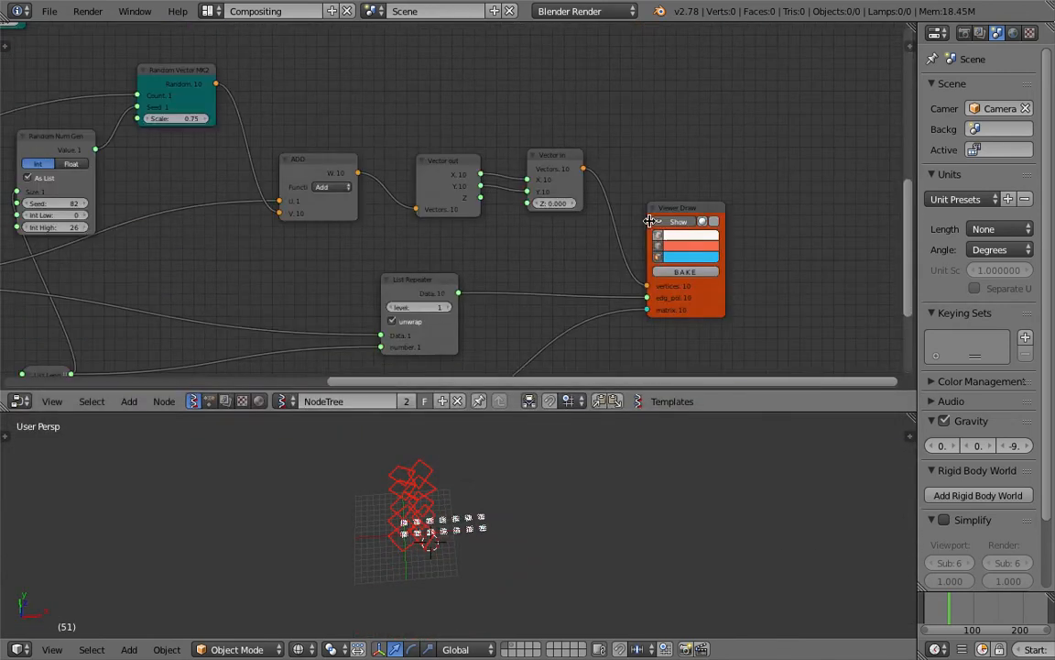
{"action": "left_click", "coordinate": [665, 224]}
{"action": "scroll", "coordinate": [504, 492], "scroll_direction": "up", "scroll_amount": 5}
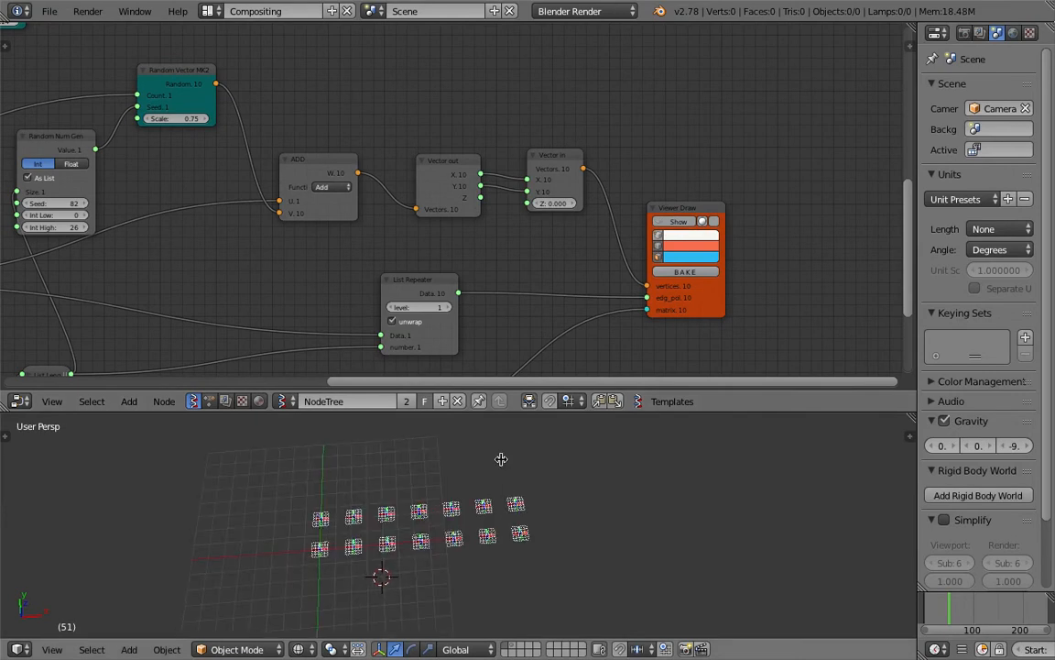
- Reposition the original Rotation node slightly and connect Circle's Vertices directly to its Vertices input
{"action": "middle_click_drag", "start_coordinate": [333, 112], "coordinate": [429, 203]}
{"action": "scroll", "coordinate": [429, 199], "scroll_direction": "down", "scroll_amount": 3}
{"action": "middle_click_drag", "start_coordinate": [425, 148], "coordinate": [501, 276]}
{"action": "middle_click_drag", "start_coordinate": [459, 127], "coordinate": [531, 244]}
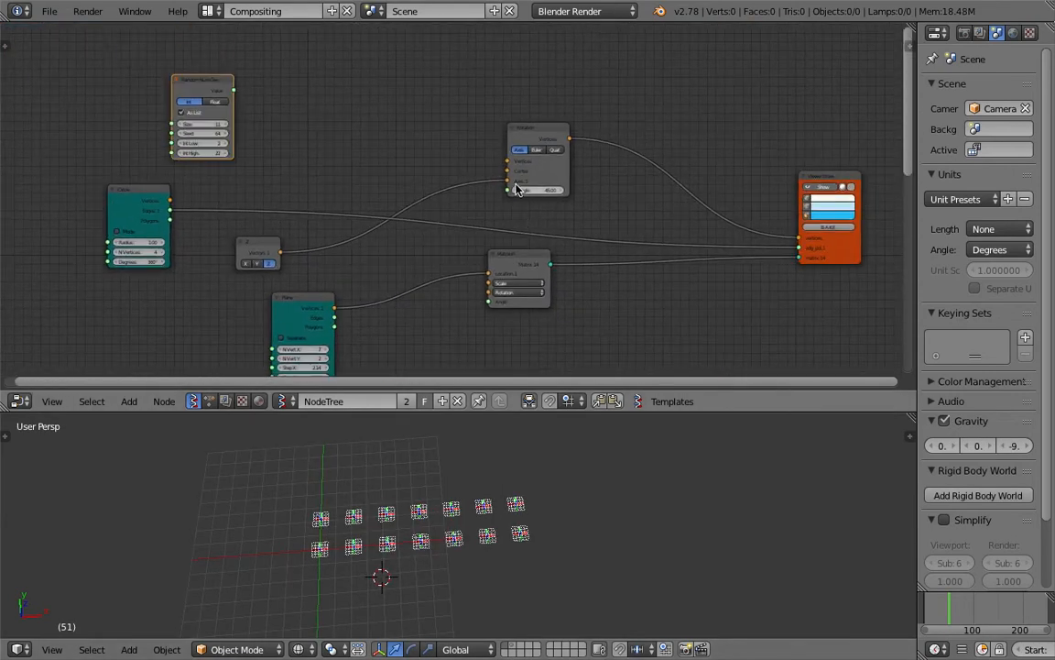
{"action": "scroll", "coordinate": [609, 189], "scroll_direction": "up", "scroll_amount": 2}
{"action": "middle_click_drag", "start_coordinate": [555, 198], "coordinate": [551, 200]}
{"action": "mouse_move", "coordinate": [562, 124]}
{"action": "left_mouse_down"}
{"action": "mouse_move", "coordinate": [590, 117]}
{"action": "mouse_move", "coordinate": [574, 113]}
{"action": "left_mouse_up"}
{"action": "left_click_drag", "start_coordinate": [120, 201], "coordinate": [551, 148]}
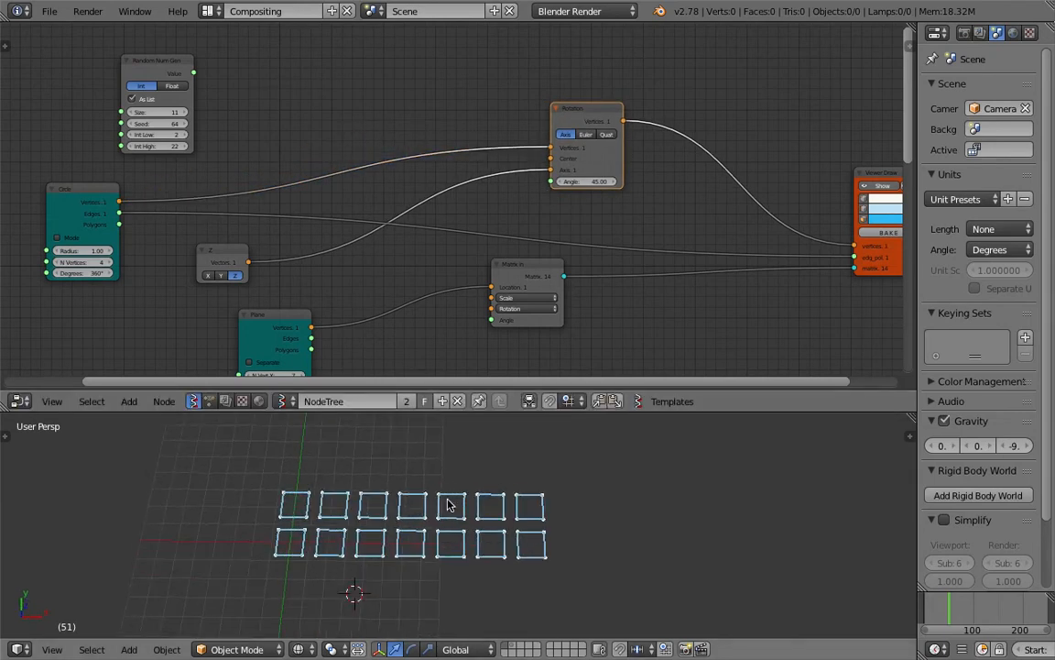
- Add a Vector Math node between the original Circle and Rotation nodes
{"action": "middle_click_drag", "start_coordinate": [356, 71], "coordinate": [376, 84]}
{"action": "key", "text": "shift+a"}
{"action": "left_click", "coordinate": [376, 89]}
{"action": "type", "text": "vector"}
{"action": "key", "text": "Down"}
{"action": "key", "text": "Down"}
{"action": "key", "text": "Down"}
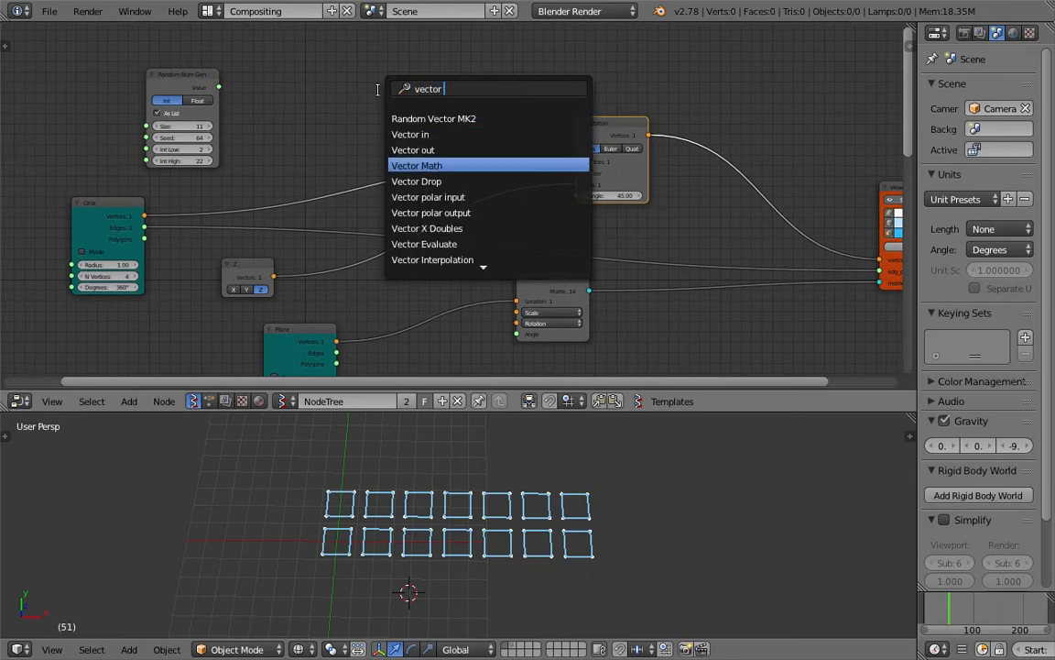
{"action": "key", "text": "Return"}
{"action": "left_click", "coordinate": [379, 95]}
- Set the Vector Math function to Add and connect Circle's Vertices to its V input
{"action": "left_click", "coordinate": [427, 122]}
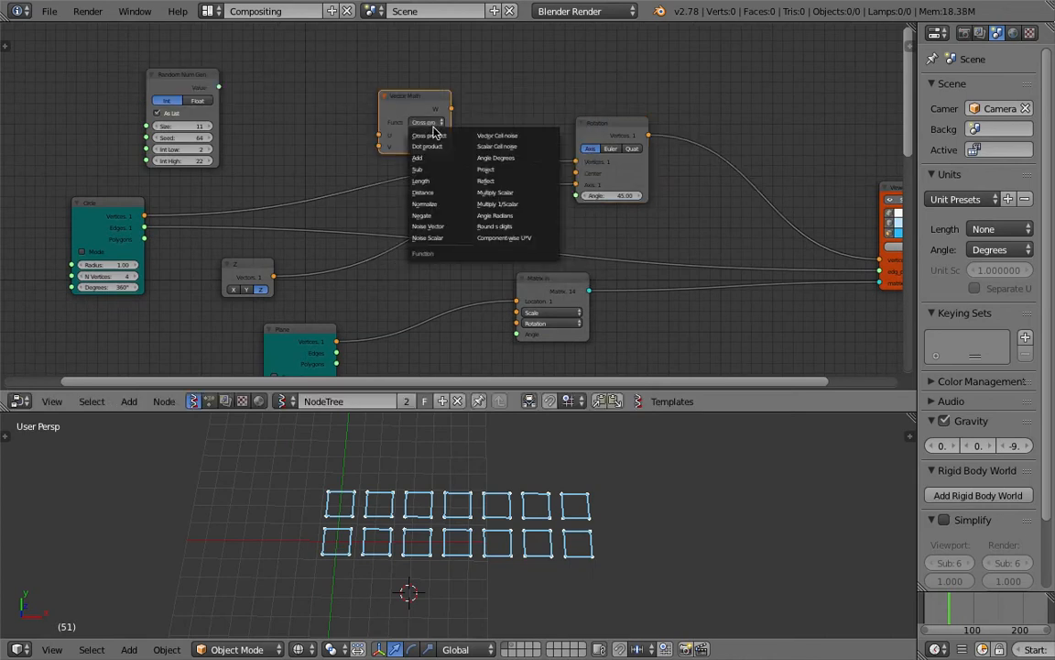
{"action": "left_click", "coordinate": [434, 140]}
{"action": "left_click_drag", "start_coordinate": [412, 140], "coordinate": [463, 125]}
{"action": "left_click_drag", "start_coordinate": [144, 215], "coordinate": [429, 131]}
- Add a Random Vector MK2 node and connect its Random output to the new ADD node's U input
{"action": "key", "text": "shift+a"}
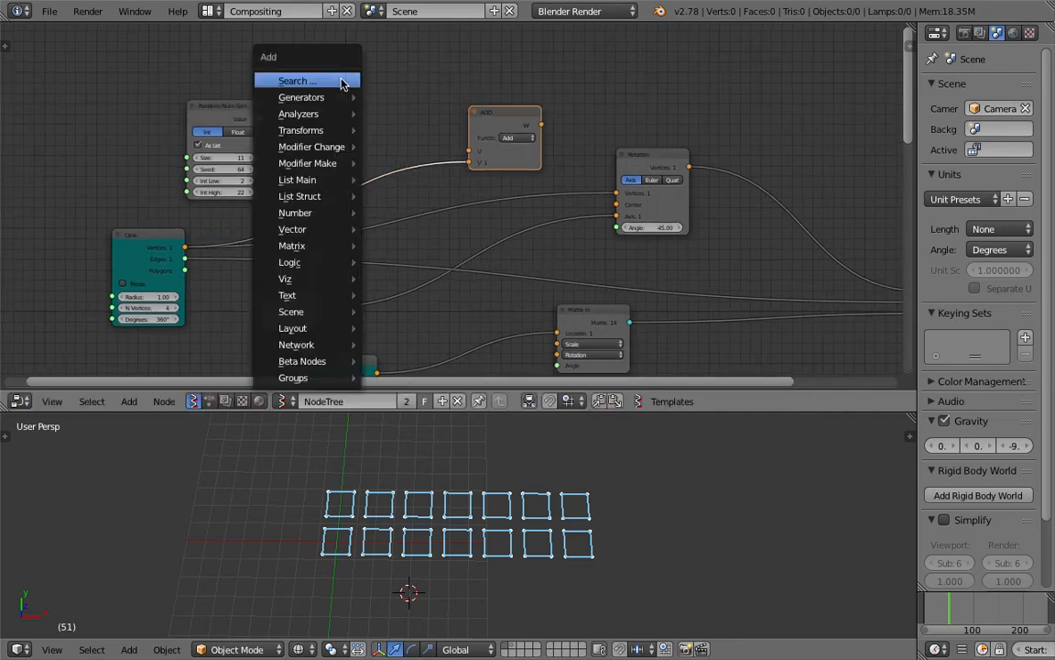
{"action": "left_click", "coordinate": [342, 80]}
{"action": "type", "text": "ra"}
{"action": "key", "text": "Return"}
{"action": "left_click", "coordinate": [401, 82]}
{"action": "scroll", "coordinate": [401, 74], "scroll_direction": "up", "scroll_amount": 3}
{"action": "left_click_drag", "start_coordinate": [401, 69], "coordinate": [474, 138]}
- Connect the new ADD node's W output to Rotation's Vertices input
{"action": "middle_click_drag", "start_coordinate": [497, 141], "coordinate": [373, 105]}
{"action": "left_click_drag", "start_coordinate": [442, 68], "coordinate": [476, 103]}
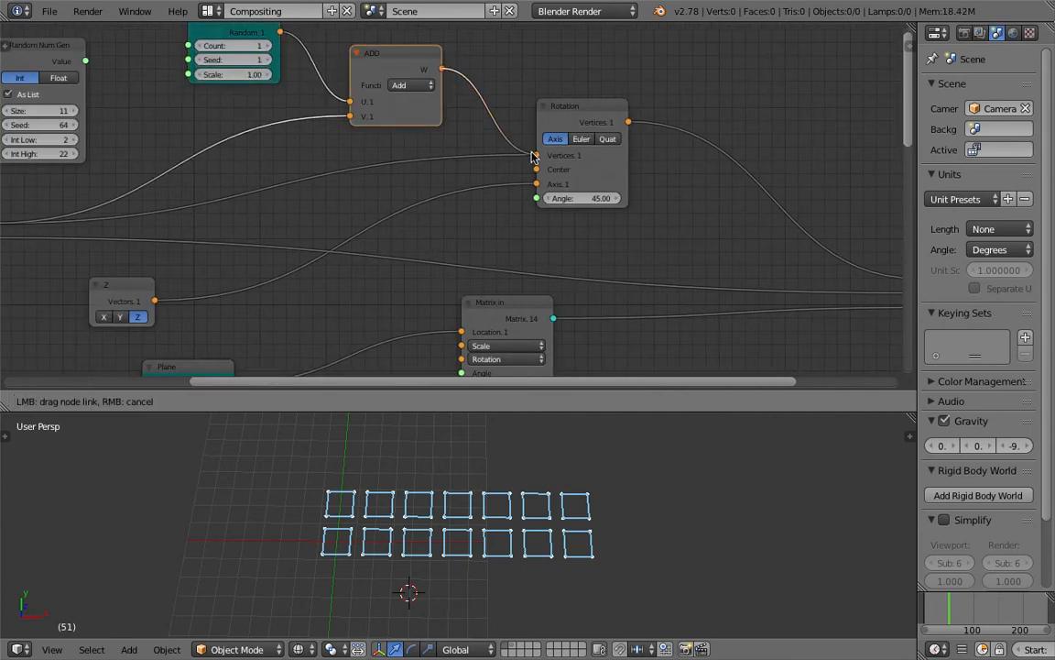
{"action": "left_click_drag", "start_coordinate": [529, 156], "coordinate": [536, 156]}
- Set the new Random Vector MK2 node's Count to 4, Seed to 11 and Scale to 0.2
{"action": "middle_click_drag", "start_coordinate": [370, 201], "coordinate": [411, 234]}
{"action": "left_click", "coordinate": [312, 84]}
{"action": "left_click", "coordinate": [313, 84]}
{"action": "left_click", "coordinate": [313, 84]}
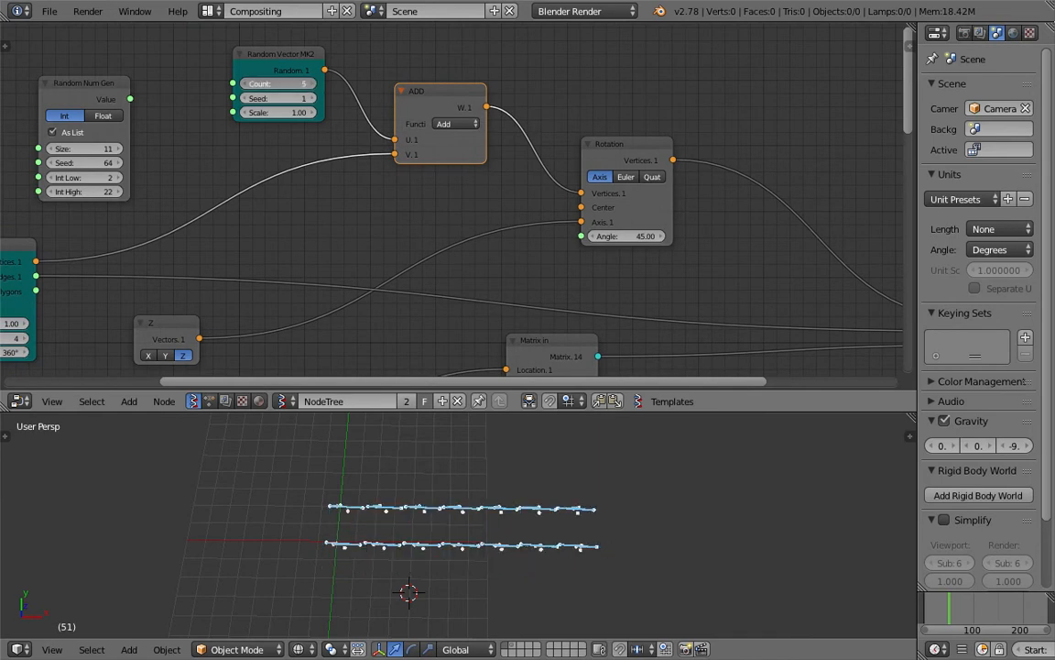
{"action": "left_click_drag", "start_coordinate": [275, 83], "coordinate": [291, 113]}
{"action": "type", "text": "4"}
{"action": "key", "text": "Return"}
{"action": "key", "text": "ctrl+s"}
{"action": "left_click", "coordinate": [289, 99]}
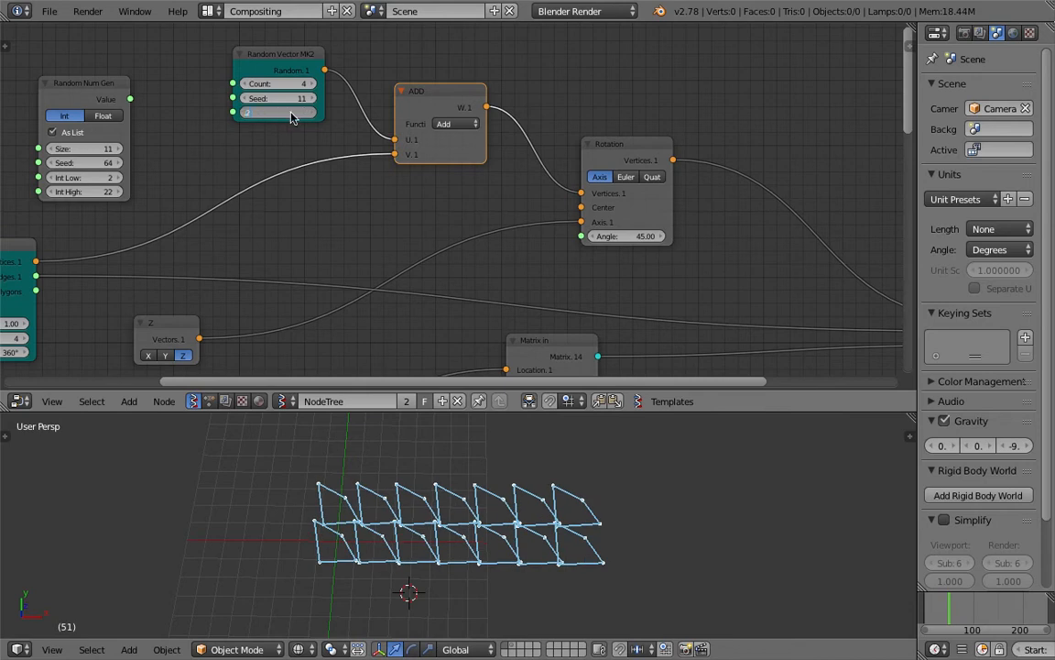
{"action": "type", "text": "0.2"}
{"action": "key", "text": "Return"}
- Change the new Random Vector MK2 node's Seed to 100 and Count to 56, and inspect the resulting shapes up close
{"action": "mouse_move", "coordinate": [294, 98]}
{"action": "left_mouse_down"}
{"action": "mouse_move", "coordinate": [324, 98]}
{"action": "mouse_move", "coordinate": [281, 98]}
{"action": "mouse_move", "coordinate": [309, 98]}
{"action": "mouse_move", "coordinate": [284, 83]}
{"action": "mouse_move", "coordinate": [302, 83]}
{"action": "left_mouse_up"}
{"action": "scroll", "coordinate": [518, 584], "scroll_direction": "up", "scroll_amount": 1}
{"action": "scroll", "coordinate": [496, 515], "scroll_direction": "up", "scroll_amount": 1}
{"action": "scroll", "coordinate": [454, 498], "scroll_direction": "up", "scroll_amount": 4}
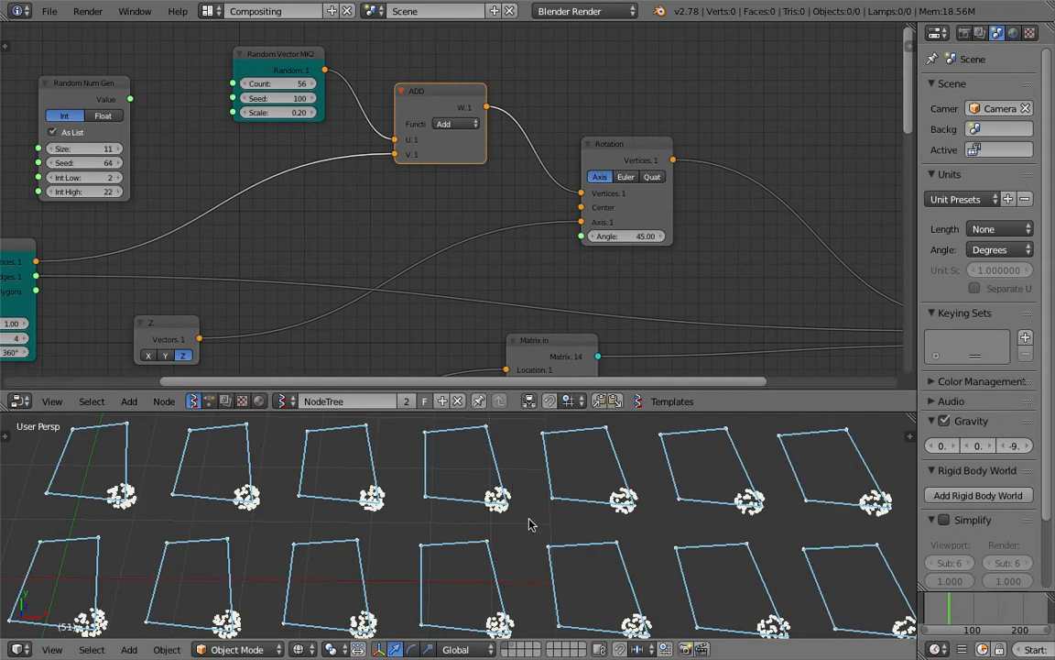
- Undo the last Count change on the new Random Vector MK2 node and save over random_square_grid_002.blend
{"action": "key", "text": "ctrl+s"}
{"action": "key", "text": "ctrl+z"}
{"action": "key", "text": "ctrl+s"}
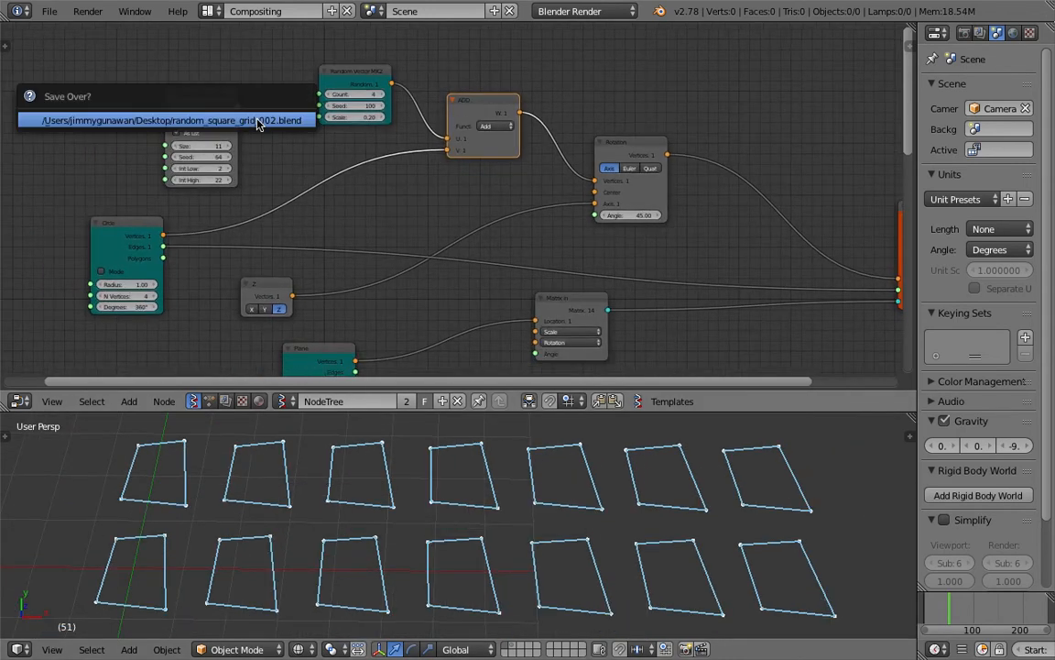
- Place Random Num Gen beside the new Random Vector MK2 node and connect its Value output to the Seed input
{"action": "left_click_drag", "start_coordinate": [357, 108], "coordinate": [354, 106]}
{"action": "scroll", "coordinate": [209, 95], "scroll_direction": "up", "scroll_amount": 2}
{"action": "left_click_drag", "start_coordinate": [188, 82], "coordinate": [233, 69]}
{"action": "scroll", "coordinate": [185, 79], "scroll_direction": "up", "scroll_amount": 1}
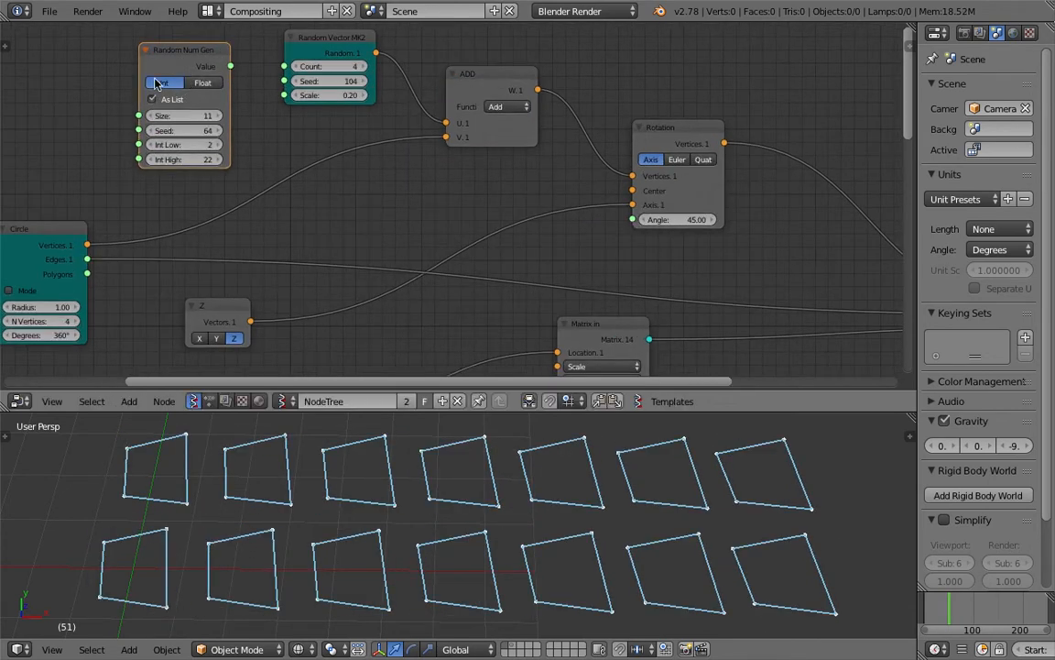
{"action": "left_click_drag", "start_coordinate": [143, 74], "coordinate": [109, 74]}
{"action": "left_click_drag", "start_coordinate": [232, 68], "coordinate": [284, 80]}
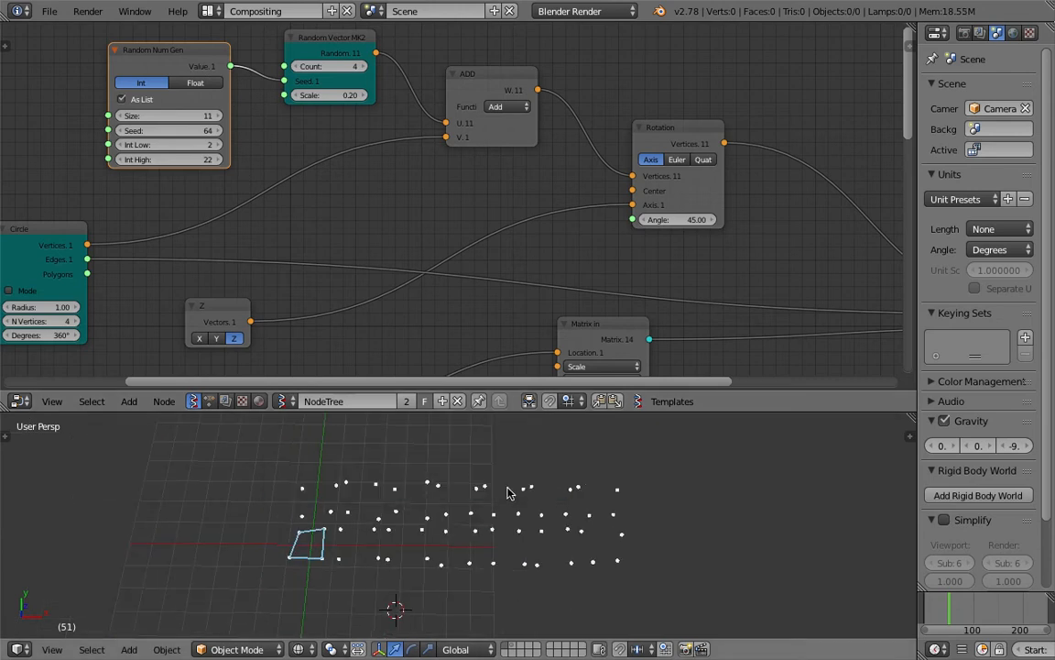
{"action": "scroll", "coordinate": [510, 493], "scroll_direction": "up", "scroll_amount": 1}
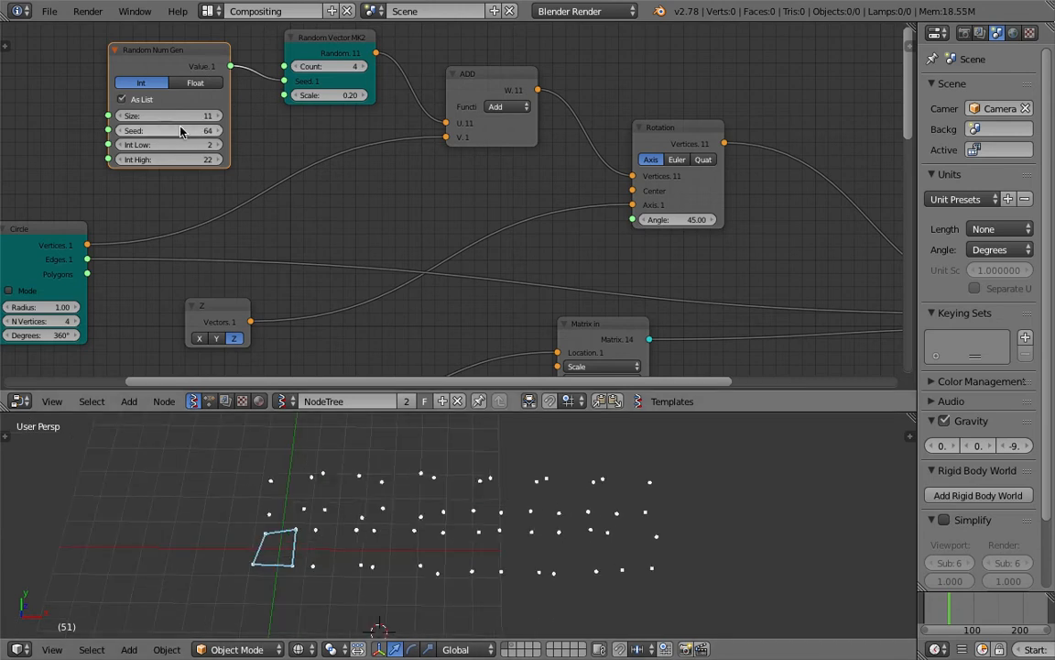
- Set Random Num Gen's Size to 16 and spread out the Matrix in and Viewer Draw nodes
{"action": "mouse_move", "coordinate": [177, 117]}
{"action": "left_mouse_down"}
{"action": "mouse_move", "coordinate": [209, 117]}
{"action": "mouse_move", "coordinate": [147, 116]}
{"action": "mouse_move", "coordinate": [187, 116]}
{"action": "left_mouse_up"}
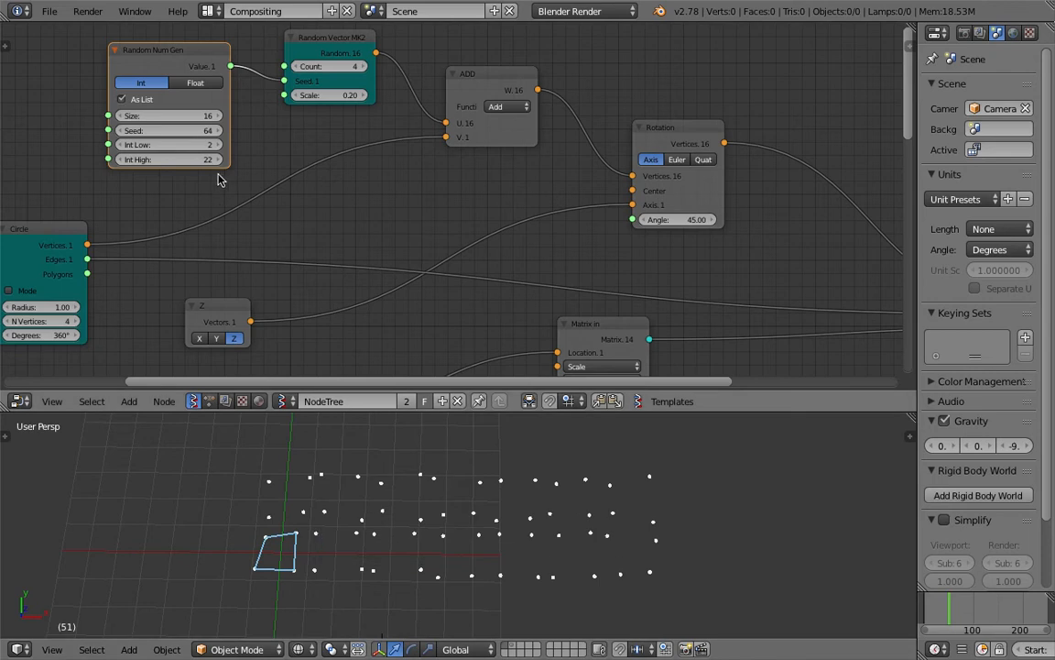
{"action": "scroll", "coordinate": [320, 202], "scroll_direction": "down", "scroll_amount": 2}
{"action": "middle_click_drag", "start_coordinate": [311, 189], "coordinate": [267, 162]}
{"action": "scroll", "coordinate": [553, 280], "scroll_direction": "down", "scroll_amount": 1}
{"action": "left_click_drag", "start_coordinate": [548, 257], "coordinate": [466, 318]}
{"action": "middle_click_drag", "start_coordinate": [847, 144], "coordinate": [769, 136]}
{"action": "left_click_drag", "start_coordinate": [833, 154], "coordinate": [884, 150]}
{"action": "middle_click_drag", "start_coordinate": [600, 179], "coordinate": [605, 157]}
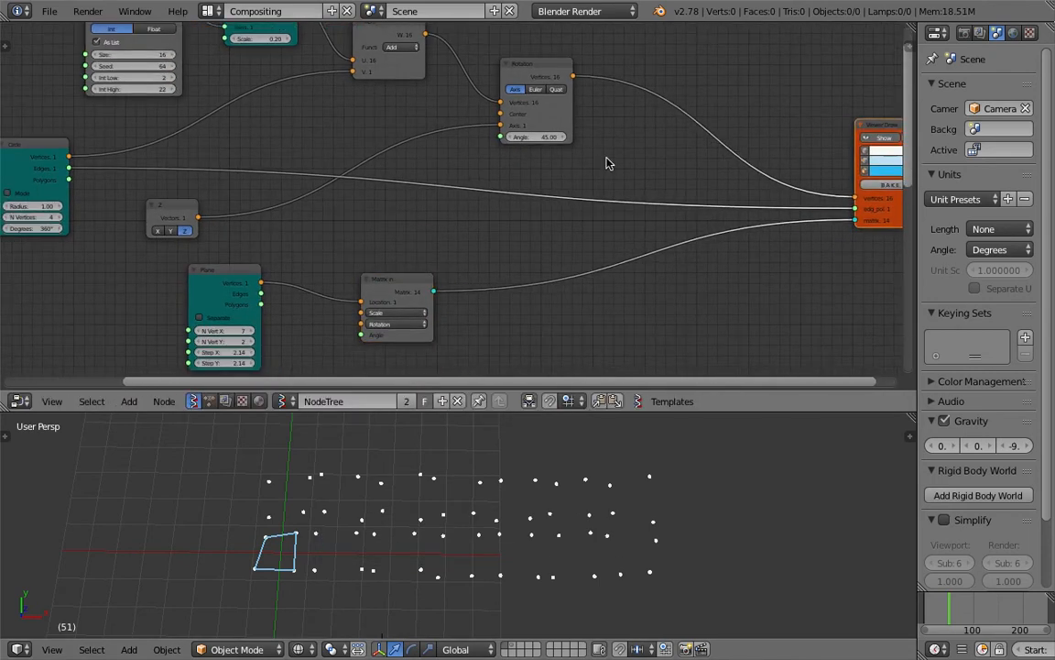
- Insert a List Repeater node into the link between Circle's Edges output and Viewer Draw's edg_pol input
{"action": "middle_click_drag", "start_coordinate": [753, 87], "coordinate": [725, 95]}
{"action": "key", "text": "ctrl+space"}
{"action": "type", "text": "list"}
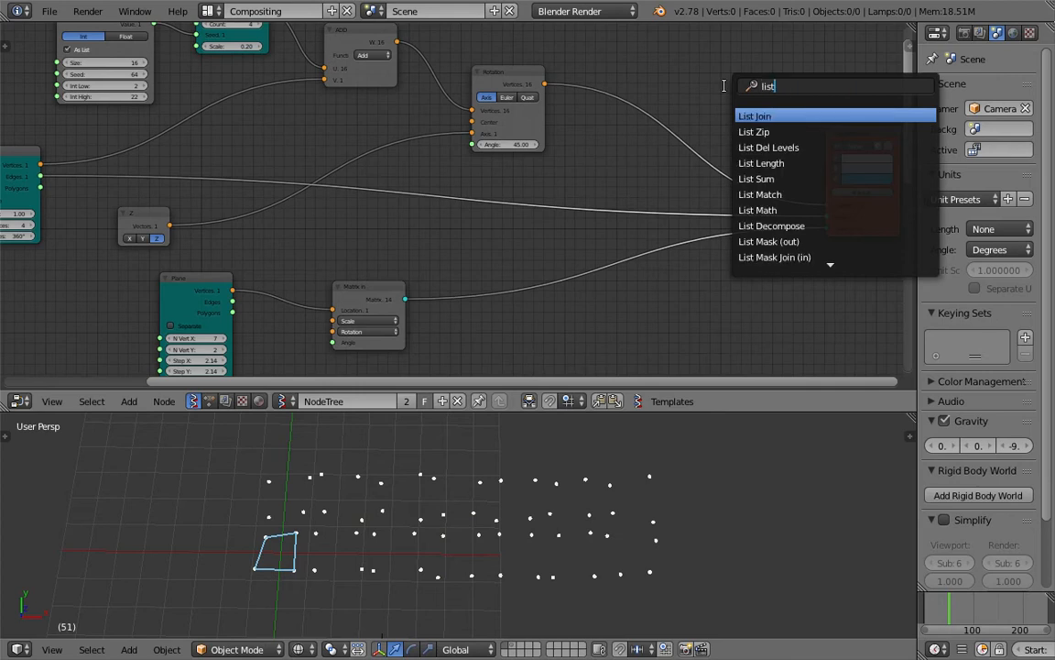
{"action": "type", "text": " ed"}
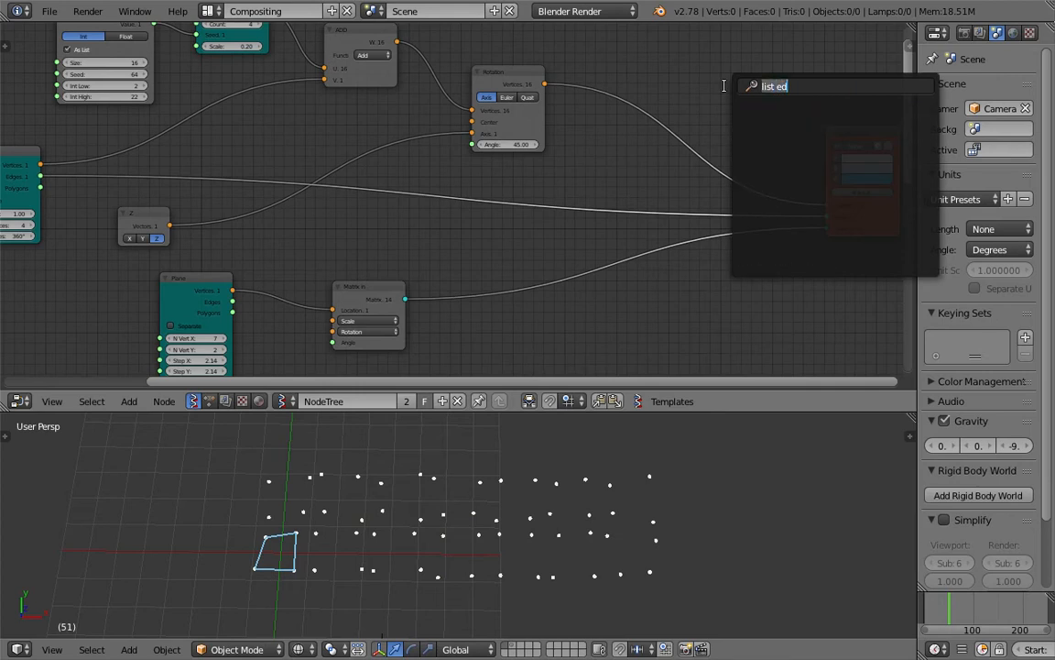
{"action": "type", "text": "list reo"}
{"action": "key", "text": "BackSpace"}
{"action": "key", "text": "BackSpace"}
{"action": "key", "text": "Return"}
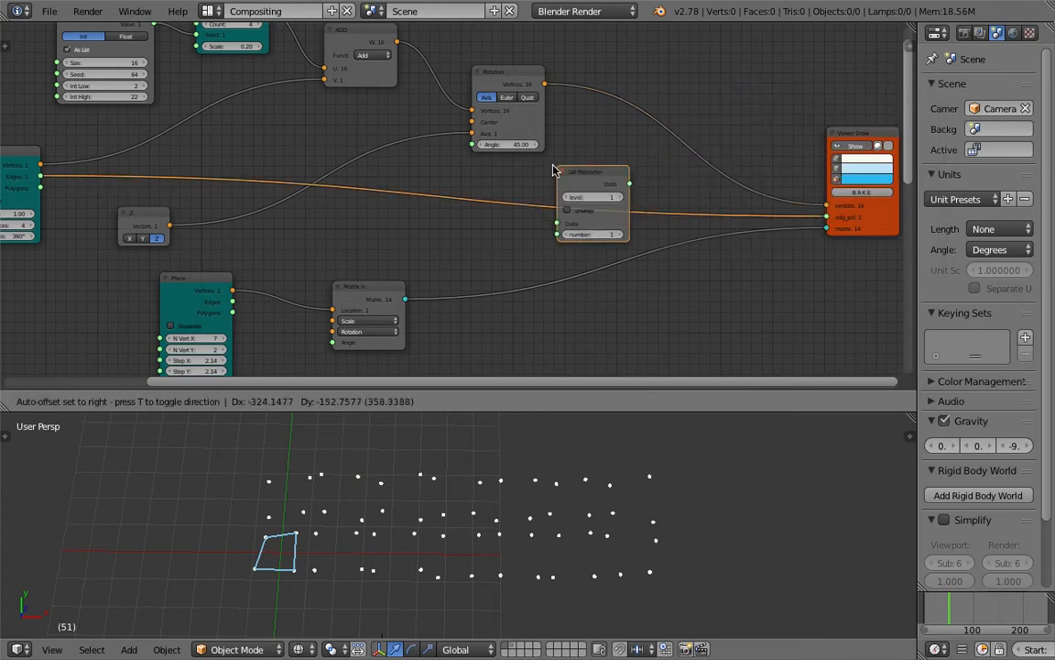
{"action": "left_click", "coordinate": [520, 174]}
{"action": "scroll", "coordinate": [519, 175], "scroll_direction": "down", "scroll_amount": 2}
{"action": "left_click", "coordinate": [88, 172]}
{"action": "scroll", "coordinate": [90, 180], "scroll_direction": "up", "scroll_amount": 3}
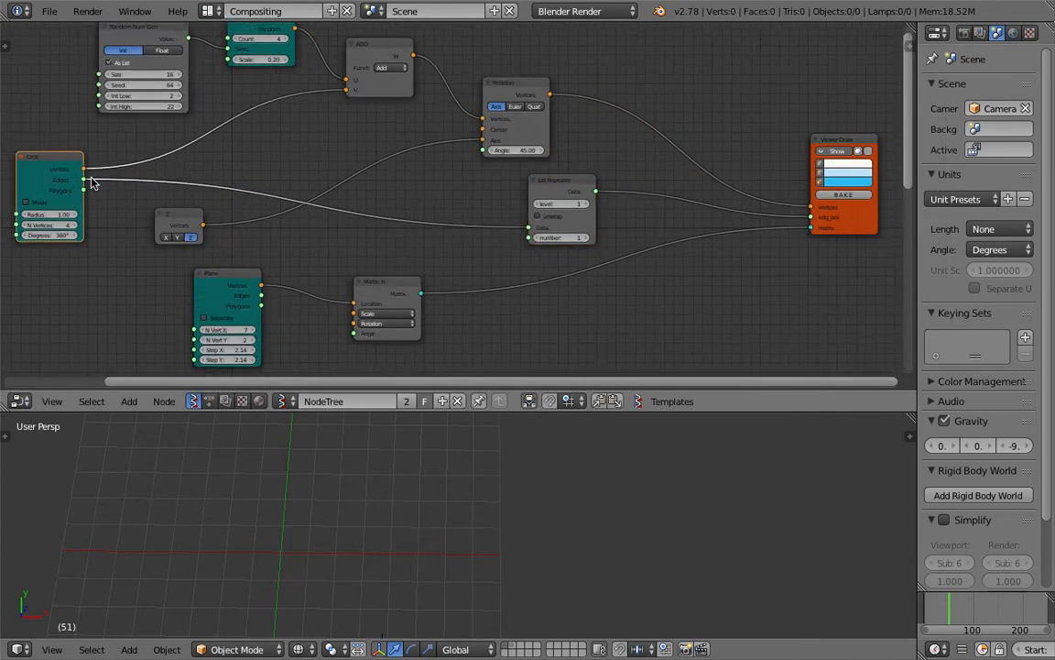
{"action": "middle_click_drag", "start_coordinate": [91, 182], "coordinate": [137, 181]}
{"action": "scroll", "coordinate": [136, 180], "scroll_direction": "down", "scroll_amount": 2}
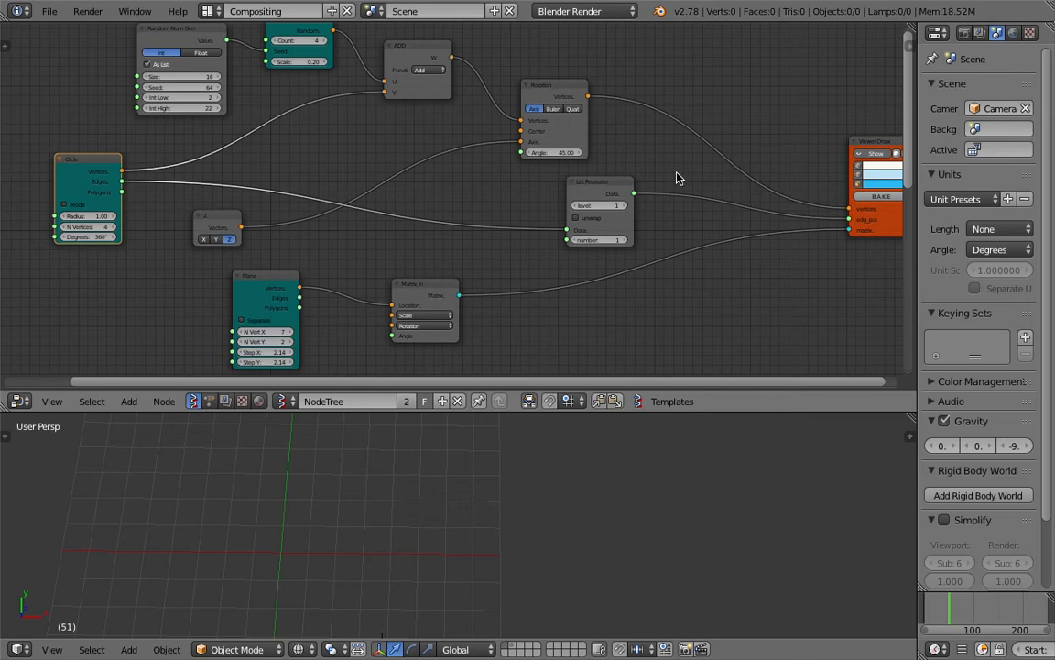
- Reposition the List Repeater node slightly and raise its number to 14
{"action": "left_click_drag", "start_coordinate": [614, 188], "coordinate": [623, 177]}
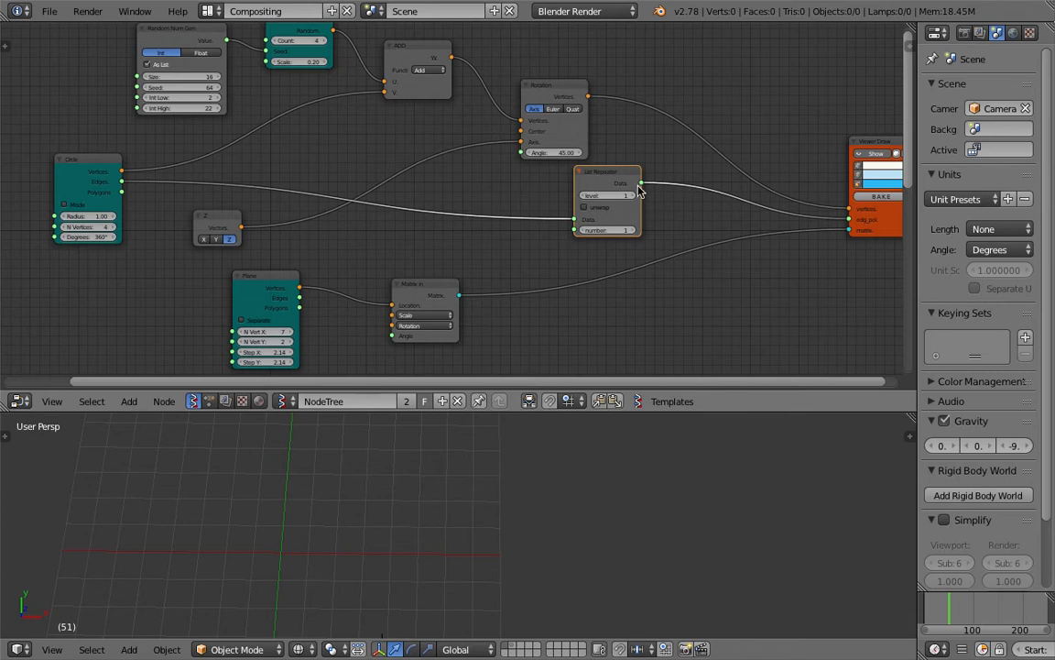
{"action": "scroll", "coordinate": [600, 183], "scroll_direction": "up", "scroll_amount": 1}
{"action": "left_click", "coordinate": [641, 240]}
{"action": "left_click", "coordinate": [640, 240]}
{"action": "left_click", "coordinate": [641, 241]}
{"action": "double_click", "coordinate": [640, 240]}
{"action": "double_click", "coordinate": [640, 240]}
{"action": "left_click", "coordinate": [640, 240]}
{"action": "double_click", "coordinate": [641, 240]}
{"action": "left_click", "coordinate": [641, 240]}
{"action": "left_click", "coordinate": [641, 240]}
{"action": "left_click", "coordinate": [640, 240]}
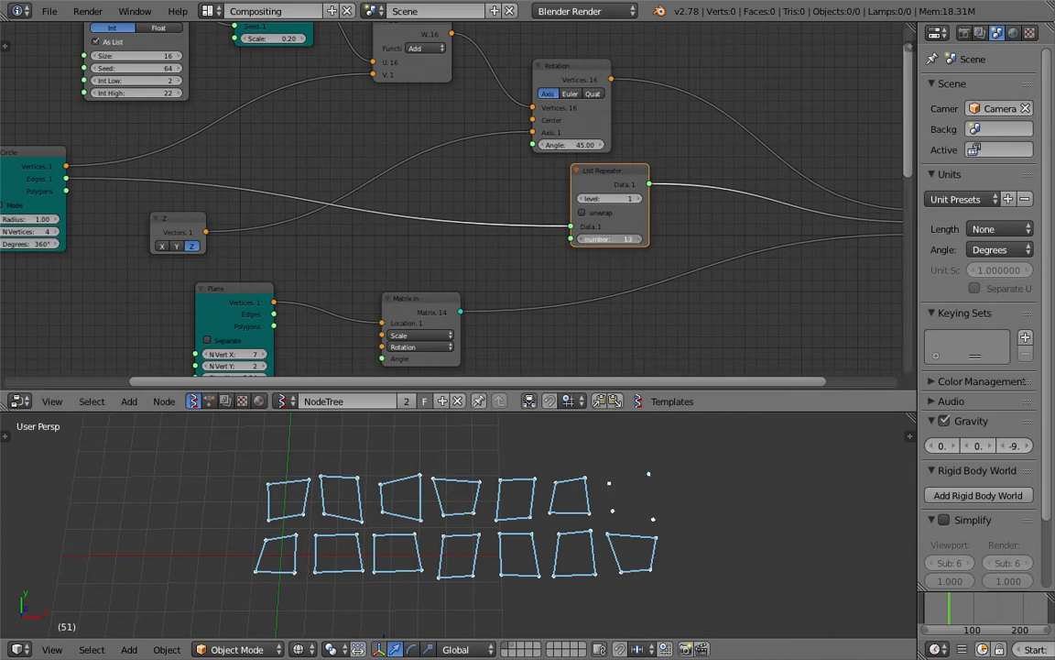
- Rearrange the Matrix in and Plane nodes to make space between them and save the file
{"action": "scroll", "coordinate": [447, 228], "scroll_direction": "down", "scroll_amount": 1}
{"action": "left_click_drag", "start_coordinate": [306, 259], "coordinate": [335, 313]}
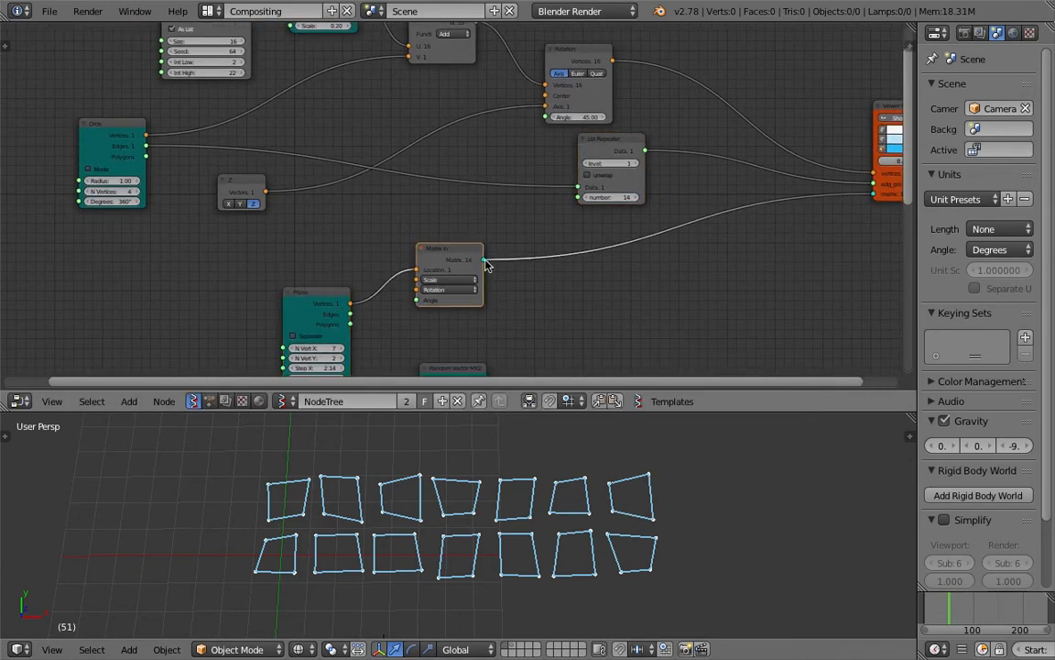
{"action": "key", "text": "ctrl+s"}
{"action": "left_click", "coordinate": [303, 259]}
{"action": "scroll", "coordinate": [311, 275], "scroll_direction": "up", "scroll_amount": 2}
{"action": "left_click_drag", "start_coordinate": [339, 271], "coordinate": [165, 262]}
{"action": "scroll", "coordinate": [273, 255], "scroll_direction": "up", "scroll_amount": 1}
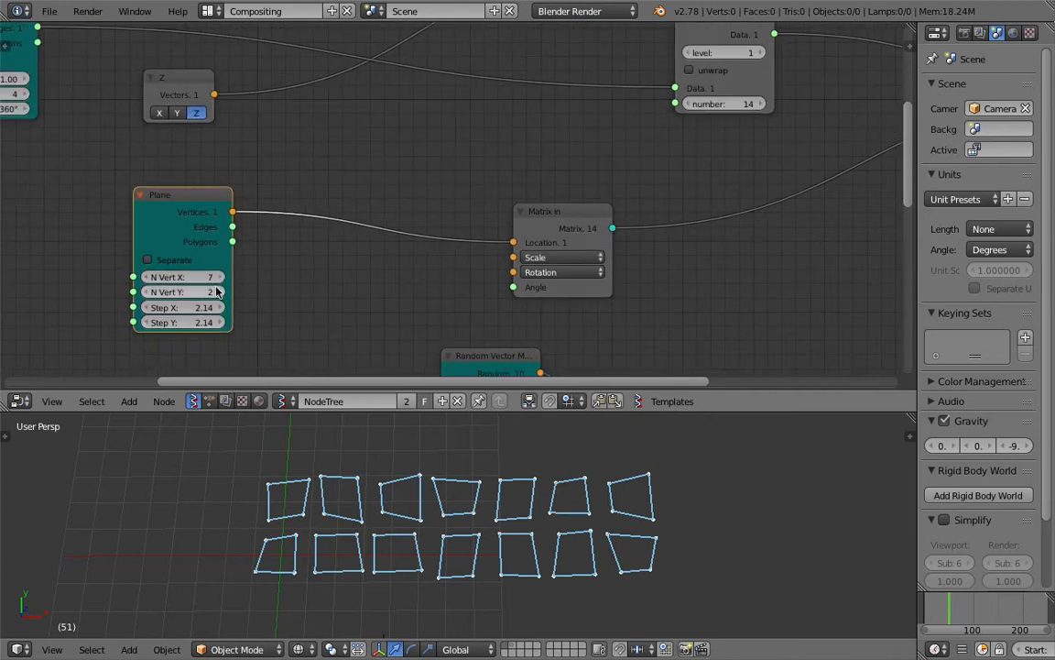
- Add a List Length node above the Plane node and connect Plane's Vertices output to its Data input
{"action": "scroll", "coordinate": [266, 247], "scroll_direction": "up", "scroll_amount": 1, "text": "shift"}
{"action": "scroll", "coordinate": [284, 327], "scroll_direction": "down", "scroll_amount": 1}
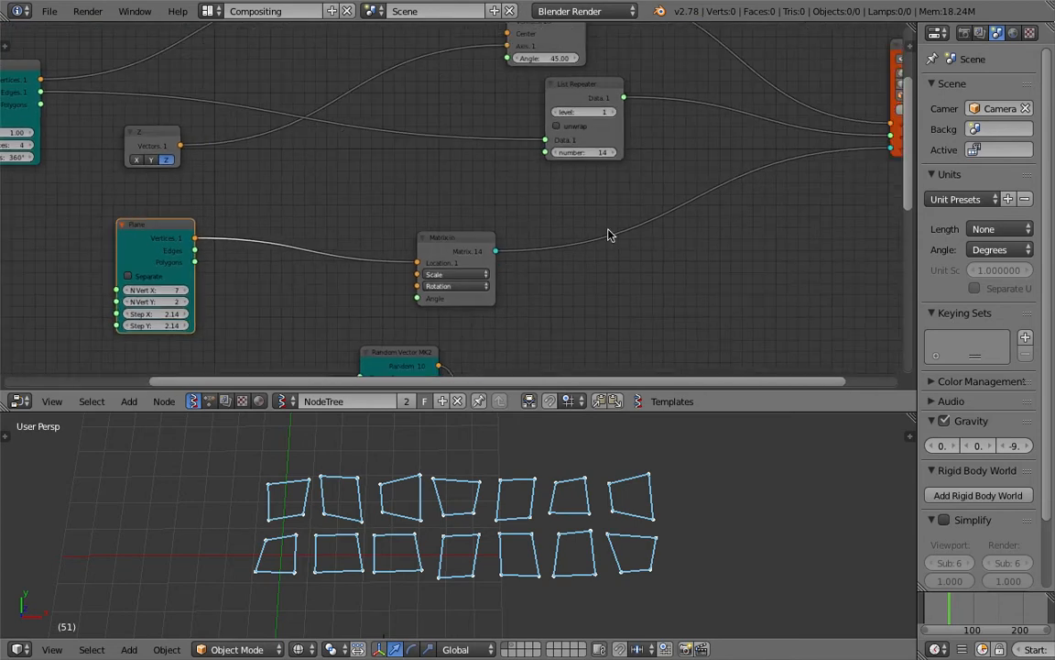
{"action": "scroll", "coordinate": [864, 166], "scroll_direction": "down", "scroll_amount": 2, "text": "ctrl"}
{"action": "middle_click_drag", "start_coordinate": [508, 223], "coordinate": [608, 203]}
{"action": "scroll", "coordinate": [607, 202], "scroll_direction": "up", "scroll_amount": 1}
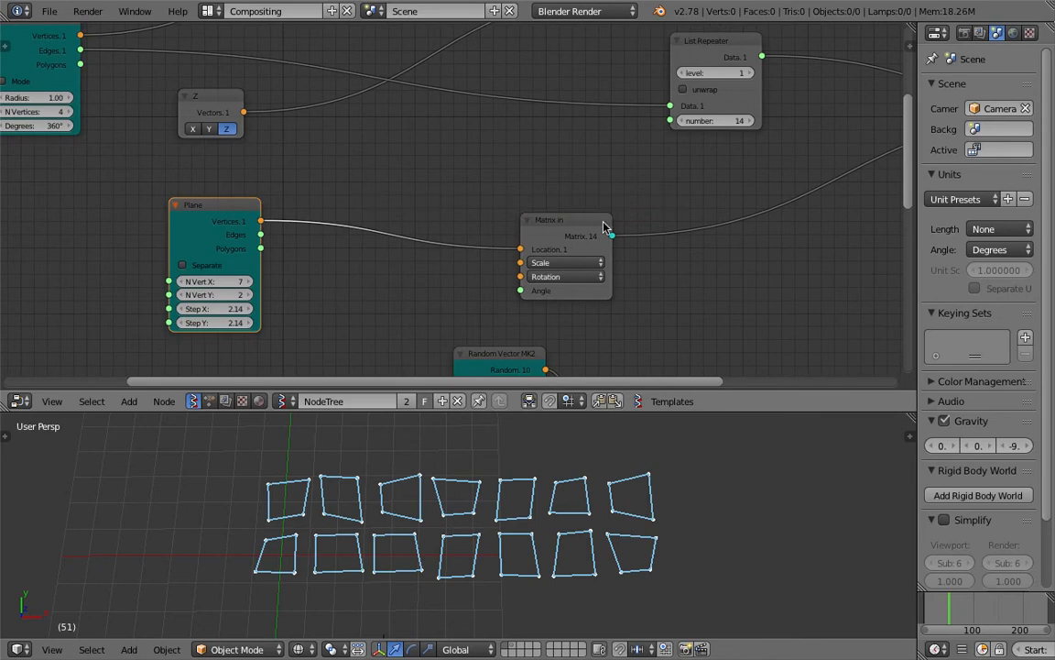
{"action": "key", "text": "space"}
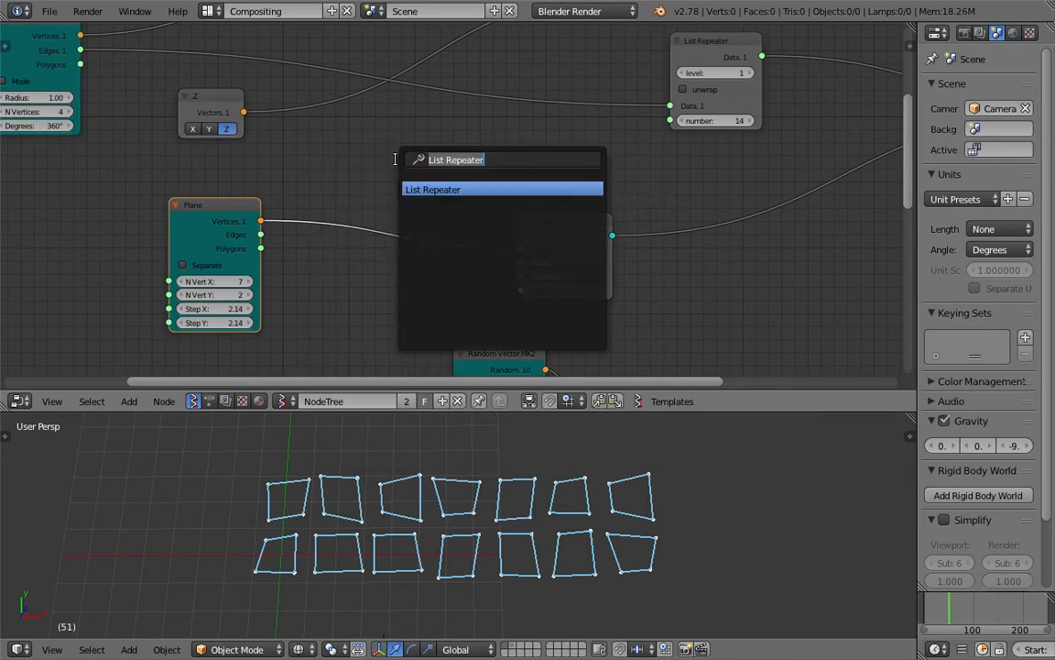
{"action": "type", "text": "list len"}
{"action": "key", "text": "Return"}
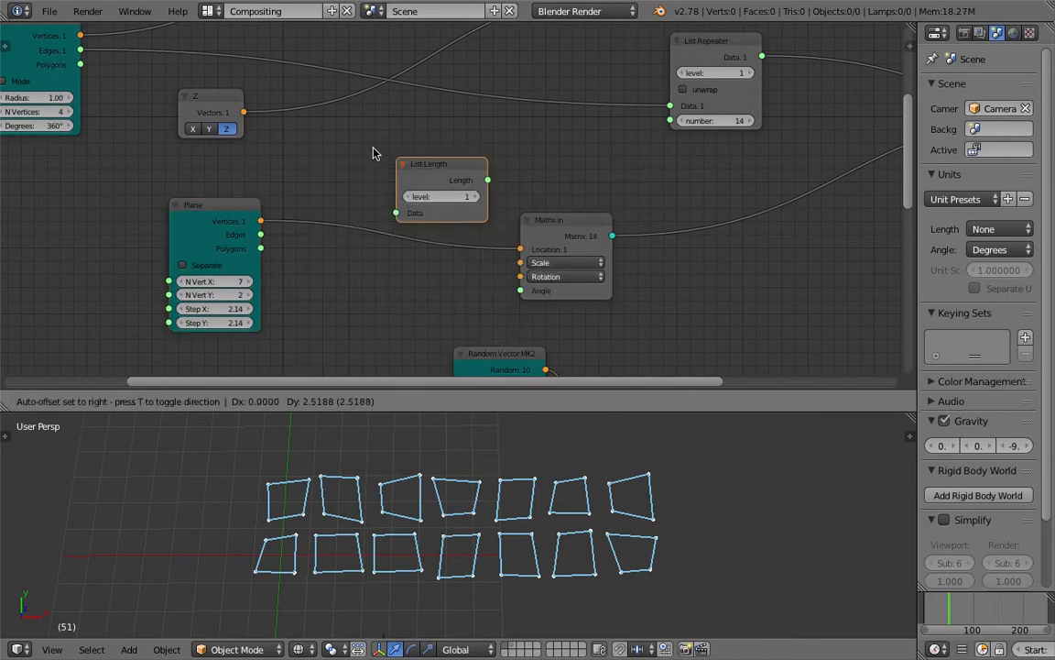
{"action": "left_click", "coordinate": [307, 134]}
{"action": "left_click_drag", "start_coordinate": [260, 221], "coordinate": [328, 193]}
- Check the List Length output with a temporary Stethoscope node and delete that node
{"action": "key", "text": "space"}
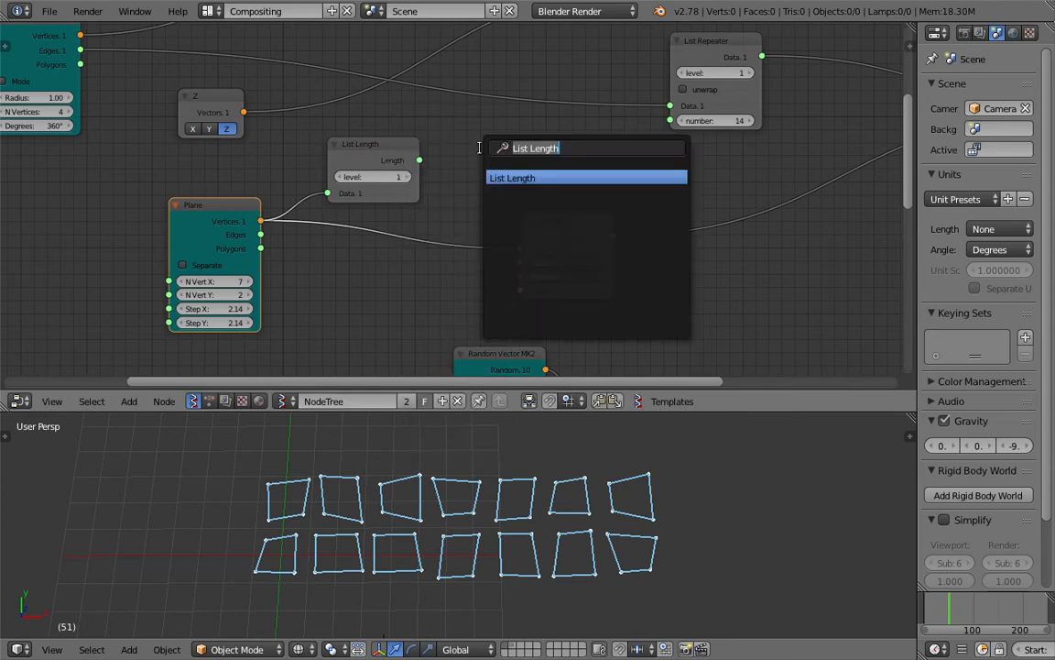
{"action": "type", "text": "destet"}
{"action": "key", "text": "Return"}
{"action": "left_click", "coordinate": [486, 151]}
{"action": "left_click_drag", "start_coordinate": [417, 162], "coordinate": [481, 186]}
{"action": "scroll", "coordinate": [639, 168], "scroll_direction": "up", "scroll_amount": 2}
{"action": "key", "text": "Delete"}
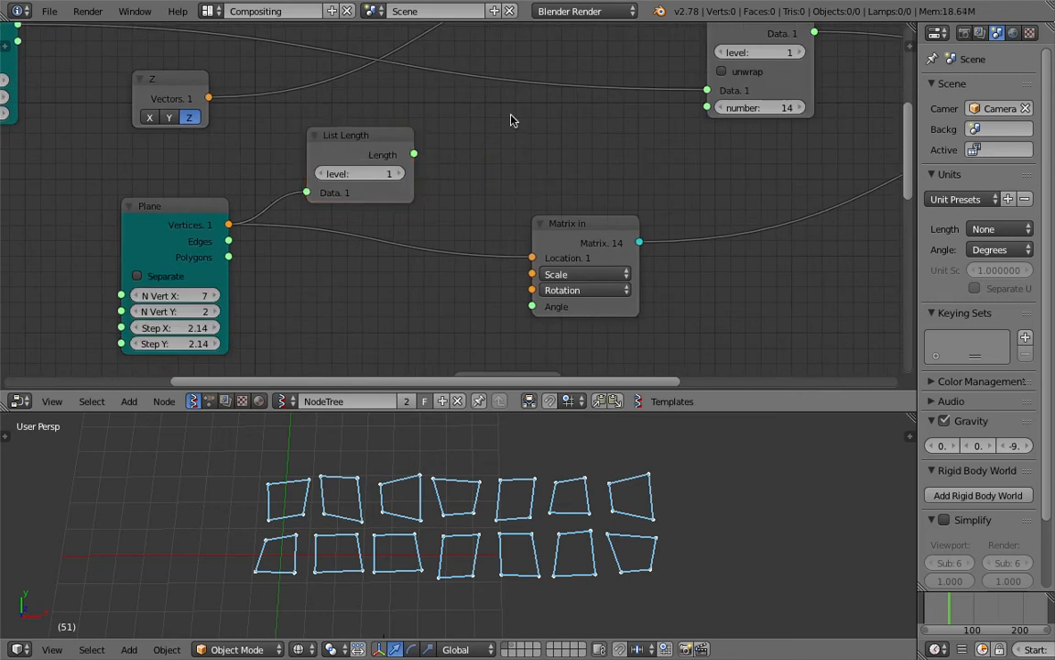
- Collapse the List Length node and connect its output to List Repeater's number input
{"action": "middle_click_drag", "start_coordinate": [511, 118], "coordinate": [501, 224]}
{"action": "left_click", "coordinate": [319, 240]}
{"action": "key", "text": "h"}
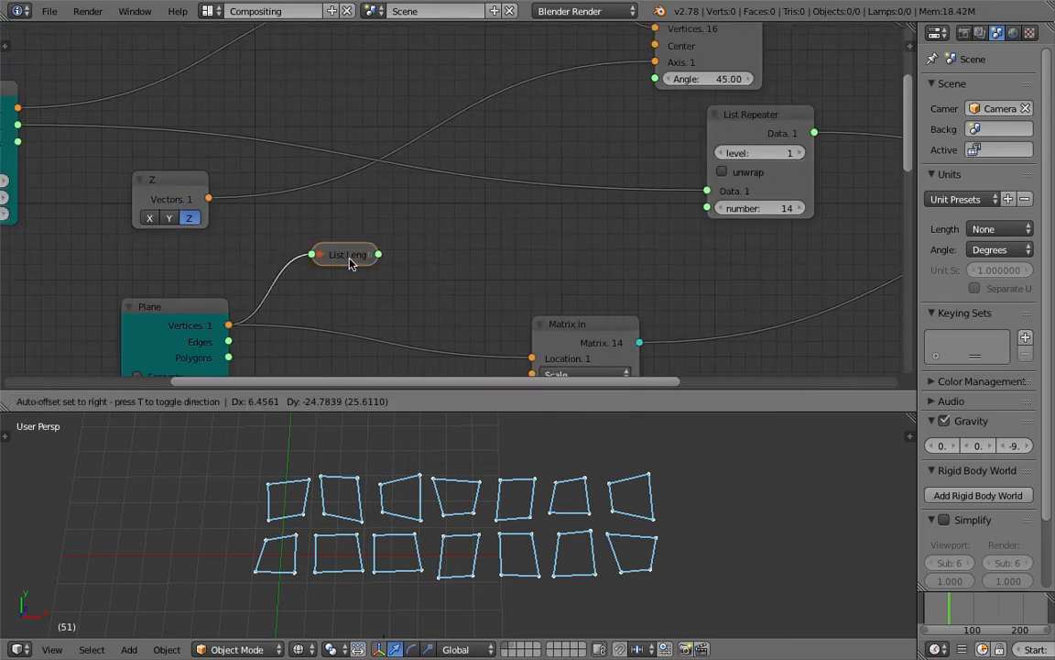
{"action": "scroll", "coordinate": [382, 253], "scroll_direction": "down", "scroll_amount": 1}
{"action": "left_click_drag", "start_coordinate": [405, 257], "coordinate": [647, 226]}
- Connect the Plane's List Length output to Random Num Gen's Size input and save the file
{"action": "scroll", "coordinate": [496, 185], "scroll_direction": "down", "scroll_amount": 1}
{"action": "middle_click_drag", "start_coordinate": [466, 224], "coordinate": [470, 261]}
{"action": "left_click_drag", "start_coordinate": [440, 289], "coordinate": [170, 90]}
{"action": "key", "text": "ctrl+s"}
{"action": "left_click", "coordinate": [170, 89]}
- Duplicate the collapsed List Length node, place it near the Circle node and feed it Circle's Vertices output
{"action": "middle_click_drag", "start_coordinate": [325, 72], "coordinate": [405, 106]}
{"action": "left_click_drag", "start_coordinate": [165, 213], "coordinate": [101, 227]}
{"action": "middle_click_drag", "start_coordinate": [205, 228], "coordinate": [239, 195]}
{"action": "left_click", "coordinate": [498, 295]}
{"action": "key", "text": "shift+d"}
{"action": "left_click", "coordinate": [192, 156]}
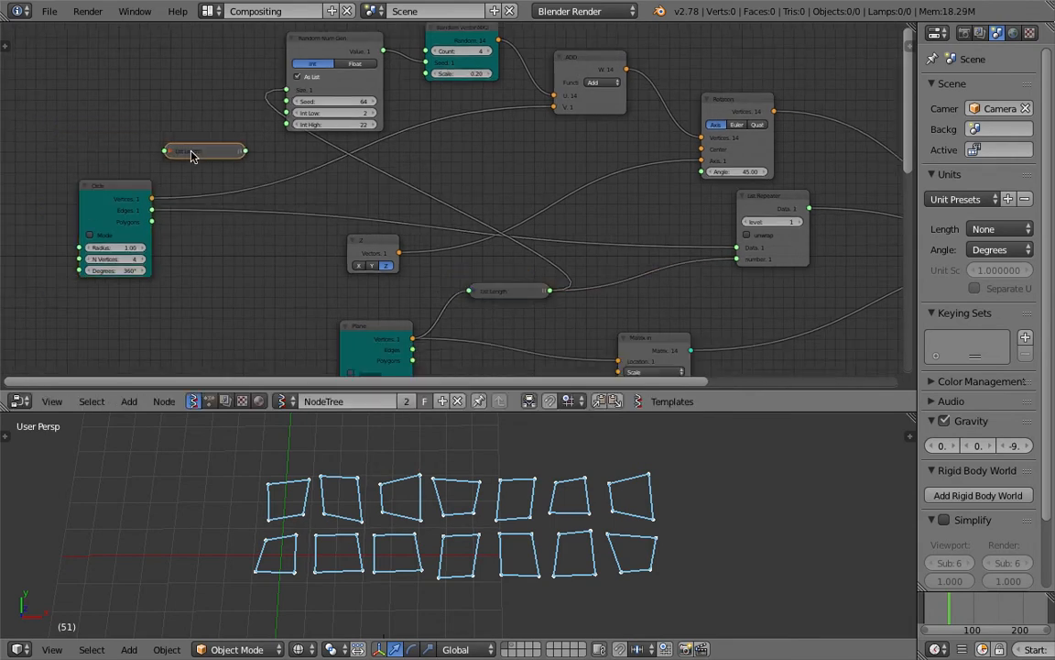
{"action": "key", "text": "g"}
{"action": "left_click", "coordinate": [161, 187]}
{"action": "left_click_drag", "start_coordinate": [152, 198], "coordinate": [181, 166]}
- Add a Stethoscope node, connect the Circle's List Length output to it, save the file and read the value
{"action": "key", "text": "shift+a"}
{"action": "key", "text": "s"}
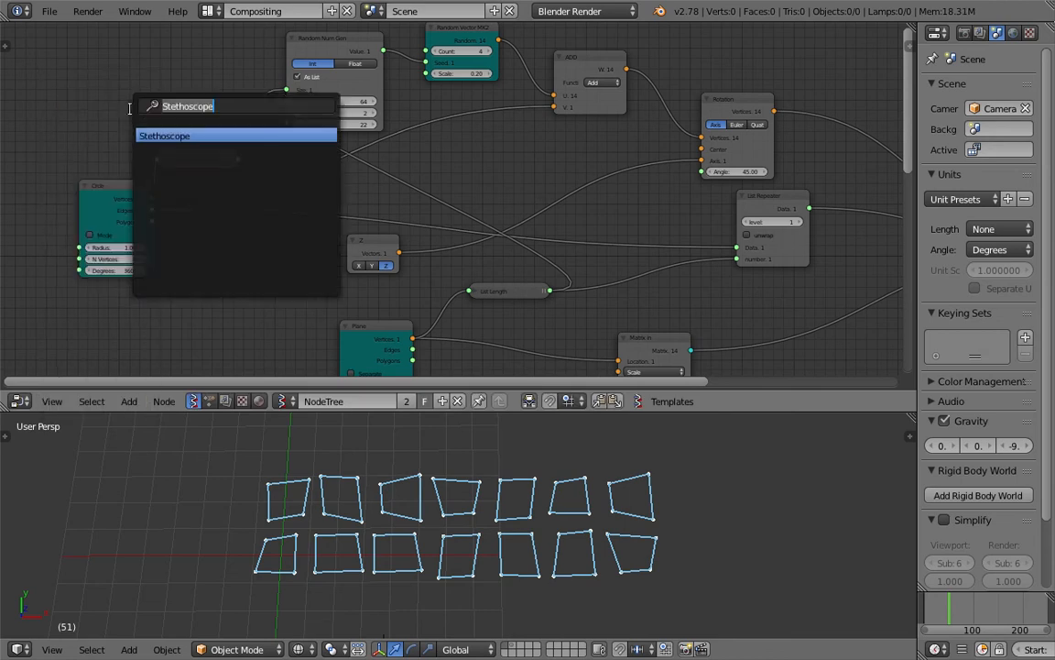
{"action": "type", "text": "stet"}
{"action": "key", "text": "Return"}
{"action": "left_click", "coordinate": [161, 110]}
{"action": "left_click_drag", "start_coordinate": [234, 160], "coordinate": [143, 124]}
{"action": "scroll", "coordinate": [165, 110], "scroll_direction": "up", "scroll_amount": 1}
{"action": "key", "text": "ctrl+s"}
{"action": "left_click", "coordinate": [205, 91]}
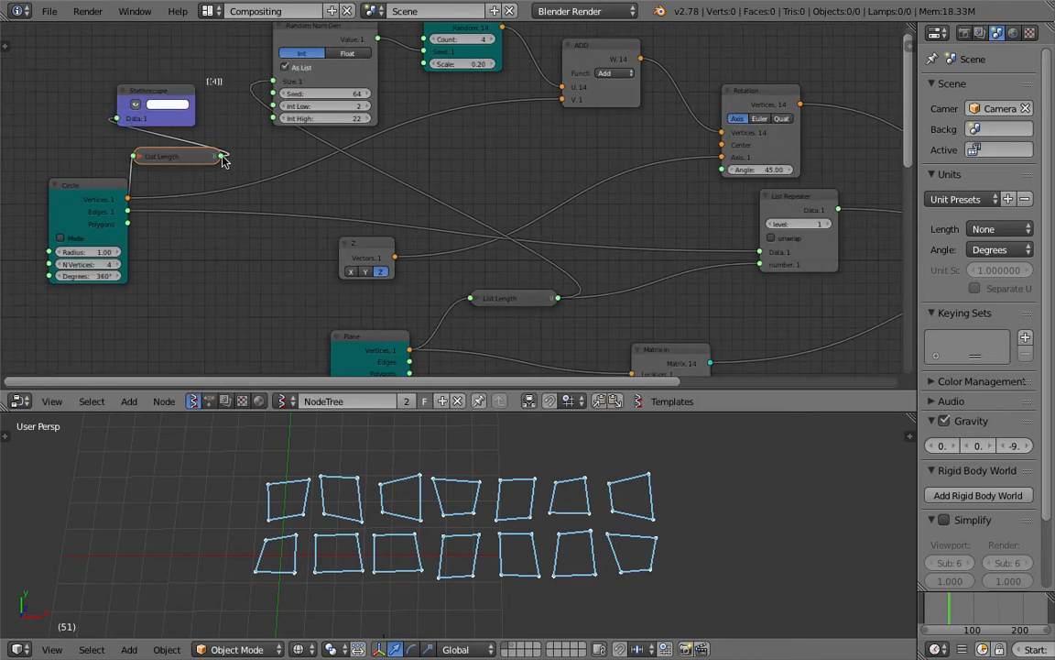
{"action": "scroll", "coordinate": [261, 179], "scroll_direction": "up", "scroll_amount": 6}
{"action": "middle_click_drag", "start_coordinate": [195, 108], "coordinate": [348, 182]}
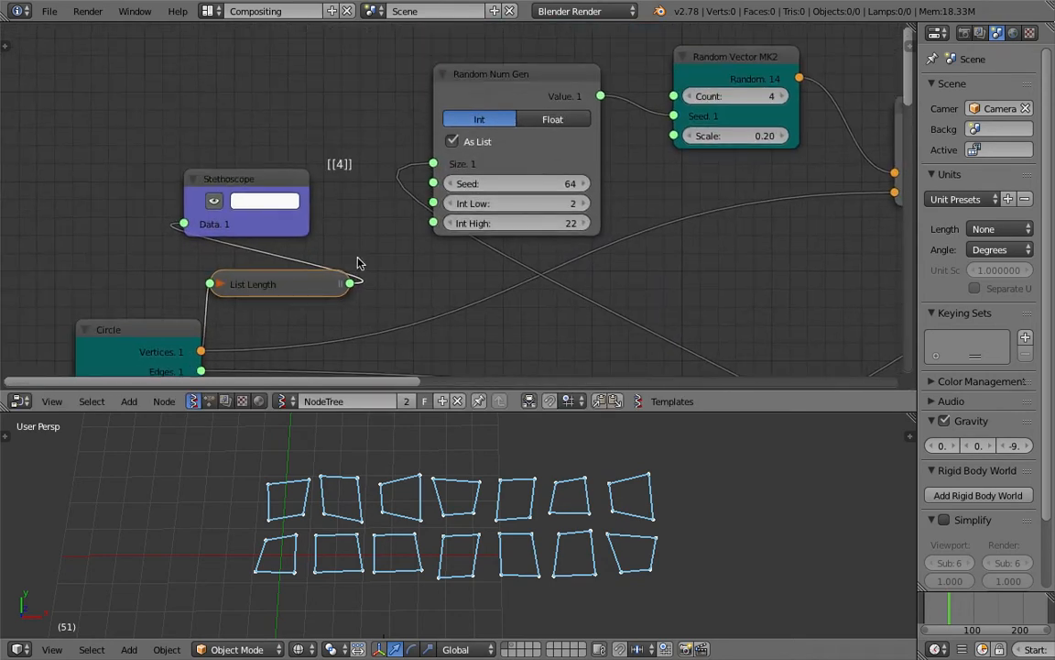
- Connect the Circle's List Length output to Random Vector MK2's Count input, remove the Stethoscope and save the file
{"action": "left_click_drag", "start_coordinate": [351, 284], "coordinate": [674, 96]}
{"action": "scroll", "coordinate": [176, 99], "scroll_direction": "down", "scroll_amount": 5}
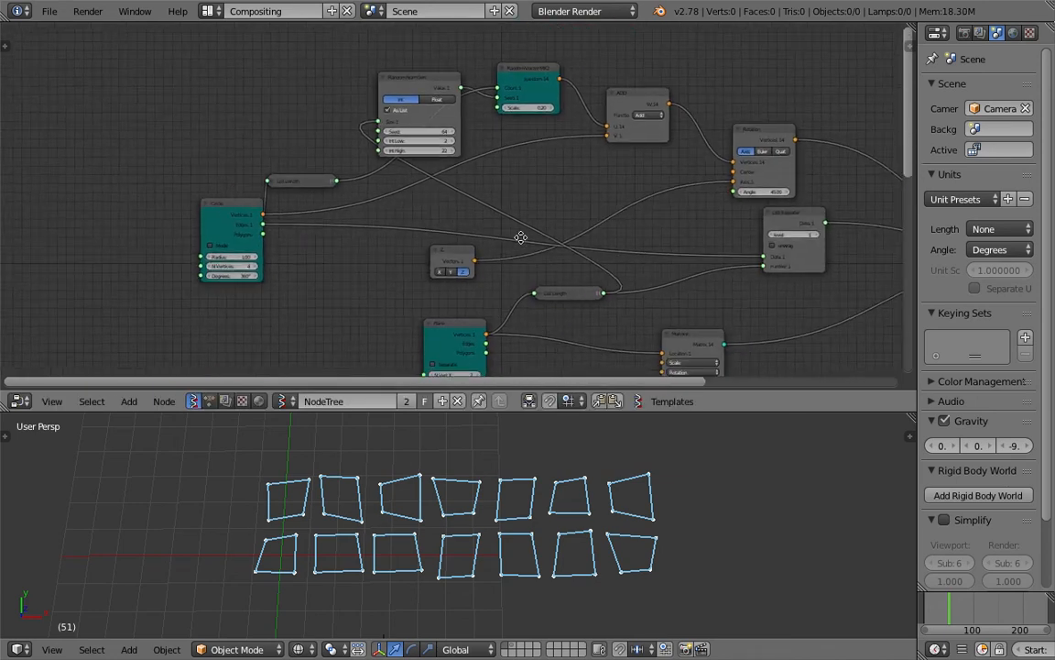
{"action": "key", "text": "ctrl+s"}
{"action": "left_click", "coordinate": [418, 226]}
- Tidy the node layout by moving Z beside Rotation and shifting the ADD and Plane nodes, and save the file
{"action": "left_click_drag", "start_coordinate": [346, 250], "coordinate": [555, 165]}
{"action": "left_click_drag", "start_coordinate": [519, 73], "coordinate": [554, 76]}
{"action": "middle_click_drag", "start_coordinate": [469, 191], "coordinate": [415, 98]}
{"action": "left_click_drag", "start_coordinate": [284, 218], "coordinate": [258, 212]}
{"action": "key", "text": "ctrl+s"}
{"action": "left_click", "coordinate": [257, 215]}
{"action": "middle_click_drag", "start_coordinate": [258, 220], "coordinate": [258, 191]}
{"action": "scroll", "coordinate": [316, 479], "scroll_direction": "down", "scroll_amount": 3}
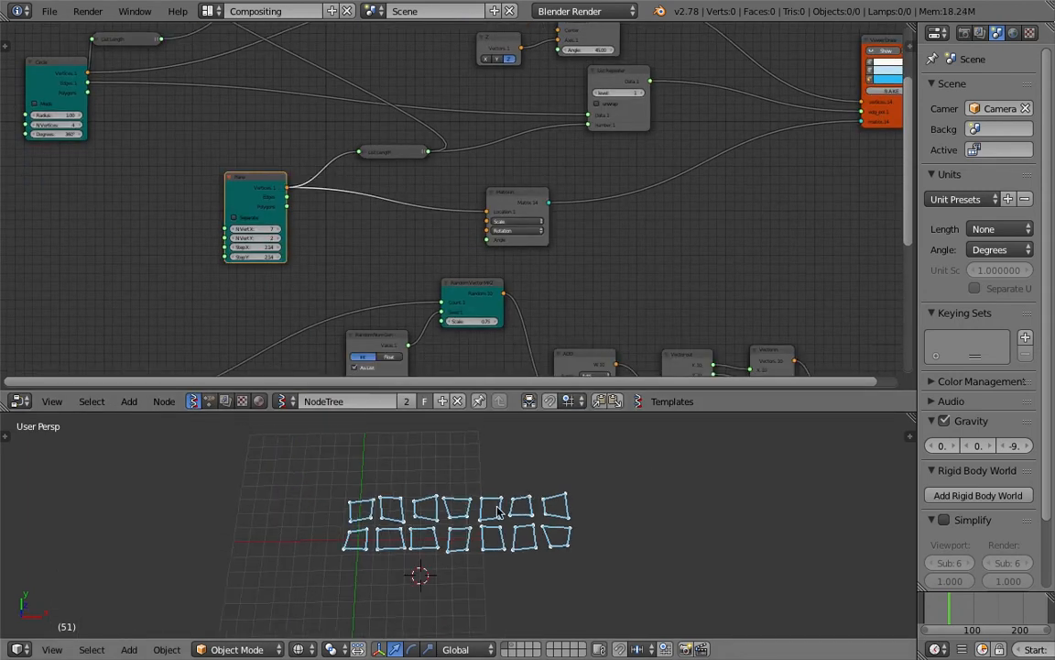
- Enlarge the 3D viewport and set the Plane node's N Vert X to 14 and N Vert Y to 11
{"action": "left_click_drag", "start_coordinate": [265, 229], "coordinate": [345, 289]}
{"action": "left_click_drag", "start_coordinate": [448, 411], "coordinate": [459, 241]}
{"action": "scroll", "coordinate": [462, 316], "scroll_direction": "down", "scroll_amount": 2}
{"action": "middle_click_drag", "start_coordinate": [484, 329], "coordinate": [427, 413], "text": "shift"}
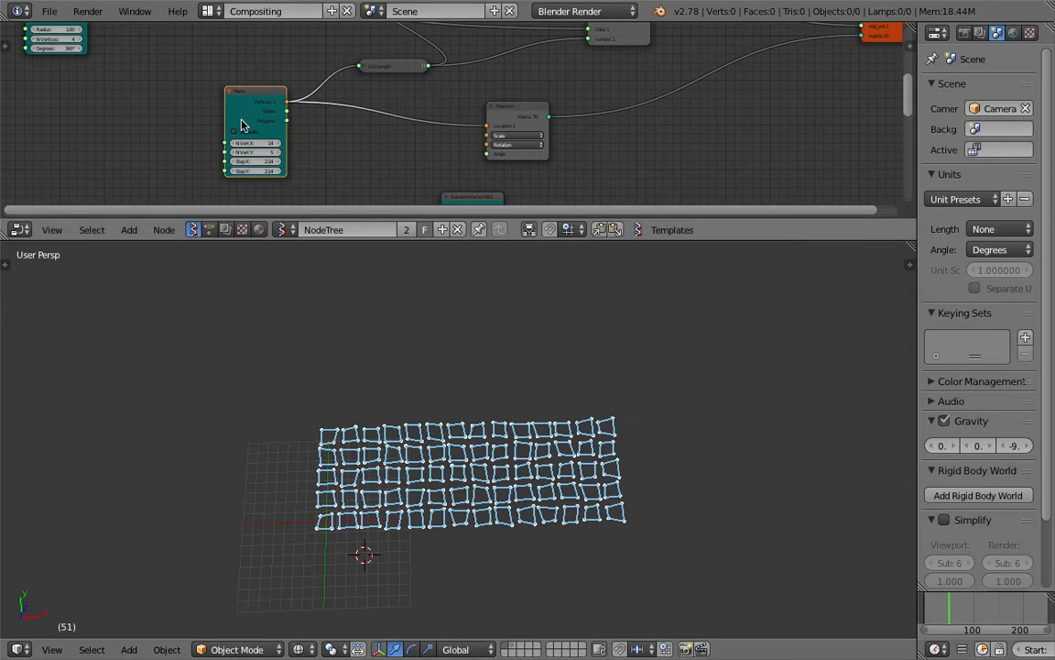
{"action": "left_click_drag", "start_coordinate": [257, 151], "coordinate": [316, 152]}
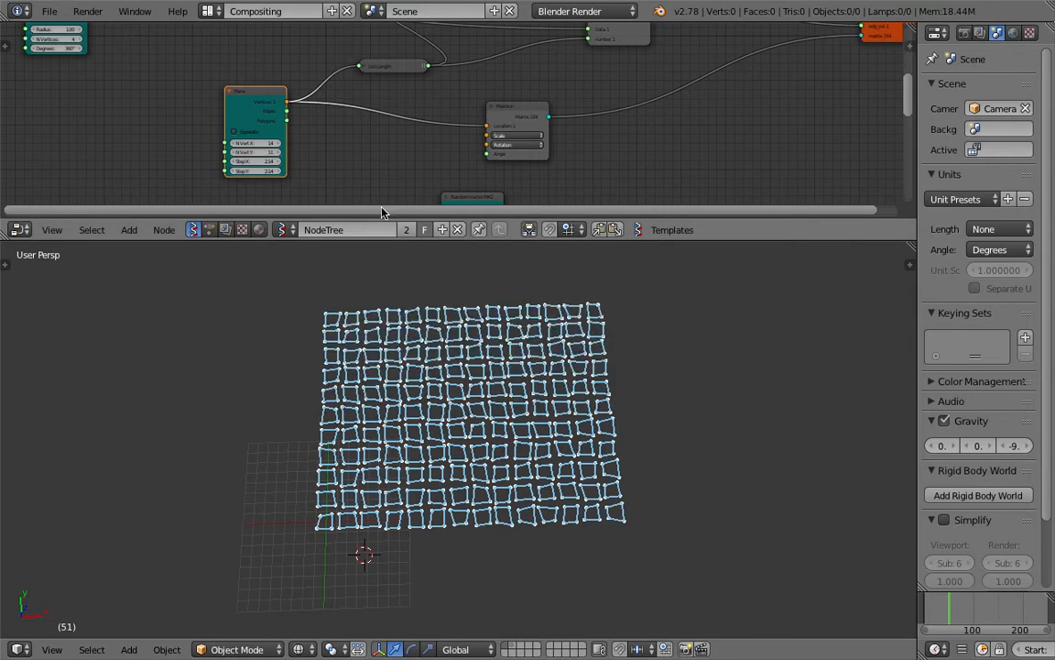
- View the enlarged grid from above, give the node editor more height again and save the file
{"action": "left_click_drag", "start_coordinate": [391, 240], "coordinate": [393, 293]}
{"action": "scroll", "coordinate": [550, 430], "scroll_direction": "up", "scroll_amount": 2}
{"action": "scroll", "coordinate": [612, 490], "scroll_direction": "down", "scroll_amount": 1}
{"action": "middle_click_drag", "start_coordinate": [612, 491], "coordinate": [617, 506]}
{"action": "key", "text": "ctrl+s"}
{"action": "left_click", "coordinate": [617, 508]}
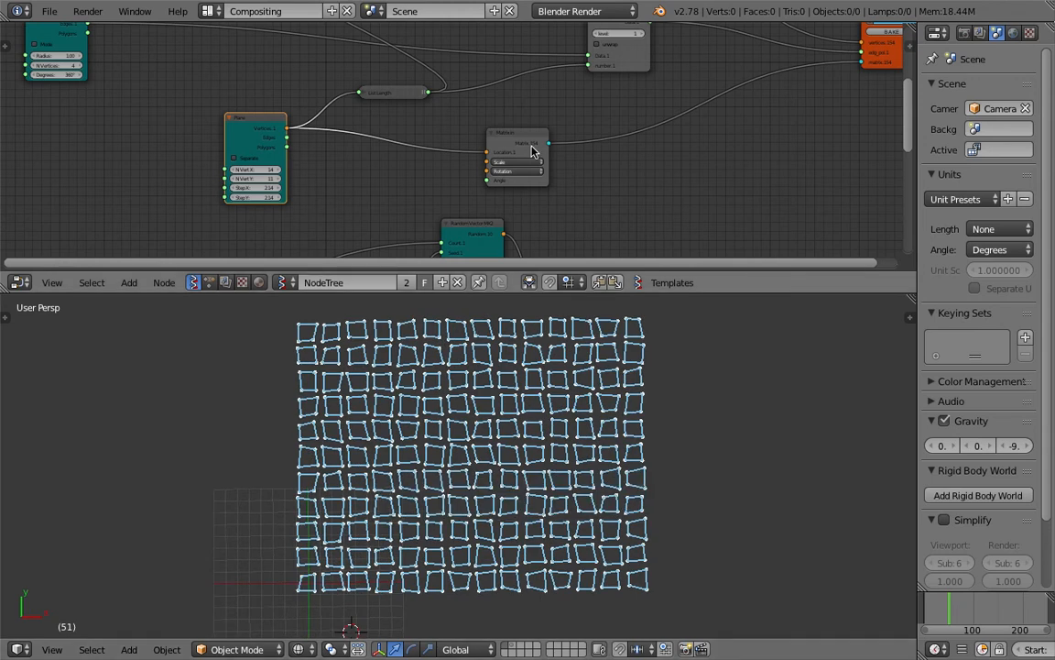
{"action": "scroll", "coordinate": [591, 225], "scroll_direction": "down", "scroll_amount": 1}
{"action": "left_click_drag", "start_coordinate": [677, 289], "coordinate": [678, 403]}
{"action": "middle_click_drag", "start_coordinate": [323, 59], "coordinate": [304, 180]}
{"action": "key", "text": "ctrl+s"}
{"action": "left_click", "coordinate": [302, 176]}
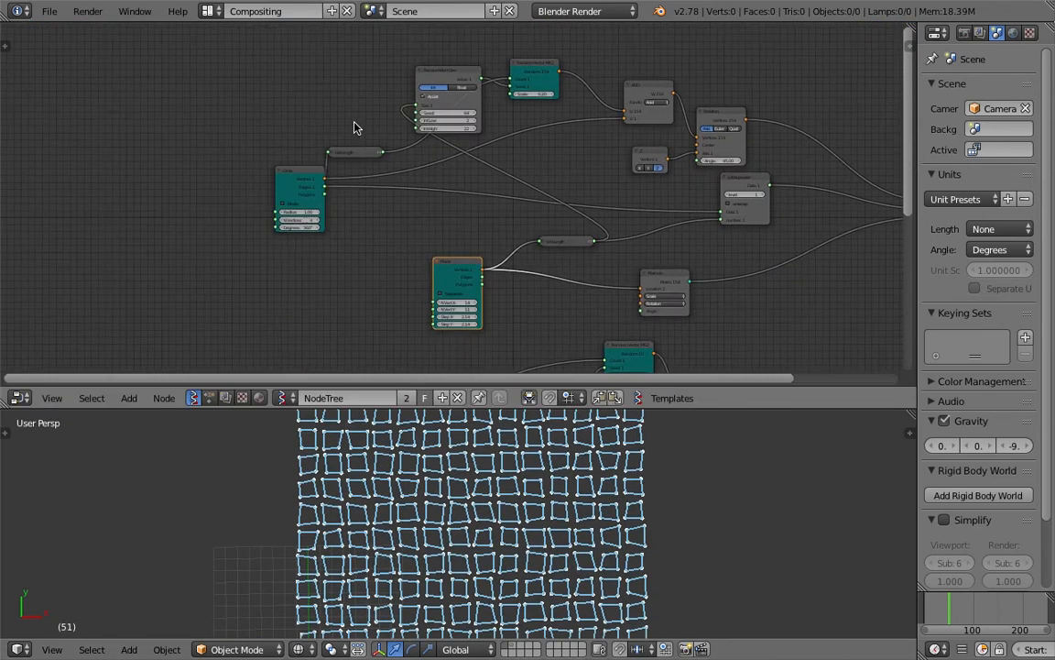
- Set the Circle node's Radius to 1.99 and move the node farther from its List Length node
{"action": "scroll", "coordinate": [313, 196], "scroll_direction": "up", "scroll_amount": 3}
{"action": "left_click_drag", "start_coordinate": [174, 225], "coordinate": [204, 224]}
{"action": "middle_click_drag", "start_coordinate": [409, 210], "coordinate": [477, 151]}
{"action": "middle_click_drag", "start_coordinate": [385, 266], "coordinate": [383, 263]}
{"action": "middle_click_drag", "start_coordinate": [68, 175], "coordinate": [176, 143]}
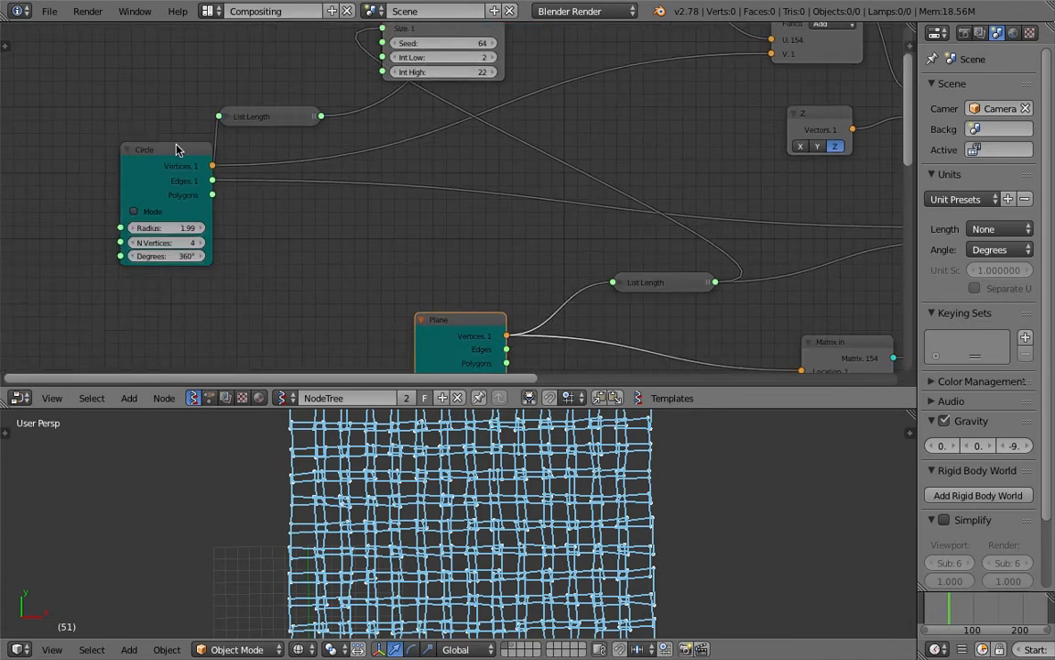
{"action": "left_click_drag", "start_coordinate": [176, 144], "coordinate": [94, 169]}
- Set Rotation's Angle to 45.51 and Random Vector MK2's Scale to 0.59
{"action": "middle_click_drag", "start_coordinate": [806, 83], "coordinate": [650, 102]}
{"action": "mouse_move", "coordinate": [829, 142]}
{"action": "left_mouse_down"}
{"action": "mouse_move", "coordinate": [861, 142]}
{"action": "mouse_move", "coordinate": [841, 142]}
{"action": "left_mouse_up"}
{"action": "middle_click_drag", "start_coordinate": [646, 65], "coordinate": [606, 142]}
{"action": "left_click_drag", "start_coordinate": [430, 95], "coordinate": [466, 95]}
{"action": "scroll", "coordinate": [552, 589], "scroll_direction": "down", "scroll_amount": 2}
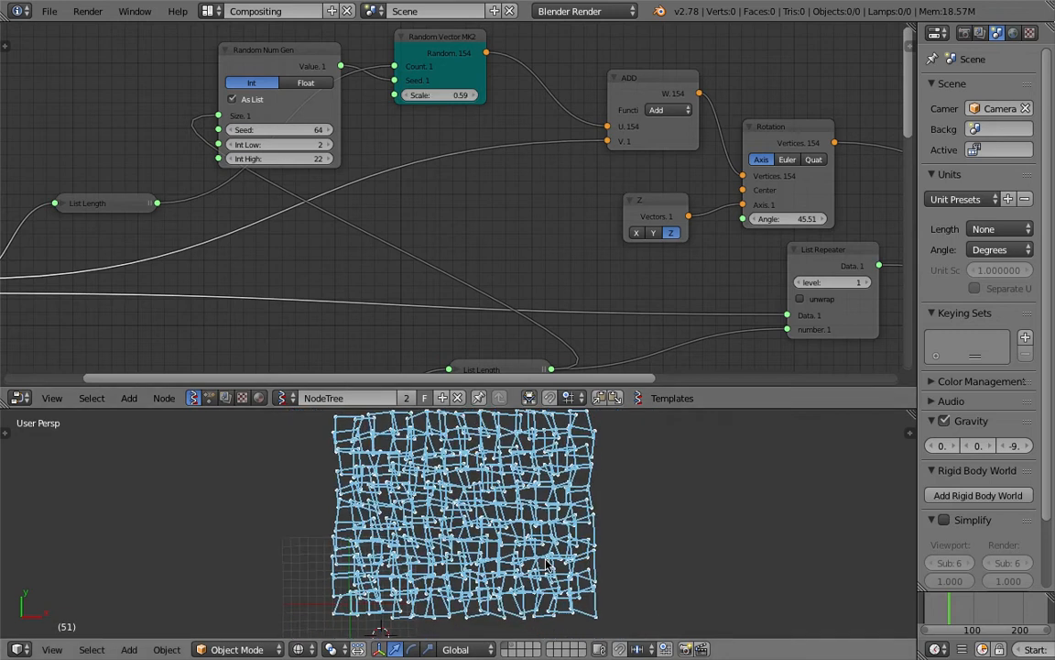
- Give the 3D viewport more height and bring the Viewer Draw node into view
{"action": "middle_click_drag", "start_coordinate": [551, 589], "coordinate": [537, 577], "text": "shift"}
{"action": "left_click_drag", "start_coordinate": [632, 408], "coordinate": [634, 363]}
{"action": "mouse_move", "coordinate": [795, 214]}
{"action": "middle_mouse_down"}
{"action": "mouse_move", "coordinate": [424, 219]}
{"action": "mouse_move", "coordinate": [342, 175]}
{"action": "middle_mouse_up"}
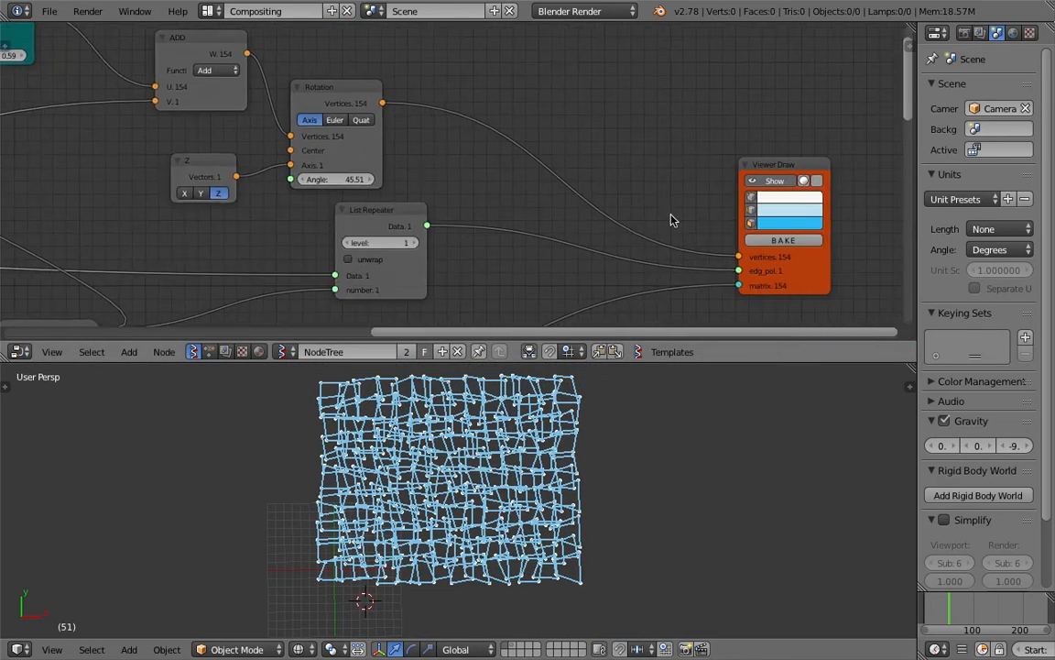
- Give the 3D viewport more height, inspect the grid's edges up close without vertex points and save the file
{"action": "left_click_drag", "start_coordinate": [677, 342], "coordinate": [646, 204]}
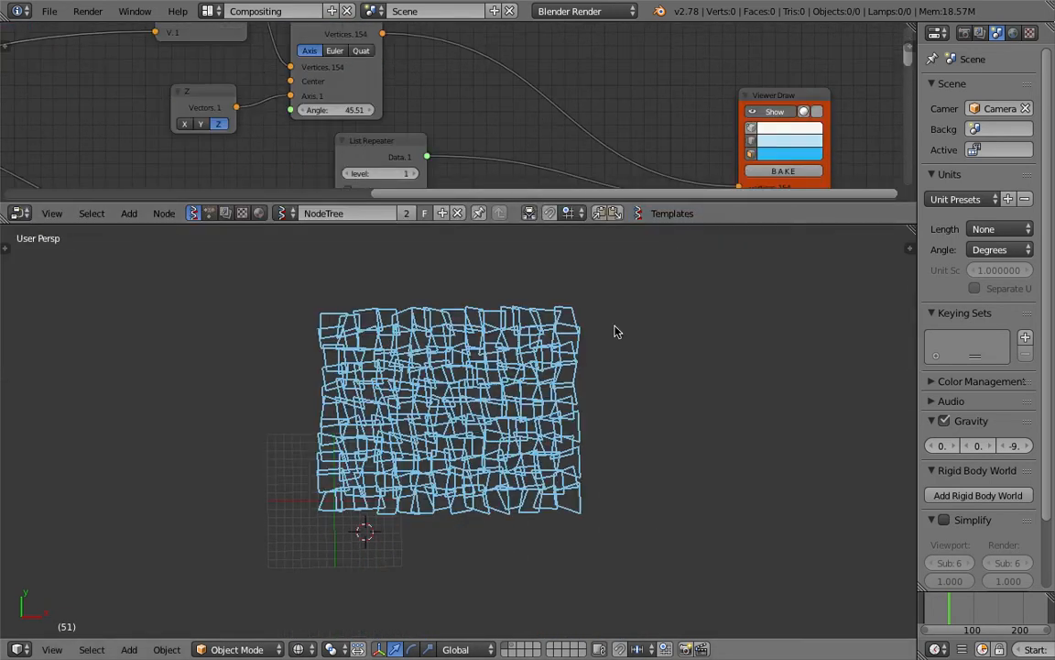
{"action": "scroll", "coordinate": [565, 396], "scroll_direction": "up", "scroll_amount": 3}
{"action": "mouse_move", "coordinate": [566, 397]}
{"action": "middle_mouse_down"}
{"action": "mouse_move", "coordinate": [557, 386]}
{"action": "mouse_move", "coordinate": [546, 397]}
{"action": "middle_mouse_up"}
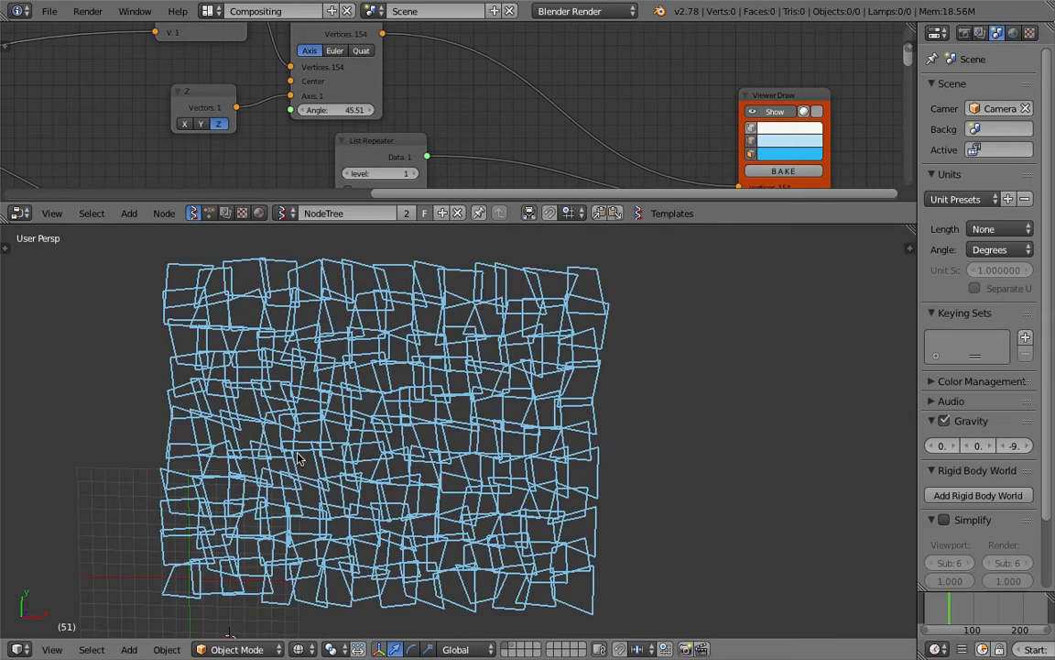
{"action": "middle_click_drag", "start_coordinate": [541, 520], "coordinate": [607, 449]}
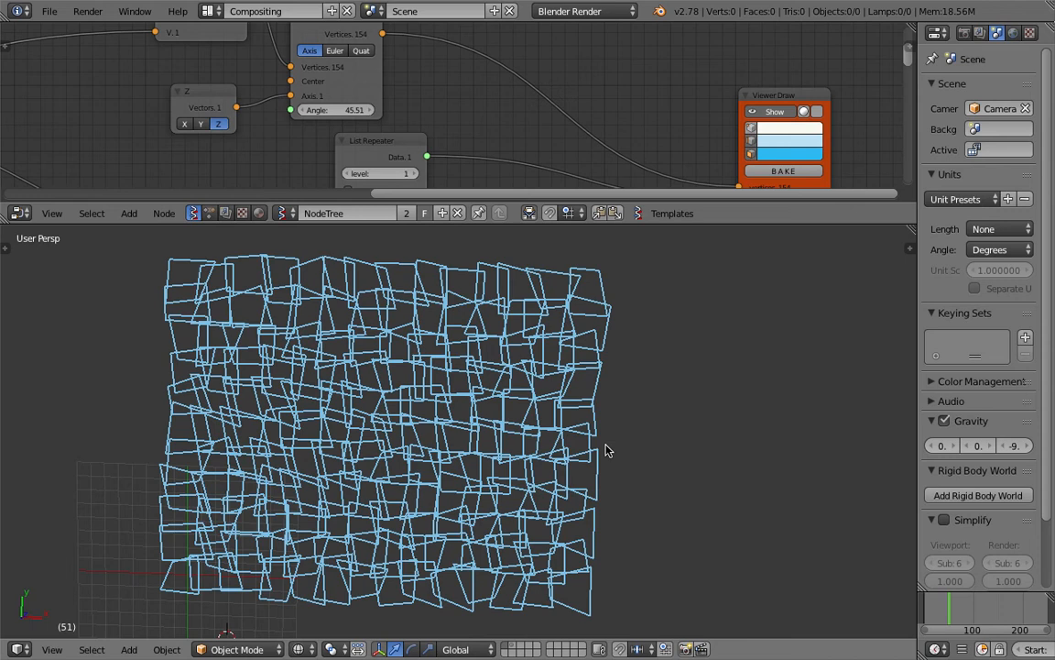
{"action": "key", "text": "ctrl+s"}
{"action": "left_click", "coordinate": [531, 446]}
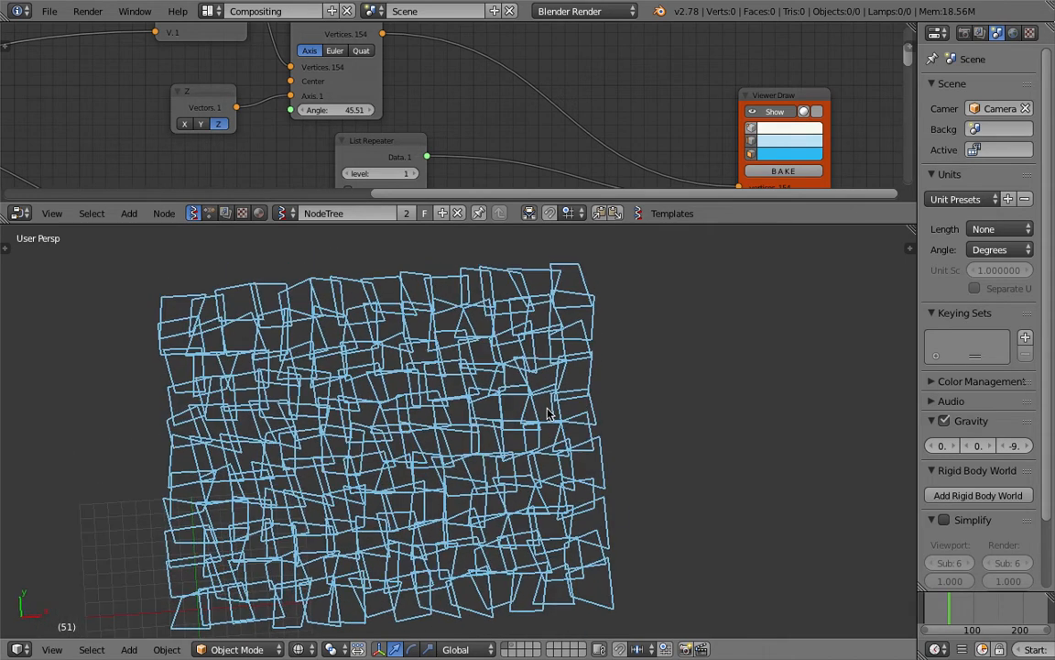
- Give the node editor more height again, save the file and view the whole grid from a tilted angle
{"action": "middle_click_drag", "start_coordinate": [461, 439], "coordinate": [451, 447]}
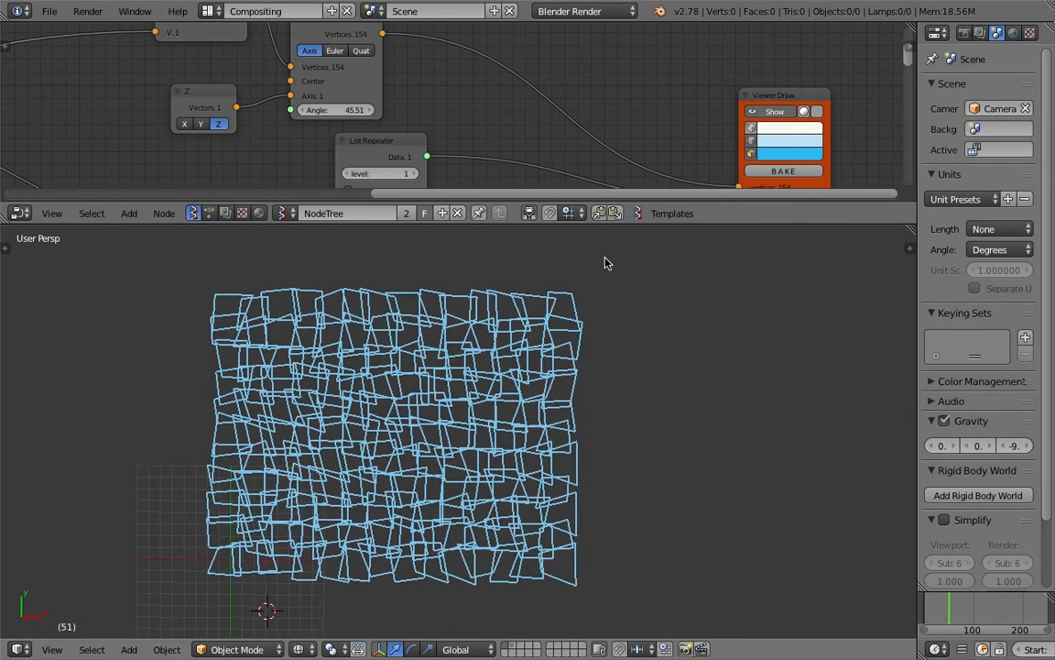
{"action": "left_click_drag", "start_coordinate": [631, 204], "coordinate": [632, 269]}
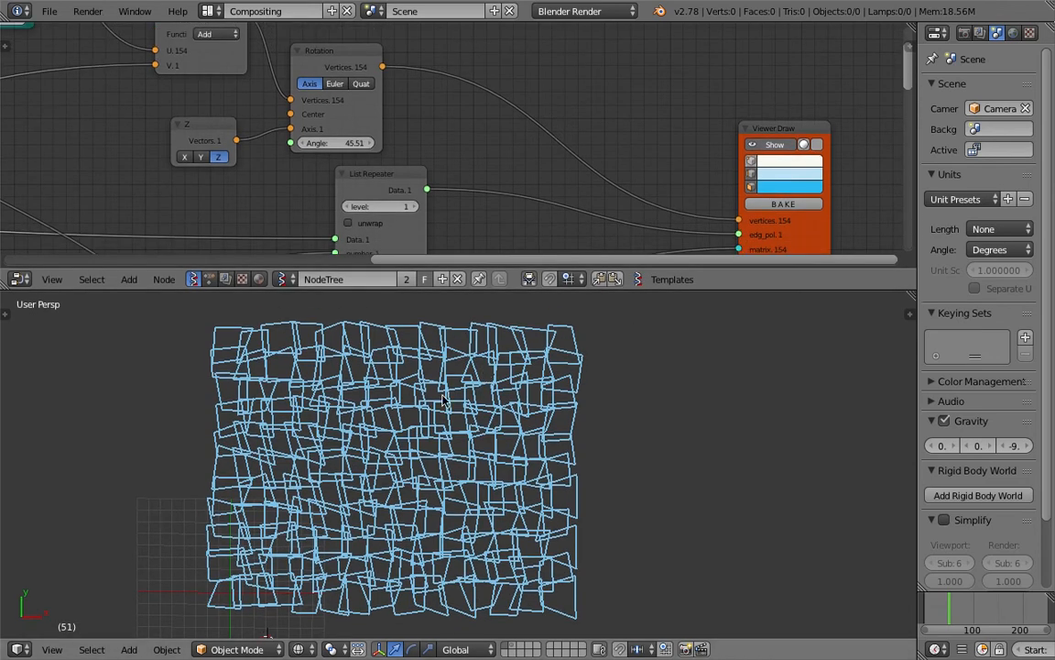
{"action": "key", "text": "ctrl+s"}
{"action": "left_click", "coordinate": [365, 455]}
{"action": "left_click_drag", "start_coordinate": [527, 291], "coordinate": [526, 352]}
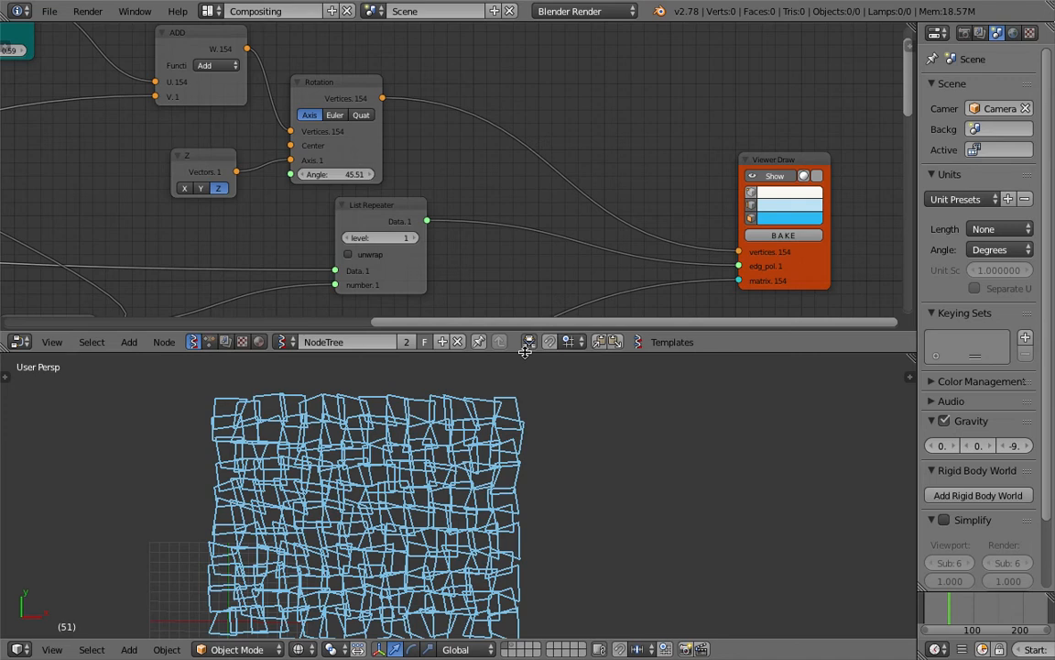
{"action": "middle_click_drag", "start_coordinate": [495, 377], "coordinate": [517, 476]}
{"action": "scroll", "coordinate": [632, 205], "scroll_direction": "down", "scroll_amount": 1}
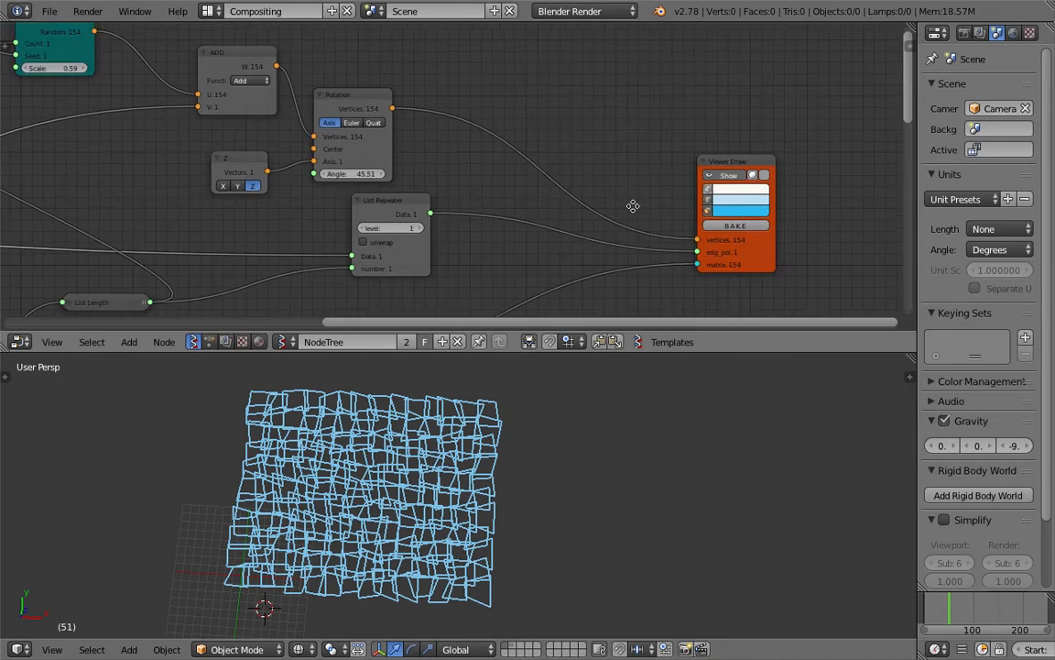
- Move the Viewer Draw node closer to Rotation, shift List Repeater toward it and save the file
{"action": "middle_click_drag", "start_coordinate": [631, 205], "coordinate": [662, 153]}
{"action": "left_click_drag", "start_coordinate": [758, 115], "coordinate": [710, 78]}
{"action": "left_click_drag", "start_coordinate": [461, 150], "coordinate": [482, 135]}
{"action": "key", "text": "ctrl+s"}
{"action": "left_click", "coordinate": [490, 180]}
- Set the Rotation node's Angle to 44.25 and check the effect on the squares
{"action": "mouse_move", "coordinate": [476, 144]}
{"action": "left_mouse_down"}
{"action": "mouse_move", "coordinate": [441, 144]}
{"action": "mouse_move", "coordinate": [485, 143]}
{"action": "mouse_move", "coordinate": [476, 144]}
{"action": "left_mouse_up"}
{"action": "scroll", "coordinate": [603, 454], "scroll_direction": "up", "scroll_amount": 2}
{"action": "middle_click_drag", "start_coordinate": [664, 493], "coordinate": [678, 484]}
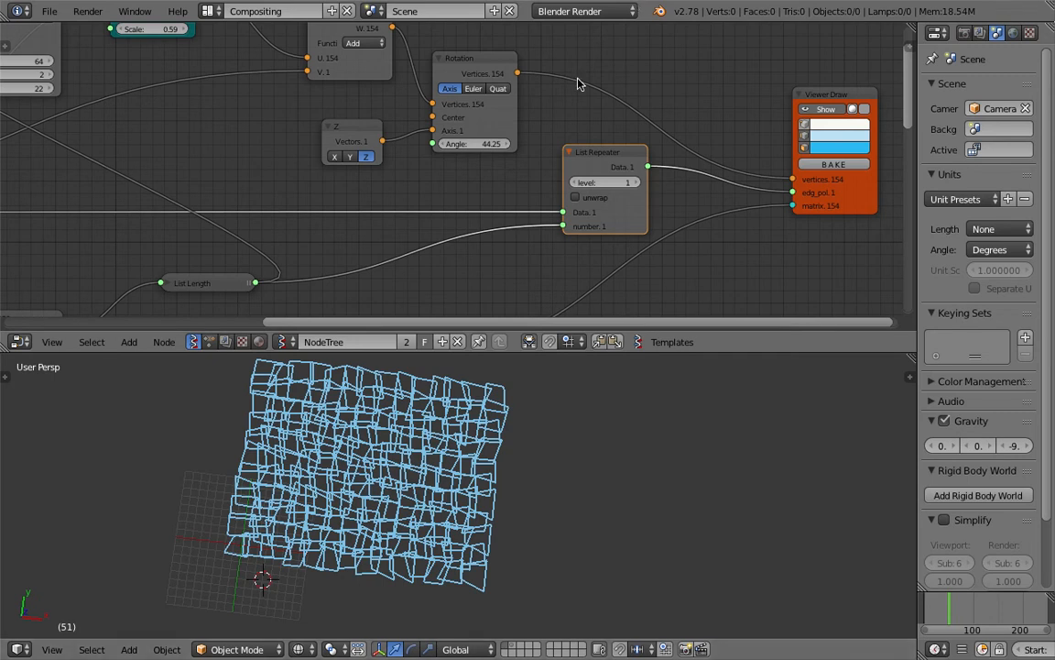
- Delete the whole lower node chain, including its own viewer, and frame the remaining nodes
{"action": "scroll", "coordinate": [490, 178], "scroll_direction": "down", "scroll_amount": 5}
{"action": "scroll", "coordinate": [318, 165], "scroll_direction": "down", "scroll_amount": 3}
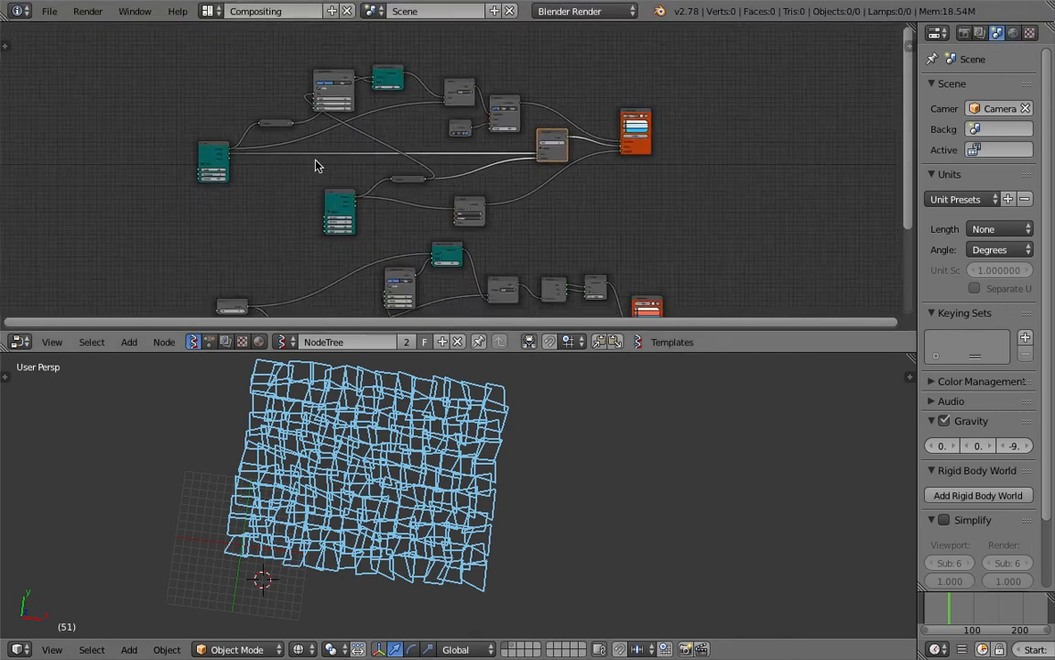
{"action": "scroll", "coordinate": [605, 257], "scroll_direction": "down", "scroll_amount": 2}
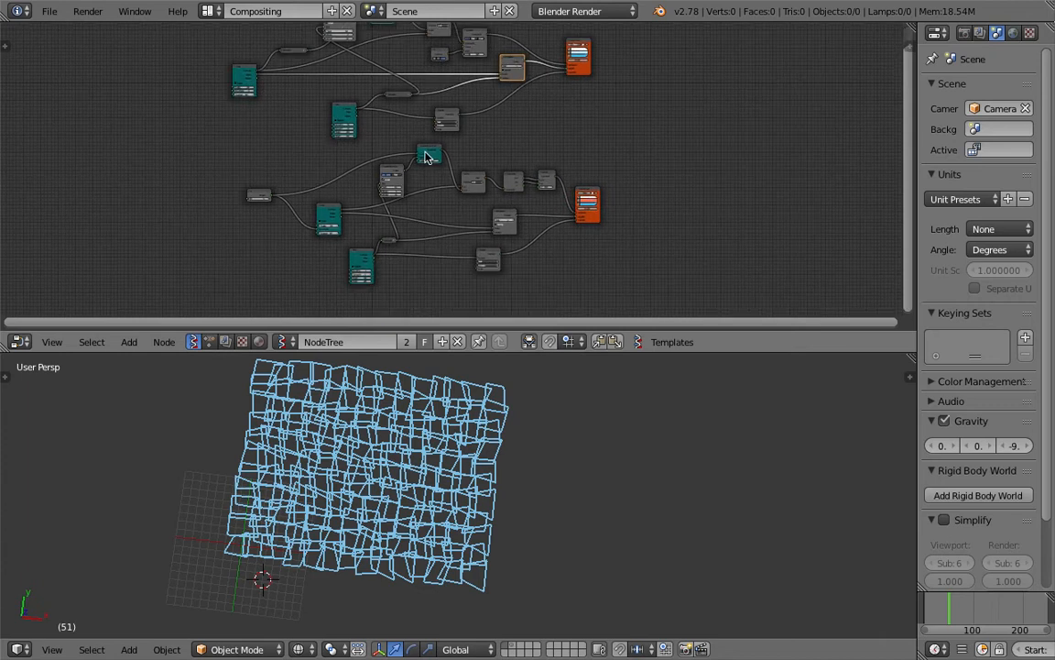
{"action": "left_click_drag", "start_coordinate": [196, 146], "coordinate": [651, 275]}
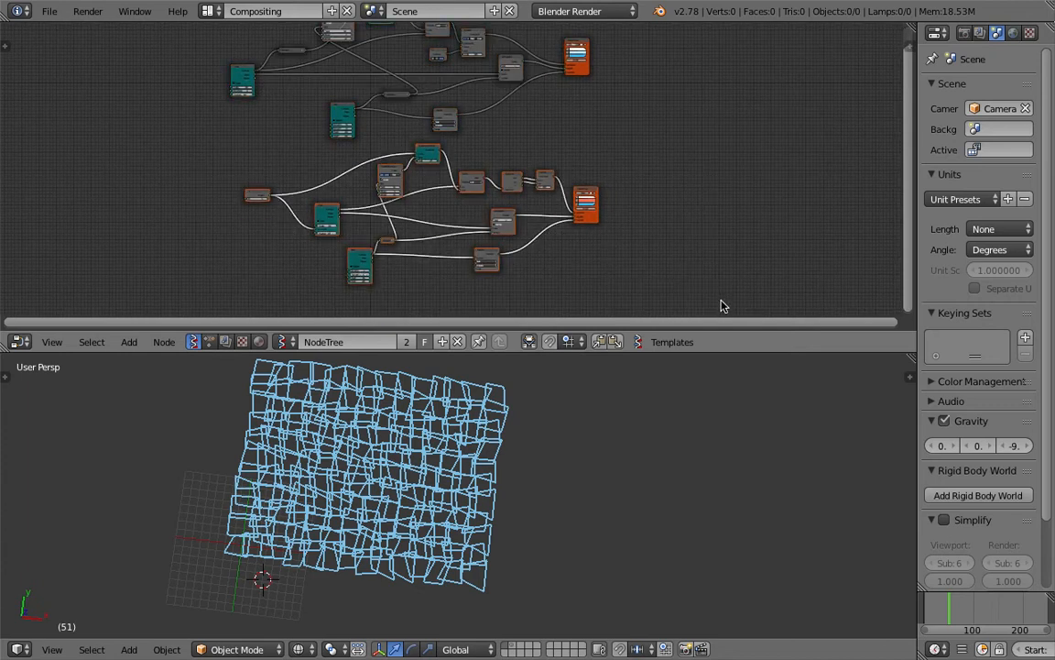
{"action": "key", "text": "x"}
{"action": "key", "text": "Home"}
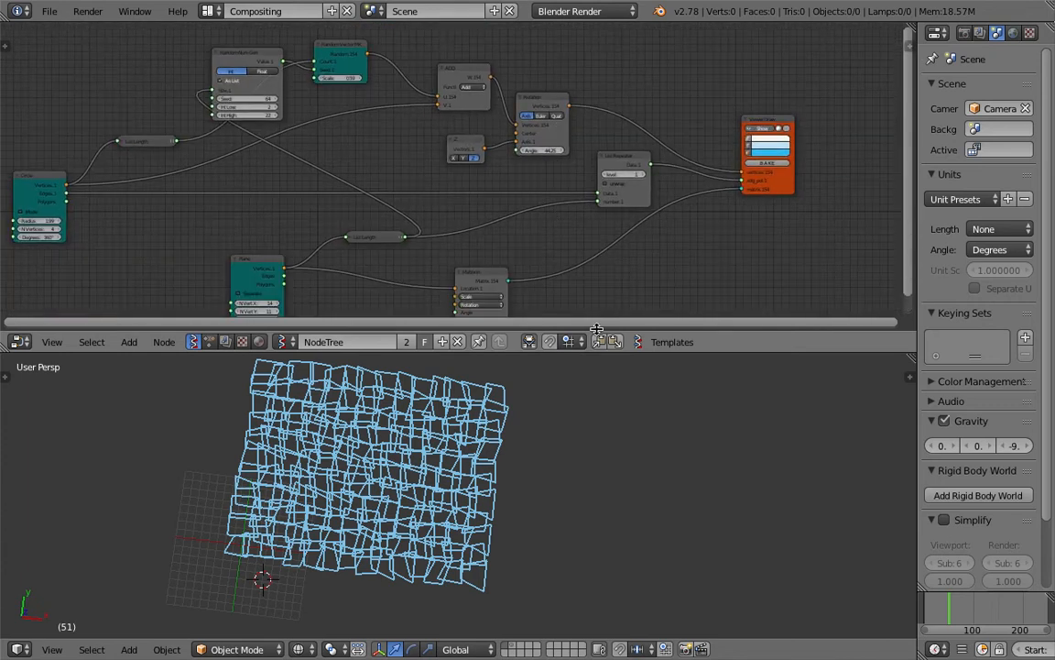
- Give the node editor more height and tidy the positions of the Plane, Circle, Matrix in and lower List Length nodes
{"action": "left_click_drag", "start_coordinate": [642, 353], "coordinate": [642, 459]}
{"action": "middle_click_drag", "start_coordinate": [198, 258], "coordinate": [210, 243]}
{"action": "left_click_drag", "start_coordinate": [271, 301], "coordinate": [297, 272]}
{"action": "middle_click_drag", "start_coordinate": [138, 206], "coordinate": [189, 214]}
{"action": "left_click_drag", "start_coordinate": [112, 219], "coordinate": [134, 195]}
{"action": "left_click_drag", "start_coordinate": [573, 324], "coordinate": [552, 301]}
{"action": "left_click_drag", "start_coordinate": [451, 283], "coordinate": [462, 256]}
{"action": "scroll", "coordinate": [489, 484], "scroll_direction": "up", "scroll_amount": 1}
{"action": "middle_click_drag", "start_coordinate": [485, 518], "coordinate": [499, 491]}
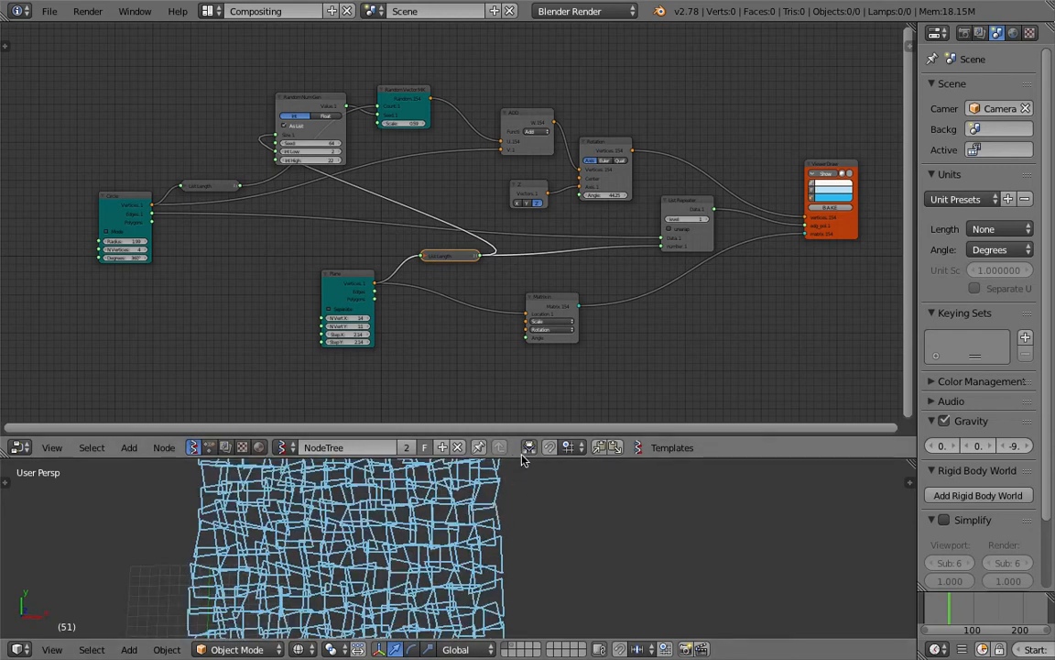
- Give the 3D viewport more height and examine the grid of randomized squares
{"action": "left_click_drag", "start_coordinate": [522, 458], "coordinate": [521, 310]}
{"action": "middle_click_drag", "start_coordinate": [490, 406], "coordinate": [530, 413], "text": "shift"}
{"action": "scroll", "coordinate": [531, 419], "scroll_direction": "up", "scroll_amount": 1}
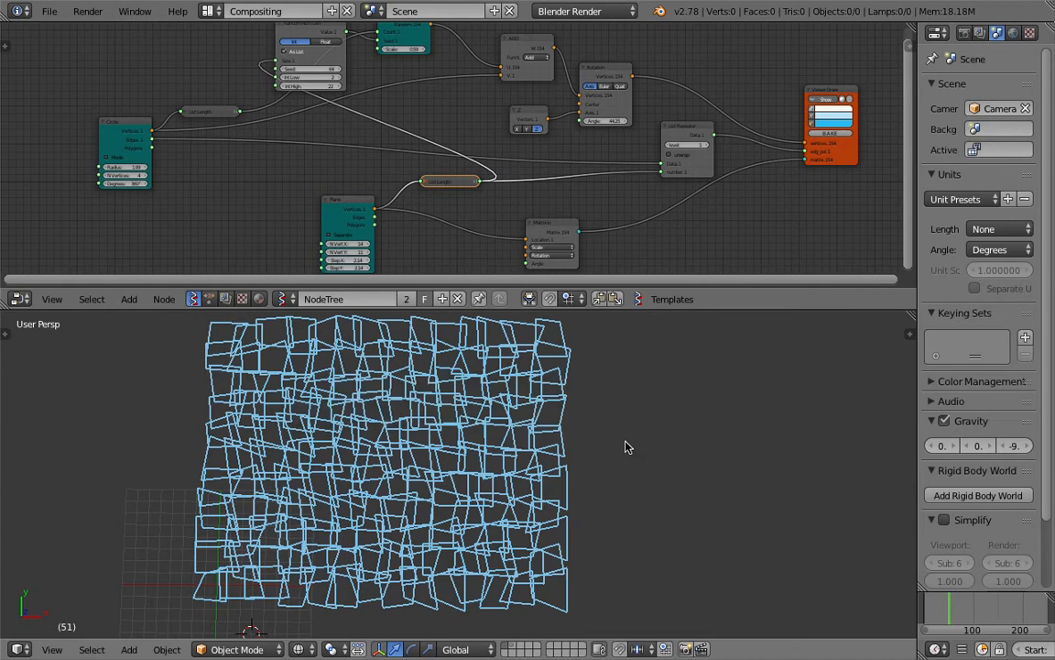
{"action": "left_click", "coordinate": [680, 312]}
{"action": "left_click_drag", "start_coordinate": [681, 310], "coordinate": [682, 208]}
- Set Random Num Gen's Seed to 116, Int Low to 12 and Int High to 85
{"action": "middle_click_drag", "start_coordinate": [256, 101], "coordinate": [271, 179]}
{"action": "scroll", "coordinate": [270, 64], "scroll_direction": "up", "scroll_amount": 3}
{"action": "left_click_drag", "start_coordinate": [412, 207], "coordinate": [413, 326]}
{"action": "scroll", "coordinate": [313, 167], "scroll_direction": "up", "scroll_amount": 1}
{"action": "middle_click_drag", "start_coordinate": [332, 165], "coordinate": [367, 166]}
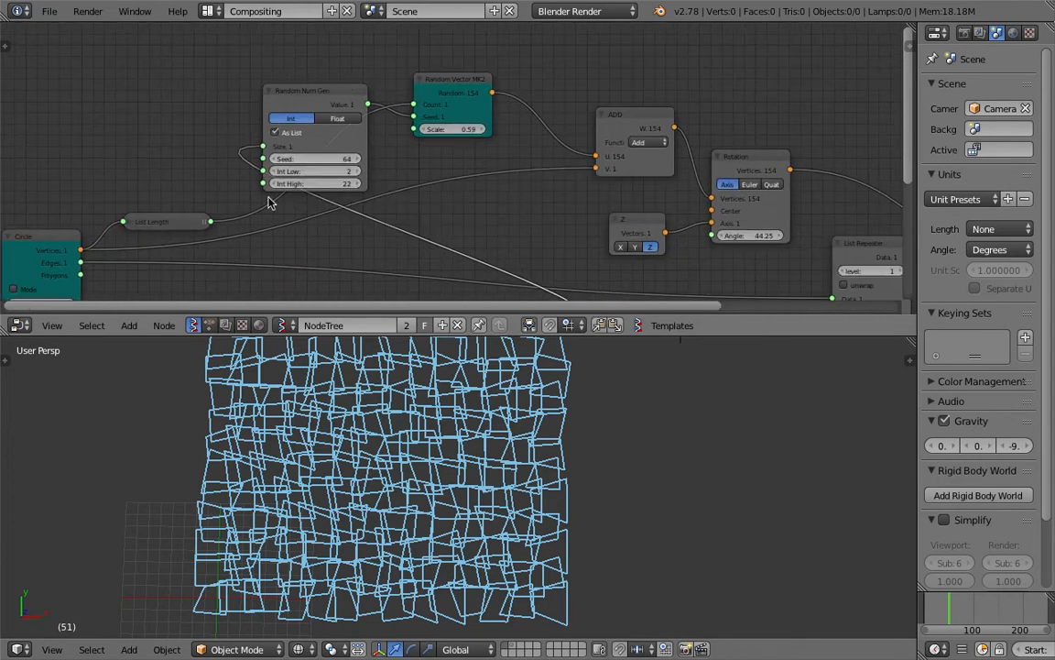
{"action": "mouse_move", "coordinate": [316, 159]}
{"action": "left_mouse_down"}
{"action": "mouse_move", "coordinate": [353, 159]}
{"action": "mouse_move", "coordinate": [321, 172]}
{"action": "left_mouse_up"}
{"action": "left_click_drag", "start_coordinate": [316, 183], "coordinate": [337, 171]}
{"action": "mouse_move", "coordinate": [344, 184]}
{"action": "left_mouse_down"}
{"action": "mouse_move", "coordinate": [335, 183]}
{"action": "mouse_move", "coordinate": [355, 172]}
{"action": "left_mouse_up"}
{"action": "left_click", "coordinate": [335, 173]}
{"action": "left_click", "coordinate": [376, 181]}
- Set Random Vector MK2's Scale to 0.65 and view the complete grid
{"action": "middle_click_drag", "start_coordinate": [441, 142], "coordinate": [405, 146]}
{"action": "mouse_move", "coordinate": [407, 134]}
{"action": "left_mouse_down"}
{"action": "mouse_move", "coordinate": [435, 134]}
{"action": "mouse_move", "coordinate": [409, 134]}
{"action": "left_mouse_up"}
{"action": "scroll", "coordinate": [543, 397], "scroll_direction": "down", "scroll_amount": 2}
{"action": "middle_click_drag", "start_coordinate": [522, 504], "coordinate": [519, 495]}
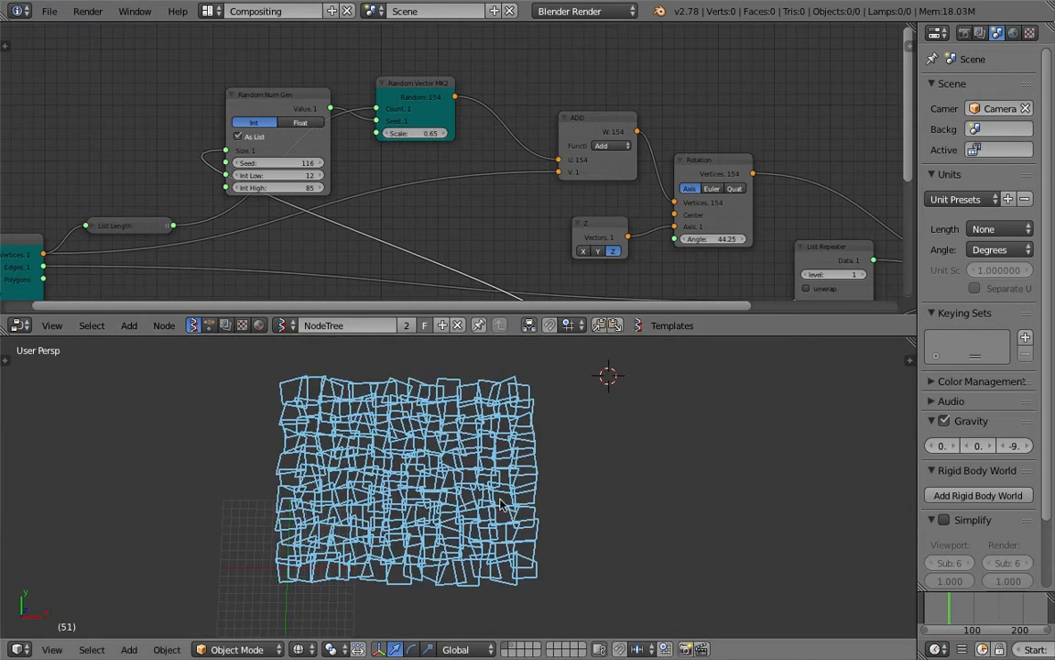
- Set the Plane node's N Vert X and N Vert Y to 4 and save the file
{"action": "middle_click_drag", "start_coordinate": [230, 283], "coordinate": [417, 106]}
{"action": "middle_click_drag", "start_coordinate": [466, 183], "coordinate": [398, 176]}
{"action": "scroll", "coordinate": [397, 176], "scroll_direction": "up", "scroll_amount": 2}
{"action": "left_click_drag", "start_coordinate": [476, 195], "coordinate": [471, 184]}
{"action": "type", "text": "4"}
{"action": "key", "text": "Return"}
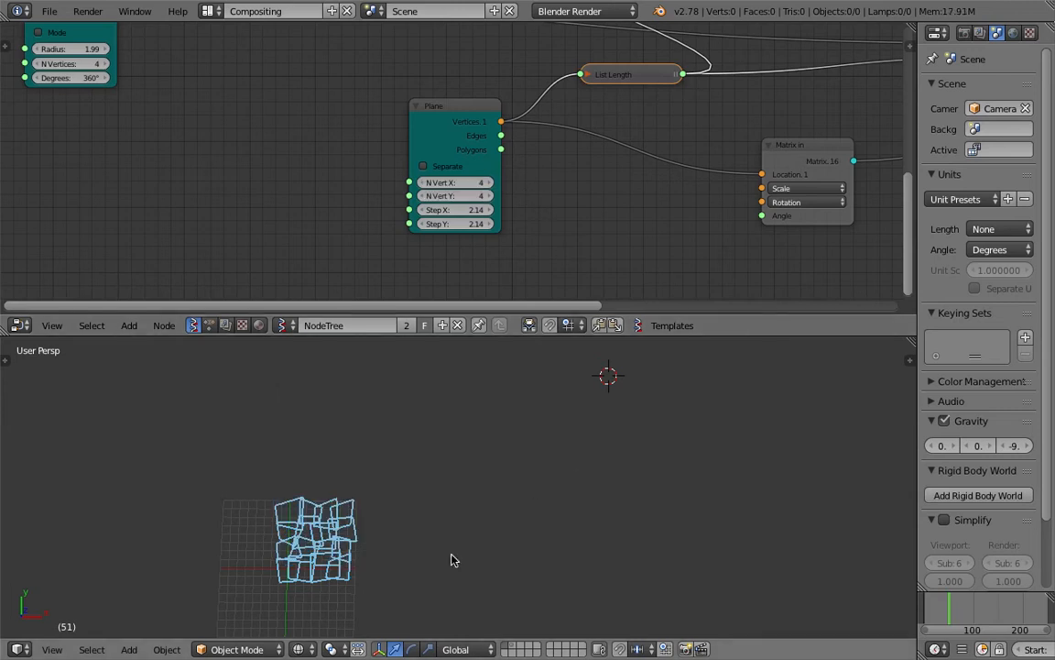
{"action": "middle_click_drag", "start_coordinate": [447, 521], "coordinate": [510, 483]}
{"action": "key", "text": "ctrl+s"}
{"action": "left_click", "coordinate": [510, 482]}
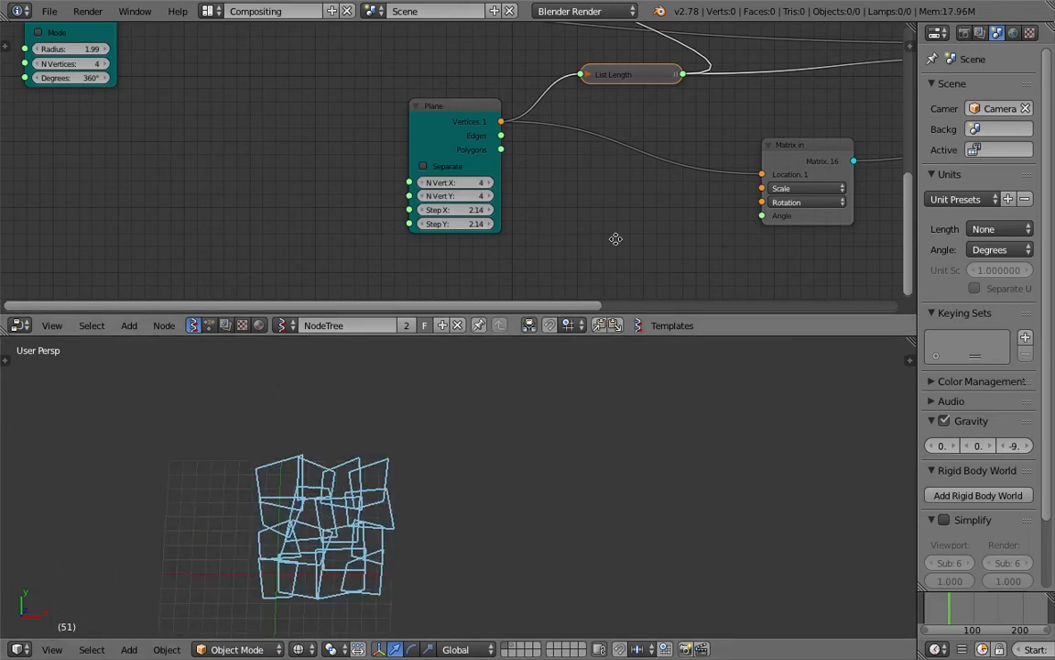
- Turn on vertex display in Viewer Draw, move that node farther from List Repeater and save the file
{"action": "middle_click_drag", "start_coordinate": [596, 299], "coordinate": [290, 257]}
{"action": "scroll", "coordinate": [289, 256], "scroll_direction": "down", "scroll_amount": 2}
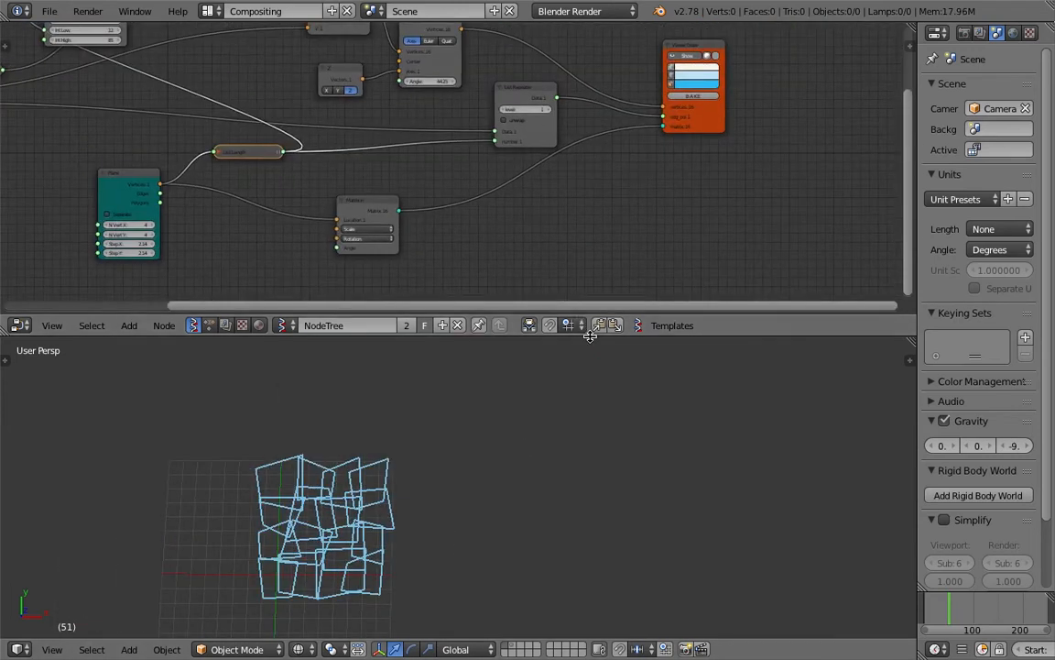
{"action": "left_click_drag", "start_coordinate": [590, 335], "coordinate": [590, 412]}
{"action": "scroll", "coordinate": [522, 249], "scroll_direction": "down", "scroll_amount": 1}
{"action": "scroll", "coordinate": [667, 181], "scroll_direction": "up", "scroll_amount": 1}
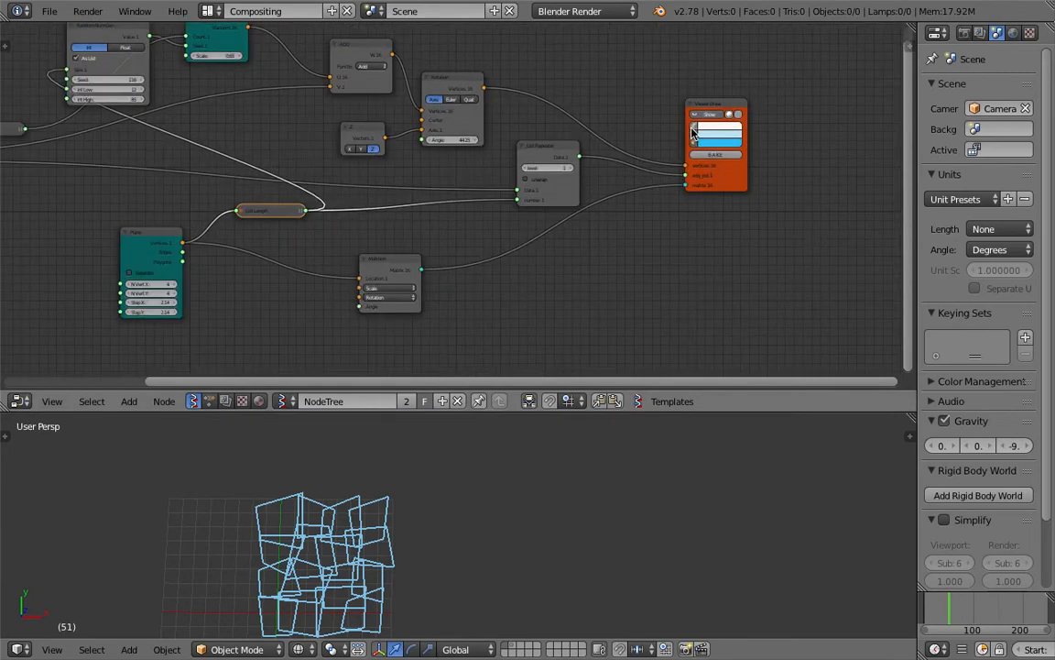
{"action": "middle_click_drag", "start_coordinate": [430, 523], "coordinate": [484, 502], "text": "shift"}
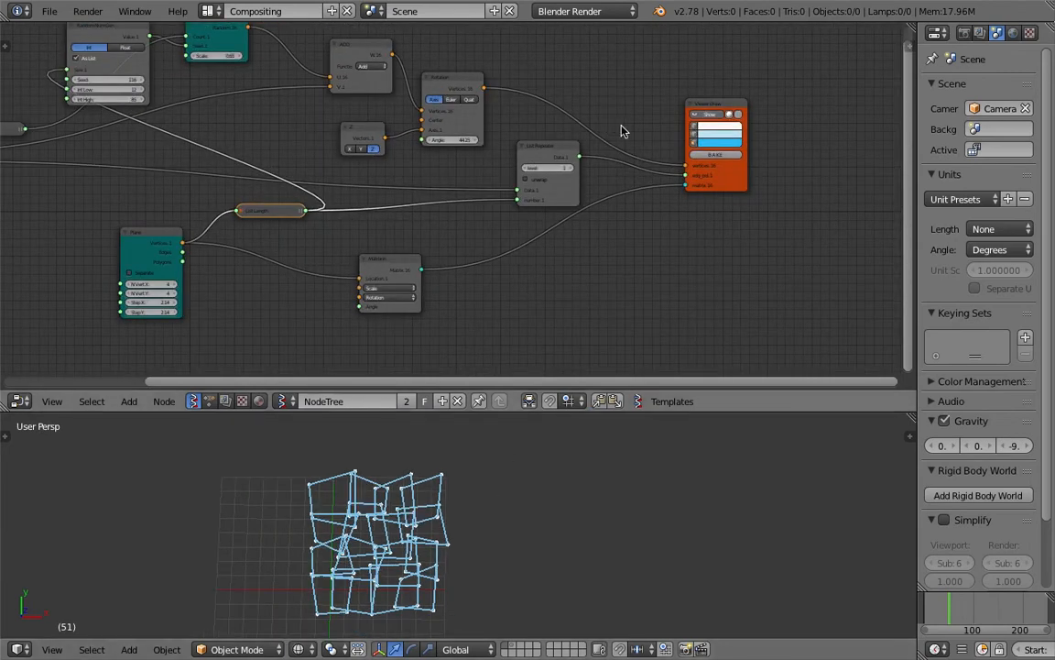
{"action": "left_click_drag", "start_coordinate": [714, 103], "coordinate": [761, 108]}
{"action": "key", "text": "ctrl+s"}
{"action": "left_click", "coordinate": [632, 463]}
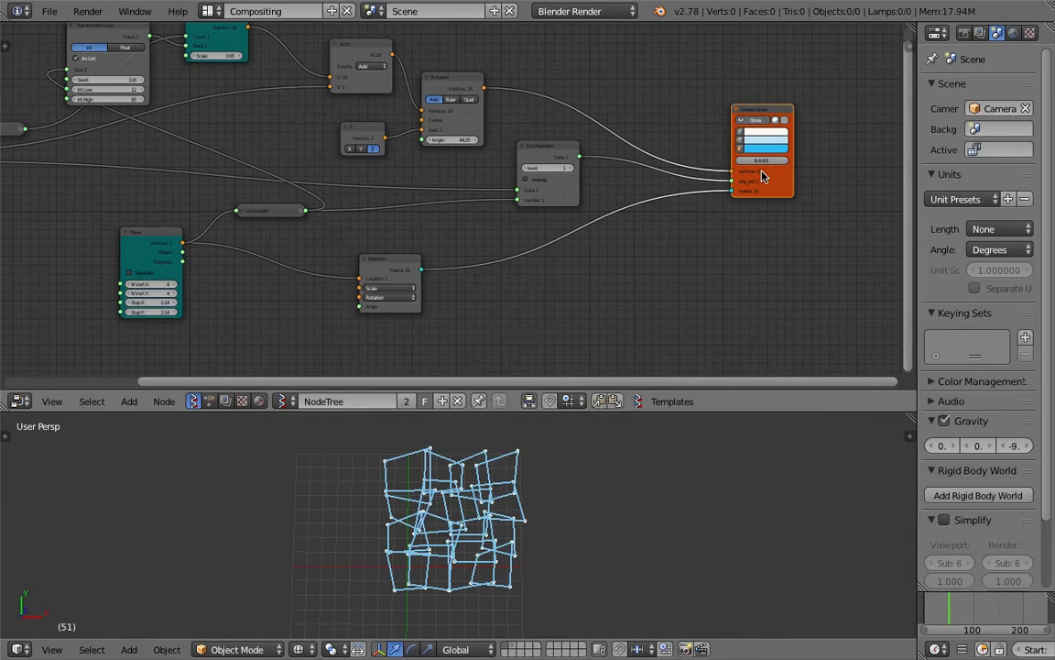
- Bake the Viewer Draw output, move the baked squares away from the drawn grid and reposition a few individually
{"action": "key", "text": "a"}
{"action": "key", "text": "g"}
{"action": "left_click", "coordinate": [313, 471]}
{"action": "left_click", "coordinate": [322, 477]}
{"action": "key", "text": "g"}
{"action": "left_click", "coordinate": [275, 438]}
{"action": "left_click", "coordinate": [255, 458]}
{"action": "key", "text": "g"}
{"action": "left_click", "coordinate": [229, 440]}
{"action": "left_click", "coordinate": [219, 480]}
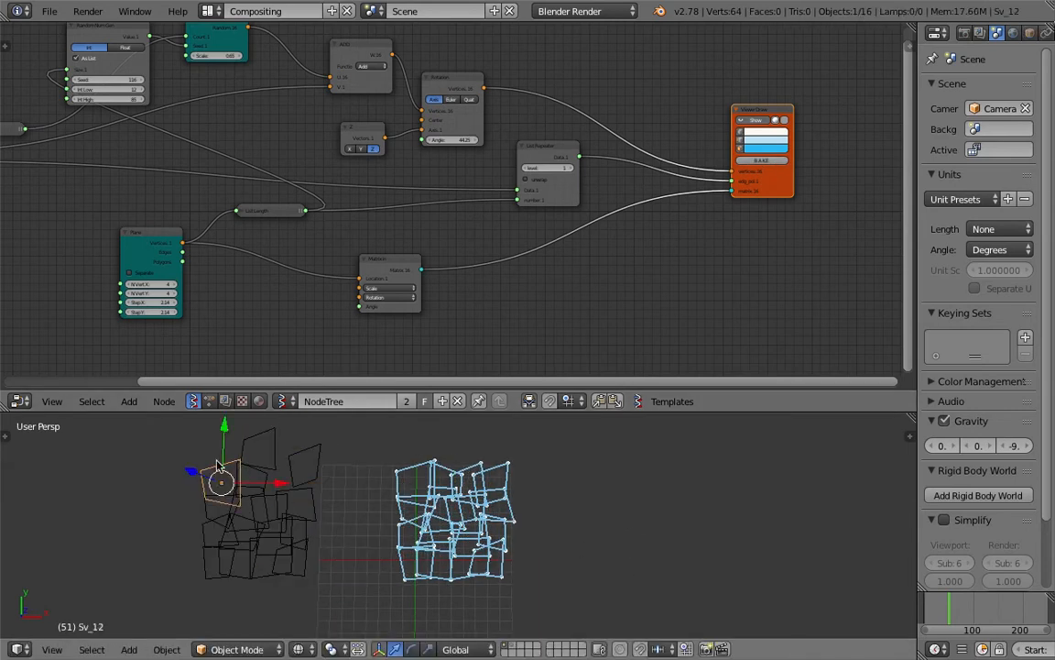
{"action": "key", "text": "g"}
{"action": "left_click", "coordinate": [207, 465]}
{"action": "left_click", "coordinate": [203, 467]}
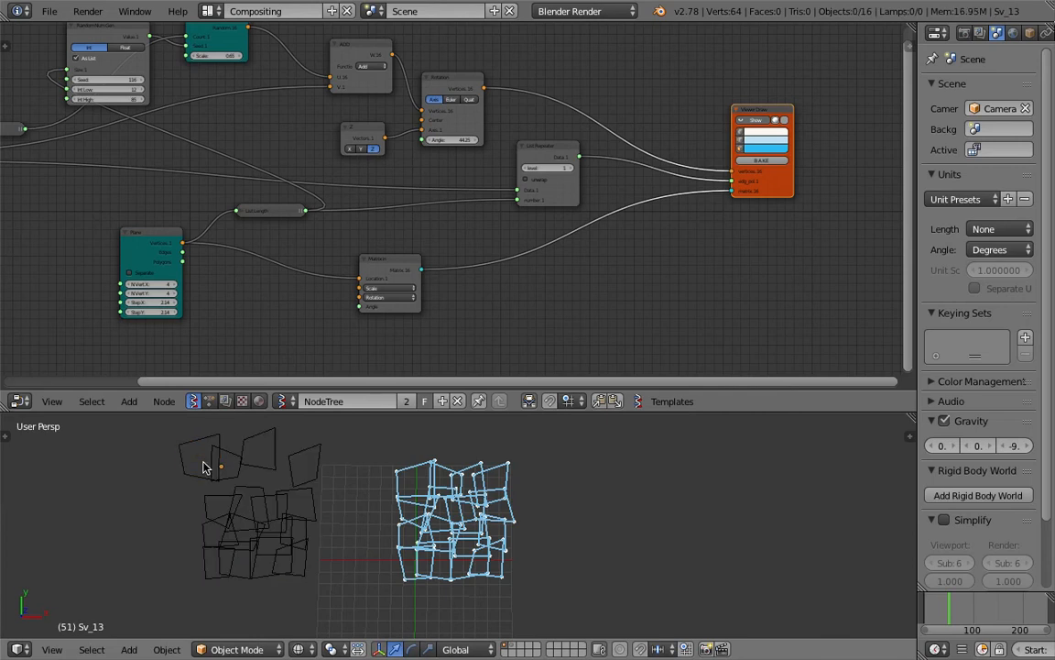
- Delete all the baked squares
{"action": "key", "text": "a"}
{"action": "key", "text": "Delete"}
- Save the file and move the Viewer Draw node still farther from List Repeater to free space for another node
{"action": "middle_click_drag", "start_coordinate": [690, 200], "coordinate": [506, 245]}
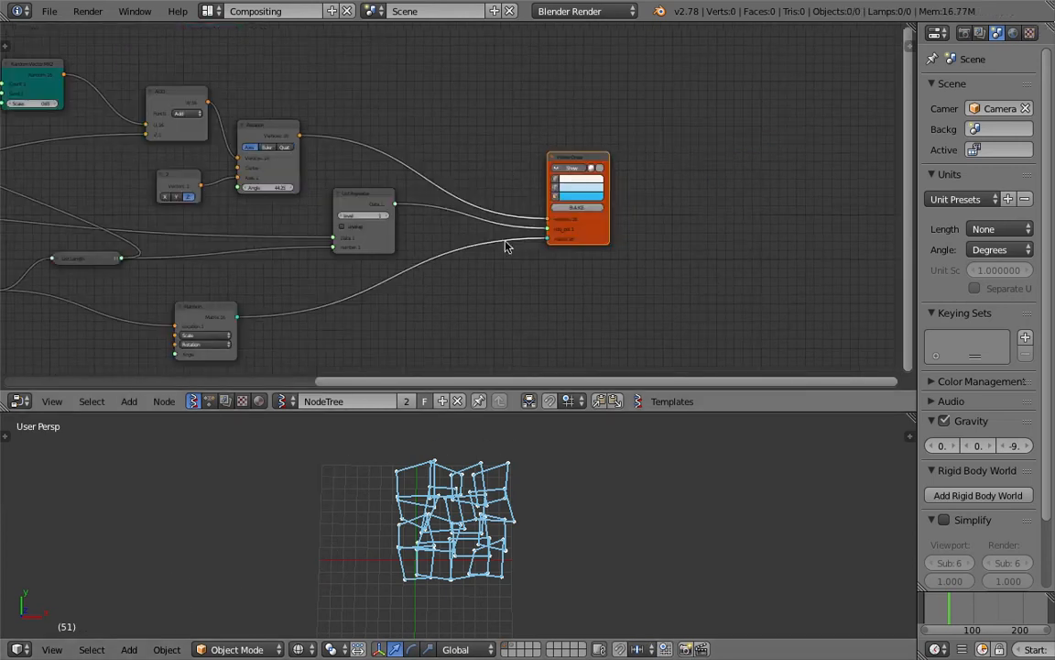
{"action": "key", "text": "ctrl+s"}
{"action": "left_click", "coordinate": [573, 177]}
{"action": "scroll", "coordinate": [520, 198], "scroll_direction": "up", "scroll_amount": 1, "text": "shift"}
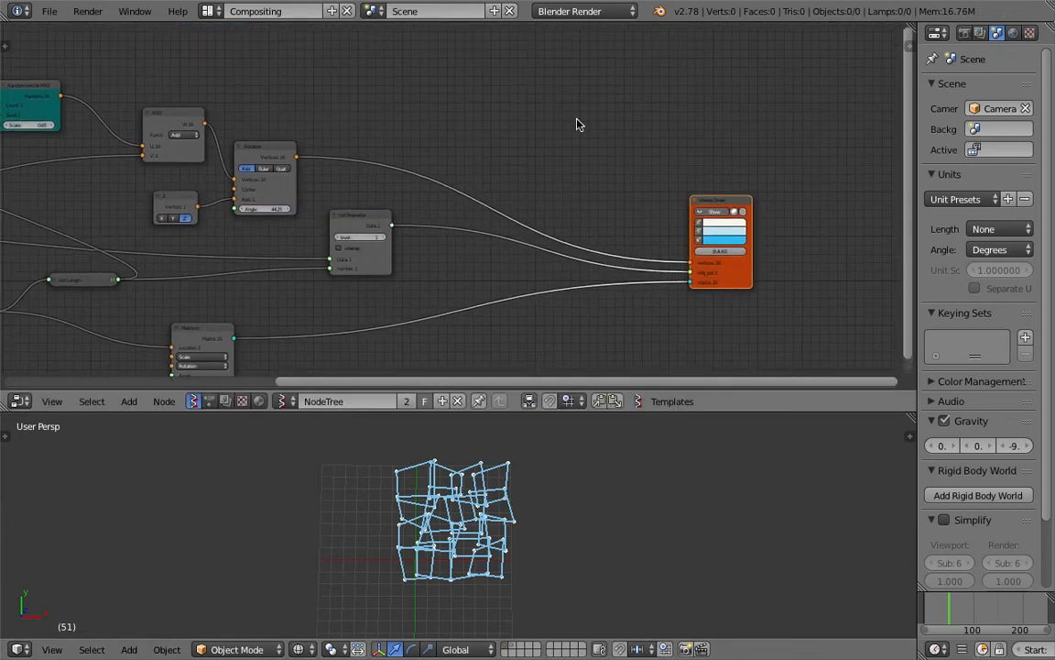
- Add a Viewer BMeshMK2 node and feed it Rotation's vertices, List Repeater's data as edges and Matrix in's matrix
{"action": "key", "text": "space"}
{"action": "type", "text": "bme"}
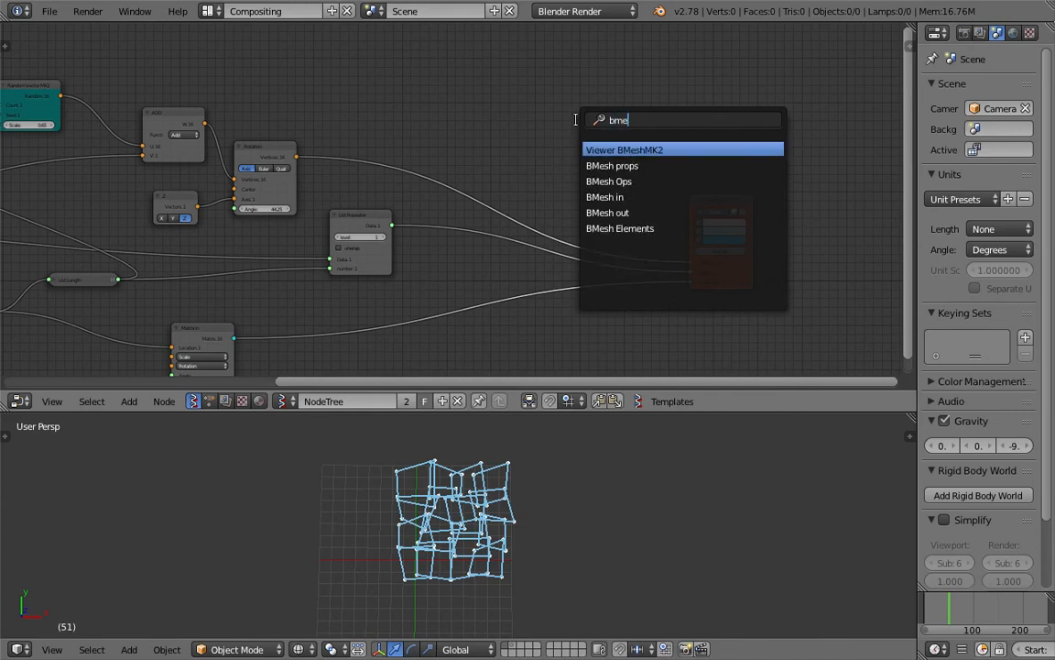
{"action": "key", "text": "Return"}
{"action": "left_click", "coordinate": [581, 124]}
{"action": "middle_click_drag", "start_coordinate": [558, 123], "coordinate": [617, 118]}
{"action": "left_click_drag", "start_coordinate": [356, 151], "coordinate": [640, 188]}
{"action": "left_click_drag", "start_coordinate": [450, 219], "coordinate": [641, 198]}
{"action": "left_click_drag", "start_coordinate": [293, 334], "coordinate": [641, 218]}
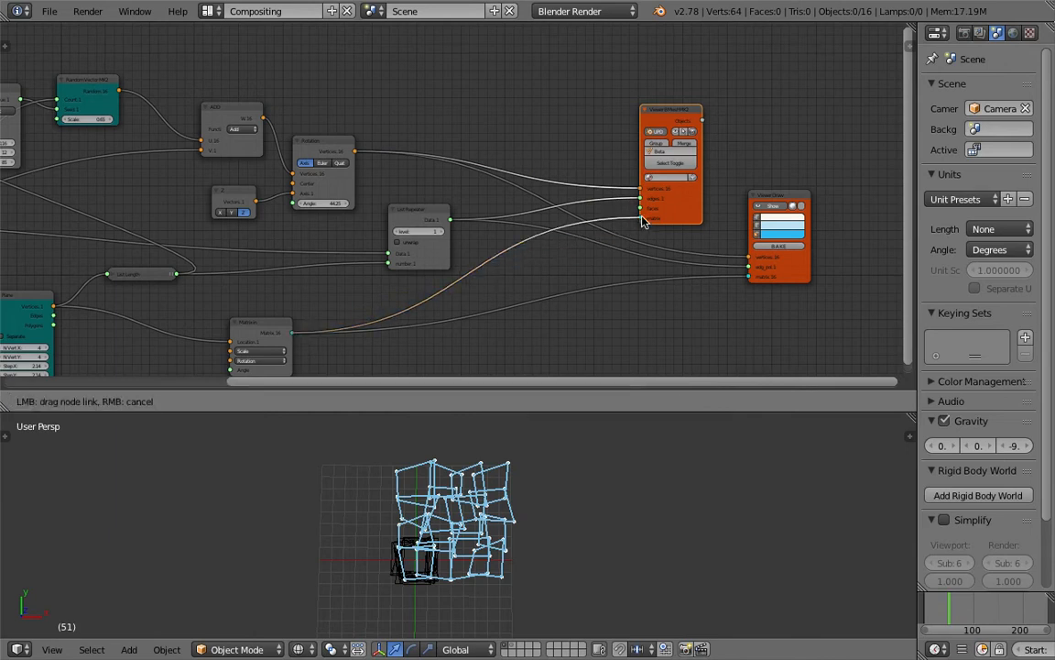
- Hide the Viewer Draw output and select several of the generated Beta squares one at a time
{"action": "right_click", "coordinate": [494, 481]}
{"action": "right_click", "coordinate": [443, 504]}
{"action": "scroll", "coordinate": [614, 124], "scroll_direction": "up", "scroll_amount": 4}
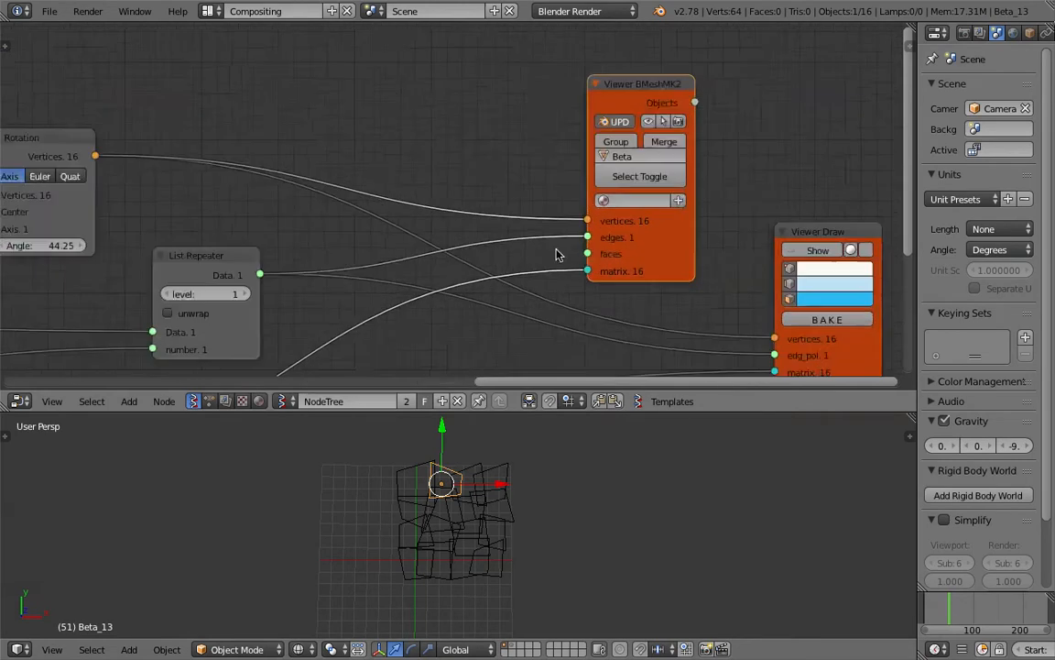
{"action": "right_click", "coordinate": [467, 483]}
{"action": "right_click", "coordinate": [438, 486]}
{"action": "right_click", "coordinate": [419, 505]}
{"action": "right_click", "coordinate": [467, 483]}
{"action": "right_click", "coordinate": [483, 511]}
{"action": "right_click", "coordinate": [483, 513]}
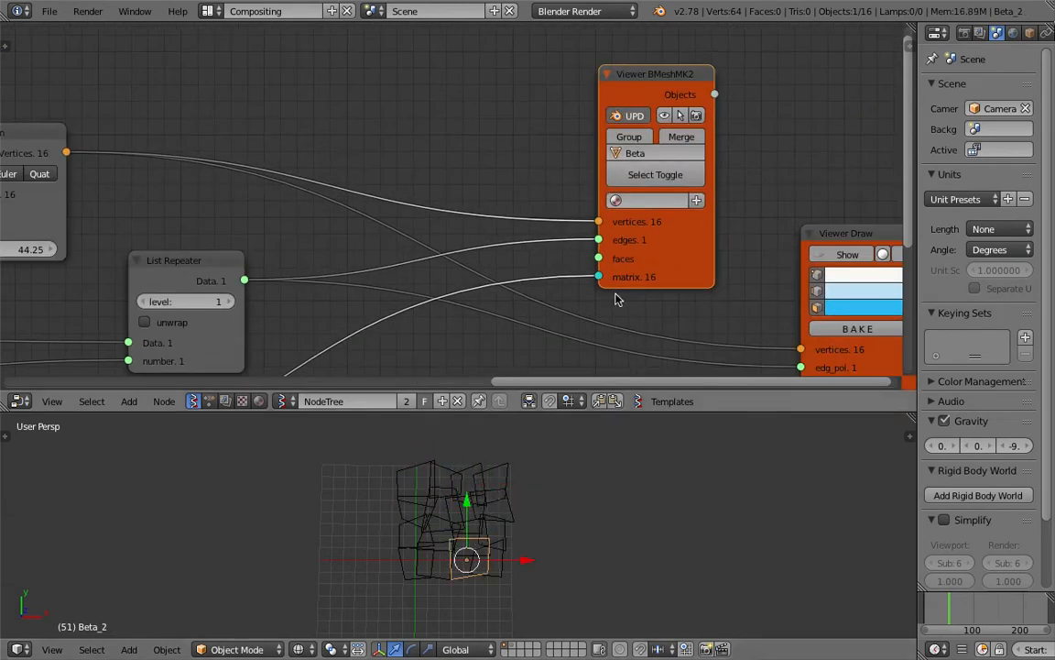
- Enable Merge on the Viewer BMeshMK2 node and try to move the merged object
{"action": "left_click", "coordinate": [678, 138]}
{"action": "key", "text": "g"}
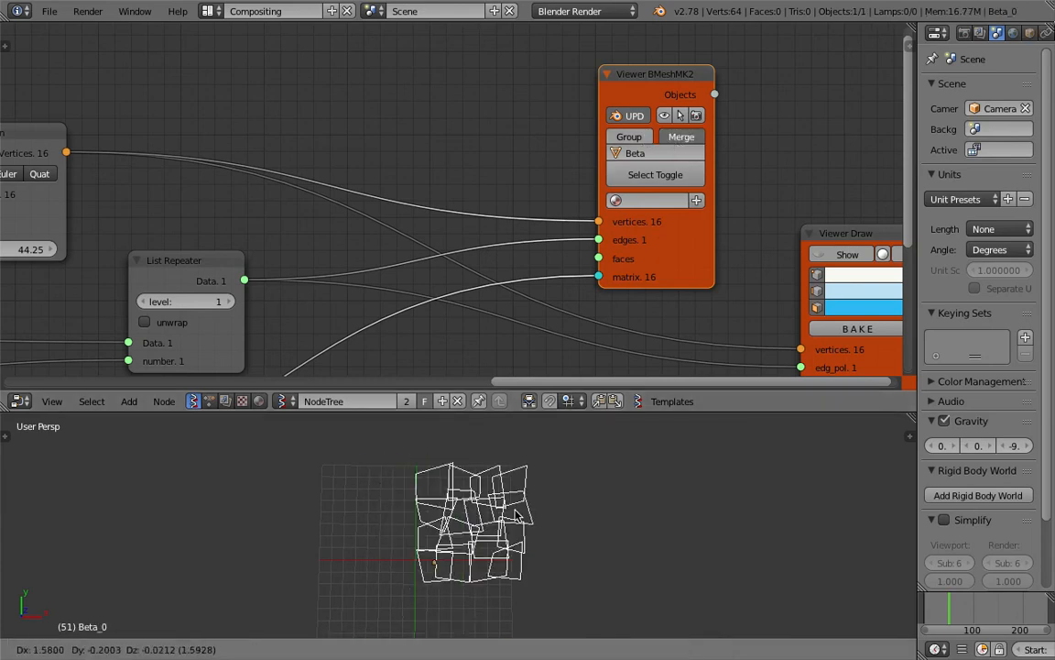
{"action": "right_click", "coordinate": [517, 517]}
- Delete the Viewer BMeshMK2 node and the merged mesh, and show the Viewer Draw output again
{"action": "key", "text": "x"}
{"action": "scroll", "coordinate": [585, 86], "scroll_direction": "down", "scroll_amount": 2}
{"action": "key", "text": "x"}
{"action": "left_click", "coordinate": [463, 549]}
{"action": "left_click", "coordinate": [739, 240]}
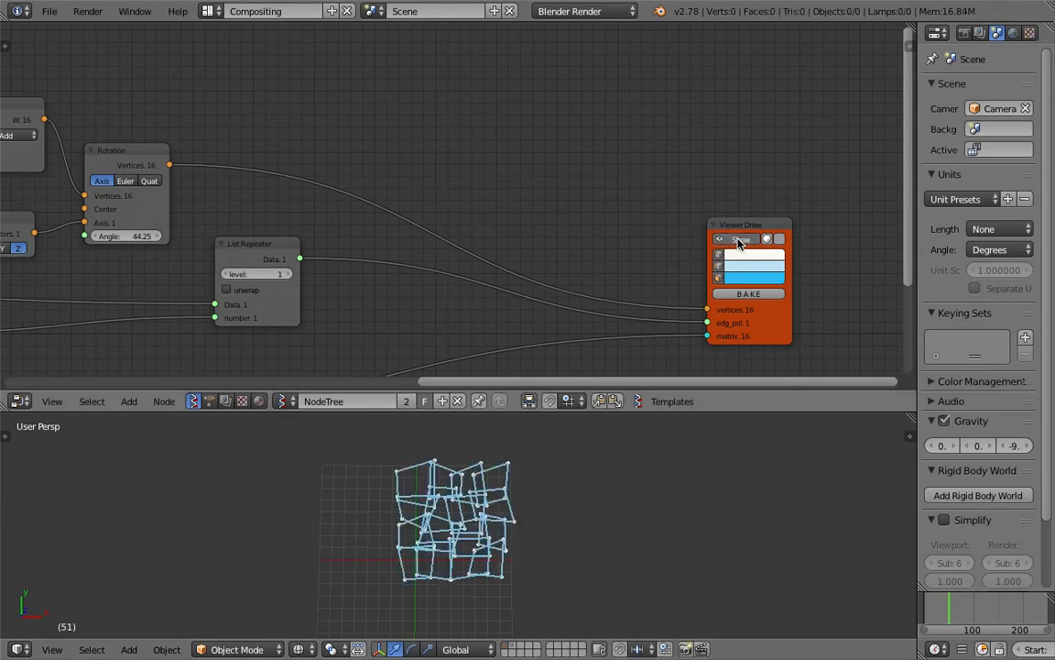
- Add a Mesh Join node in the empty area above the links running to Viewer Draw
{"action": "key", "text": "shift+a"}
{"action": "left_click", "coordinate": [565, 93]}
{"action": "type", "text": "join m"}
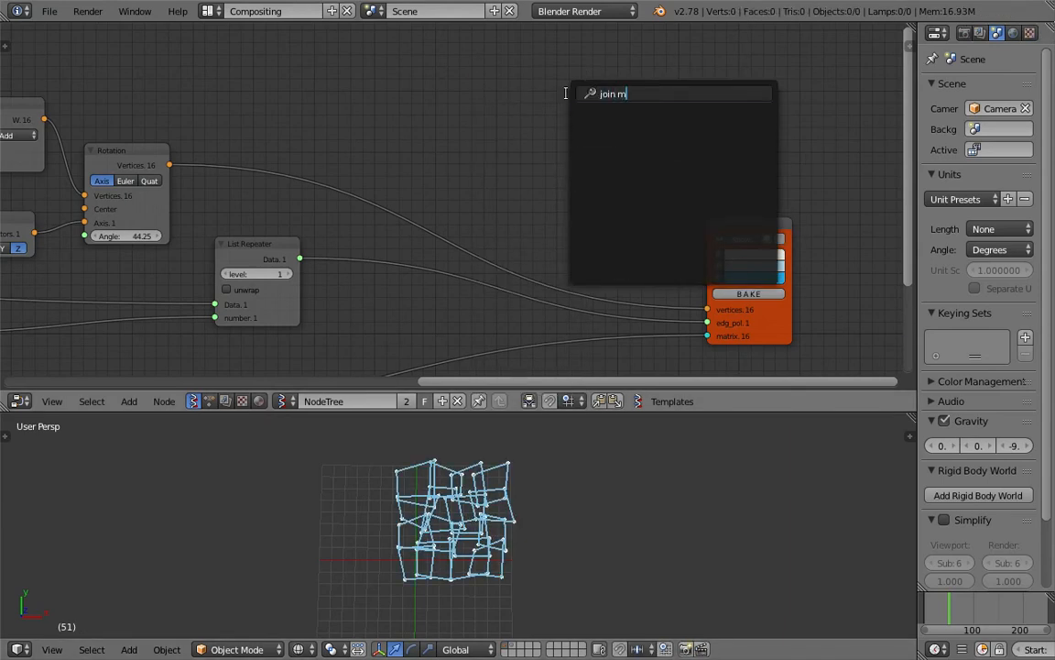
{"action": "key", "text": "BackSpace"}
{"action": "key", "text": "BackSpace"}
{"action": "key", "text": "BackSpace"}
{"action": "key", "text": "BackSpace"}
{"action": "key", "text": "BackSpace"}
{"action": "key", "text": "BackSpace"}
{"action": "type", "text": "mesh j"}
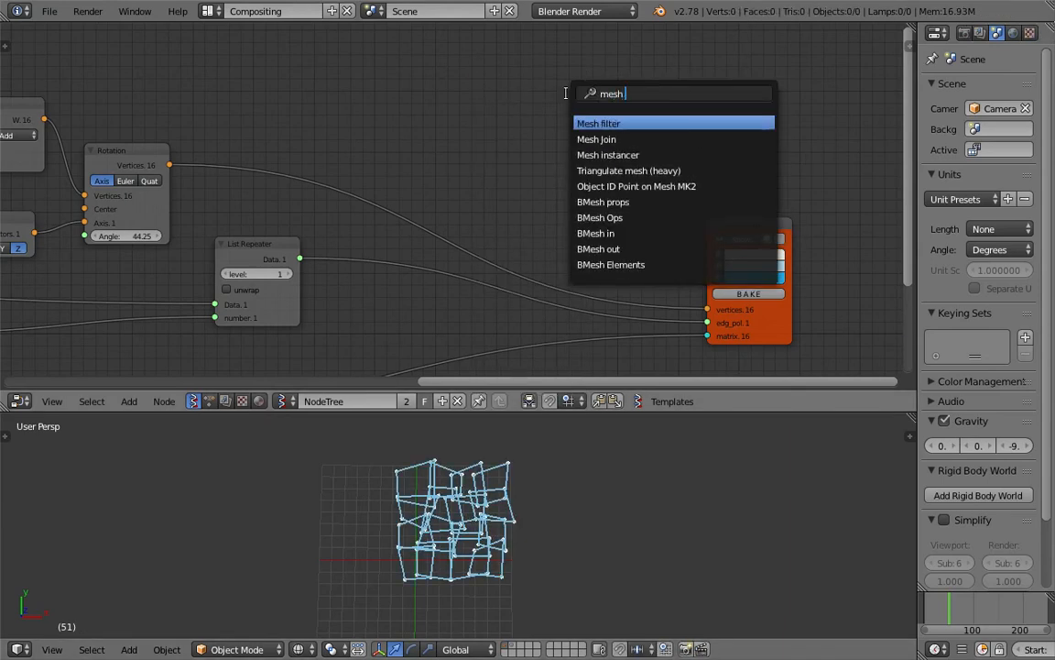
{"action": "key", "text": "Return"}
{"action": "left_click", "coordinate": [568, 98]}
{"action": "scroll", "coordinate": [550, 108], "scroll_direction": "down", "scroll_amount": 3}
{"action": "middle_click_drag", "start_coordinate": [538, 119], "coordinate": [560, 92]}
{"action": "left_click_drag", "start_coordinate": [576, 114], "coordinate": [529, 135]}
{"action": "scroll", "coordinate": [656, 98], "scroll_direction": "up", "scroll_amount": 1}
{"action": "key", "text": "shift+a"}
{"action": "left_click", "coordinate": [652, 95]}
{"action": "type", "text": "appl"}
{"action": "key", "text": "BackSpace"}
{"action": "key", "text": "BackSpace"}
{"action": "key", "text": "BackSpace"}
{"action": "key", "text": "BackSpace"}
{"action": "type", "text": "join"}
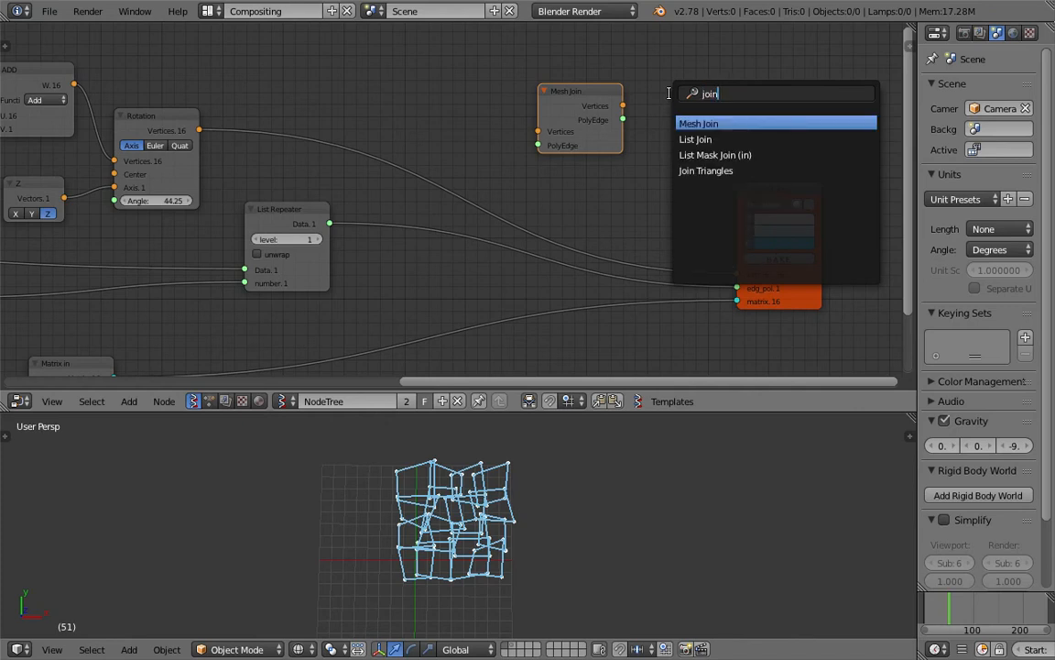
{"action": "key", "text": "Down"}
{"action": "key", "text": "Down"}
{"action": "key", "text": "Down"}
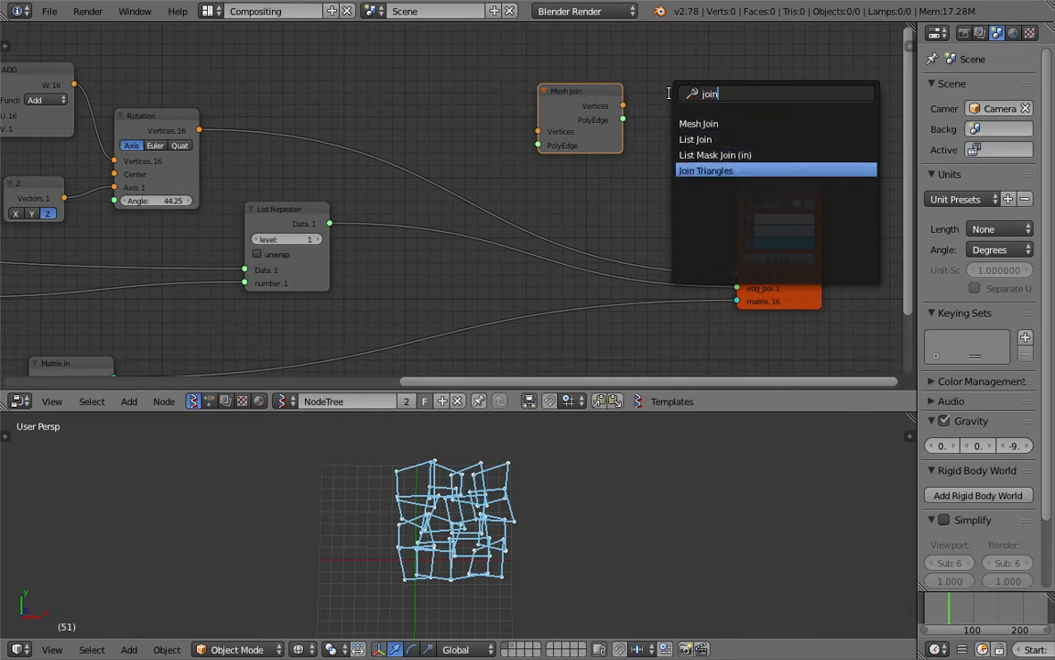
{"action": "key", "text": "Up"}
{"action": "key", "text": "Up"}
{"action": "key", "text": "Up"}
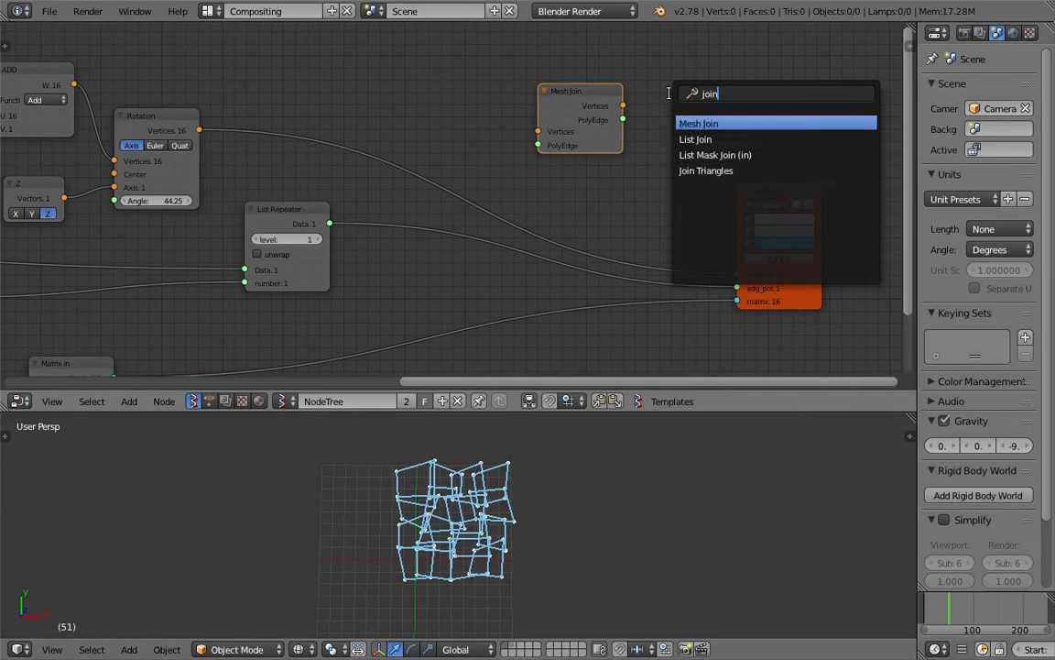
{"action": "key", "text": "Return"}
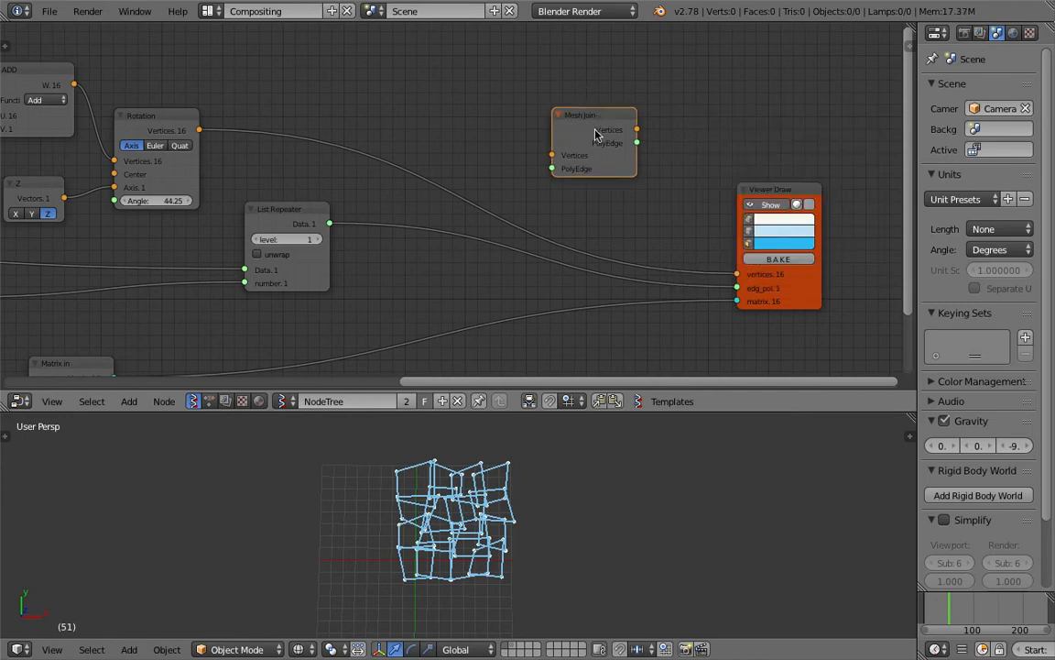
- Add an Apply matrix to mesh node beside Mesh Join and save the file over the existing one
{"action": "key", "text": "space"}
{"action": "type", "text": "appl"}
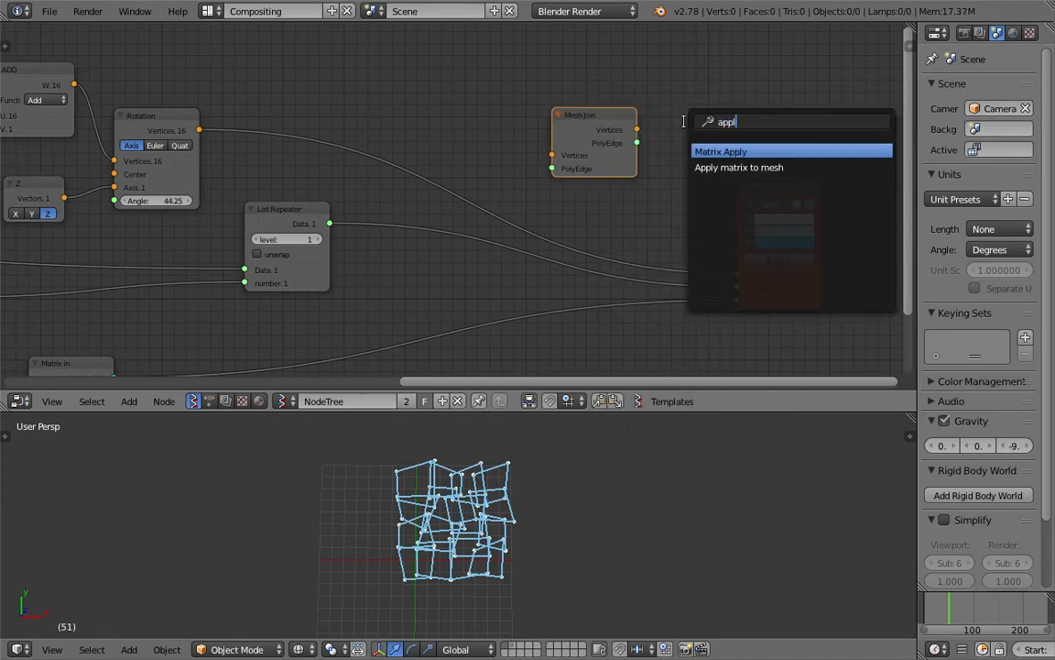
{"action": "key", "text": "Down"}
{"action": "key", "text": "Return"}
{"action": "left_click", "coordinate": [654, 94]}
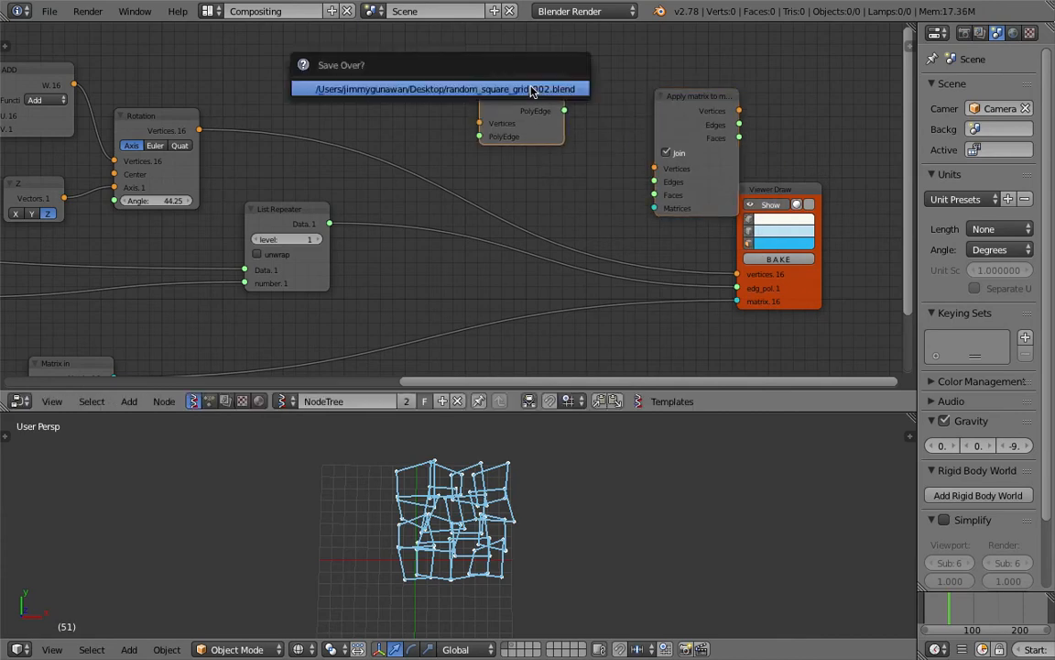
- Feed Apply matrix to mesh with Rotation's vertices, List Repeater's data as edges and Matrix in's matrix
{"action": "scroll", "coordinate": [683, 193], "scroll_direction": "down", "scroll_amount": 2}
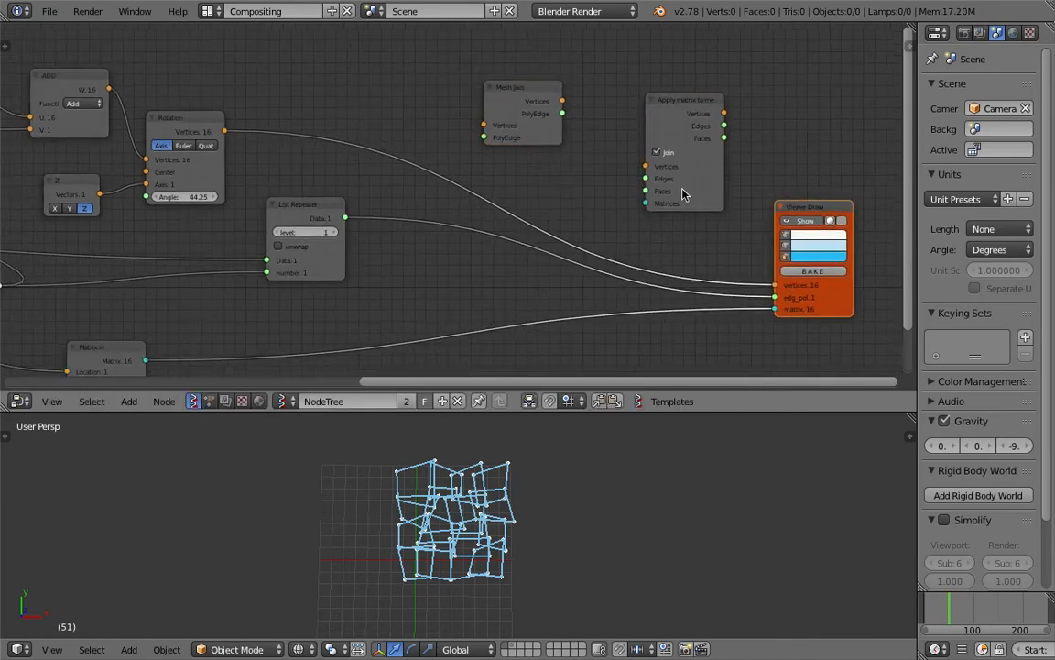
{"action": "left_click_drag", "start_coordinate": [226, 131], "coordinate": [646, 166]}
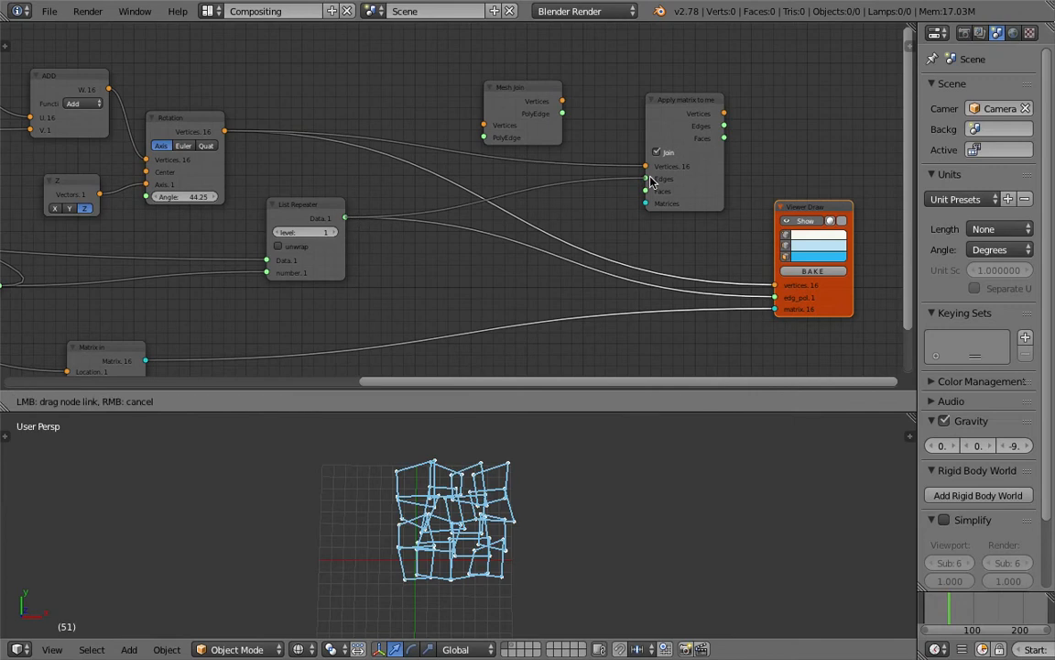
{"action": "scroll", "coordinate": [348, 220], "scroll_direction": "down", "scroll_amount": 3}
{"action": "left_click_drag", "start_coordinate": [259, 275], "coordinate": [658, 153]}
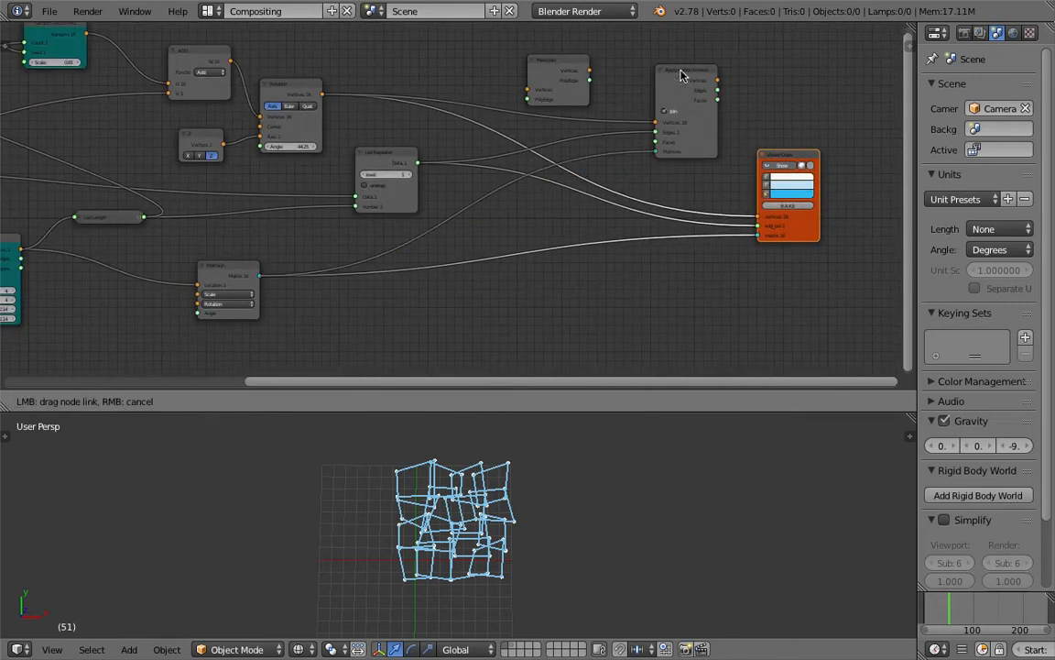
{"action": "scroll", "coordinate": [682, 77], "scroll_direction": "up", "scroll_amount": 3}
{"action": "middle_click_drag", "start_coordinate": [685, 85], "coordinate": [551, 150]}
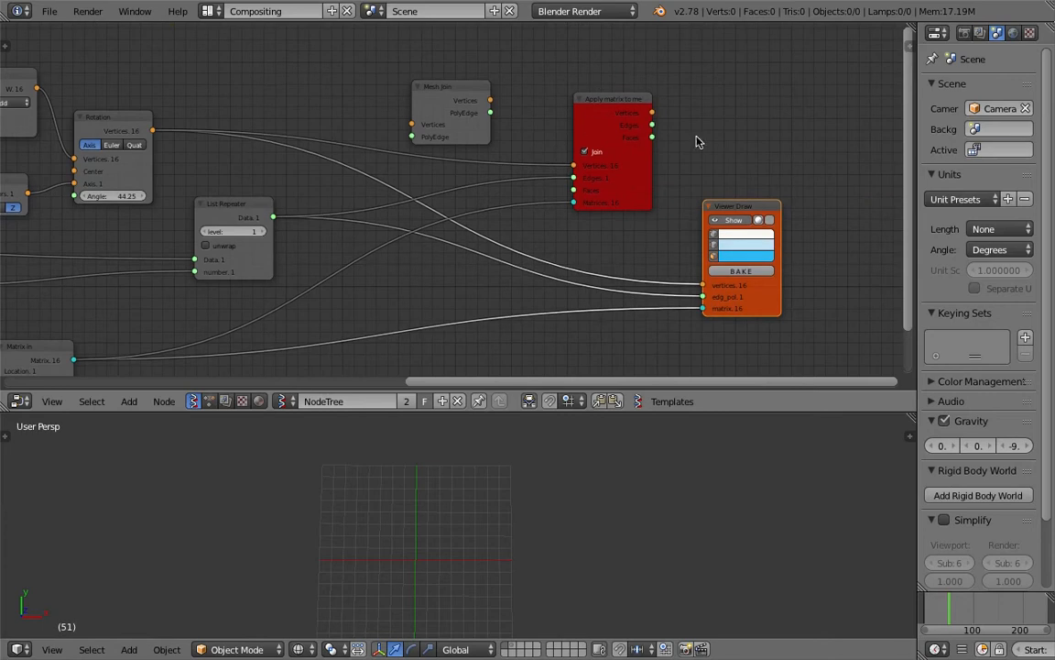
- Duplicate the Viewer Draw node and feed the copy with Apply matrix to mesh's vertices and edges
{"action": "left_click_drag", "start_coordinate": [734, 205], "coordinate": [788, 223]}
{"action": "key", "text": "shift+d"}
{"action": "left_click", "coordinate": [687, 98]}
{"action": "key", "text": "g"}
{"action": "left_click", "coordinate": [683, 113]}
{"action": "mouse_move", "coordinate": [652, 112]}
{"action": "left_mouse_down"}
{"action": "mouse_move", "coordinate": [703, 126]}
{"action": "mouse_move", "coordinate": [653, 128]}
{"action": "mouse_move", "coordinate": [719, 146]}
{"action": "left_mouse_up"}
{"action": "scroll", "coordinate": [541, 165], "scroll_direction": "down", "scroll_amount": 2}
{"action": "middle_click_drag", "start_coordinate": [544, 145], "coordinate": [584, 130]}
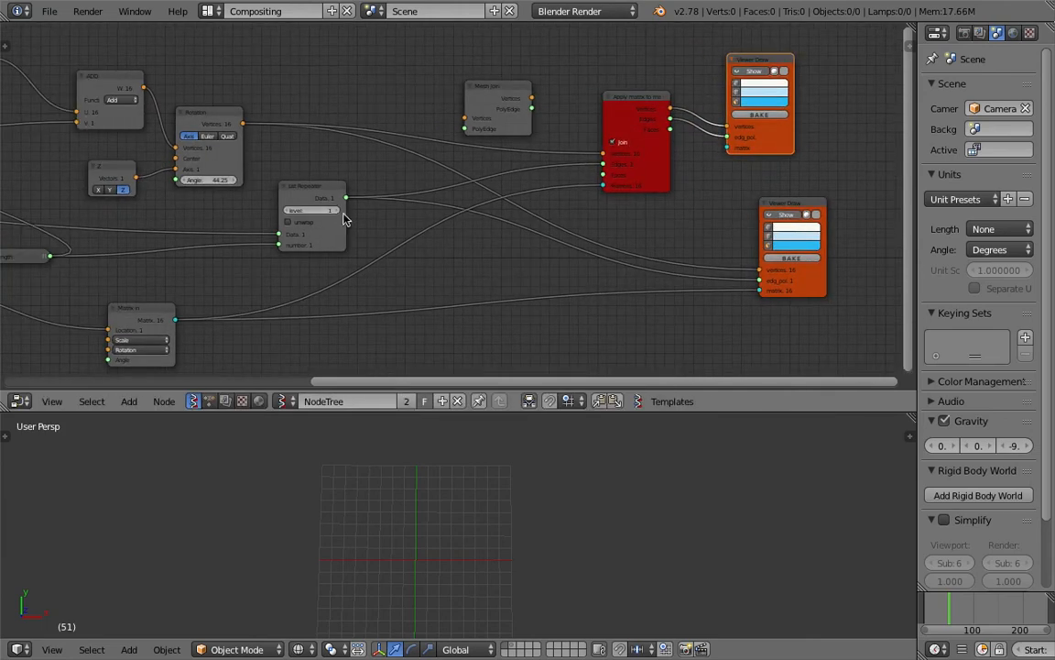
- Toggle unwrap on the List Repeater node to compare the results, and leave it enabled
{"action": "left_click", "coordinate": [288, 212]}
{"action": "left_click", "coordinate": [288, 212]}
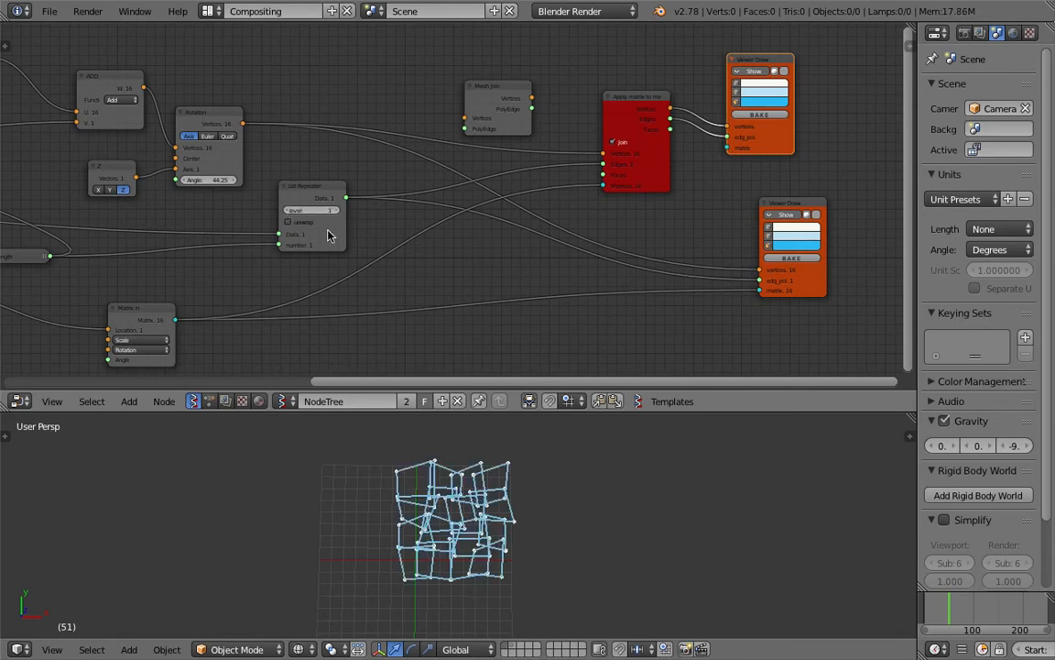
{"action": "scroll", "coordinate": [577, 197], "scroll_direction": "up", "scroll_amount": 2}
{"action": "left_click_drag", "start_coordinate": [656, 91], "coordinate": [644, 110]}
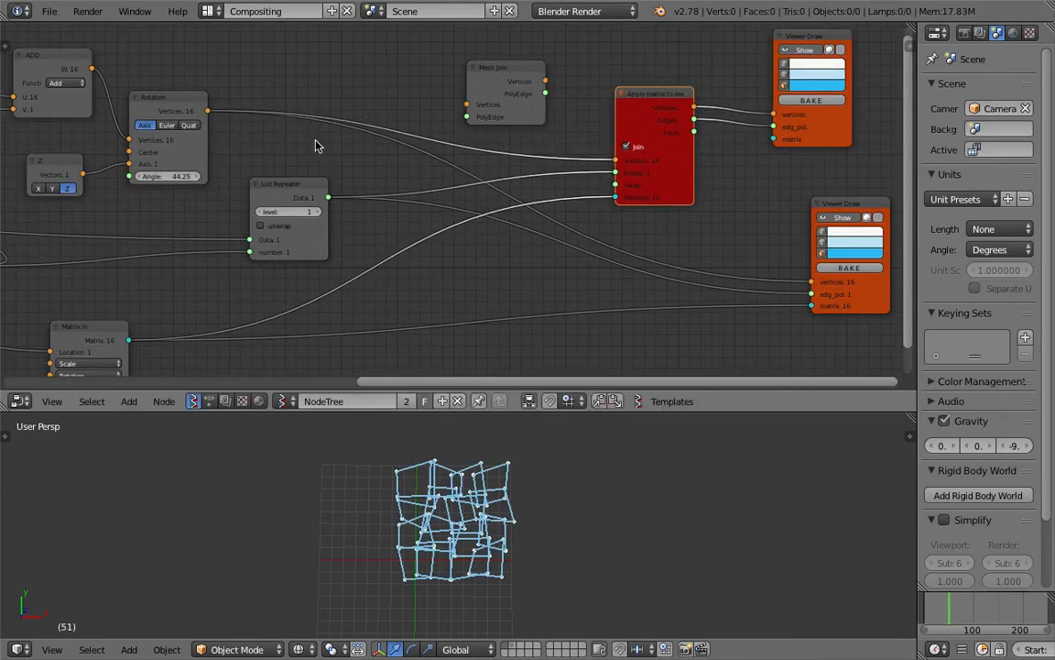
{"action": "scroll", "coordinate": [278, 223], "scroll_direction": "up", "scroll_amount": 1}
{"action": "left_click", "coordinate": [255, 217]}
{"action": "left_click", "coordinate": [256, 218]}
{"action": "left_click", "coordinate": [258, 217]}
{"action": "left_click", "coordinate": [238, 219]}
{"action": "left_click", "coordinate": [236, 219]}
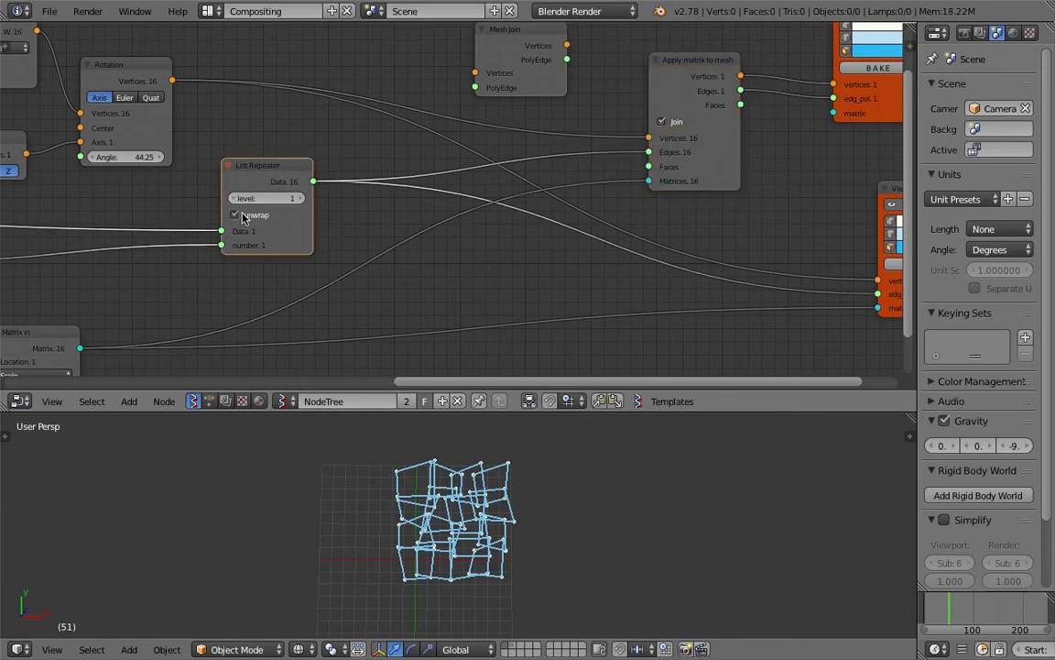
{"action": "left_click", "coordinate": [238, 217]}
{"action": "scroll", "coordinate": [648, 177], "scroll_direction": "up", "scroll_amount": 3}
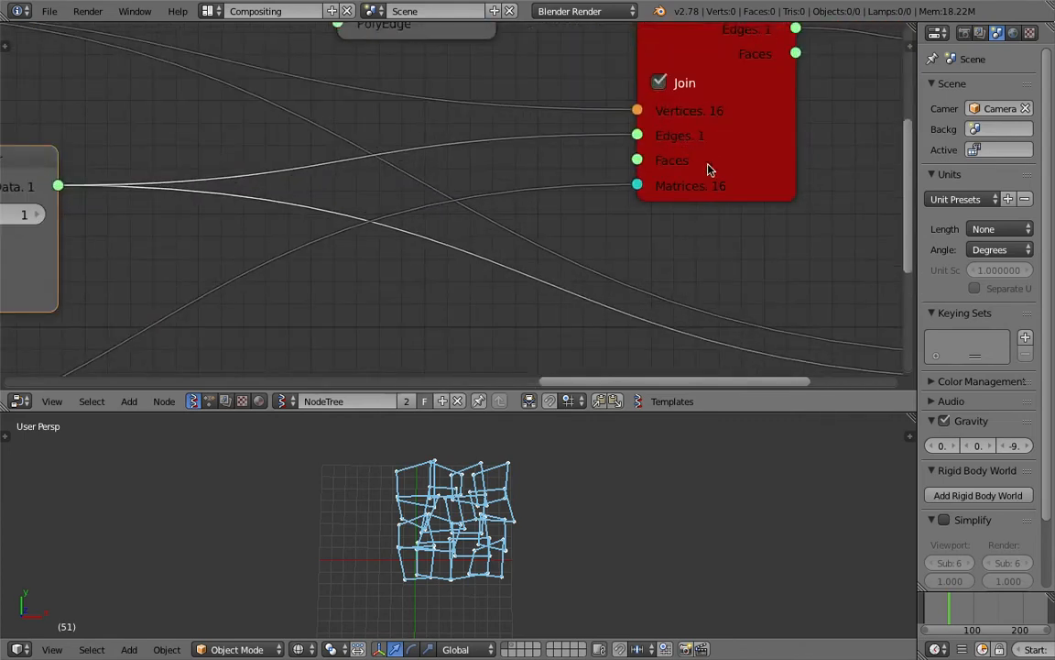
{"action": "scroll", "coordinate": [444, 194], "scroll_direction": "down", "scroll_amount": 1}
{"action": "middle_click_drag", "start_coordinate": [38, 233], "coordinate": [221, 195]}
{"action": "left_click", "coordinate": [194, 200]}
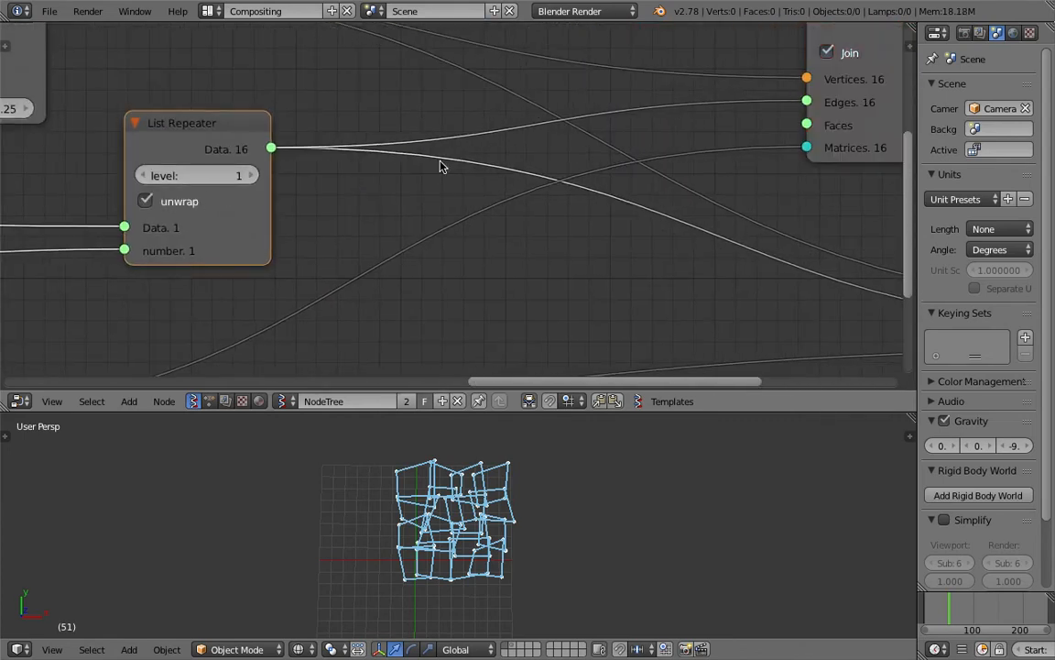
- Bake the joined geometry from the new Viewer Draw, move the baked mesh aside and delete it
{"action": "scroll", "coordinate": [558, 155], "scroll_direction": "down", "scroll_amount": 3}
{"action": "middle_click_drag", "start_coordinate": [653, 137], "coordinate": [497, 195]}
{"action": "scroll", "coordinate": [579, 152], "scroll_direction": "down", "scroll_amount": 3}
{"action": "left_click_drag", "start_coordinate": [609, 85], "coordinate": [597, 89]}
{"action": "scroll", "coordinate": [605, 82], "scroll_direction": "up", "scroll_amount": 2}
{"action": "scroll", "coordinate": [632, 99], "scroll_direction": "down", "scroll_amount": 2}
{"action": "scroll", "coordinate": [718, 140], "scroll_direction": "down", "scroll_amount": 1}
{"action": "middle_click_drag", "start_coordinate": [709, 152], "coordinate": [629, 160]}
{"action": "left_click", "coordinate": [708, 103]}
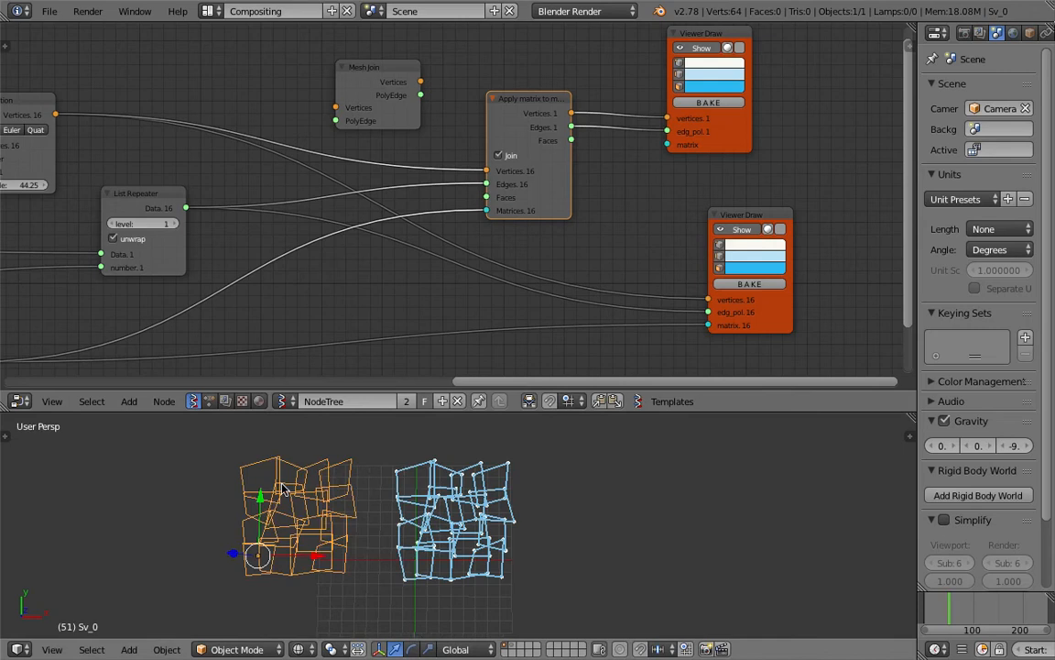
{"action": "key", "text": "x"}
{"action": "left_click", "coordinate": [426, 486]}
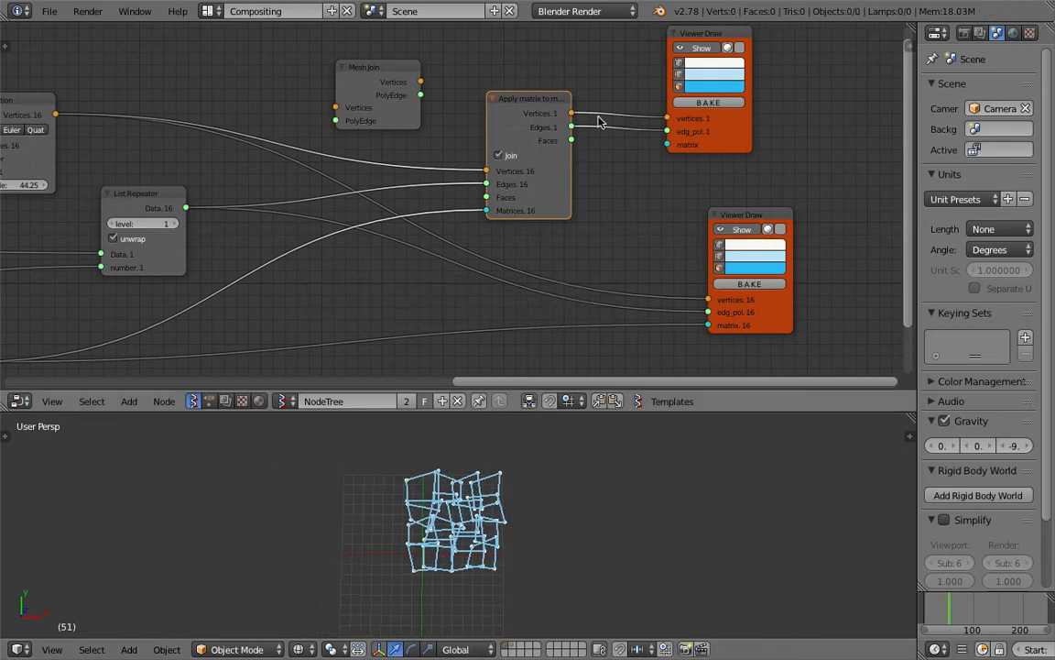
- Delete the original Viewer Draw node and rearrange the remaining Viewer Draw, Mesh Join and Apply matrix to mesh nodes
{"action": "scroll", "coordinate": [601, 122], "scroll_direction": "down", "scroll_amount": 1}
{"action": "left_click", "coordinate": [713, 214]}
{"action": "key", "text": "x"}
{"action": "middle_click_drag", "start_coordinate": [697, 199], "coordinate": [678, 216]}
{"action": "left_click_drag", "start_coordinate": [676, 157], "coordinate": [738, 176]}
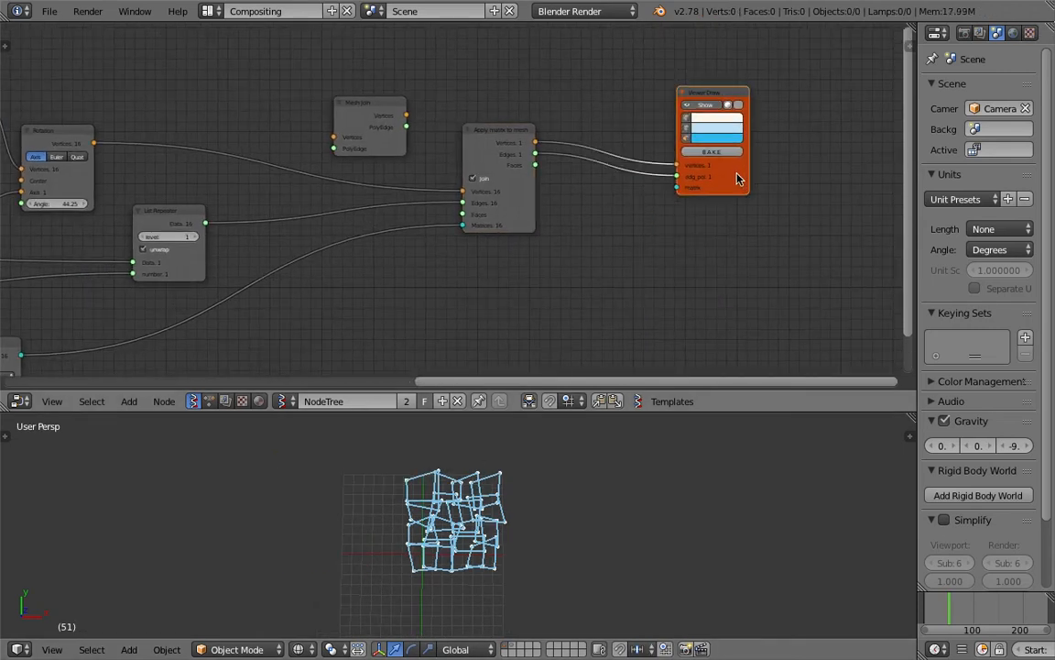
{"action": "left_click_drag", "start_coordinate": [364, 114], "coordinate": [427, 64]}
{"action": "left_click_drag", "start_coordinate": [483, 125], "coordinate": [404, 141]}
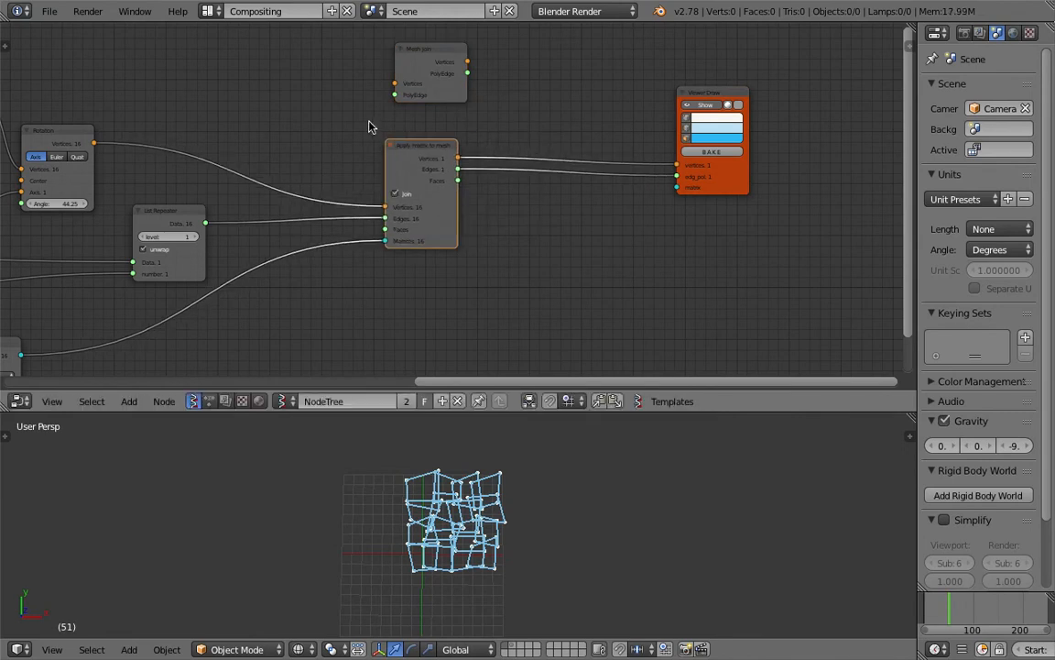
- Add an Intersect Edges node and feed it Apply matrix to mesh's vertices and edges
{"action": "scroll", "coordinate": [540, 240], "scroll_direction": "up", "scroll_amount": 1}
{"action": "key", "text": "space"}
{"action": "type", "text": "inter"}
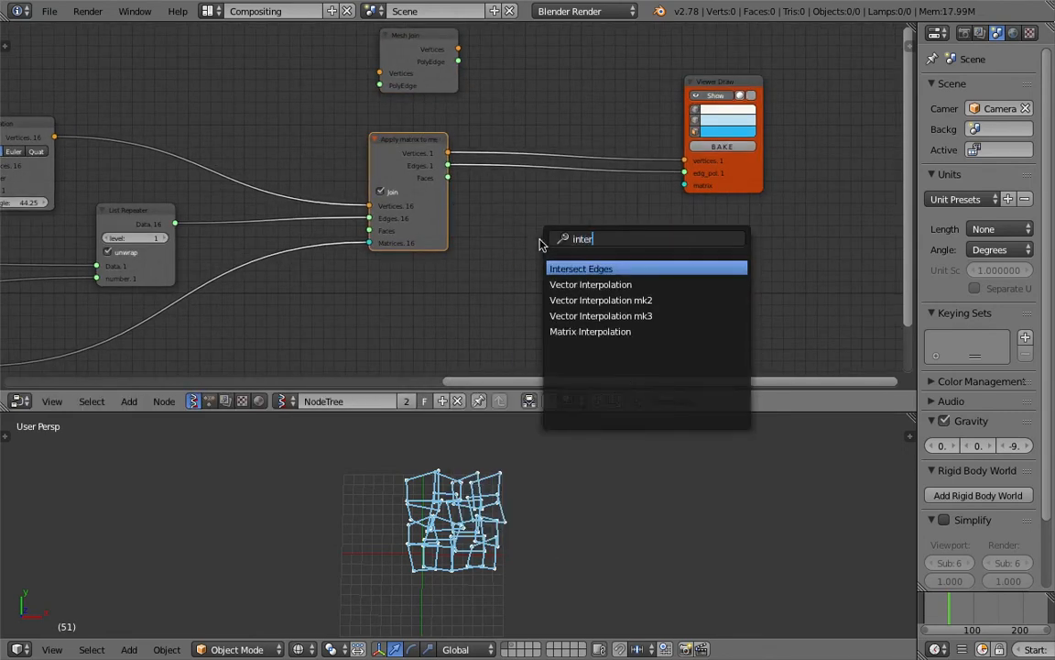
{"action": "key", "text": "Return"}
{"action": "left_click", "coordinate": [540, 231]}
{"action": "left_click_drag", "start_coordinate": [449, 153], "coordinate": [536, 286]}
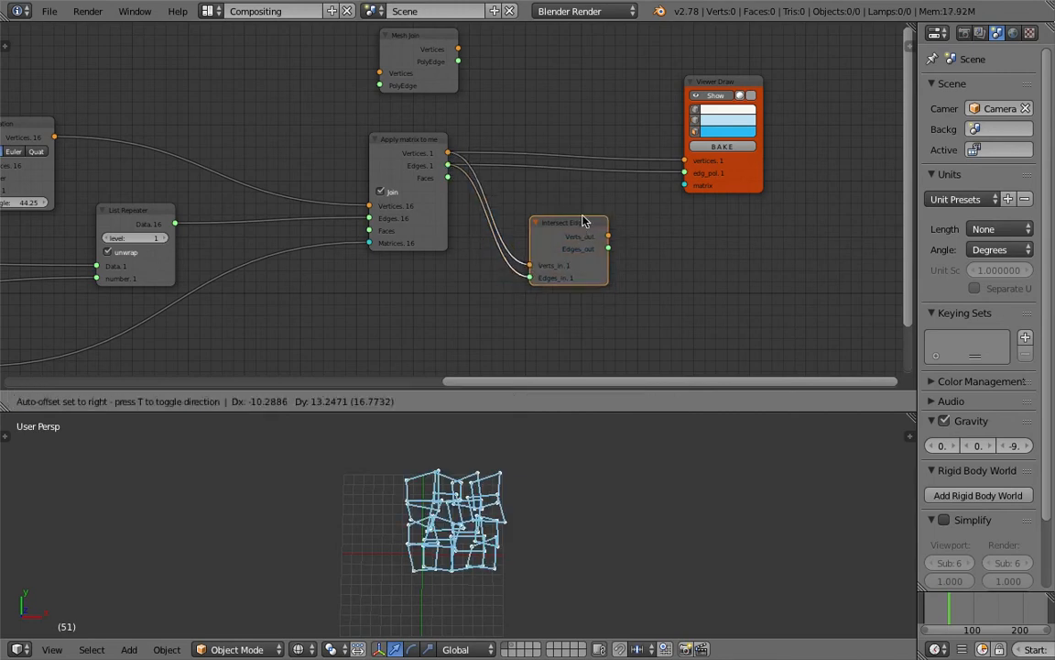
- Connect Intersect Edges' Verts_out and Edges_out to Viewer Draw's vertices and edg_pol inputs
{"action": "scroll", "coordinate": [586, 224], "scroll_direction": "up", "scroll_amount": 1}
{"action": "mouse_move", "coordinate": [639, 228]}
{"action": "left_mouse_down"}
{"action": "mouse_move", "coordinate": [746, 150]}
{"action": "mouse_move", "coordinate": [749, 178]}
{"action": "mouse_move", "coordinate": [679, 303]}
{"action": "left_mouse_up"}
{"action": "left_click_drag", "start_coordinate": [639, 242], "coordinate": [682, 234]}
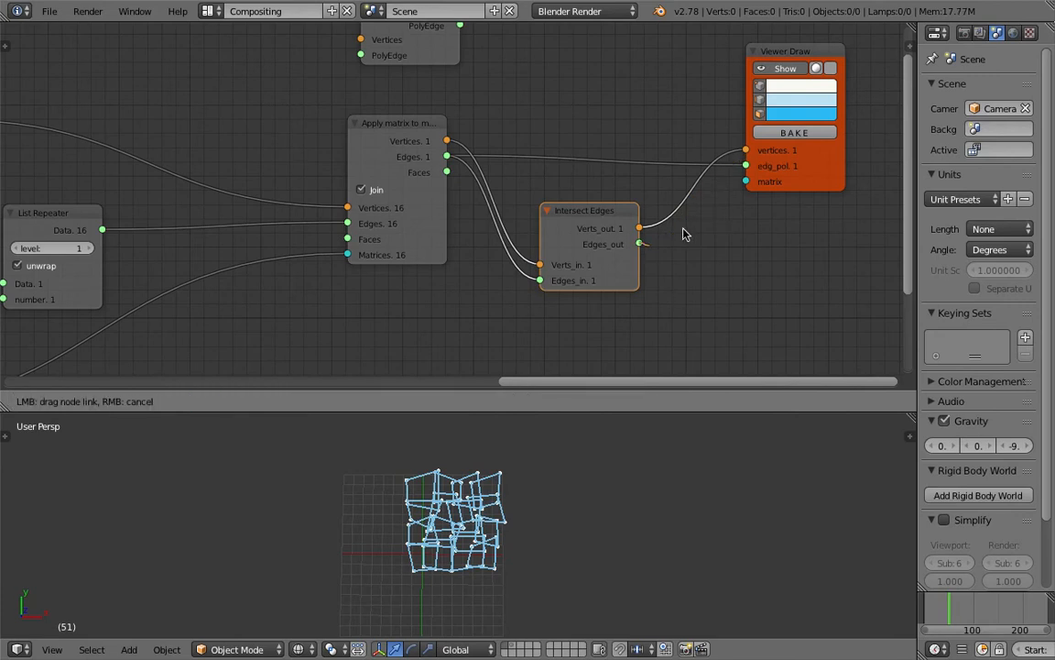
{"action": "left_click_drag", "start_coordinate": [749, 171], "coordinate": [747, 166]}
- Enlarge the 3D view and toggle Join on the Apply matrix to mesh node off and back on
{"action": "scroll", "coordinate": [548, 494], "scroll_direction": "up", "scroll_amount": 5}
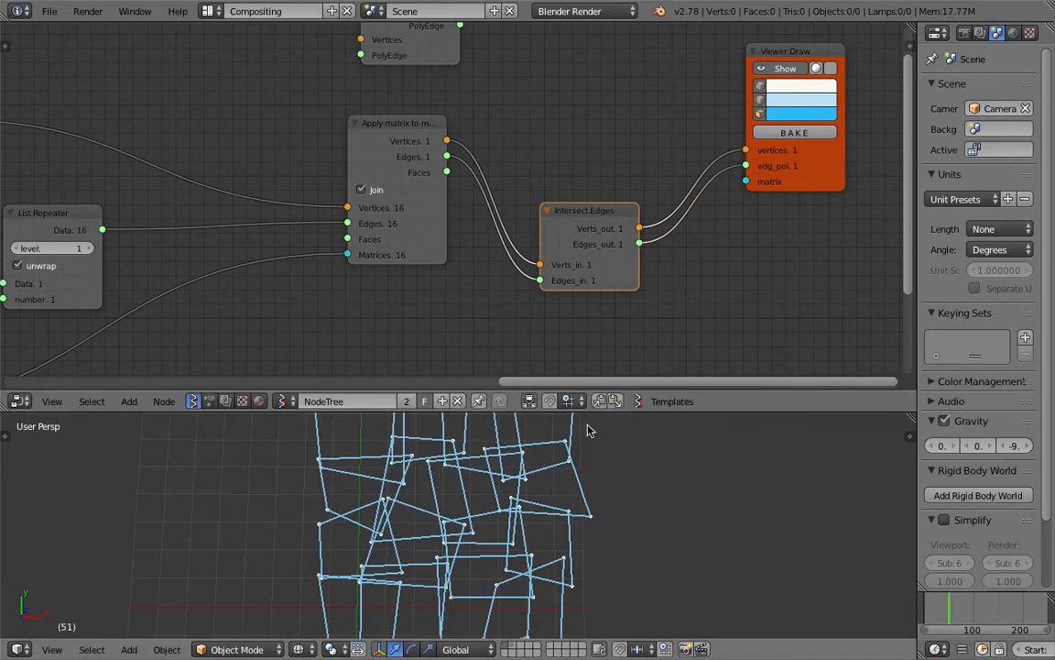
{"action": "left_click_drag", "start_coordinate": [550, 413], "coordinate": [501, 293]}
{"action": "left_click", "coordinate": [372, 149]}
{"action": "left_click", "coordinate": [372, 150]}
{"action": "left_click", "coordinate": [372, 149]}
{"action": "left_click", "coordinate": [374, 151]}
{"action": "middle_click_drag", "start_coordinate": [430, 367], "coordinate": [433, 485]}
- Reposition the Random Num Gen and Random Vector MK2 nodes and save the file
{"action": "scroll", "coordinate": [233, 141], "scroll_direction": "down", "scroll_amount": 6}
{"action": "middle_click_drag", "start_coordinate": [66, 88], "coordinate": [460, 180]}
{"action": "scroll", "coordinate": [228, 136], "scroll_direction": "up", "scroll_amount": 3}
{"action": "middle_click_drag", "start_coordinate": [221, 148], "coordinate": [388, 140]}
{"action": "left_click_drag", "start_coordinate": [261, 137], "coordinate": [216, 104]}
{"action": "middle_click_drag", "start_coordinate": [302, 112], "coordinate": [326, 95]}
{"action": "left_click_drag", "start_coordinate": [400, 101], "coordinate": [395, 82]}
{"action": "key", "text": "ctrl+s"}
{"action": "left_click", "coordinate": [400, 102]}
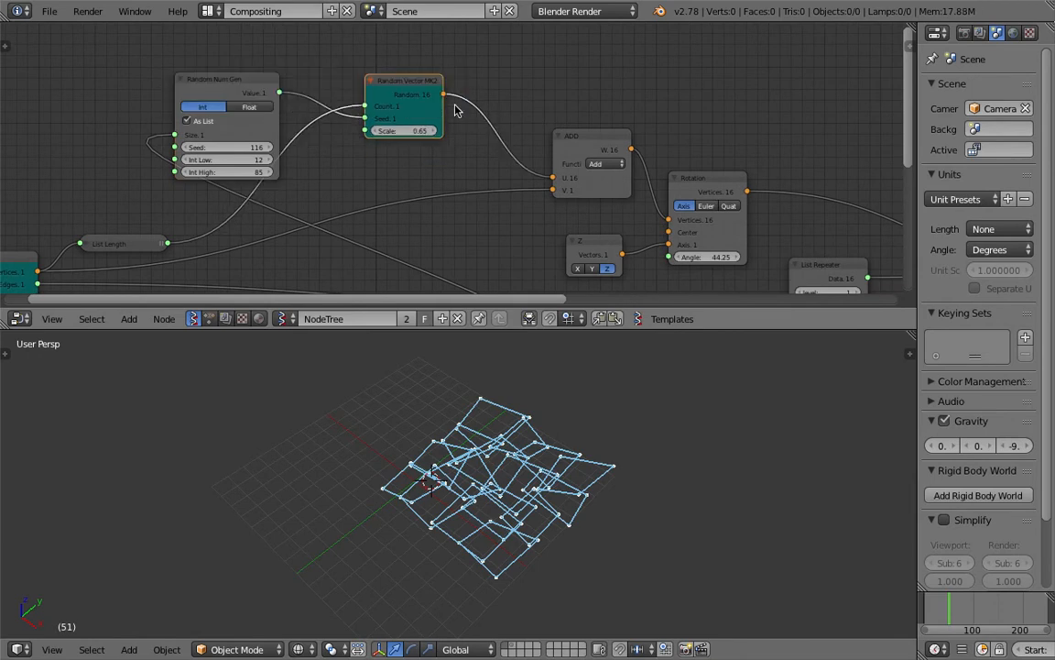
- Widen the gap between the Random Vector MK2 and ADD nodes and save the file again
{"action": "middle_click_drag", "start_coordinate": [455, 110], "coordinate": [435, 103]}
{"action": "left_click_drag", "start_coordinate": [407, 77], "coordinate": [383, 77]}
{"action": "scroll", "coordinate": [440, 119], "scroll_direction": "up", "scroll_amount": 1}
{"action": "mouse_move", "coordinate": [591, 131]}
{"action": "left_mouse_down"}
{"action": "mouse_move", "coordinate": [575, 137]}
{"action": "mouse_move", "coordinate": [578, 127]}
{"action": "left_mouse_up"}
{"action": "left_click_drag", "start_coordinate": [367, 78], "coordinate": [337, 65]}
{"action": "left_click_drag", "start_coordinate": [564, 144], "coordinate": [559, 156]}
{"action": "key", "text": "ctrl+s"}
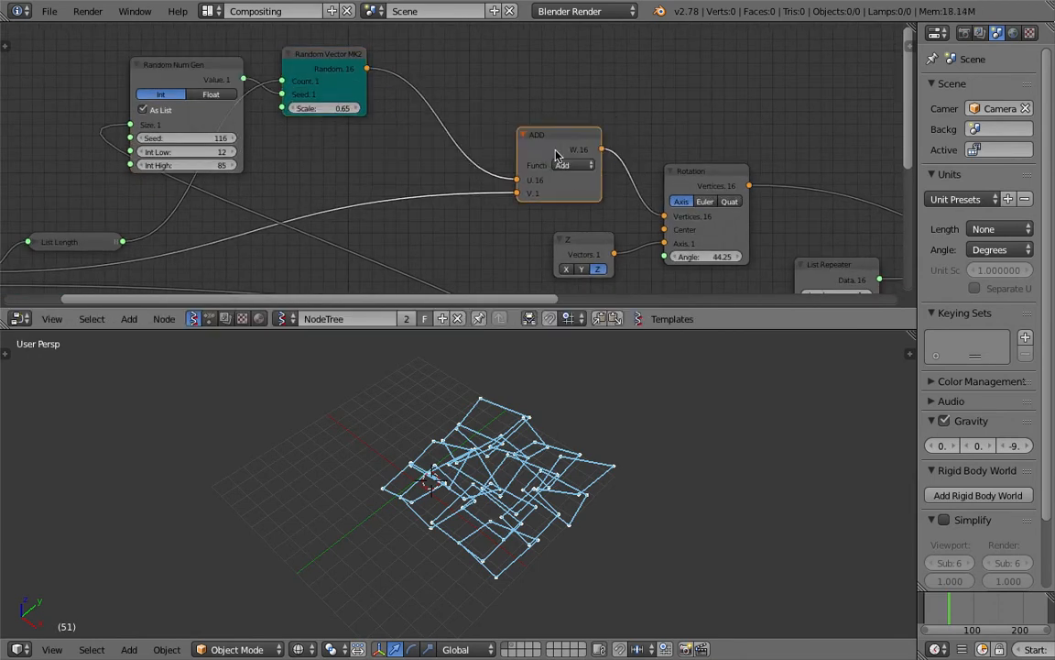
{"action": "left_click", "coordinate": [559, 156]}
- Insert a Vector out node on the link between Random Vector MK2 and ADD
{"action": "middle_click_drag", "start_coordinate": [461, 40], "coordinate": [521, 101]}
{"action": "key", "text": "alt+space"}
{"action": "type", "text": "vec"}
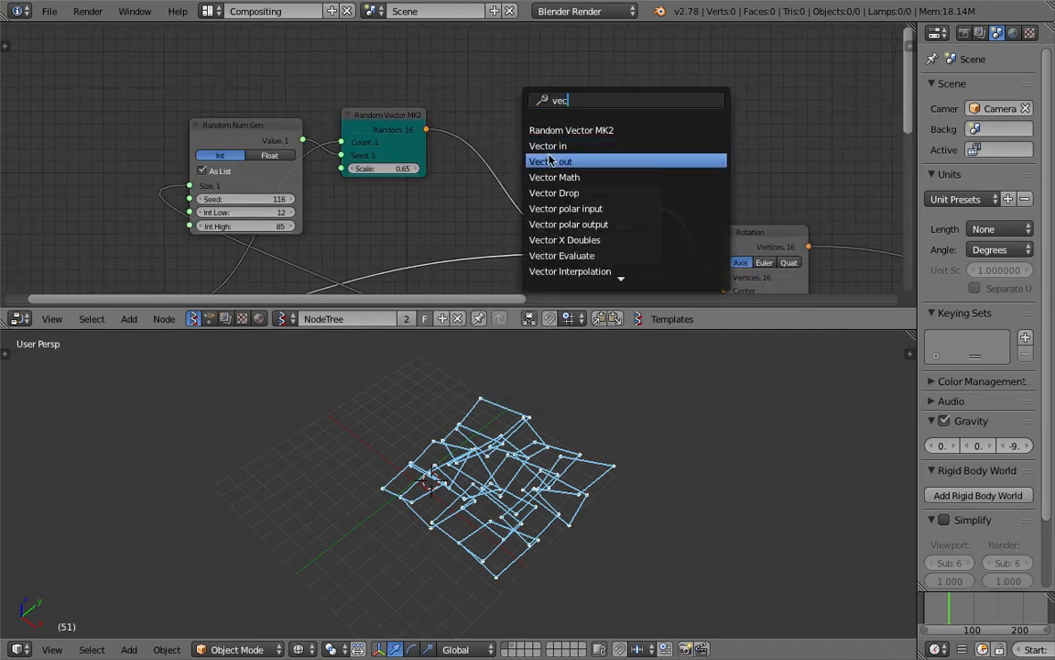
{"action": "left_click", "coordinate": [547, 157]}
{"action": "left_click", "coordinate": [588, 95]}
{"action": "key", "text": "shift+a"}
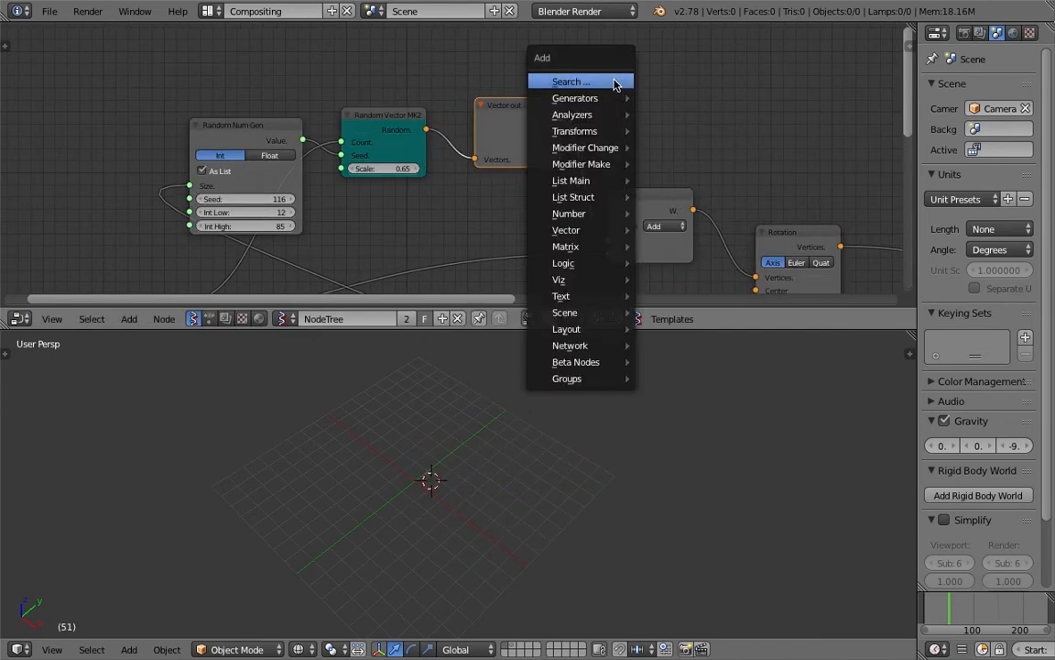
{"action": "key", "text": "v"}
{"action": "key", "text": "e"}
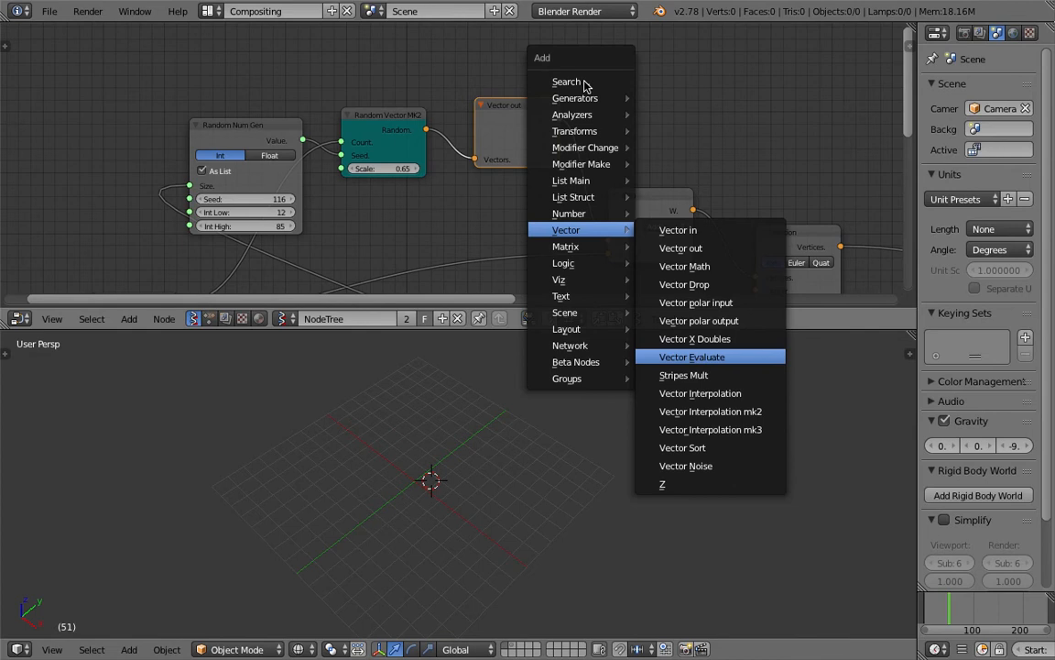
{"action": "key", "text": "Return"}
{"action": "key", "text": "x"}
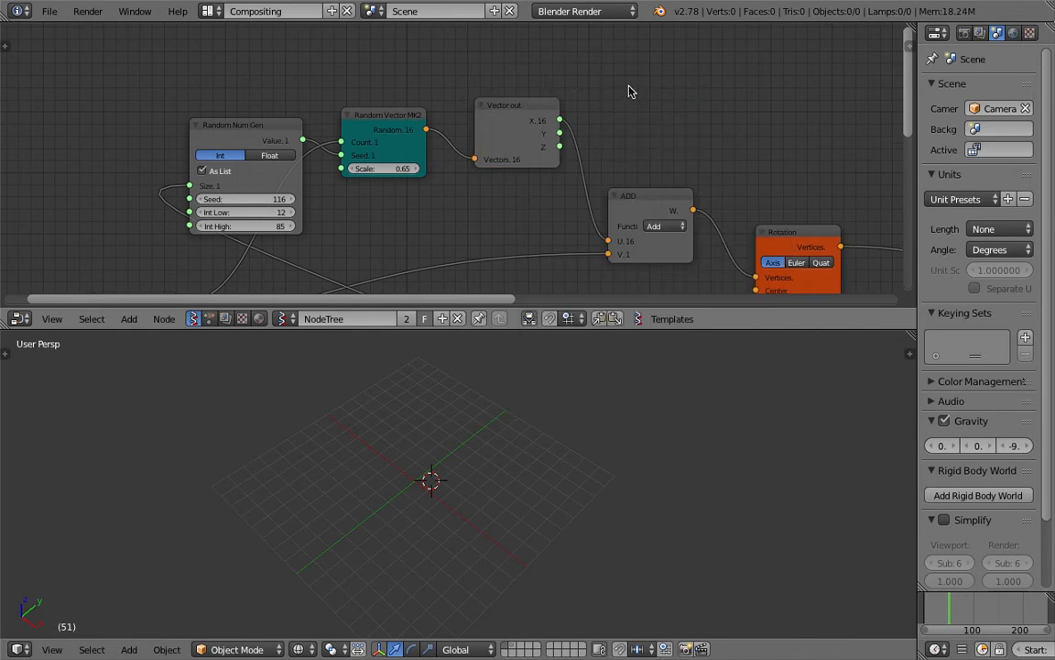
- Add a Vector in node next to Vector out, above the ADD node
{"action": "key", "text": "shift+a"}
{"action": "left_click", "coordinate": [619, 43]}
{"action": "type", "text": "vec"}
{"action": "key", "text": "Down"}
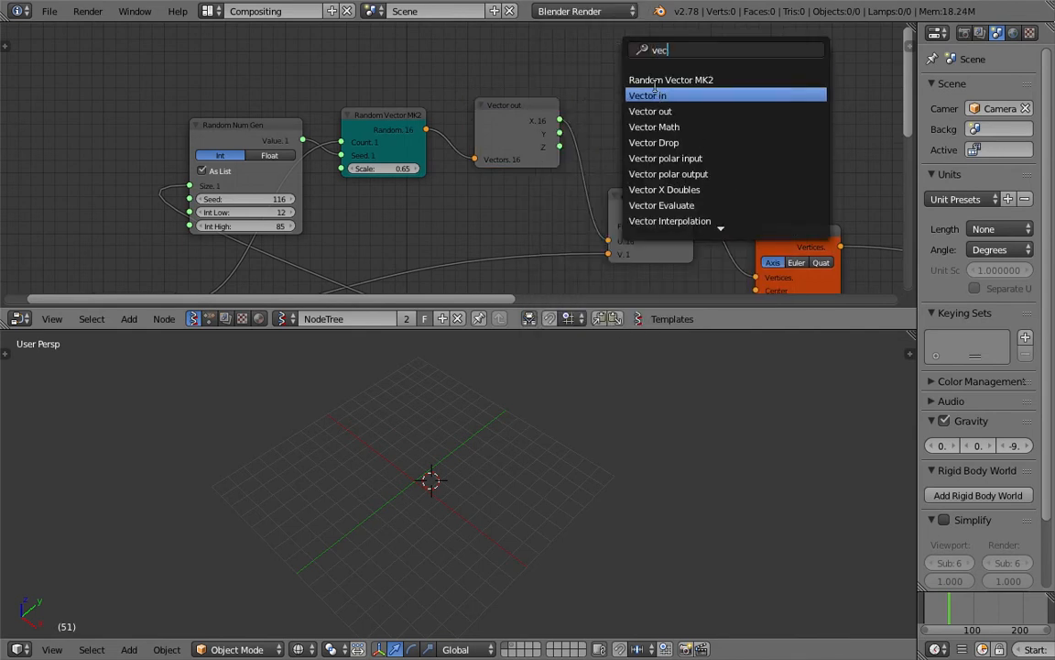
{"action": "key", "text": "Return"}
{"action": "left_click", "coordinate": [646, 97]}
- Route Vector out's X and Y through Vector in to ADD's U input and save the file
{"action": "left_click_drag", "start_coordinate": [560, 120], "coordinate": [628, 117]}
{"action": "left_click_drag", "start_coordinate": [560, 133], "coordinate": [635, 130]}
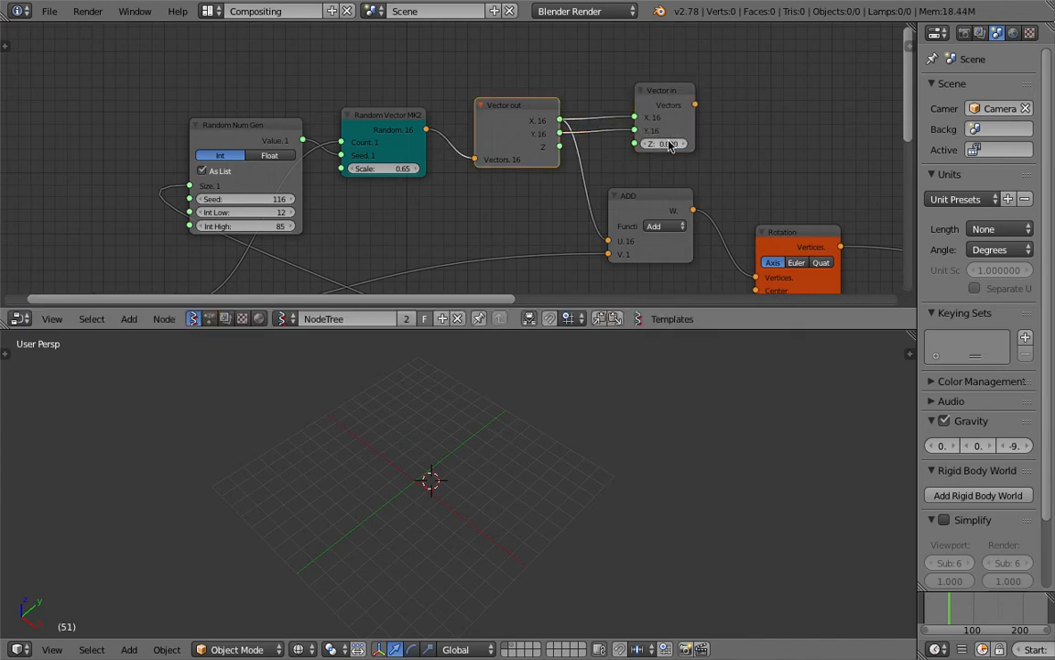
{"action": "left_click_drag", "start_coordinate": [696, 106], "coordinate": [609, 240]}
{"action": "middle_click_drag", "start_coordinate": [513, 440], "coordinate": [518, 493]}
{"action": "key", "text": "ctrl+s"}
{"action": "left_click", "coordinate": [506, 529]}
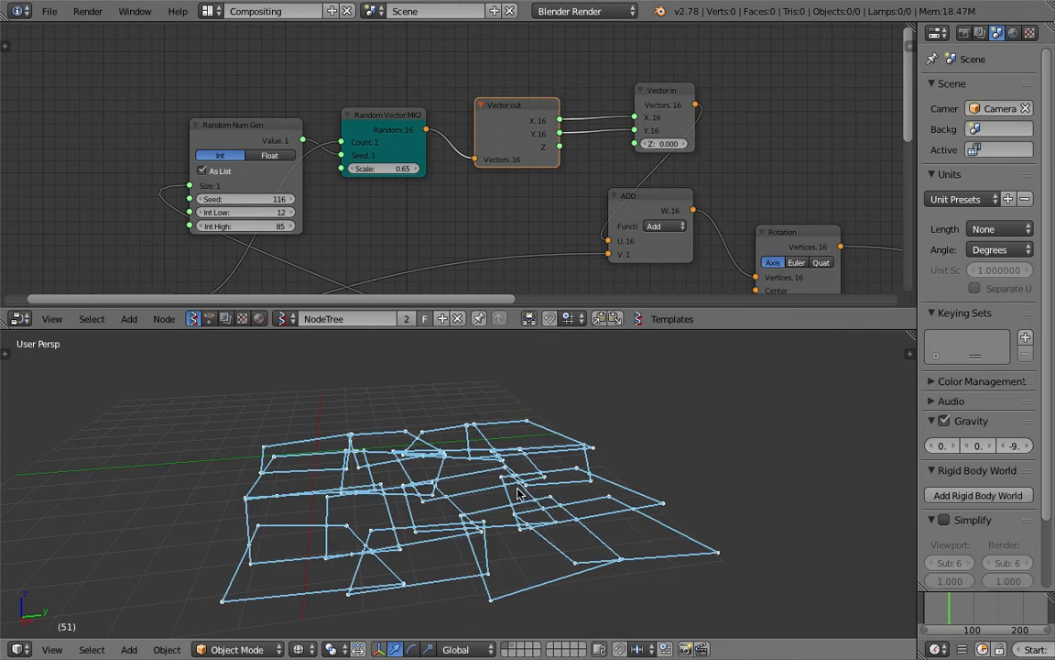
{"action": "scroll", "coordinate": [653, 163], "scroll_direction": "down", "scroll_amount": 5}
{"action": "middle_click_drag", "start_coordinate": [712, 151], "coordinate": [372, 99]}
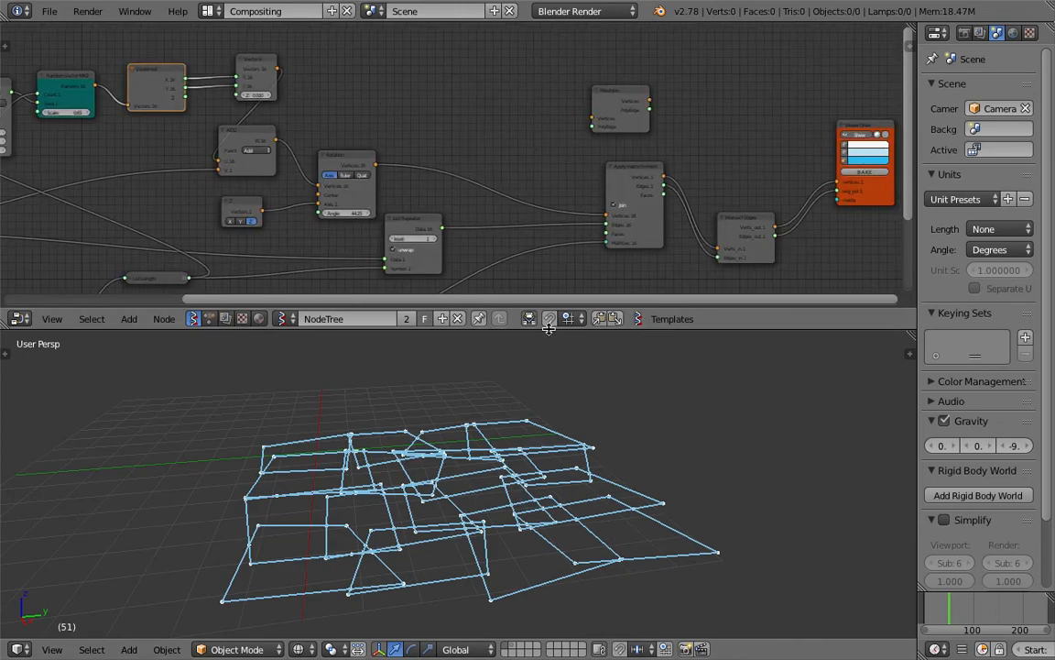
- Enlarge the 3D viewport and move the Intersect Edges node closer to the Apply matrix to mesh node
{"action": "left_click_drag", "start_coordinate": [549, 329], "coordinate": [549, 267]}
{"action": "middle_click_drag", "start_coordinate": [579, 147], "coordinate": [353, 84]}
{"action": "scroll", "coordinate": [433, 108], "scroll_direction": "up", "scroll_amount": 3}
{"action": "left_click", "coordinate": [520, 151]}
{"action": "left_click_drag", "start_coordinate": [519, 151], "coordinate": [492, 104]}
{"action": "key", "text": "ctrl+s"}
{"action": "left_click", "coordinate": [492, 109]}
- Readjust the split between node editor and 3D viewport, and reposition the Viewer Draw and Intersect Edges nodes
{"action": "middle_click_drag", "start_coordinate": [617, 393], "coordinate": [602, 309]}
{"action": "left_click_drag", "start_coordinate": [602, 268], "coordinate": [604, 179]}
{"action": "key", "text": "ctrl+s"}
{"action": "left_click", "coordinate": [586, 322]}
{"action": "left_click_drag", "start_coordinate": [710, 188], "coordinate": [702, 277]}
{"action": "left_click_drag", "start_coordinate": [680, 134], "coordinate": [730, 125]}
{"action": "left_click_drag", "start_coordinate": [527, 109], "coordinate": [573, 88]}
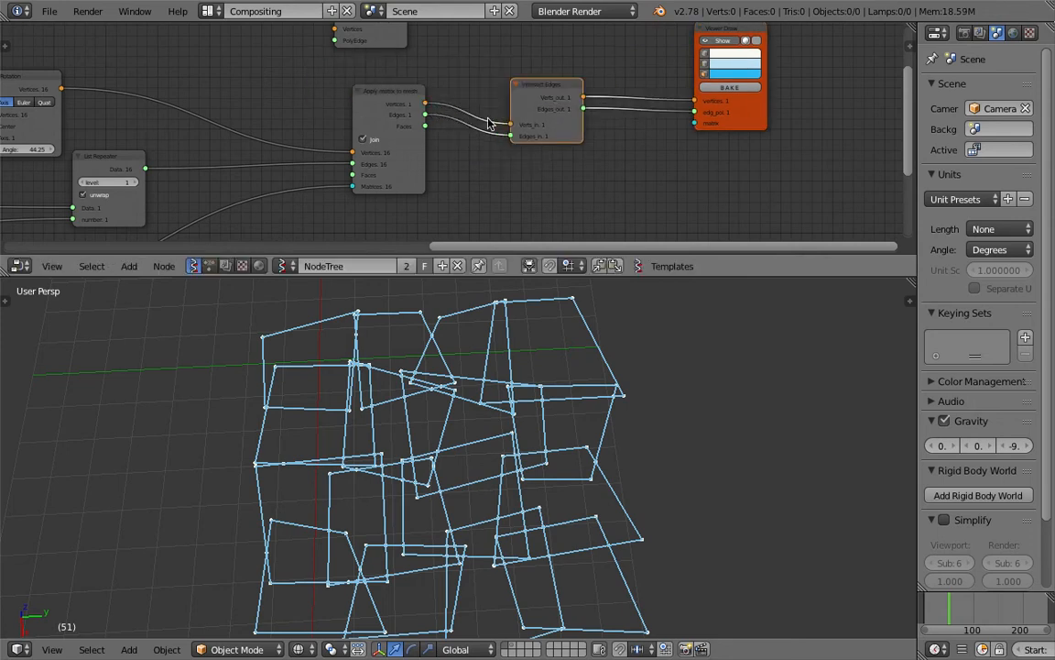
- Tighten the node layout by bringing Intersect Edges nearer to Apply matrix to mesh and Viewer Draw nearer to Intersect Edges
{"action": "scroll", "coordinate": [479, 115], "scroll_direction": "up", "scroll_amount": 1}
{"action": "scroll", "coordinate": [490, 123], "scroll_direction": "down", "scroll_amount": 1}
{"action": "left_click_drag", "start_coordinate": [533, 89], "coordinate": [496, 99]}
{"action": "key", "text": "ctrl+s"}
{"action": "left_click", "coordinate": [496, 99]}
{"action": "middle_click_drag", "start_coordinate": [645, 79], "coordinate": [547, 88]}
{"action": "left_click_drag", "start_coordinate": [629, 131], "coordinate": [568, 139]}
- Bake the Viewer Draw output to a mesh and place the baked copy beside the preview along the Y axis
{"action": "scroll", "coordinate": [572, 407], "scroll_direction": "down", "scroll_amount": 2}
{"action": "key", "text": "g"}
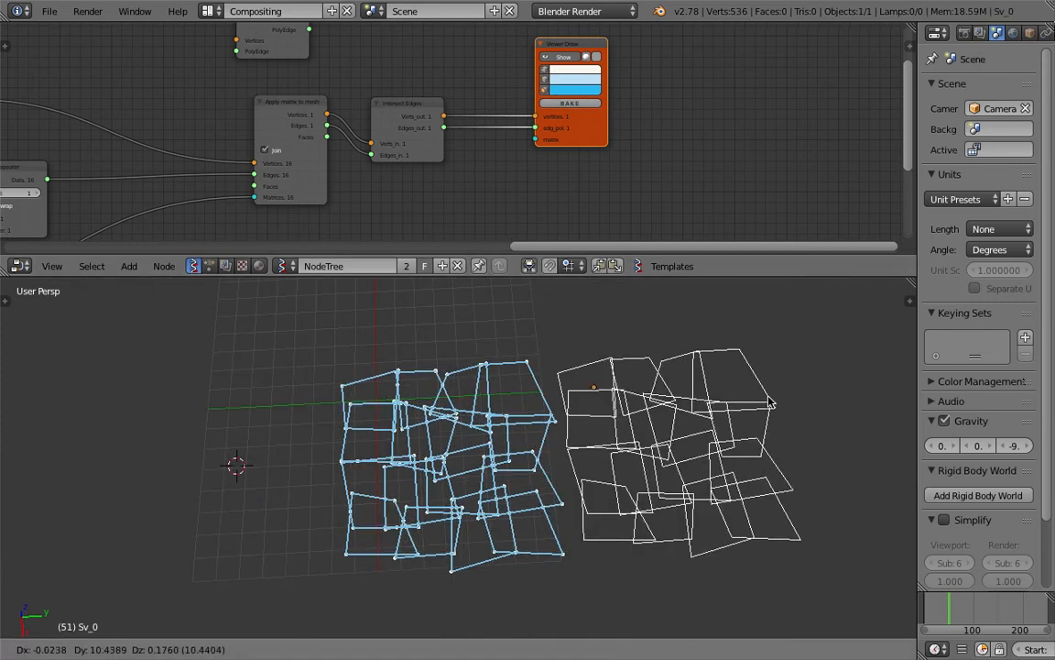
{"action": "left_click", "coordinate": [829, 404]}
{"action": "middle_click_drag", "start_coordinate": [724, 386], "coordinate": [519, 393], "text": "shift"}
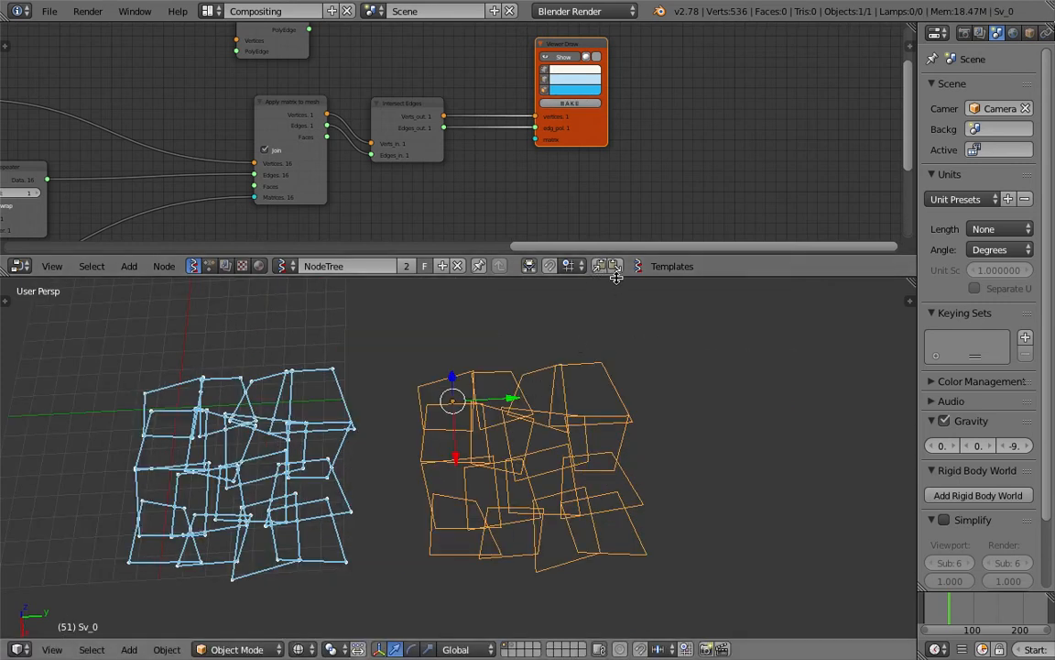
- Try Fill Holes on all geometry of the baked mesh in Edit Mode and open the operator's settings
{"action": "left_click_drag", "start_coordinate": [607, 274], "coordinate": [620, 181]}
{"action": "scroll", "coordinate": [588, 314], "scroll_direction": "up", "scroll_amount": 2}
{"action": "middle_click_drag", "start_coordinate": [588, 314], "coordinate": [700, 346]}
{"action": "key", "text": "Tab"}
{"action": "left_click", "coordinate": [612, 349]}
{"action": "key", "text": "a"}
{"action": "key", "text": "a"}
{"action": "key", "text": "space"}
{"action": "type", "text": "fill ho"}
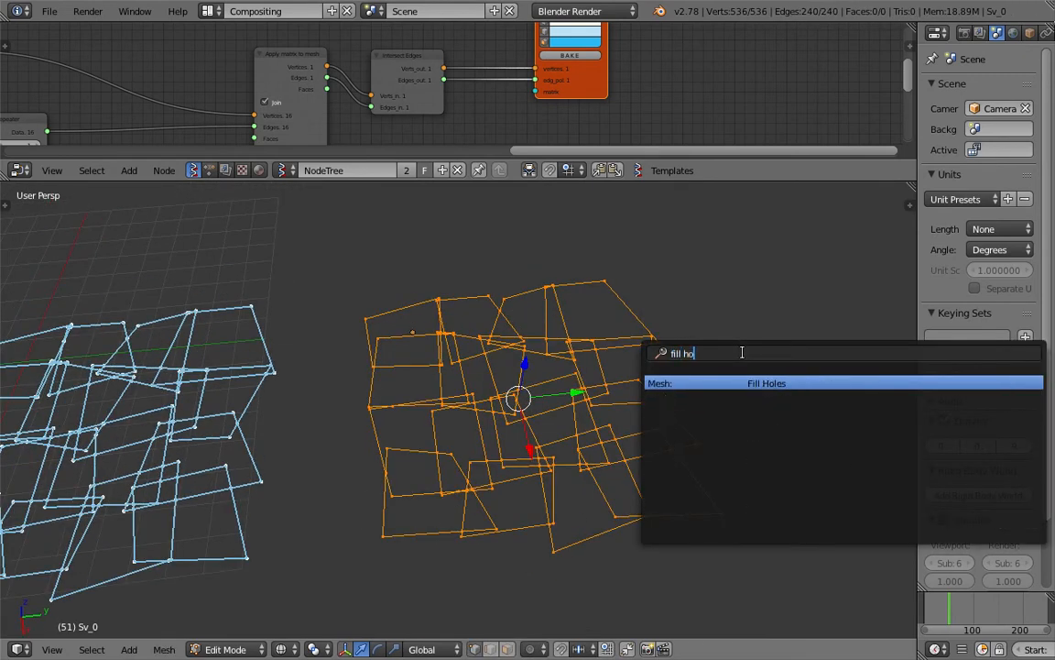
{"action": "key", "text": "Return"}
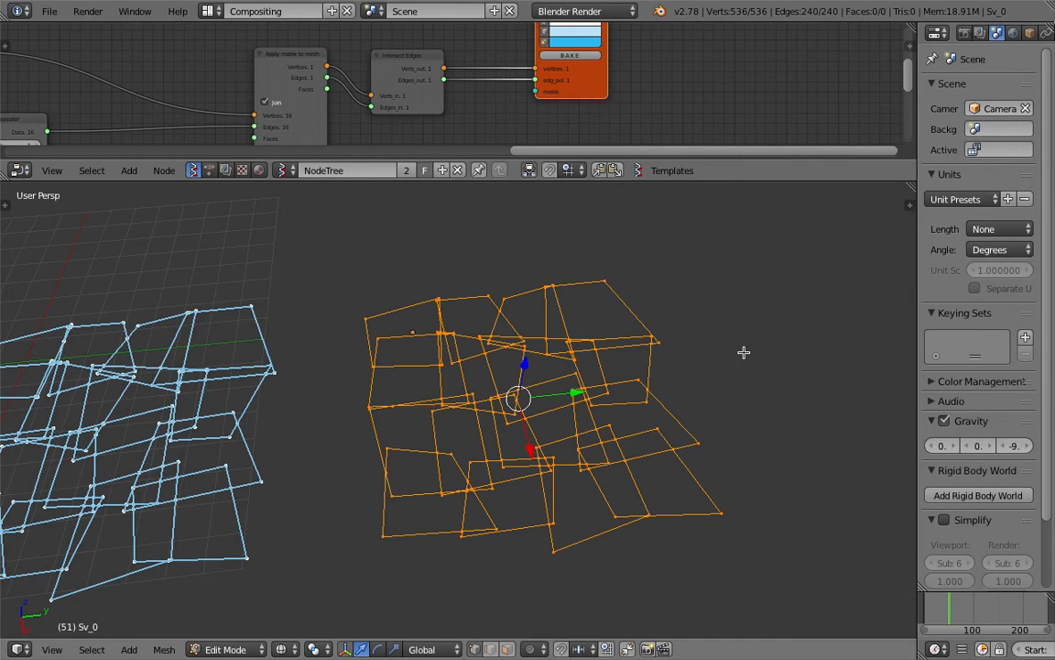
{"action": "left_click", "coordinate": [6, 203]}
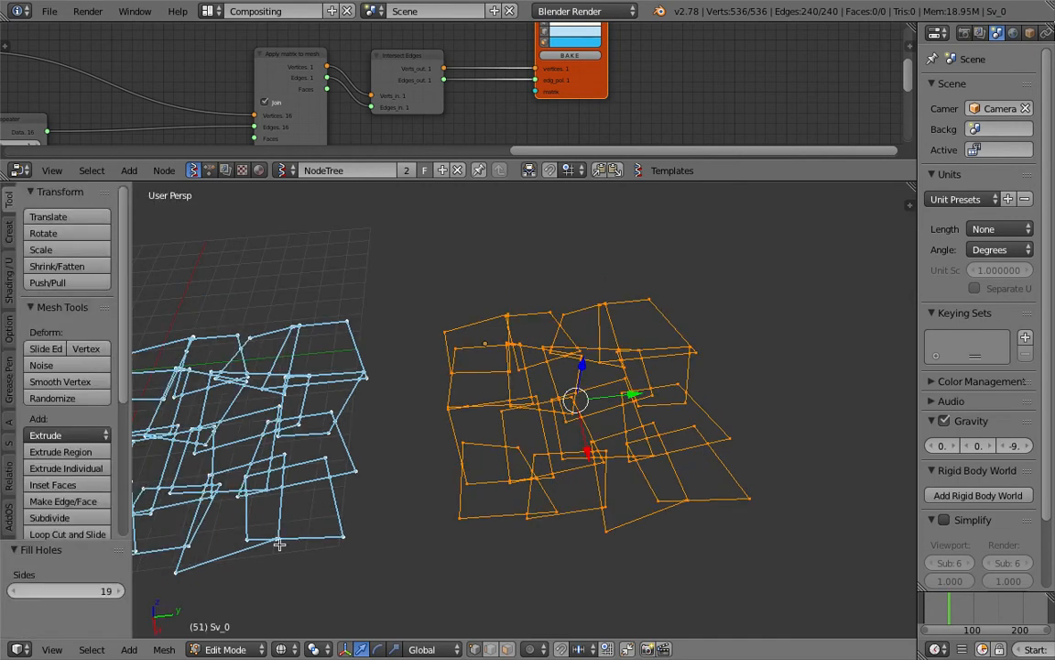
{"action": "scroll", "coordinate": [662, 396], "scroll_direction": "up", "scroll_amount": 2}
- Switch the viewport to solid shading and reselect all of the baked mesh in Edit Mode with edge selection
{"action": "key", "text": "Tab"}
{"action": "left_click", "coordinate": [600, 399]}
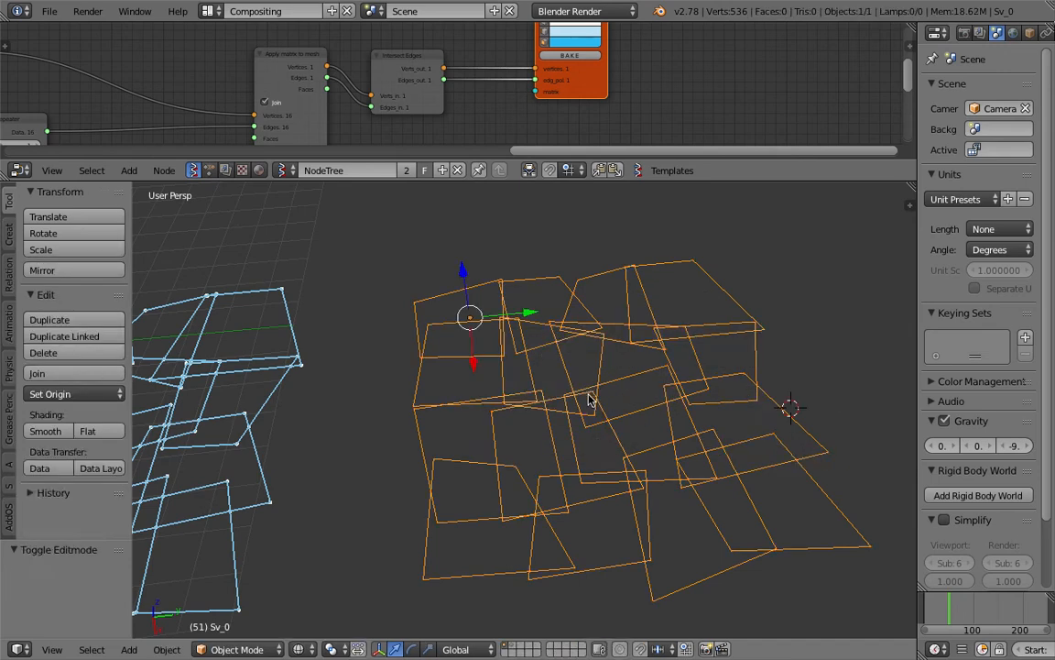
{"action": "scroll", "coordinate": [592, 400], "scroll_direction": "up", "scroll_amount": 2}
{"action": "middle_click_drag", "start_coordinate": [595, 403], "coordinate": [628, 396]}
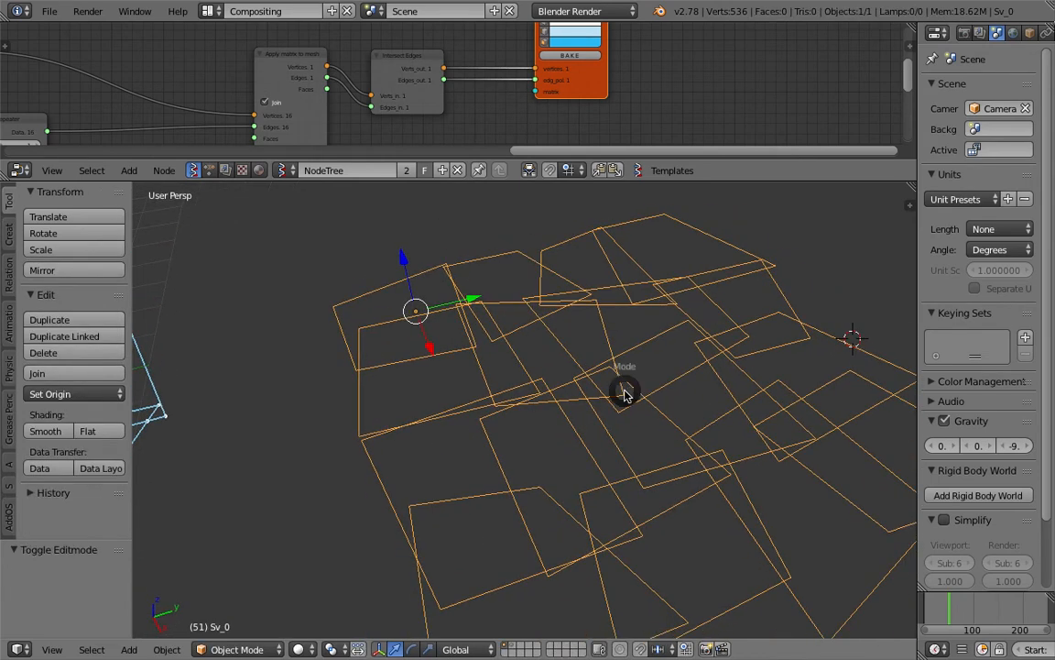
{"action": "left_click", "coordinate": [739, 392]}
{"action": "middle_click_drag", "start_coordinate": [584, 569], "coordinate": [574, 542], "text": "shift"}
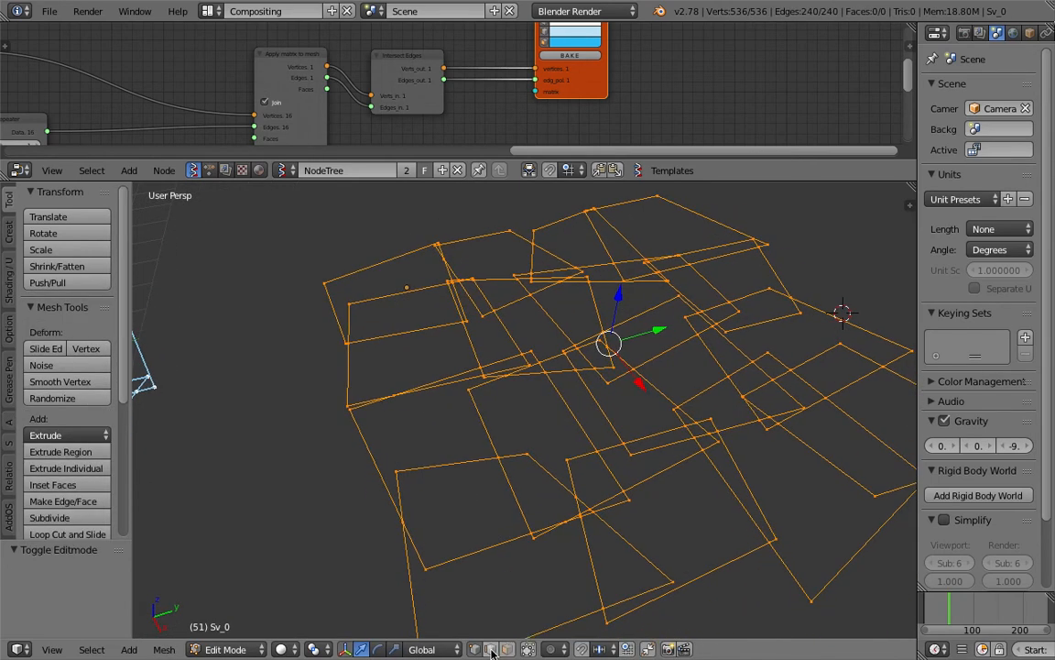
{"action": "scroll", "coordinate": [575, 400], "scroll_direction": "down", "scroll_amount": 2}
{"action": "key", "text": "a"}
{"action": "middle_click_drag", "start_coordinate": [603, 415], "coordinate": [580, 424]}
{"action": "key", "text": "a"}
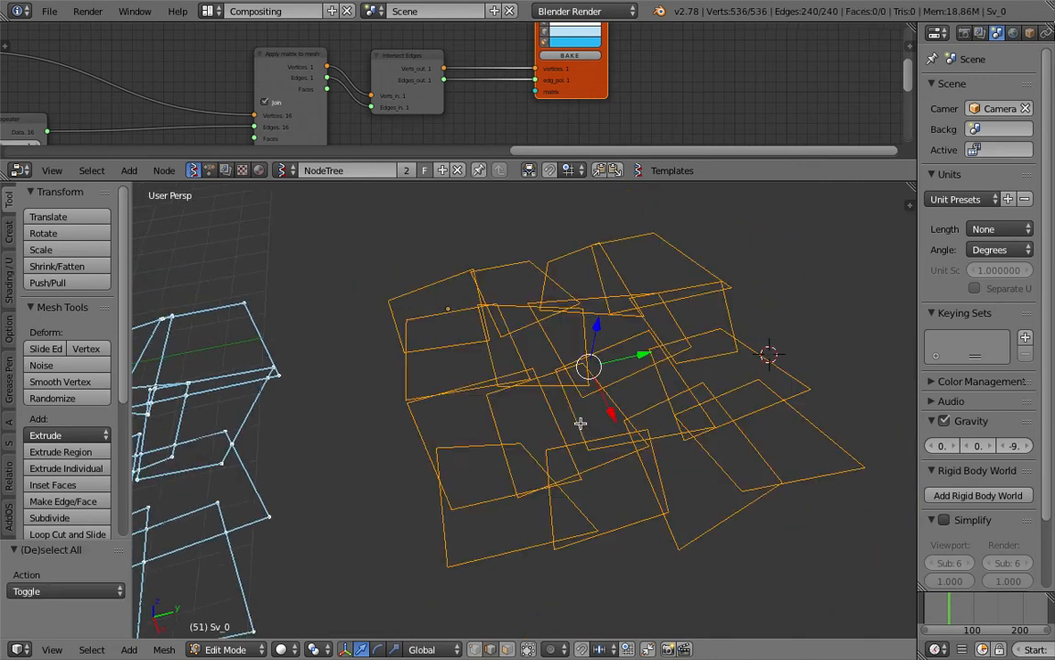
- Try Fill Holes again on the selected baked mesh with Sides set to 4
{"action": "key", "text": "space"}
{"action": "type", "text": "fill ho"}
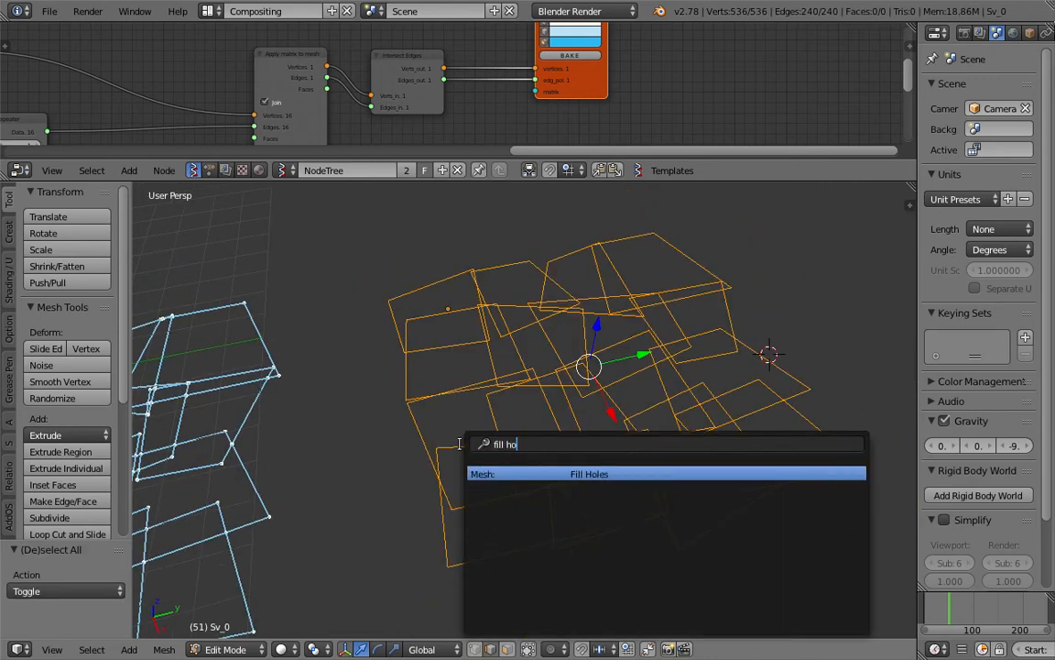
{"action": "key", "text": "Return"}
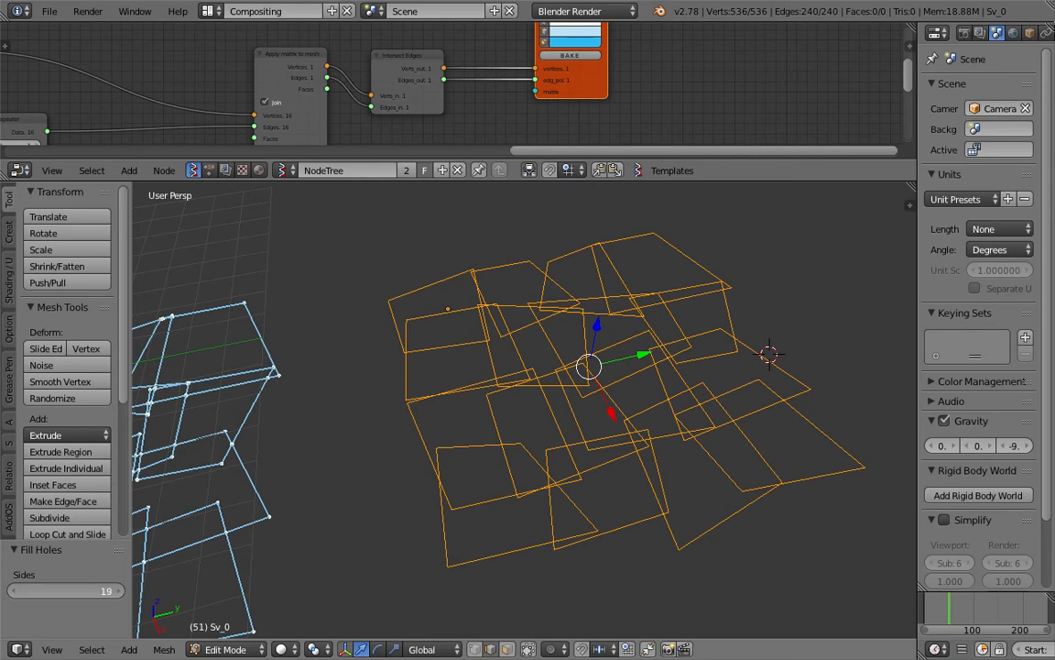
{"action": "left_click", "coordinate": [453, 443]}
{"action": "middle_click_drag", "start_coordinate": [453, 443], "coordinate": [450, 433]}
{"action": "scroll", "coordinate": [449, 433], "scroll_direction": "up", "scroll_amount": 2}
{"action": "key", "text": "Tab"}
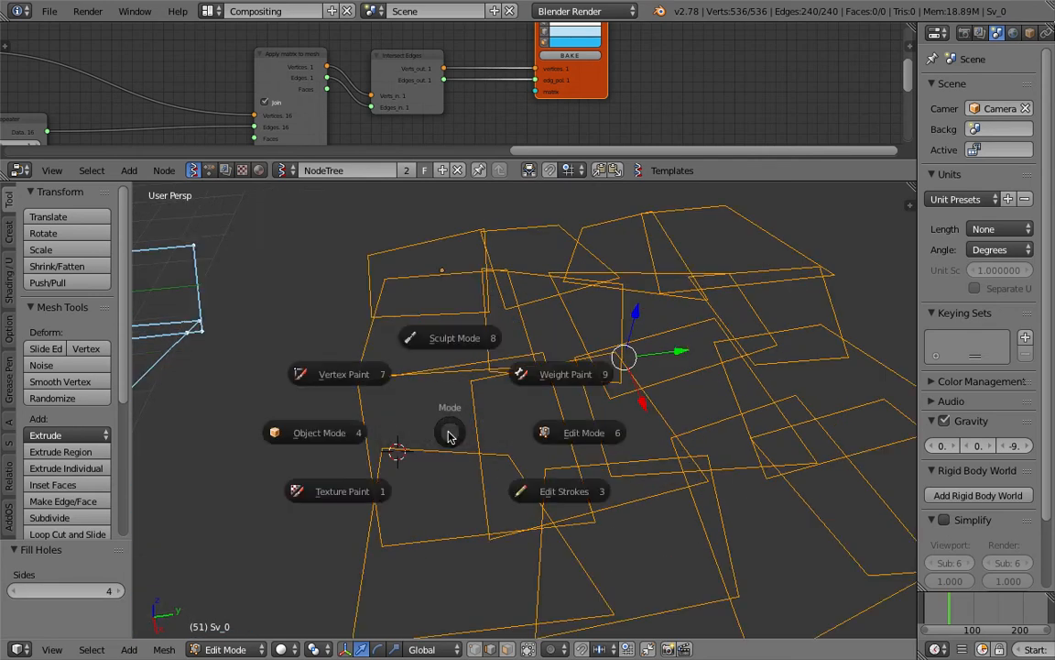
{"action": "left_click", "coordinate": [540, 436]}
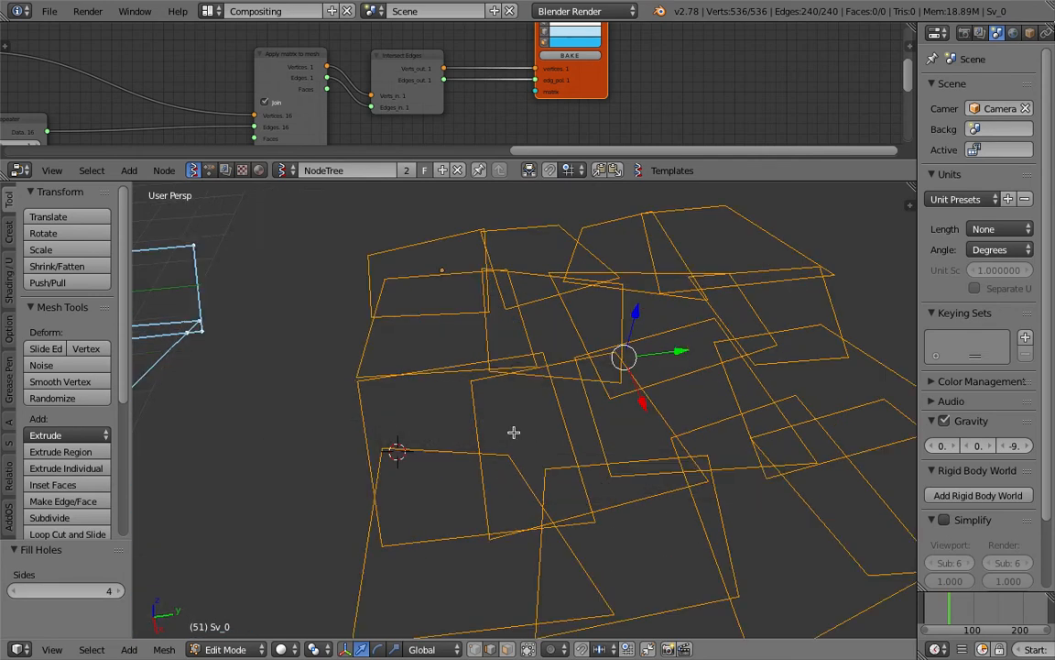
- Test-move individual edges of the baked mesh to check how they connect, leaving them in their original places
{"action": "right_click", "coordinate": [409, 409]}
{"action": "key", "text": "g"}
{"action": "left_click", "coordinate": [536, 423]}
{"action": "key", "text": "g"}
{"action": "left_click", "coordinate": [513, 376]}
{"action": "key", "text": "g"}
{"action": "right_click", "coordinate": [431, 389]}
{"action": "left_click", "coordinate": [427, 387]}
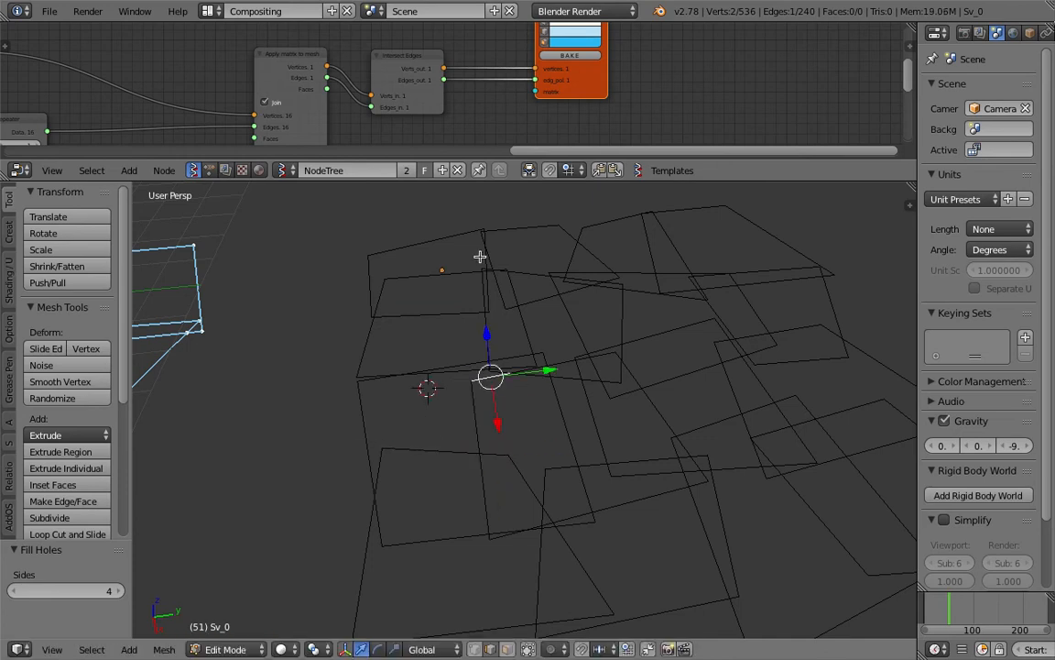
- Enlarge the node editor and add a Remove Doubles node between Intersect Edges and Viewer Draw
{"action": "left_click_drag", "start_coordinate": [496, 182], "coordinate": [490, 311]}
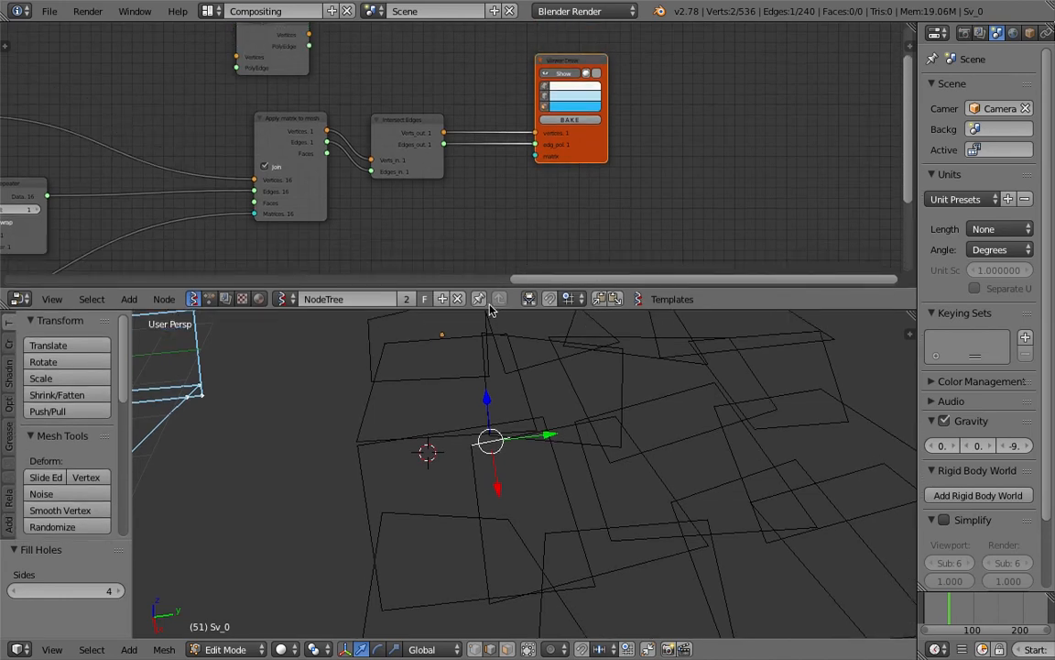
{"action": "left_click", "coordinate": [572, 160]}
{"action": "middle_click_drag", "start_coordinate": [441, 105], "coordinate": [523, 137]}
{"action": "scroll", "coordinate": [502, 112], "scroll_direction": "up", "scroll_amount": 1}
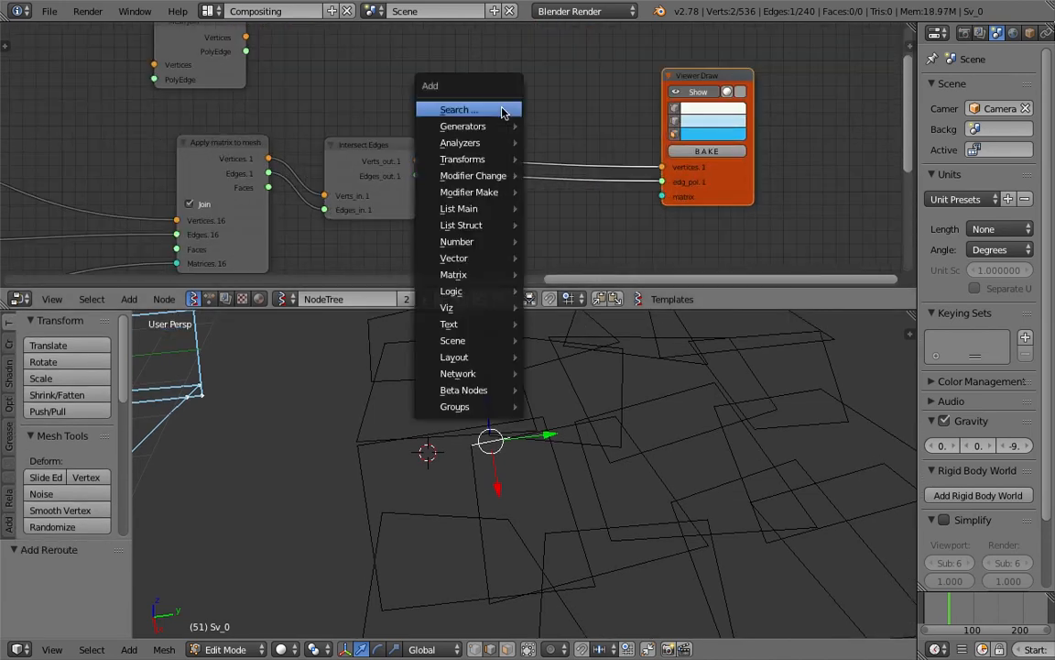
{"action": "key", "text": "alt+space"}
{"action": "type", "text": "remo"}
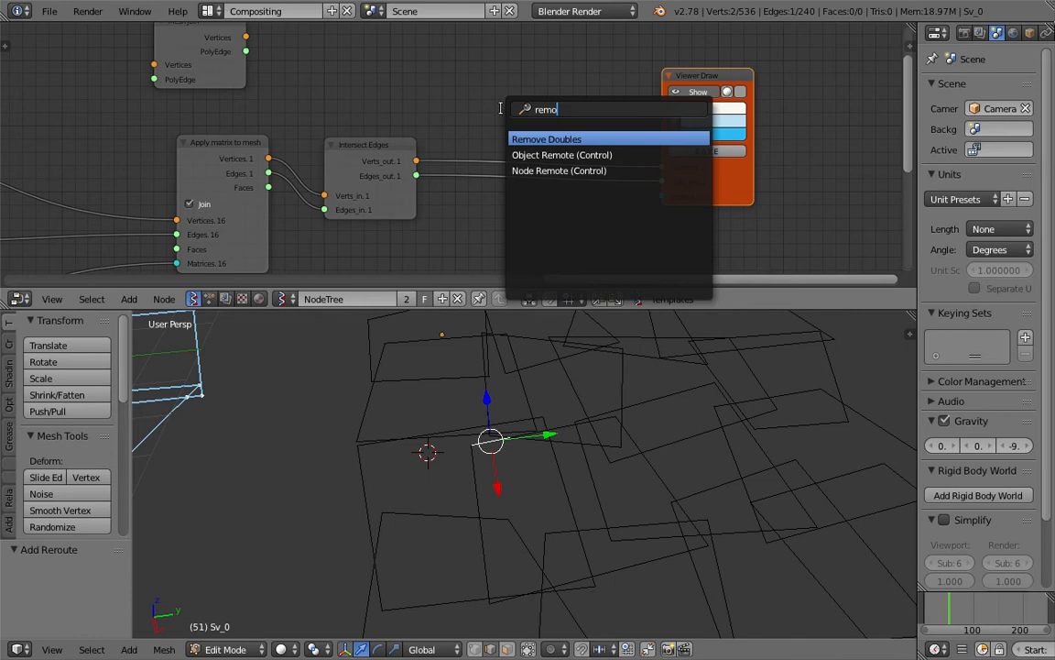
{"action": "key", "text": "Return"}
{"action": "left_click", "coordinate": [481, 43]}
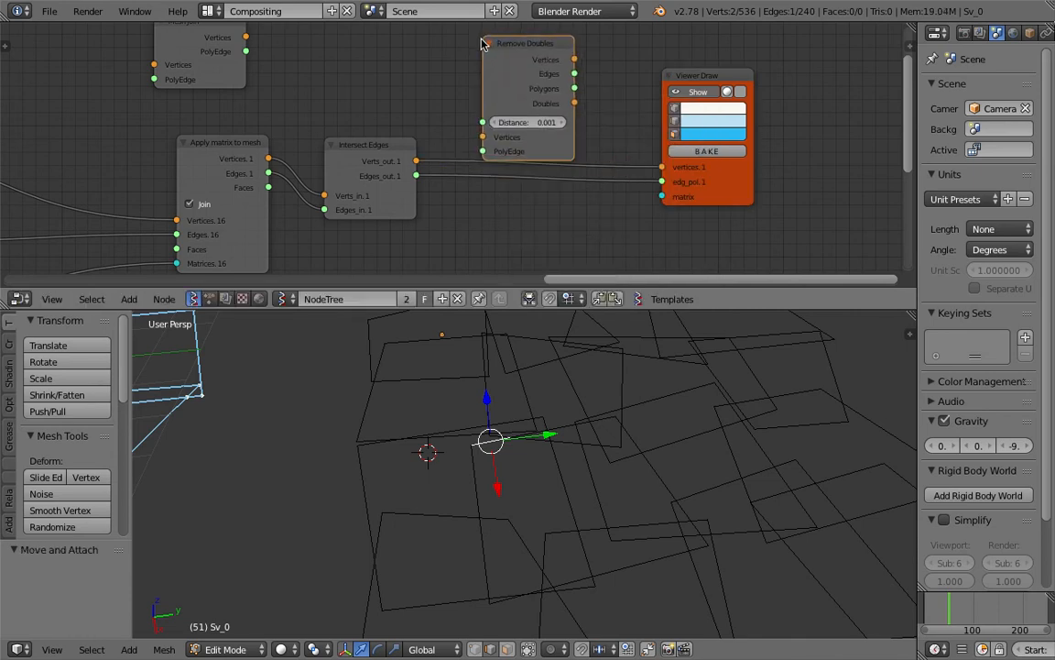
- Route the Intersect Edges outputs into Remove Doubles, and link its Vertices and Edges outputs to Viewer Draw
{"action": "left_click_drag", "start_coordinate": [417, 161], "coordinate": [483, 151]}
{"action": "left_click_drag", "start_coordinate": [574, 60], "coordinate": [588, 72]}
{"action": "left_click_drag", "start_coordinate": [657, 159], "coordinate": [662, 167]}
{"action": "left_click_drag", "start_coordinate": [574, 88], "coordinate": [591, 106]}
{"action": "mouse_move", "coordinate": [632, 169]}
{"action": "left_mouse_down"}
{"action": "mouse_move", "coordinate": [583, 97]}
{"action": "mouse_move", "coordinate": [661, 181]}
{"action": "left_mouse_up"}
{"action": "left_click_drag", "start_coordinate": [574, 74], "coordinate": [660, 181]}
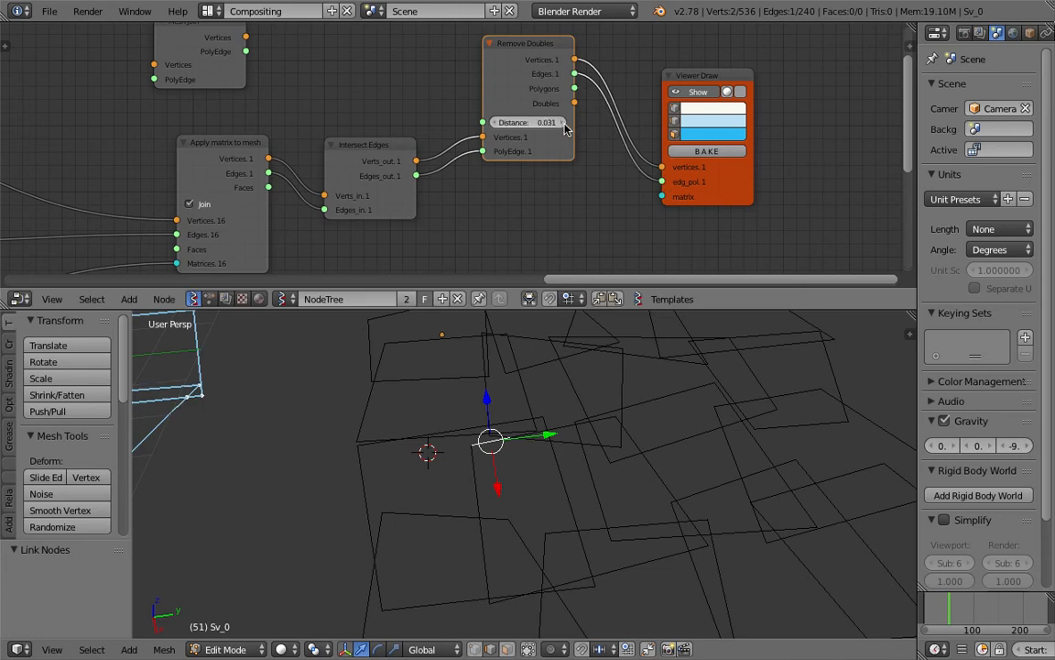
- Set the Remove Doubles distance to 0.061 and inspect the resulting preview mesh
{"action": "scroll", "coordinate": [494, 410], "scroll_direction": "down", "scroll_amount": 3}
{"action": "middle_click_drag", "start_coordinate": [495, 410], "coordinate": [583, 427], "text": "shift"}
{"action": "scroll", "coordinate": [628, 395], "scroll_direction": "down", "scroll_amount": 4}
{"action": "left_click", "coordinate": [564, 124]}
{"action": "scroll", "coordinate": [584, 427], "scroll_direction": "up", "scroll_amount": 4}
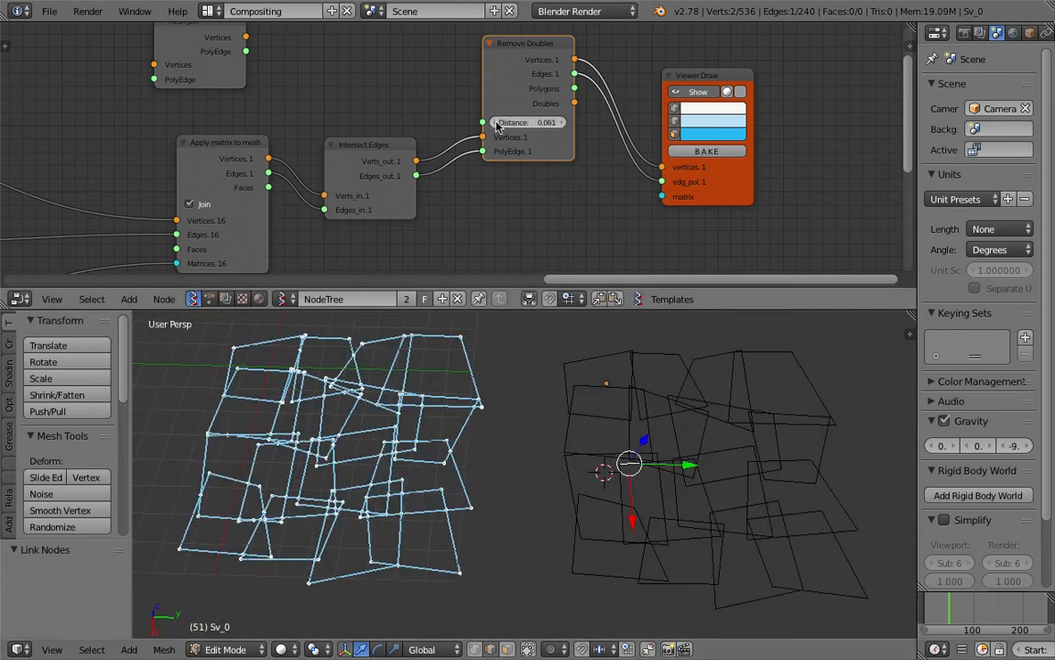
{"action": "middle_click_drag", "start_coordinate": [463, 435], "coordinate": [459, 461]}
{"action": "scroll", "coordinate": [637, 417], "scroll_direction": "down", "scroll_amount": 3}
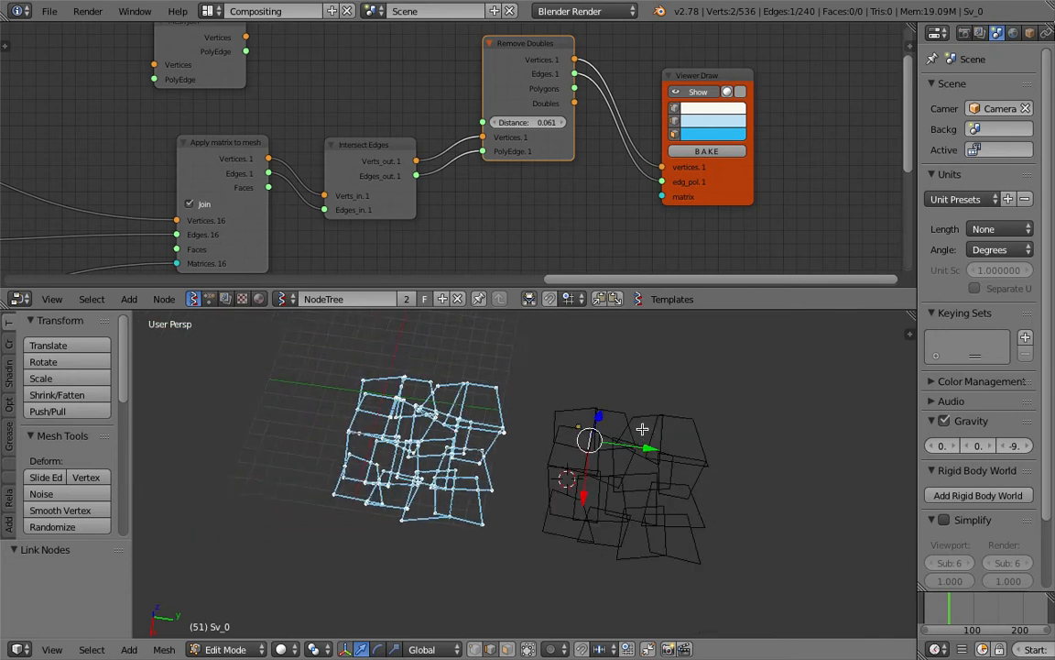
- Delete all vertices of the first baked mesh
{"action": "key", "text": "a"}
{"action": "key", "text": "a"}
{"action": "key", "text": "x"}
{"action": "left_click", "coordinate": [637, 404]}
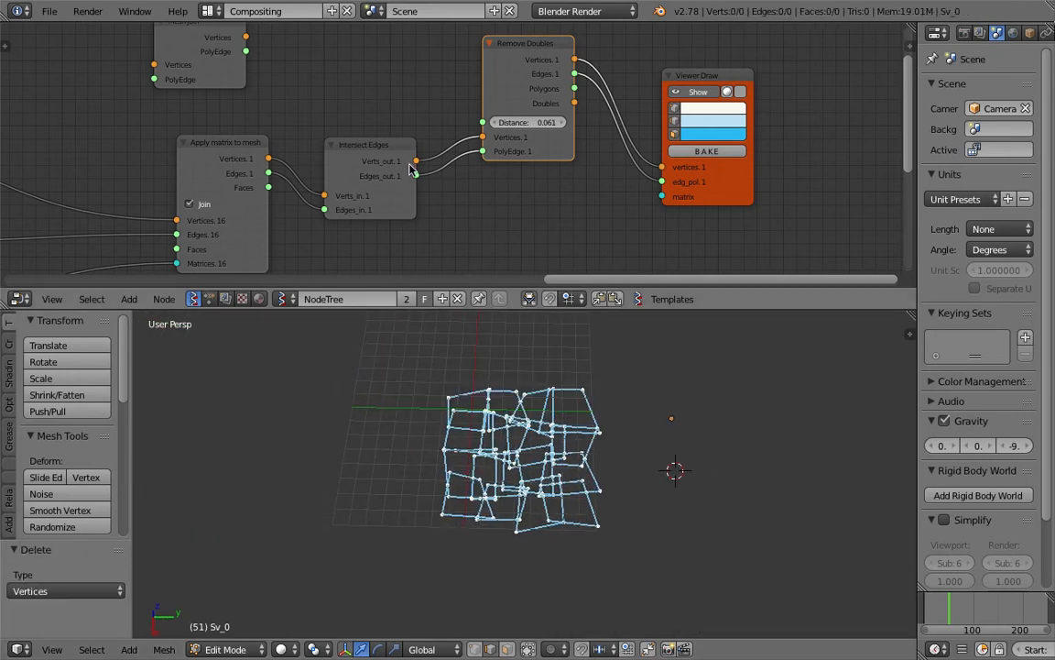
- Bake the cleaned-up Viewer Draw output and move the new mesh about 14.2 units along the Y axis
{"action": "left_click", "coordinate": [699, 149]}
{"action": "key", "text": "Tab"}
{"action": "left_click", "coordinate": [554, 402]}
{"action": "key", "text": "g"}
{"action": "left_click", "coordinate": [800, 408]}
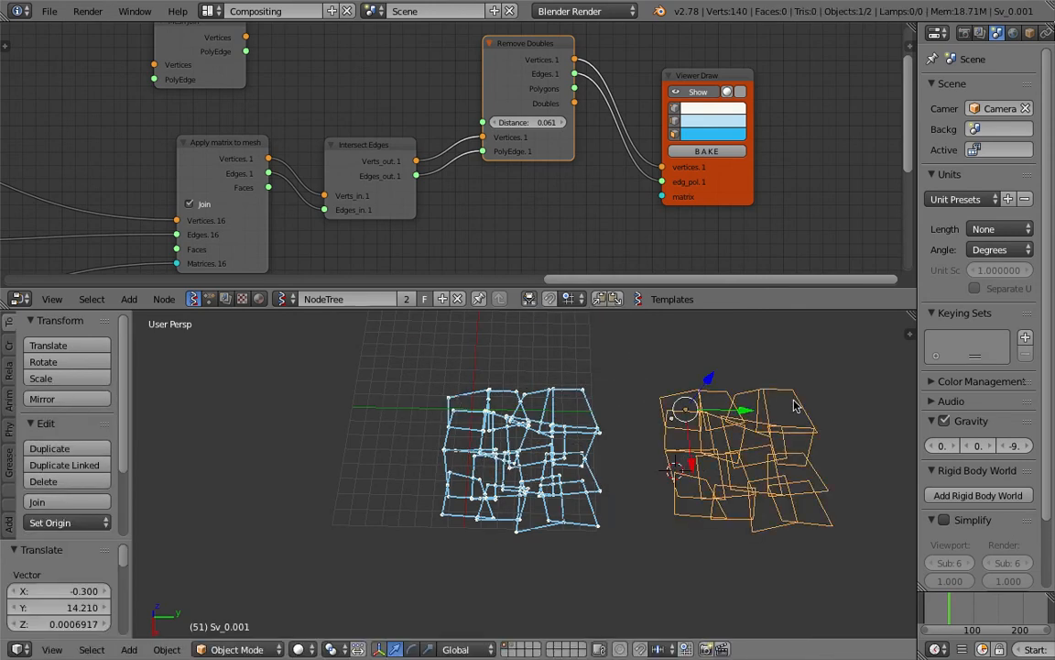
- Delete the emptied first baked object
{"action": "right_click", "coordinate": [672, 422]}
{"action": "key", "text": "g"}
{"action": "left_click", "coordinate": [589, 356]}
{"action": "key", "text": "x"}
{"action": "left_click", "coordinate": [589, 355]}
- Select all geometry of the newly baked mesh in Edit Mode and apply Fill Holes
{"action": "right_click", "coordinate": [746, 432]}
{"action": "middle_click_drag", "start_coordinate": [746, 431], "coordinate": [533, 407], "text": "shift"}
{"action": "scroll", "coordinate": [469, 414], "scroll_direction": "up", "scroll_amount": 3}
{"action": "key", "text": "Tab"}
{"action": "left_click", "coordinate": [499, 413]}
{"action": "key", "text": "a"}
{"action": "key", "text": "a"}
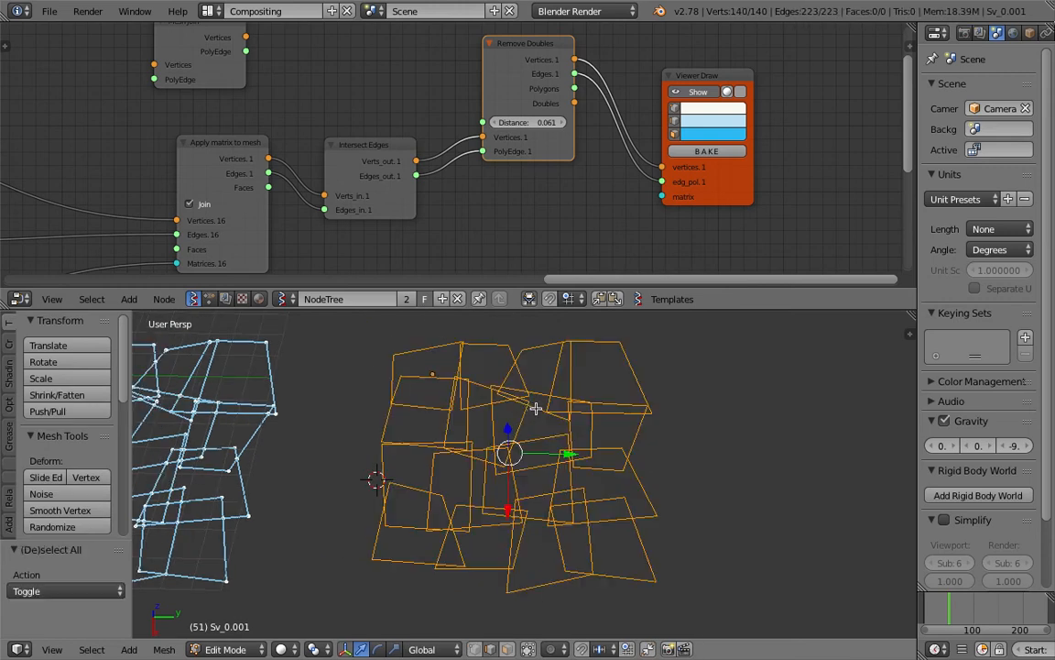
{"action": "key", "text": "space"}
{"action": "type", "text": "fill"}
{"action": "key", "text": "Down"}
{"action": "key", "text": "Down"}
{"action": "key", "text": "Up"}
{"action": "key", "text": "Return"}
{"action": "middle_click_drag", "start_coordinate": [692, 415], "coordinate": [612, 421]}
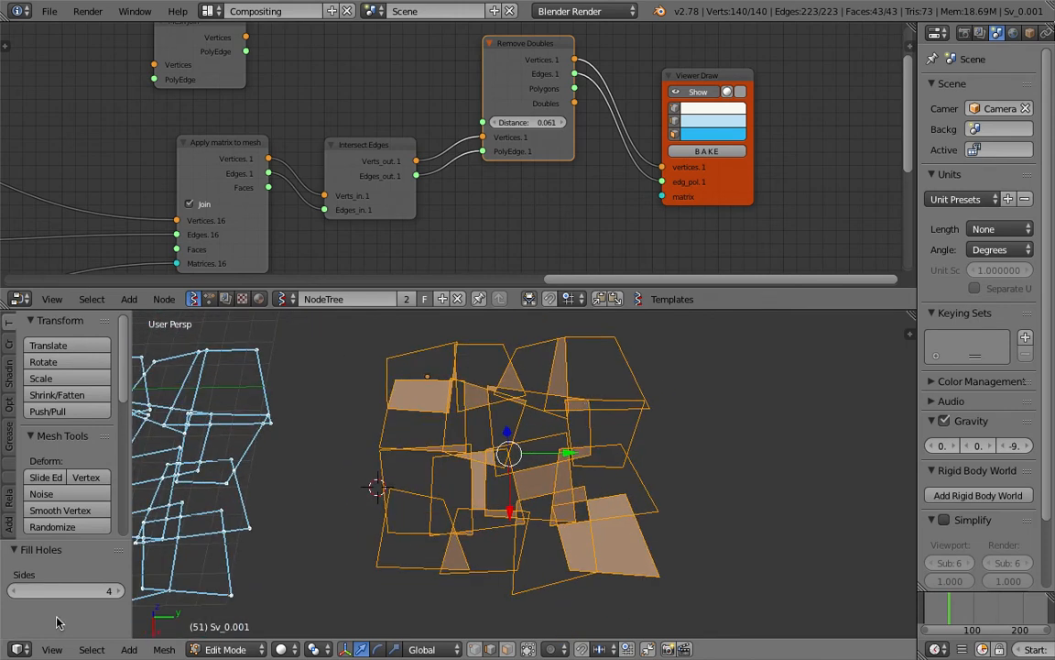
- Try several side limits for Fill Holes, ending with Sides at 6, and inspect the filled faces
{"action": "left_click", "coordinate": [118, 591]}
{"action": "left_click", "coordinate": [118, 591]}
{"action": "left_click", "coordinate": [118, 591]}
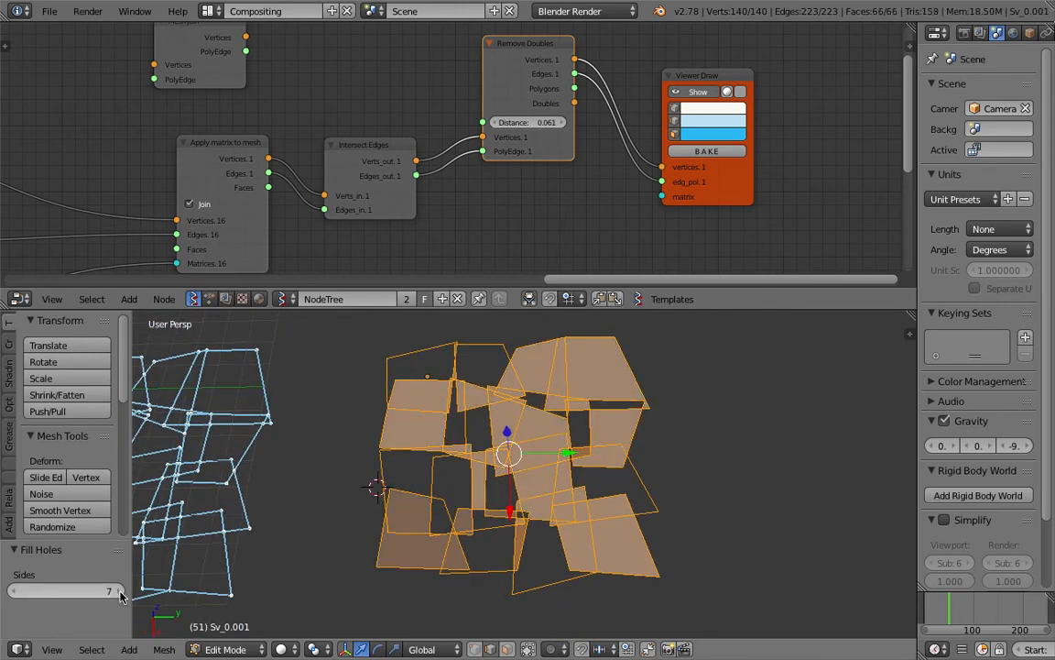
{"action": "left_click", "coordinate": [119, 591]}
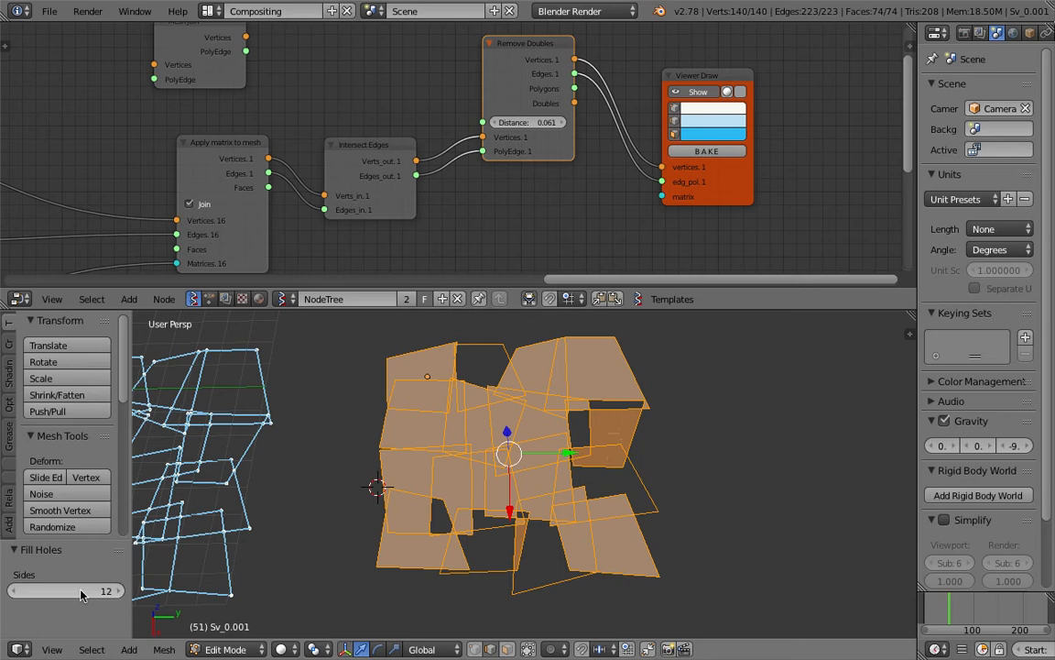
{"action": "mouse_move", "coordinate": [95, 591]}
{"action": "left_mouse_down"}
{"action": "mouse_move", "coordinate": [66, 591]}
{"action": "mouse_move", "coordinate": [78, 591]}
{"action": "left_mouse_up"}
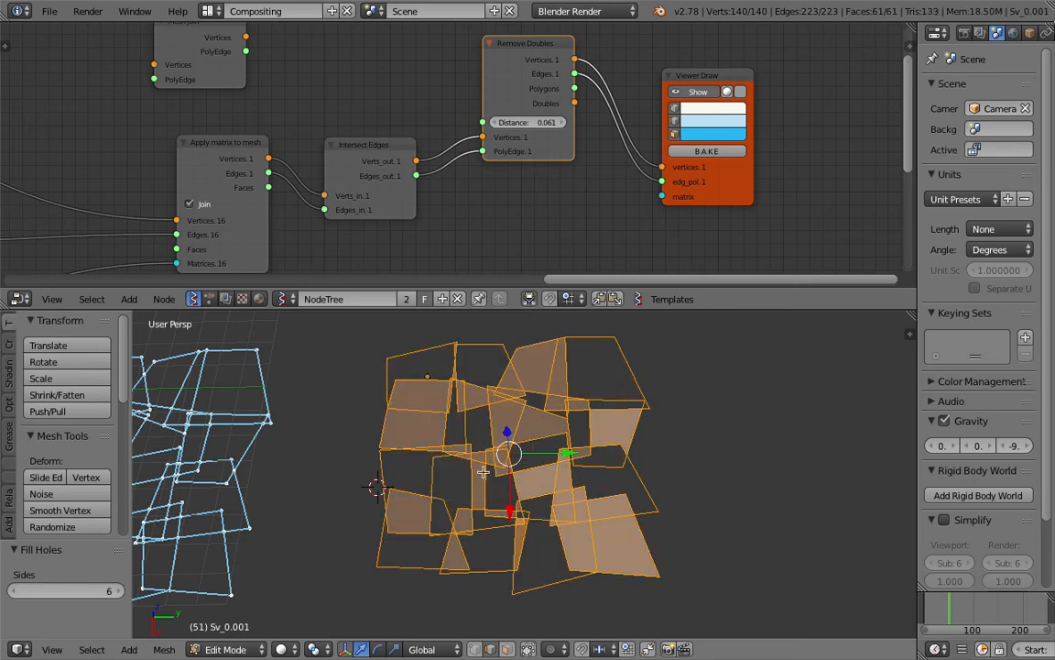
{"action": "scroll", "coordinate": [482, 470], "scroll_direction": "up", "scroll_amount": 4}
{"action": "middle_click_drag", "start_coordinate": [490, 455], "coordinate": [476, 423]}
- Set the Remove Doubles distance to 0.003 and move the Viewer Draw node closer to Remove Doubles
{"action": "middle_click_drag", "start_coordinate": [377, 197], "coordinate": [355, 224]}
{"action": "scroll", "coordinate": [422, 188], "scroll_direction": "up", "scroll_amount": 2}
{"action": "scroll", "coordinate": [526, 163], "scroll_direction": "up", "scroll_amount": 2}
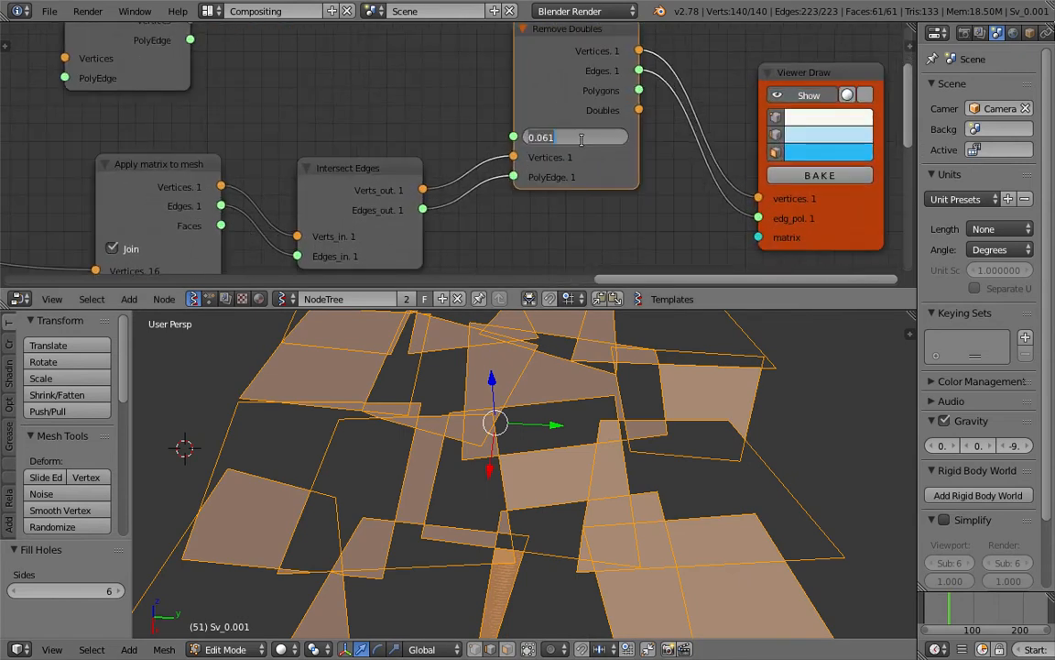
{"action": "scroll", "coordinate": [583, 144], "scroll_direction": "down", "scroll_amount": 3}
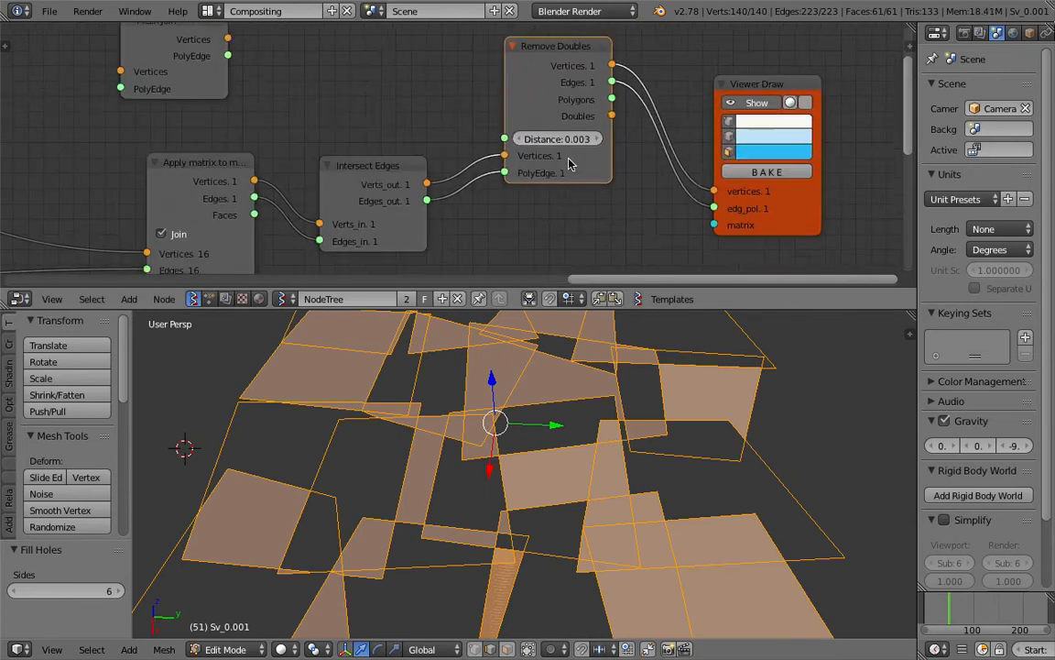
{"action": "middle_click_drag", "start_coordinate": [587, 137], "coordinate": [618, 123]}
{"action": "left_click_drag", "start_coordinate": [682, 89], "coordinate": [663, 55]}
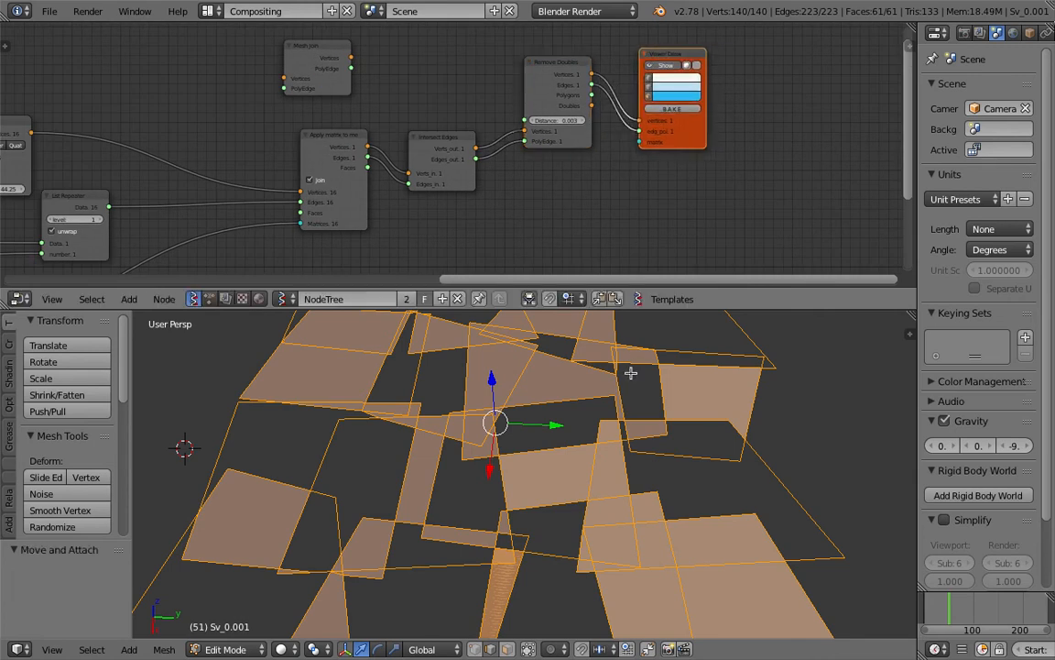
- Delete all geometry of the filled baked mesh
{"action": "scroll", "coordinate": [632, 370], "scroll_direction": "down", "scroll_amount": 3}
{"action": "key", "text": "x"}
{"action": "left_click", "coordinate": [527, 447]}
{"action": "key", "text": "a"}
{"action": "middle_click_drag", "start_coordinate": [536, 415], "coordinate": [533, 426]}
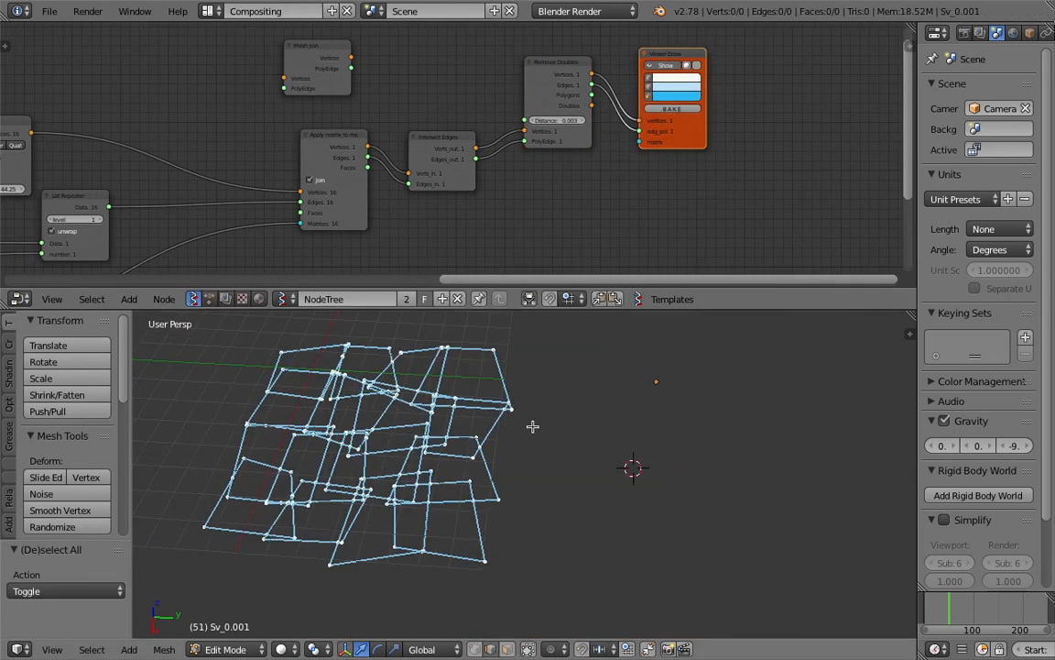
{"action": "scroll", "coordinate": [544, 401], "scroll_direction": "up", "scroll_amount": 2}
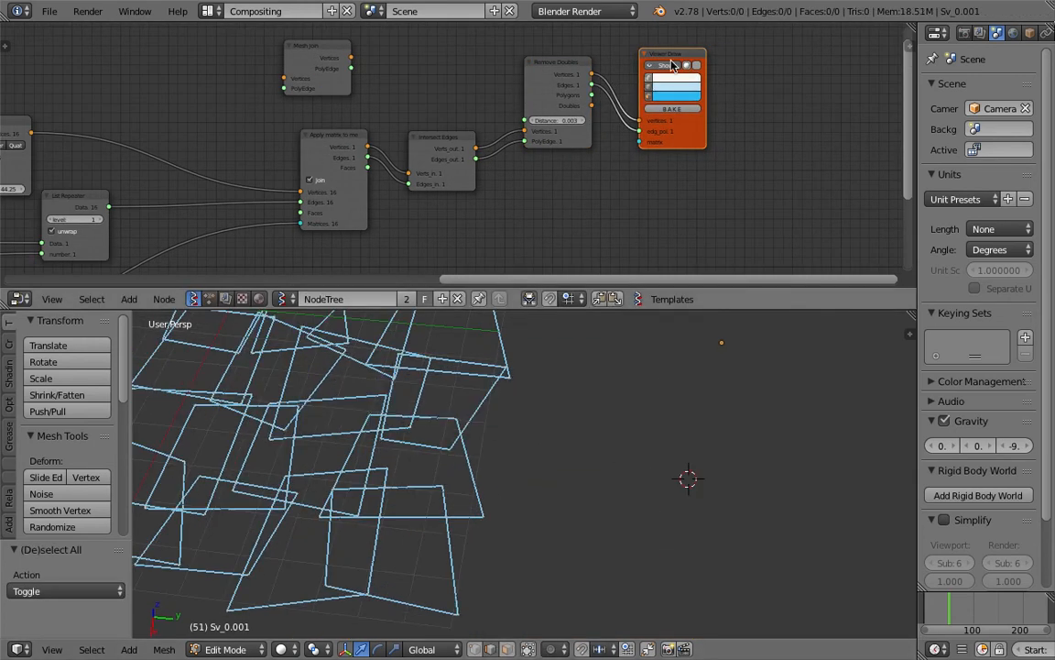
- Make room beside Viewer Draw, add a Fill Holes node and connect the Remove Doubles vertices output to its vertices input
{"action": "left_click_drag", "start_coordinate": [672, 55], "coordinate": [829, 69]}
{"action": "middle_click_drag", "start_coordinate": [678, 84], "coordinate": [640, 118]}
{"action": "left_click_drag", "start_coordinate": [536, 102], "coordinate": [557, 111]}
{"action": "scroll", "coordinate": [613, 91], "scroll_direction": "up", "scroll_amount": 2}
{"action": "middle_click_drag", "start_coordinate": [710, 100], "coordinate": [673, 175]}
{"action": "key", "text": "space"}
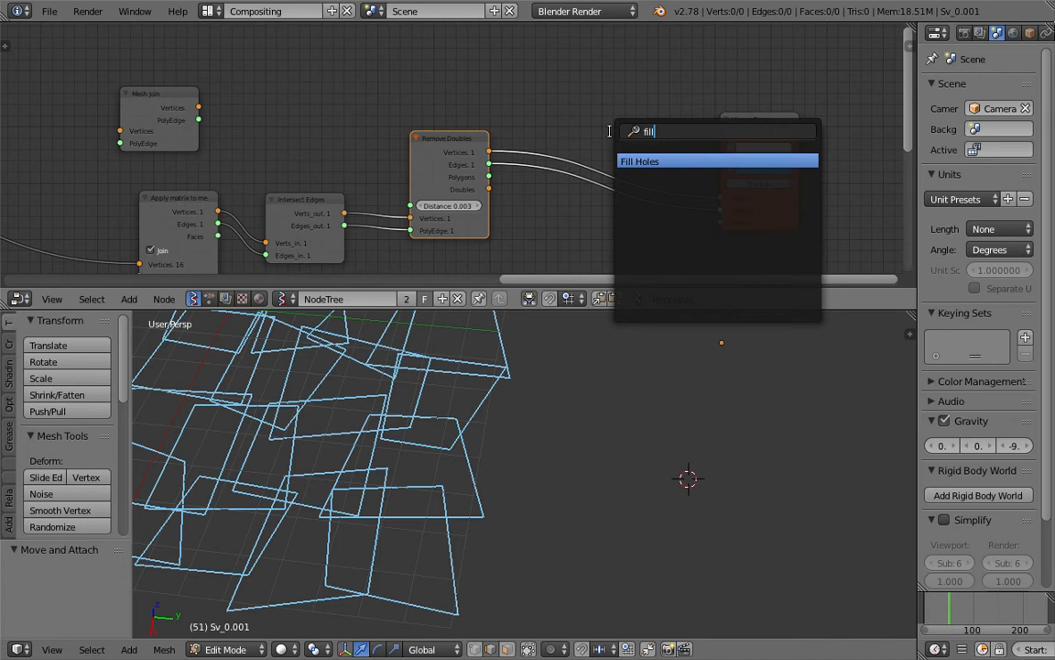
{"action": "key", "text": "Return"}
{"action": "left_click", "coordinate": [577, 48]}
{"action": "left_click_drag", "start_coordinate": [489, 151], "coordinate": [517, 136]}
- Enlarge the node editor and rearrange the Apply Matrix to Mesh, Mesh Join and List Repeater nodes
{"action": "scroll", "coordinate": [367, 134], "scroll_direction": "down", "scroll_amount": 6}
{"action": "middle_click_drag", "start_coordinate": [316, 135], "coordinate": [395, 134]}
{"action": "scroll", "coordinate": [440, 119], "scroll_direction": "down", "scroll_amount": 2}
{"action": "middle_click_drag", "start_coordinate": [492, 106], "coordinate": [770, 85]}
{"action": "scroll", "coordinate": [673, 126], "scroll_direction": "down", "scroll_amount": 3}
{"action": "middle_click_drag", "start_coordinate": [662, 130], "coordinate": [641, 114]}
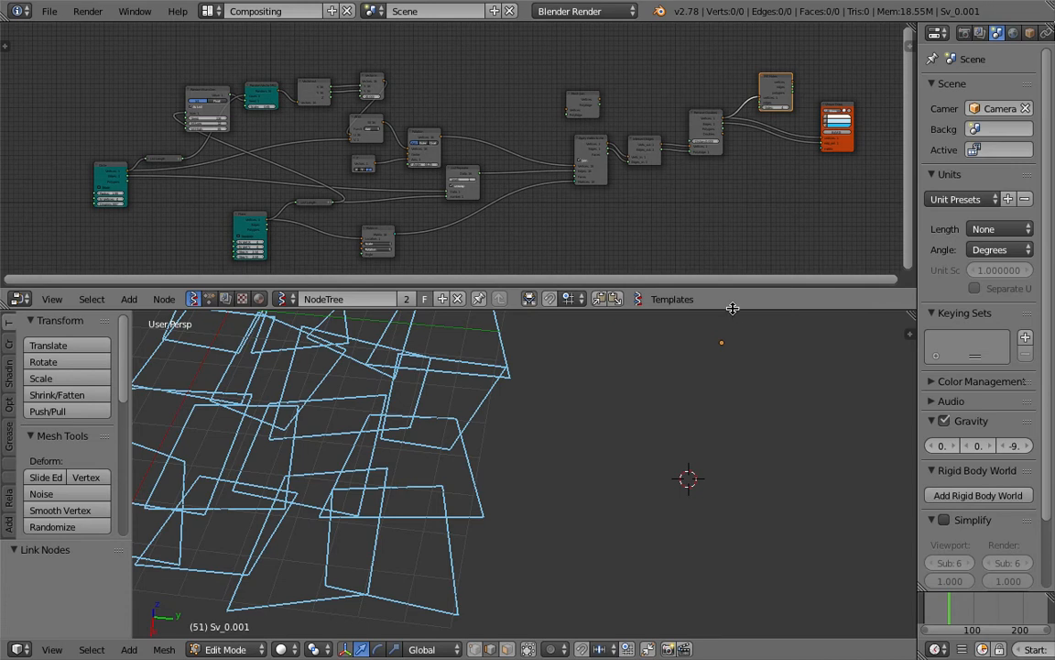
{"action": "left_click_drag", "start_coordinate": [733, 308], "coordinate": [673, 418]}
{"action": "middle_click_drag", "start_coordinate": [409, 242], "coordinate": [567, 239]}
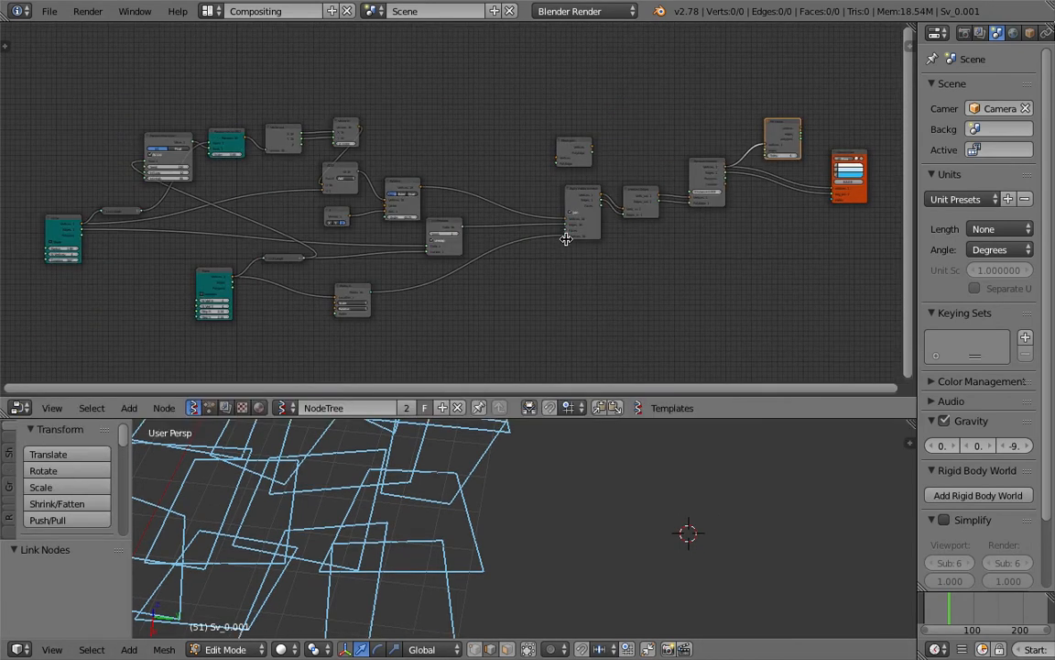
{"action": "scroll", "coordinate": [579, 229], "scroll_direction": "up", "scroll_amount": 1}
{"action": "left_click_drag", "start_coordinate": [588, 190], "coordinate": [539, 191]}
{"action": "left_click_drag", "start_coordinate": [579, 137], "coordinate": [576, 111]}
{"action": "left_click_drag", "start_coordinate": [447, 228], "coordinate": [453, 214]}
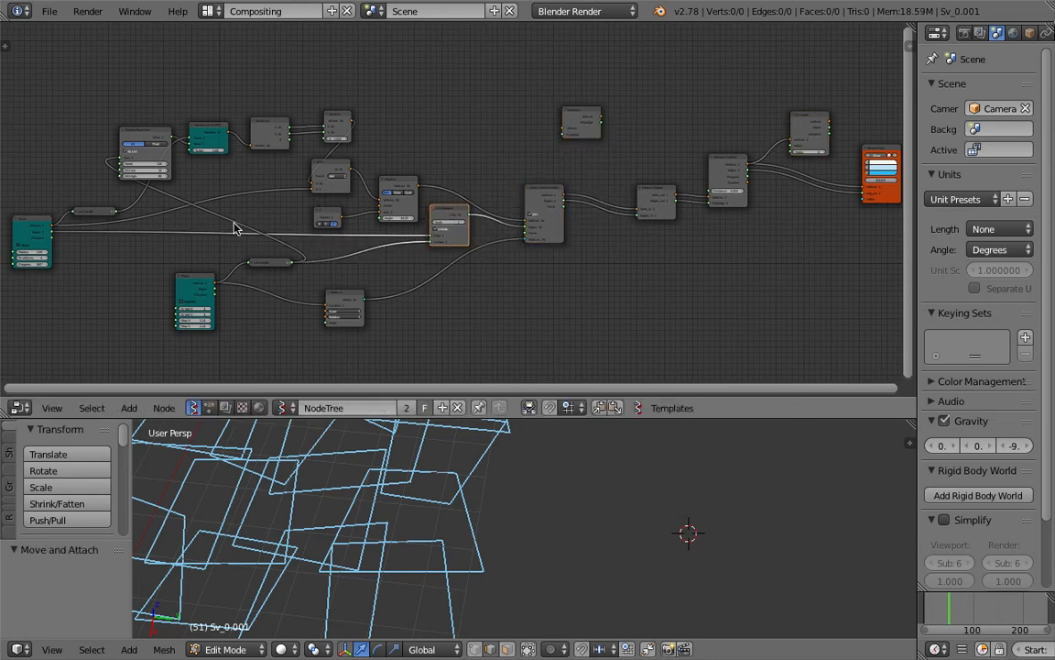
{"action": "middle_click_drag", "start_coordinate": [358, 189], "coordinate": [333, 187]}
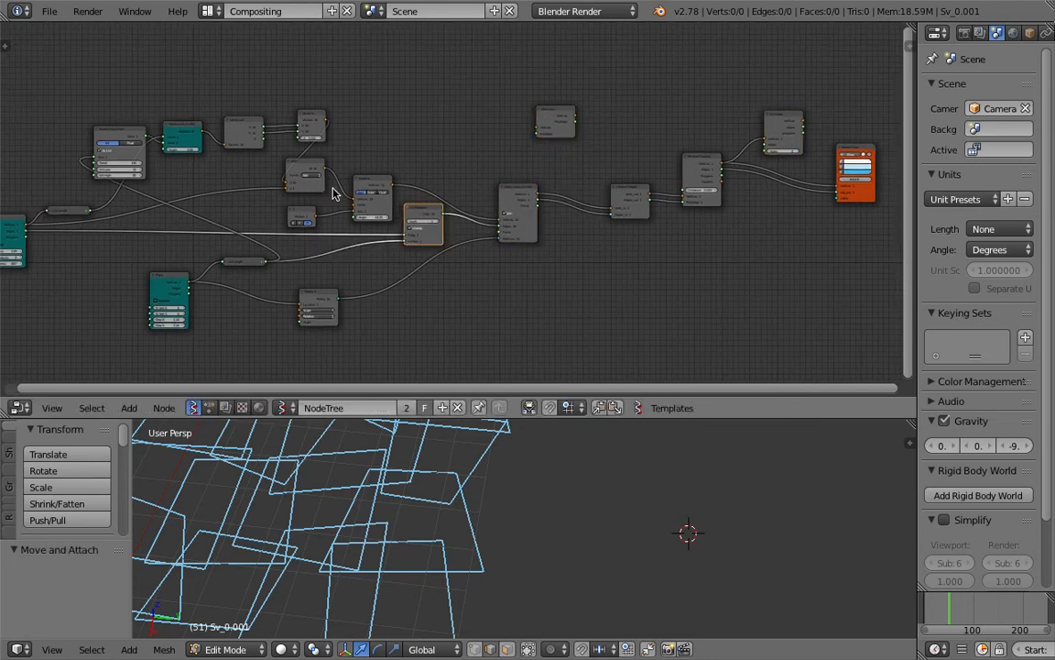
- Move the Intersect Edges and Remove Doubles nodes closer to the Apply Matrix to Mesh node
{"action": "middle_click_drag", "start_coordinate": [458, 206], "coordinate": [466, 208]}
{"action": "middle_click_drag", "start_coordinate": [642, 172], "coordinate": [452, 217]}
{"action": "scroll", "coordinate": [453, 196], "scroll_direction": "up", "scroll_amount": 2}
{"action": "scroll", "coordinate": [466, 212], "scroll_direction": "up", "scroll_amount": 3}
{"action": "left_click_drag", "start_coordinate": [460, 213], "coordinate": [383, 212]}
{"action": "left_click_drag", "start_coordinate": [564, 173], "coordinate": [471, 188]}
{"action": "mouse_move", "coordinate": [400, 207]}
{"action": "middle_mouse_down"}
{"action": "mouse_move", "coordinate": [766, 198]}
{"action": "mouse_move", "coordinate": [636, 216]}
{"action": "middle_mouse_up"}
{"action": "scroll", "coordinate": [763, 201], "scroll_direction": "down", "scroll_amount": 6}
{"action": "scroll", "coordinate": [682, 186], "scroll_direction": "up", "scroll_amount": 3}
{"action": "middle_click_drag", "start_coordinate": [686, 185], "coordinate": [334, 225]}
{"action": "scroll", "coordinate": [380, 203], "scroll_direction": "up", "scroll_amount": 4}
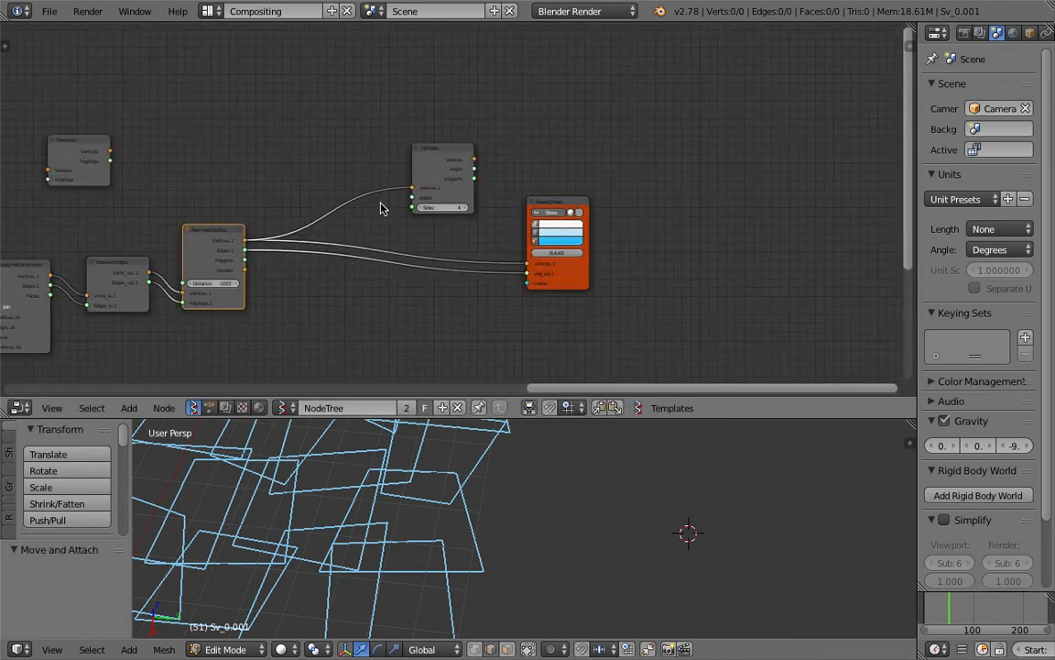
- Place the Fill Holes and Viewer Draw nodes close to Remove Doubles, with Fill Holes above Viewer Draw
{"action": "scroll", "coordinate": [381, 209], "scroll_direction": "up", "scroll_amount": 1}
{"action": "middle_click_drag", "start_coordinate": [574, 210], "coordinate": [700, 186]}
{"action": "left_click_drag", "start_coordinate": [703, 187], "coordinate": [394, 242]}
{"action": "middle_click_drag", "start_coordinate": [448, 219], "coordinate": [637, 186]}
{"action": "scroll", "coordinate": [552, 198], "scroll_direction": "down", "scroll_amount": 8}
{"action": "middle_click_drag", "start_coordinate": [829, 146], "coordinate": [884, 144]}
{"action": "scroll", "coordinate": [647, 162], "scroll_direction": "up", "scroll_amount": 5}
{"action": "mouse_move", "coordinate": [587, 183]}
{"action": "middle_mouse_down"}
{"action": "mouse_move", "coordinate": [636, 174]}
{"action": "mouse_move", "coordinate": [523, 205]}
{"action": "middle_mouse_up"}
{"action": "scroll", "coordinate": [524, 205], "scroll_direction": "up", "scroll_amount": 5}
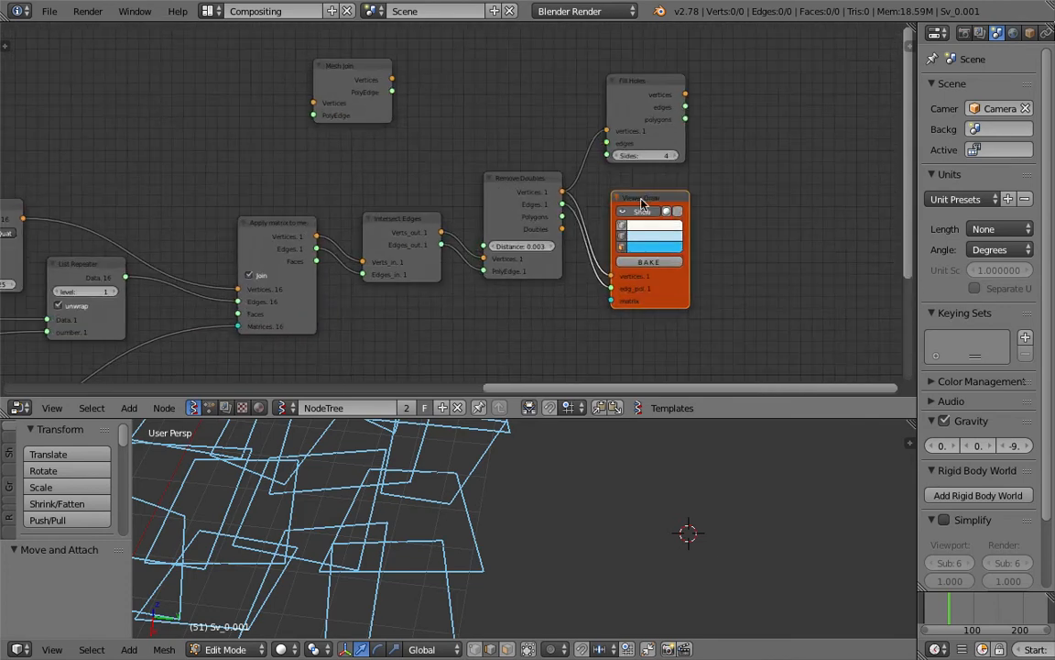
{"action": "left_click_drag", "start_coordinate": [643, 195], "coordinate": [671, 195]}
{"action": "scroll", "coordinate": [666, 199], "scroll_direction": "up", "scroll_amount": 3}
{"action": "left_click_drag", "start_coordinate": [657, 86], "coordinate": [683, 86]}
- Look over the whole node chain up to Fill Holes and the preview of the intersected quads
{"action": "middle_click_drag", "start_coordinate": [435, 261], "coordinate": [493, 200]}
{"action": "scroll", "coordinate": [478, 225], "scroll_direction": "down", "scroll_amount": 3}
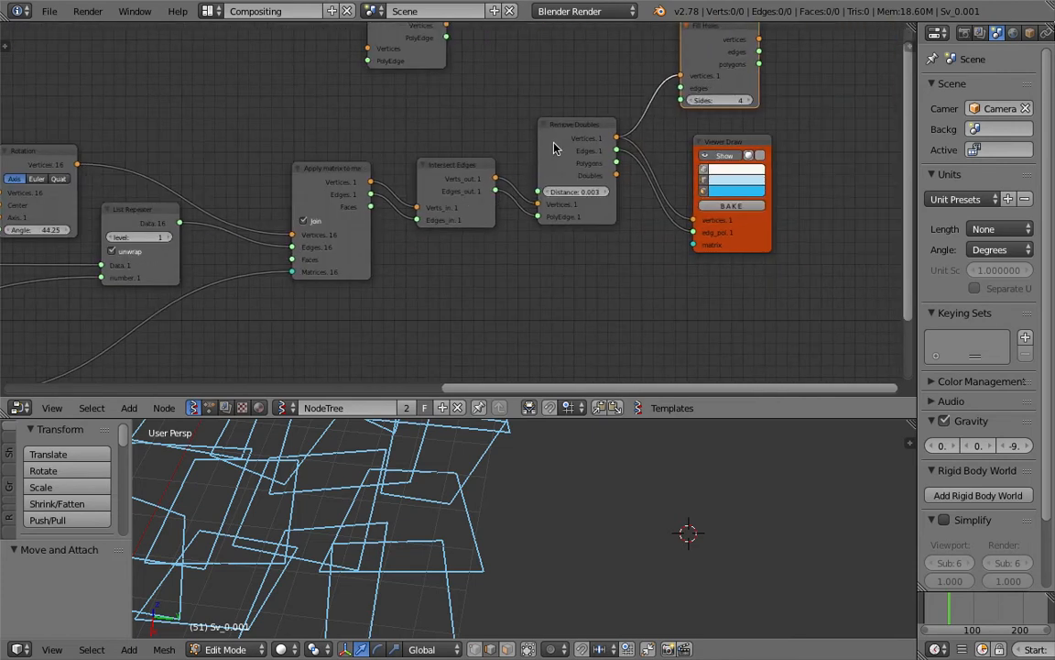
{"action": "scroll", "coordinate": [553, 148], "scroll_direction": "up", "scroll_amount": 3}
{"action": "middle_click_drag", "start_coordinate": [553, 149], "coordinate": [466, 151]}
{"action": "middle_click_drag", "start_coordinate": [476, 443], "coordinate": [458, 446]}
{"action": "middle_click_drag", "start_coordinate": [470, 461], "coordinate": [657, 463], "text": "shift"}
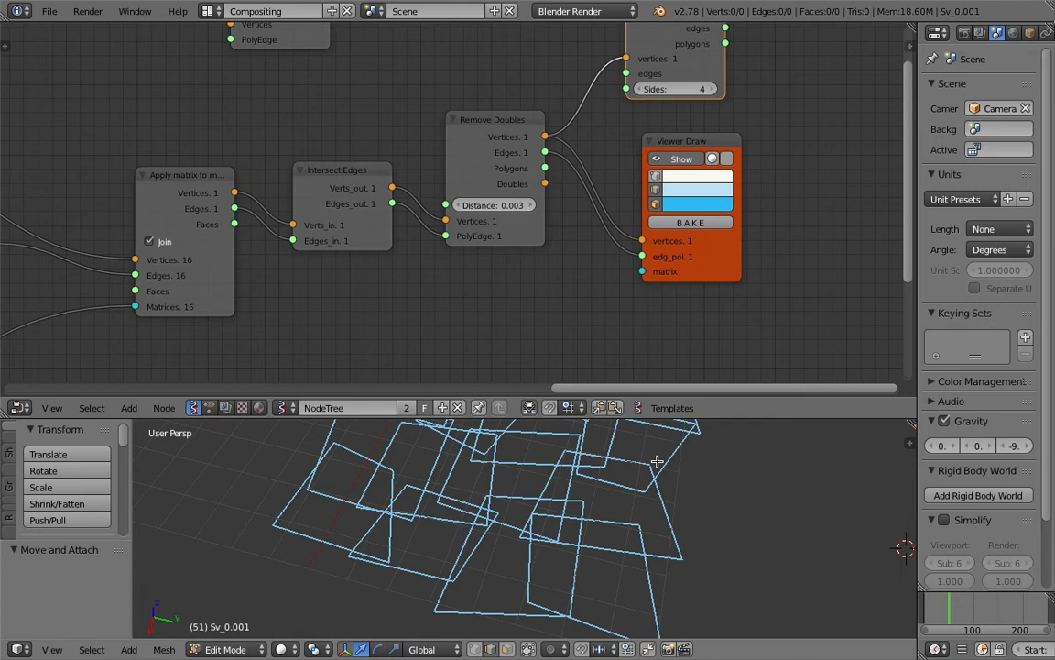
{"action": "scroll", "coordinate": [657, 464], "scroll_direction": "down", "scroll_amount": 2}
{"action": "scroll", "coordinate": [519, 281], "scroll_direction": "down", "scroll_amount": 9}
{"action": "middle_click_drag", "start_coordinate": [461, 237], "coordinate": [664, 195]}
{"action": "scroll", "coordinate": [665, 195], "scroll_direction": "down", "scroll_amount": 1}
{"action": "middle_click_drag", "start_coordinate": [356, 229], "coordinate": [497, 223]}
{"action": "scroll", "coordinate": [498, 223], "scroll_direction": "down", "scroll_amount": 1}
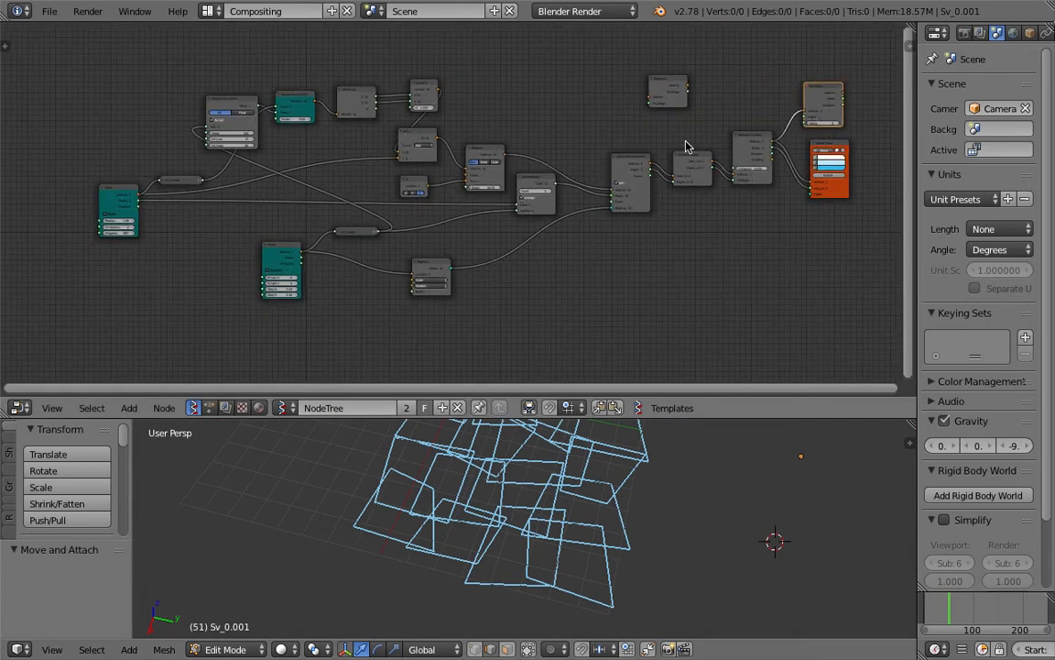
{"action": "scroll", "coordinate": [861, 137], "scroll_direction": "up", "scroll_amount": 5}
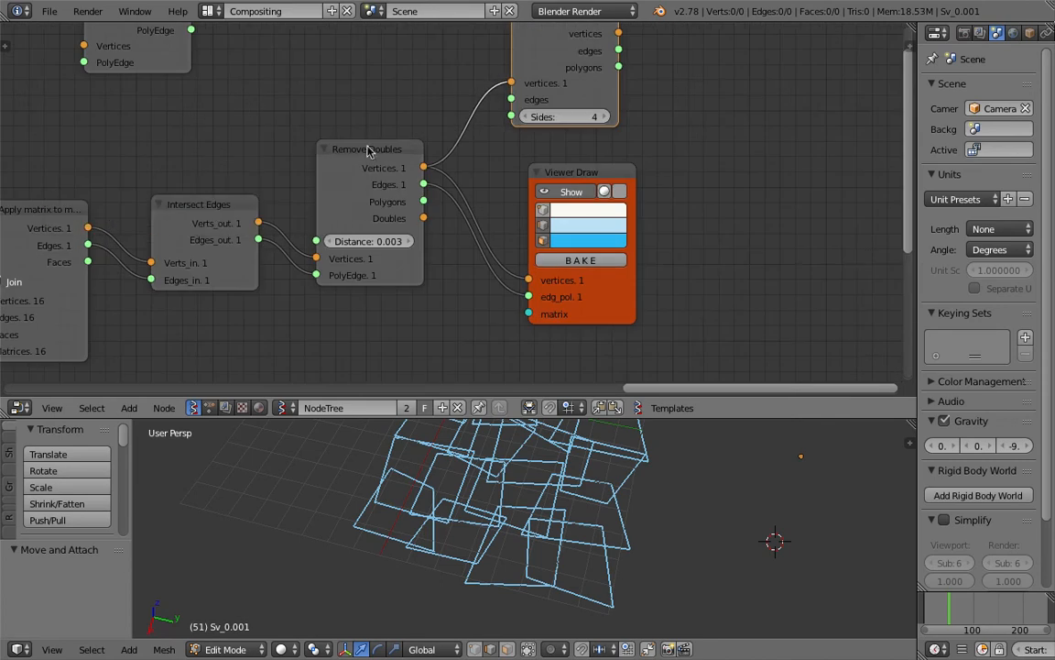
{"action": "middle_click_drag", "start_coordinate": [539, 448], "coordinate": [551, 445]}
- Enlarge the 3D view, nudge the Fill Holes node upward and save the file
{"action": "left_click_drag", "start_coordinate": [566, 419], "coordinate": [586, 307]}
{"action": "middle_click_drag", "start_coordinate": [635, 406], "coordinate": [589, 449], "text": "shift"}
{"action": "middle_click_drag", "start_coordinate": [675, 398], "coordinate": [669, 416], "text": "shift"}
{"action": "left_click_drag", "start_coordinate": [592, 115], "coordinate": [582, 90]}
{"action": "middle_click_drag", "start_coordinate": [586, 90], "coordinate": [578, 139]}
{"action": "key", "text": "ctrl+s"}
{"action": "left_click", "coordinate": [596, 138]}
- Connect the Fill Holes vertices and polygons outputs to Viewer Draw's vertices and edg_pol inputs and save the file
{"action": "left_click_drag", "start_coordinate": [585, 137], "coordinate": [723, 112]}
{"action": "middle_click_drag", "start_coordinate": [723, 111], "coordinate": [712, 141]}
{"action": "left_click_drag", "start_coordinate": [563, 55], "coordinate": [533, 91]}
{"action": "mouse_move", "coordinate": [568, 88]}
{"action": "left_mouse_down"}
{"action": "mouse_move", "coordinate": [634, 244]}
{"action": "mouse_move", "coordinate": [618, 222]}
{"action": "left_mouse_up"}
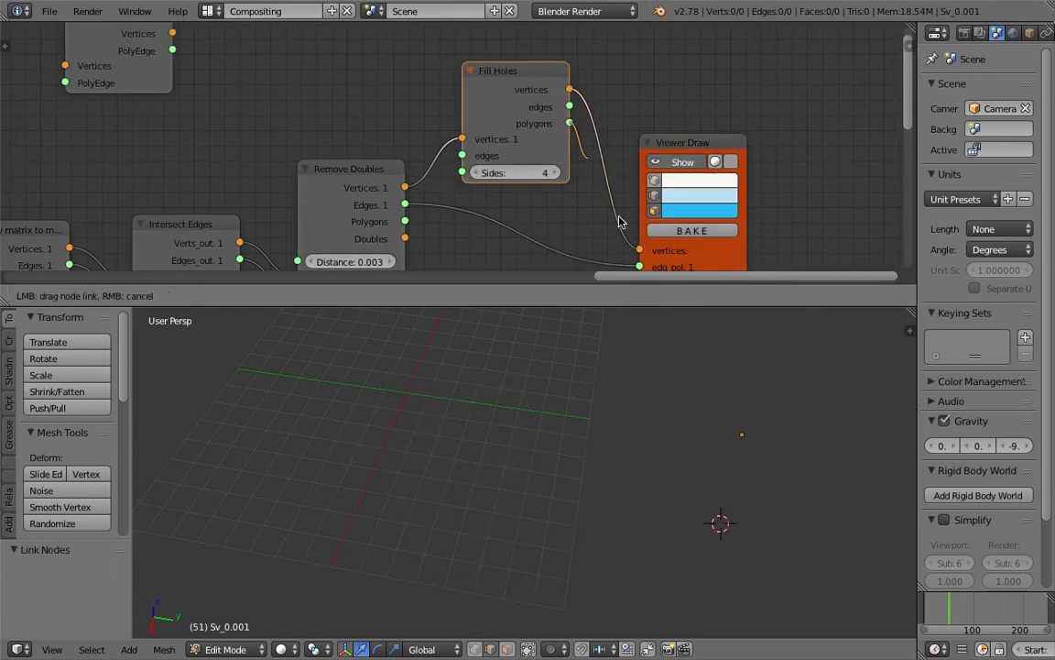
{"action": "left_click_drag", "start_coordinate": [645, 259], "coordinate": [639, 266]}
{"action": "left_click_drag", "start_coordinate": [684, 141], "coordinate": [679, 99]}
{"action": "middle_click_drag", "start_coordinate": [628, 478], "coordinate": [565, 457], "text": "shift"}
{"action": "key", "text": "ctrl+s"}
{"action": "left_click", "coordinate": [572, 454]}
- Connect the Remove Doubles edges output to the edges input of Fill Holes
{"action": "middle_click_drag", "start_coordinate": [577, 199], "coordinate": [596, 173]}
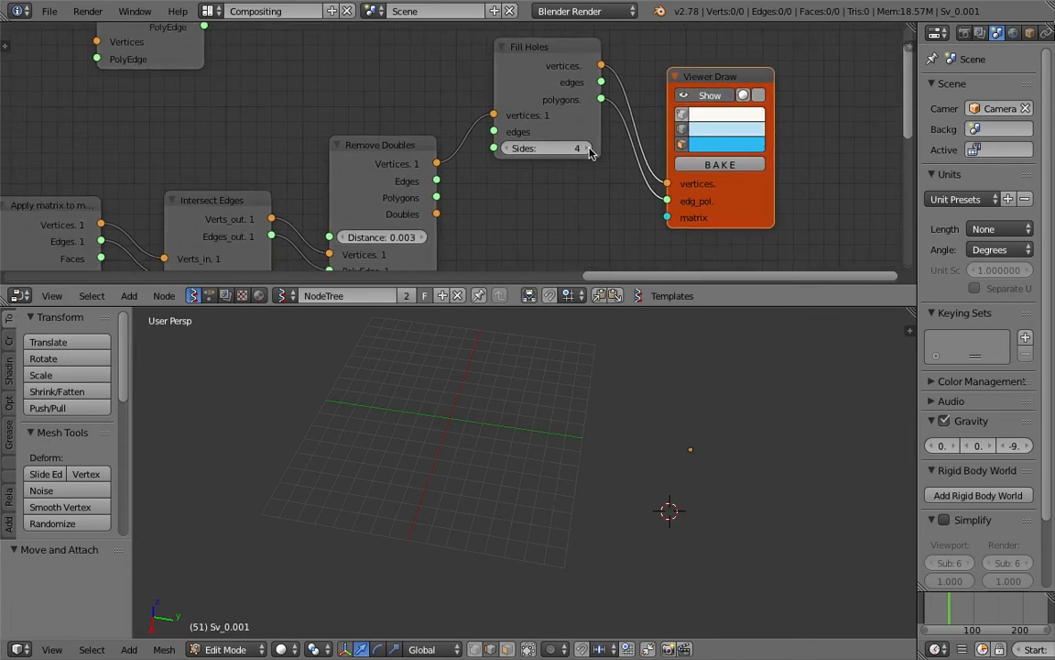
{"action": "left_click", "coordinate": [590, 152]}
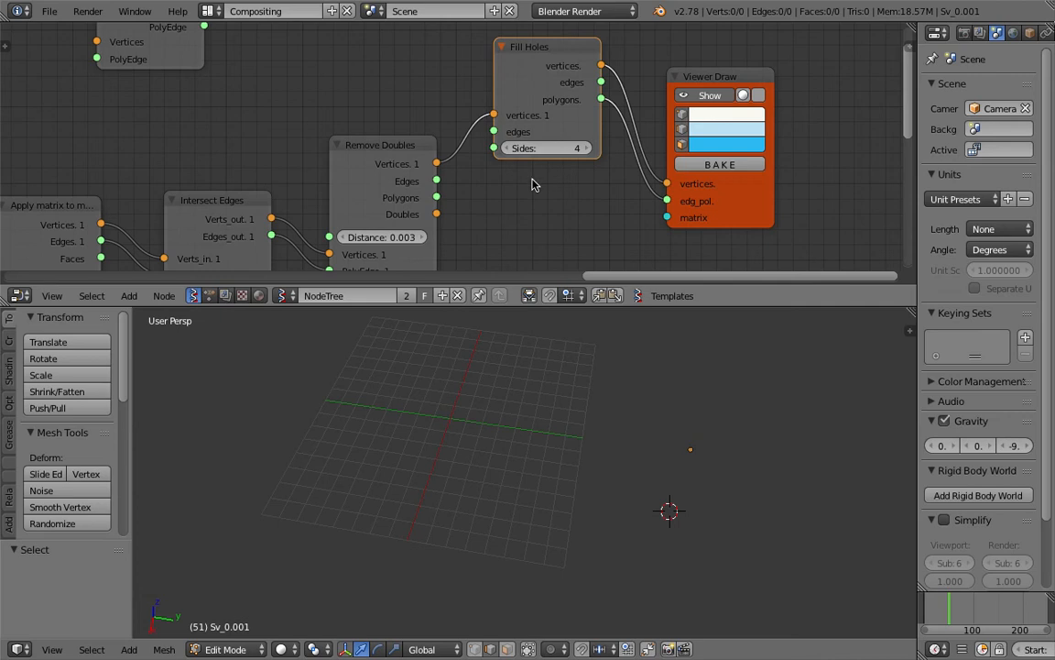
{"action": "scroll", "coordinate": [492, 216], "scroll_direction": "down", "scroll_amount": 1}
{"action": "middle_click_drag", "start_coordinate": [450, 168], "coordinate": [466, 157]}
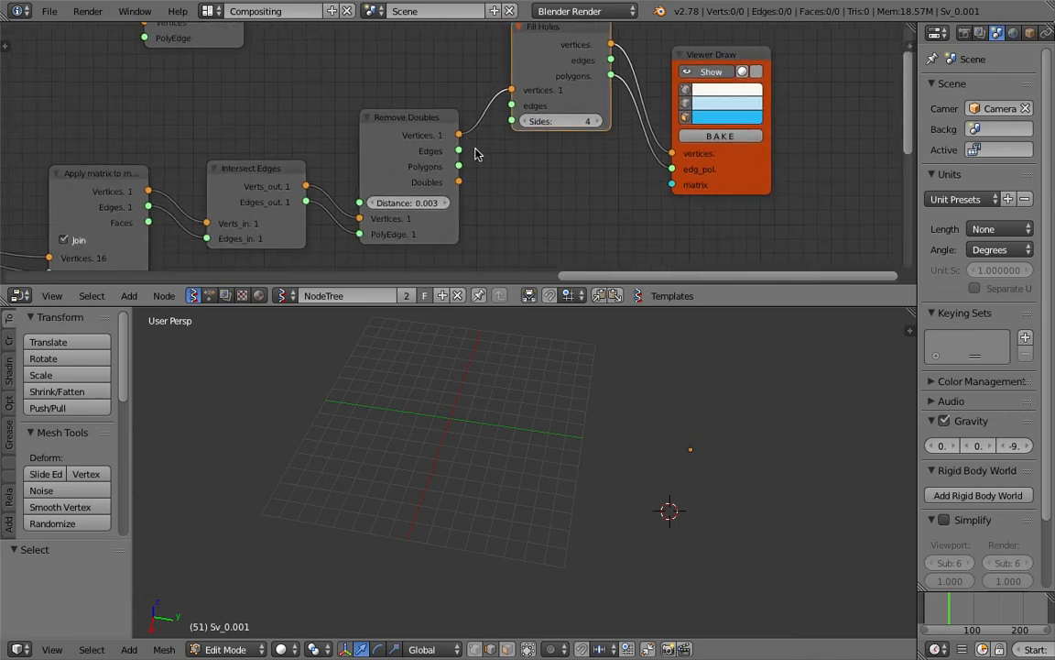
{"action": "left_click_drag", "start_coordinate": [458, 150], "coordinate": [512, 106]}
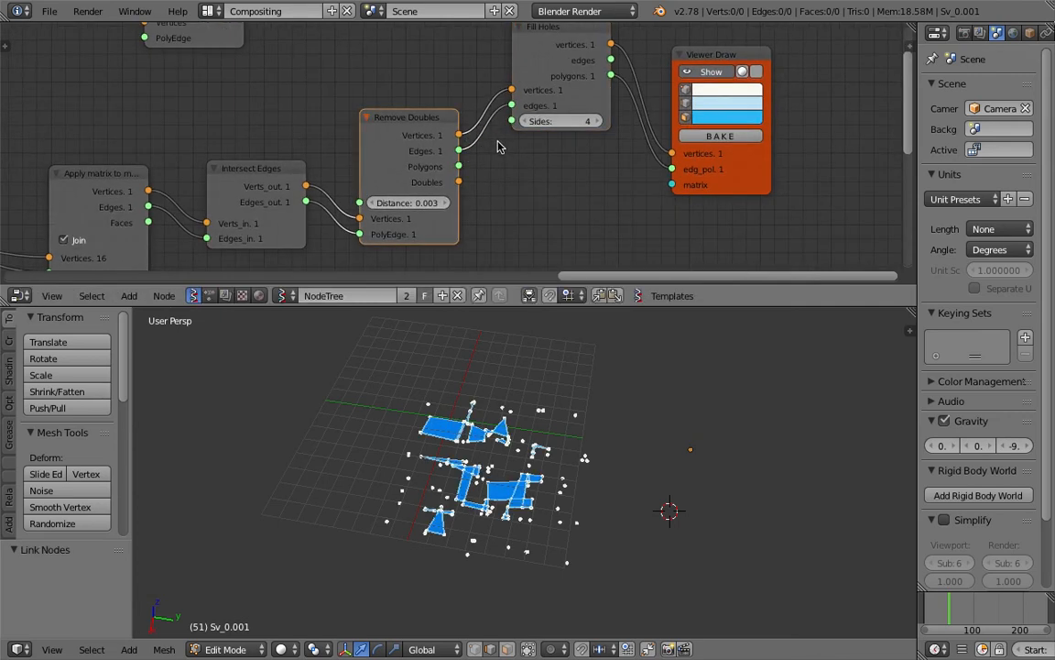
- Move Fill Holes level with its neighbouring nodes and try several side limits, ending with Sides at 9
{"action": "left_click_drag", "start_coordinate": [601, 93], "coordinate": [601, 130]}
{"action": "left_click", "coordinate": [601, 158]}
{"action": "left_click", "coordinate": [601, 158]}
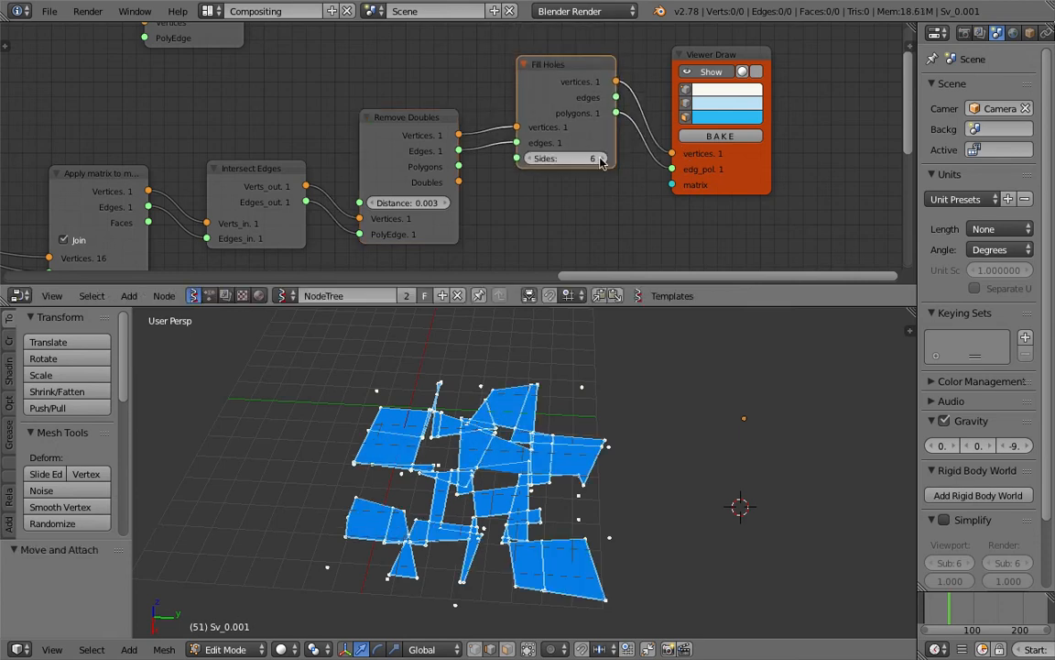
{"action": "left_click", "coordinate": [601, 159]}
{"action": "left_click", "coordinate": [601, 158]}
{"action": "left_click", "coordinate": [601, 159]}
{"action": "left_click", "coordinate": [601, 158]}
{"action": "left_click", "coordinate": [601, 158]}
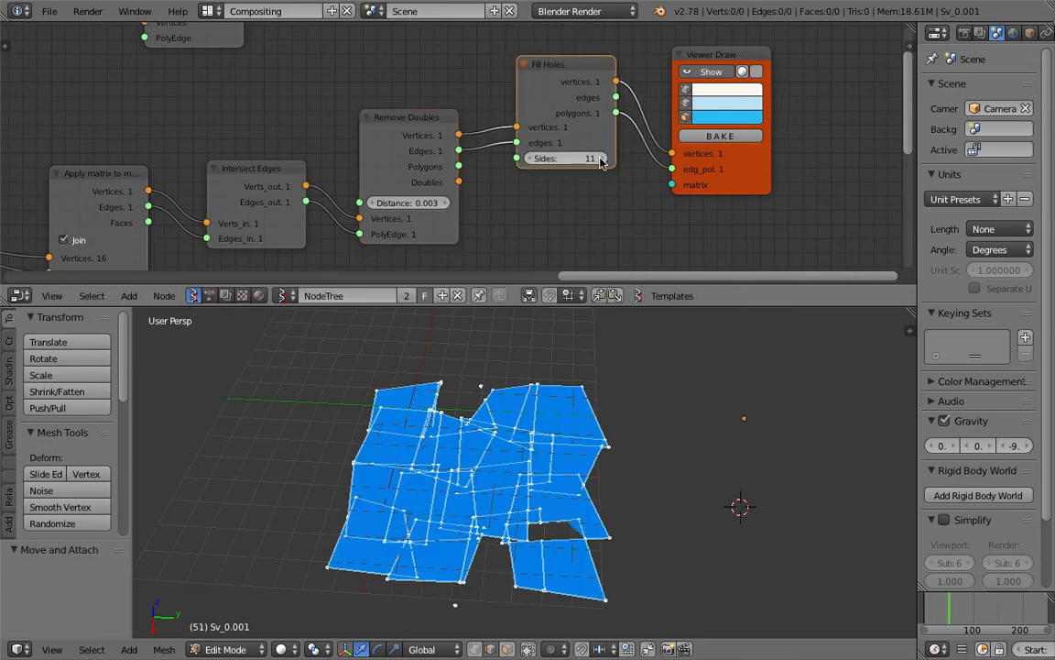
{"action": "left_click", "coordinate": [601, 158]}
{"action": "left_click_drag", "start_coordinate": [537, 159], "coordinate": [503, 159]}
{"action": "left_click_drag", "start_coordinate": [588, 158], "coordinate": [614, 158]}
{"action": "mouse_move", "coordinate": [573, 420]}
{"action": "middle_mouse_down"}
{"action": "mouse_move", "coordinate": [542, 342]}
{"action": "mouse_move", "coordinate": [572, 440]}
{"action": "middle_mouse_up"}
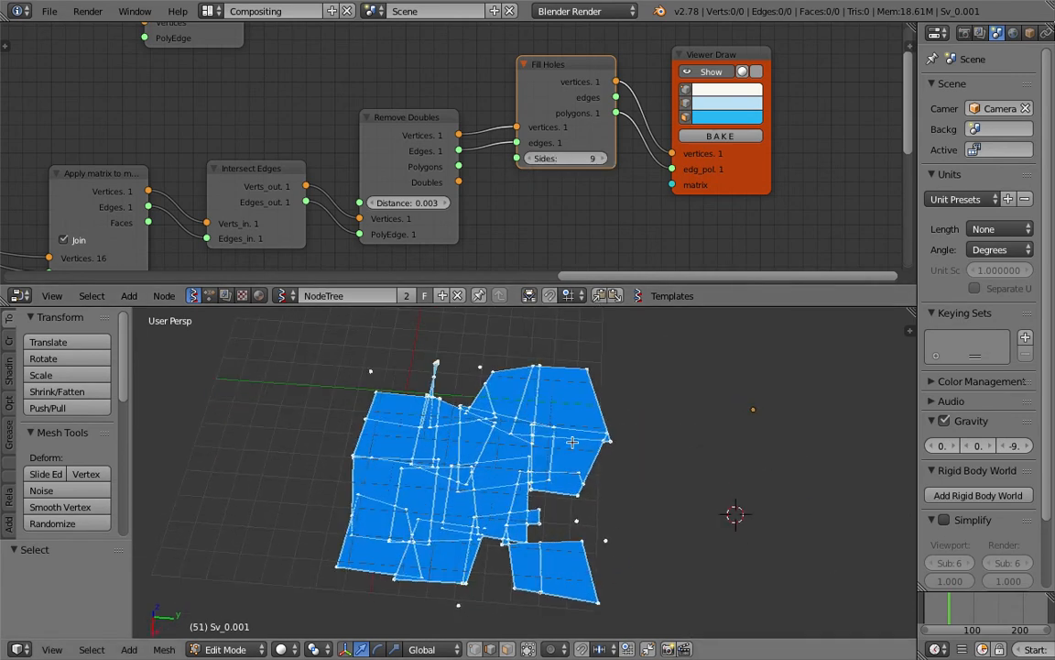
- Vary the quad layout, ending with the Random Num Gen Seed at 149 and the Random Vector Scale at 0.50
{"action": "scroll", "coordinate": [404, 142], "scroll_direction": "down", "scroll_amount": 5}
{"action": "middle_click_drag", "start_coordinate": [299, 125], "coordinate": [526, 185]}
{"action": "middle_click_drag", "start_coordinate": [373, 158], "coordinate": [604, 92]}
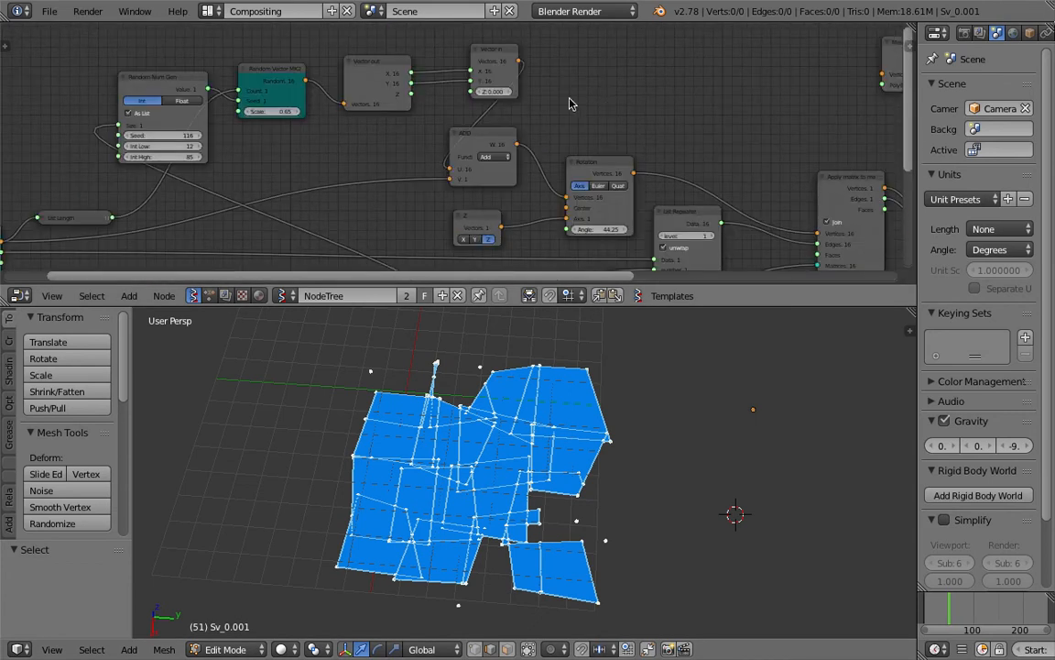
{"action": "middle_click_drag", "start_coordinate": [323, 120], "coordinate": [439, 125]}
{"action": "scroll", "coordinate": [439, 126], "scroll_direction": "up", "scroll_amount": 2}
{"action": "middle_click_drag", "start_coordinate": [283, 145], "coordinate": [323, 141]}
{"action": "scroll", "coordinate": [321, 140], "scroll_direction": "up", "scroll_amount": 2}
{"action": "left_click_drag", "start_coordinate": [273, 140], "coordinate": [306, 140]}
{"action": "middle_click_drag", "start_coordinate": [476, 422], "coordinate": [532, 437]}
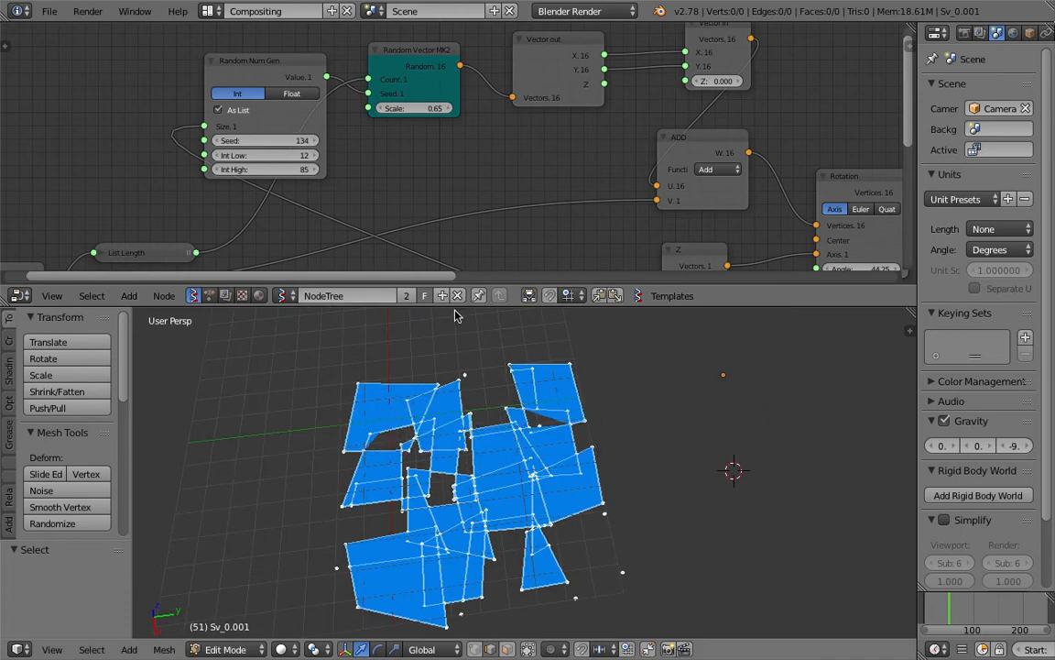
{"action": "mouse_move", "coordinate": [397, 110]}
{"action": "left_mouse_down"}
{"action": "mouse_move", "coordinate": [442, 110]}
{"action": "mouse_move", "coordinate": [362, 110]}
{"action": "mouse_move", "coordinate": [392, 109]}
{"action": "left_mouse_up"}
{"action": "left_click_drag", "start_coordinate": [264, 140], "coordinate": [318, 140]}
{"action": "middle_click_drag", "start_coordinate": [613, 428], "coordinate": [561, 414], "text": "shift"}
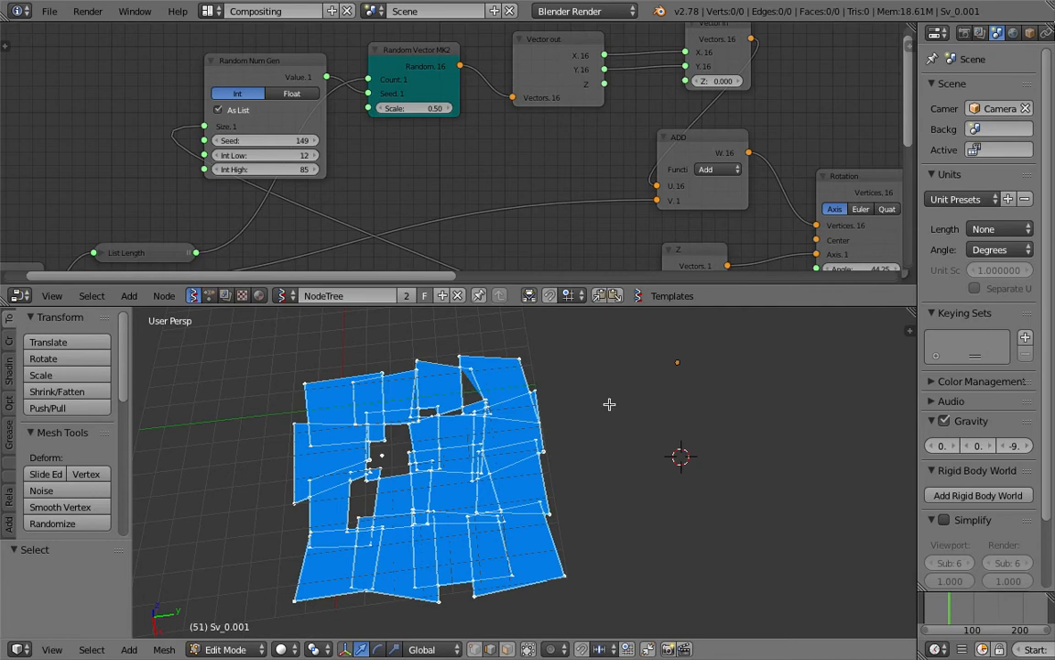
- Hide the vertex display in the Viewer Draw node and inspect the filled preview
{"action": "middle_click_drag", "start_coordinate": [852, 112], "coordinate": [507, 66]}
{"action": "scroll", "coordinate": [647, 66], "scroll_direction": "down", "scroll_amount": 4}
{"action": "scroll", "coordinate": [566, 172], "scroll_direction": "up", "scroll_amount": 2}
{"action": "middle_click_drag", "start_coordinate": [743, 190], "coordinate": [403, 151]}
{"action": "mouse_move", "coordinate": [608, 84]}
{"action": "middle_mouse_down"}
{"action": "mouse_move", "coordinate": [459, 90]}
{"action": "mouse_move", "coordinate": [361, 153]}
{"action": "middle_mouse_up"}
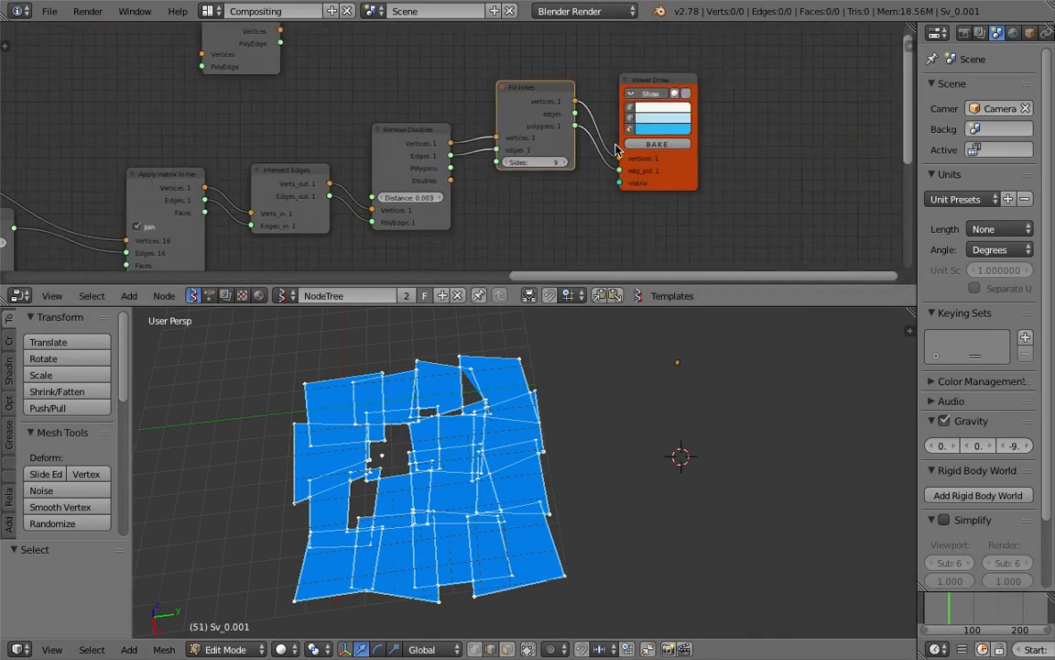
{"action": "middle_click_drag", "start_coordinate": [370, 432], "coordinate": [378, 463]}
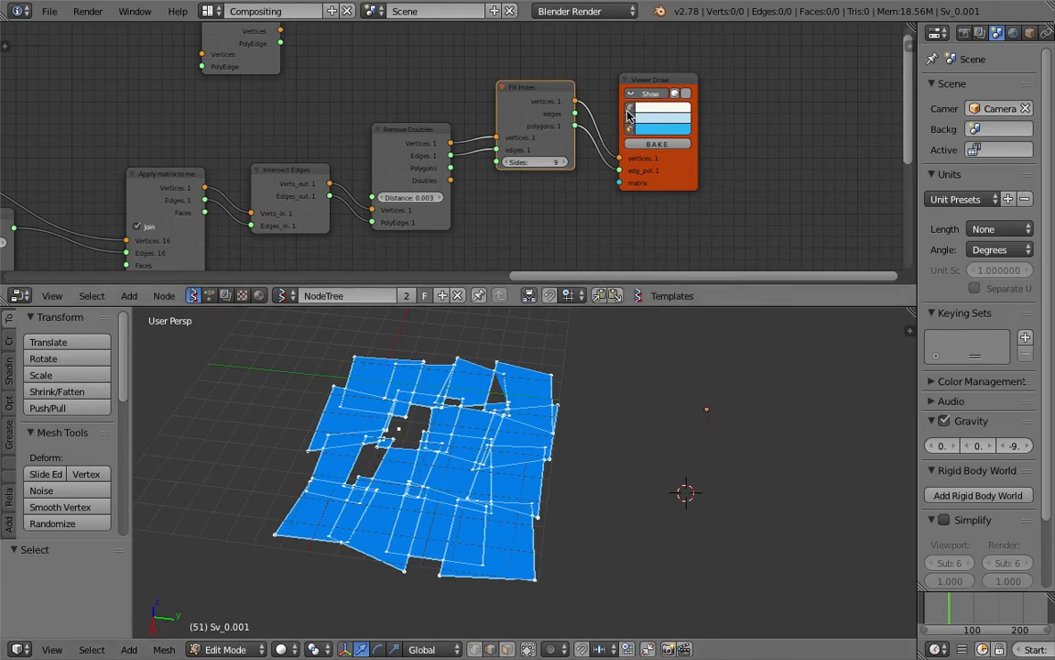
{"action": "left_click", "coordinate": [630, 110]}
{"action": "middle_click_drag", "start_coordinate": [619, 440], "coordinate": [589, 422]}
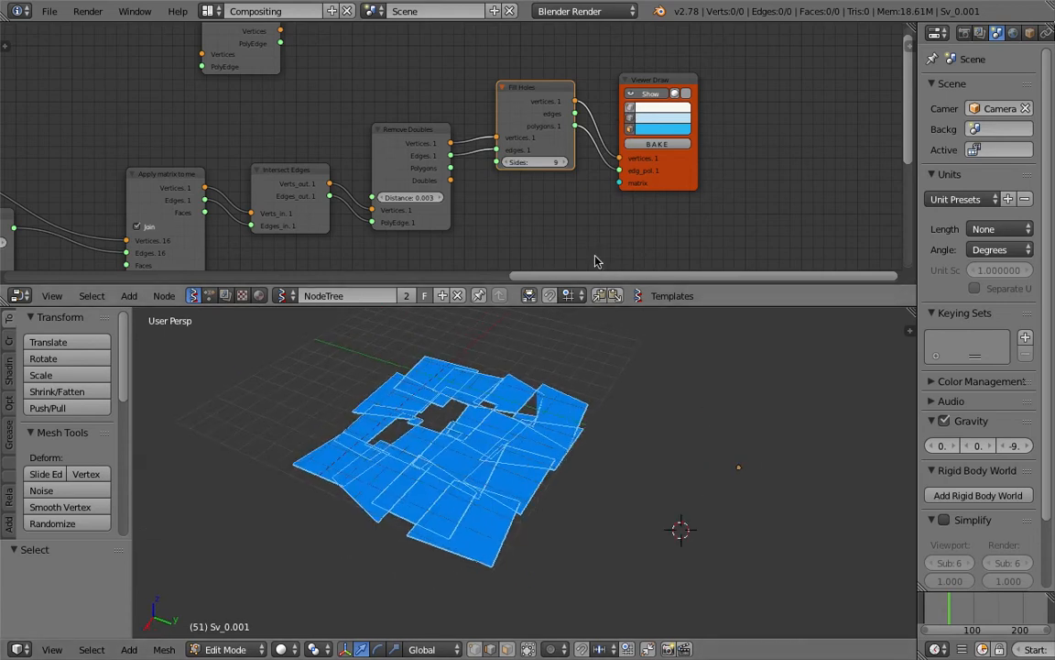
- Bake the filled quads from the Viewer Draw node into a mesh
{"action": "middle_click_drag", "start_coordinate": [600, 216], "coordinate": [588, 210]}
{"action": "left_click", "coordinate": [644, 140]}
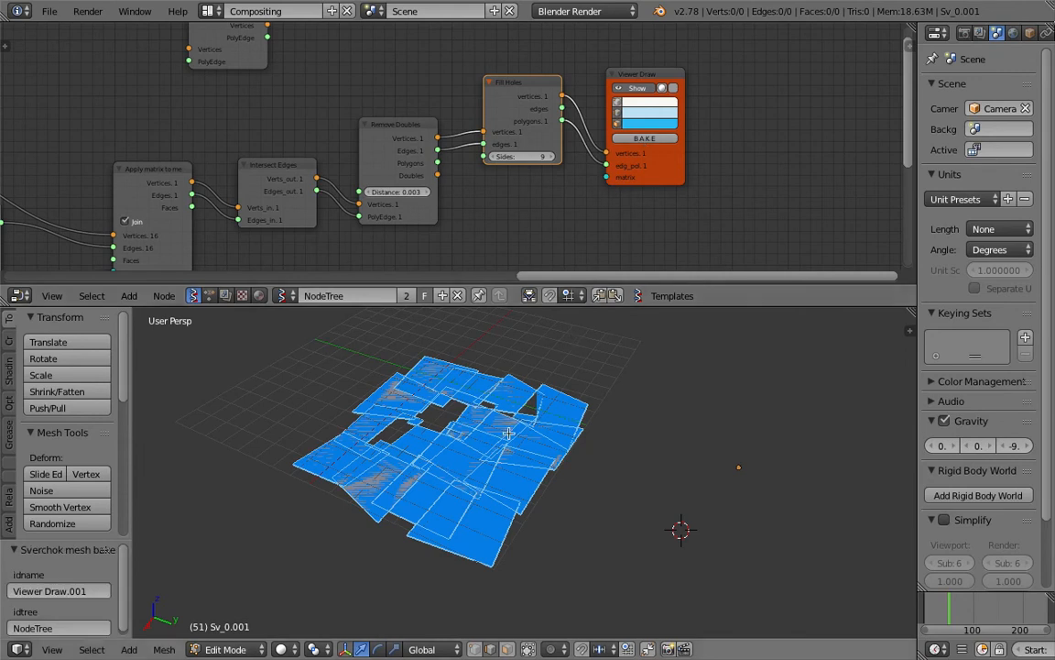
{"action": "scroll", "coordinate": [508, 437], "scroll_direction": "down", "scroll_amount": 4}
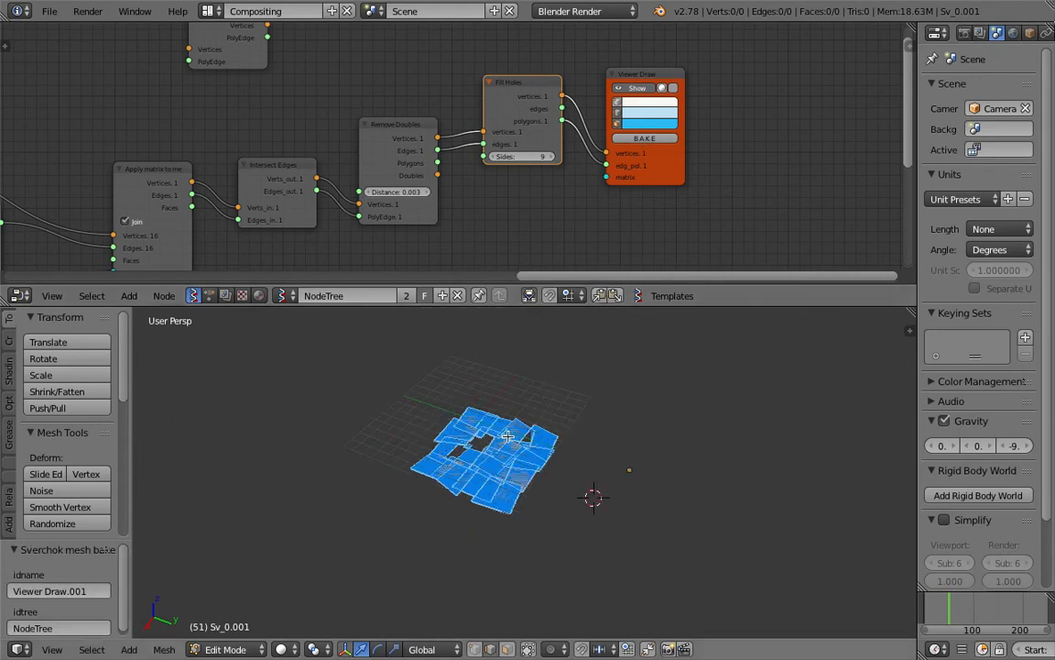
- Leave Edit Mode and delete the old emptied mesh object
{"action": "key", "text": "a"}
{"action": "left_click", "coordinate": [563, 421]}
{"action": "scroll", "coordinate": [564, 421], "scroll_direction": "up", "scroll_amount": 3}
{"action": "key", "text": "Tab"}
{"action": "left_click", "coordinate": [480, 436]}
{"action": "key", "text": "g"}
{"action": "left_click", "coordinate": [691, 411]}
{"action": "key", "text": "Delete"}
- Move the baked mesh beside the node preview and save the file
{"action": "key", "text": "a"}
{"action": "key", "text": "g"}
{"action": "left_click", "coordinate": [733, 486]}
{"action": "middle_click_drag", "start_coordinate": [733, 485], "coordinate": [617, 459], "text": "shift"}
{"action": "scroll", "coordinate": [617, 458], "scroll_direction": "up", "scroll_amount": 2}
{"action": "key", "text": "z"}
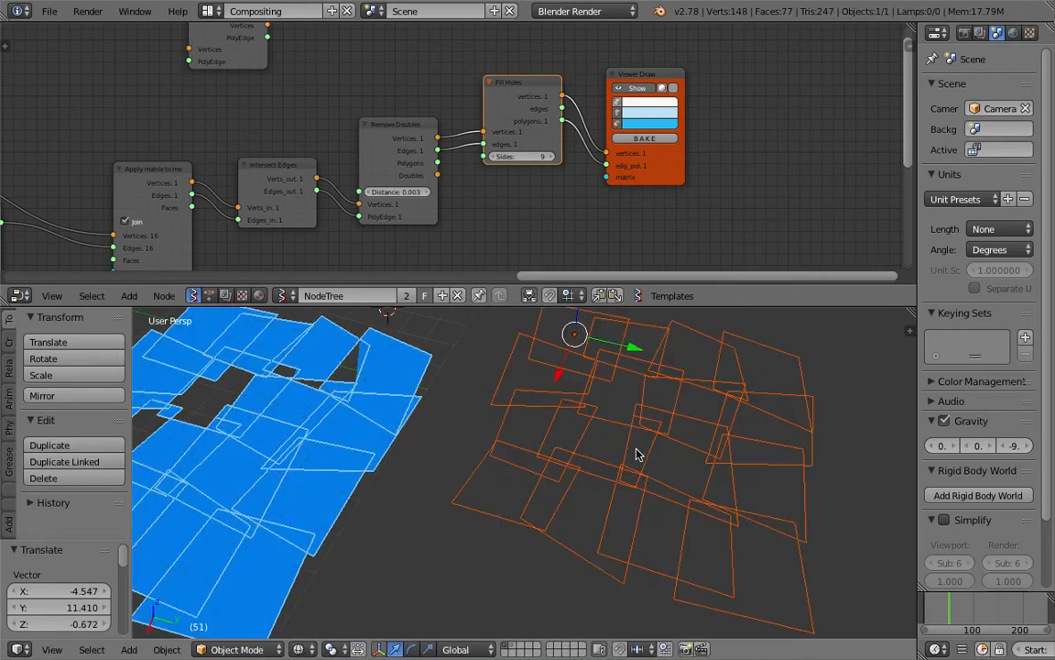
{"action": "right_click", "coordinate": [627, 423]}
{"action": "key", "text": "g"}
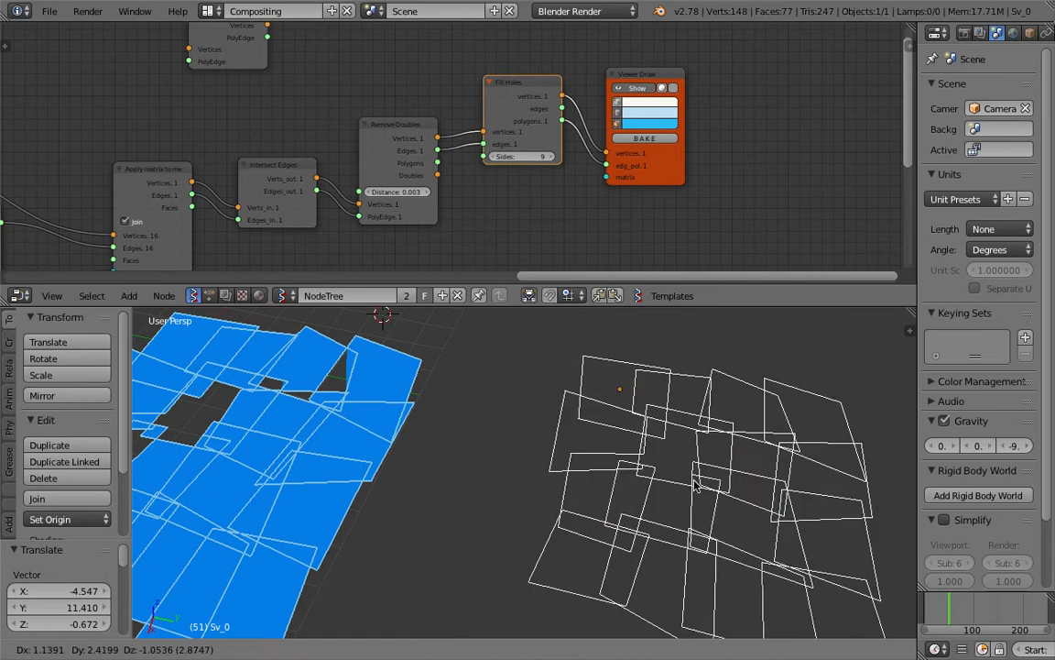
{"action": "left_click", "coordinate": [607, 438]}
{"action": "scroll", "coordinate": [607, 438], "scroll_direction": "down", "scroll_amount": 2}
{"action": "key", "text": "ctrl+s"}
{"action": "left_click", "coordinate": [583, 433]}
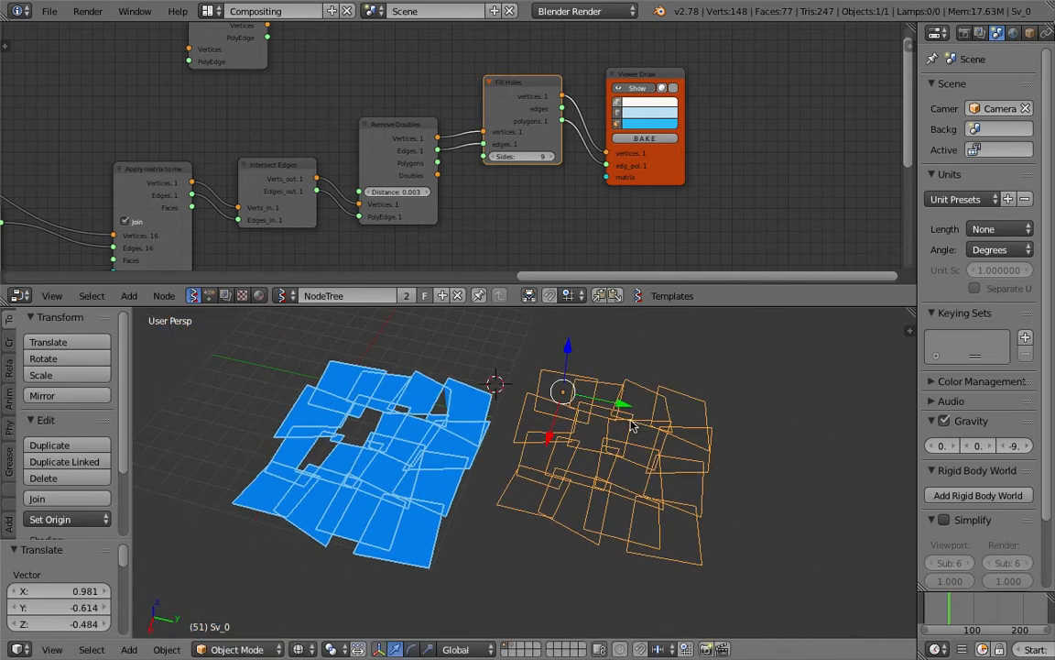
- Widen the properties editor and add a Wireframe modifier with a thickness of 0.1057 to the baked mesh
{"action": "left_click_drag", "start_coordinate": [918, 115], "coordinate": [859, 115]}
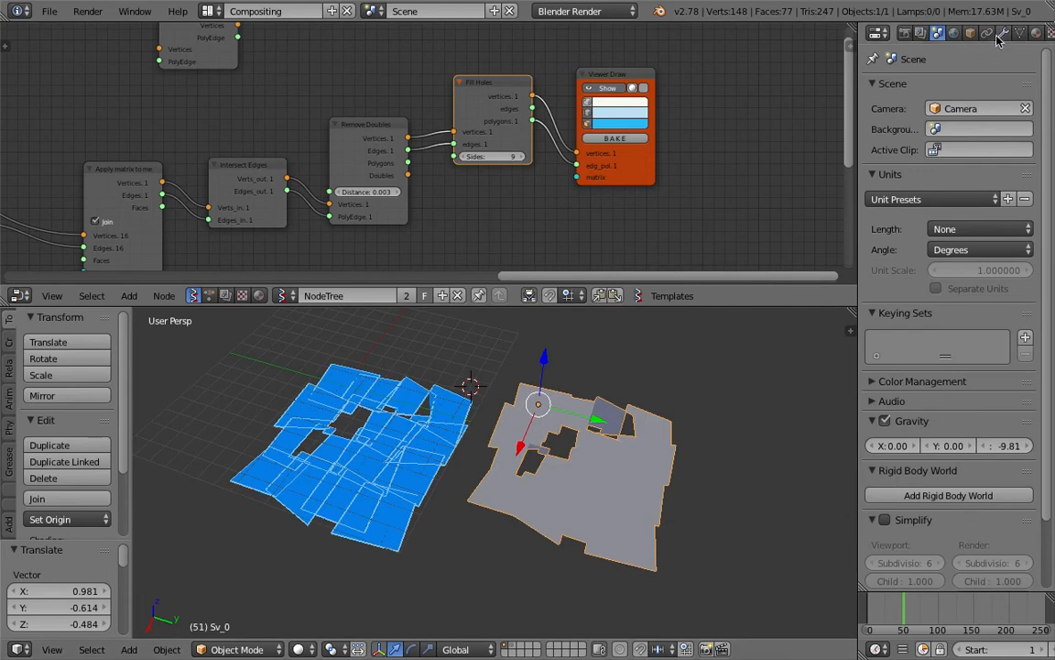
{"action": "left_click", "coordinate": [1002, 34]}
{"action": "left_click", "coordinate": [953, 89]}
{"action": "left_click", "coordinate": [710, 356]}
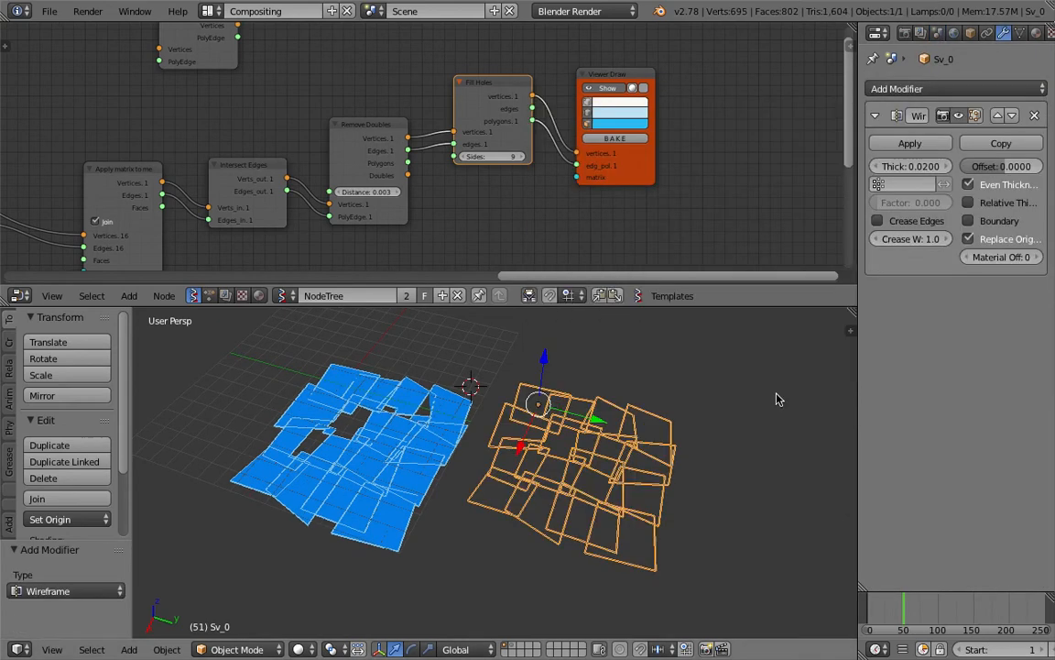
{"action": "left_click_drag", "start_coordinate": [910, 165], "coordinate": [944, 166]}
{"action": "key", "text": "KP_Decimal"}
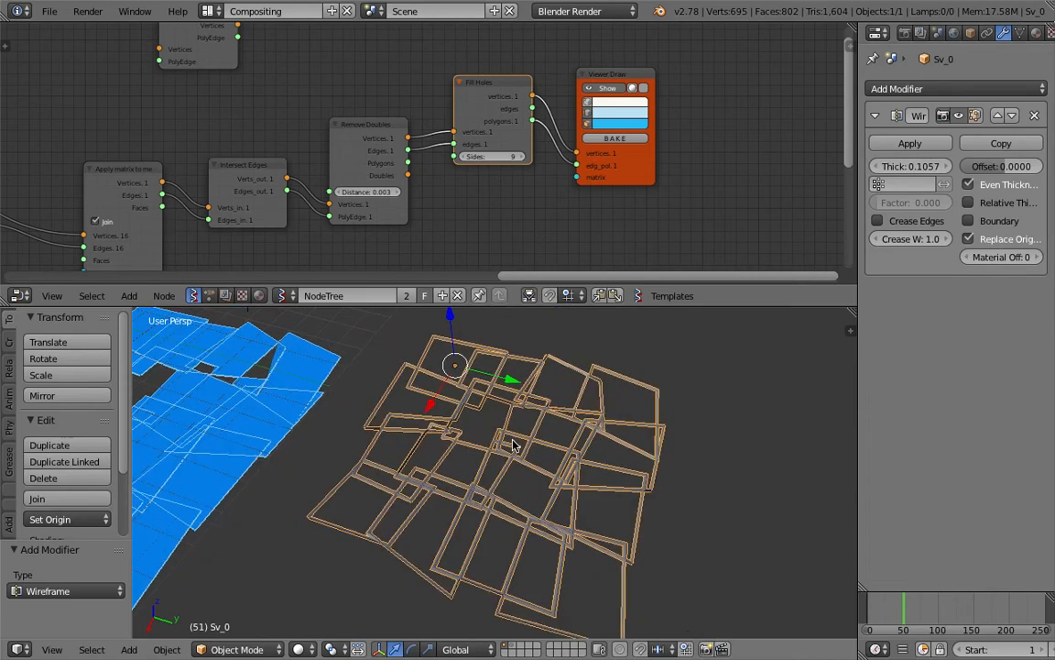
- Examine the baked mesh's wireframe struts up close from another angle and save the file
{"action": "key", "text": "a"}
{"action": "scroll", "coordinate": [527, 492], "scroll_direction": "up", "scroll_amount": 3}
{"action": "key", "text": "a"}
{"action": "middle_click_drag", "start_coordinate": [500, 459], "coordinate": [579, 415]}
{"action": "key", "text": "a"}
{"action": "scroll", "coordinate": [529, 505], "scroll_direction": "down", "scroll_amount": 4}
{"action": "key", "text": "ctrl+s"}
{"action": "left_click", "coordinate": [579, 415]}
- Remove the Wireframe modifier and delete the baked mesh
{"action": "left_click", "coordinate": [1034, 115]}
{"action": "middle_click_drag", "start_coordinate": [433, 445], "coordinate": [522, 446]}
{"action": "key", "text": "Delete"}
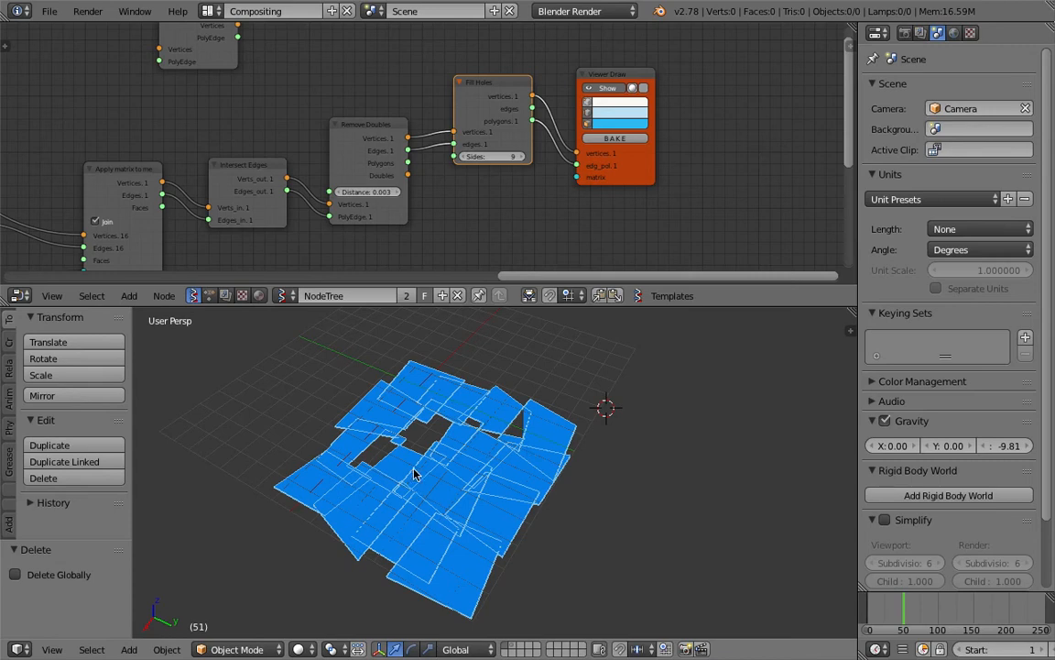
- Enlarge the node editor by lowering its border with the 3D view
{"action": "left_click_drag", "start_coordinate": [585, 310], "coordinate": [587, 401]}
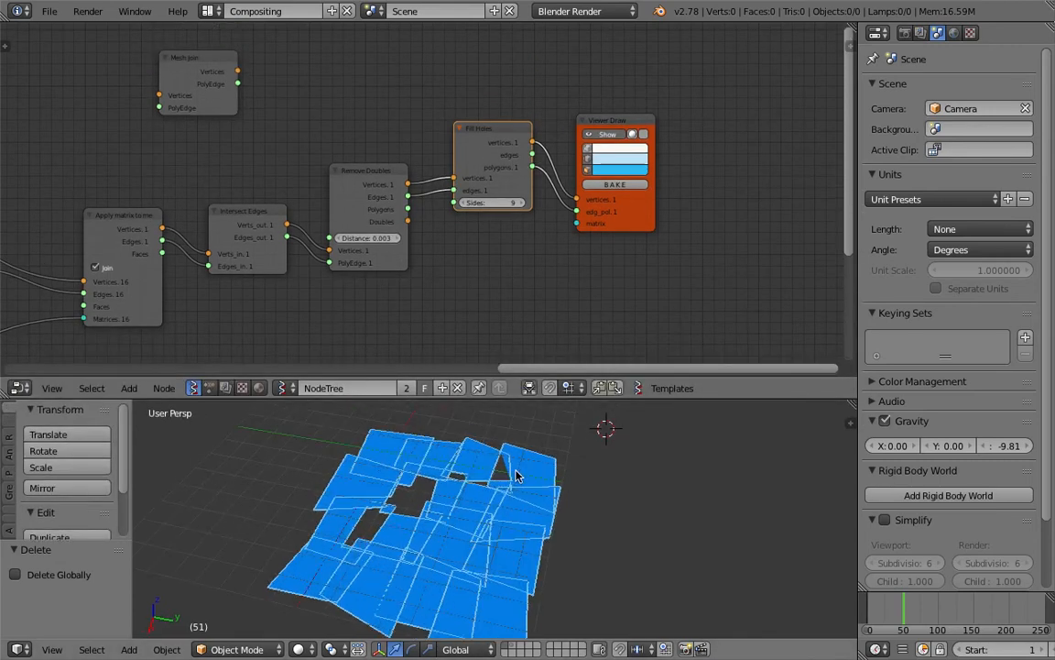
- Save the file and move the Viewer Draw node up and farther from the Fill Holes node
{"action": "key", "text": "ctrl+s"}
{"action": "left_click", "coordinate": [517, 455]}
{"action": "scroll", "coordinate": [584, 198], "scroll_direction": "down", "scroll_amount": 3}
{"action": "middle_click_drag", "start_coordinate": [585, 198], "coordinate": [562, 205]}
{"action": "left_click_drag", "start_coordinate": [555, 147], "coordinate": [601, 135]}
{"action": "middle_click_drag", "start_coordinate": [586, 137], "coordinate": [567, 166]}
{"action": "left_click_drag", "start_coordinate": [554, 162], "coordinate": [517, 77]}
{"action": "middle_click_drag", "start_coordinate": [595, 194], "coordinate": [553, 174]}
{"action": "scroll", "coordinate": [554, 174], "scroll_direction": "up", "scroll_amount": 1}
{"action": "scroll", "coordinate": [553, 174], "scroll_direction": "up", "scroll_amount": 2}
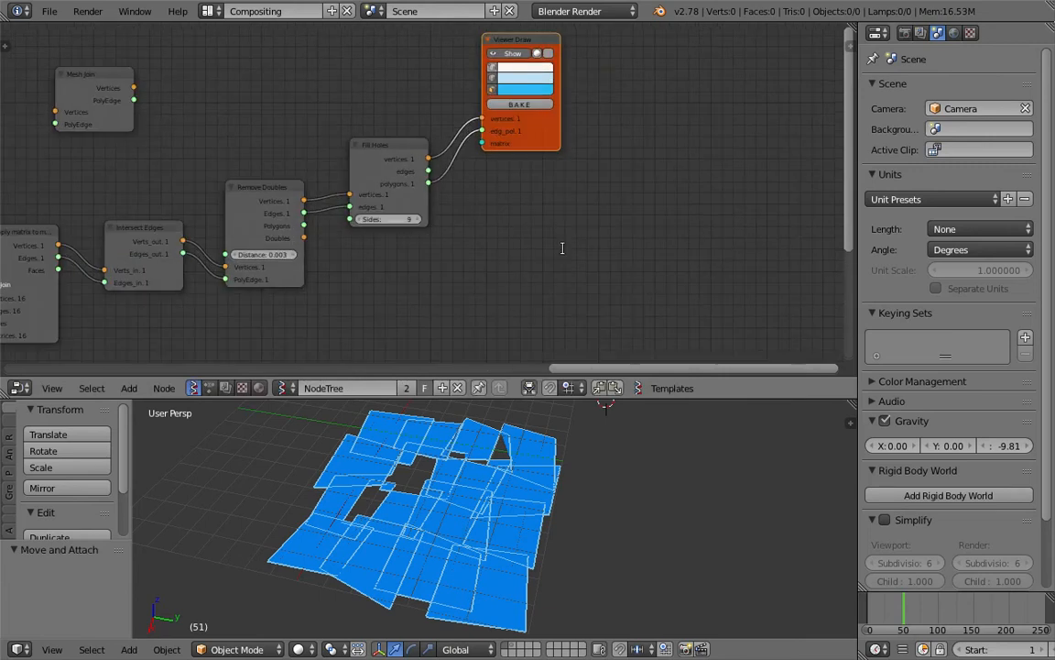
- Add a Vertex color new node in the empty area below the Viewer Draw node
{"action": "key", "text": "shift+a"}
{"action": "left_click", "coordinate": [564, 249]}
{"action": "type", "text": "ver"}
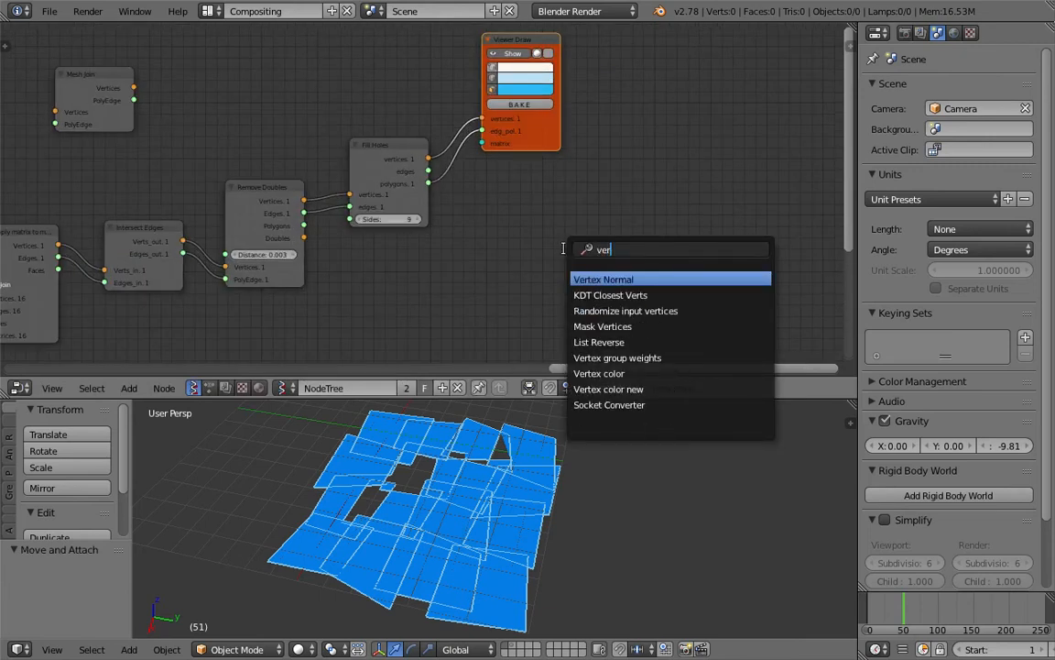
{"action": "key", "text": "Down"}
{"action": "key", "text": "Down"}
{"action": "key", "text": "Down"}
{"action": "key", "text": "Down"}
{"action": "key", "text": "Down"}
{"action": "key", "text": "Down"}
{"action": "key", "text": "Down"}
{"action": "key", "text": "Return"}
{"action": "left_click", "coordinate": [559, 253]}
- Widen the Vertex color new node so its fields are readable and reposition it
{"action": "scroll", "coordinate": [678, 263], "scroll_direction": "up", "scroll_amount": 2}
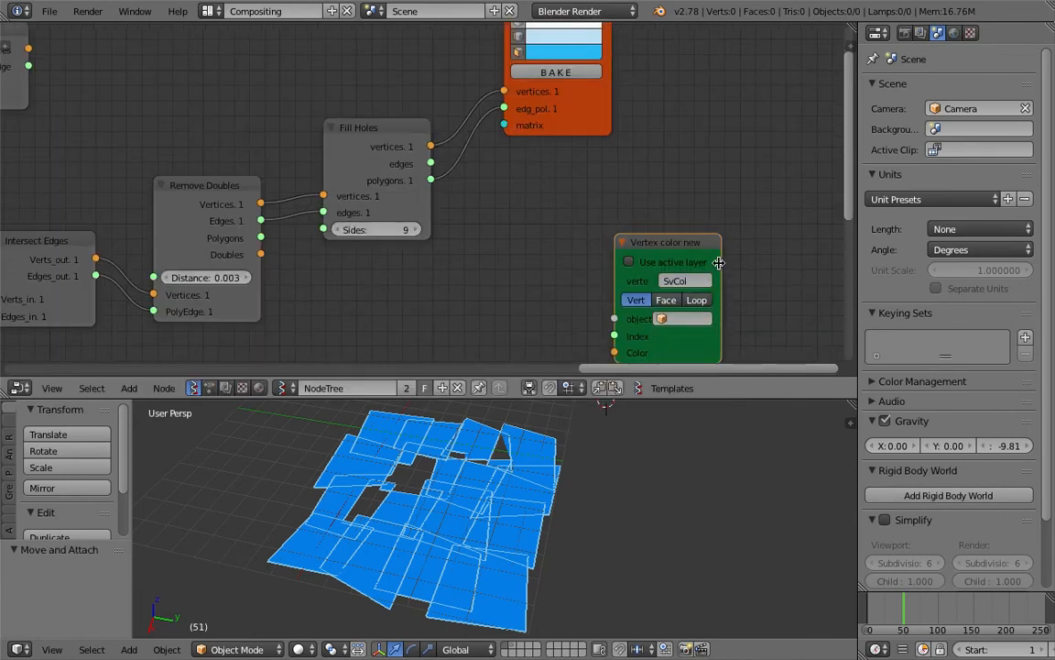
{"action": "left_click_drag", "start_coordinate": [719, 263], "coordinate": [761, 263]}
{"action": "scroll", "coordinate": [646, 236], "scroll_direction": "down", "scroll_amount": 2}
{"action": "middle_click_drag", "start_coordinate": [673, 258], "coordinate": [621, 198]}
{"action": "left_click_drag", "start_coordinate": [661, 198], "coordinate": [699, 194]}
{"action": "left_click_drag", "start_coordinate": [628, 169], "coordinate": [612, 180]}
{"action": "middle_click_drag", "start_coordinate": [586, 224], "coordinate": [579, 260]}
{"action": "scroll", "coordinate": [600, 246], "scroll_direction": "down", "scroll_amount": 1}
- Enlarge the node editor by lowering its border with the 3D view and shift the Vertex color new node slightly
{"action": "left_click_drag", "start_coordinate": [657, 399], "coordinate": [660, 422]}
{"action": "middle_click_drag", "start_coordinate": [587, 507], "coordinate": [565, 502]}
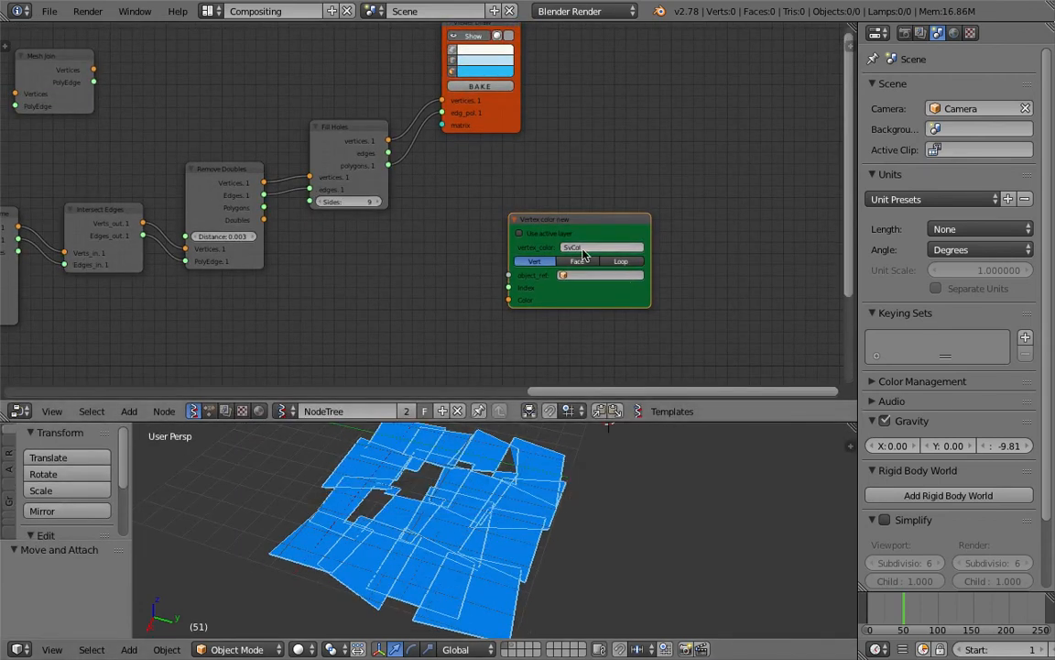
{"action": "scroll", "coordinate": [587, 214], "scroll_direction": "up", "scroll_amount": 1}
{"action": "left_click_drag", "start_coordinate": [615, 229], "coordinate": [591, 238]}
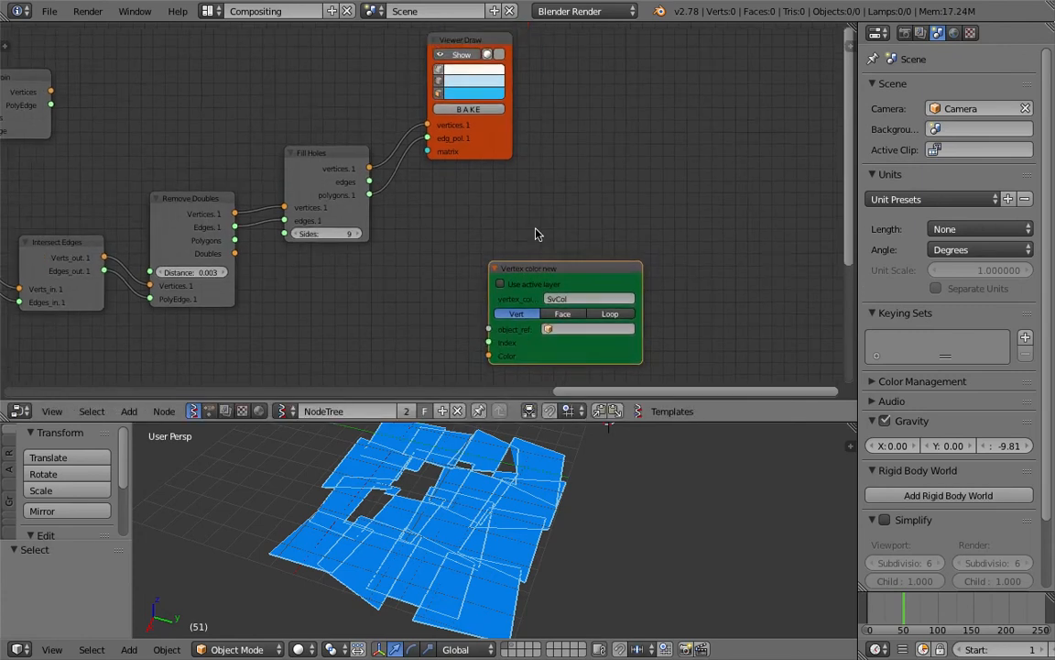
- Add a Viewer BMeshMK2 node and link the Fill Holes vertices and polygons to its vertices and faces inputs
{"action": "key", "text": "shift+a"}
{"action": "left_click", "coordinate": [625, 121]}
{"action": "type", "text": "bme"}
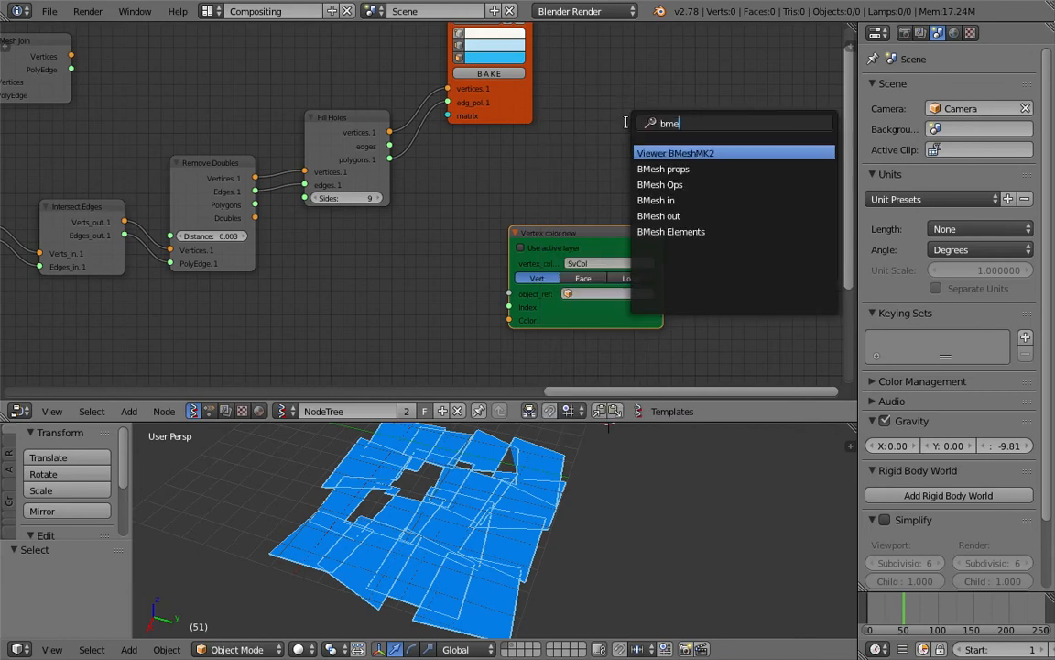
{"action": "key", "text": "Return"}
{"action": "left_click", "coordinate": [617, 52]}
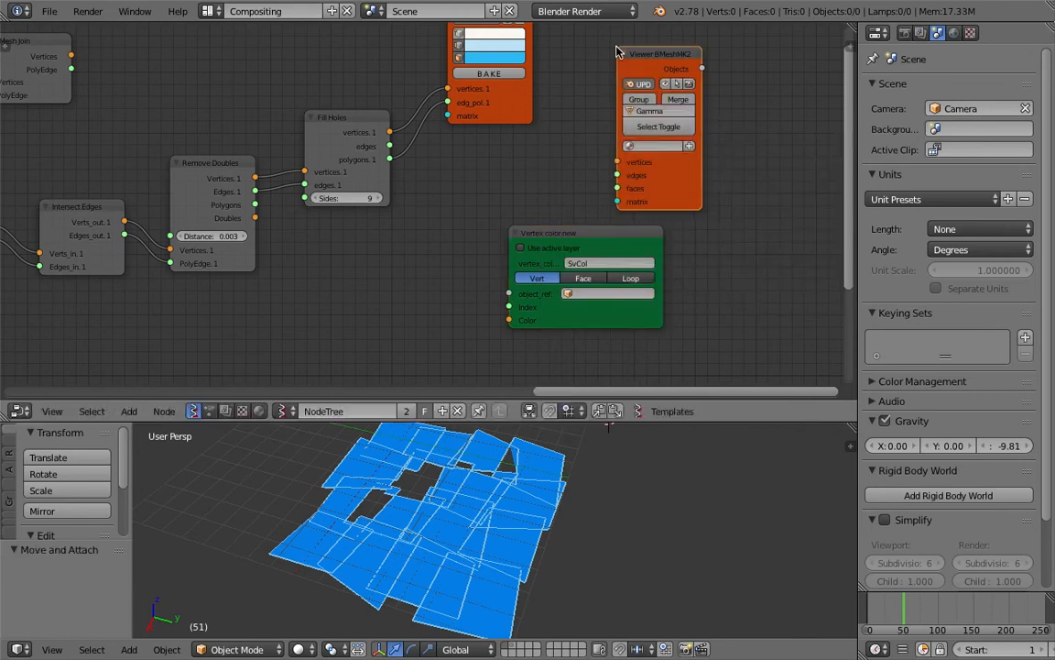
{"action": "left_click_drag", "start_coordinate": [390, 131], "coordinate": [617, 161]}
{"action": "left_click_drag", "start_coordinate": [390, 160], "coordinate": [458, 168]}
{"action": "left_click_drag", "start_coordinate": [616, 187], "coordinate": [617, 188]}
{"action": "middle_click_drag", "start_coordinate": [574, 116], "coordinate": [579, 164]}
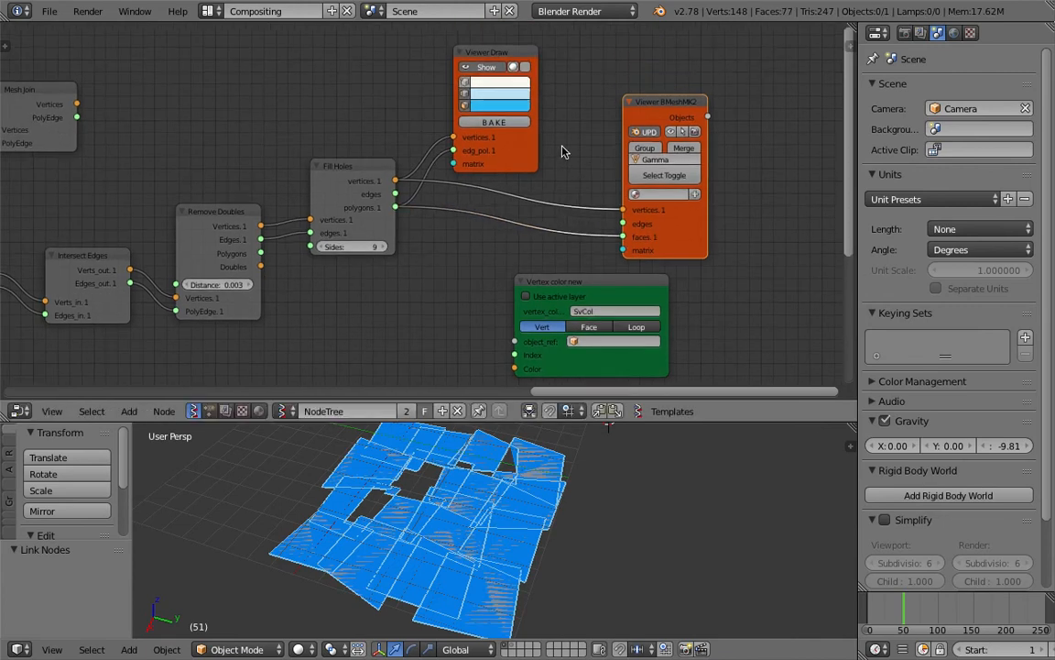
- Hide the Viewer Draw preview and select the generated Gamma mesh in the 3D view
{"action": "left_click", "coordinate": [489, 67]}
{"action": "scroll", "coordinate": [516, 501], "scroll_direction": "down", "scroll_amount": 2}
{"action": "middle_click_drag", "start_coordinate": [492, 502], "coordinate": [516, 512]}
{"action": "right_click", "coordinate": [516, 516]}
- Enable Use active layer on the Vertex color new node and place it to the right of the Viewer BMeshMK2 node
{"action": "scroll", "coordinate": [440, 193], "scroll_direction": "down", "scroll_amount": 3}
{"action": "middle_click_drag", "start_coordinate": [401, 194], "coordinate": [410, 165]}
{"action": "scroll", "coordinate": [449, 184], "scroll_direction": "up", "scroll_amount": 2}
{"action": "left_click_drag", "start_coordinate": [606, 253], "coordinate": [522, 259]}
{"action": "left_click_drag", "start_coordinate": [693, 203], "coordinate": [728, 208]}
{"action": "left_click_drag", "start_coordinate": [518, 258], "coordinate": [763, 239]}
{"action": "left_click_drag", "start_coordinate": [691, 85], "coordinate": [616, 104]}
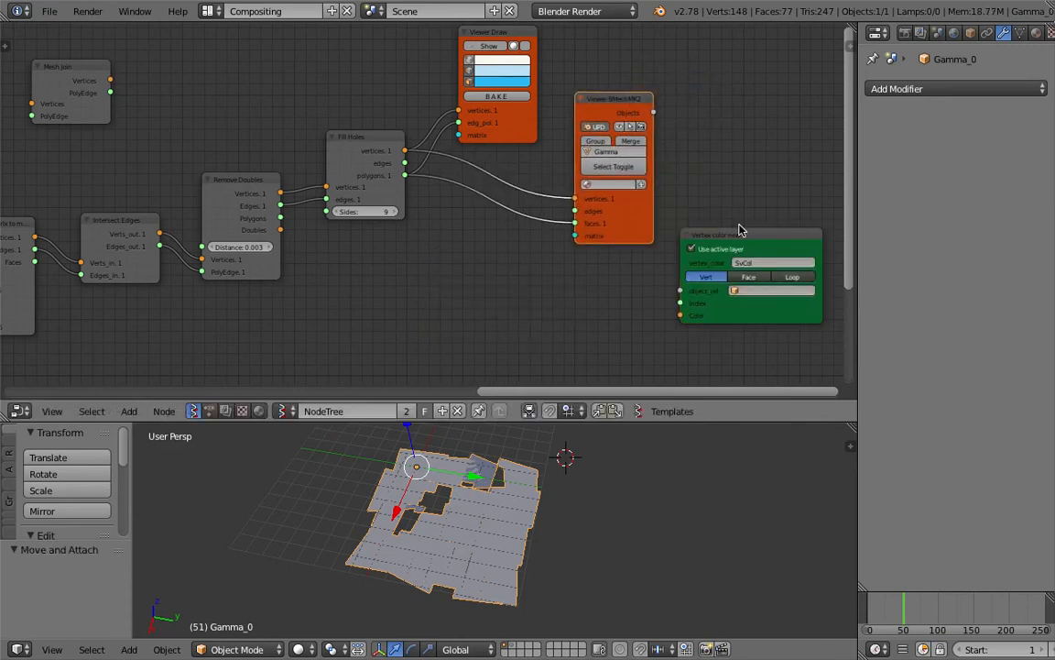
{"action": "left_click_drag", "start_coordinate": [738, 231], "coordinate": [766, 102]}
- Link the Viewer BMeshMK2 objects to the Vertex color new object input and switch the render engine to Cycles Render
{"action": "middle_click_drag", "start_coordinate": [721, 119], "coordinate": [513, 158]}
{"action": "scroll", "coordinate": [623, 134], "scroll_direction": "up", "scroll_amount": 3}
{"action": "left_click_drag", "start_coordinate": [511, 118], "coordinate": [570, 140]}
{"action": "left_click_drag", "start_coordinate": [591, 191], "coordinate": [640, 193]}
{"action": "left_click", "coordinate": [550, 11]}
{"action": "left_click", "coordinate": [577, 73]}
{"action": "middle_click_drag", "start_coordinate": [619, 289], "coordinate": [560, 254]}
{"action": "left_click_drag", "start_coordinate": [667, 172], "coordinate": [715, 168]}
- Add a Random Num Gen node, widen it and move the Vertex color new node farther right to make room
{"action": "key", "text": "ctrl+space"}
{"action": "type", "text": "random"}
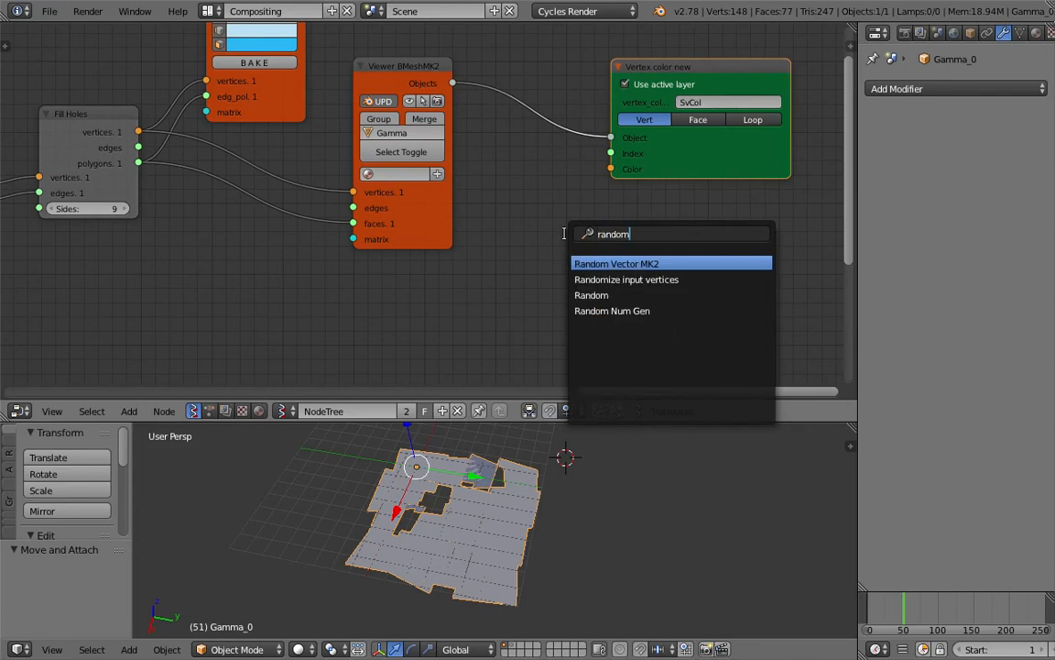
{"action": "key", "text": "Down"}
{"action": "key", "text": "Down"}
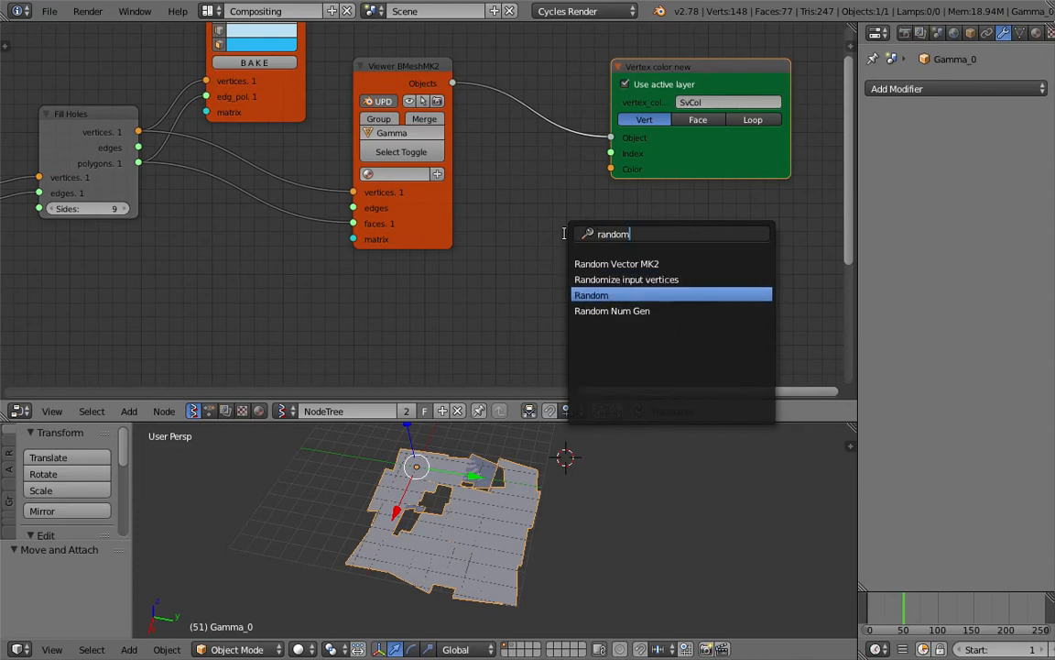
{"action": "key", "text": "Down"}
{"action": "key", "text": "Return"}
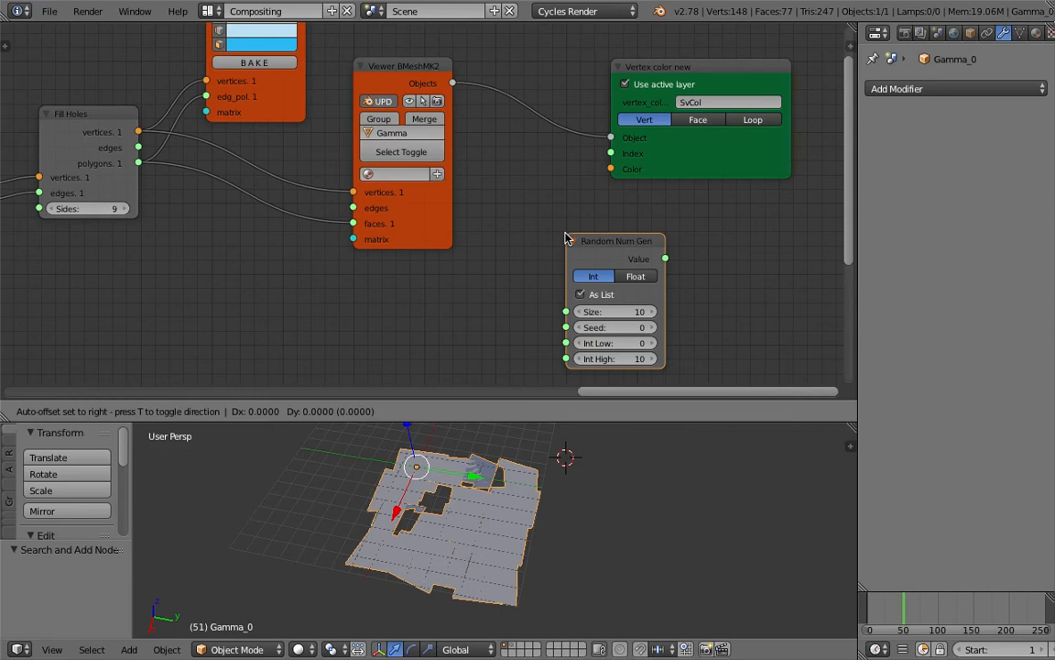
{"action": "left_click", "coordinate": [502, 220]}
{"action": "left_click_drag", "start_coordinate": [679, 172], "coordinate": [745, 164]}
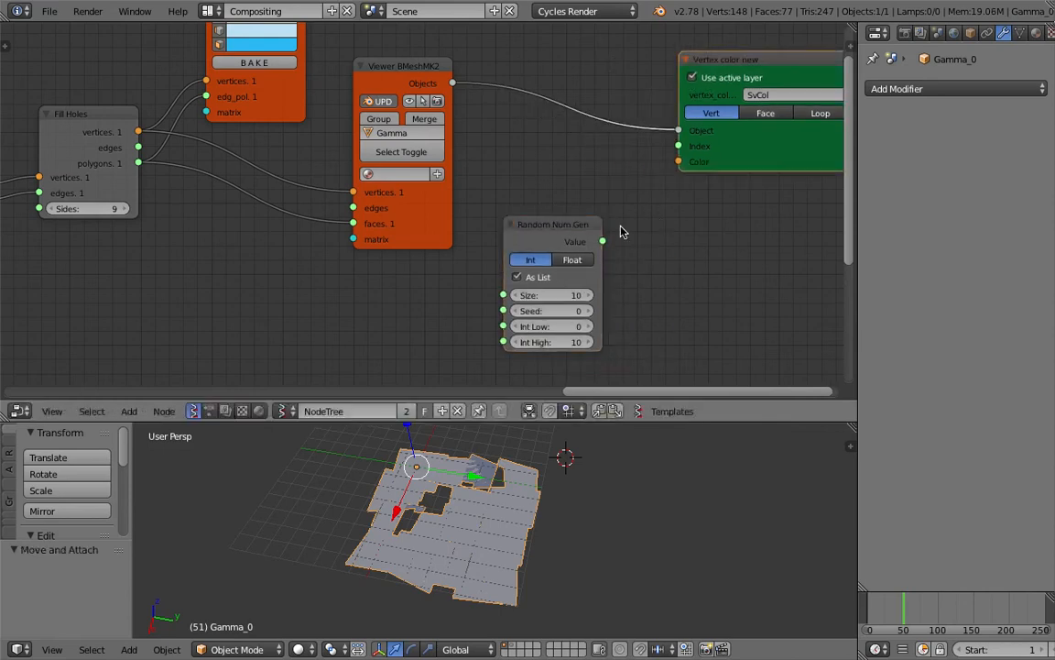
{"action": "left_click_drag", "start_coordinate": [601, 229], "coordinate": [548, 184]}
{"action": "left_click_drag", "start_coordinate": [768, 169], "coordinate": [848, 166]}
{"action": "middle_click_drag", "start_coordinate": [750, 167], "coordinate": [570, 135]}
- Add a Vector in node and link its vectors output to the Color input of the Vertex color new node
{"action": "key", "text": "shift+a"}
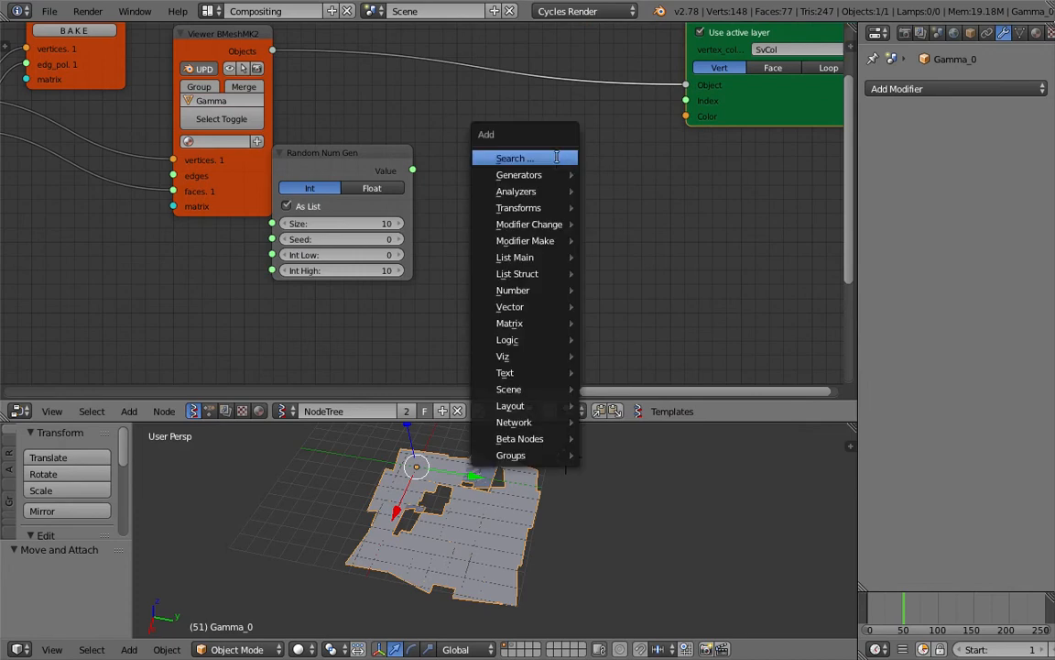
{"action": "left_click", "coordinate": [556, 157]}
{"action": "type", "text": "vector"}
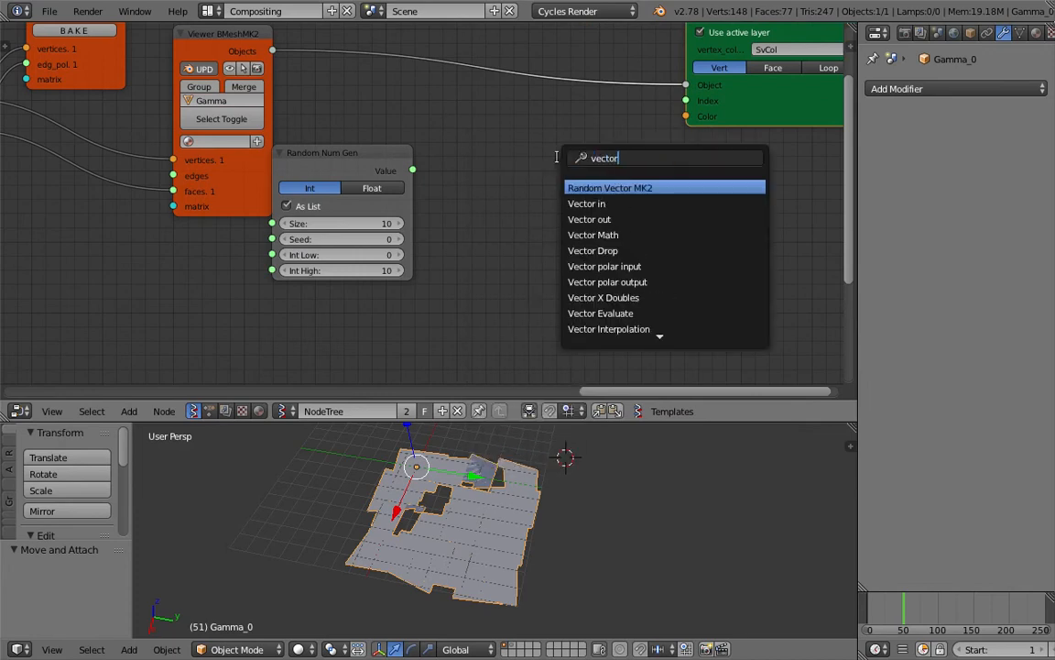
{"action": "key", "text": "Down"}
{"action": "key", "text": "Return"}
{"action": "left_click", "coordinate": [516, 143]}
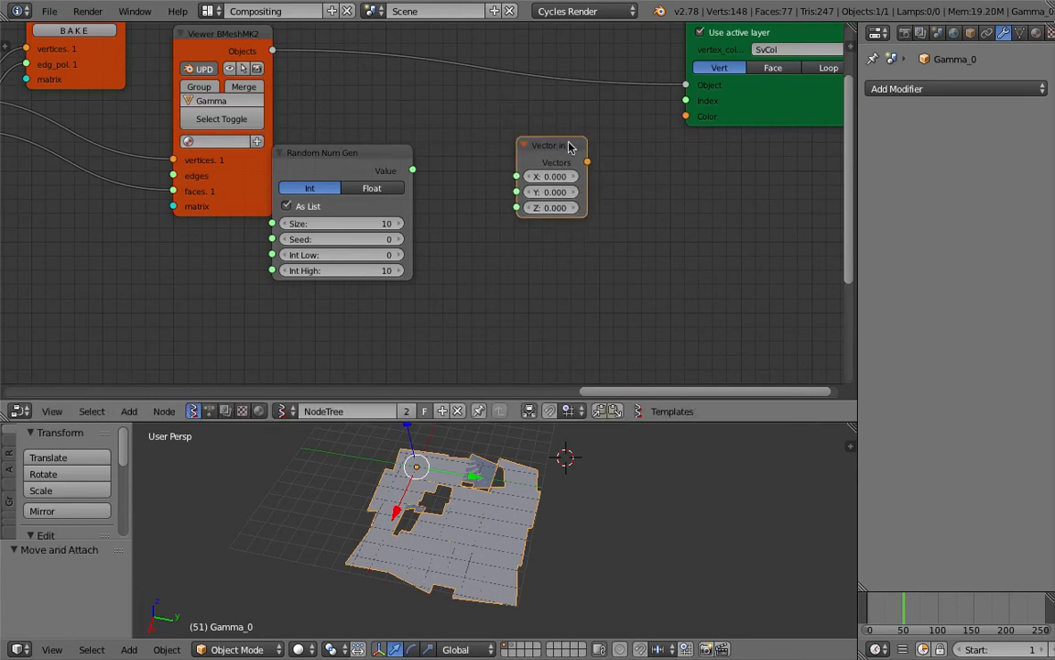
{"action": "left_click_drag", "start_coordinate": [358, 152], "coordinate": [394, 137]}
{"action": "left_click_drag", "start_coordinate": [586, 162], "coordinate": [658, 128]}
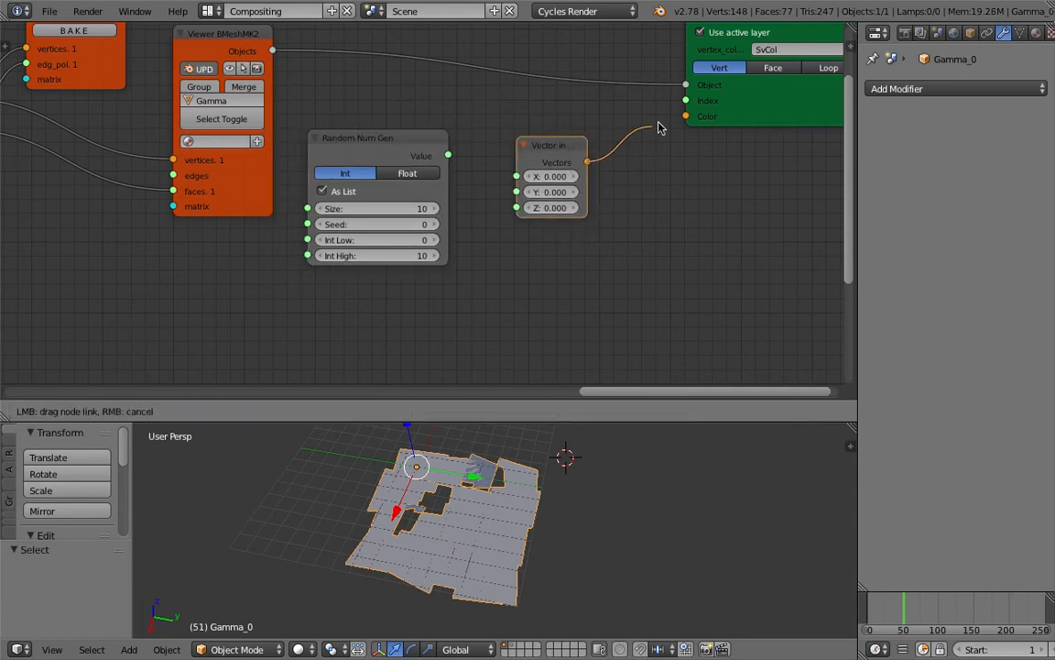
- Set the Random Num Gen to Float with size 1 and seed 29, and link its value to the Vector in node's X
{"action": "left_click_drag", "start_coordinate": [449, 155], "coordinate": [517, 175]}
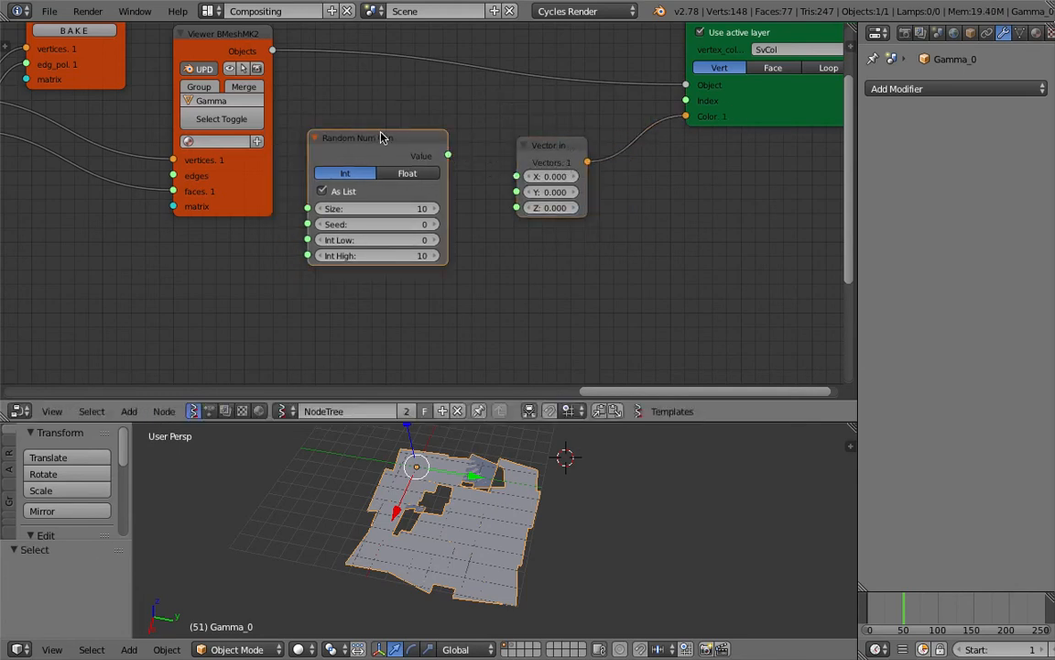
{"action": "left_click_drag", "start_coordinate": [382, 137], "coordinate": [383, 96]}
{"action": "left_click", "coordinate": [408, 134]}
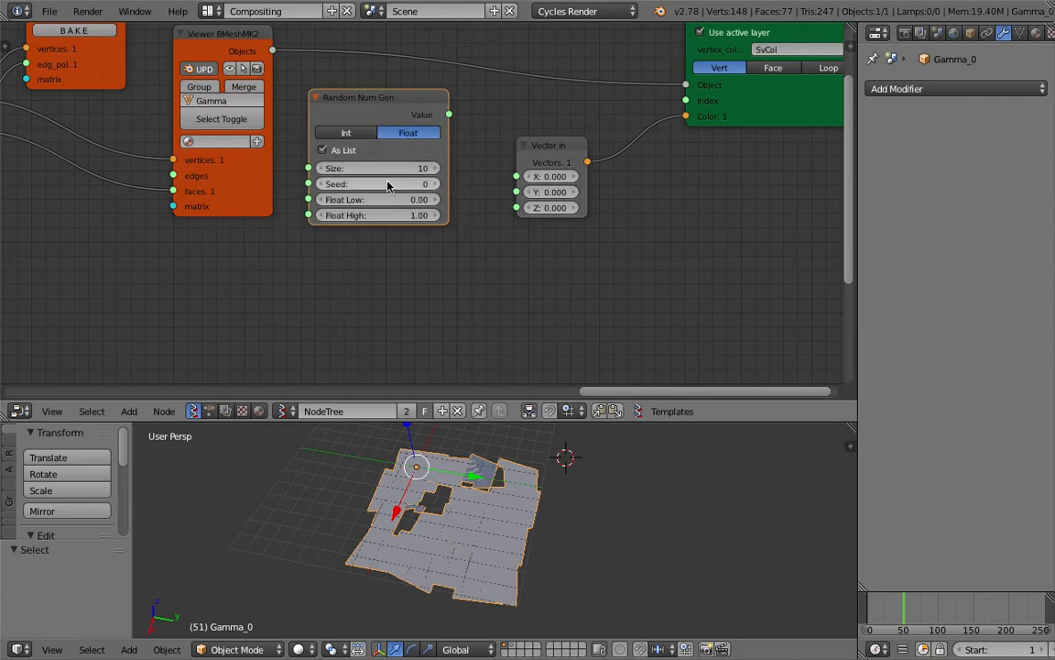
{"action": "left_click_drag", "start_coordinate": [366, 184], "coordinate": [402, 184]}
{"action": "left_click_drag", "start_coordinate": [384, 109], "coordinate": [374, 95]}
{"action": "left_click_drag", "start_coordinate": [392, 155], "coordinate": [543, 159]}
{"action": "left_click_drag", "start_coordinate": [415, 98], "coordinate": [546, 170]}
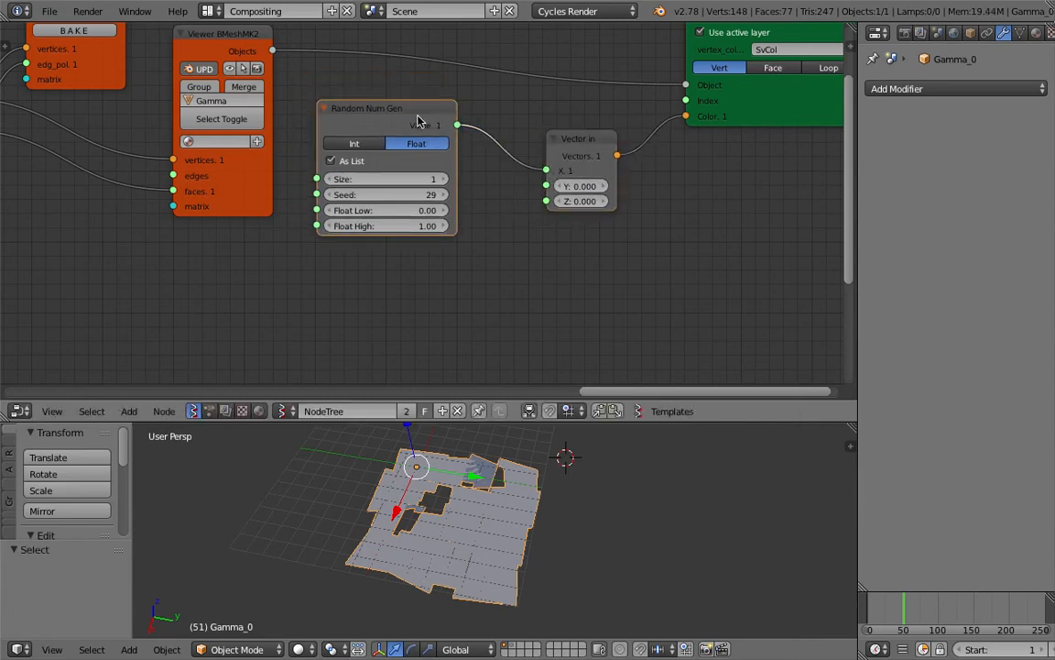
- Duplicate the Random Num Gen node, link the copy to the Vector in node's Y and set its seed to 62
{"action": "key", "text": "shift+d"}
{"action": "left_click", "coordinate": [420, 279]}
{"action": "left_click_drag", "start_coordinate": [461, 283], "coordinate": [546, 186]}
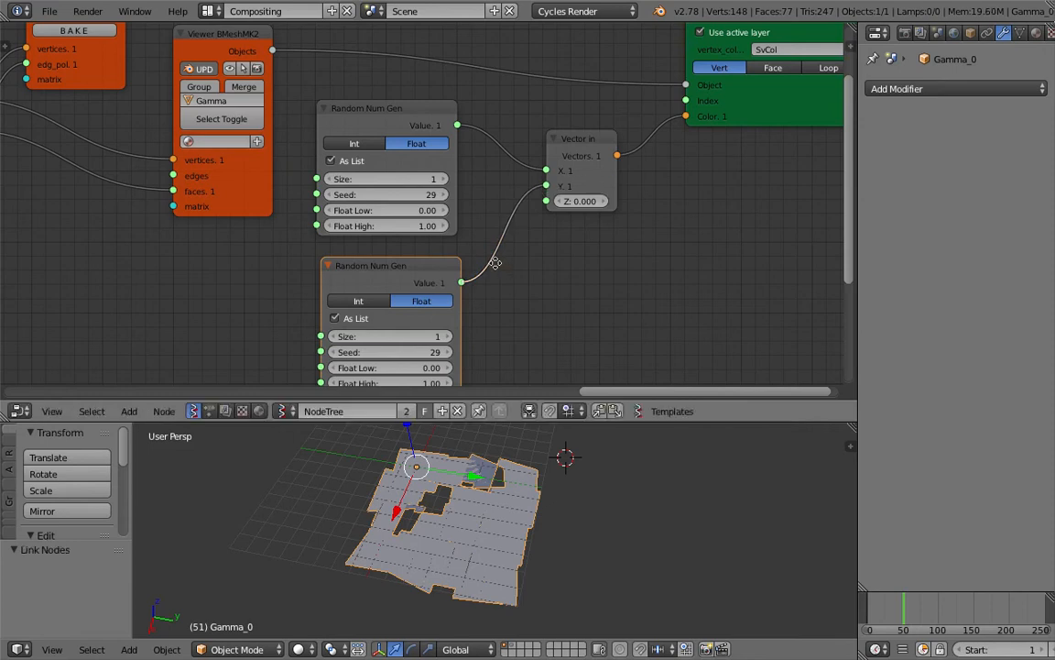
{"action": "scroll", "coordinate": [432, 321], "scroll_direction": "down", "scroll_amount": 2}
{"action": "left_click_drag", "start_coordinate": [393, 286], "coordinate": [417, 287]}
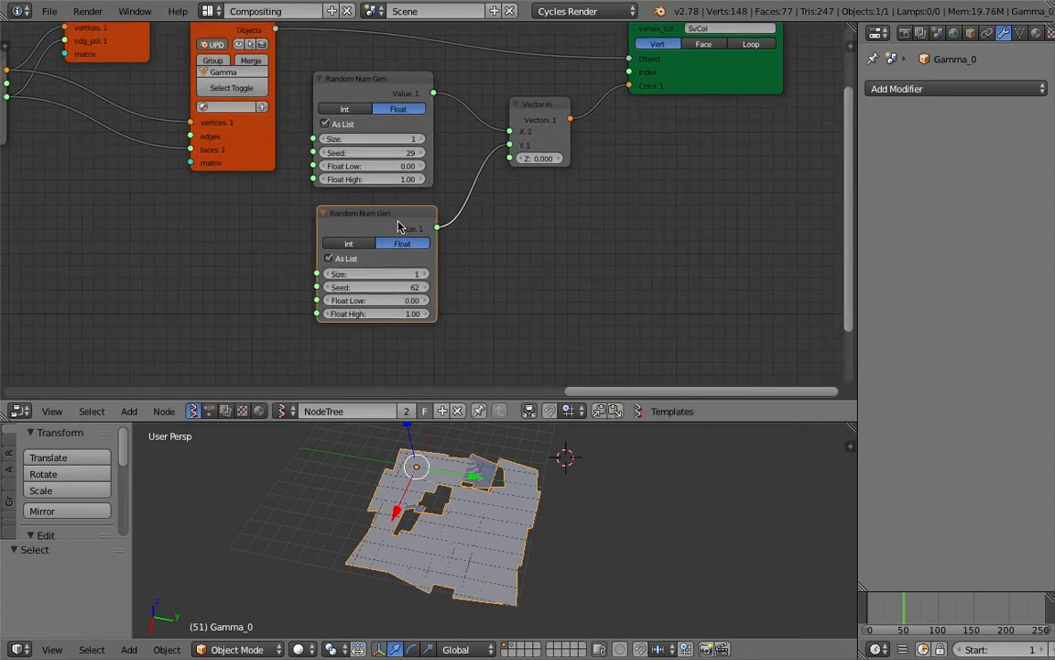
- Duplicate the second Random Num Gen node, link the copy to the Vector in node's Z and change its seed
{"action": "key", "text": "shift+d"}
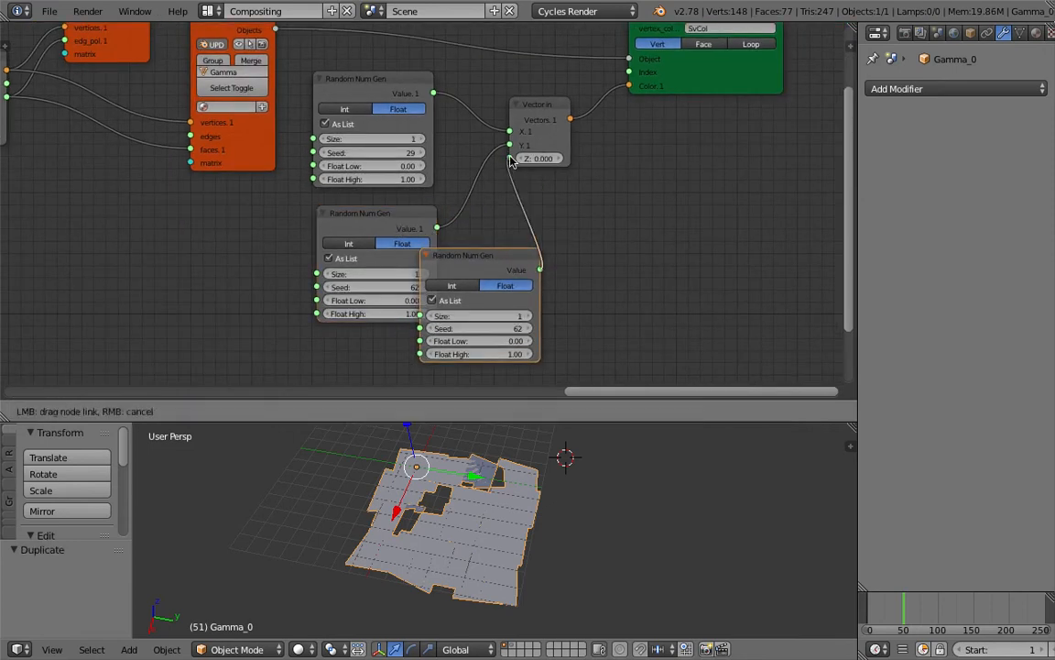
{"action": "left_click_drag", "start_coordinate": [510, 157], "coordinate": [510, 158]}
{"action": "left_click_drag", "start_coordinate": [485, 330], "coordinate": [506, 330]}
{"action": "left_click_drag", "start_coordinate": [564, 160], "coordinate": [647, 151]}
{"action": "left_click_drag", "start_coordinate": [520, 253], "coordinate": [567, 262]}
- Move the Vertex color new node away from the Vector in node and save the file
{"action": "left_click_drag", "start_coordinate": [707, 81], "coordinate": [789, 101]}
{"action": "middle_click_drag", "start_coordinate": [729, 111], "coordinate": [570, 146]}
{"action": "key", "text": "ctrl+s"}
{"action": "left_click", "coordinate": [570, 147]}
{"action": "left_click_drag", "start_coordinate": [642, 129], "coordinate": [668, 104]}
{"action": "middle_click_drag", "start_coordinate": [632, 122], "coordinate": [616, 146]}
{"action": "scroll", "coordinate": [617, 146], "scroll_direction": "up", "scroll_amount": 2}
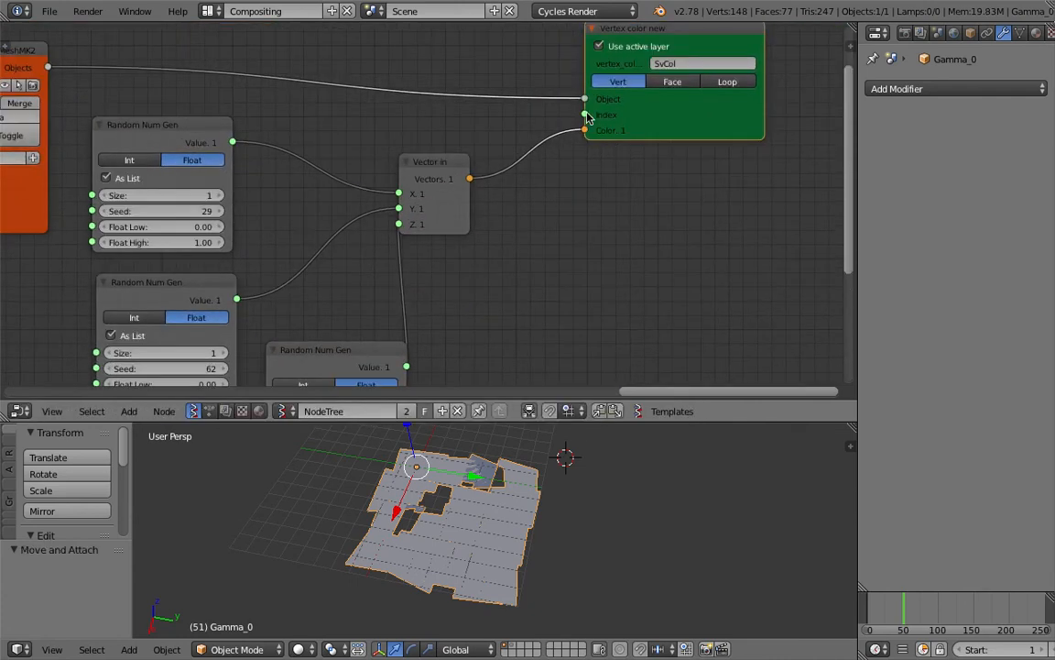
- Set the Vertex color new node to Face mode
{"action": "left_click", "coordinate": [672, 83]}
{"action": "middle_click_drag", "start_coordinate": [665, 164], "coordinate": [664, 213]}
{"action": "scroll", "coordinate": [646, 206], "scroll_direction": "down", "scroll_amount": 1}
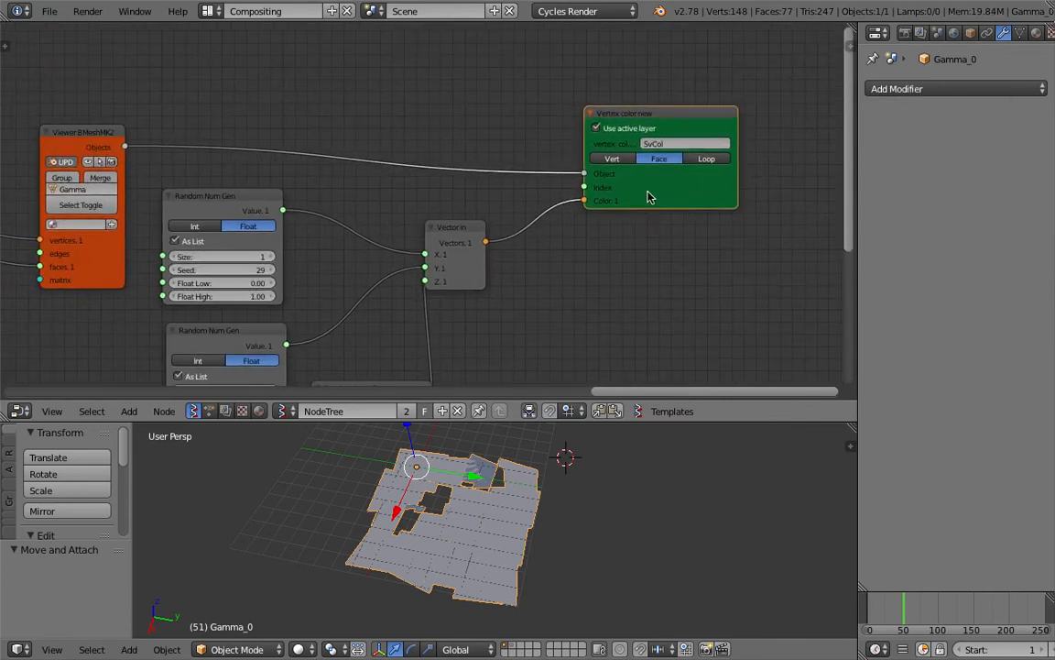
- Duplicate the first Random Num Gen node, switch the copy to Int and link it to the Vertex color new node's Index
{"action": "middle_click_drag", "start_coordinate": [651, 179], "coordinate": [380, 209]}
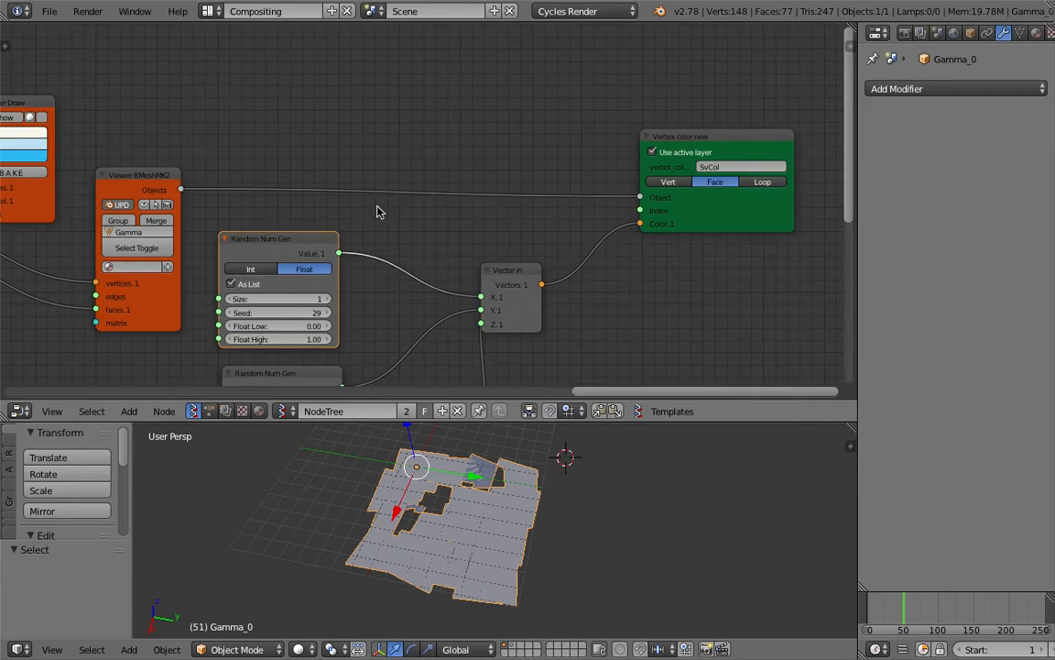
{"action": "key", "text": "shift+d"}
{"action": "left_click", "coordinate": [449, 42]}
{"action": "left_click", "coordinate": [376, 89]}
{"action": "left_click_drag", "start_coordinate": [477, 75], "coordinate": [639, 210]}
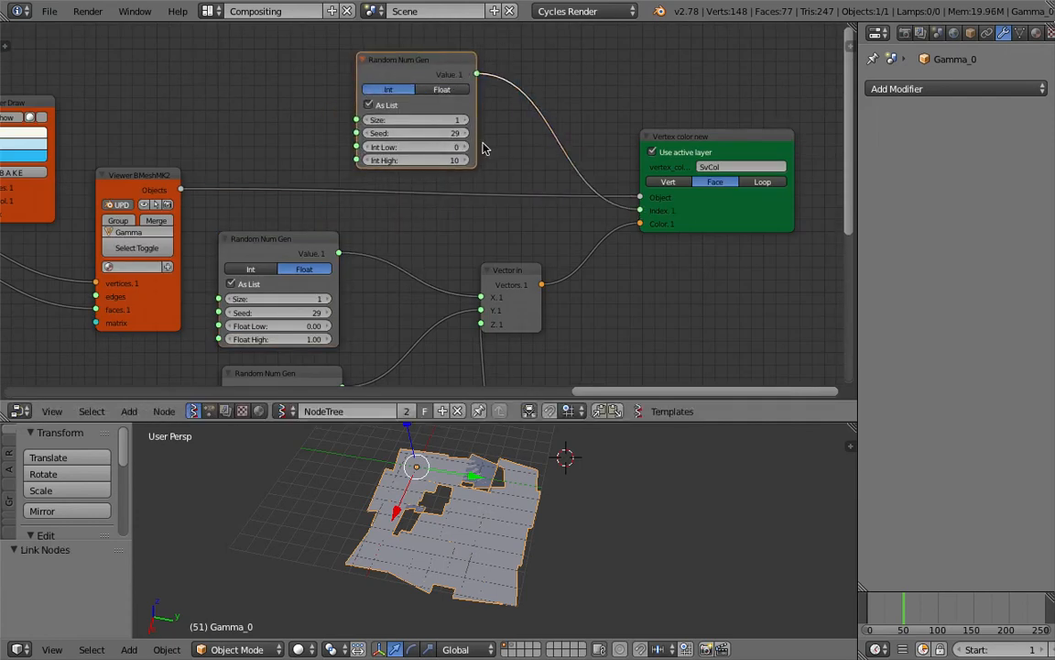
- Add a Stethoscope node and link the value of the Int Random Num Gen node to its data input
{"action": "scroll", "coordinate": [483, 148], "scroll_direction": "up", "scroll_amount": 1}
{"action": "middle_click_drag", "start_coordinate": [483, 142], "coordinate": [388, 205]}
{"action": "key", "text": "shift+a"}
{"action": "left_click", "coordinate": [540, 83]}
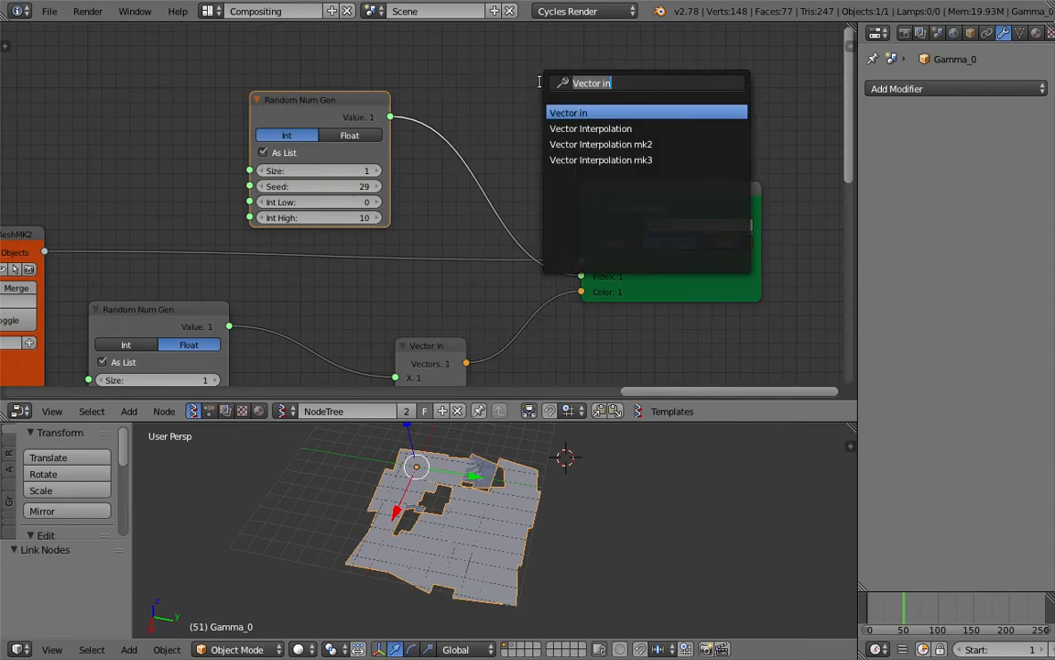
{"action": "type", "text": "s"}
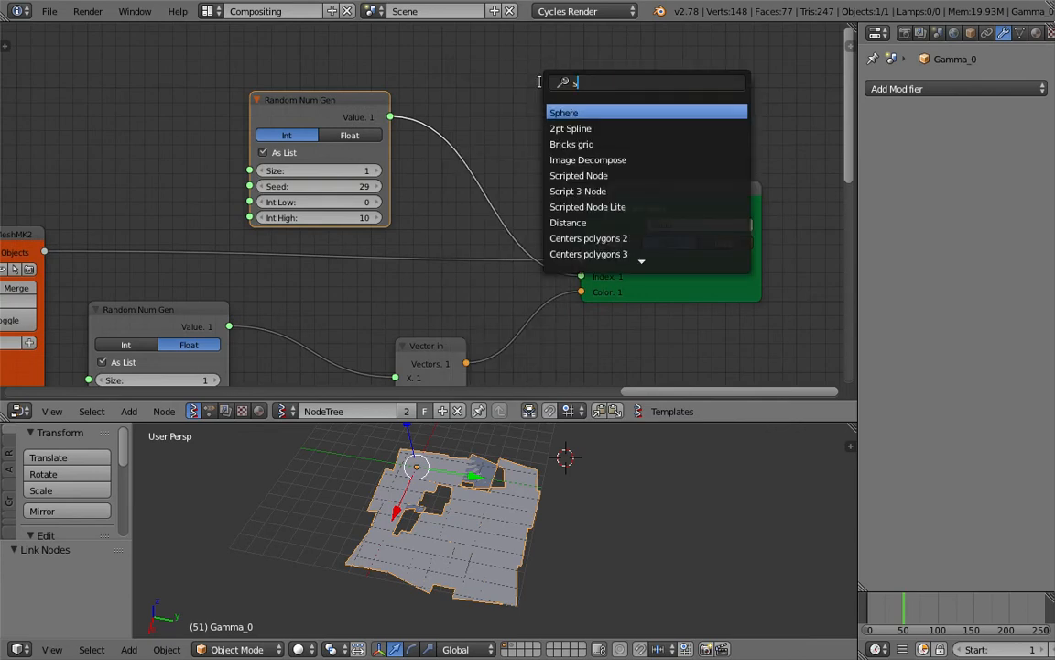
{"action": "key", "text": "BackSpace"}
{"action": "type", "text": "in"}
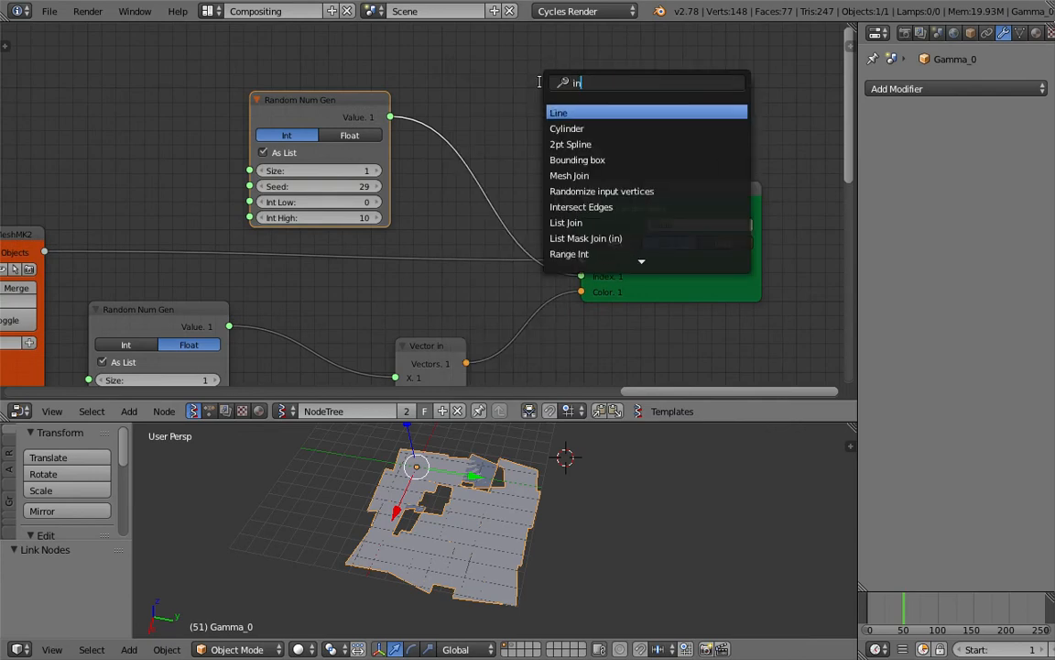
{"action": "key", "text": "BackSpace"}
{"action": "key", "text": "BackSpace"}
{"action": "type", "text": "ste"}
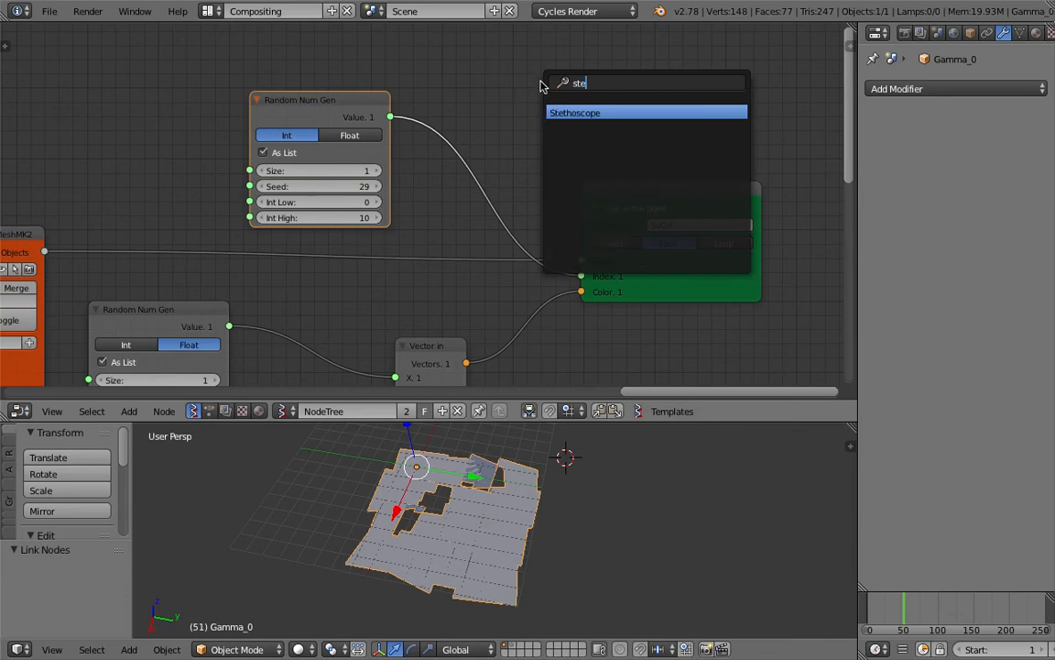
{"action": "key", "text": "Return"}
{"action": "left_click", "coordinate": [540, 87]}
{"action": "left_click_drag", "start_coordinate": [391, 116], "coordinate": [540, 125]}
{"action": "left_click", "coordinate": [582, 101]}
- Set the size of the Int Random Num Gen node to 11
{"action": "left_click_drag", "start_coordinate": [387, 165], "coordinate": [385, 171]}
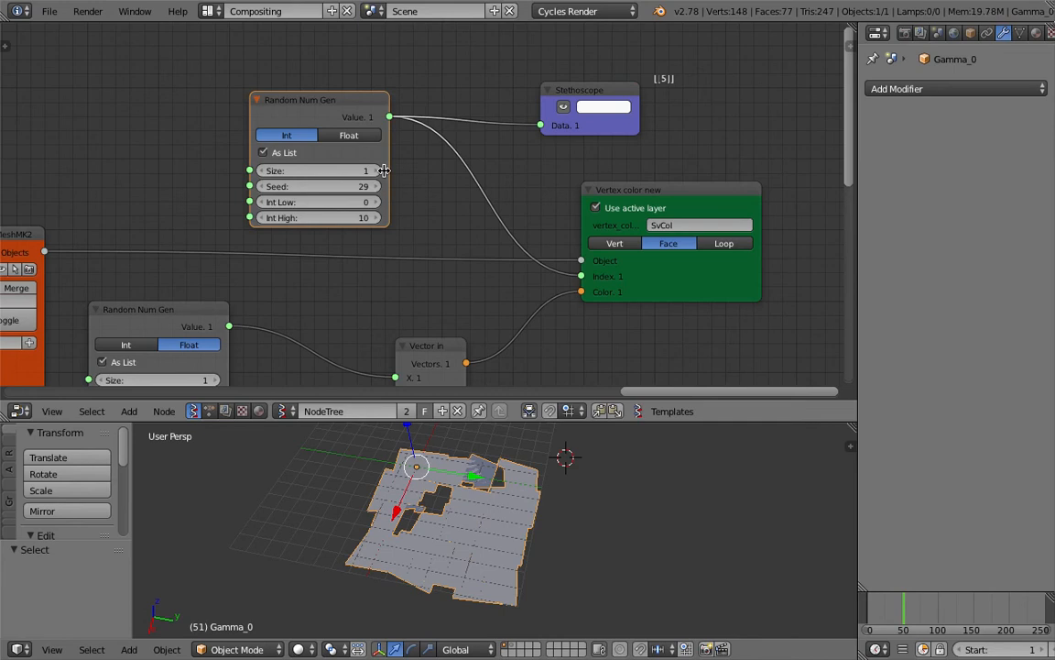
{"action": "left_click", "coordinate": [377, 171]}
{"action": "left_click", "coordinate": [377, 171]}
{"action": "left_click", "coordinate": [377, 171]}
{"action": "left_click", "coordinate": [378, 171]}
{"action": "left_click", "coordinate": [377, 171]}
{"action": "left_click", "coordinate": [377, 171]}
{"action": "left_click", "coordinate": [378, 171]}
{"action": "left_click", "coordinate": [377, 172]}
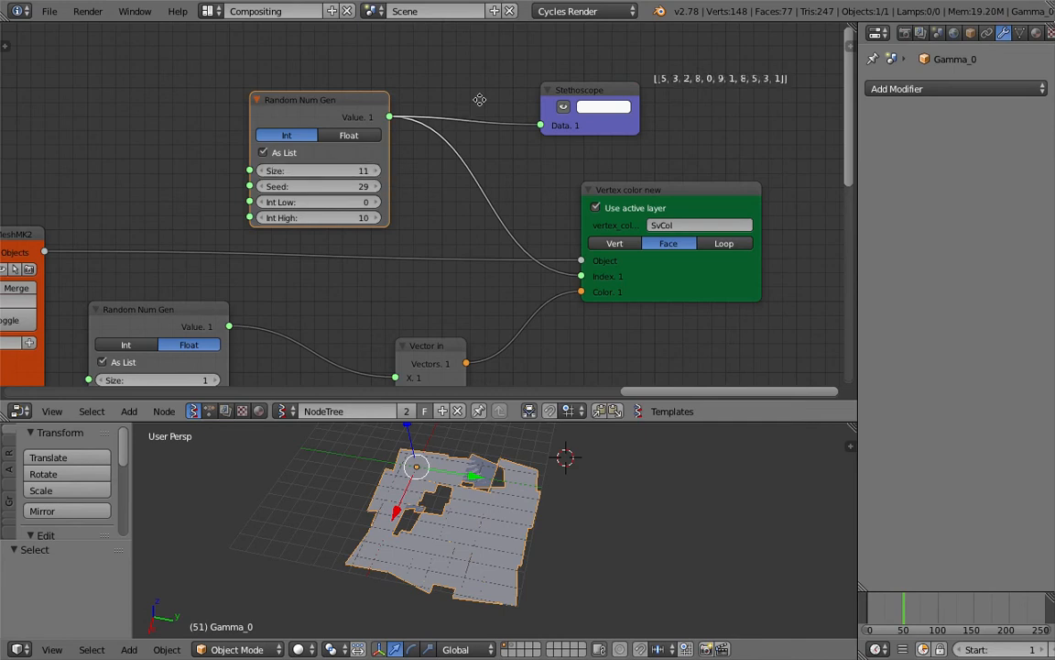
- Browse the list nodes in the node search, add a List Modifier node and place it above the Int Random Num Gen node
{"action": "middle_click_drag", "start_coordinate": [480, 100], "coordinate": [392, 160]}
{"action": "scroll", "coordinate": [395, 165], "scroll_direction": "up", "scroll_amount": 3}
{"action": "middle_click_drag", "start_coordinate": [473, 49], "coordinate": [426, 99]}
{"action": "key", "text": "shift+a"}
{"action": "left_click", "coordinate": [425, 97]}
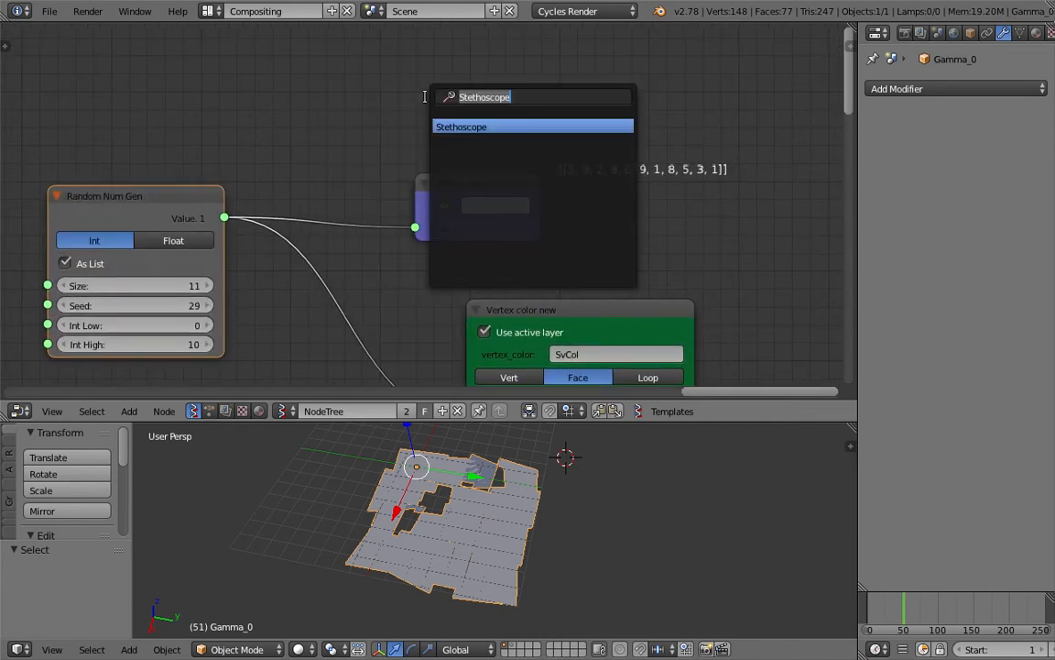
{"action": "type", "text": "list"}
{"action": "key", "text": "Down"}
{"action": "key", "text": "Down"}
{"action": "key", "text": "Down"}
{"action": "key", "text": "Down"}
{"action": "key", "text": "Down"}
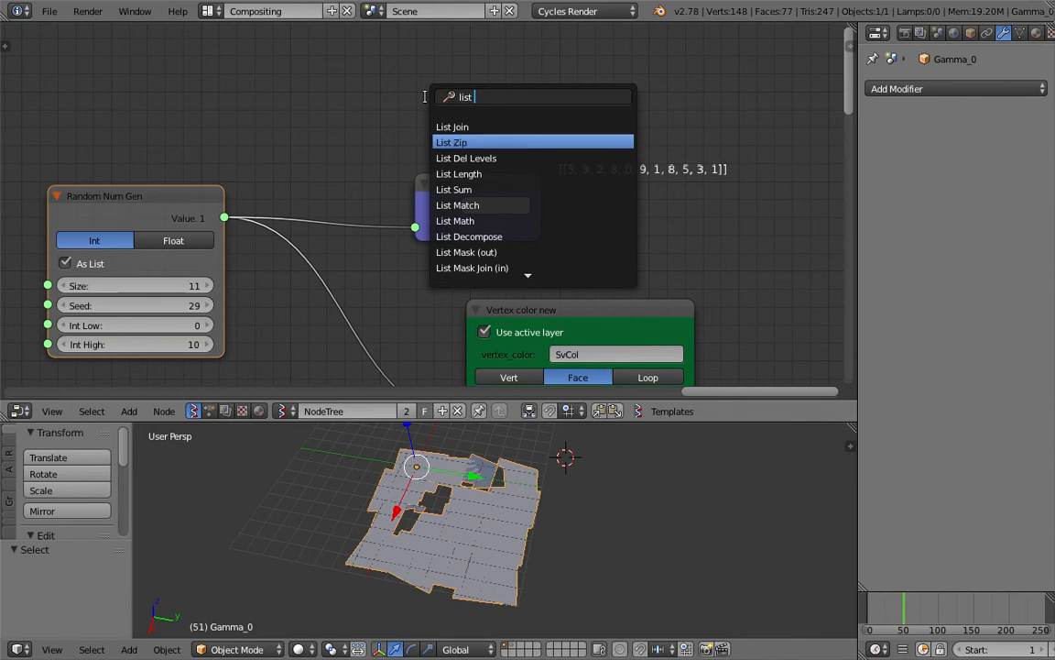
{"action": "key", "text": "Down"}
{"action": "key", "text": "Down"}
{"action": "key", "text": "Down"}
{"action": "key", "text": "Down"}
{"action": "key", "text": "Down"}
{"action": "key", "text": "Down"}
{"action": "key", "text": "Down"}
{"action": "key", "text": "Down"}
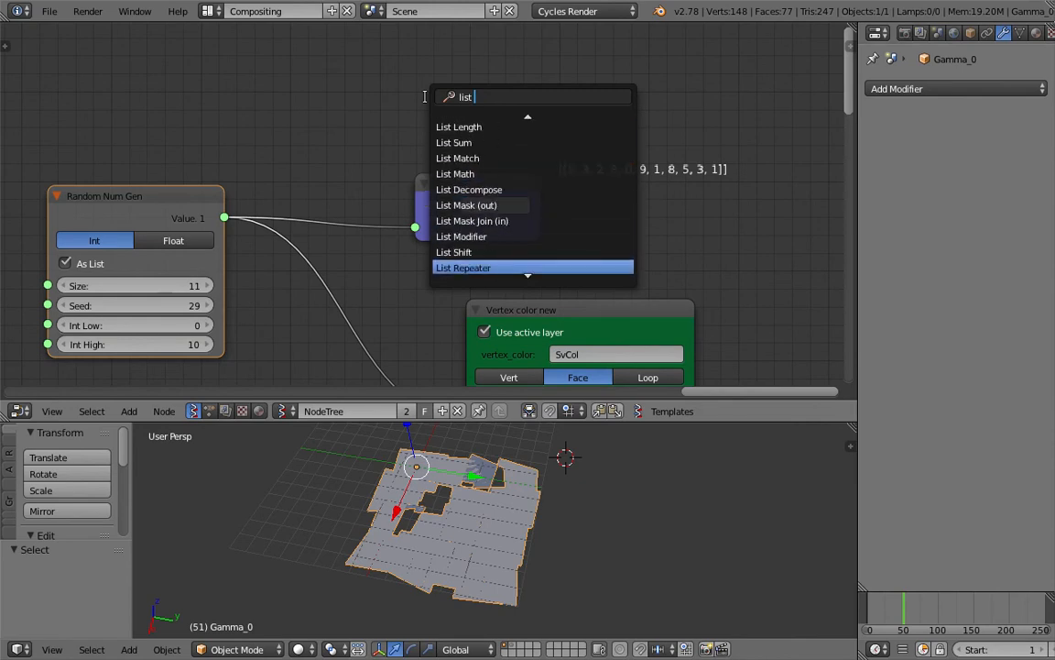
{"action": "key", "text": "Down"}
{"action": "key", "text": "Down"}
{"action": "key", "text": "Down"}
{"action": "key", "text": "Down"}
{"action": "key", "text": "Down"}
{"action": "key", "text": "Down"}
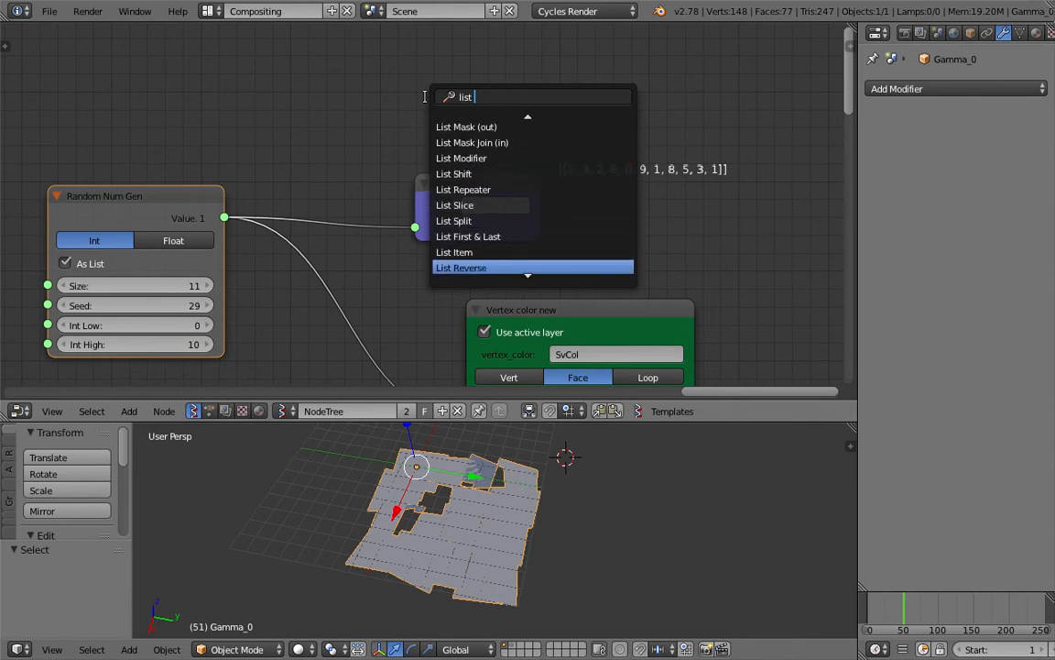
{"action": "key", "text": "Down"}
{"action": "key", "text": "Down"}
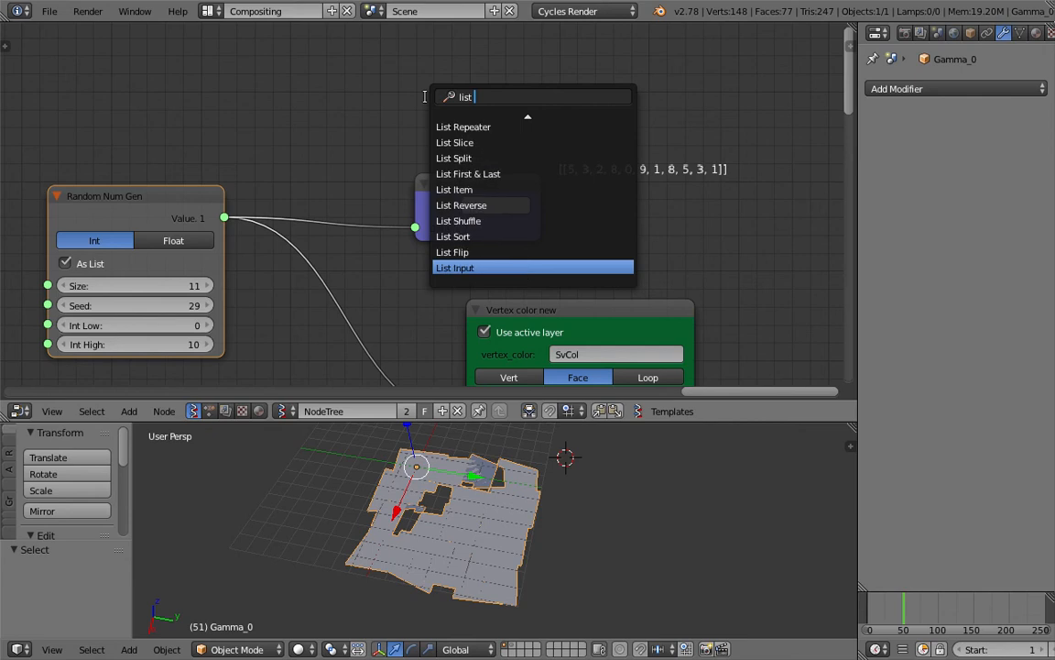
{"action": "key", "text": "Up"}
{"action": "key", "text": "Up"}
{"action": "key", "text": "Up"}
{"action": "key", "text": "Up"}
{"action": "key", "text": "Up"}
{"action": "key", "text": "Up"}
{"action": "key", "text": "Up"}
{"action": "key", "text": "Up"}
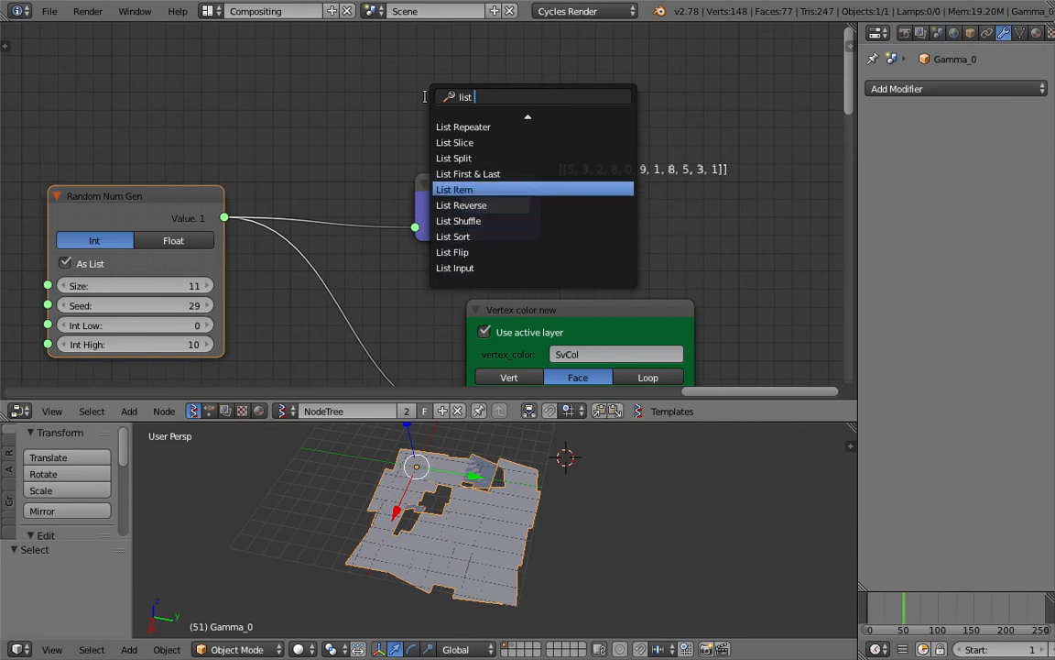
{"action": "key", "text": "Up"}
{"action": "key", "text": "Up"}
{"action": "key", "text": "Up"}
{"action": "key", "text": "Up"}
{"action": "key", "text": "Up"}
{"action": "key", "text": "Up"}
{"action": "key", "text": "Up"}
{"action": "key", "text": "Up"}
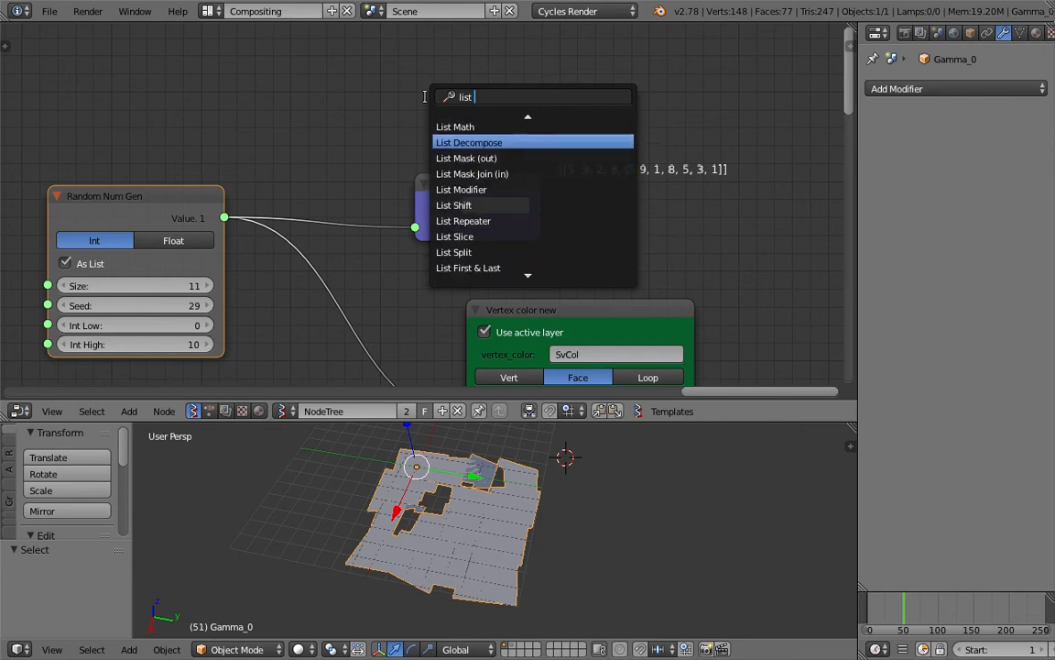
{"action": "key", "text": "Up"}
{"action": "key", "text": "Down"}
{"action": "key", "text": "Down"}
{"action": "key", "text": "Down"}
{"action": "key", "text": "Down"}
{"action": "key", "text": "Down"}
{"action": "key", "text": "Down"}
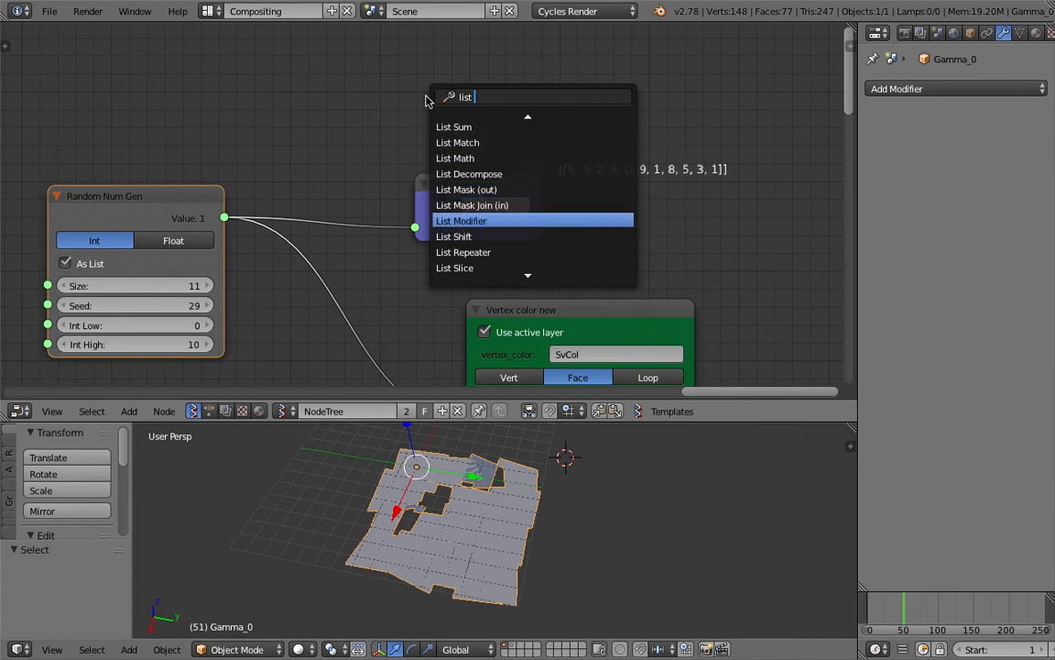
{"action": "key", "text": "Return"}
{"action": "left_click", "coordinate": [307, 87]}
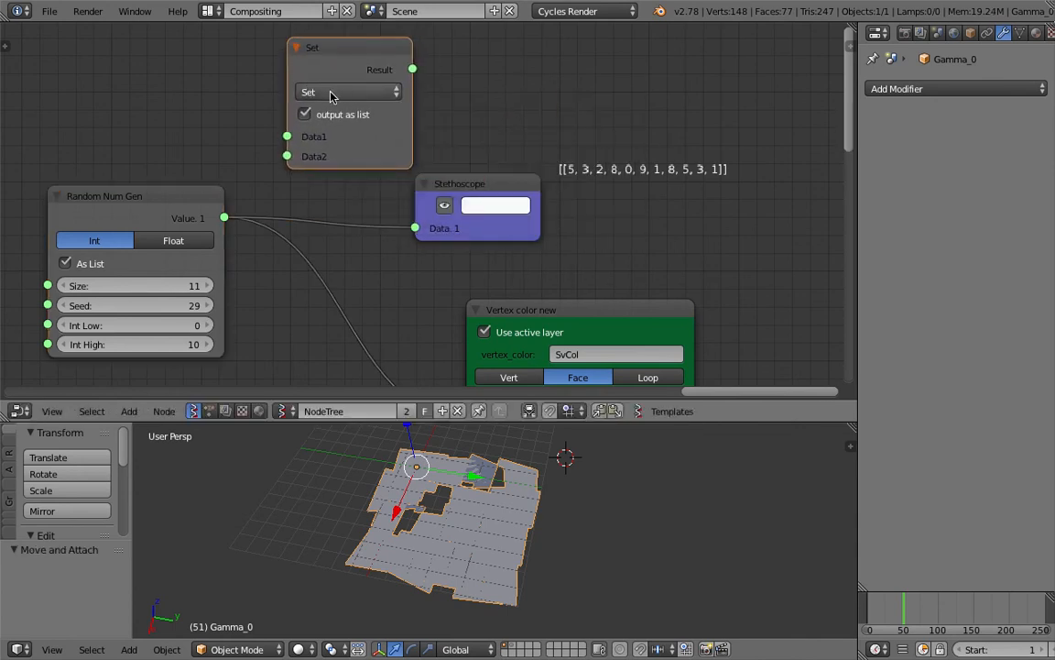
- Link the Int Random Num Gen node's value to Data1 of the Set node
{"action": "left_click_drag", "start_coordinate": [421, 181], "coordinate": [432, 193]}
{"action": "left_click_drag", "start_coordinate": [224, 218], "coordinate": [287, 136]}
{"action": "middle_click_drag", "start_coordinate": [435, 151], "coordinate": [424, 187]}
- Duplicate the Stethoscope node and link the Set node's Result to the copy's data input
{"action": "left_click", "coordinate": [475, 228]}
{"action": "key", "text": "shift+d"}
{"action": "left_click", "coordinate": [535, 95]}
{"action": "left_click_drag", "start_coordinate": [401, 104], "coordinate": [468, 147]}
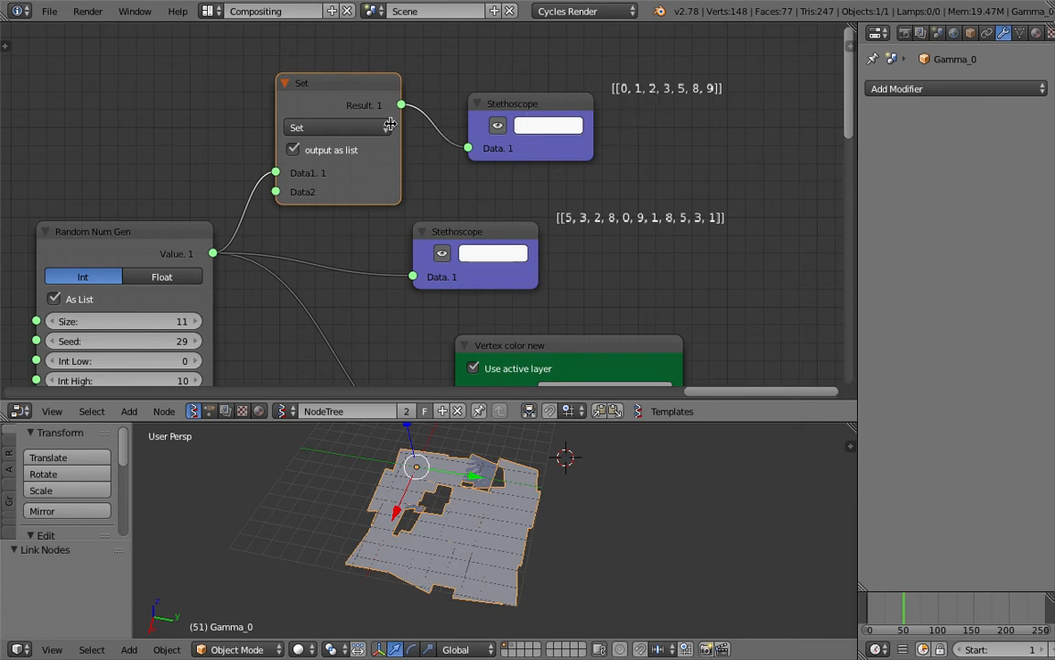
- Compare the Set output with the original number list and rearrange the Set node and its Stethoscope
{"action": "middle_click_drag", "start_coordinate": [678, 95], "coordinate": [483, 165]}
{"action": "scroll", "coordinate": [455, 137], "scroll_direction": "up", "scroll_amount": 3}
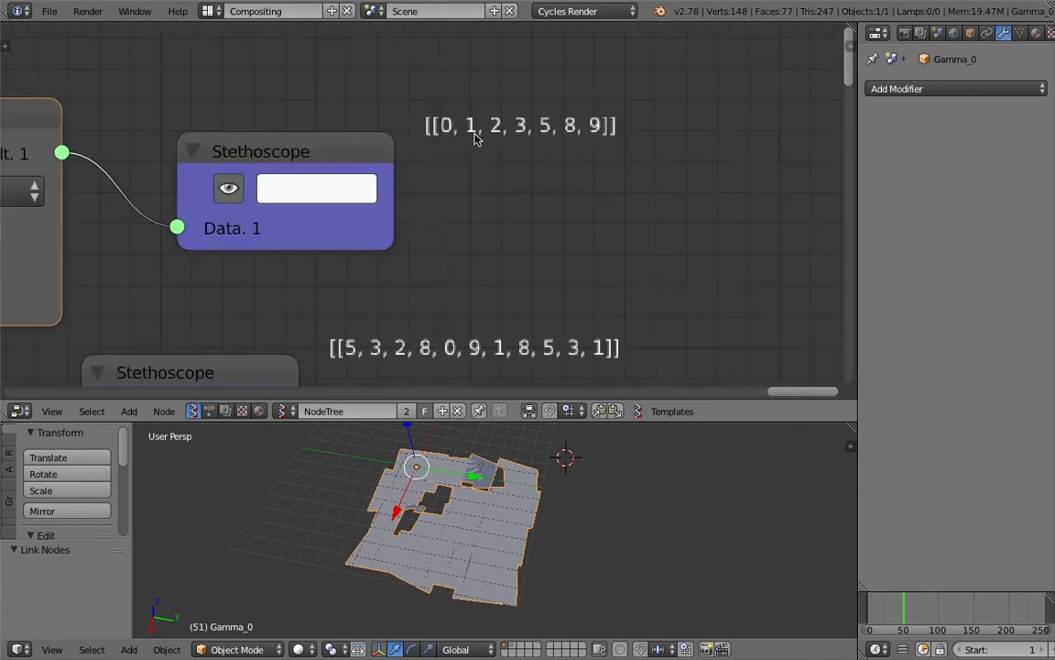
{"action": "scroll", "coordinate": [572, 198], "scroll_direction": "down", "scroll_amount": 6}
{"action": "middle_click_drag", "start_coordinate": [519, 206], "coordinate": [658, 164]}
{"action": "scroll", "coordinate": [506, 174], "scroll_direction": "down", "scroll_amount": 1}
{"action": "middle_click_drag", "start_coordinate": [555, 152], "coordinate": [601, 131]}
{"action": "left_click_drag", "start_coordinate": [341, 98], "coordinate": [356, 93]}
{"action": "left_click_drag", "start_coordinate": [513, 117], "coordinate": [546, 120]}
{"action": "scroll", "coordinate": [422, 186], "scroll_direction": "down", "scroll_amount": 3}
{"action": "middle_click_drag", "start_coordinate": [421, 186], "coordinate": [450, 132]}
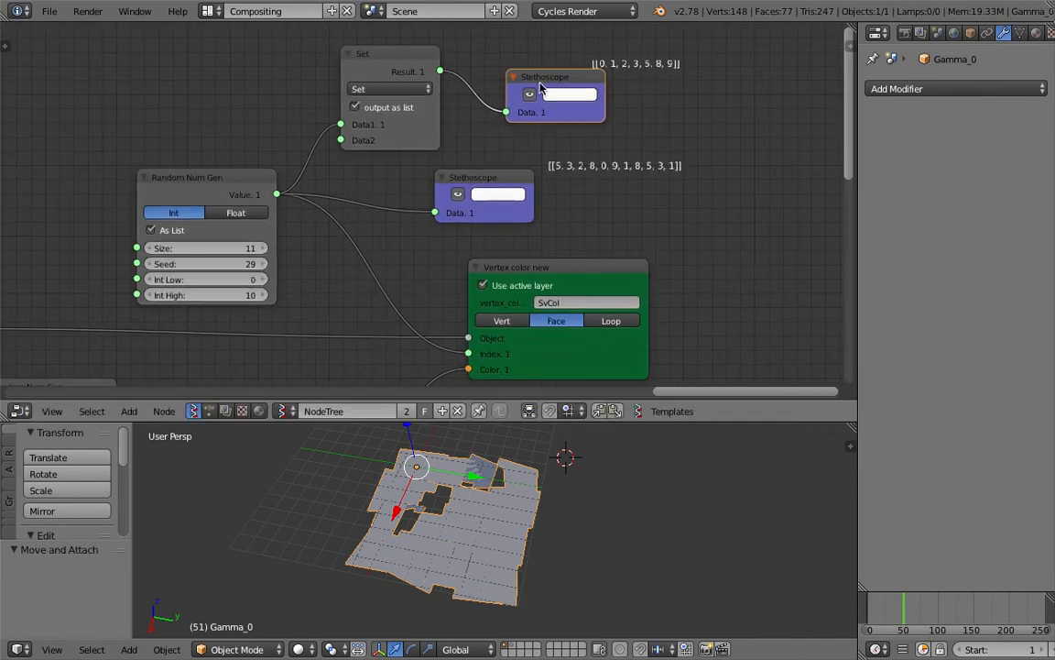
- Enlarge the 3D view and show the Gamma_0 mesh data properties with its vertex color layers
{"action": "middle_click_drag", "start_coordinate": [625, 111], "coordinate": [630, 122]}
{"action": "middle_click_drag", "start_coordinate": [572, 203], "coordinate": [584, 143]}
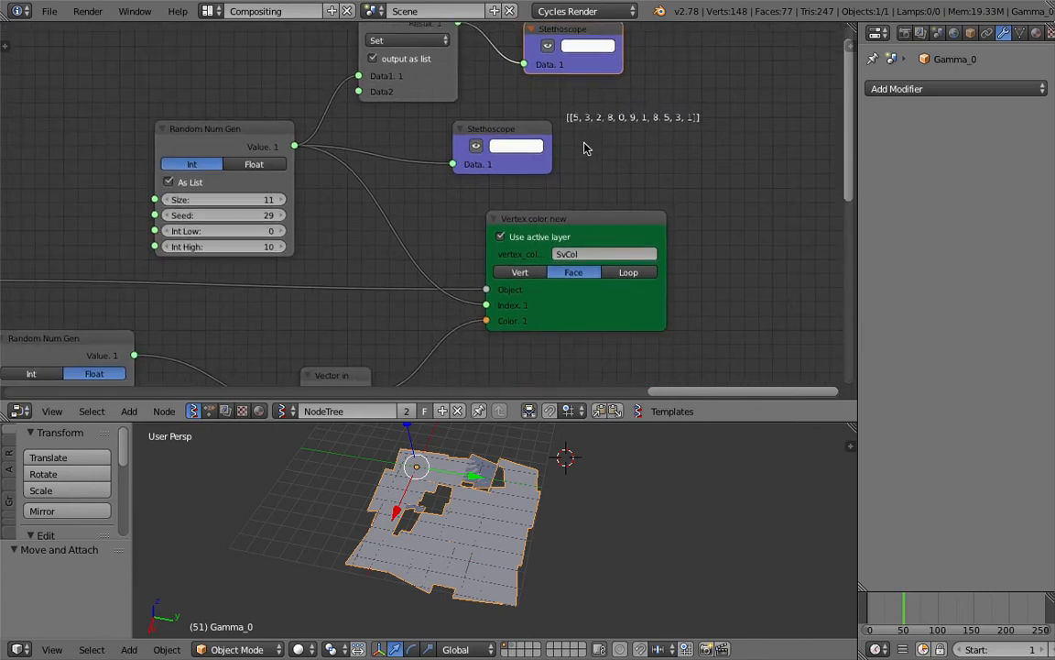
{"action": "left_click_drag", "start_coordinate": [589, 220], "coordinate": [608, 223]}
{"action": "left_click_drag", "start_coordinate": [567, 422], "coordinate": [586, 315]}
{"action": "left_click", "coordinate": [1020, 33]}
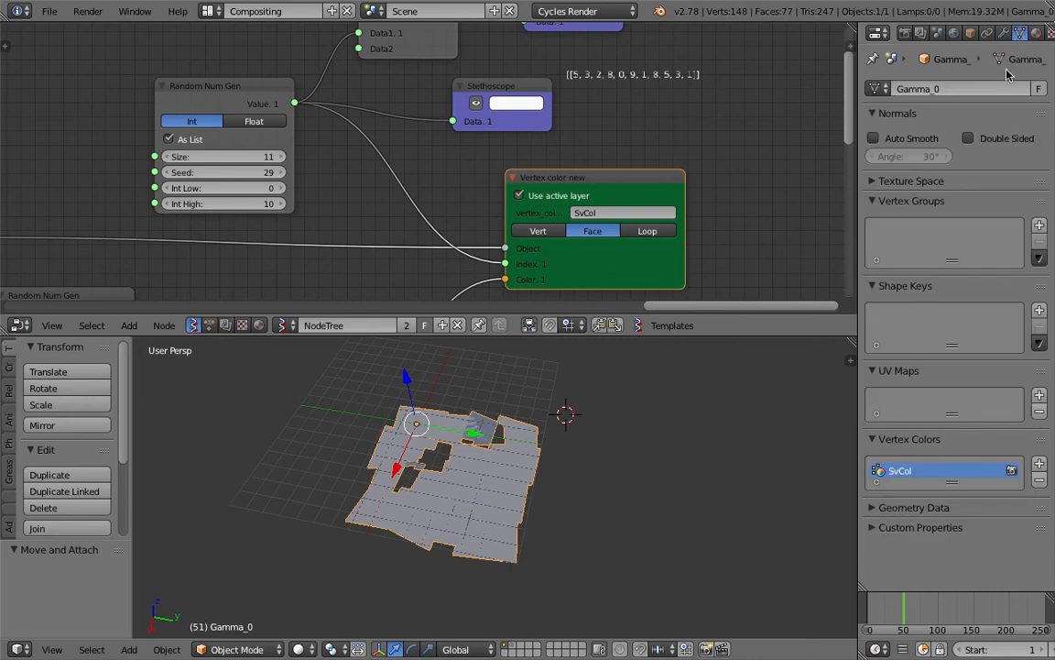
{"action": "middle_click_drag", "start_coordinate": [638, 466], "coordinate": [656, 438]}
{"action": "scroll", "coordinate": [597, 447], "scroll_direction": "up", "scroll_amount": 2}
- Split the node editor in two and set the new area to shader nodes with a new material
{"action": "left_click_drag", "start_coordinate": [848, 27], "coordinate": [449, 55]}
{"action": "left_click", "coordinate": [713, 326]}
{"action": "left_click", "coordinate": [822, 325]}
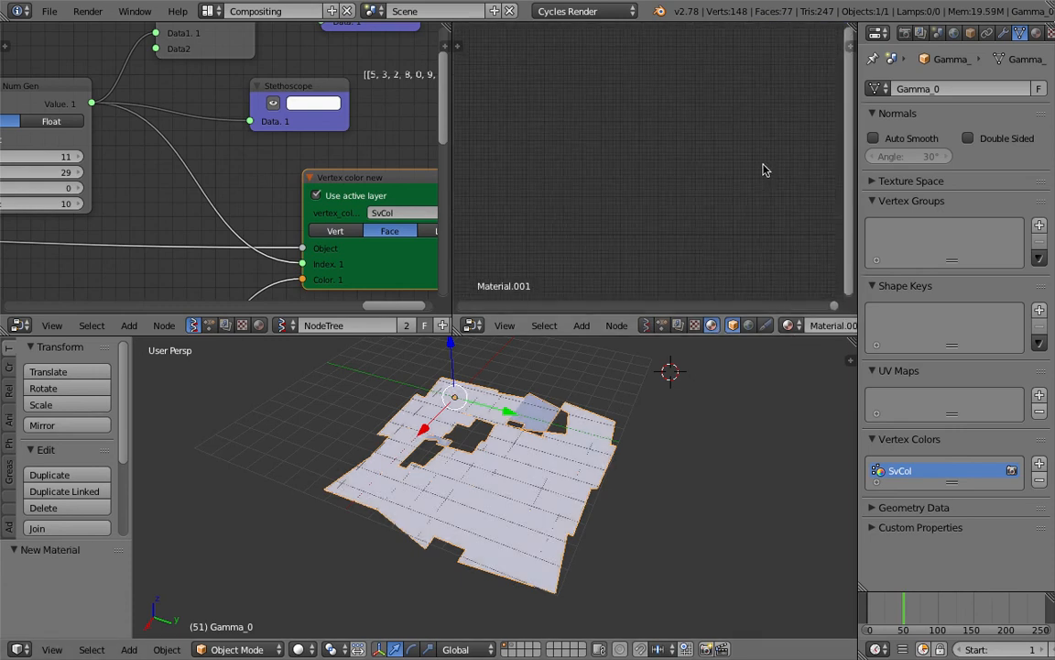
- Replace the object's material with a newly created one and frame all of its nodes in the shader editor
{"action": "left_click", "coordinate": [1036, 33]}
{"action": "left_click", "coordinate": [1039, 104]}
{"action": "left_click", "coordinate": [938, 143]}
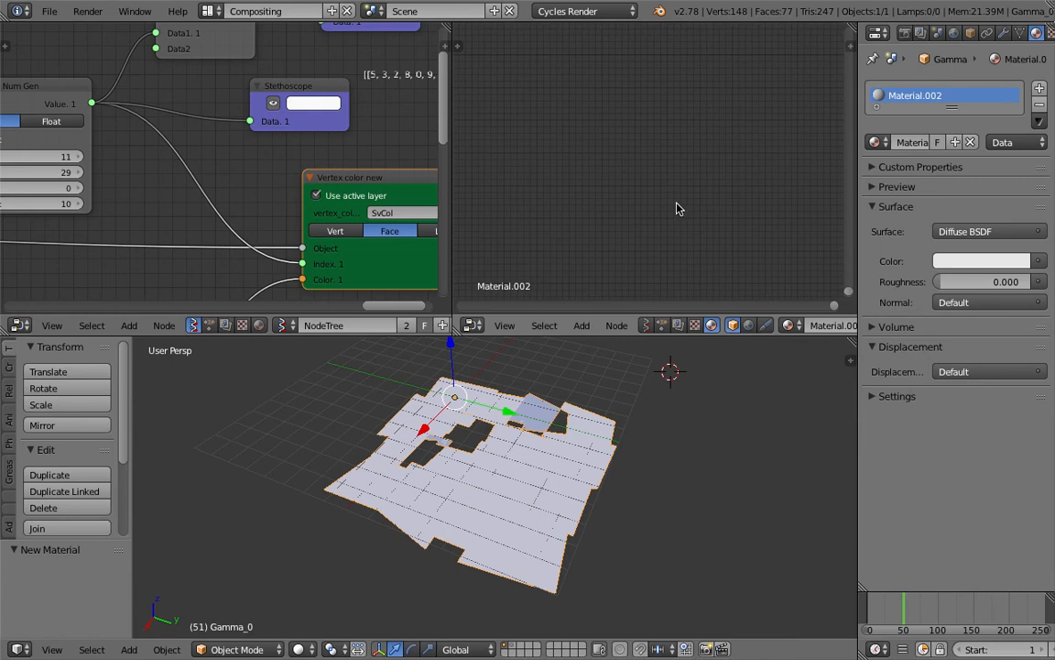
{"action": "left_click", "coordinate": [506, 327]}
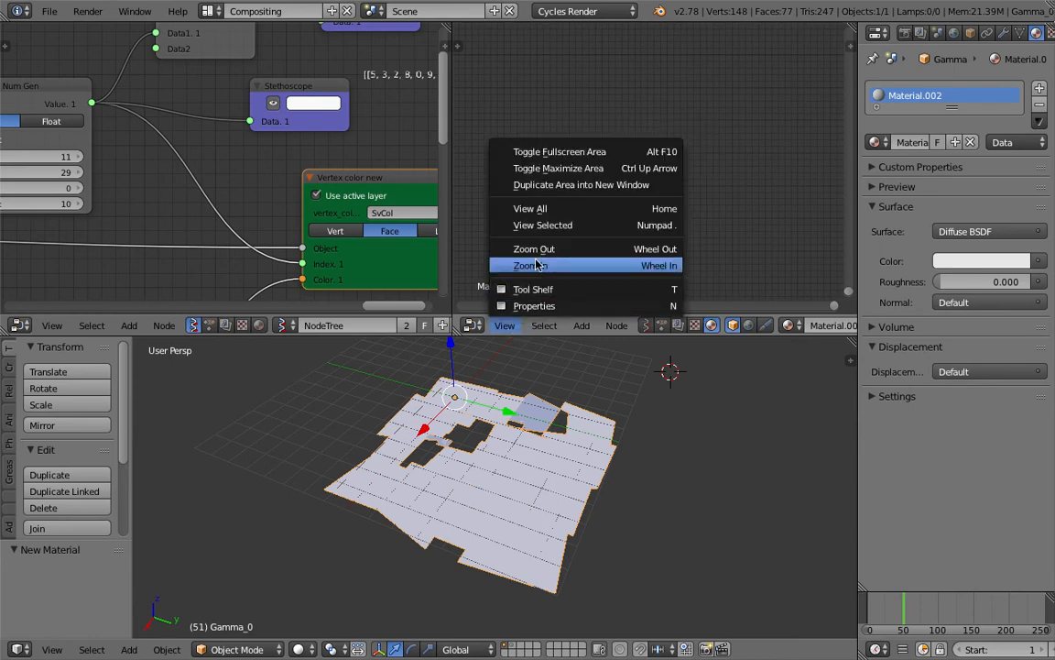
{"action": "left_click", "coordinate": [561, 216]}
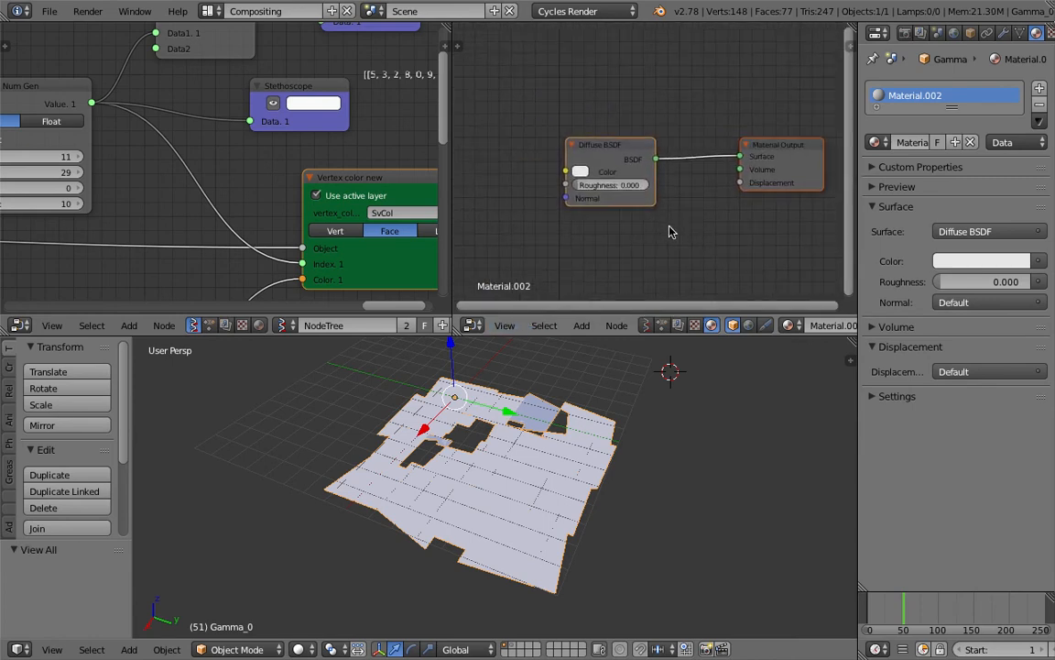
- Add an Attribute node beside the Diffuse BSDF node in the material
{"action": "key", "text": "space"}
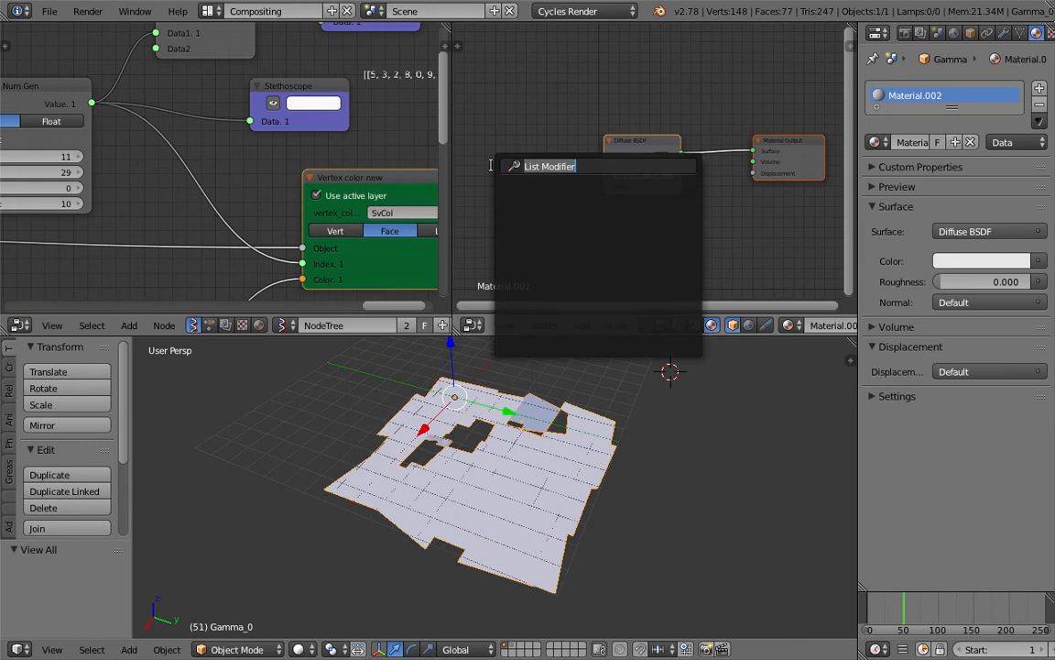
{"action": "type", "text": "att"}
{"action": "key", "text": "Down"}
{"action": "key", "text": "Down"}
{"action": "key", "text": "Return"}
{"action": "left_click", "coordinate": [494, 167]}
{"action": "key", "text": "shift+a"}
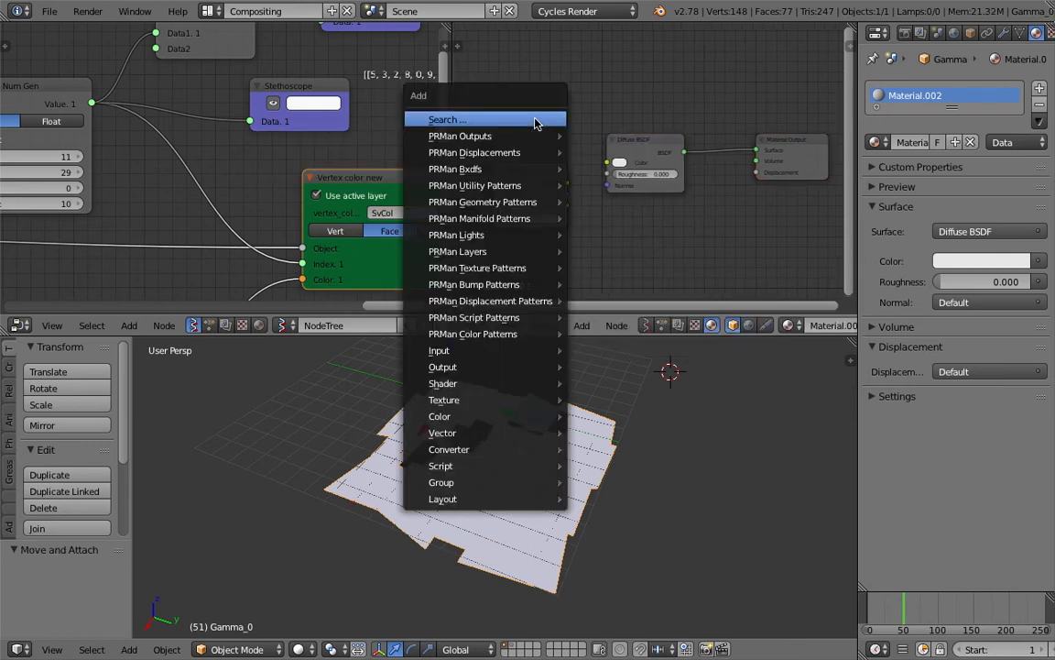
{"action": "left_click", "coordinate": [536, 123]}
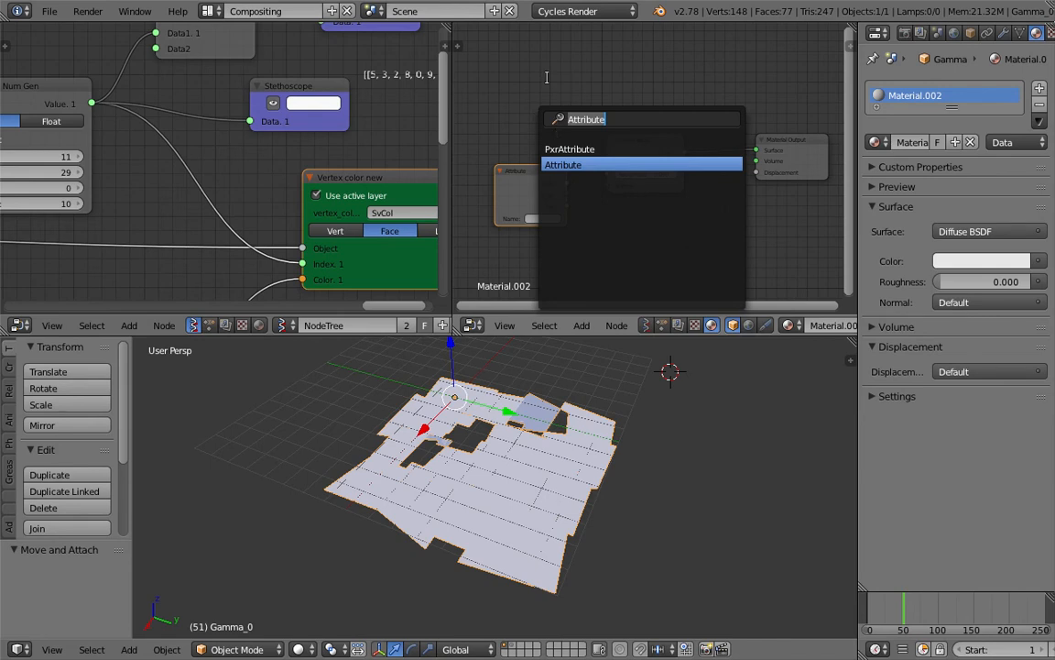
{"action": "key", "text": "Escape"}
{"action": "key", "text": "shift+a"}
{"action": "left_click", "coordinate": [580, 11]}
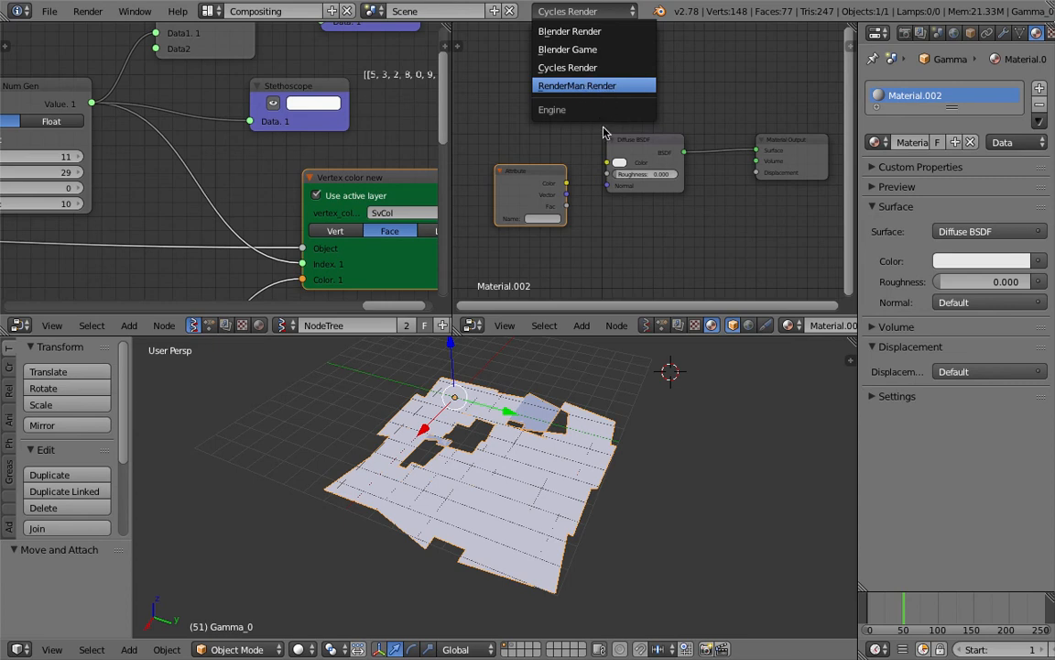
- Link the Attribute node's Color to the Diffuse BSDF color and set the attribute name to SvCol
{"action": "scroll", "coordinate": [632, 122], "scroll_direction": "up", "scroll_amount": 1}
{"action": "left_click_drag", "start_coordinate": [523, 164], "coordinate": [516, 138]}
{"action": "scroll", "coordinate": [520, 144], "scroll_direction": "up", "scroll_amount": 2}
{"action": "middle_click_drag", "start_coordinate": [525, 153], "coordinate": [580, 156]}
{"action": "left_click_drag", "start_coordinate": [592, 166], "coordinate": [649, 166]}
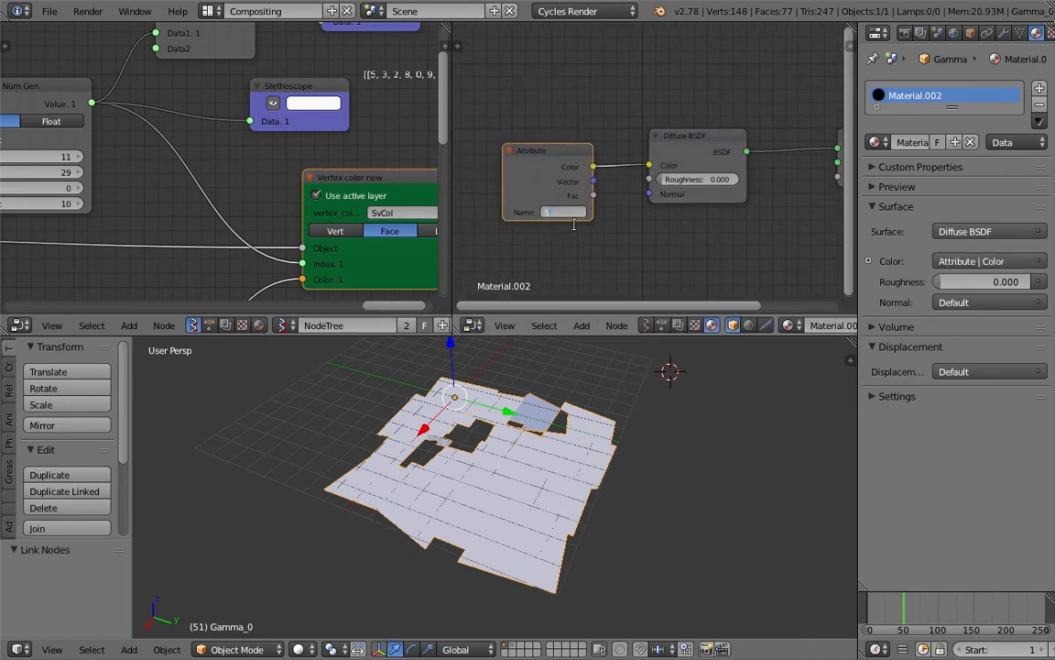
{"action": "left_click_drag", "start_coordinate": [348, 183], "coordinate": [257, 184]}
{"action": "scroll", "coordinate": [579, 250], "scroll_direction": "up", "scroll_amount": 1}
{"action": "scroll", "coordinate": [541, 213], "scroll_direction": "down", "scroll_amount": 2}
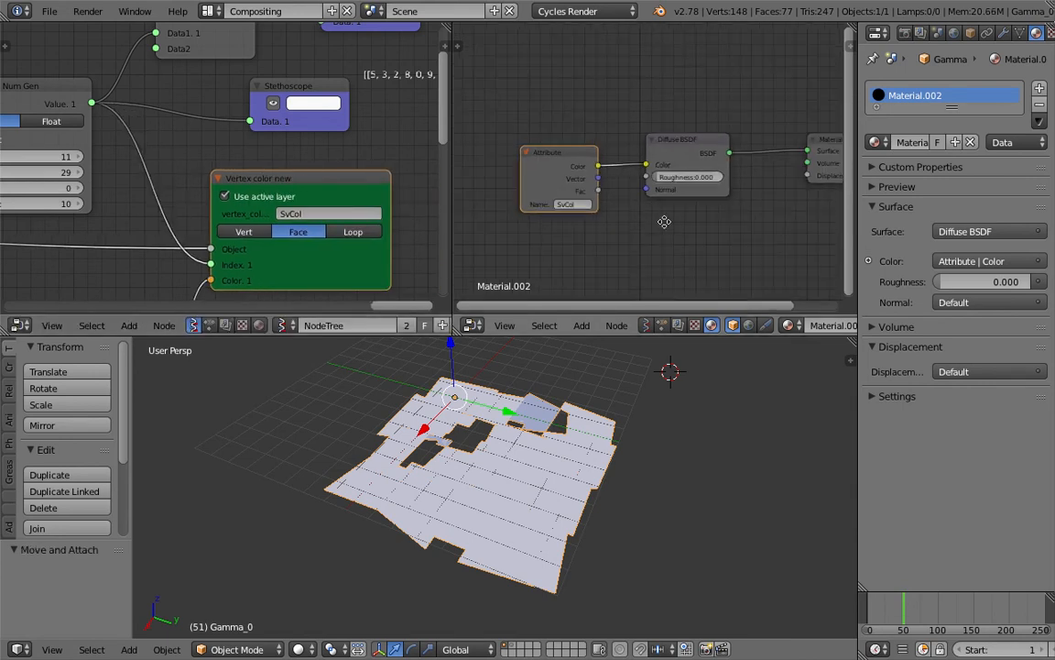
- Save over the current blend file and merge the shader editor area back into the Sverchok node editor
{"action": "key", "text": "ctrl+s"}
{"action": "left_click", "coordinate": [674, 222]}
{"action": "mouse_move", "coordinate": [675, 223]}
{"action": "middle_mouse_down"}
{"action": "mouse_move", "coordinate": [714, 234]}
{"action": "mouse_move", "coordinate": [689, 229]}
{"action": "middle_mouse_up"}
{"action": "scroll", "coordinate": [682, 231], "scroll_direction": "down", "scroll_amount": 1}
{"action": "key", "text": "ctrl+s"}
{"action": "left_click", "coordinate": [671, 235]}
{"action": "scroll", "coordinate": [430, 183], "scroll_direction": "down", "scroll_amount": 2}
{"action": "left_click_drag", "start_coordinate": [447, 24], "coordinate": [607, 165]}
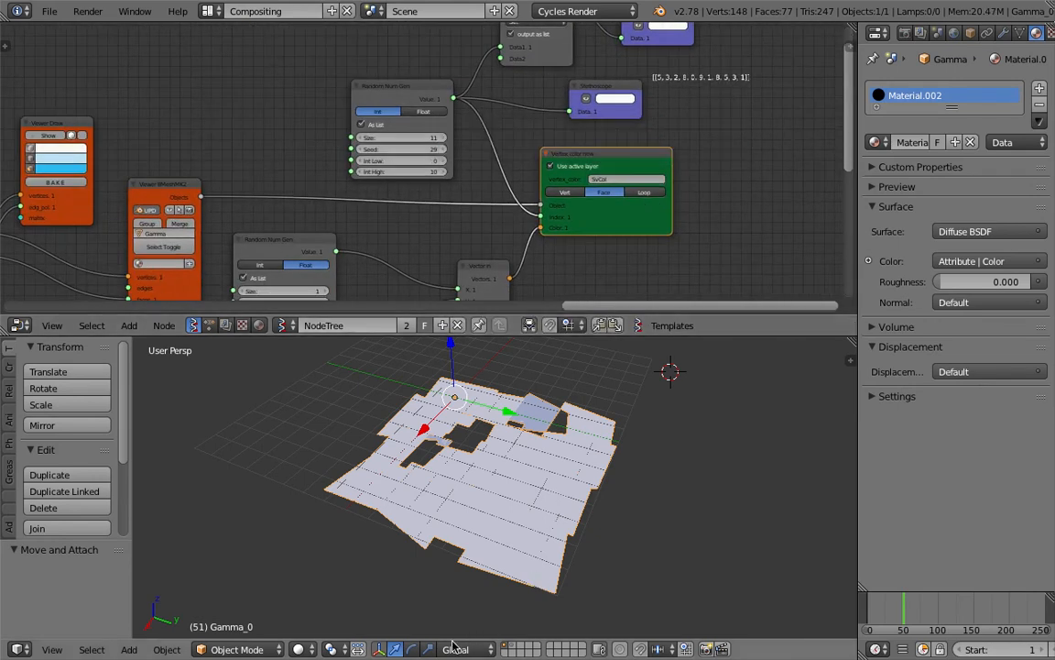
- Switch the 3D view's shading to Rendered and save over the current blend file
{"action": "left_click", "coordinate": [297, 648]}
{"action": "left_click", "coordinate": [313, 540]}
{"action": "key", "text": "ctrl+s"}
{"action": "left_click", "coordinate": [500, 504]}
{"action": "key", "text": "ctrl+s"}
{"action": "left_click", "coordinate": [513, 519]}
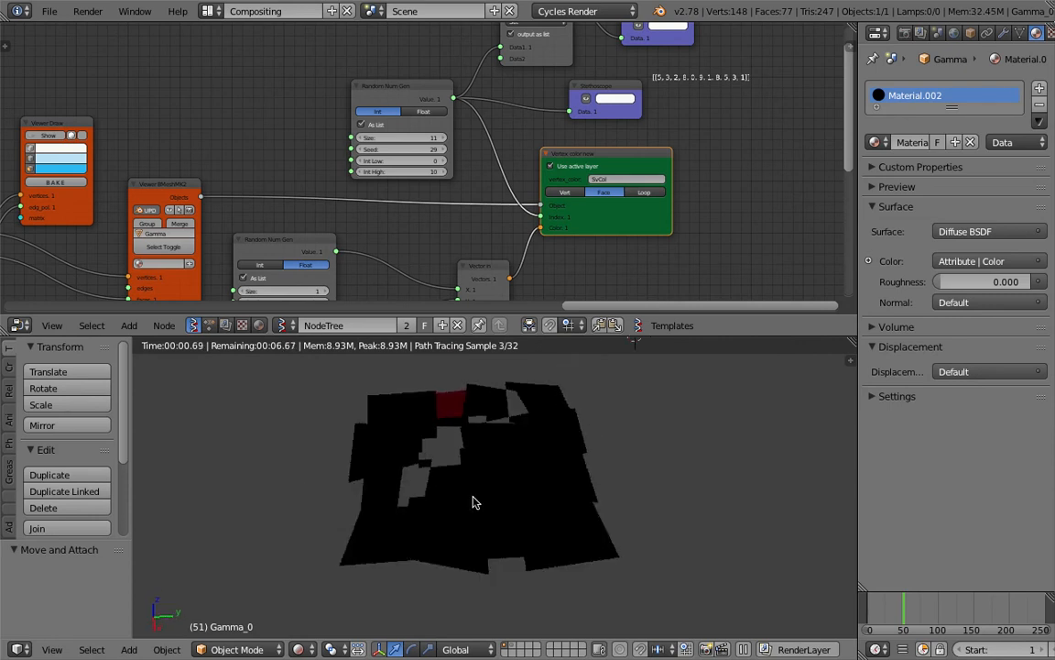
- Enable nodes for the World surface and brighten its background color to light grey
{"action": "left_click", "coordinate": [954, 32]}
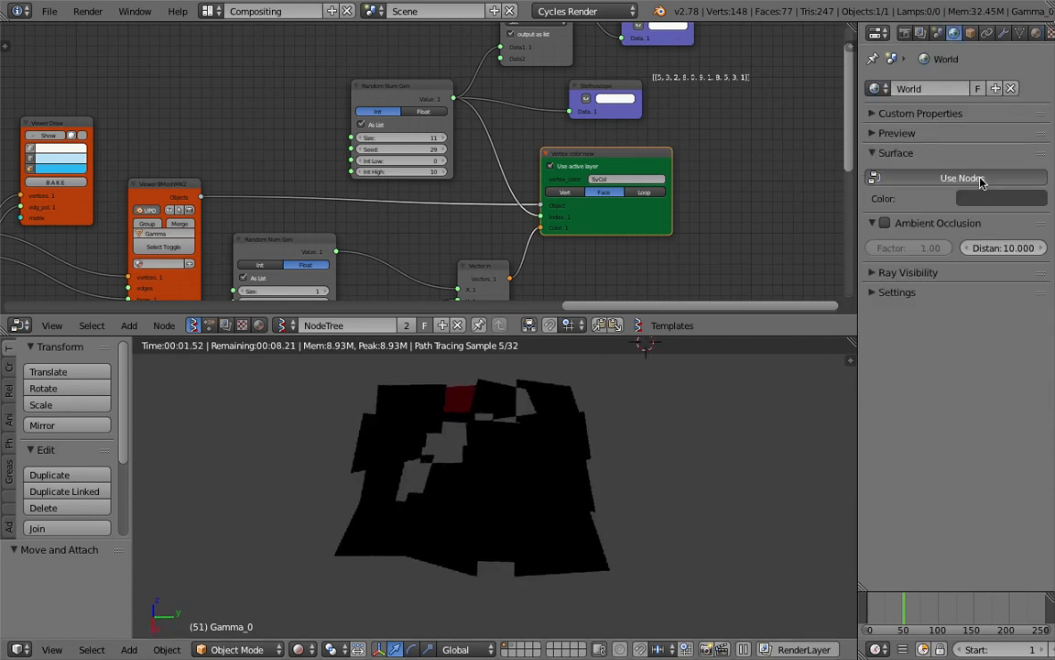
{"action": "left_click", "coordinate": [979, 181]}
{"action": "left_click", "coordinate": [985, 207]}
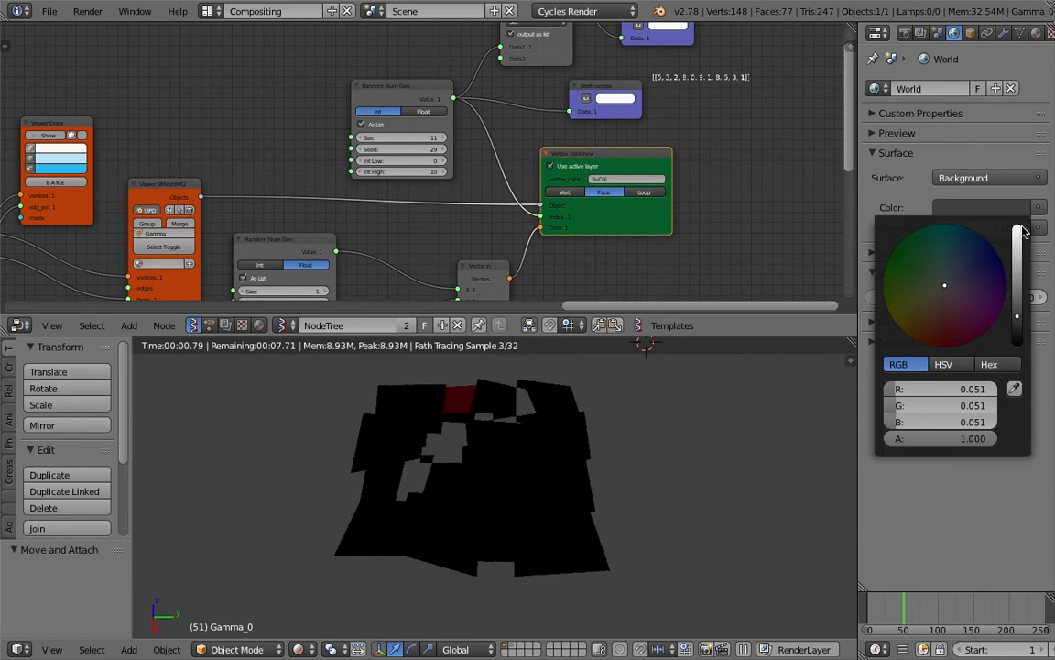
{"action": "left_click_drag", "start_coordinate": [1017, 316], "coordinate": [1017, 244]}
{"action": "middle_click_drag", "start_coordinate": [629, 481], "coordinate": [574, 460]}
- Set Int High to 29 and Int Low to 5 on the Int Random Num Gen node
{"action": "middle_click_drag", "start_coordinate": [483, 172], "coordinate": [472, 147]}
{"action": "scroll", "coordinate": [428, 135], "scroll_direction": "up", "scroll_amount": 3}
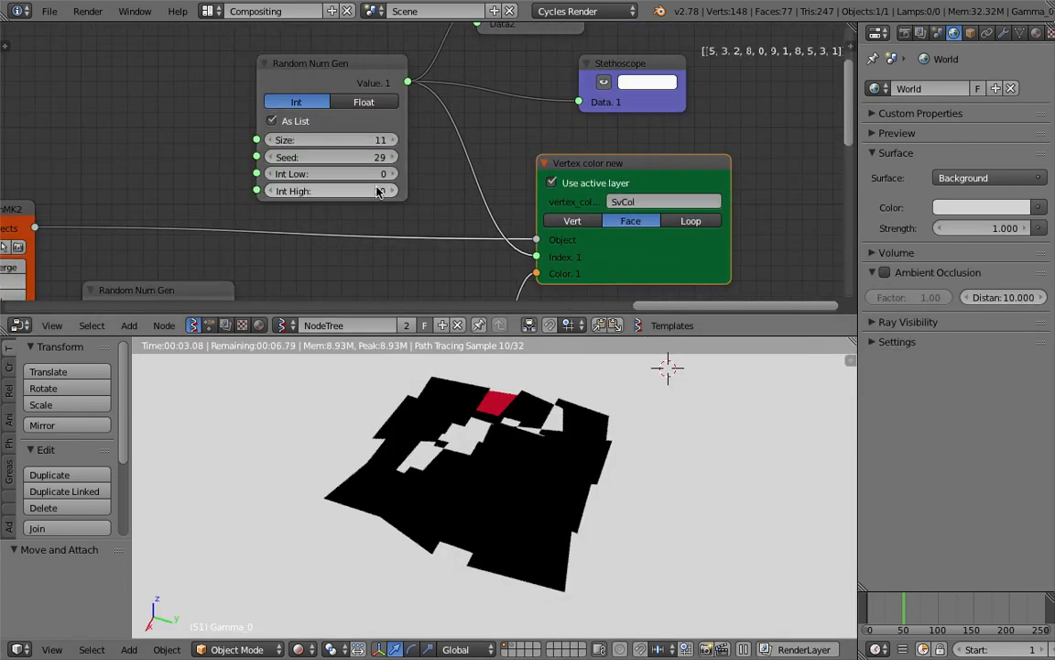
{"action": "left_click_drag", "start_coordinate": [371, 195], "coordinate": [386, 176]}
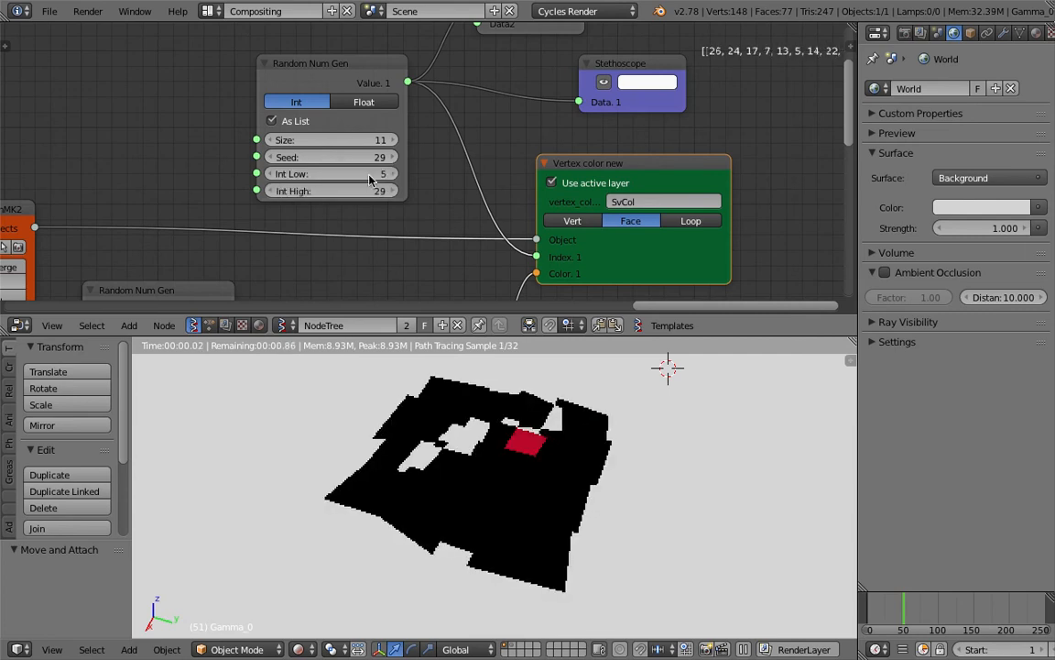
{"action": "scroll", "coordinate": [408, 170], "scroll_direction": "down", "scroll_amount": 2}
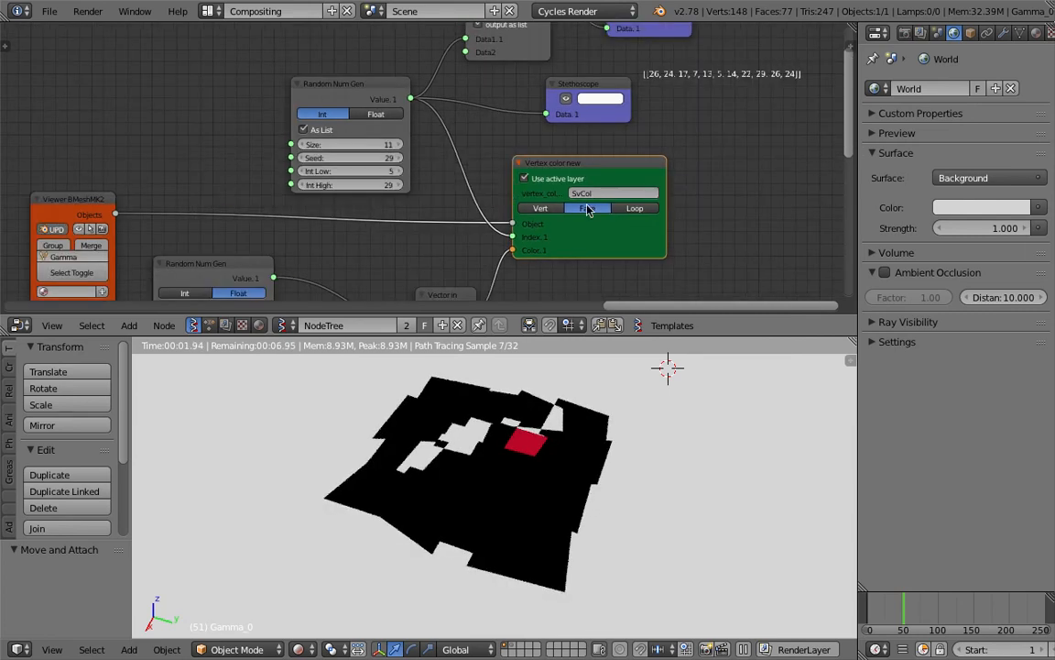
- Enlarge the node editor and set the size of the three Float Random Num Gen nodes feeding Vector in to 2
{"action": "left_click_drag", "start_coordinate": [612, 168], "coordinate": [678, 172]}
{"action": "middle_click_drag", "start_coordinate": [604, 137], "coordinate": [544, 170]}
{"action": "middle_click_drag", "start_coordinate": [487, 240], "coordinate": [642, 28]}
{"action": "middle_click_drag", "start_coordinate": [417, 227], "coordinate": [461, 198]}
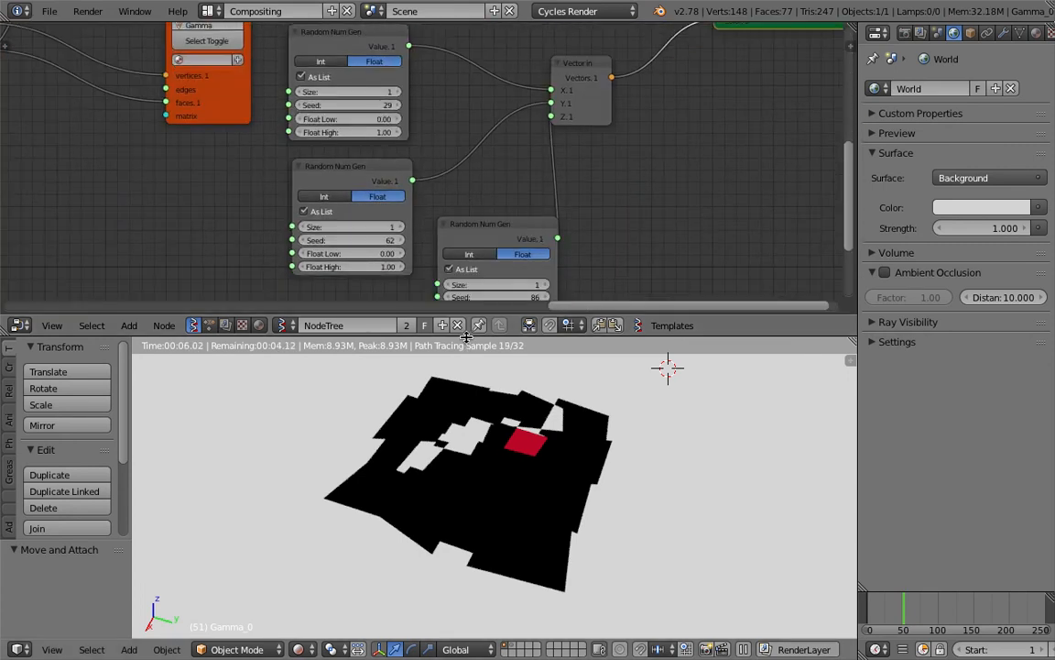
{"action": "left_click_drag", "start_coordinate": [466, 337], "coordinate": [466, 403]}
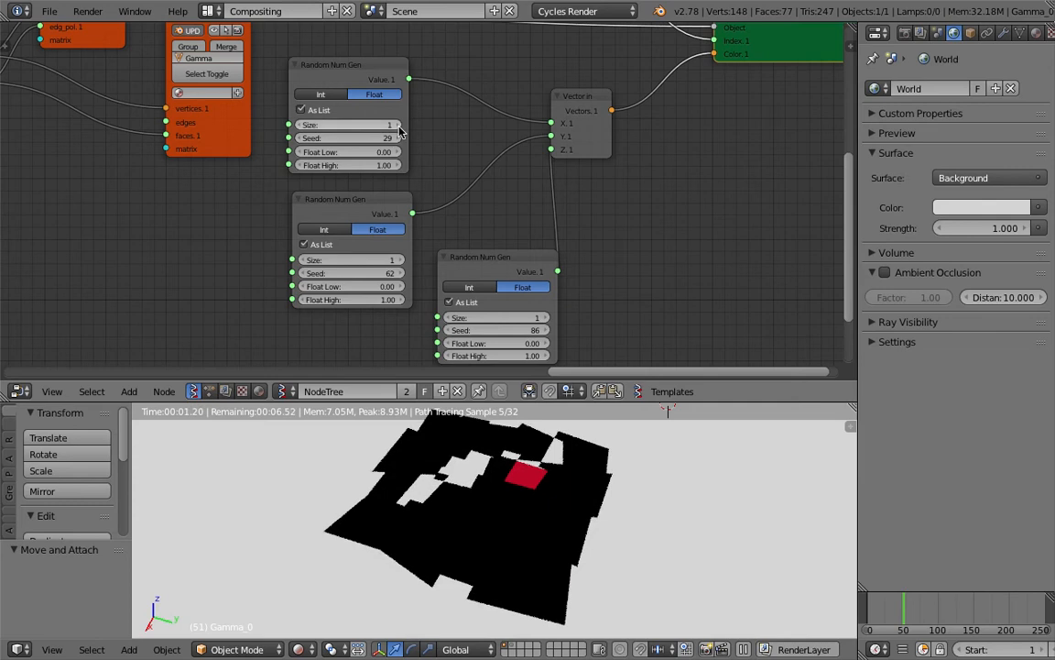
{"action": "left_click", "coordinate": [397, 125]}
{"action": "left_click", "coordinate": [401, 260]}
{"action": "left_click", "coordinate": [543, 318]}
{"action": "left_click_drag", "start_coordinate": [468, 255], "coordinate": [478, 238]}
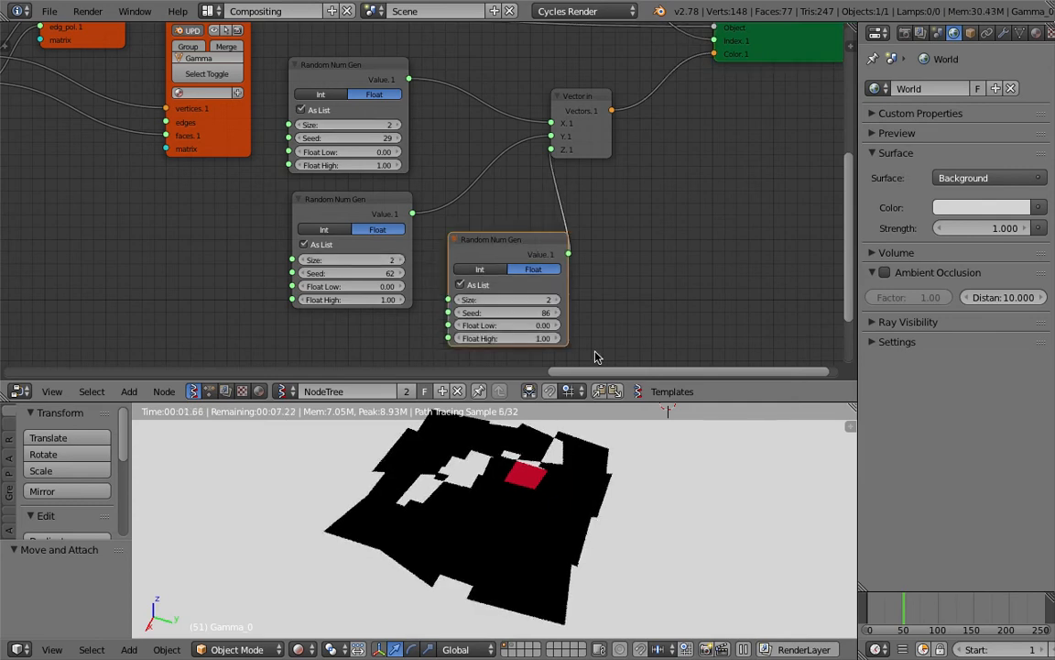
- Move the timeline to frame 36 and save over the current blend file
{"action": "left_click", "coordinate": [894, 607]}
{"action": "key", "text": "ctrl+s"}
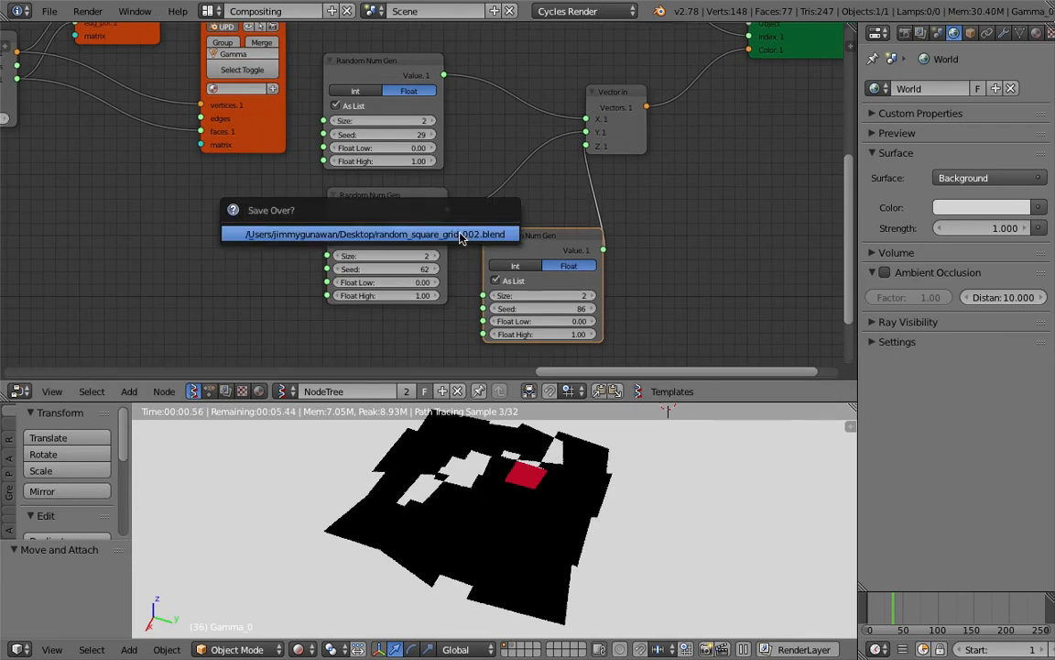
{"action": "left_click", "coordinate": [417, 235]}
- Add an Int node beside the Float Random Num Gen nodes
{"action": "key", "text": "shift+a"}
{"action": "left_click", "coordinate": [192, 241]}
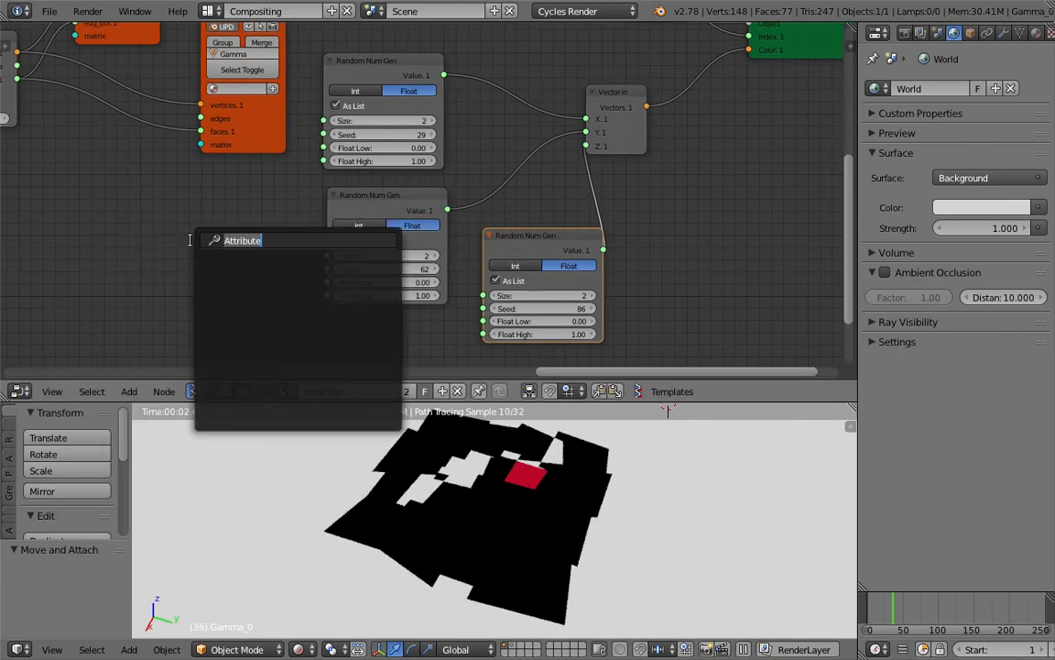
{"action": "type", "text": "int"}
{"action": "key", "text": "Down"}
{"action": "key", "text": "Down"}
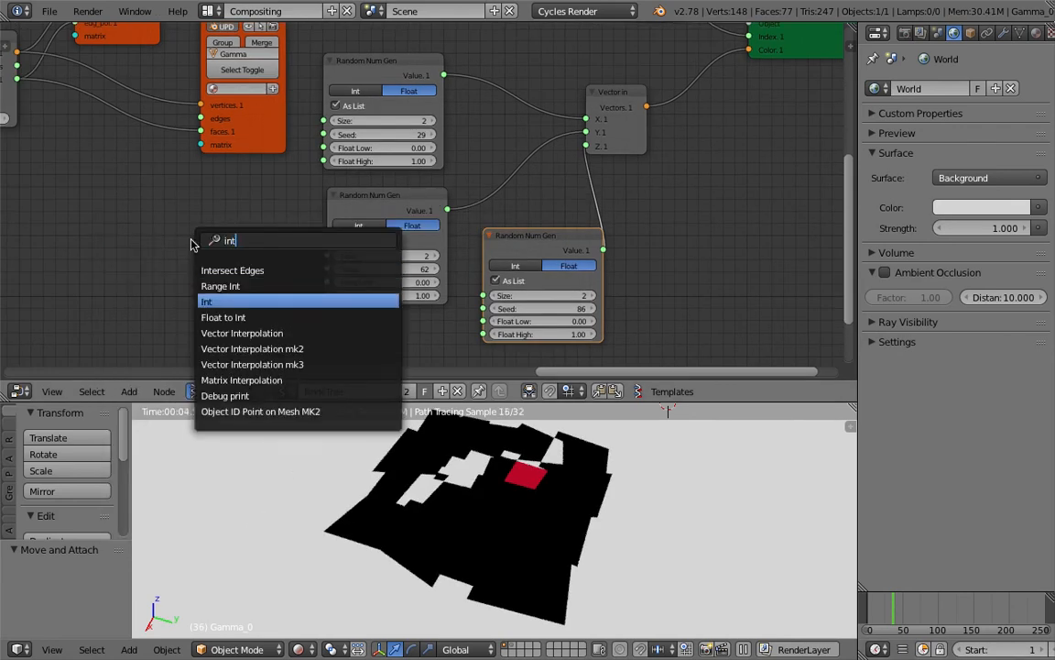
{"action": "key", "text": "Return"}
{"action": "left_click", "coordinate": [178, 240]}
- Link the Int node to Size on the Float Random Num Gen nodes with seeds 29 and 86, and set its value to 30
{"action": "left_click_drag", "start_coordinate": [260, 256], "coordinate": [330, 121]}
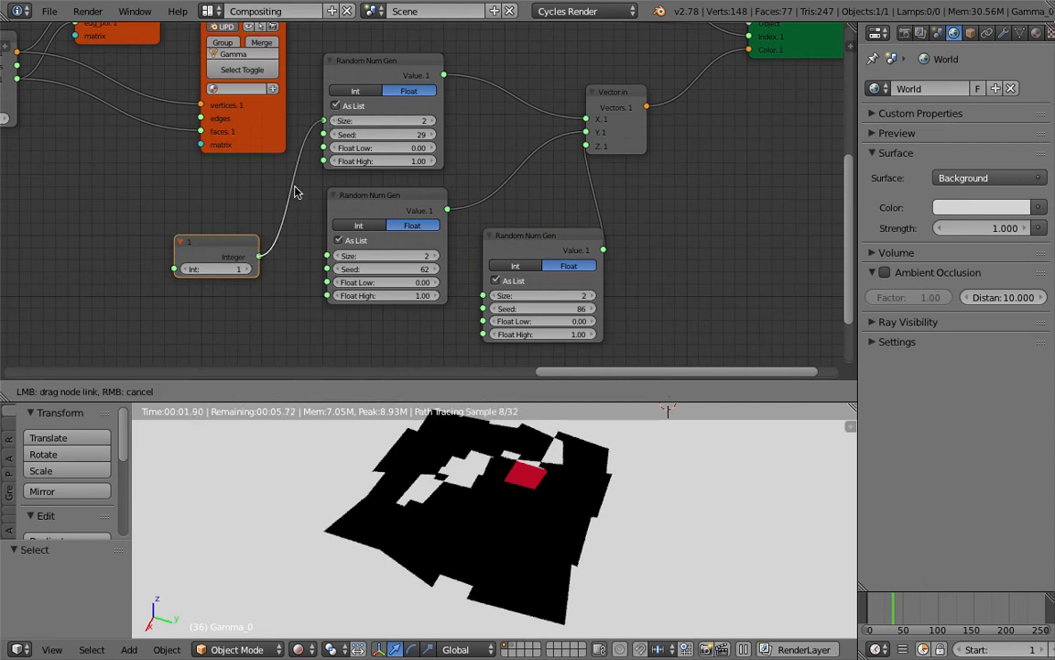
{"action": "left_click_drag", "start_coordinate": [260, 258], "coordinate": [482, 296]}
{"action": "left_click", "coordinate": [221, 269]}
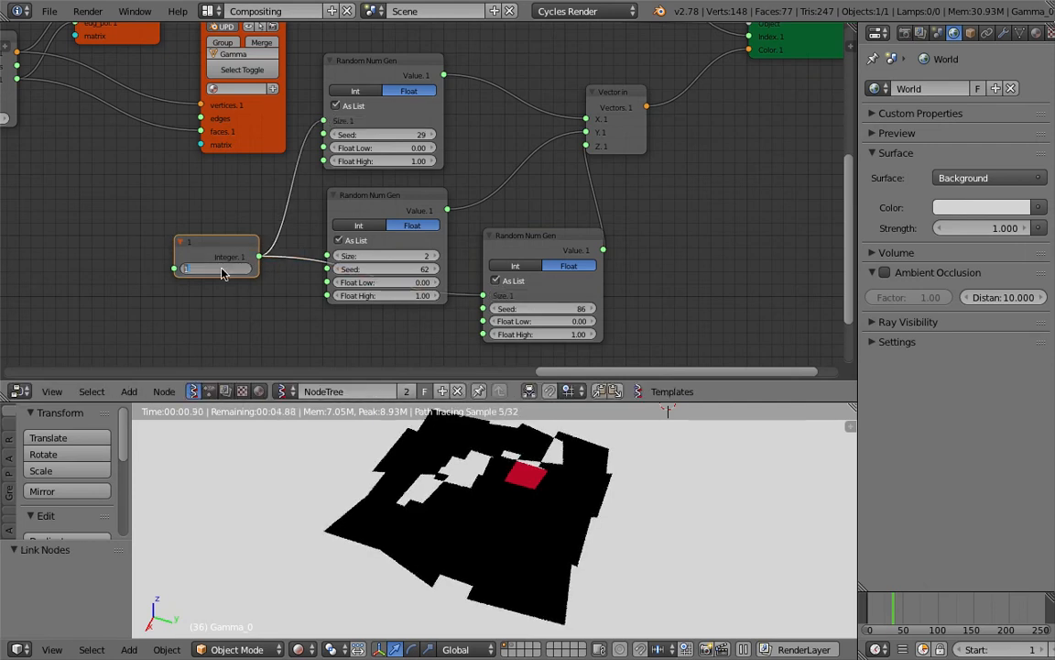
{"action": "type", "text": "81"}
{"action": "key", "text": "Return"}
{"action": "left_click_drag", "start_coordinate": [221, 268], "coordinate": [174, 268]}
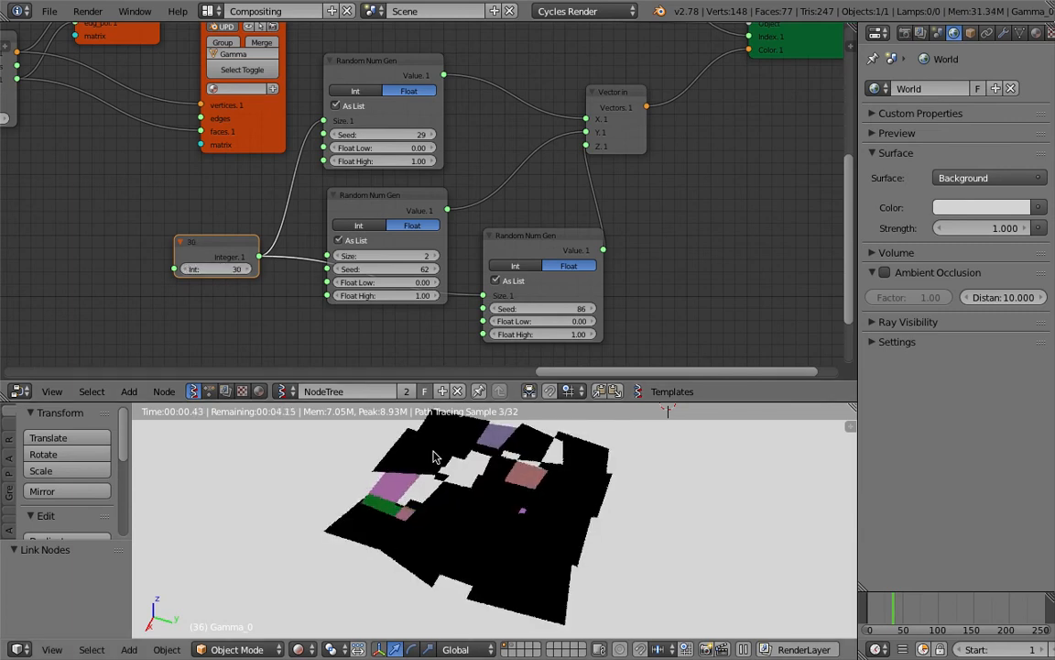
- Save over the current blend file
{"action": "middle_click_drag", "start_coordinate": [435, 457], "coordinate": [549, 494]}
{"action": "key", "text": "ctrl+s"}
{"action": "left_click", "coordinate": [535, 497]}
- Raise the Size of the Int Random Num Gen node that feeds Vertex color new to 43
{"action": "middle_click_drag", "start_coordinate": [516, 171], "coordinate": [450, 196]}
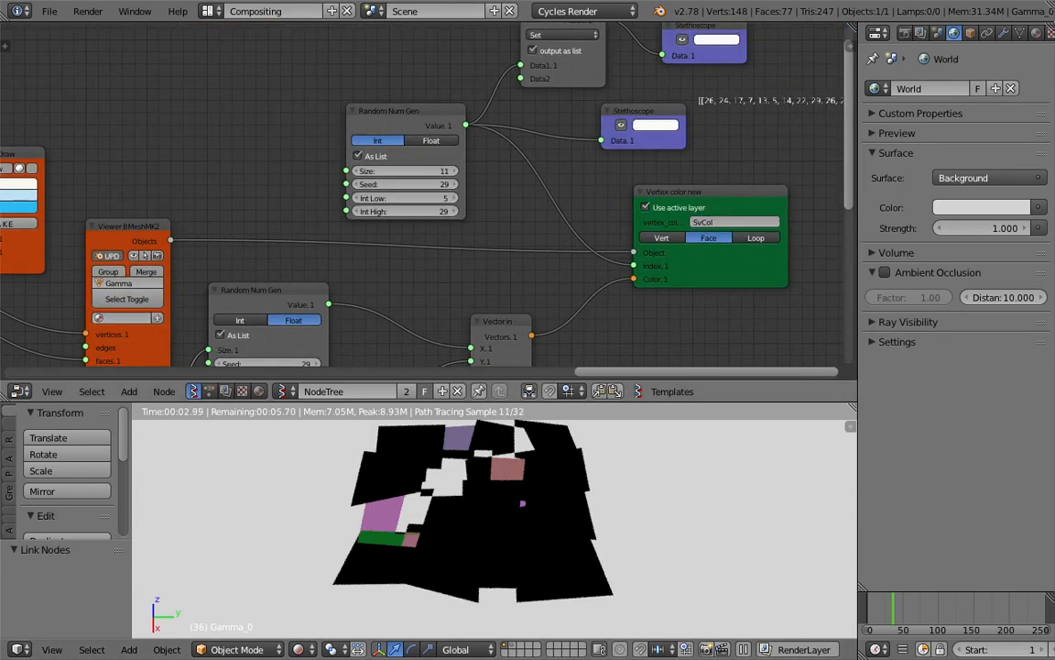
{"action": "left_click", "coordinate": [452, 171]}
{"action": "left_click", "coordinate": [452, 171]}
{"action": "left_click", "coordinate": [453, 172]}
{"action": "left_click", "coordinate": [453, 172]}
{"action": "left_click", "coordinate": [453, 171]}
{"action": "left_click", "coordinate": [452, 171]}
{"action": "left_click", "coordinate": [453, 171]}
{"action": "left_click", "coordinate": [452, 171]}
{"action": "left_click_drag", "start_coordinate": [438, 174], "coordinate": [449, 173]}
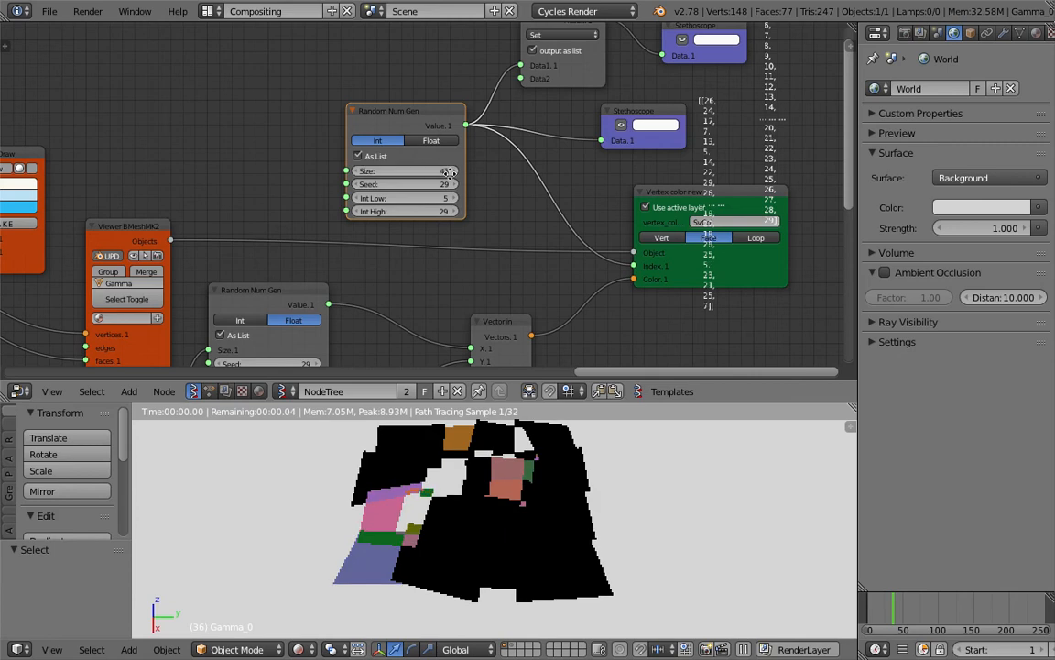
{"action": "middle_click_drag", "start_coordinate": [449, 173], "coordinate": [408, 211]}
- Delete the Int Random Num Gen node that feeds the Index input and the Stethoscope connected directly to it
{"action": "left_click_drag", "start_coordinate": [378, 149], "coordinate": [352, 133]}
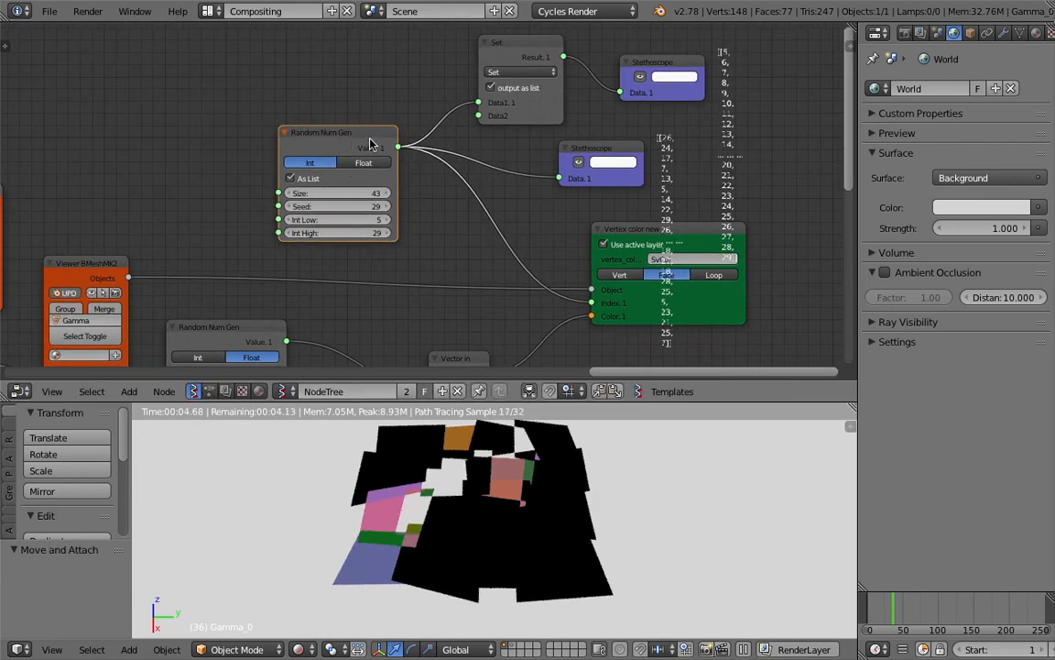
{"action": "left_click_drag", "start_coordinate": [348, 141], "coordinate": [380, 118]}
{"action": "left_click", "coordinate": [597, 148]}
{"action": "left_click", "coordinate": [383, 116]}
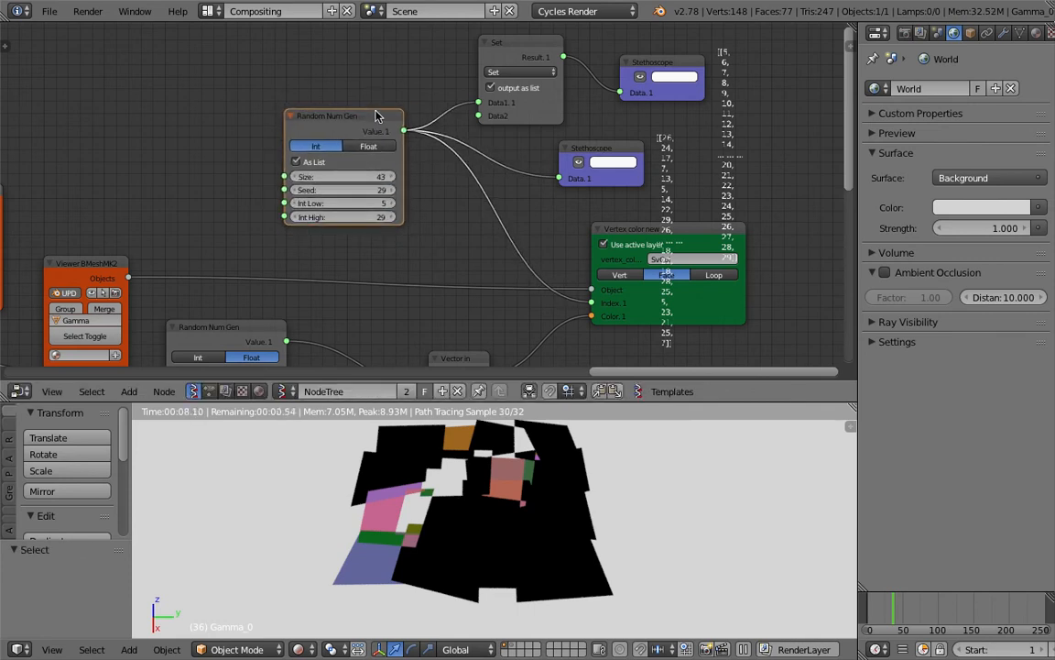
{"action": "key", "text": "x"}
{"action": "left_click", "coordinate": [601, 150]}
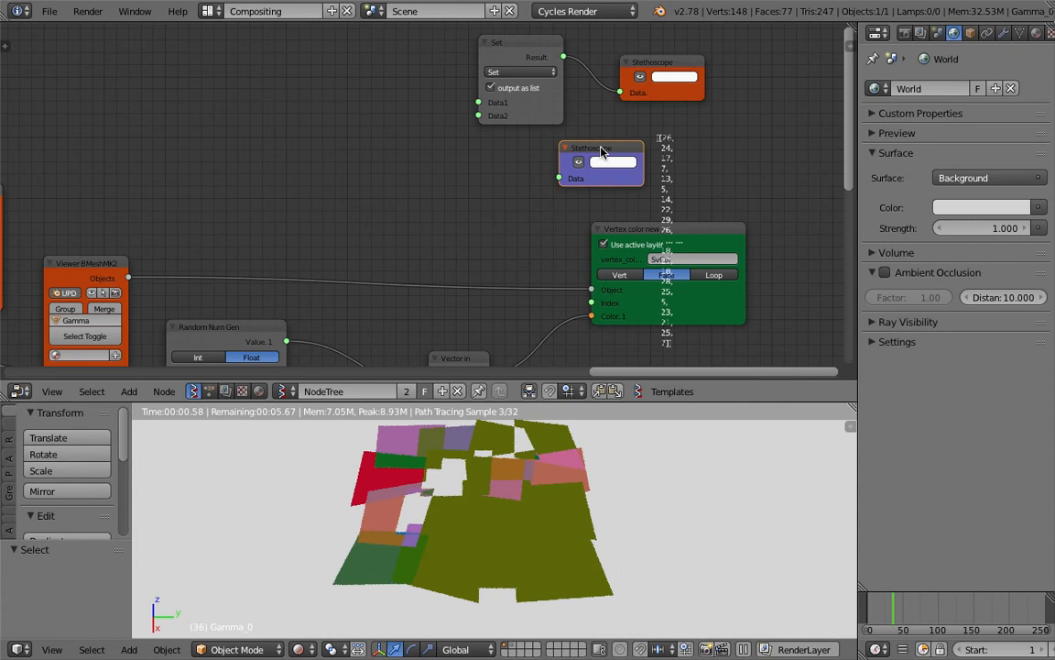
{"action": "key", "text": "x"}
{"action": "left_click", "coordinate": [642, 71]}
{"action": "middle_click_drag", "start_coordinate": [362, 156], "coordinate": [387, 136]}
{"action": "middle_click_drag", "start_coordinate": [622, 327], "coordinate": [608, 245]}
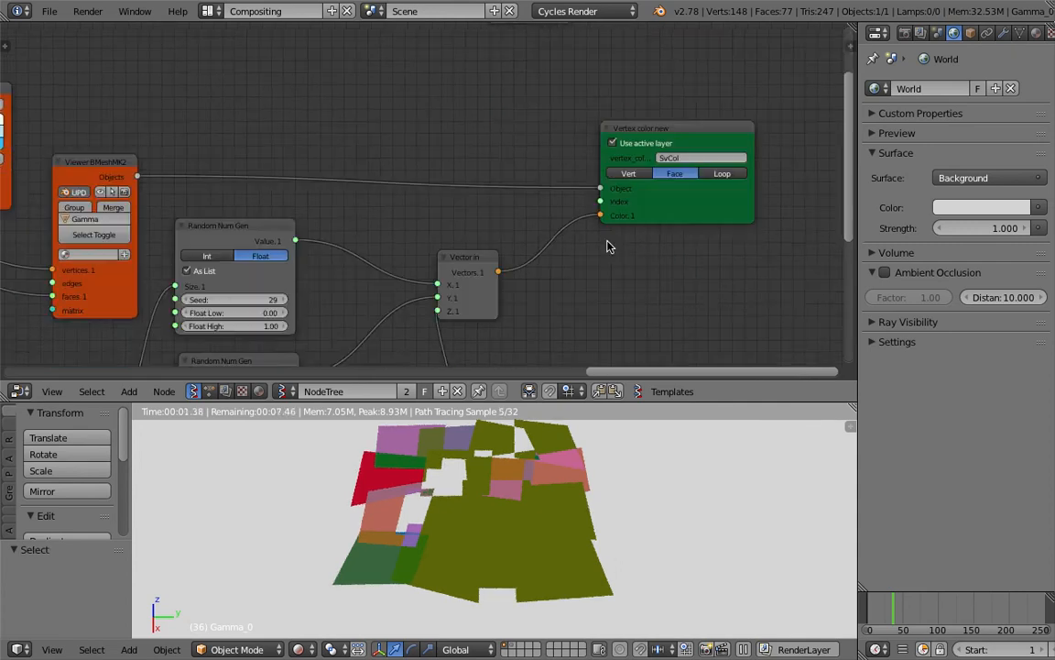
- Add a Range Int node and link its Range output to the Index input of Vertex color new
{"action": "scroll", "coordinate": [608, 246], "scroll_direction": "up", "scroll_amount": 1}
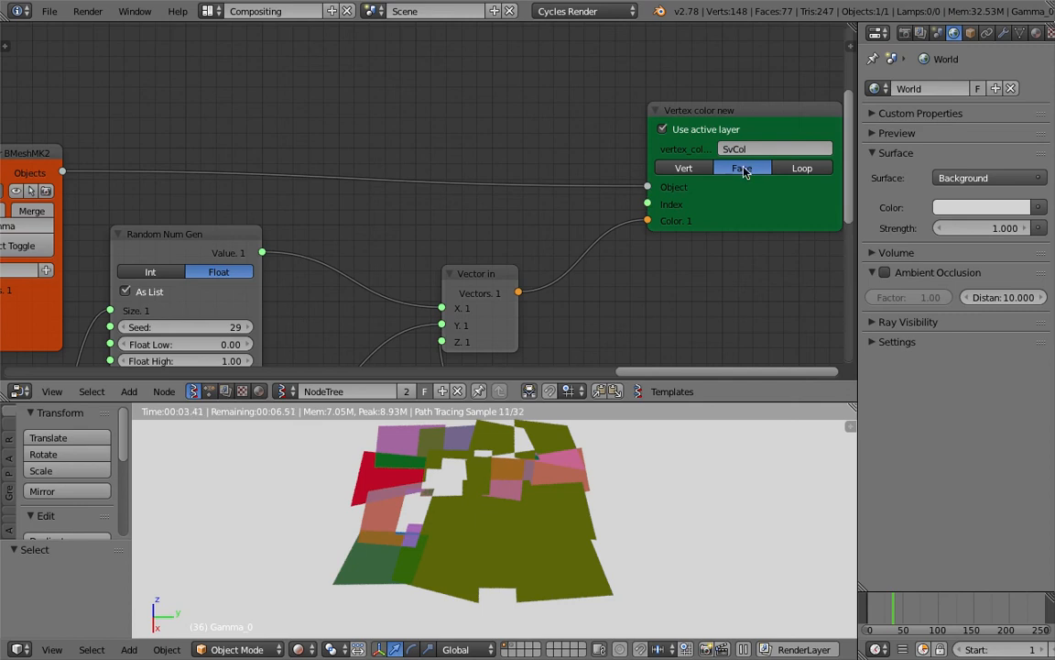
{"action": "middle_click_drag", "start_coordinate": [690, 191], "coordinate": [657, 201]}
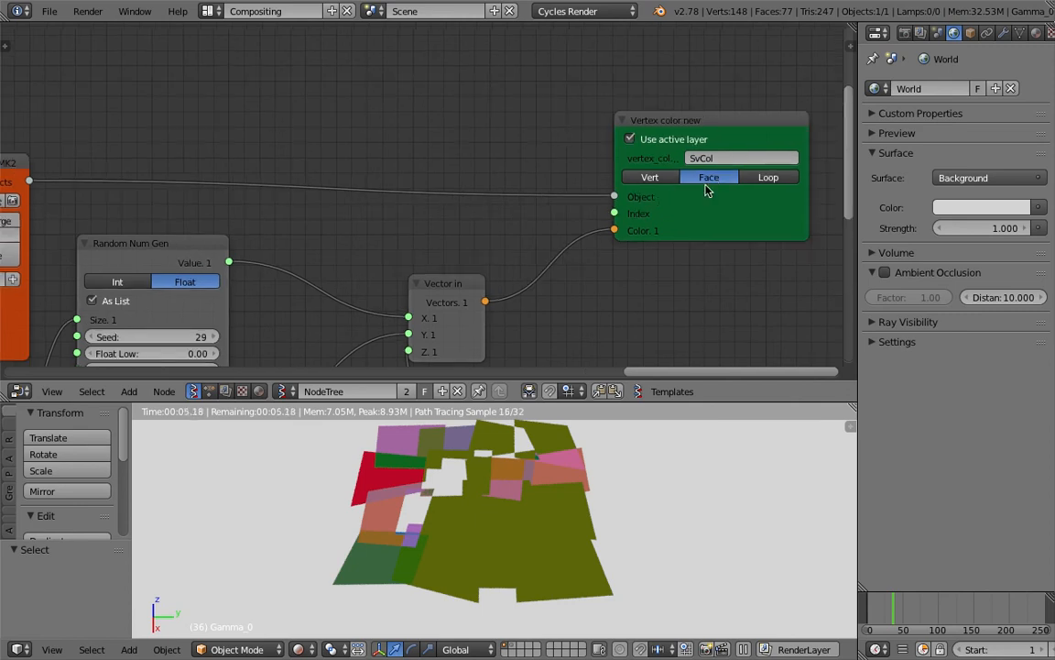
{"action": "scroll", "coordinate": [632, 181], "scroll_direction": "down", "scroll_amount": 1}
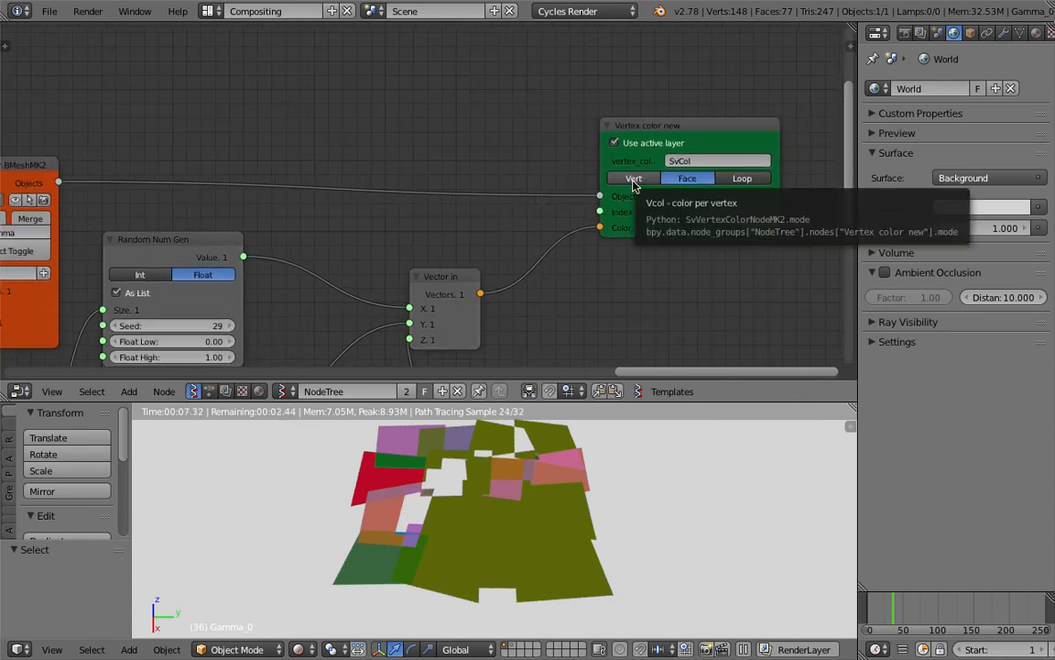
{"action": "key", "text": "space"}
{"action": "type", "text": "ran"}
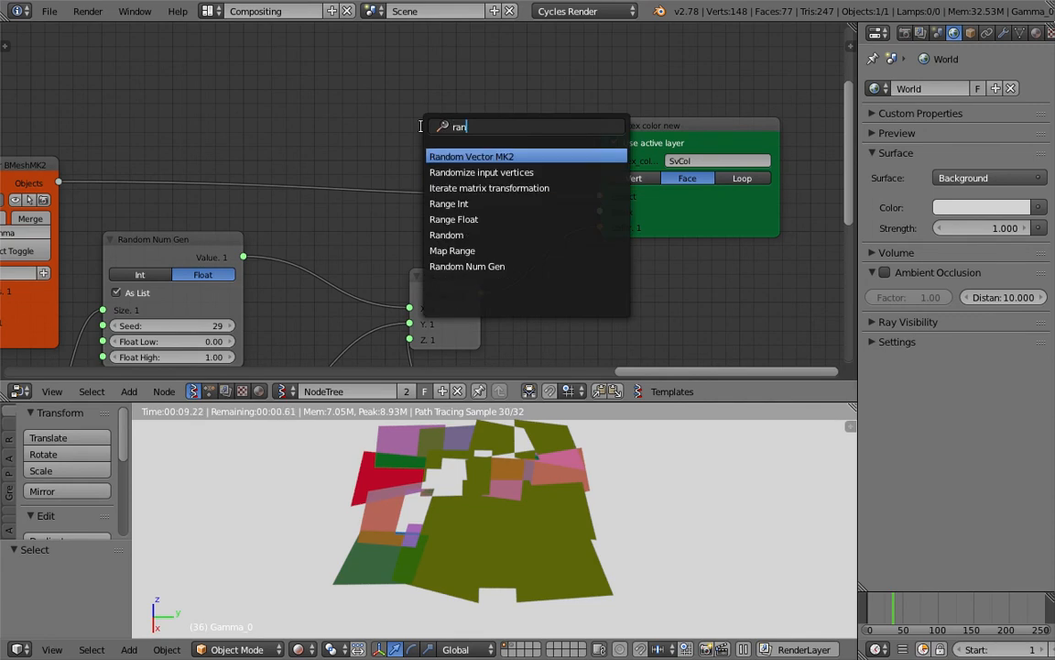
{"action": "type", "text": "ge"}
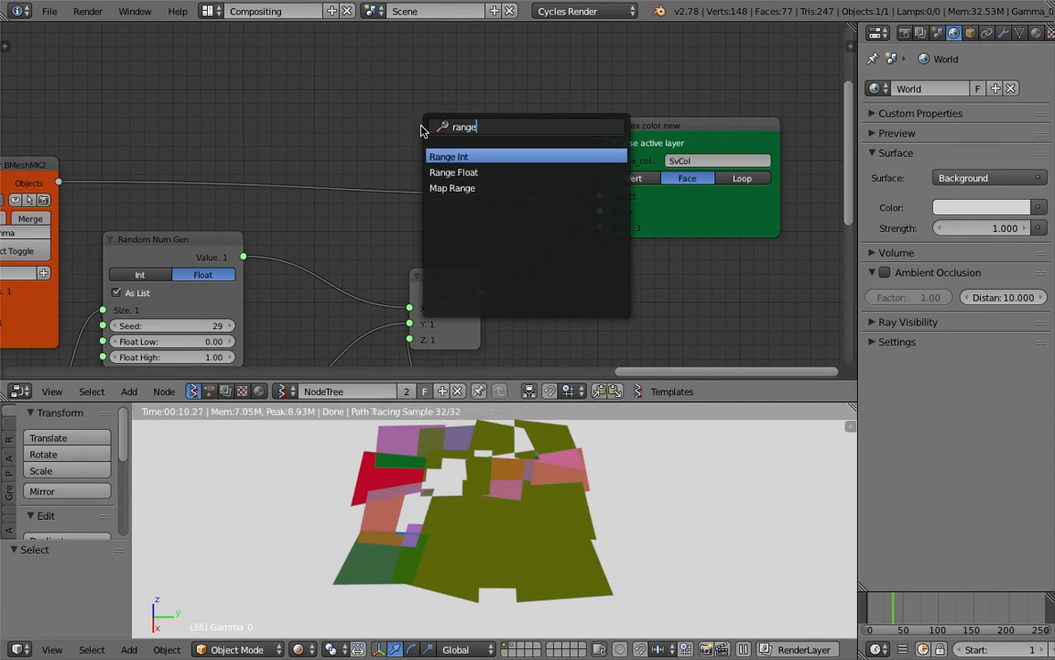
{"action": "key", "text": "Return"}
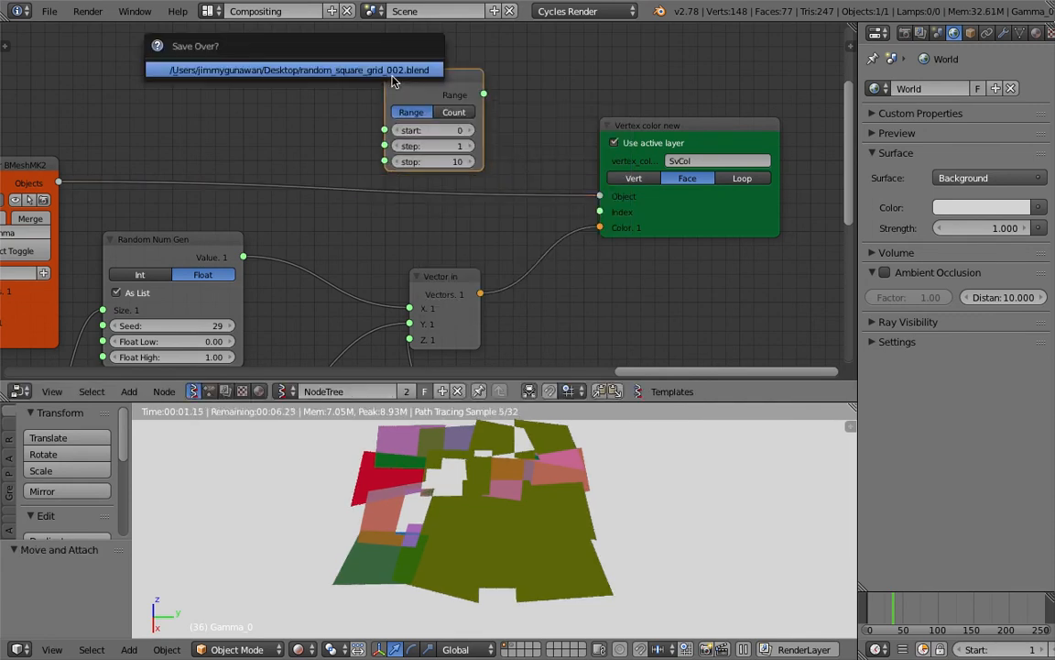
{"action": "left_click", "coordinate": [340, 75]}
{"action": "left_click_drag", "start_coordinate": [388, 86], "coordinate": [600, 212]}
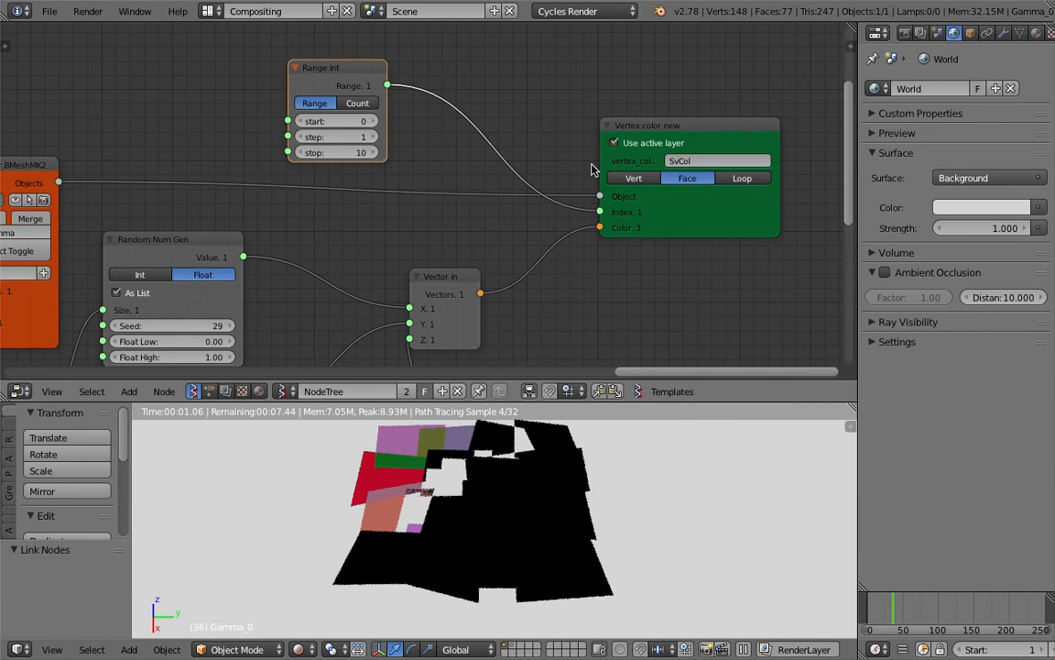
- Reposition the Viewer BMeshMK2 node slightly higher between Fill Holes and the random number nodes
{"action": "scroll", "coordinate": [591, 169], "scroll_direction": "down", "scroll_amount": 1}
{"action": "middle_click_drag", "start_coordinate": [411, 211], "coordinate": [410, 195]}
{"action": "scroll", "coordinate": [410, 195], "scroll_direction": "up", "scroll_amount": 2}
{"action": "middle_click_drag", "start_coordinate": [436, 242], "coordinate": [382, 185]}
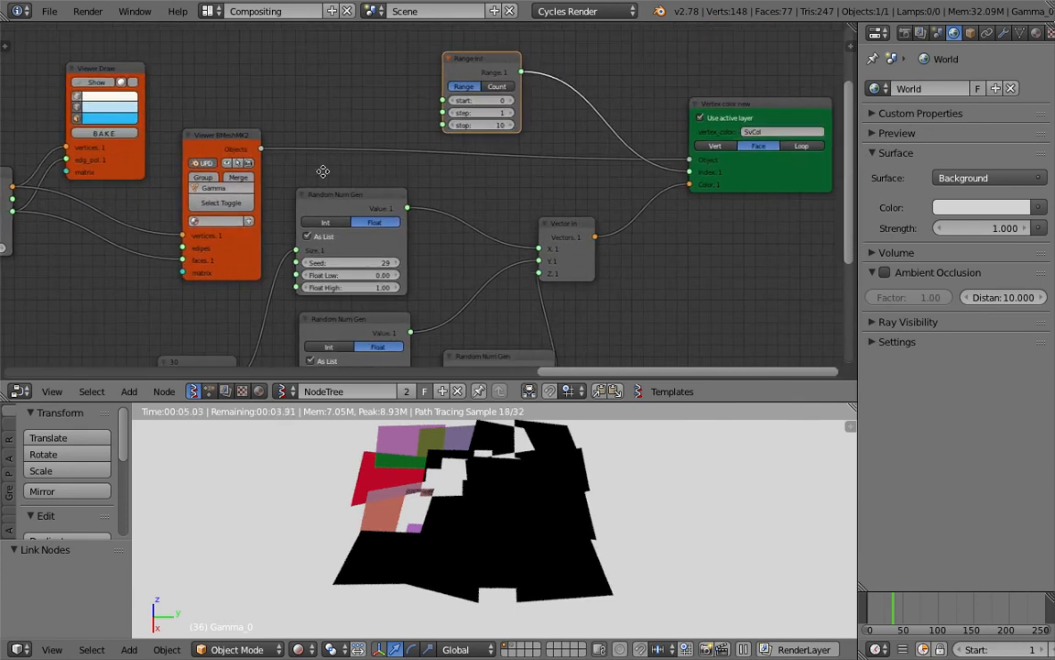
{"action": "middle_click_drag", "start_coordinate": [318, 170], "coordinate": [384, 180]}
{"action": "left_click_drag", "start_coordinate": [311, 151], "coordinate": [318, 124]}
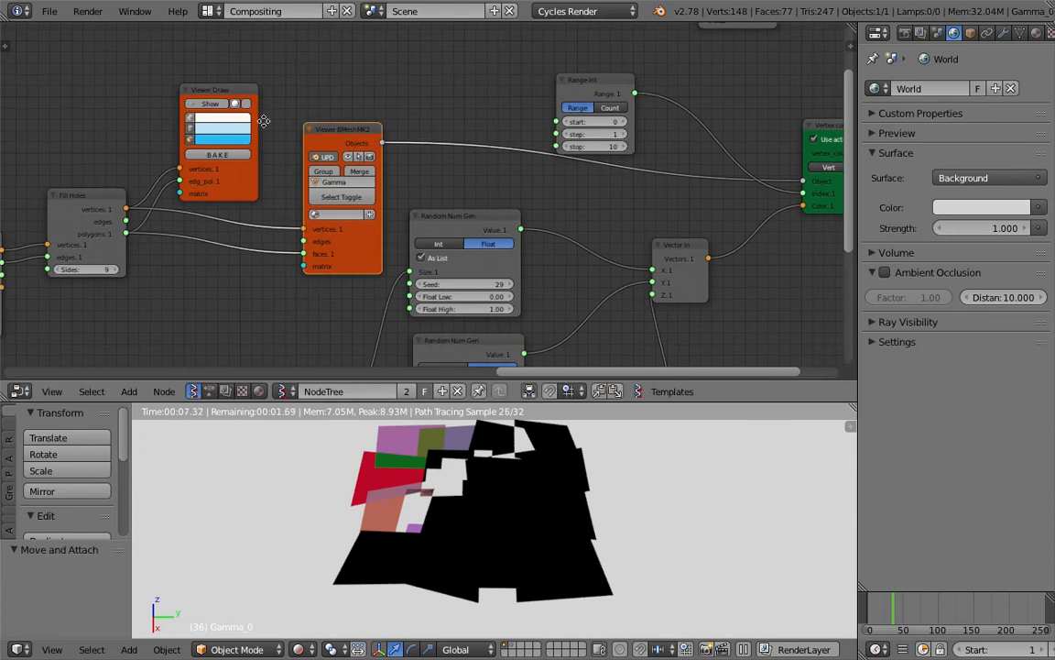
{"action": "middle_click_drag", "start_coordinate": [373, 73], "coordinate": [382, 102]}
- Add a List Length node above Viewer BMeshMK2 and link the Fill Holes polygons output to its Data input
{"action": "key", "text": "shift+a"}
{"action": "left_click", "coordinate": [376, 96]}
{"action": "type", "text": "list l"}
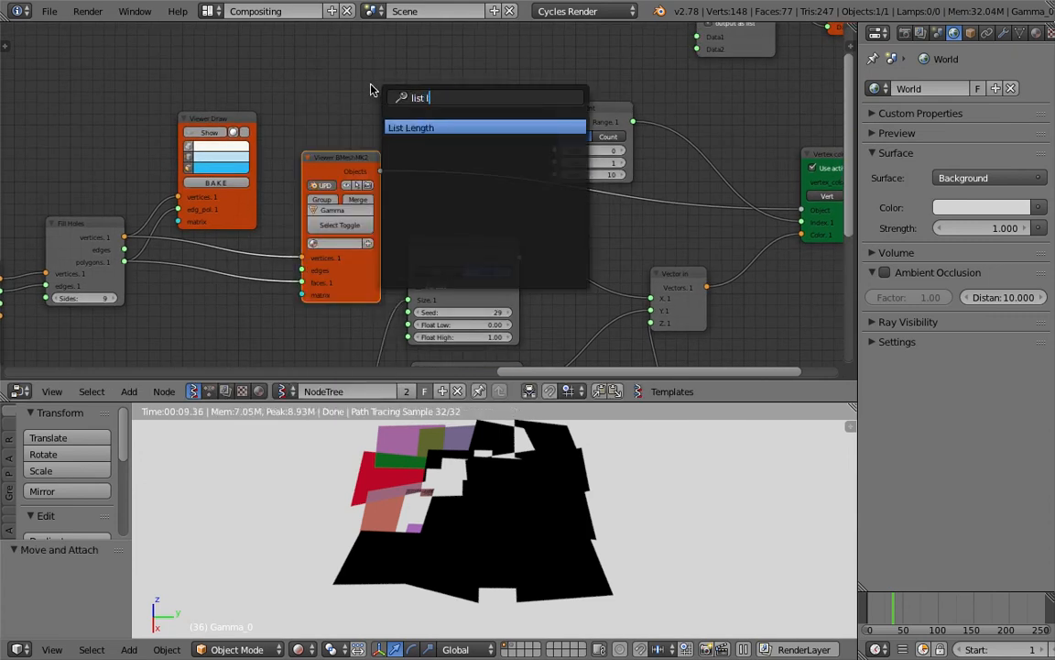
{"action": "key", "text": "Return"}
{"action": "left_click", "coordinate": [371, 87]}
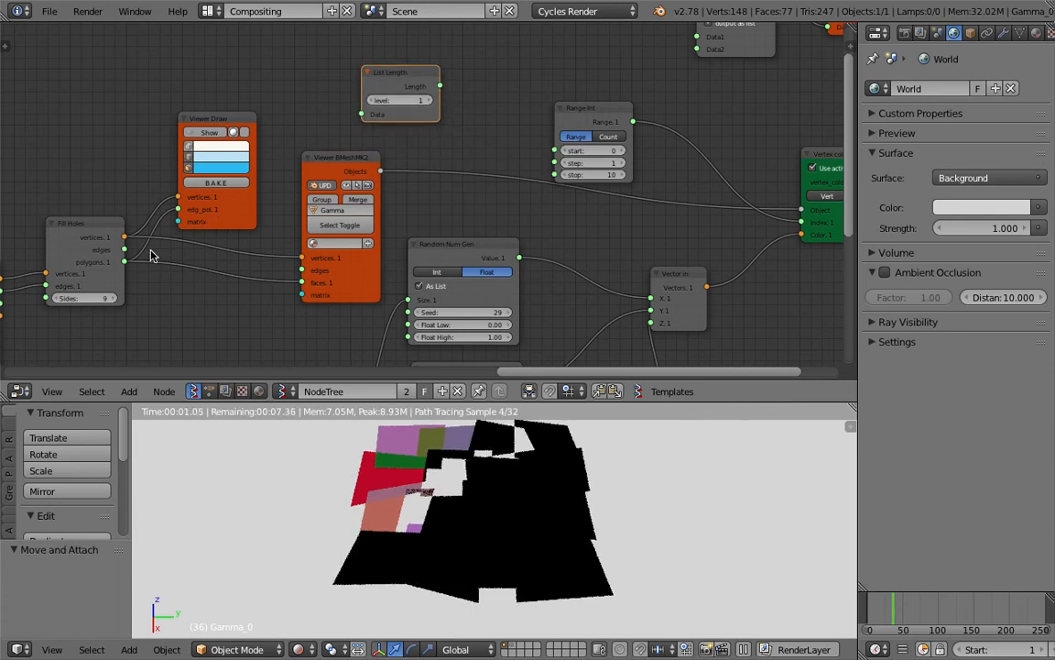
{"action": "left_click_drag", "start_coordinate": [131, 265], "coordinate": [503, 95]}
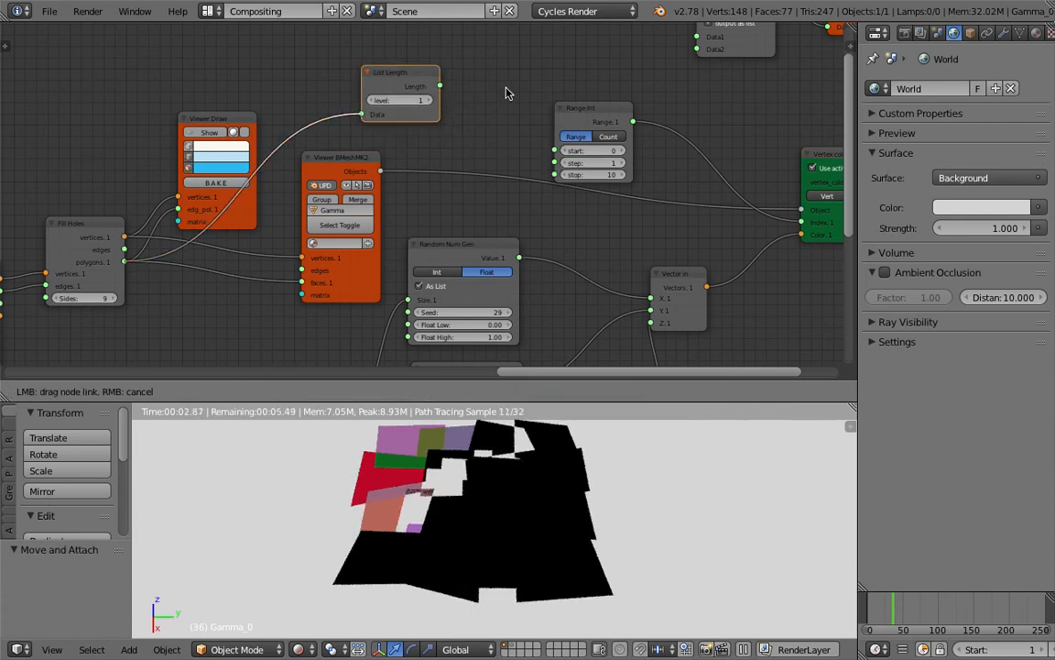
{"action": "left_click_drag", "start_coordinate": [409, 110], "coordinate": [410, 110]}
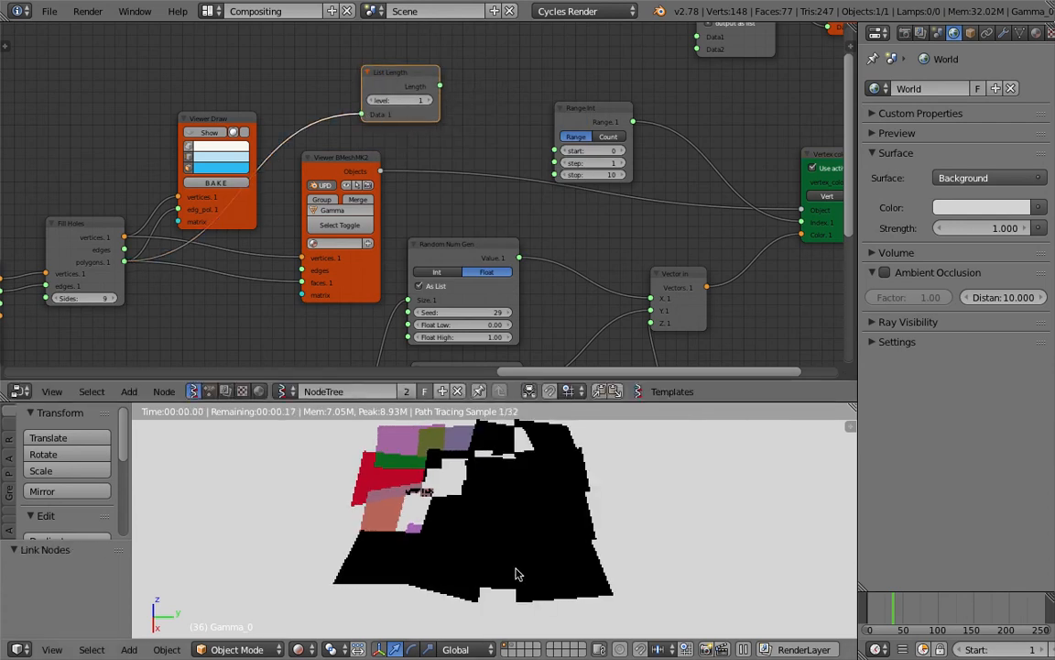
- Add a Stethoscope node and connect the List Length output to it
{"action": "scroll", "coordinate": [462, 148], "scroll_direction": "right", "scroll_amount": 2, "text": "ctrl"}
{"action": "scroll", "coordinate": [462, 149], "scroll_direction": "up", "scroll_amount": 2, "text": "shift"}
{"action": "key", "text": "shift+a"}
{"action": "left_click", "coordinate": [454, 100]}
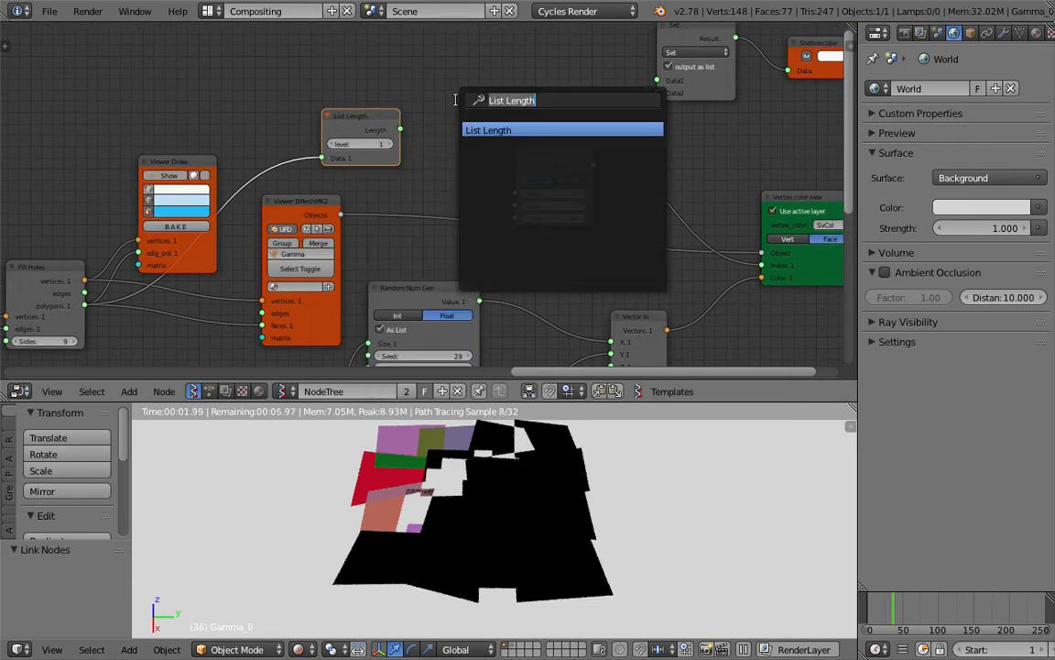
{"action": "type", "text": "ste"}
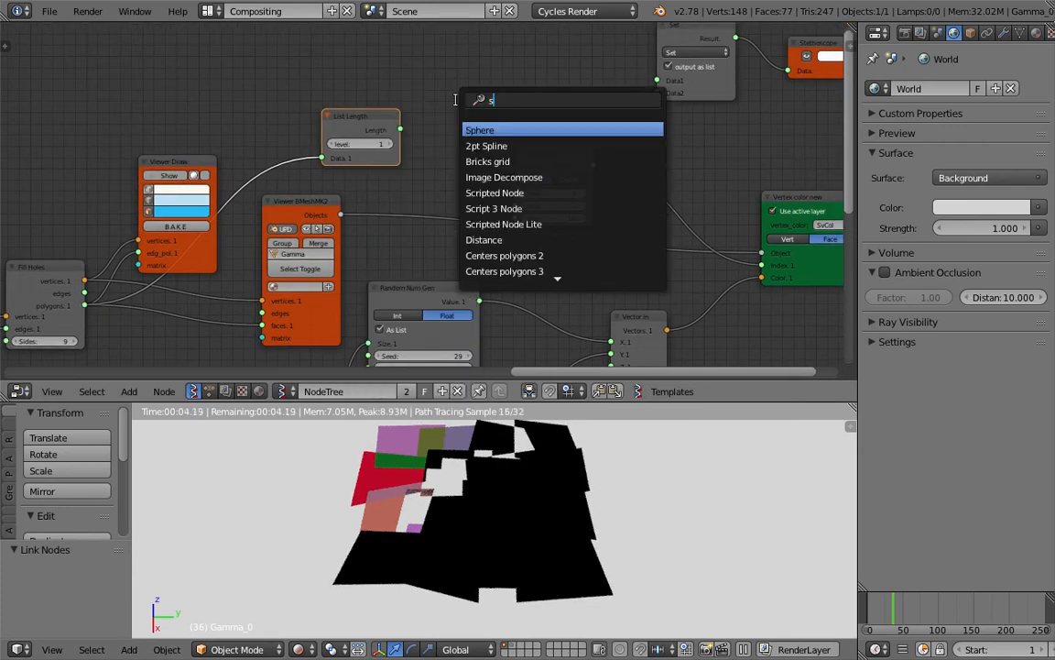
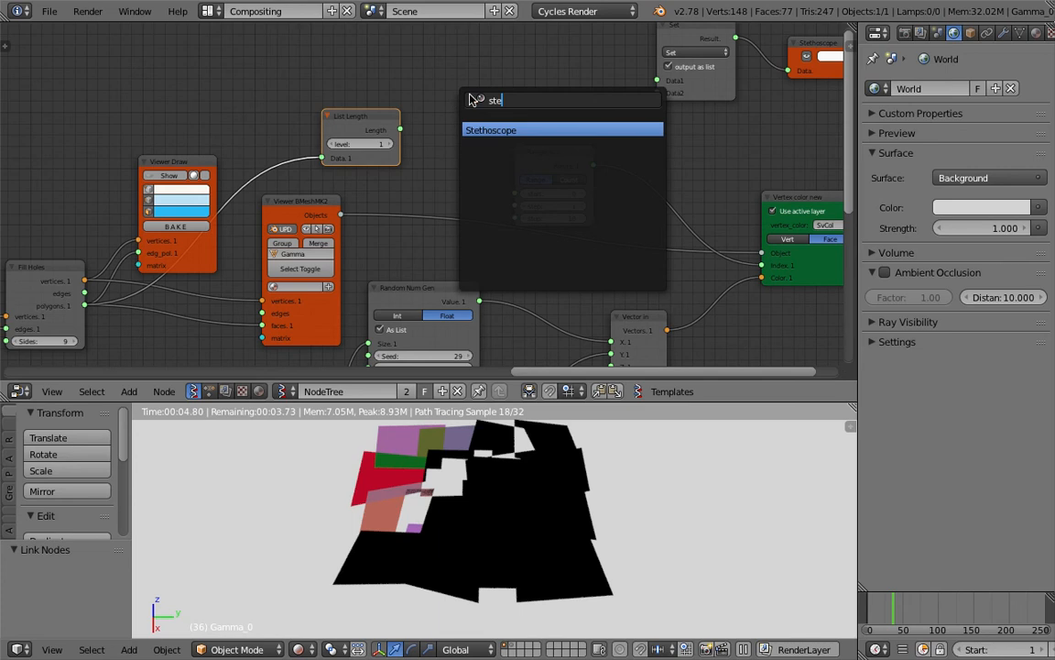
{"action": "key", "text": "Return"}
{"action": "left_click", "coordinate": [477, 91]}
{"action": "left_click_drag", "start_coordinate": [400, 129], "coordinate": [510, 100]}
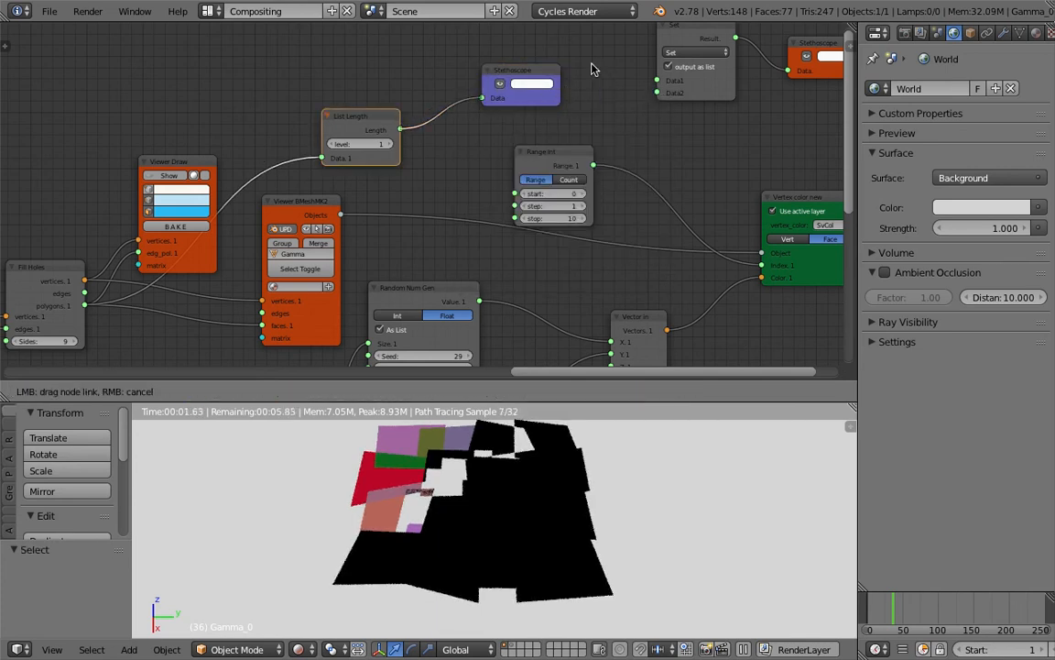
{"action": "left_click_drag", "start_coordinate": [578, 85], "coordinate": [577, 92]}
{"action": "scroll", "coordinate": [550, 92], "scroll_direction": "up", "scroll_amount": 1}
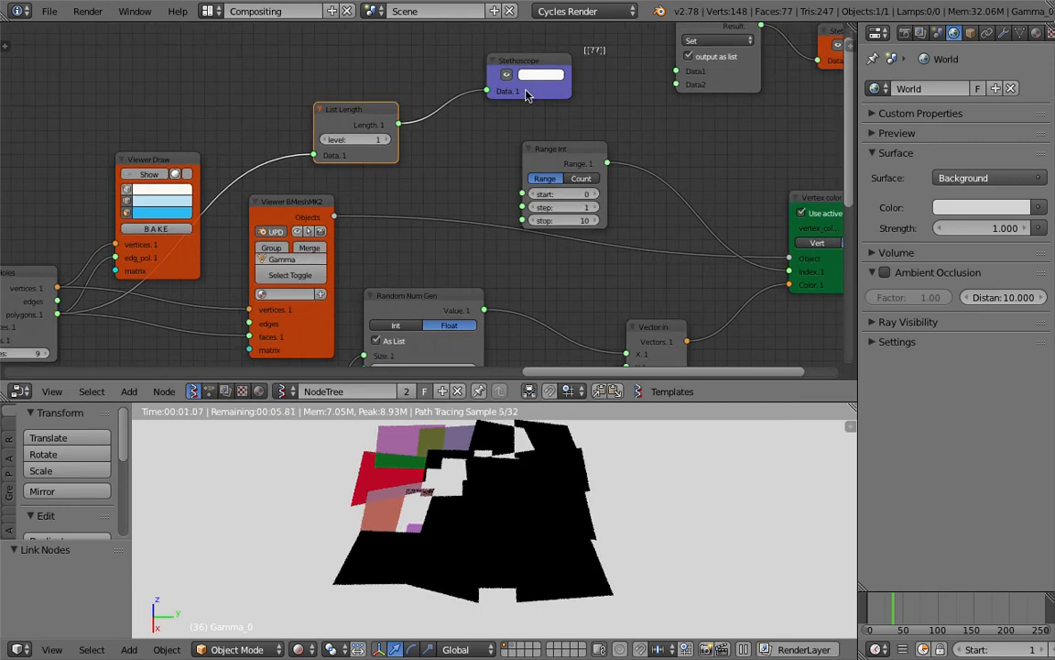
- Link the List Length output to the stop input of Range Int and switch that node to Count mode
{"action": "left_click_drag", "start_coordinate": [401, 125], "coordinate": [520, 220]}
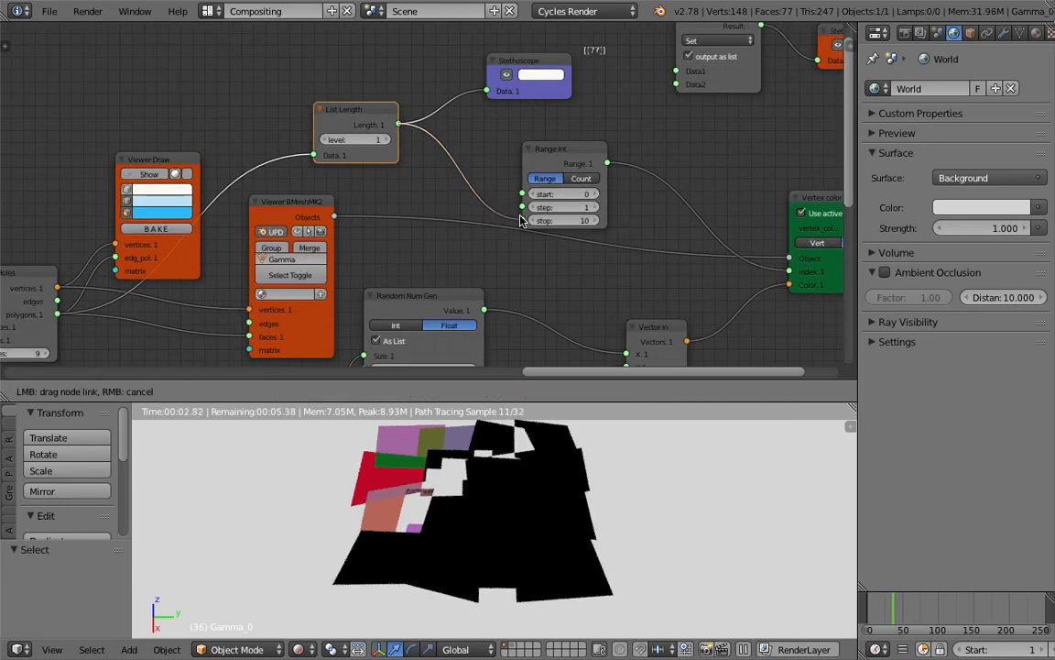
{"action": "left_click_drag", "start_coordinate": [557, 176], "coordinate": [558, 160]}
{"action": "left_click", "coordinate": [572, 171]}
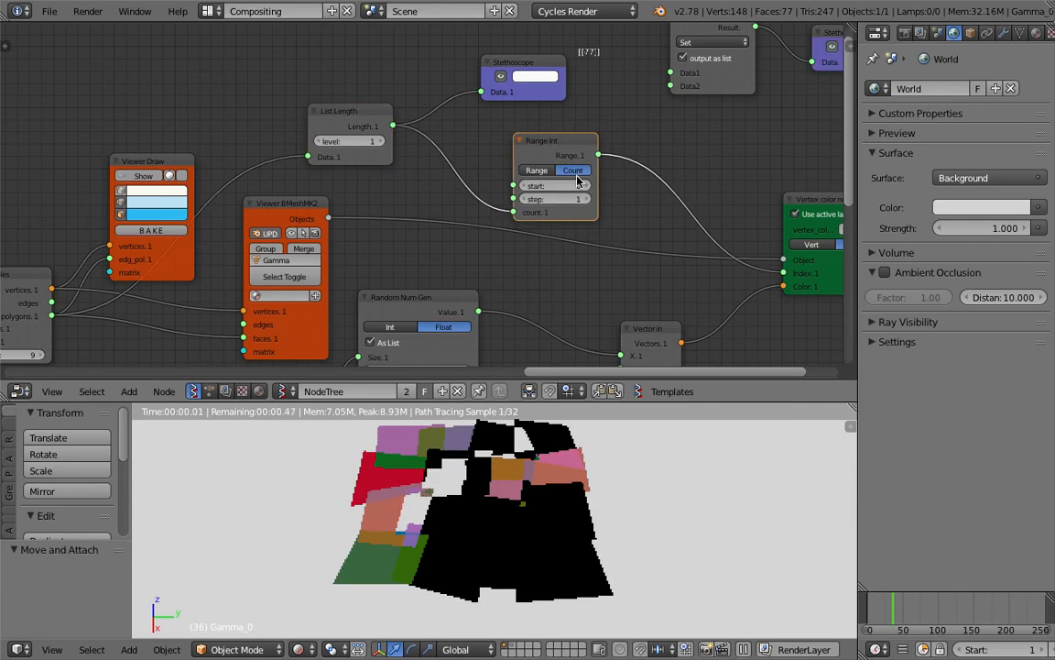
- Try other values for the Range Int step and the List Length level
{"action": "left_click", "coordinate": [584, 199]}
{"action": "left_click", "coordinate": [522, 200]}
{"action": "left_click", "coordinate": [320, 142]}
{"action": "left_click", "coordinate": [320, 141]}
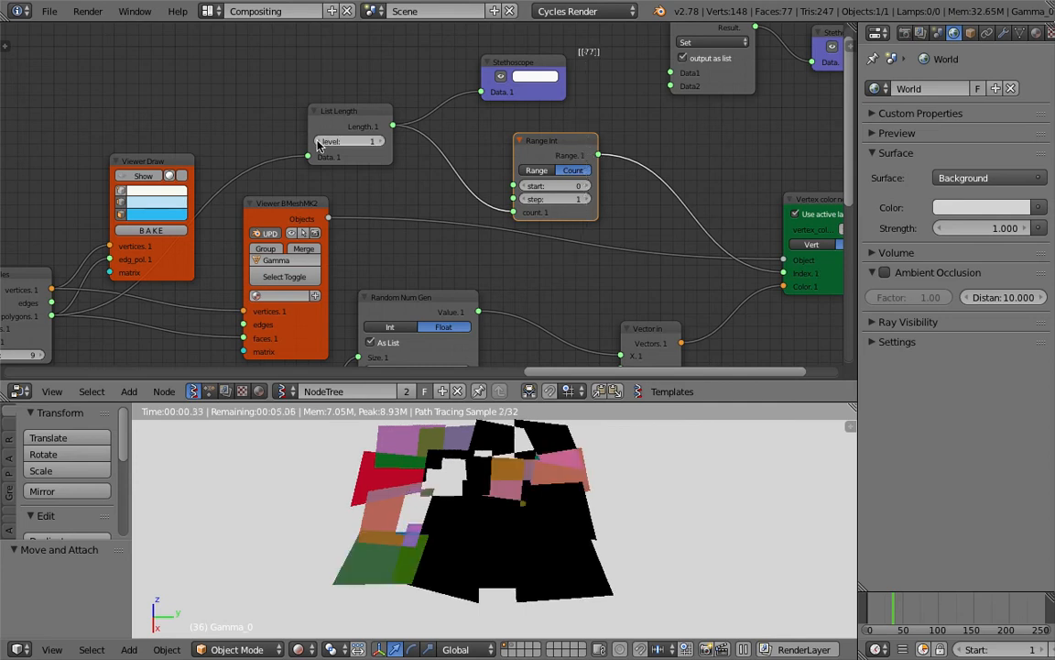
- Check the Gamma mesh in solid shading and return the viewport to rendered shading
{"action": "key", "text": "shift+z"}
{"action": "key", "text": "z"}
{"action": "key", "text": "z"}
{"action": "key", "text": "z"}
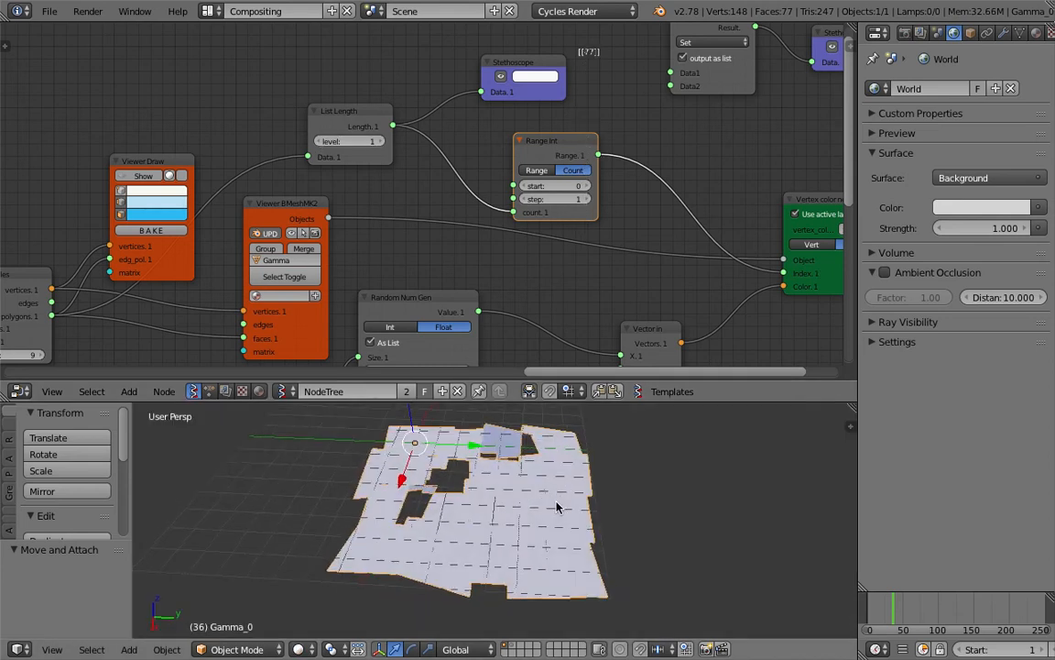
{"action": "left_click", "coordinate": [331, 648]}
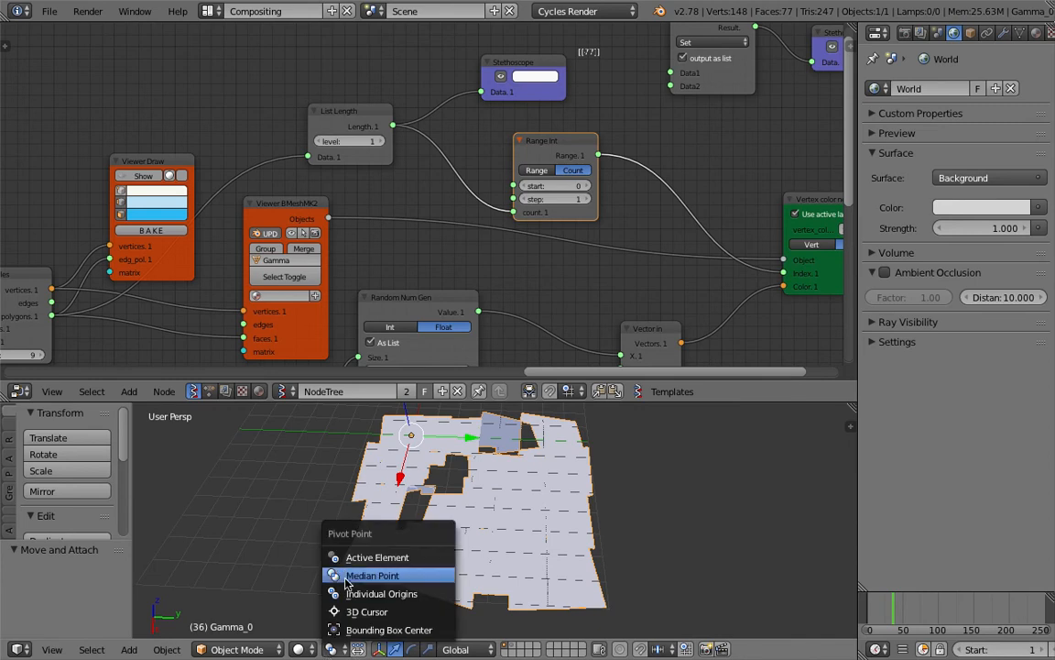
{"action": "left_click", "coordinate": [297, 648]}
{"action": "left_click", "coordinate": [307, 488]}
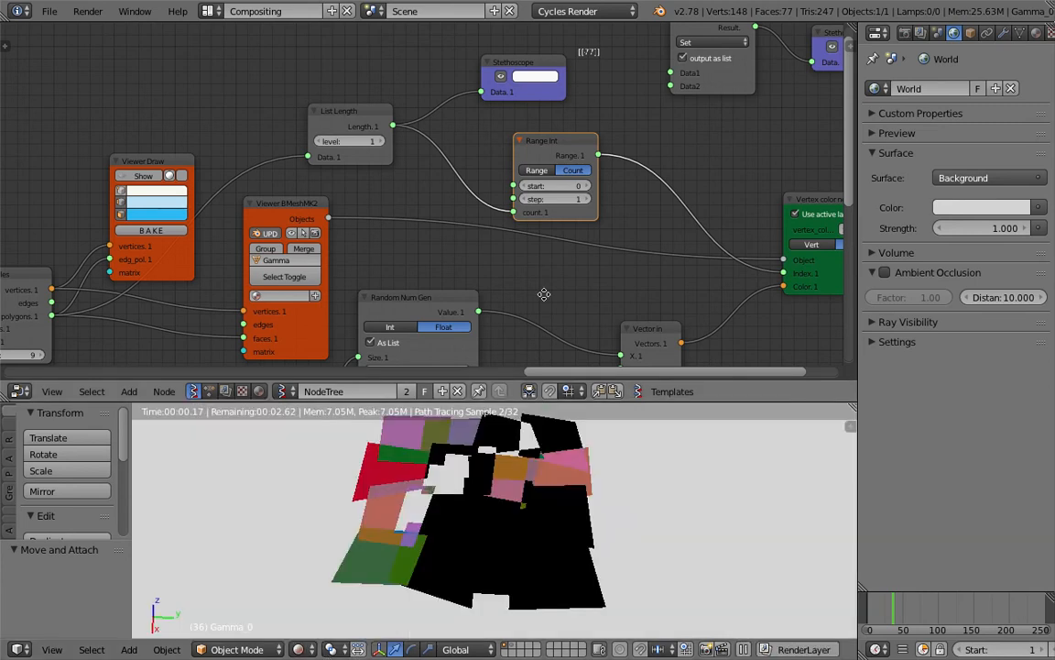
- Set the seeds of the three float Random Num Gen nodes feeding Vector in to 44, 77 and 111
{"action": "middle_click_drag", "start_coordinate": [544, 294], "coordinate": [486, 206]}
{"action": "scroll", "coordinate": [556, 277], "scroll_direction": "down", "scroll_amount": 4}
{"action": "middle_click_drag", "start_coordinate": [522, 289], "coordinate": [505, 203]}
{"action": "scroll", "coordinate": [415, 240], "scroll_direction": "up", "scroll_amount": 2}
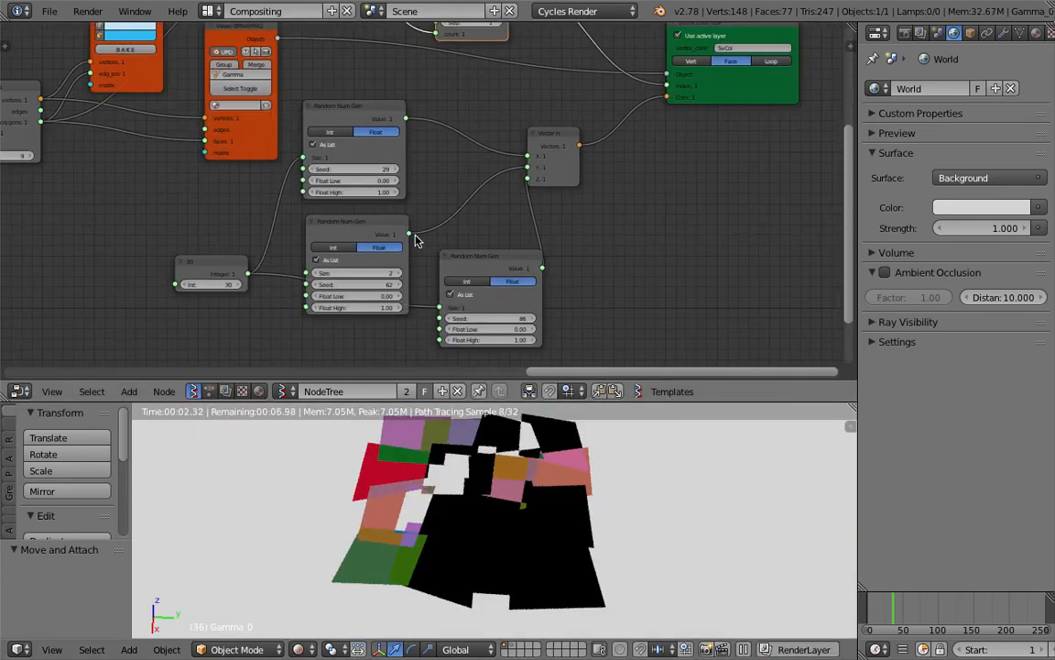
{"action": "left_click_drag", "start_coordinate": [391, 285], "coordinate": [406, 285]}
{"action": "left_click_drag", "start_coordinate": [493, 320], "coordinate": [516, 320]}
{"action": "left_click_drag", "start_coordinate": [366, 171], "coordinate": [380, 172]}
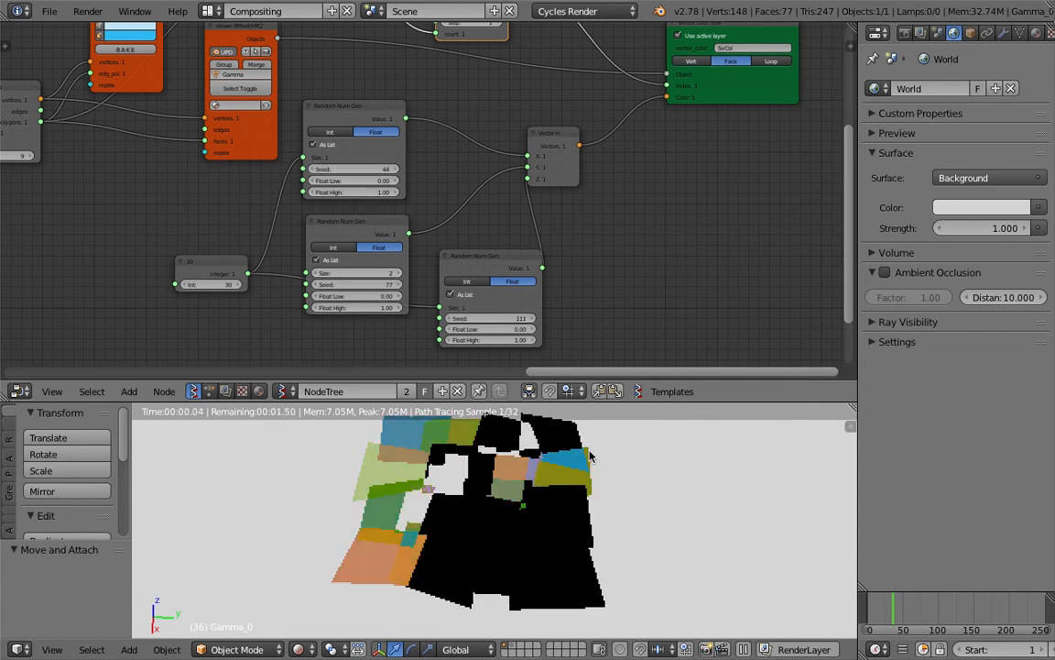
- Switch the Range Int node to Range mode and try a step of 2 before restoring it to 1
{"action": "middle_click_drag", "start_coordinate": [489, 190], "coordinate": [453, 279]}
{"action": "scroll", "coordinate": [453, 279], "scroll_direction": "up", "scroll_amount": 1}
{"action": "middle_click_drag", "start_coordinate": [449, 112], "coordinate": [460, 201]}
{"action": "left_click", "coordinate": [435, 163]}
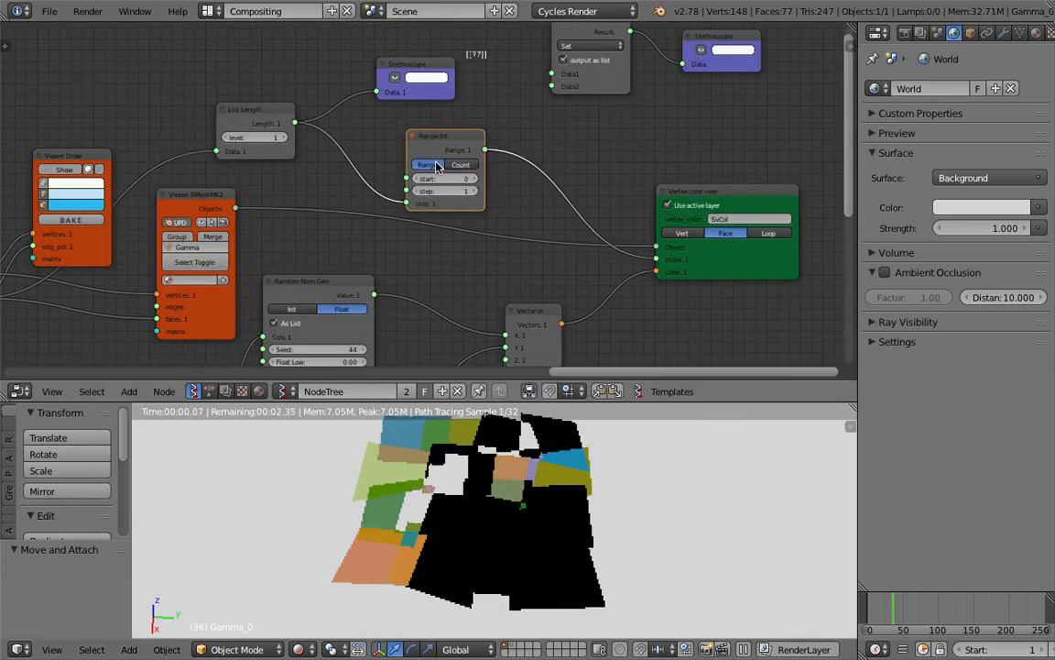
{"action": "left_click", "coordinate": [466, 203]}
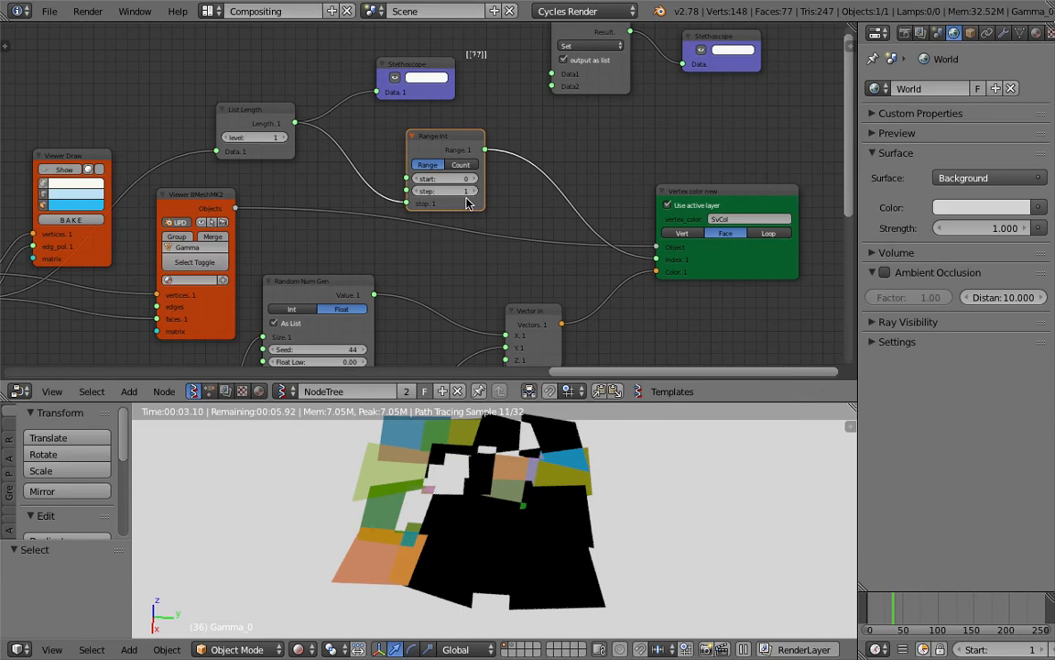
{"action": "left_click_drag", "start_coordinate": [423, 152], "coordinate": [430, 146]}
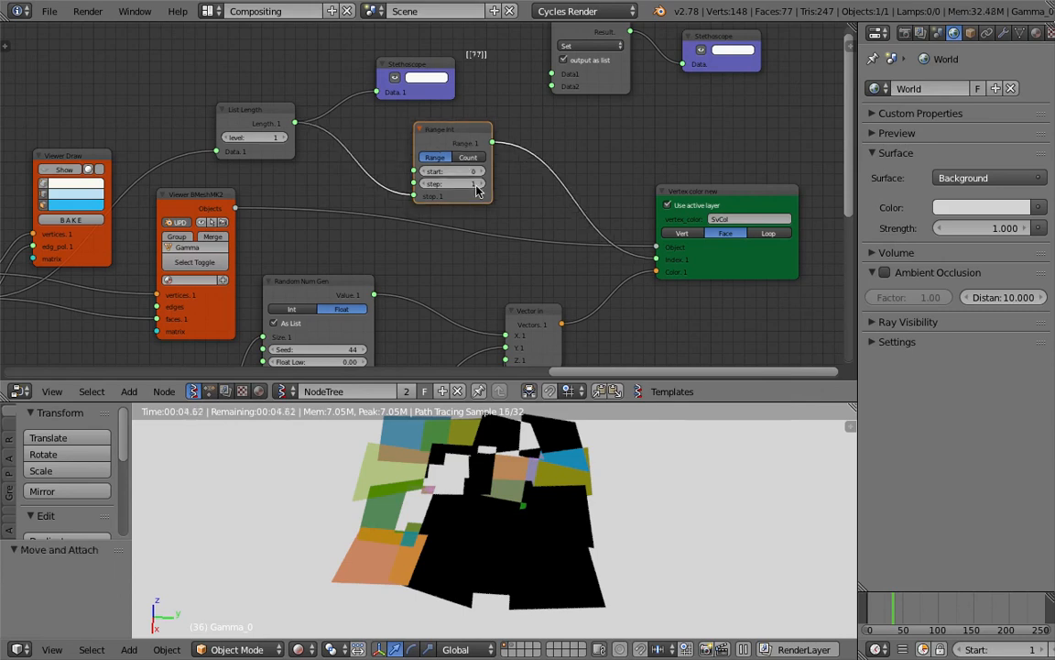
{"action": "left_click", "coordinate": [476, 184]}
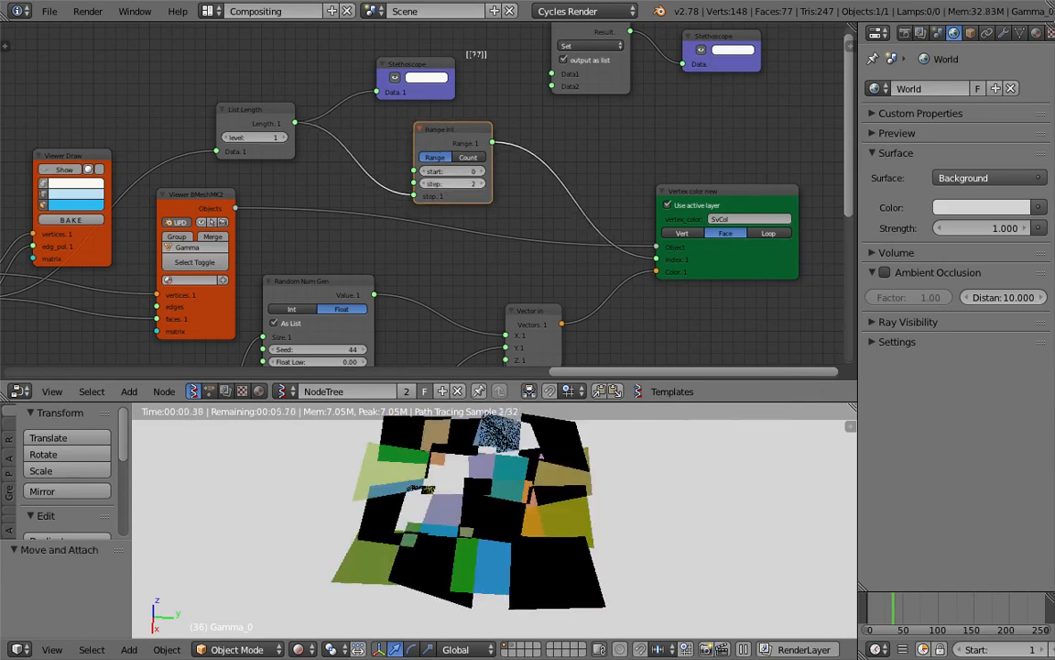
{"action": "left_click", "coordinate": [425, 184]}
- Try the Loop and Vert modes on the Vertex color new node and return it to Face
{"action": "left_click", "coordinate": [750, 187]}
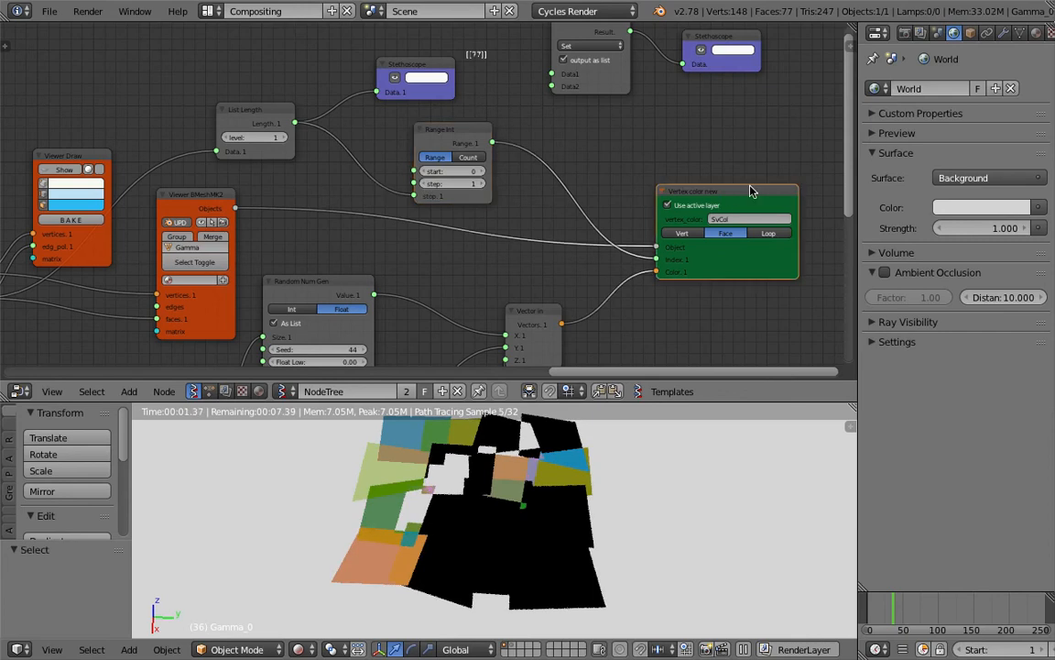
{"action": "left_click", "coordinate": [761, 234]}
{"action": "left_click", "coordinate": [735, 236]}
{"action": "left_click", "coordinate": [684, 236]}
{"action": "left_click", "coordinate": [722, 236]}
{"action": "left_click", "coordinate": [685, 236]}
{"action": "left_click", "coordinate": [722, 236]}
- Shift the Vertex color new node slightly away from its inputs and save over random_square_grid_002.blend
{"action": "key", "text": "ctrl+s"}
{"action": "left_click", "coordinate": [722, 235]}
{"action": "left_click_drag", "start_coordinate": [678, 193], "coordinate": [698, 184]}
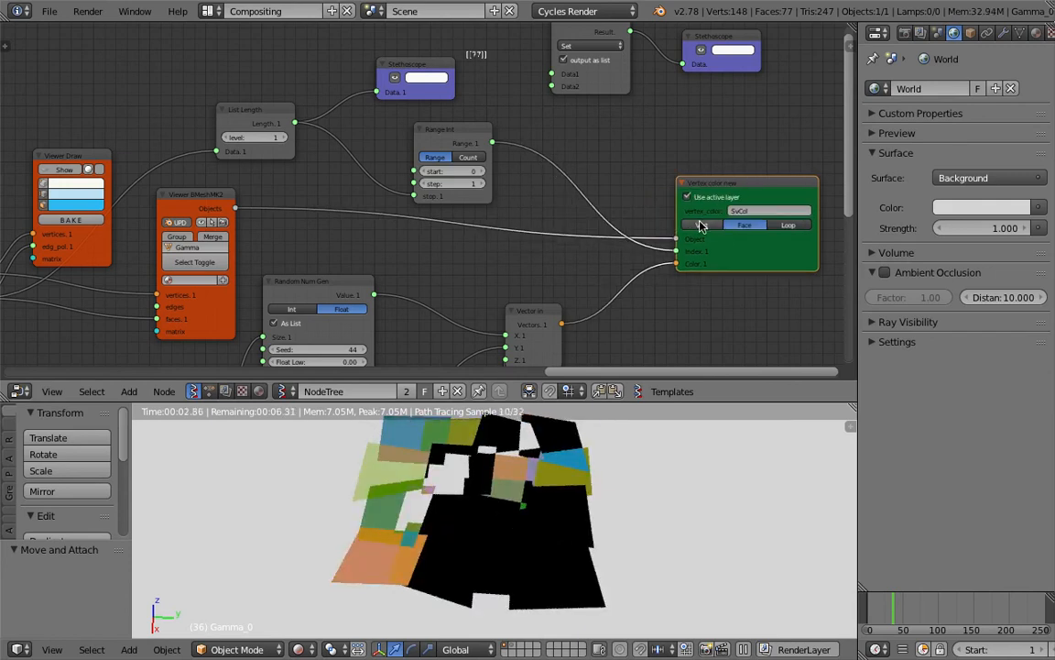
{"action": "middle_click_drag", "start_coordinate": [655, 234], "coordinate": [560, 223]}
{"action": "left_click_drag", "start_coordinate": [723, 236], "coordinate": [768, 237]}
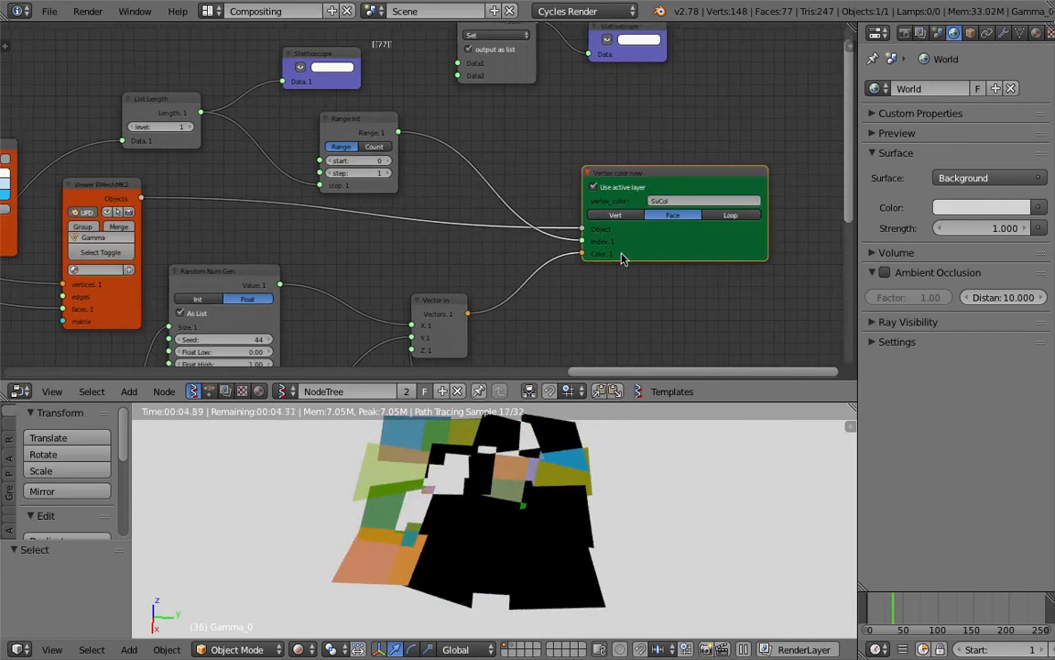
{"action": "key", "text": "ctrl+s"}
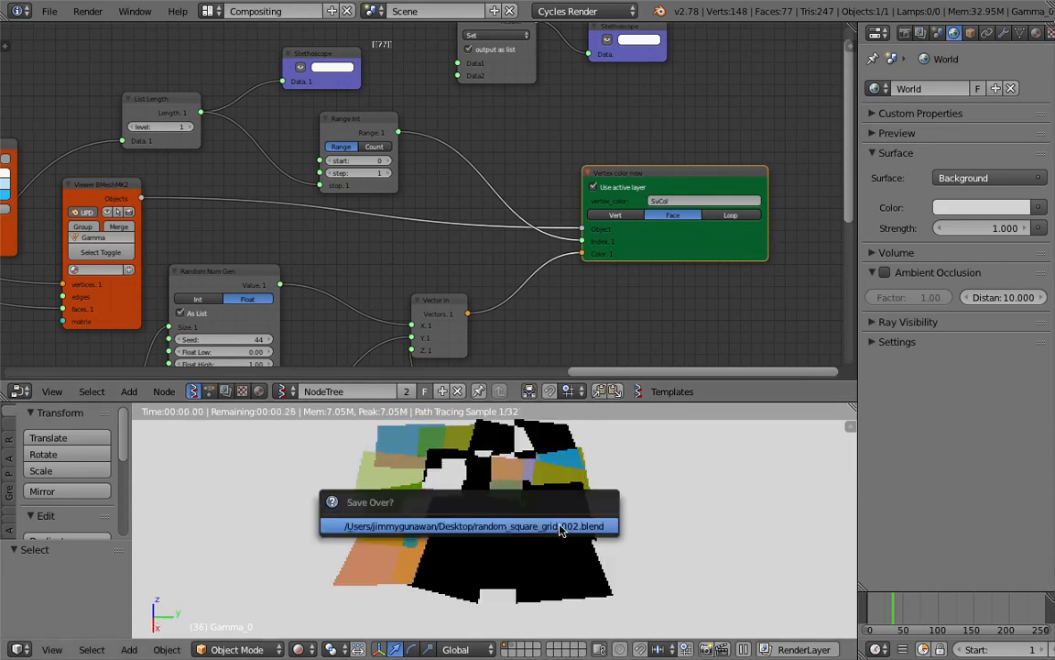
- Raise the seed of the integer Random Num Gen node feeding Random Vector MK2 step by step to 161
{"action": "scroll", "coordinate": [359, 192], "scroll_direction": "down", "scroll_amount": 3}
{"action": "middle_click_drag", "start_coordinate": [334, 163], "coordinate": [558, 162]}
{"action": "mouse_move", "coordinate": [175, 161]}
{"action": "middle_mouse_down"}
{"action": "mouse_move", "coordinate": [454, 177]}
{"action": "mouse_move", "coordinate": [327, 125]}
{"action": "mouse_move", "coordinate": [443, 49]}
{"action": "middle_mouse_up"}
{"action": "middle_click_drag", "start_coordinate": [344, 186], "coordinate": [476, 127]}
{"action": "middle_click_drag", "start_coordinate": [277, 109], "coordinate": [622, 181]}
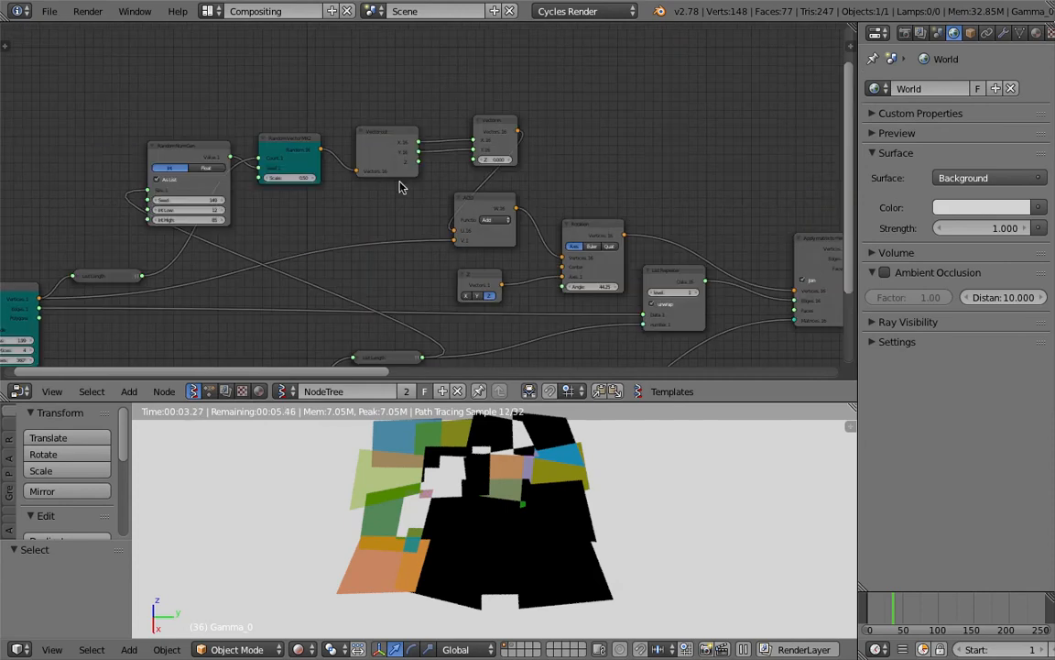
{"action": "middle_click_drag", "start_coordinate": [399, 181], "coordinate": [490, 183]}
{"action": "scroll", "coordinate": [335, 186], "scroll_direction": "up", "scroll_amount": 3}
{"action": "left_click", "coordinate": [306, 206]}
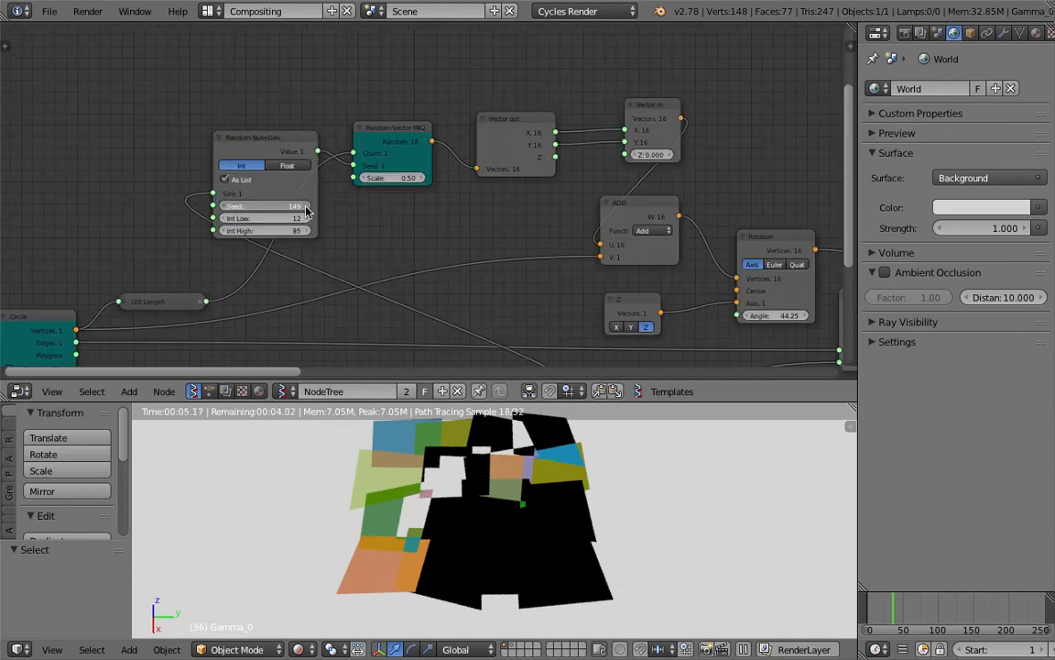
{"action": "left_click", "coordinate": [306, 206]}
{"action": "left_click", "coordinate": [306, 206]}
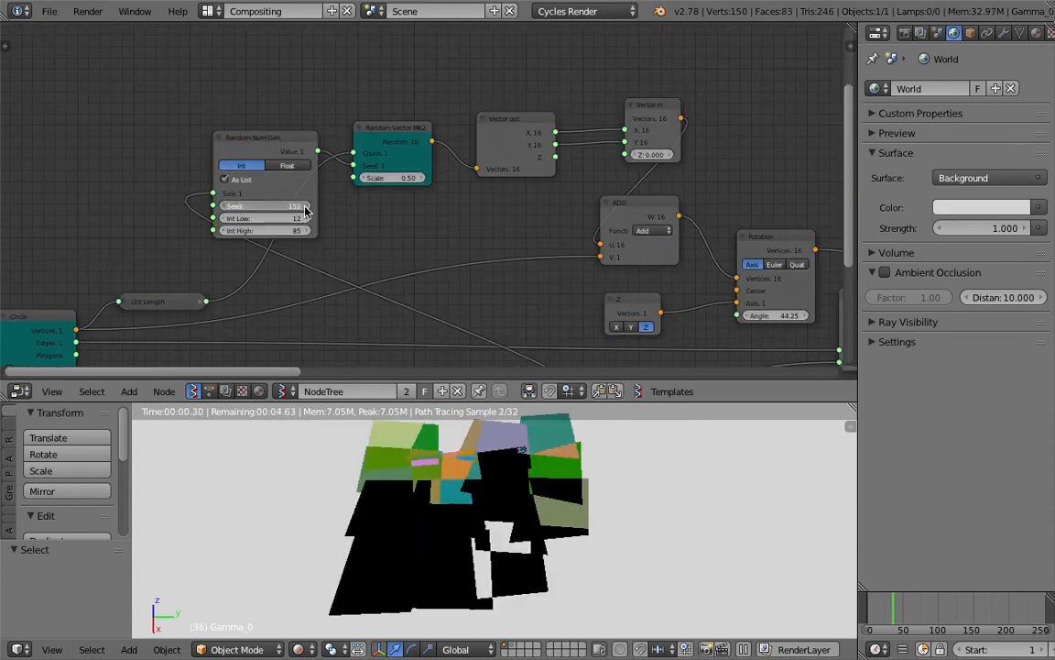
{"action": "left_click", "coordinate": [306, 206]}
{"action": "left_click", "coordinate": [306, 206]}
{"action": "left_click", "coordinate": [306, 206]}
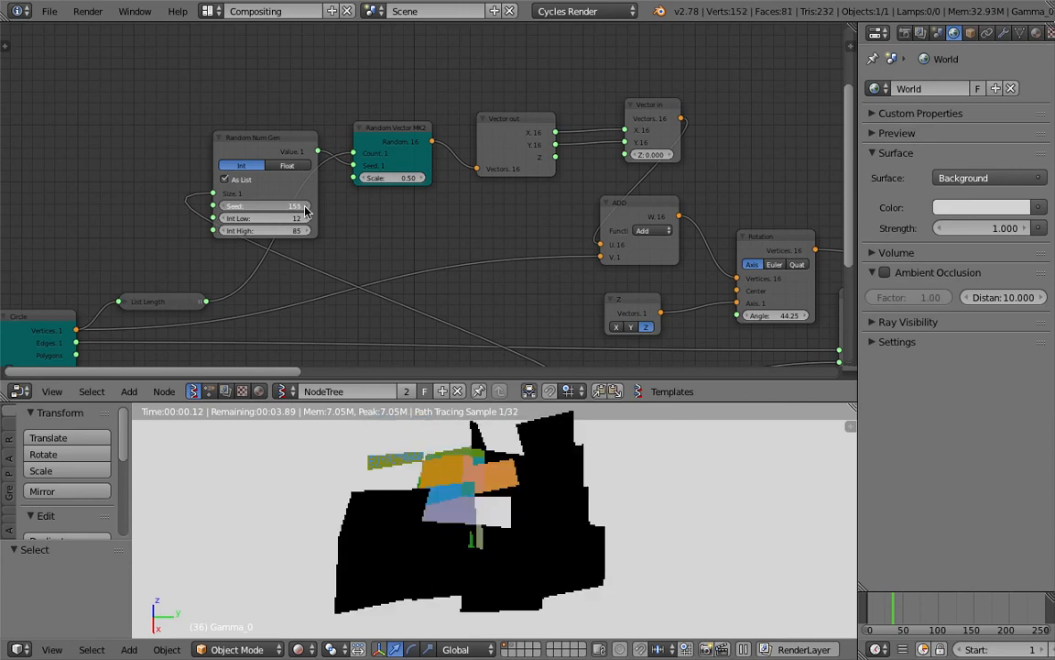
{"action": "left_click", "coordinate": [306, 207]}
{"action": "left_click", "coordinate": [306, 206]}
{"action": "left_click", "coordinate": [306, 206]}
{"action": "left_click", "coordinate": [306, 206]}
{"action": "left_click", "coordinate": [306, 206]}
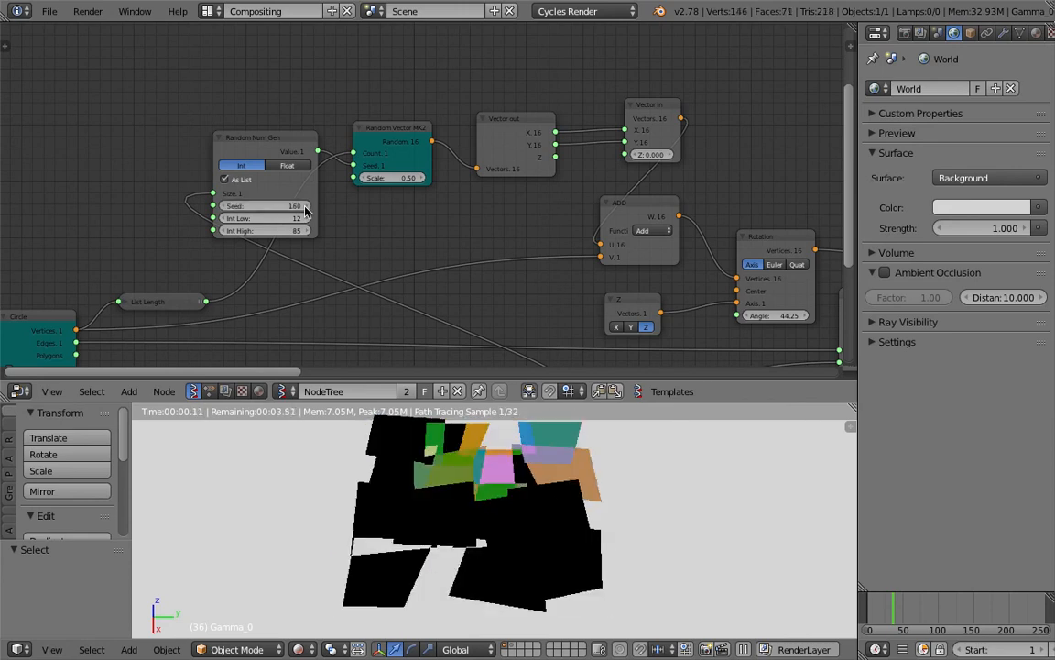
- Set the Random Vector MK2 scale to 0.30 and raise the connected Random Num Gen seed to 170
{"action": "left_click", "coordinate": [401, 178]}
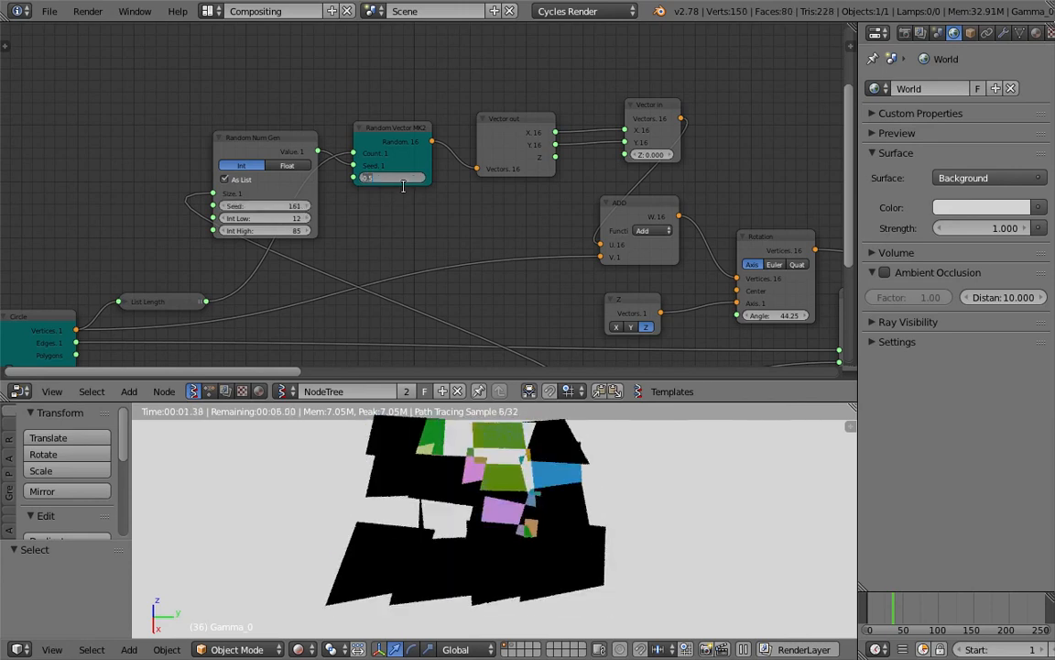
{"action": "type", "text": "1"}
{"action": "key", "text": "Return"}
{"action": "left_click", "coordinate": [402, 178]}
{"action": "key", "text": "BackSpace"}
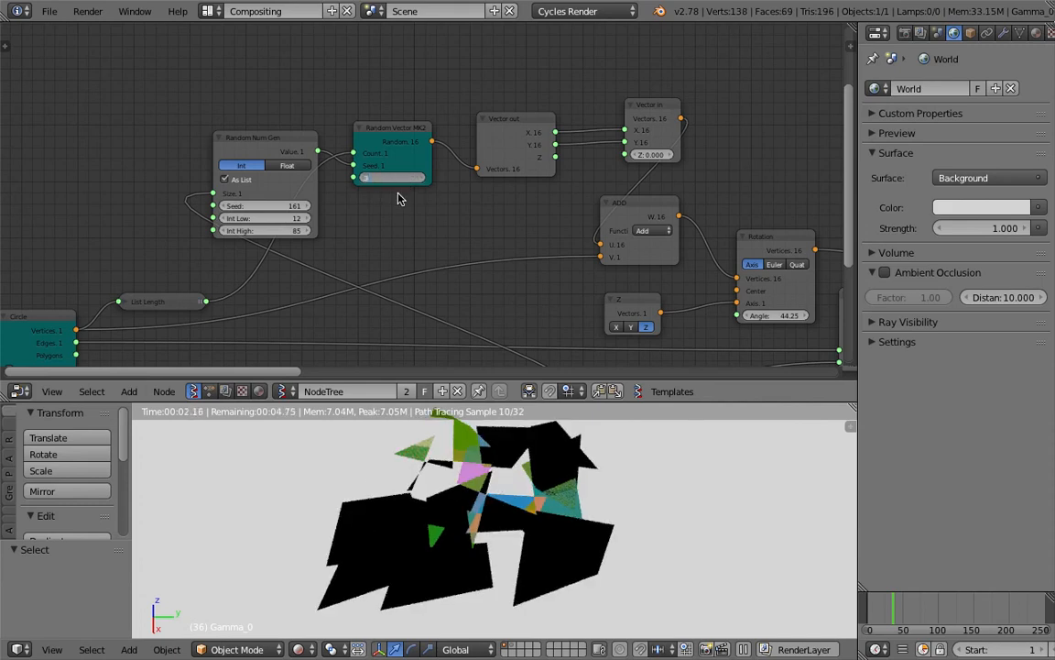
{"action": "type", "text": "0.3"}
{"action": "key", "text": "Return"}
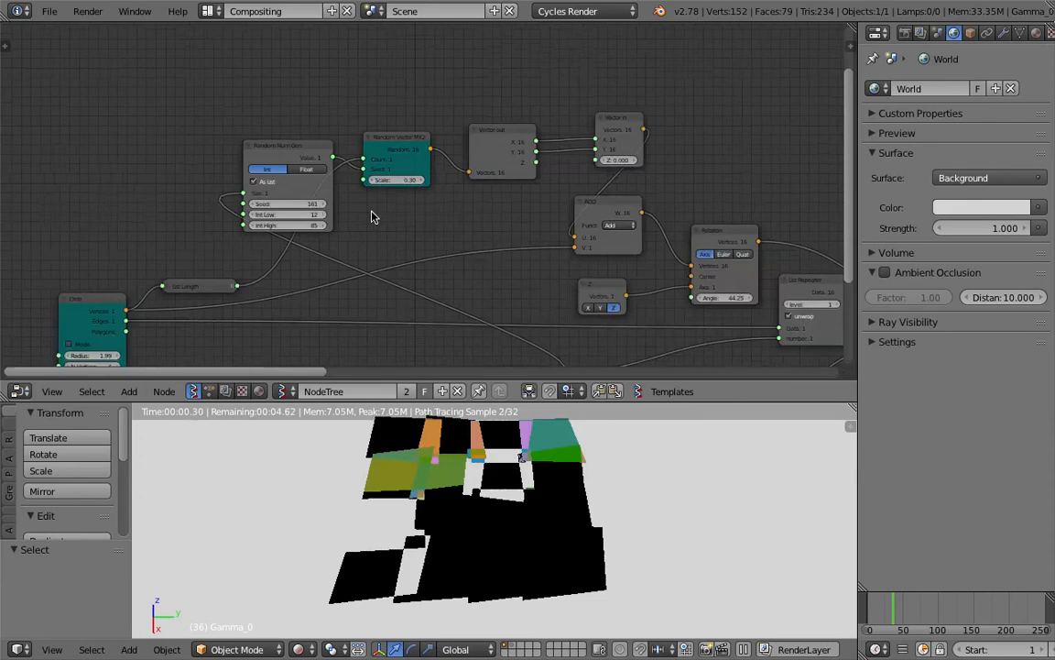
{"action": "scroll", "coordinate": [371, 216], "scroll_direction": "right", "scroll_amount": 3, "text": "ctrl"}
{"action": "scroll", "coordinate": [220, 188], "scroll_direction": "up", "scroll_amount": 9, "text": "ctrl"}
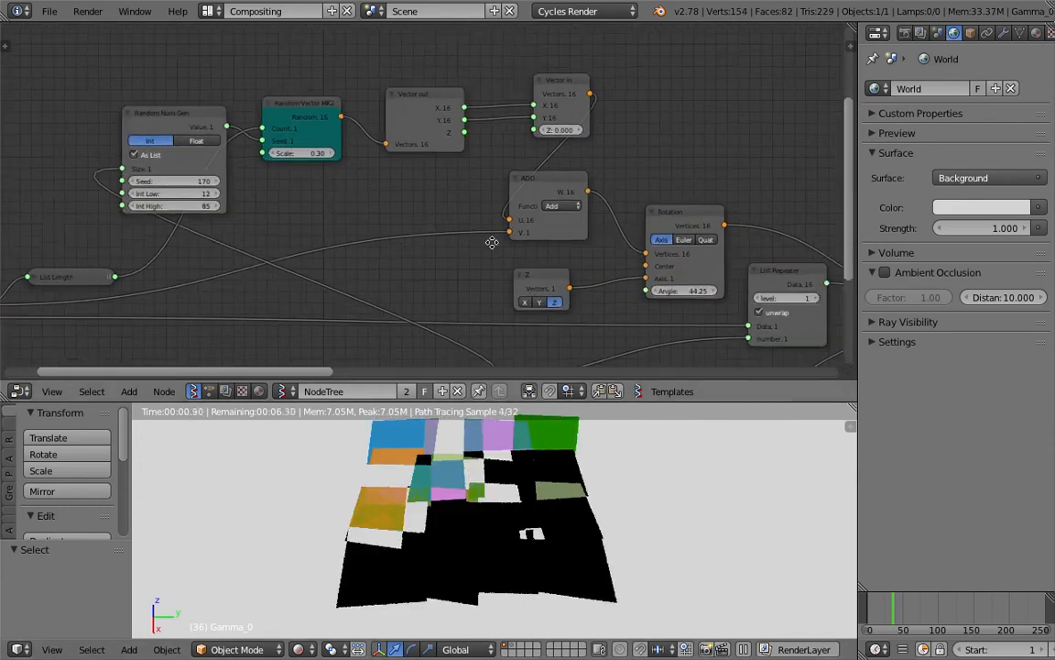
- Delete the unused Set-mode node above Vertex color new together with its Stethoscope
{"action": "scroll", "coordinate": [492, 238], "scroll_direction": "right", "scroll_amount": 6, "text": "ctrl"}
{"action": "scroll", "coordinate": [547, 308], "scroll_direction": "right", "scroll_amount": 3, "text": "ctrl"}
{"action": "scroll", "coordinate": [513, 261], "scroll_direction": "right", "scroll_amount": 2, "text": "ctrl"}
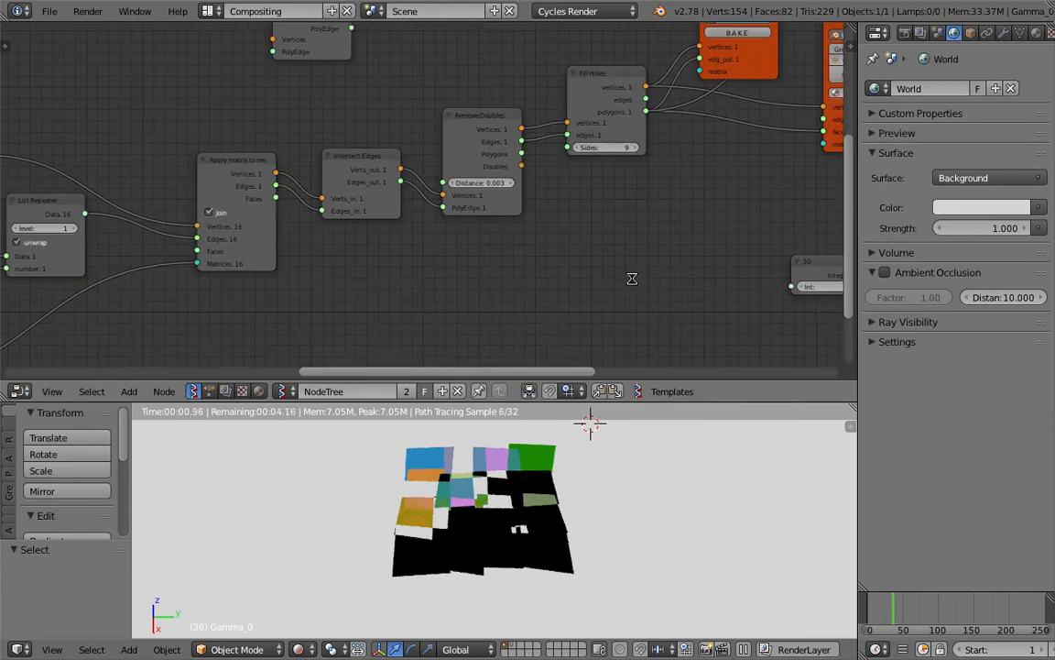
{"action": "scroll", "coordinate": [596, 275], "scroll_direction": "right", "scroll_amount": 4, "text": "ctrl"}
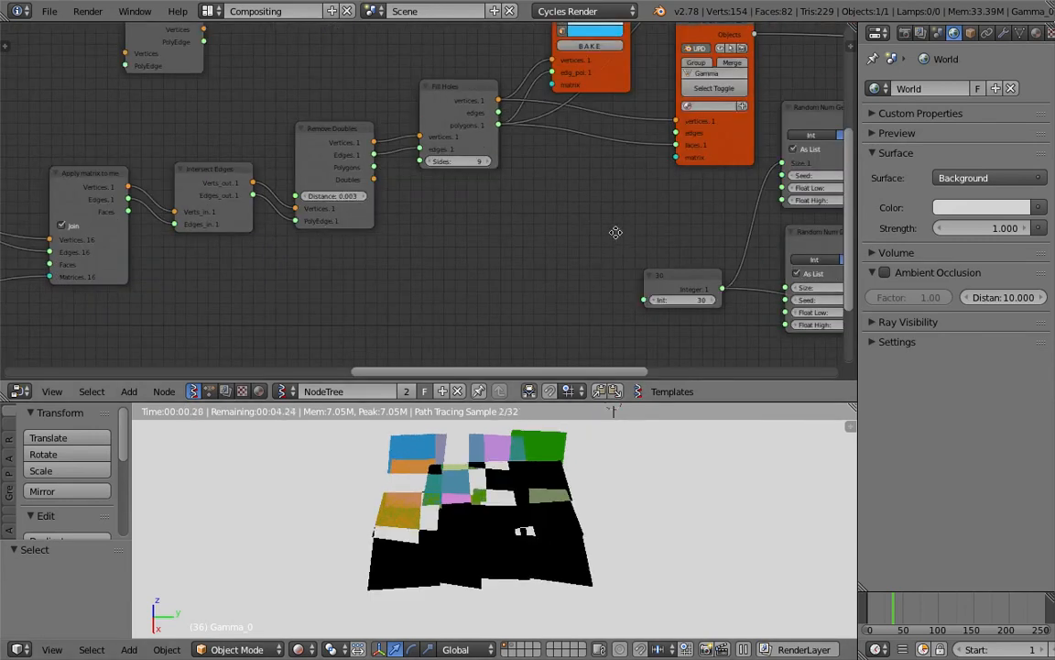
{"action": "scroll", "coordinate": [426, 213], "scroll_direction": "right", "scroll_amount": 5, "text": "ctrl"}
{"action": "scroll", "coordinate": [426, 213], "scroll_direction": "right", "scroll_amount": 5, "text": "ctrl"}
{"action": "scroll", "coordinate": [356, 200], "scroll_direction": "down", "scroll_amount": 2}
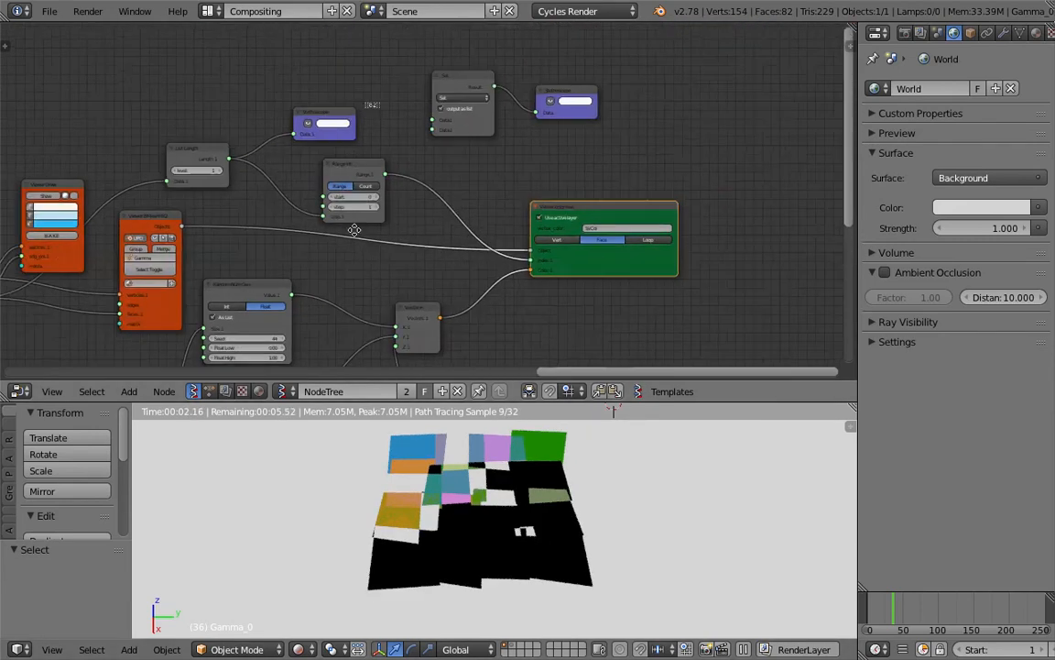
{"action": "left_click", "coordinate": [462, 87]}
{"action": "key", "text": "x"}
{"action": "left_click", "coordinate": [546, 98]}
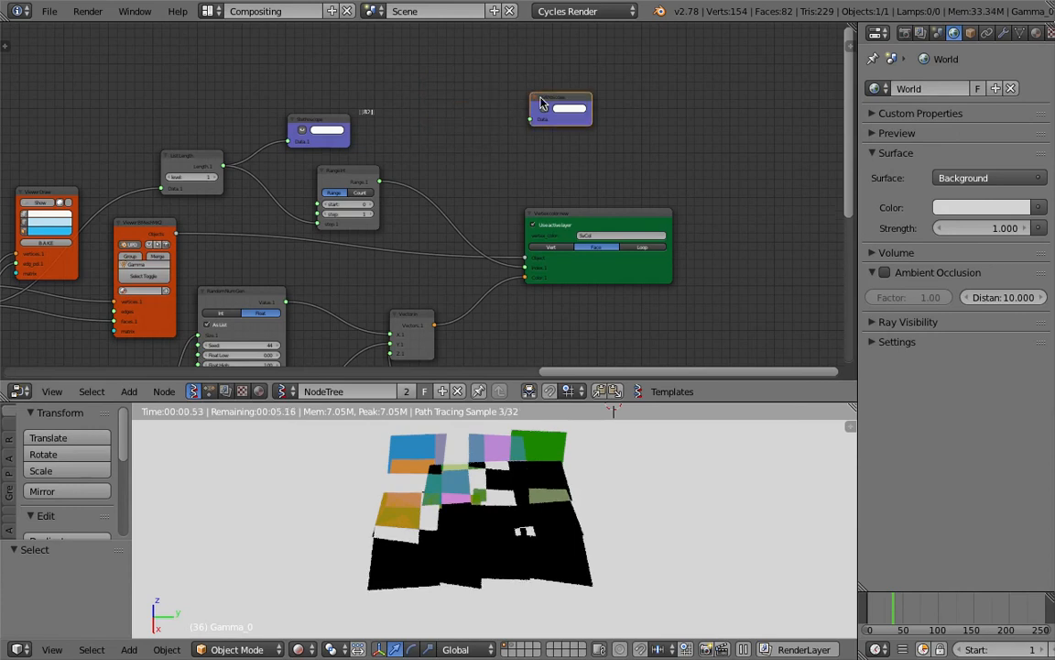
{"action": "key", "text": "x"}
- Duplicate the List Length node above Vertex color new and link the Range Int output to its Data input
{"action": "left_click_drag", "start_coordinate": [319, 121], "coordinate": [355, 120]}
{"action": "scroll", "coordinate": [358, 115], "scroll_direction": "up", "scroll_amount": 5}
{"action": "scroll", "coordinate": [358, 114], "scroll_direction": "up", "scroll_amount": 1}
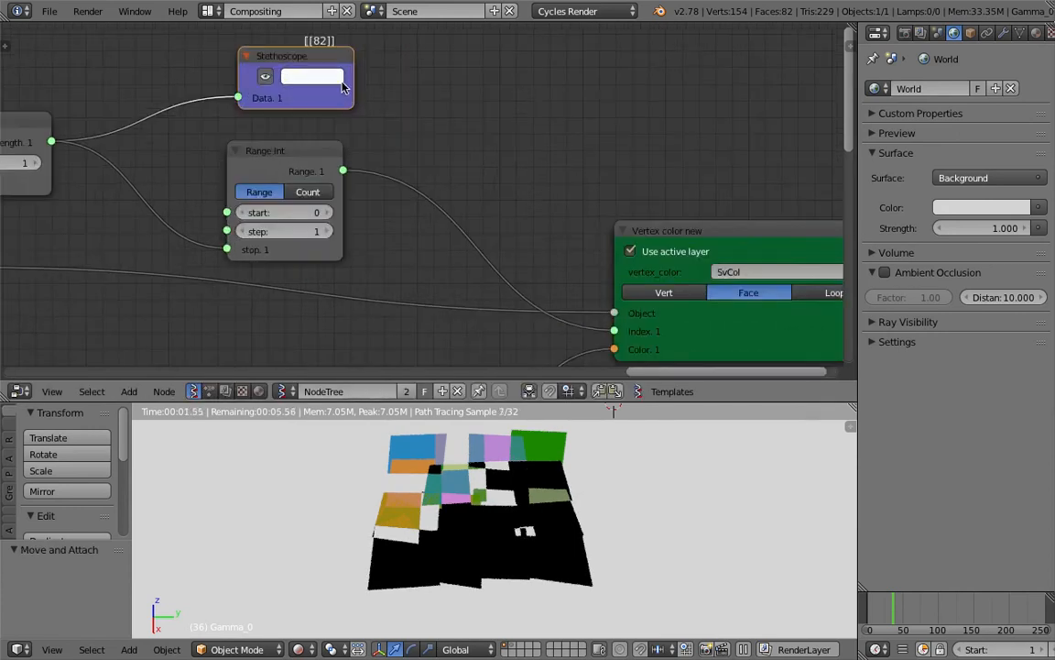
{"action": "scroll", "coordinate": [339, 117], "scroll_direction": "right", "scroll_amount": 2, "text": "ctrl"}
{"action": "scroll", "coordinate": [339, 118], "scroll_direction": "up", "scroll_amount": 2}
{"action": "scroll", "coordinate": [275, 101], "scroll_direction": "down", "scroll_amount": 2}
{"action": "scroll", "coordinate": [161, 156], "scroll_direction": "left", "scroll_amount": 2, "text": "ctrl"}
{"action": "key", "text": "shift+d"}
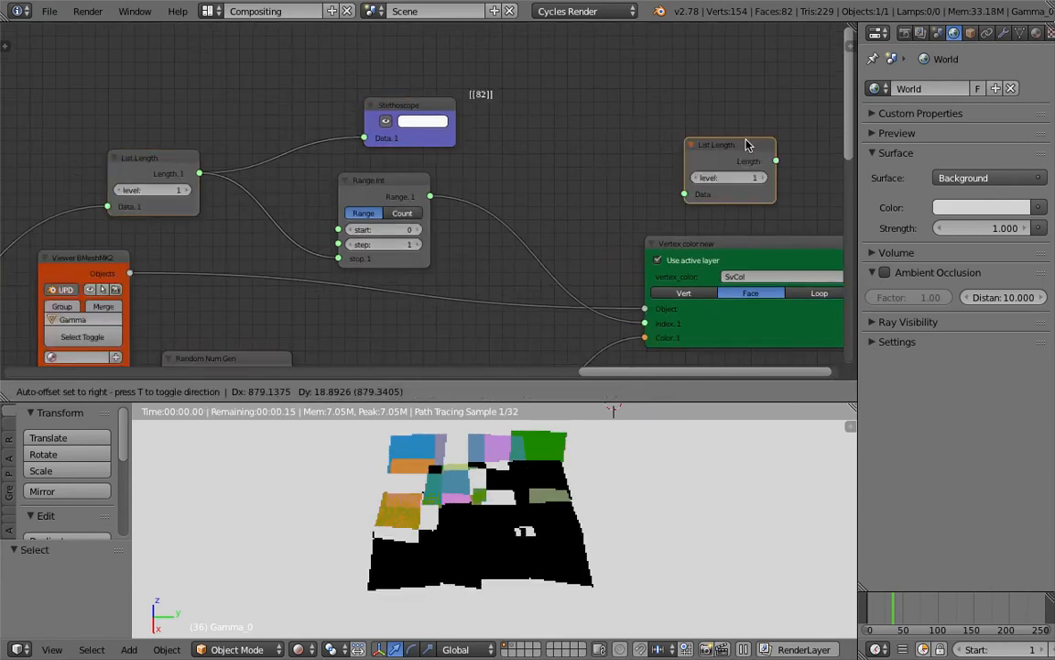
{"action": "left_click", "coordinate": [583, 142]}
{"action": "left_click_drag", "start_coordinate": [429, 196], "coordinate": [530, 192]}
- Duplicate the Stethoscope to inspect the Range Int output, and relink it to the new List Length node's output
{"action": "left_click", "coordinate": [446, 112]}
{"action": "key", "text": "shift+d"}
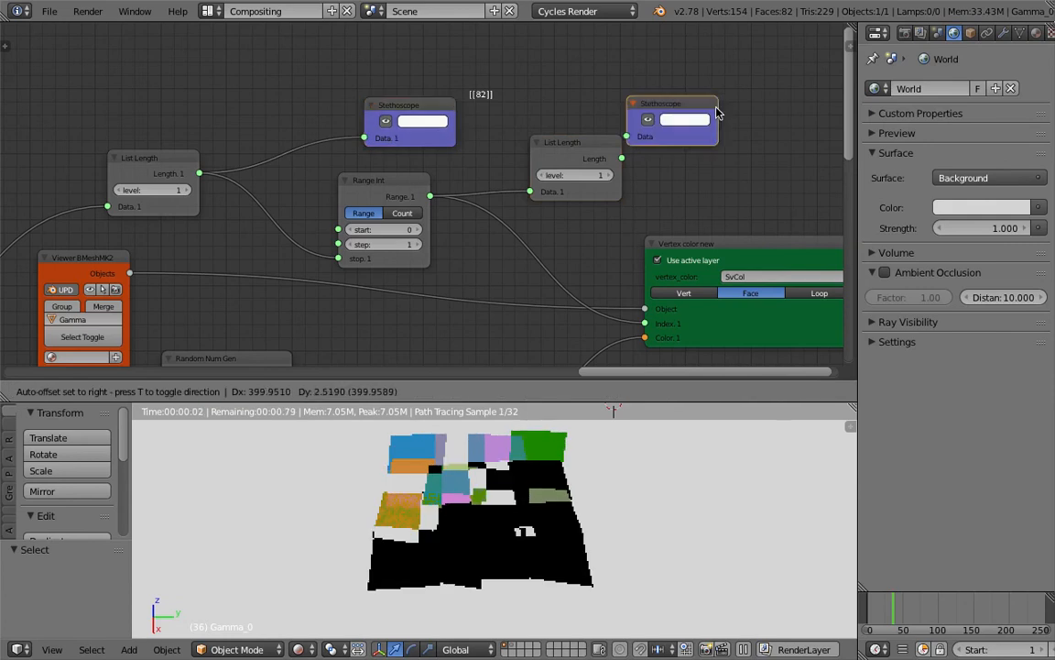
{"action": "left_click", "coordinate": [767, 130]}
{"action": "left_click_drag", "start_coordinate": [430, 196], "coordinate": [686, 154]}
{"action": "middle_click_drag", "start_coordinate": [636, 104], "coordinate": [541, 104]}
{"action": "middle_click_drag", "start_coordinate": [466, 103], "coordinate": [392, 98]}
{"action": "scroll", "coordinate": [643, 172], "scroll_direction": "up", "scroll_amount": 3}
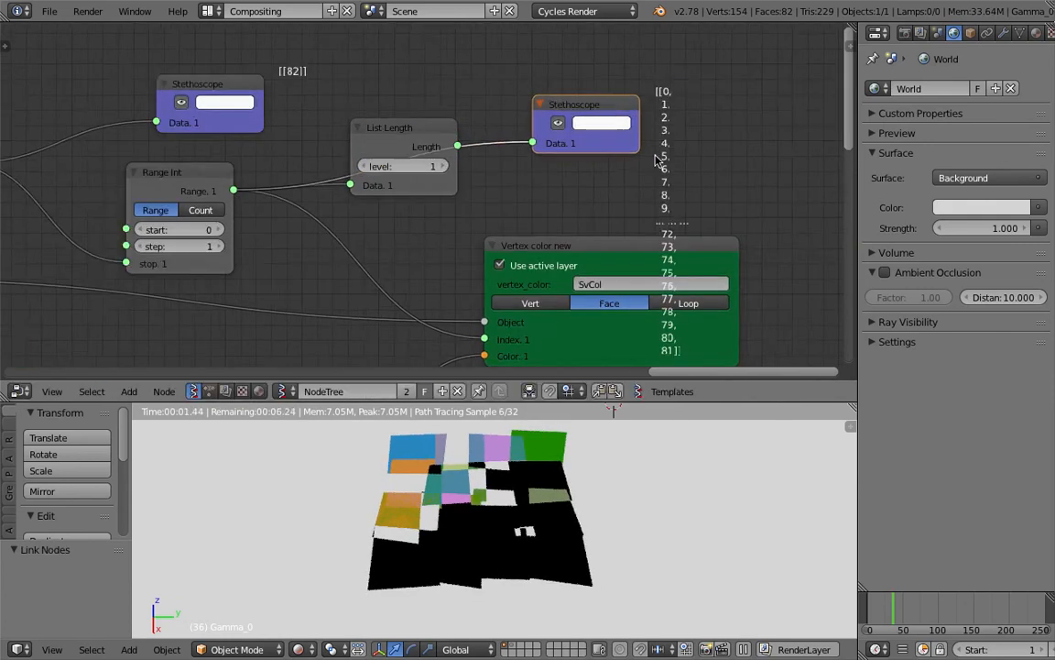
{"action": "scroll", "coordinate": [697, 295], "scroll_direction": "down", "scroll_amount": 2}
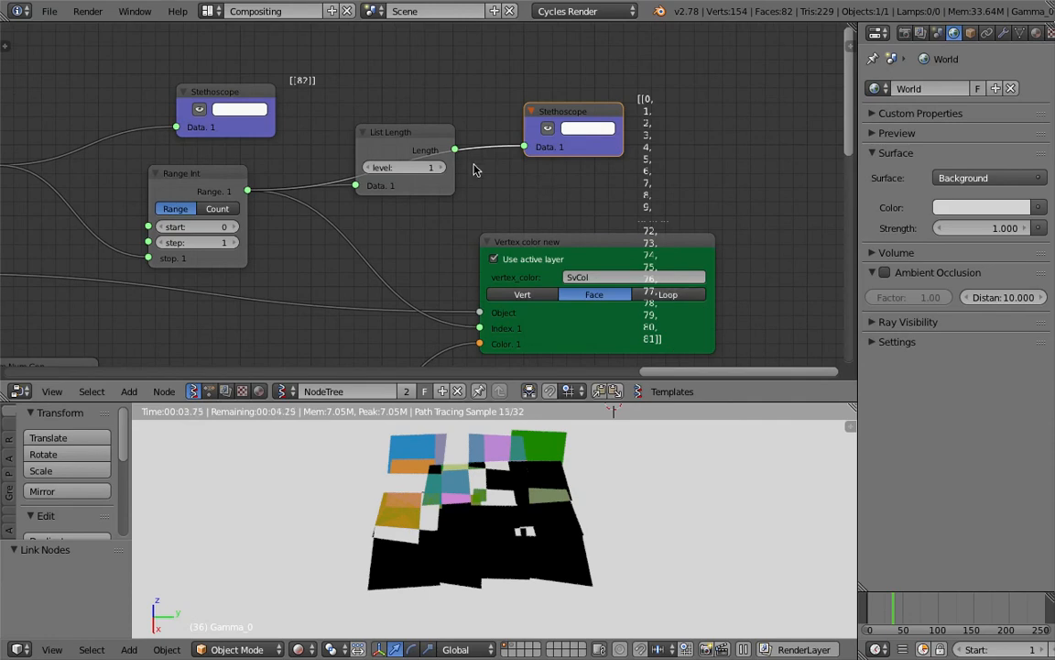
{"action": "left_click_drag", "start_coordinate": [455, 149], "coordinate": [524, 146]}
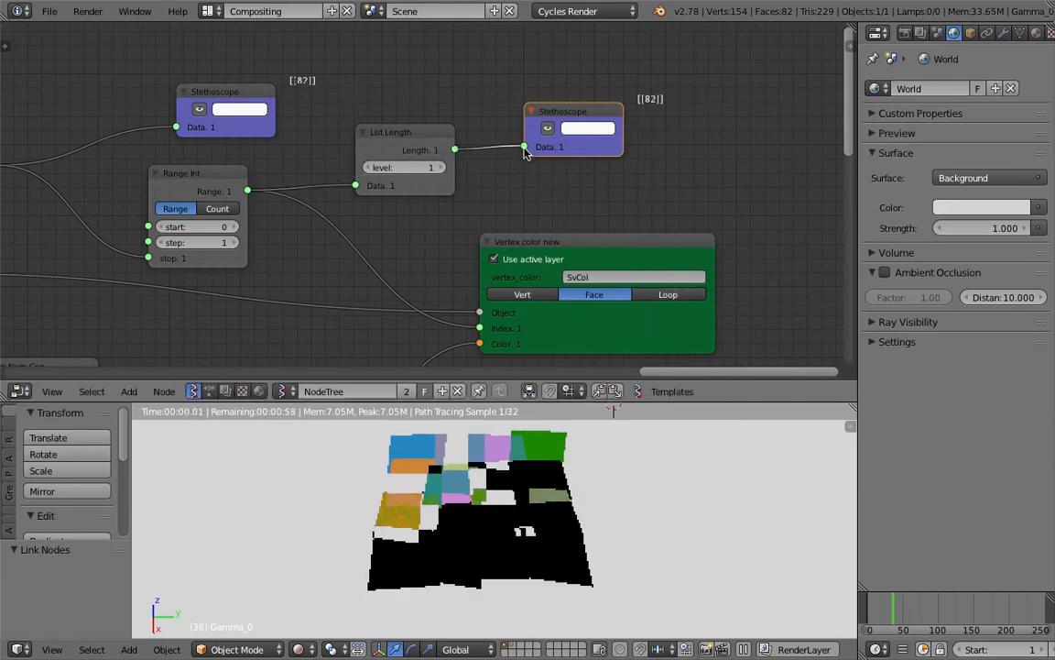
{"action": "middle_click_drag", "start_coordinate": [617, 144], "coordinate": [683, 90]}
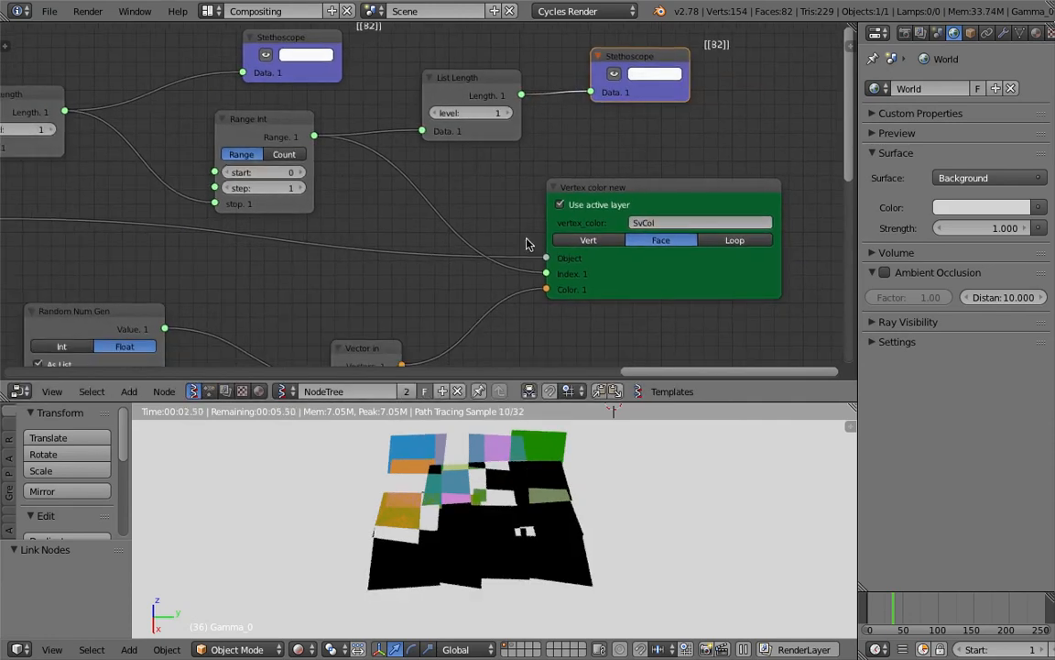
- Move Vertex color new aside and insert a List Shuffle node into the link from Range Int to its Index input
{"action": "left_click_drag", "start_coordinate": [585, 266], "coordinate": [599, 259]}
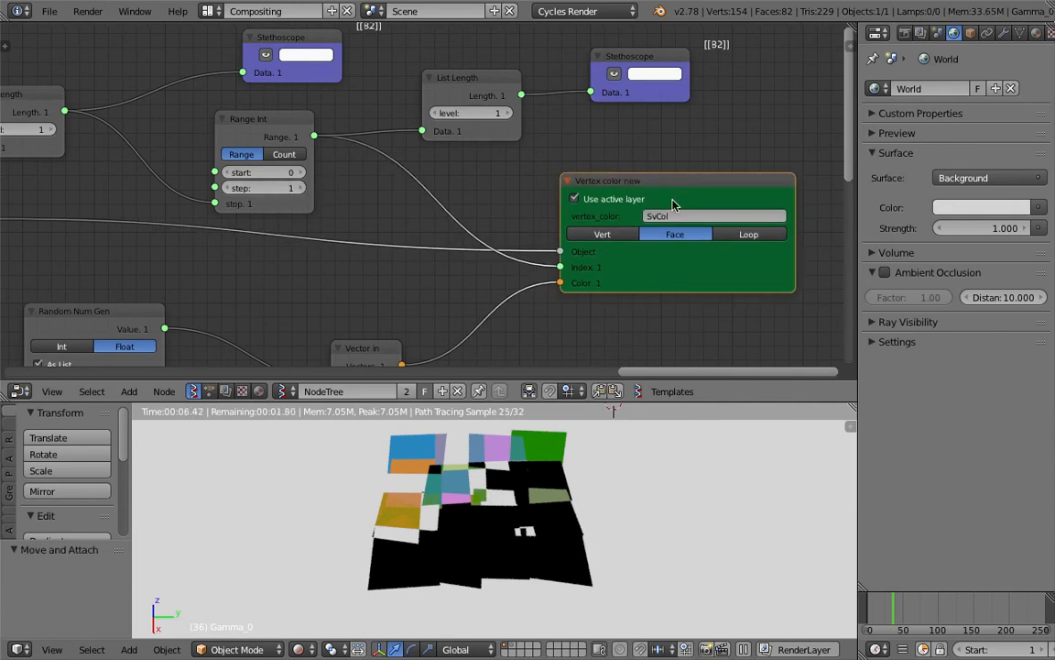
{"action": "left_click_drag", "start_coordinate": [666, 195], "coordinate": [668, 212]}
{"action": "key", "text": "shift+a"}
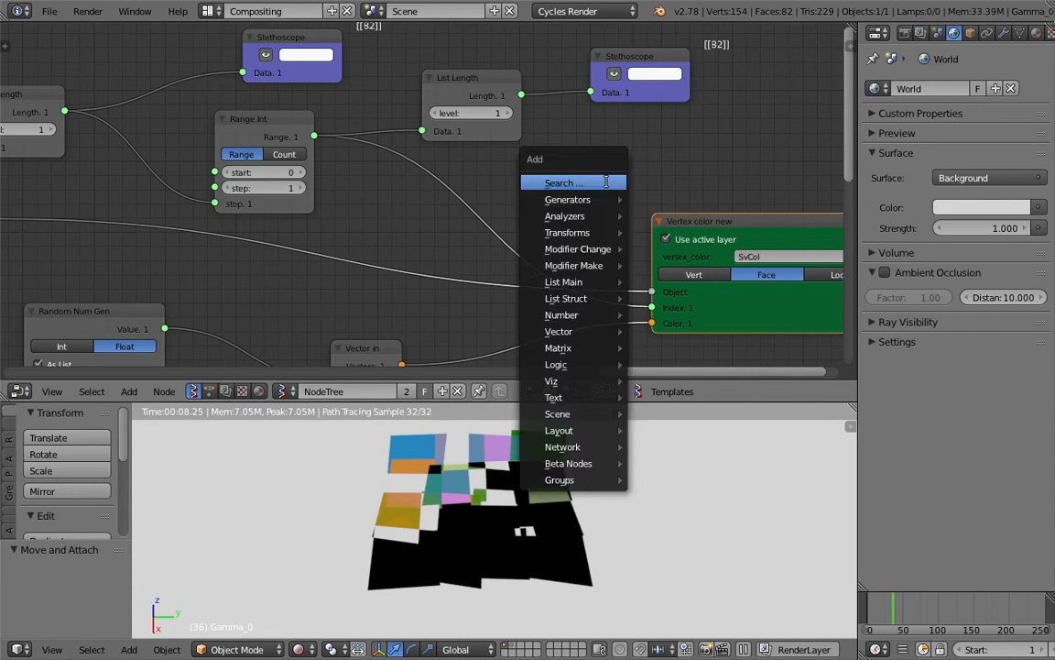
{"action": "left_click", "coordinate": [607, 183]}
{"action": "type", "text": "list s"}
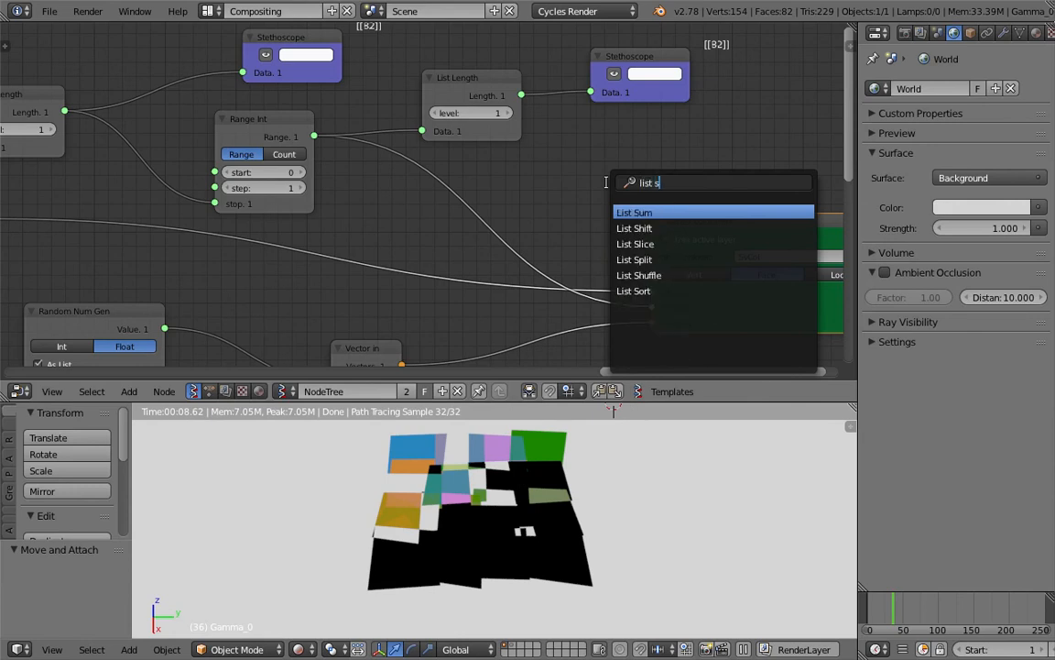
{"action": "key", "text": "Down"}
{"action": "key", "text": "Down"}
{"action": "key", "text": "Down"}
{"action": "key", "text": "Down"}
{"action": "key", "text": "Return"}
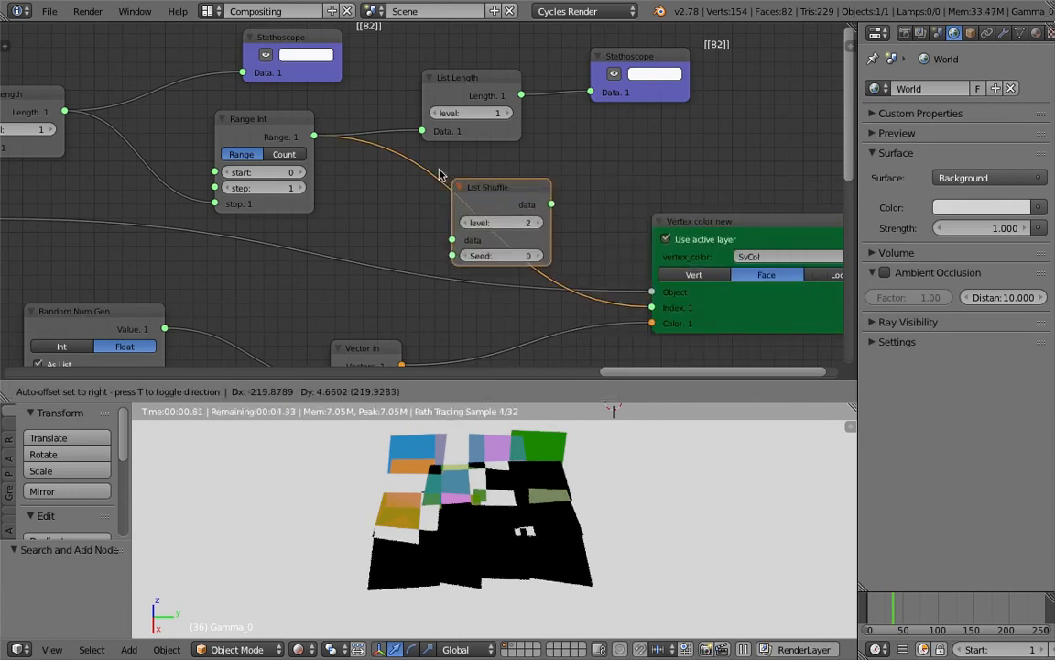
{"action": "left_click", "coordinate": [443, 175]}
- Set the List Shuffle seed to 111 and save the file over the existing one
{"action": "mouse_move", "coordinate": [511, 247]}
{"action": "left_mouse_down"}
{"action": "mouse_move", "coordinate": [540, 247]}
{"action": "mouse_move", "coordinate": [491, 250]}
{"action": "left_mouse_up"}
{"action": "left_click", "coordinate": [452, 214]}
{"action": "left_click", "coordinate": [526, 215]}
{"action": "middle_click_drag", "start_coordinate": [566, 499], "coordinate": [537, 490]}
{"action": "key", "text": "ctrl+s"}
{"action": "left_click", "coordinate": [539, 492]}
{"action": "middle_click_drag", "start_coordinate": [600, 269], "coordinate": [436, 227]}
{"action": "scroll", "coordinate": [550, 279], "scroll_direction": "down", "scroll_amount": 2}
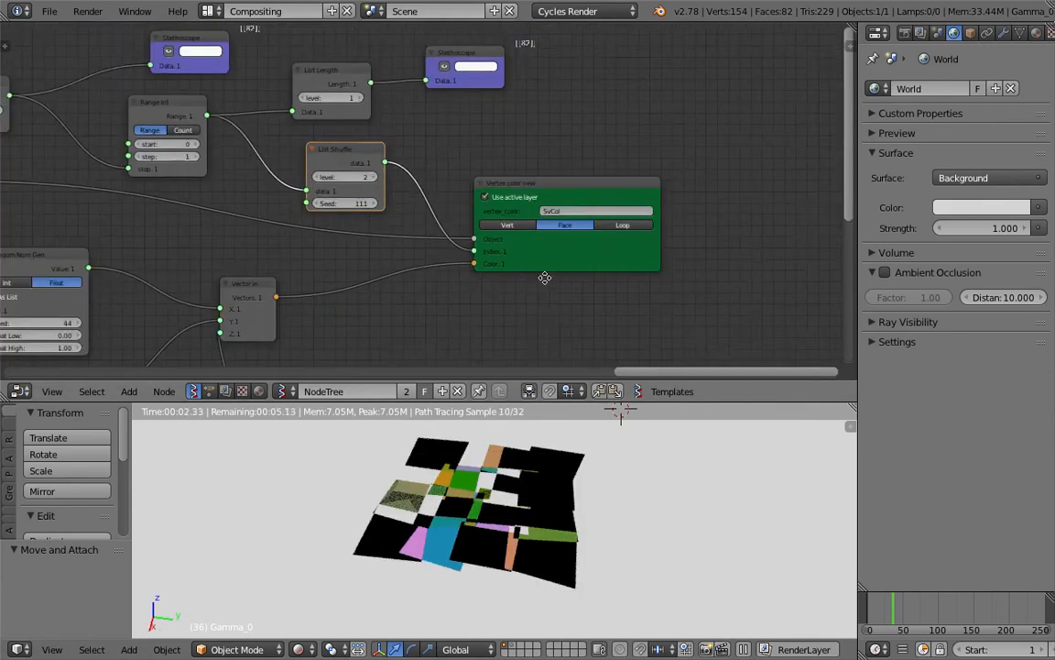
- Switch the viewport to Solid shading, add a torus, and enlarge it beside the quad mesh
{"action": "left_click", "coordinate": [297, 649]}
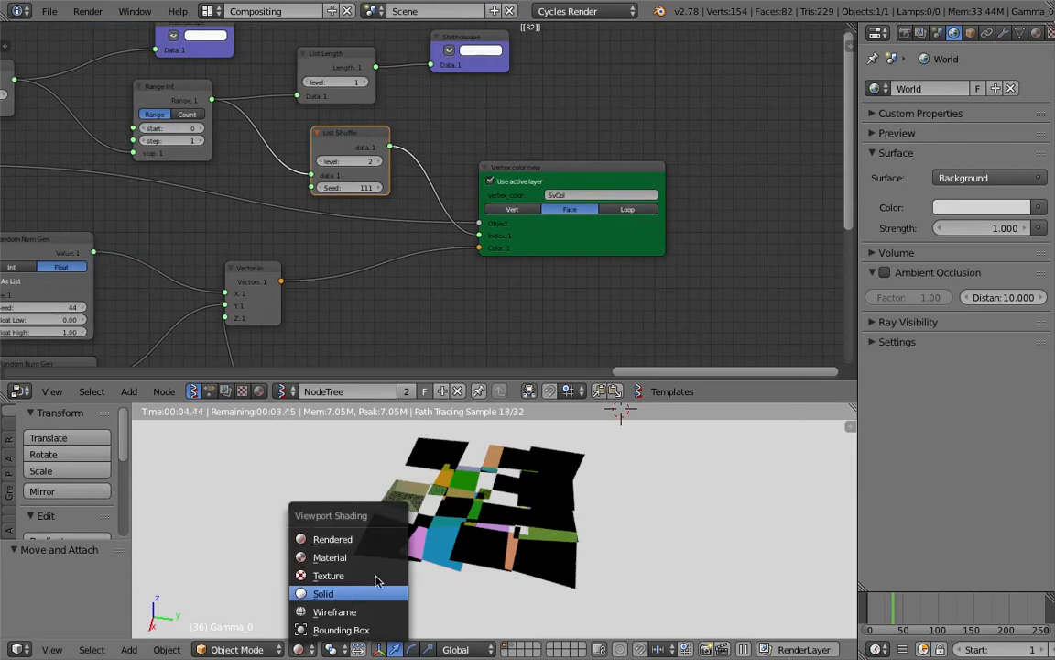
{"action": "left_click", "coordinate": [330, 591]}
{"action": "key", "text": "shift+a"}
{"action": "mouse_move", "coordinate": [586, 404]}
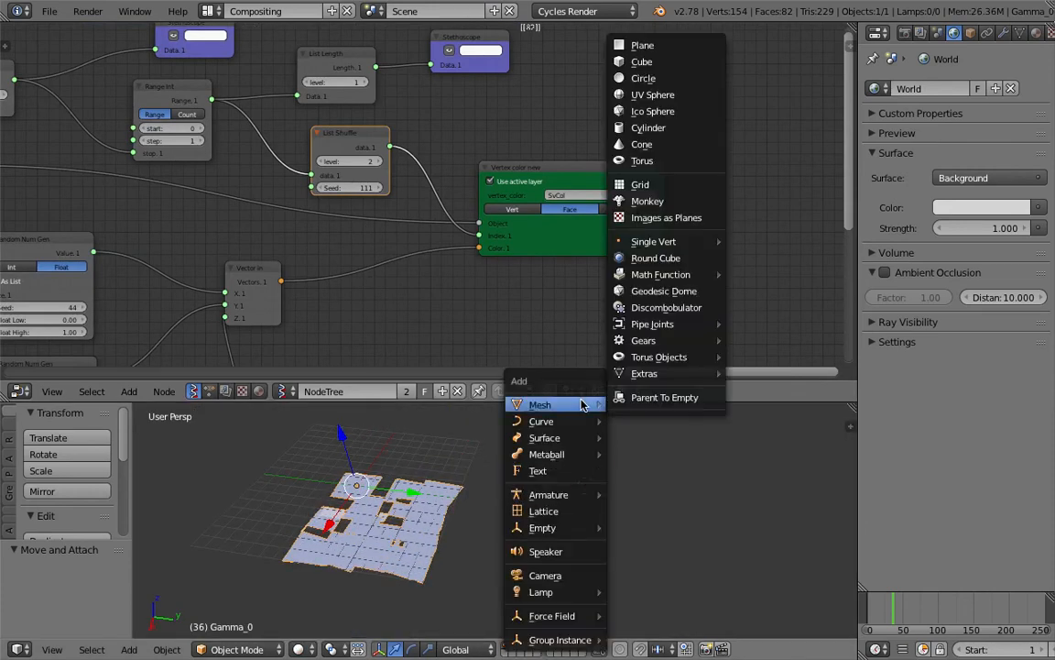
{"action": "mouse_move", "coordinate": [660, 357]}
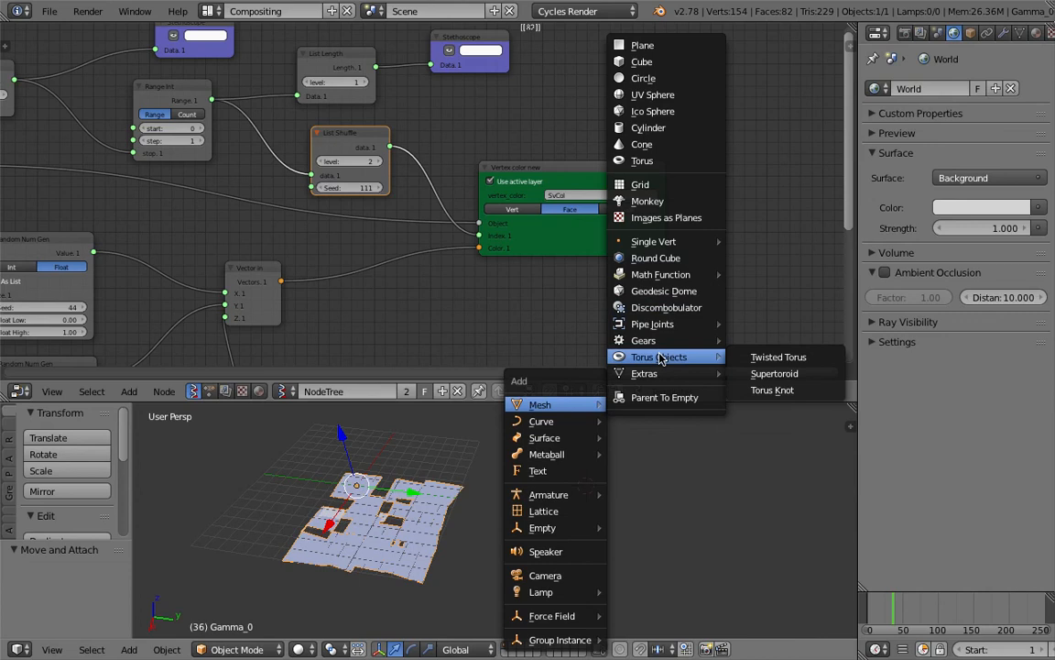
{"action": "left_click", "coordinate": [652, 161]}
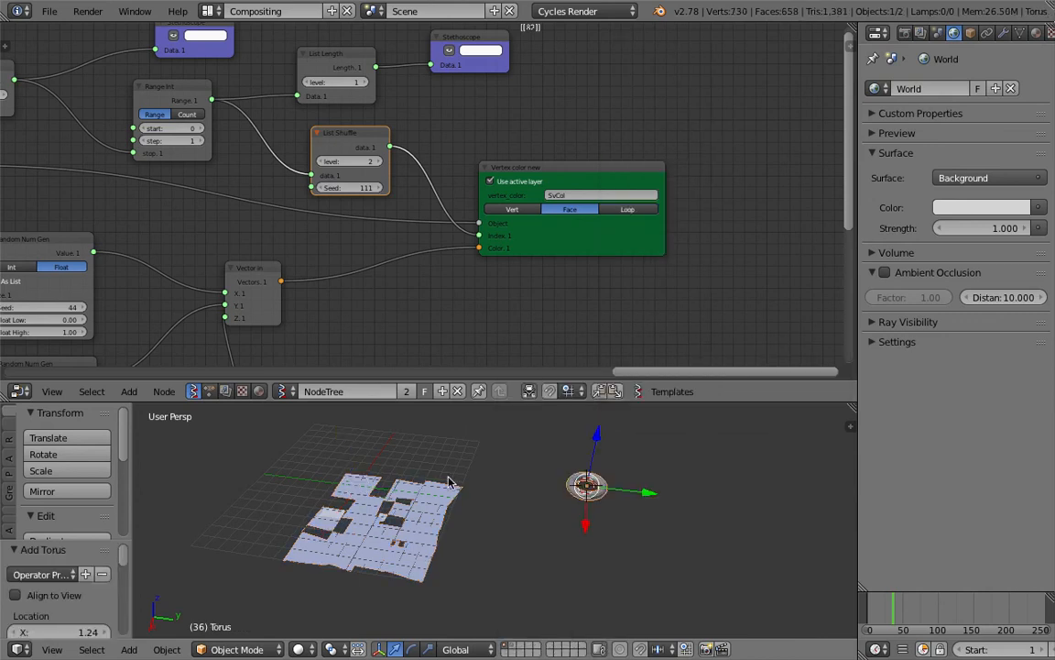
{"action": "key", "text": "g"}
{"action": "left_click", "coordinate": [489, 499]}
{"action": "key", "text": "s"}
{"action": "left_click", "coordinate": [737, 607]}
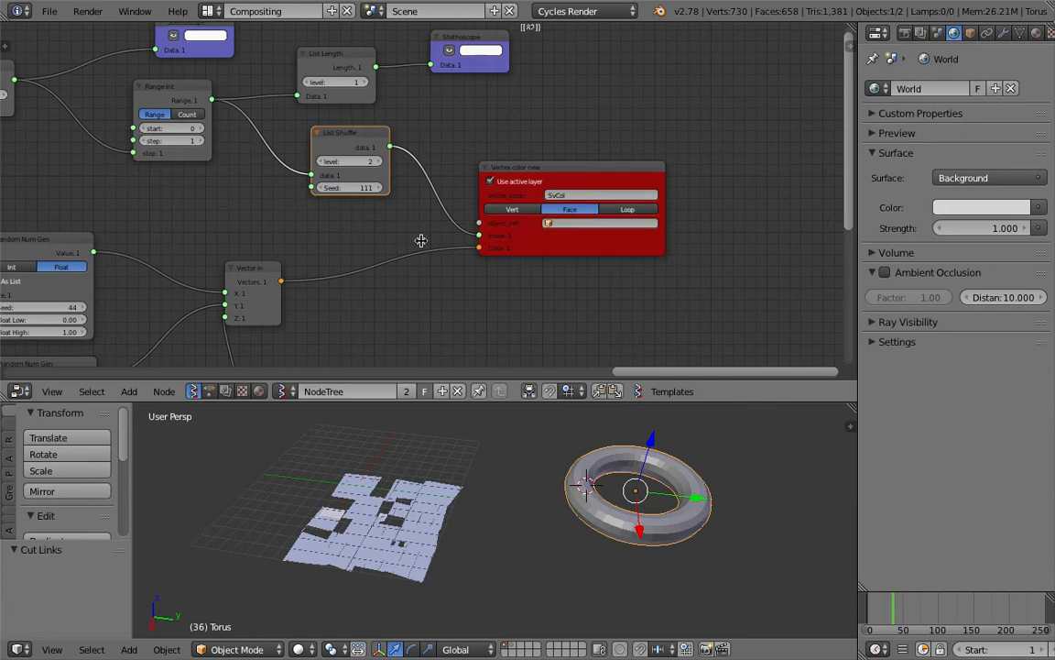
- Set the object reference of Vertex color new to Torus and assign Material.001 to the torus
{"action": "left_click", "coordinate": [550, 222]}
{"action": "left_click", "coordinate": [580, 272]}
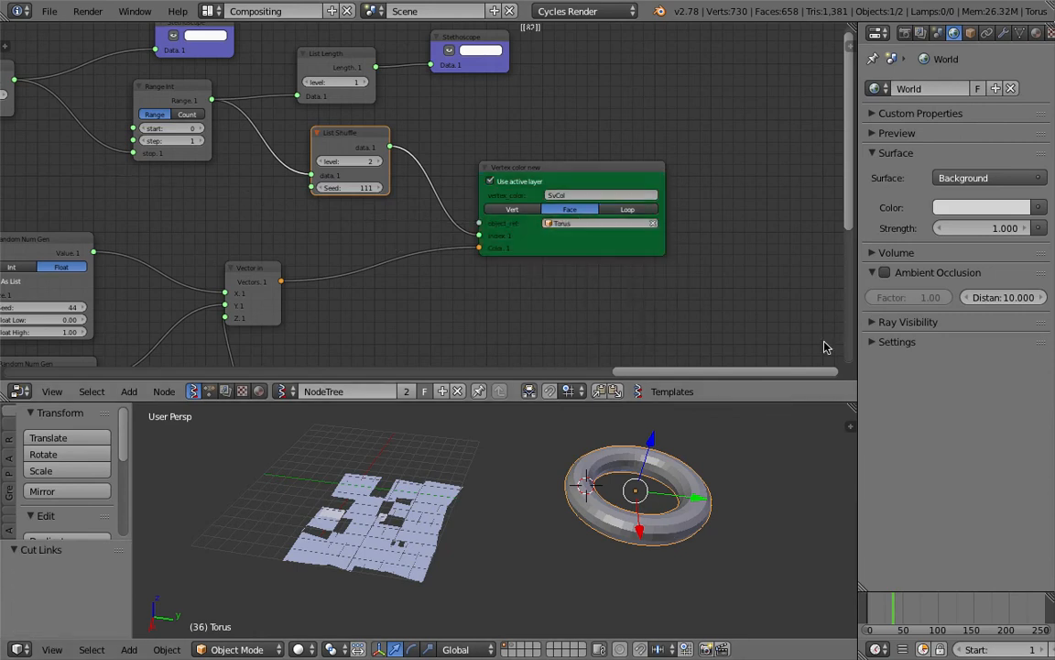
{"action": "left_click", "coordinate": [1036, 33]}
{"action": "left_click", "coordinate": [876, 142]}
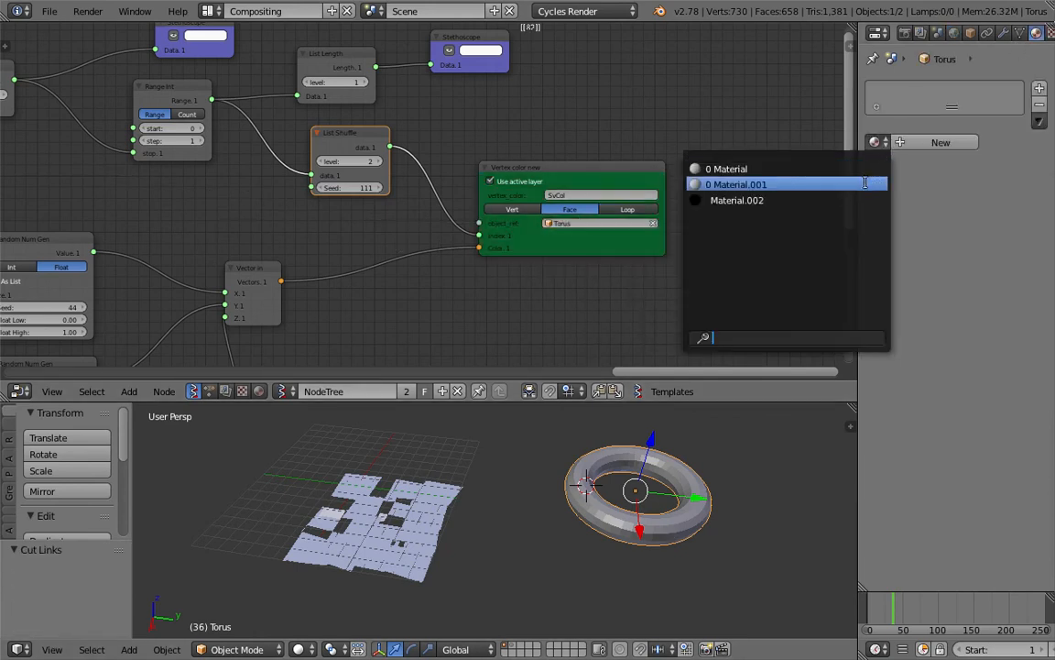
{"action": "left_click", "coordinate": [860, 181]}
{"action": "middle_click_drag", "start_coordinate": [702, 426], "coordinate": [496, 610]}
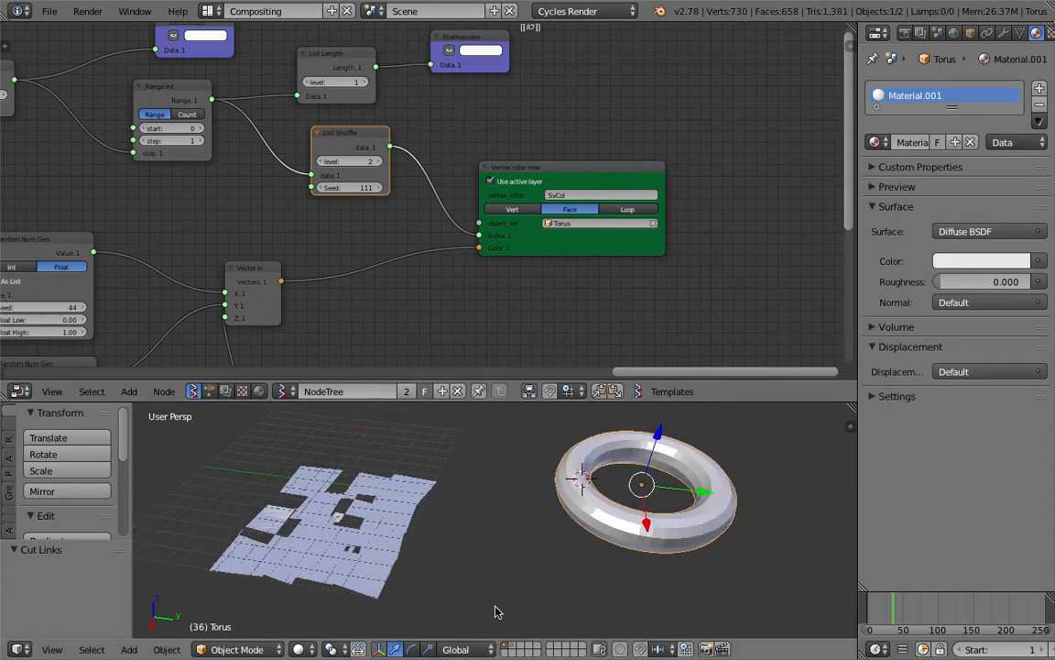
- Show the viewport in Rendered shading and replace the torus's material with Material.002
{"action": "left_click", "coordinate": [328, 650]}
{"action": "left_click", "coordinate": [335, 537]}
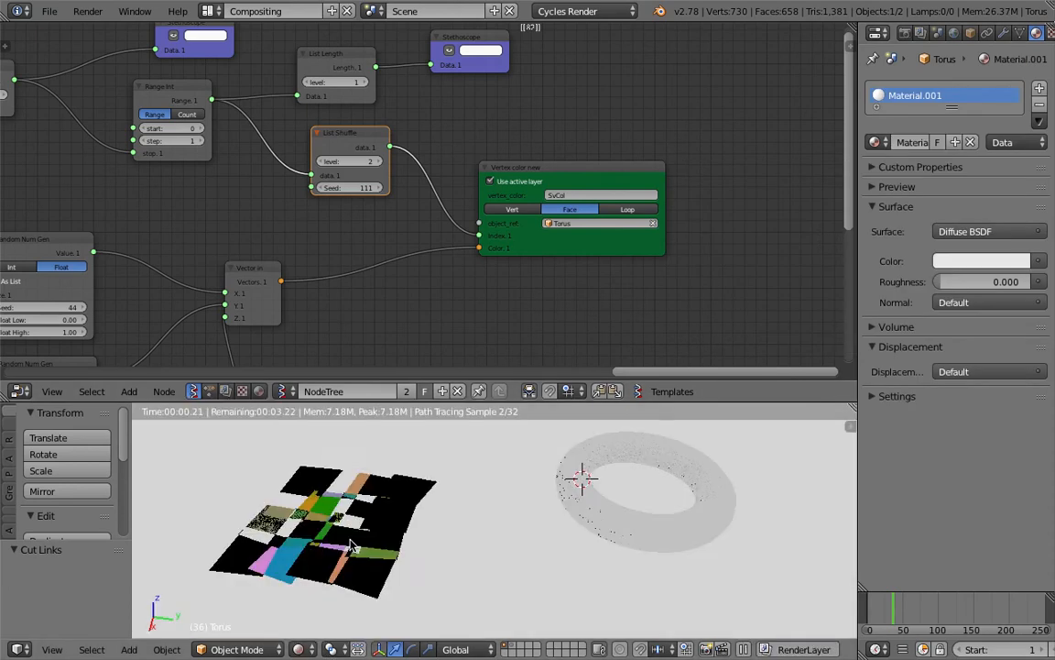
{"action": "left_click", "coordinate": [875, 142]}
{"action": "left_click", "coordinate": [852, 199]}
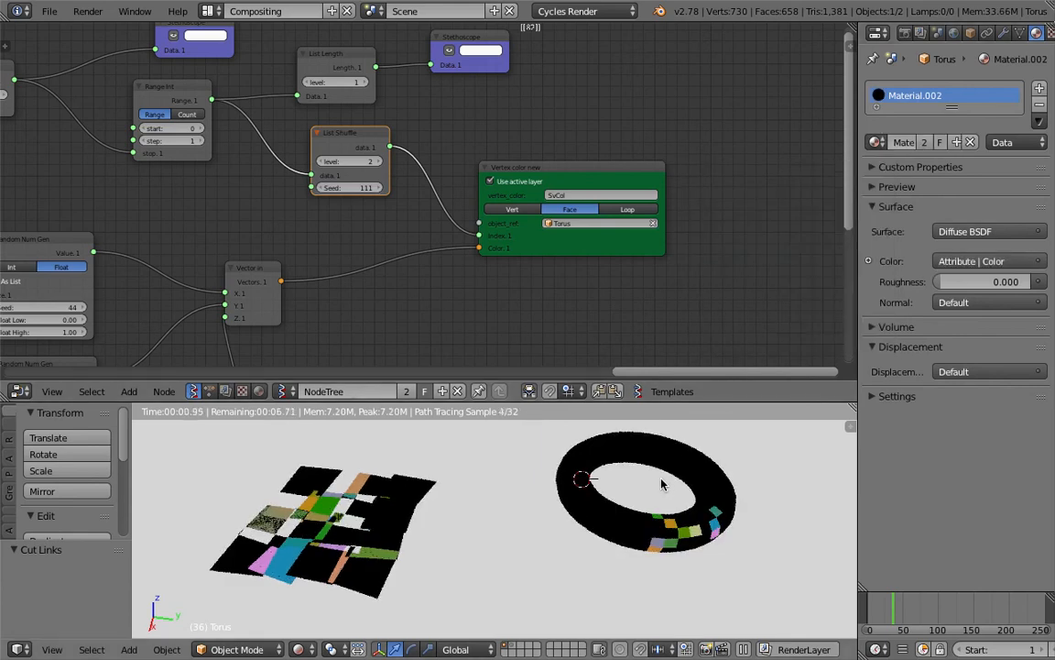
- Duplicate the Range Int node next to Vertex color new and link its Range output to the Index input
{"action": "left_click_drag", "start_coordinate": [504, 226], "coordinate": [590, 250]}
{"action": "left_click_drag", "start_coordinate": [377, 141], "coordinate": [406, 152]}
{"action": "middle_click_drag", "start_coordinate": [397, 162], "coordinate": [425, 173]}
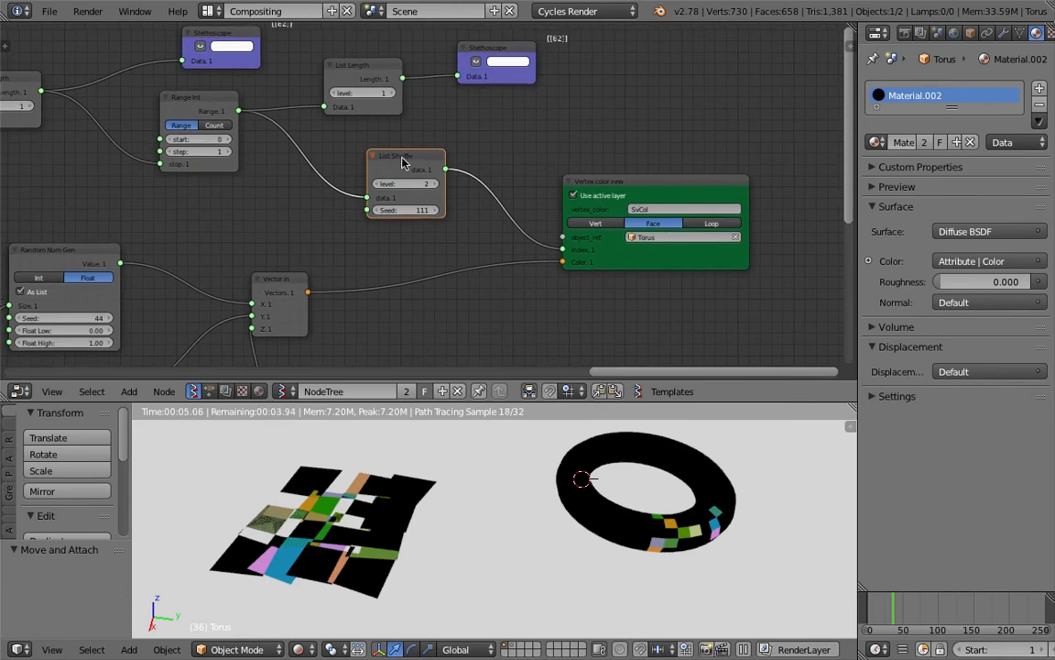
{"action": "left_click_drag", "start_coordinate": [403, 159], "coordinate": [334, 161]}
{"action": "left_click", "coordinate": [180, 101]}
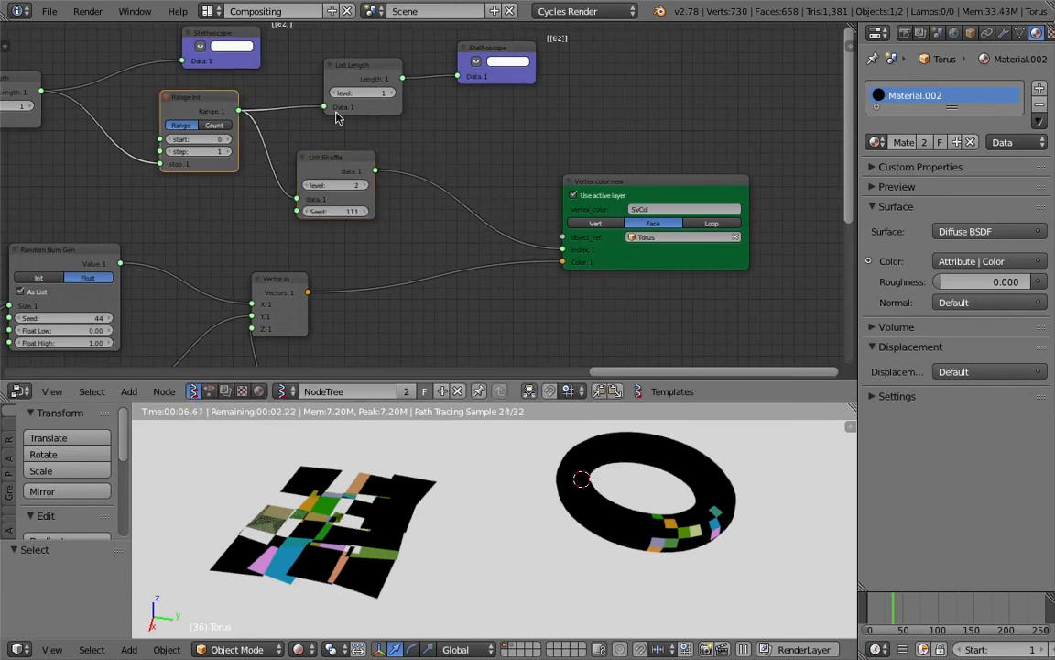
{"action": "key", "text": "shift+d"}
{"action": "left_click", "coordinate": [673, 131]}
{"action": "left_click_drag", "start_coordinate": [576, 124], "coordinate": [568, 249]}
{"action": "left_click_drag", "start_coordinate": [607, 189], "coordinate": [667, 190]}
- Try stop values of 100 and 400 on the duplicated Range Int, settle on 200, and reposition the node
{"action": "left_click", "coordinate": [540, 178]}
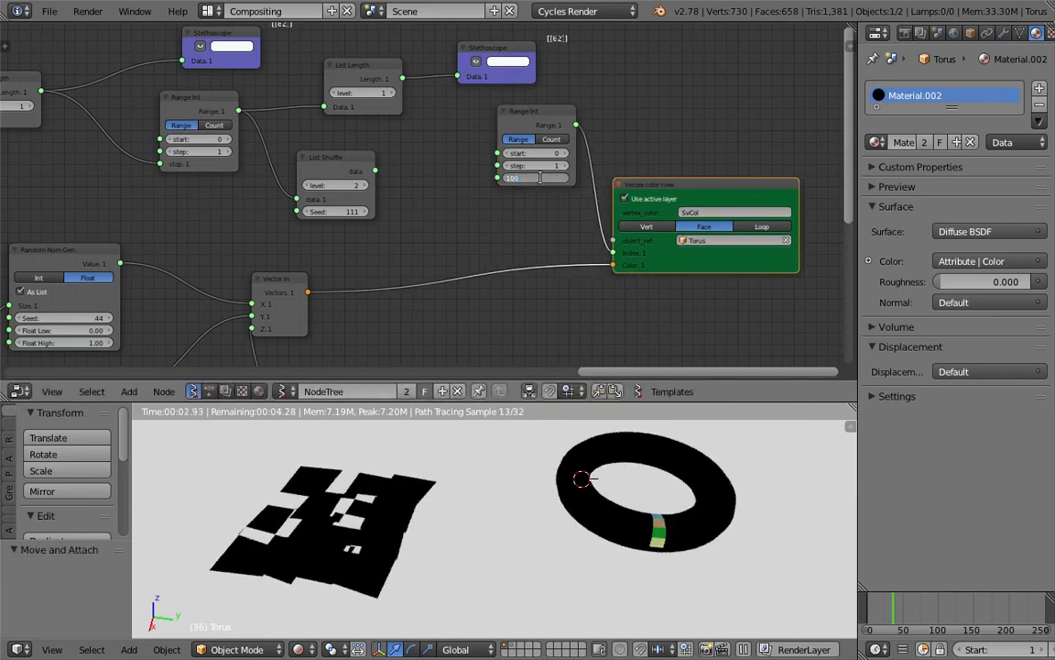
{"action": "type", "text": "100"}
{"action": "key", "text": "Return"}
{"action": "left_click", "coordinate": [541, 178]}
{"action": "type", "text": "40"}
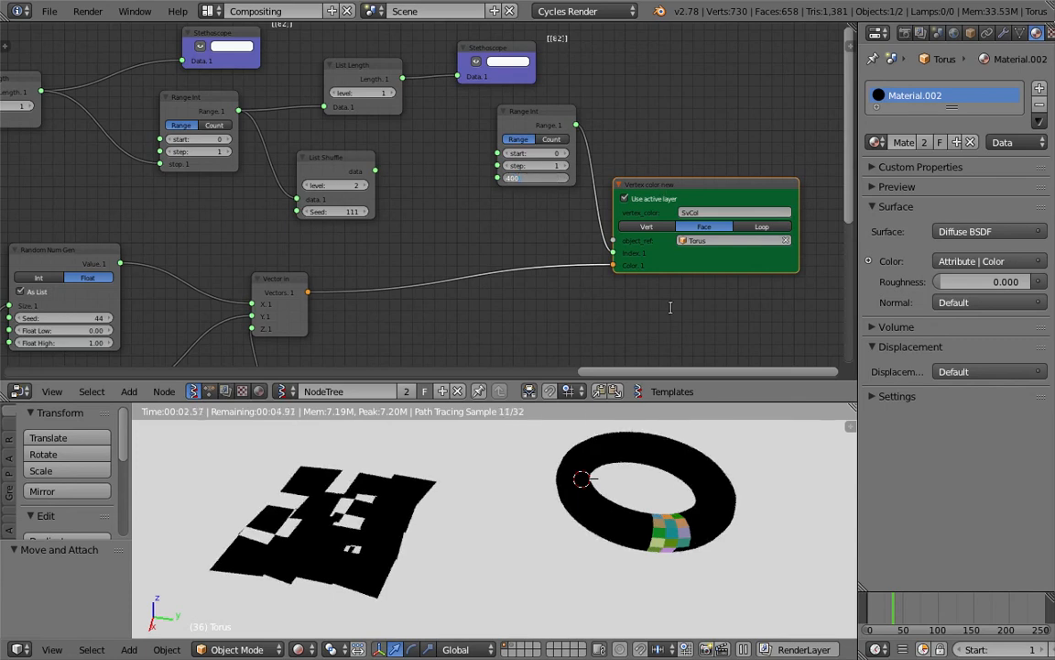
{"action": "type", "text": "0"}
{"action": "key", "text": "Return"}
{"action": "left_click", "coordinate": [536, 177]}
{"action": "type", "text": "200"}
{"action": "key", "text": "Return"}
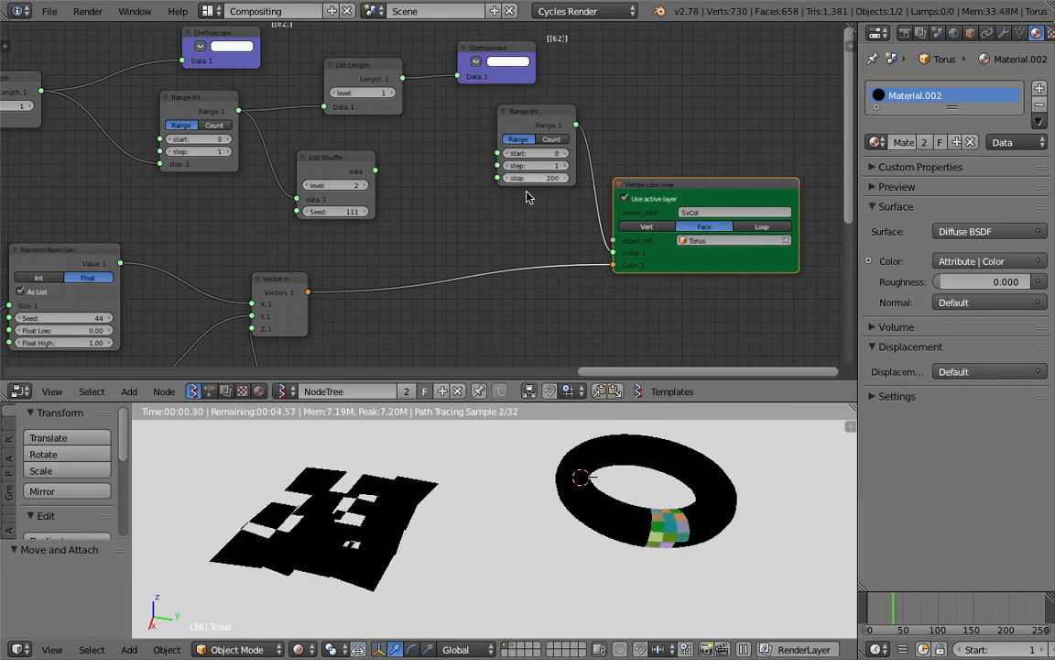
{"action": "left_click_drag", "start_coordinate": [549, 127], "coordinate": [516, 180]}
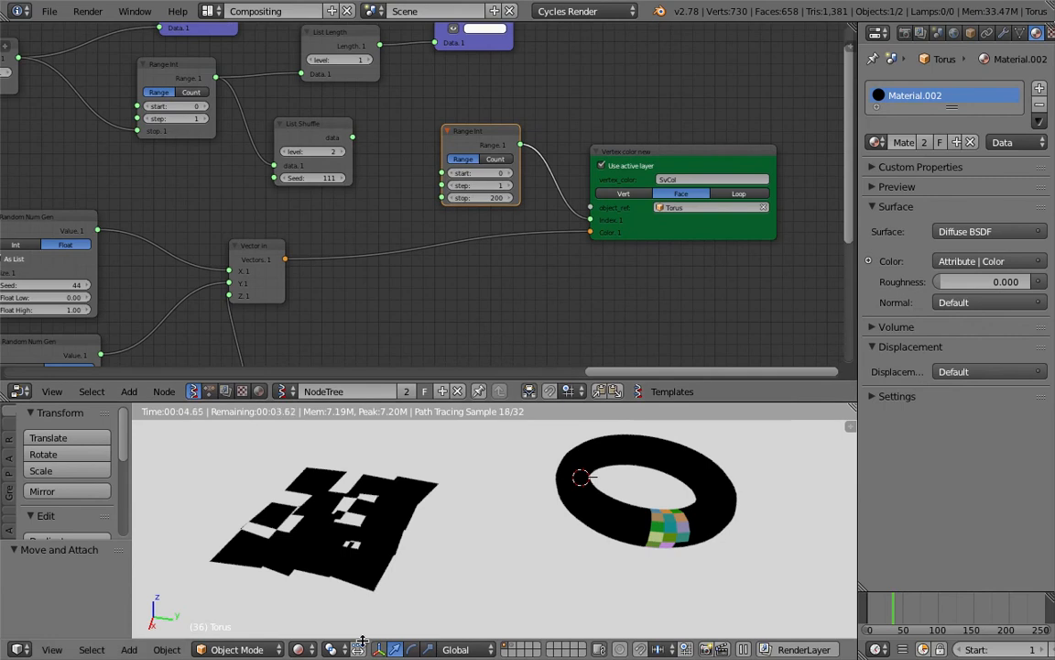
- Switch the viewport to Solid shading and link the List Length output to the Int node's input
{"action": "left_click", "coordinate": [302, 650]}
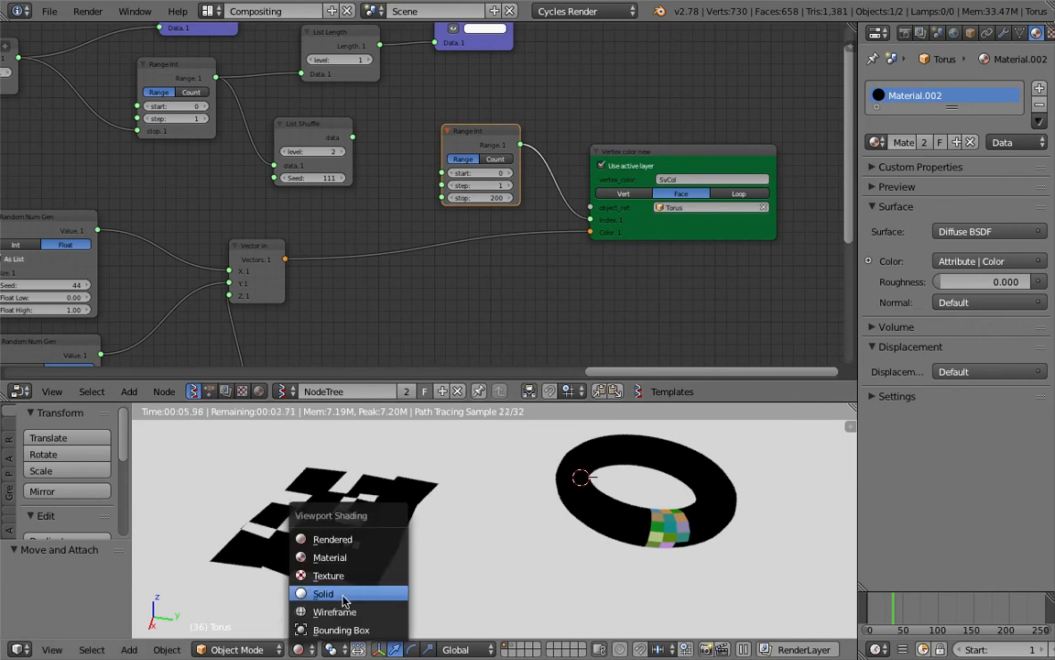
{"action": "scroll", "coordinate": [366, 271], "scroll_direction": "down", "scroll_amount": 2}
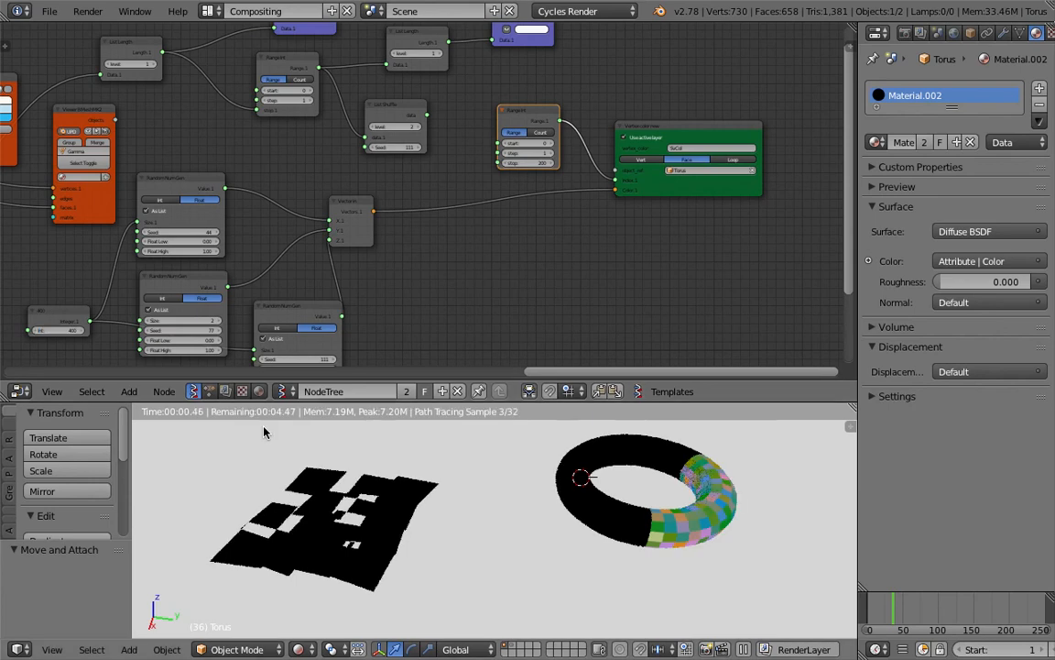
{"action": "left_click", "coordinate": [301, 650]}
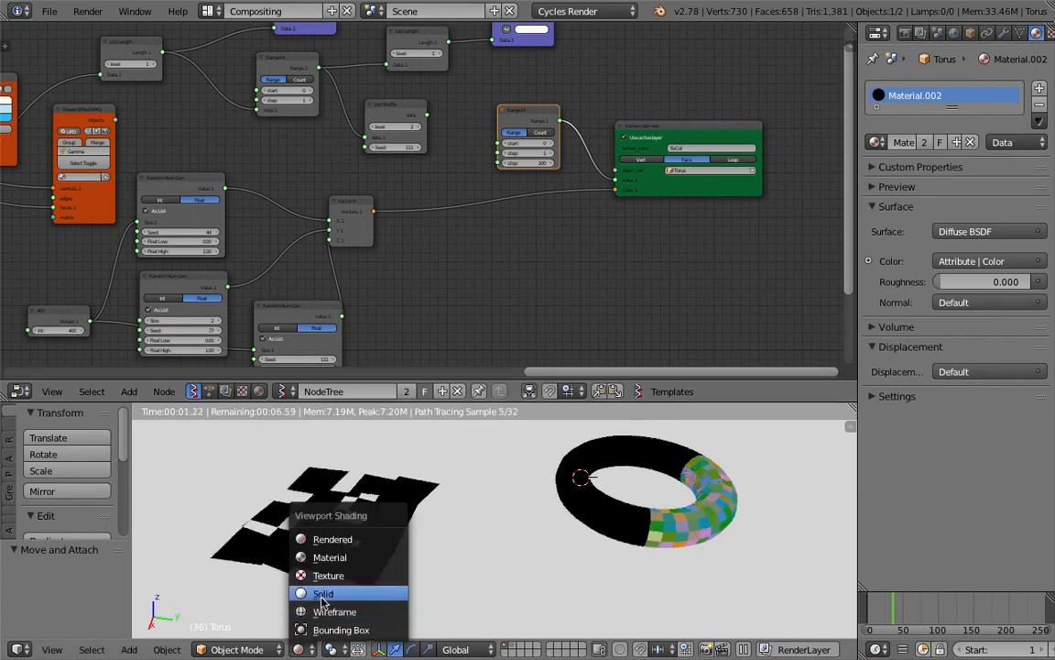
{"action": "left_click", "coordinate": [322, 602]}
{"action": "scroll", "coordinate": [408, 254], "scroll_direction": "down", "scroll_amount": 1}
{"action": "middle_click_drag", "start_coordinate": [159, 111], "coordinate": [326, 145]}
{"action": "left_click_drag", "start_coordinate": [375, 172], "coordinate": [368, 177]}
{"action": "left_click_drag", "start_coordinate": [374, 100], "coordinate": [307, 357]}
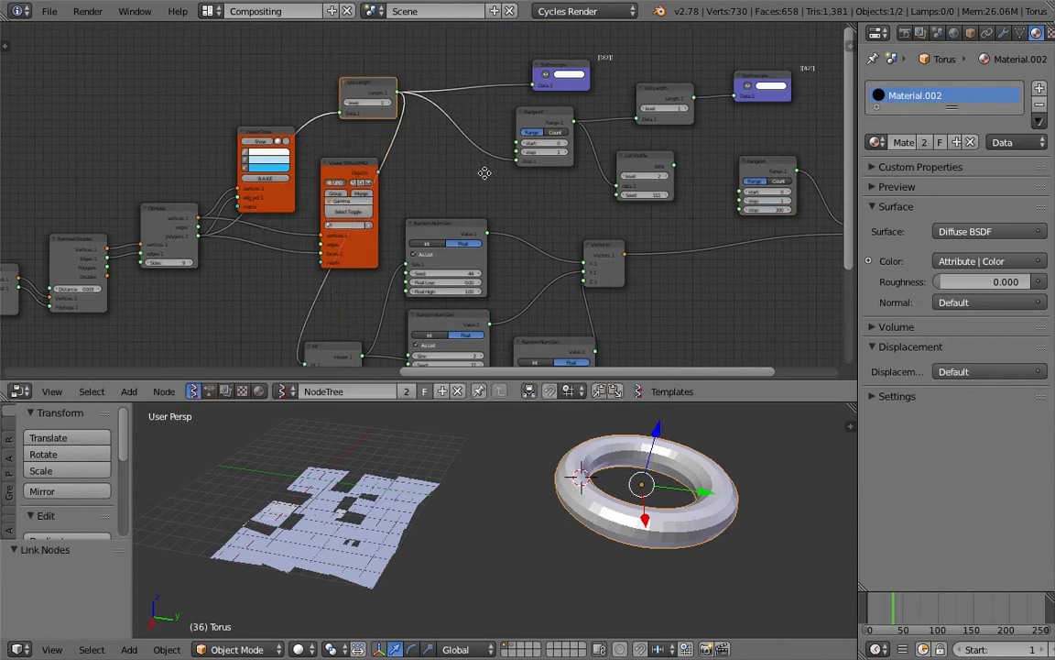
- Link the Objects output of the orange Viewer BMesh node to the Object input of Vertex color new
{"action": "middle_click_drag", "start_coordinate": [484, 173], "coordinate": [341, 139]}
{"action": "middle_click_drag", "start_coordinate": [444, 173], "coordinate": [424, 177]}
{"action": "scroll", "coordinate": [424, 177], "scroll_direction": "up", "scroll_amount": 1}
{"action": "middle_click_drag", "start_coordinate": [521, 195], "coordinate": [250, 212]}
{"action": "scroll", "coordinate": [337, 184], "scroll_direction": "up", "scroll_amount": 2}
{"action": "middle_click_drag", "start_coordinate": [339, 183], "coordinate": [377, 214]}
{"action": "scroll", "coordinate": [275, 202], "scroll_direction": "down", "scroll_amount": 1}
{"action": "left_click_drag", "start_coordinate": [76, 157], "coordinate": [75, 134]}
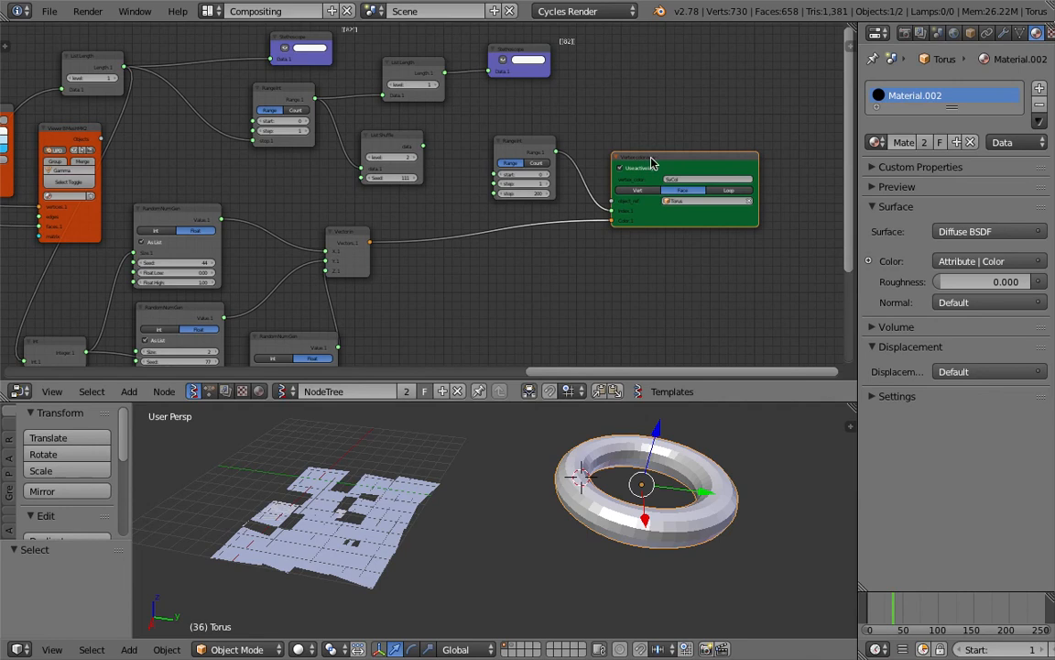
{"action": "left_click_drag", "start_coordinate": [101, 137], "coordinate": [611, 202]}
- Switch the viewport to Rendered shading and delete the torus
{"action": "middle_click_drag", "start_coordinate": [523, 499], "coordinate": [384, 626]}
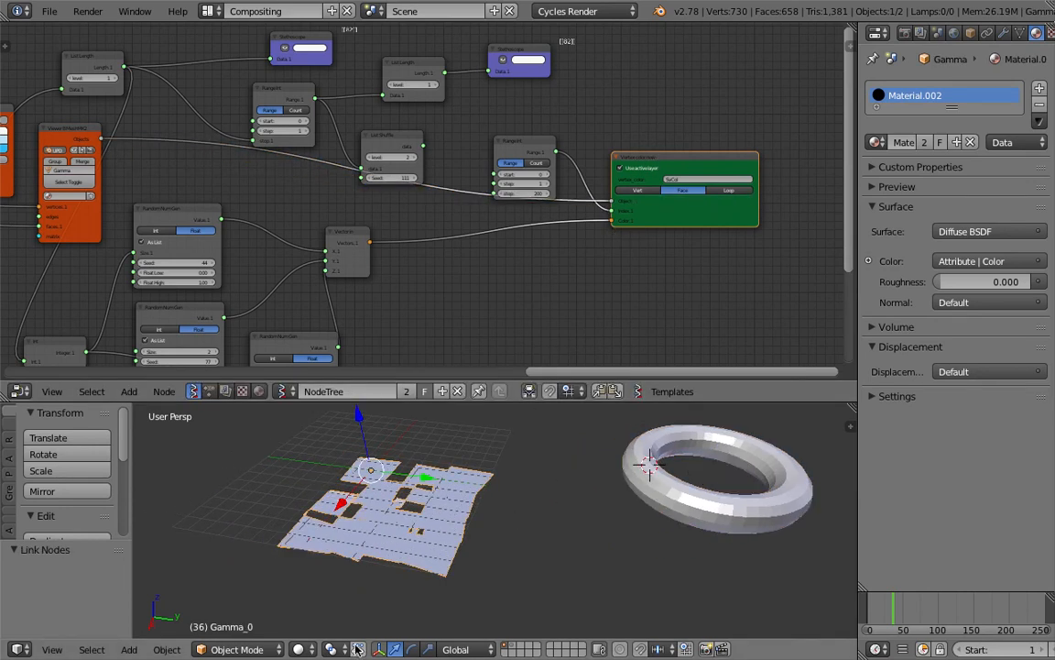
{"action": "left_click", "coordinate": [301, 648]}
{"action": "left_click", "coordinate": [339, 537]}
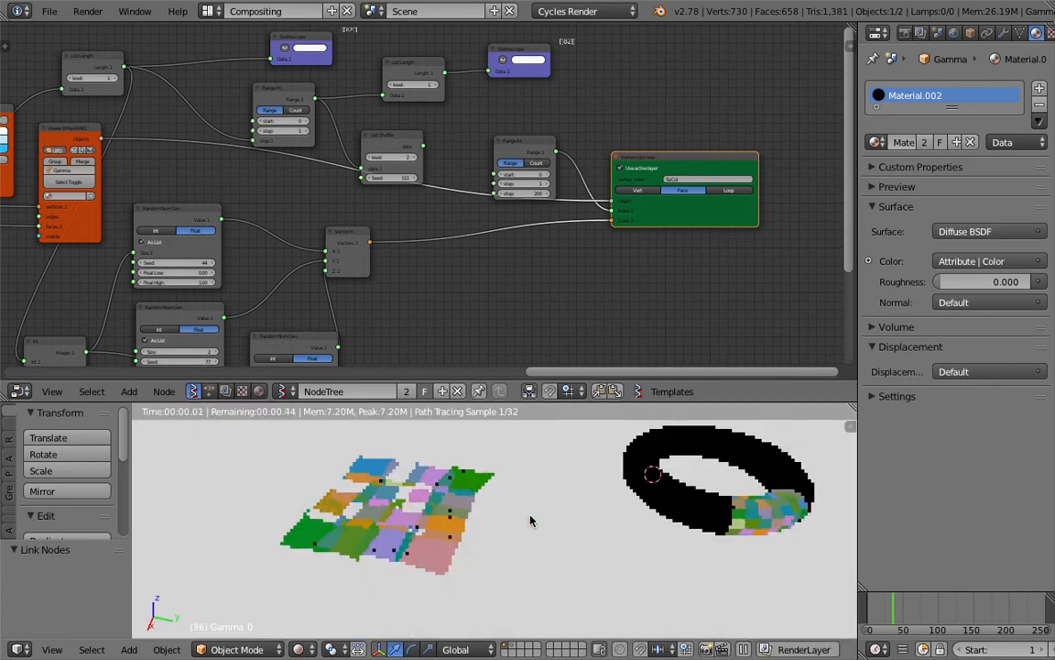
{"action": "key", "text": "x"}
{"action": "left_click", "coordinate": [618, 429]}
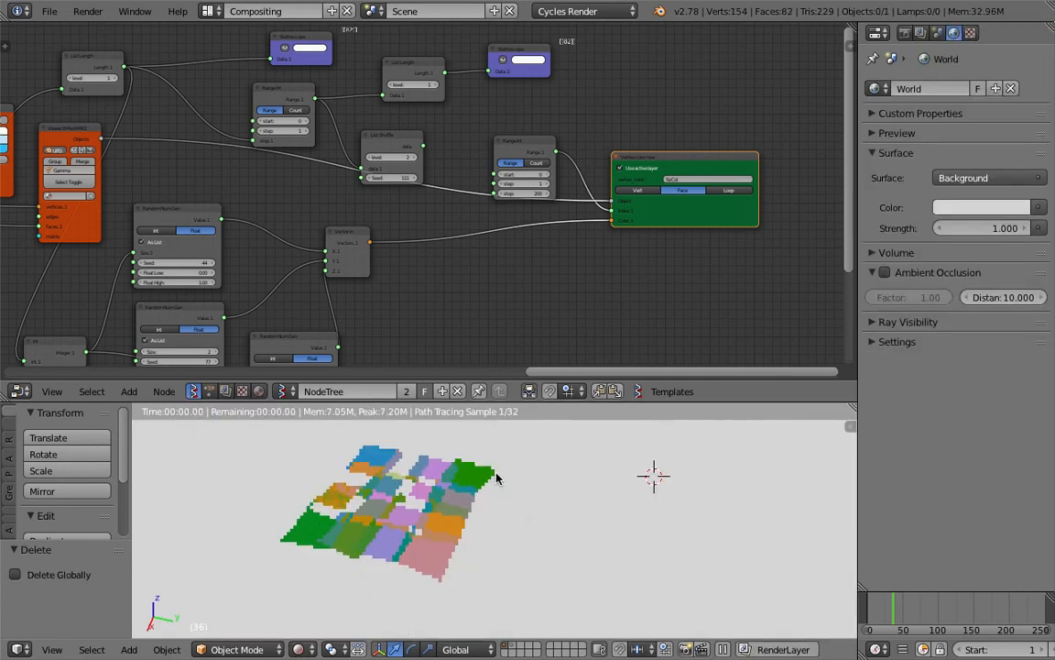
- Enlarge the 3D viewport area and spread the duplicated Range Int and Vertex color new nodes apart
{"action": "middle_click_drag", "start_coordinate": [495, 472], "coordinate": [605, 474], "text": "shift"}
{"action": "left_click_drag", "start_coordinate": [606, 401], "coordinate": [604, 292]}
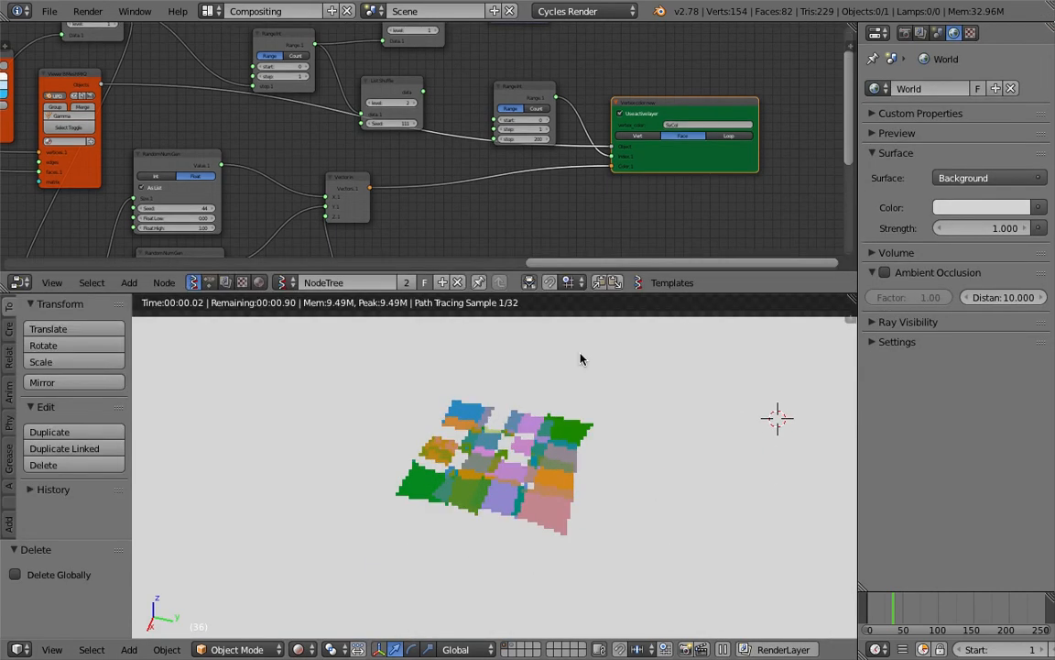
{"action": "middle_click_drag", "start_coordinate": [580, 359], "coordinate": [527, 447]}
{"action": "scroll", "coordinate": [568, 513], "scroll_direction": "up", "scroll_amount": 1}
{"action": "middle_click_drag", "start_coordinate": [532, 215], "coordinate": [501, 223]}
{"action": "left_click_drag", "start_coordinate": [504, 93], "coordinate": [533, 70]}
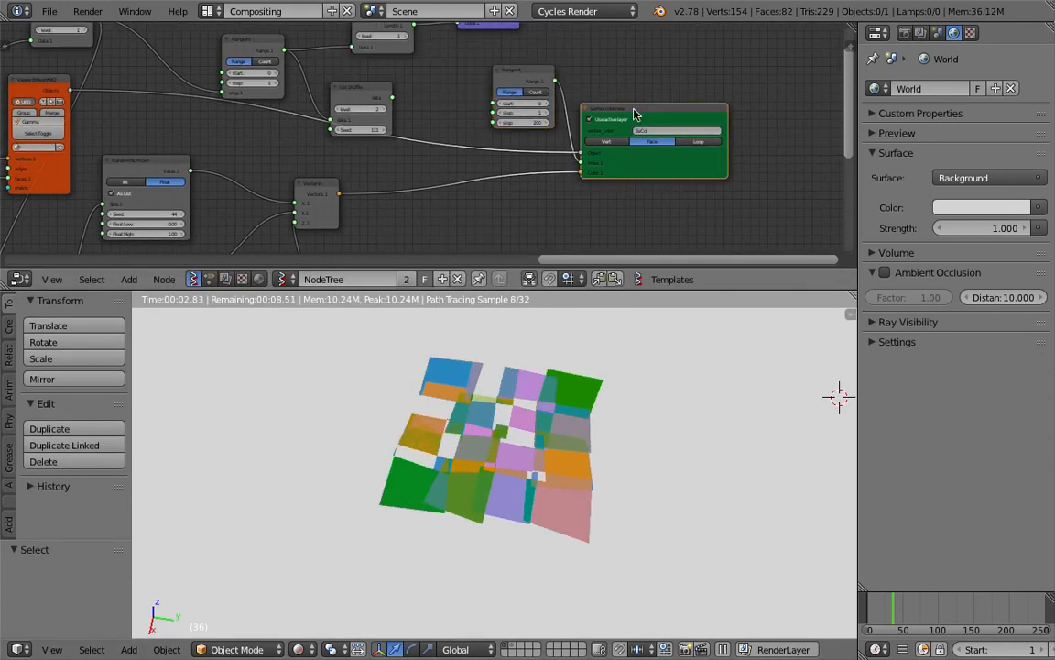
{"action": "left_click_drag", "start_coordinate": [633, 109], "coordinate": [662, 105]}
- Save the file with the colored quad mesh, overwriting the previous version
{"action": "middle_click_drag", "start_coordinate": [570, 401], "coordinate": [538, 445]}
{"action": "scroll", "coordinate": [335, 189], "scroll_direction": "down", "scroll_amount": 3}
{"action": "middle_click_drag", "start_coordinate": [224, 182], "coordinate": [492, 169]}
{"action": "scroll", "coordinate": [491, 169], "scroll_direction": "down", "scroll_amount": 3}
{"action": "middle_click_drag", "start_coordinate": [417, 171], "coordinate": [632, 171]}
{"action": "middle_click_drag", "start_coordinate": [594, 450], "coordinate": [648, 521]}
{"action": "key", "text": "ctrl+s"}
{"action": "left_click", "coordinate": [647, 521]}
- Set the Seed of the Random Num Gen feeding Random Vector MK2 to 221 and save the file, overwriting the previous version
{"action": "scroll", "coordinate": [410, 152], "scroll_direction": "down", "scroll_amount": 2}
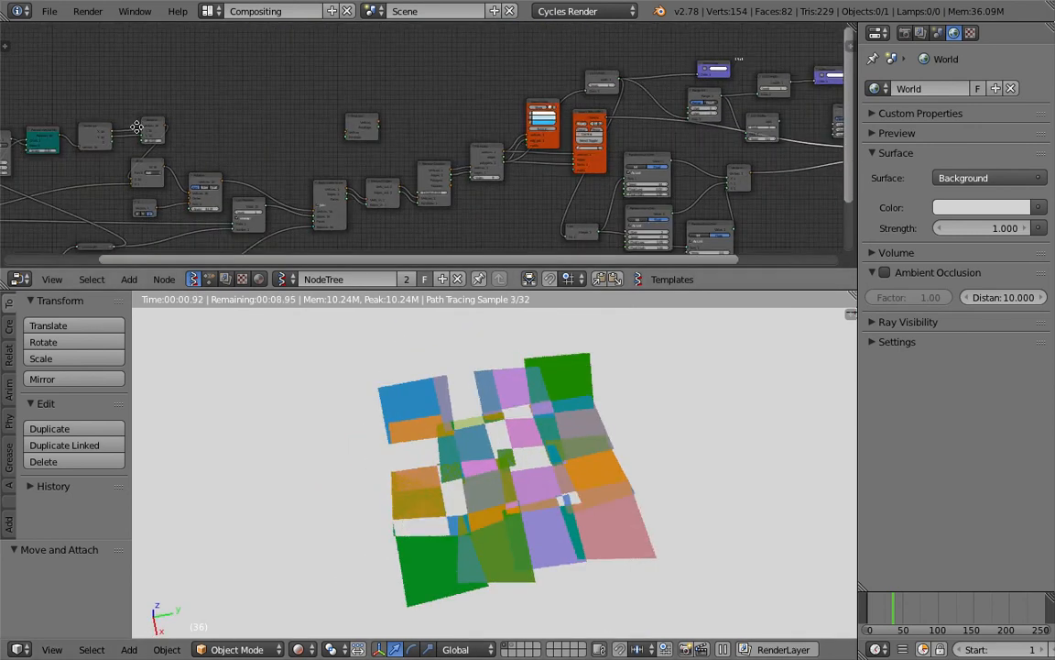
{"action": "middle_click_drag", "start_coordinate": [136, 126], "coordinate": [419, 120]}
{"action": "middle_click_drag", "start_coordinate": [321, 156], "coordinate": [329, 142]}
{"action": "scroll", "coordinate": [623, 213], "scroll_direction": "down", "scroll_amount": 3}
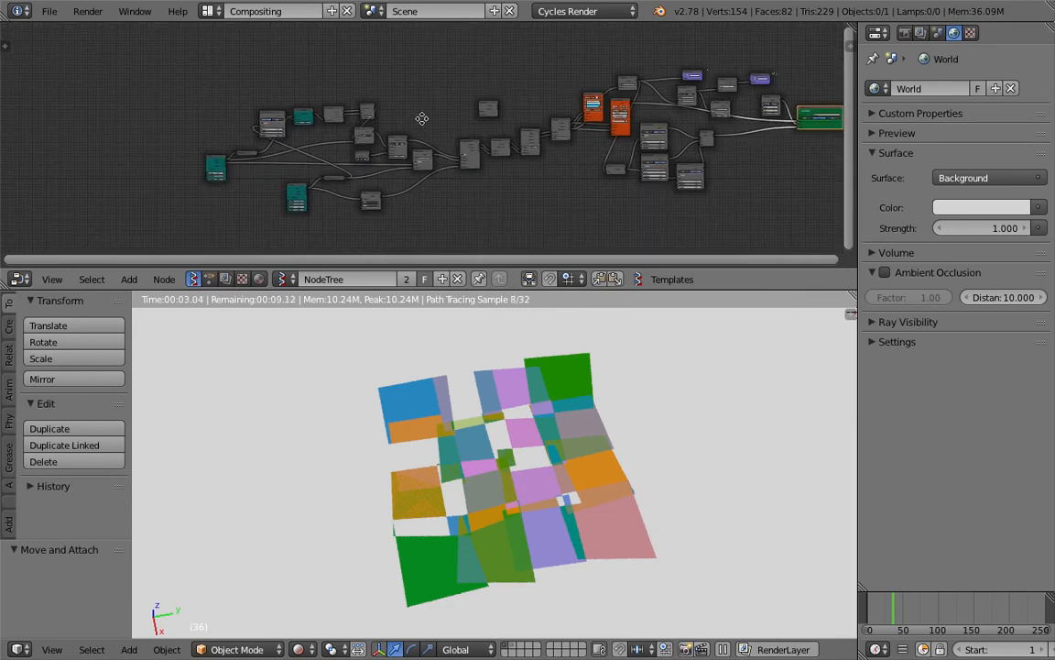
{"action": "middle_click_drag", "start_coordinate": [771, 205], "coordinate": [692, 209]}
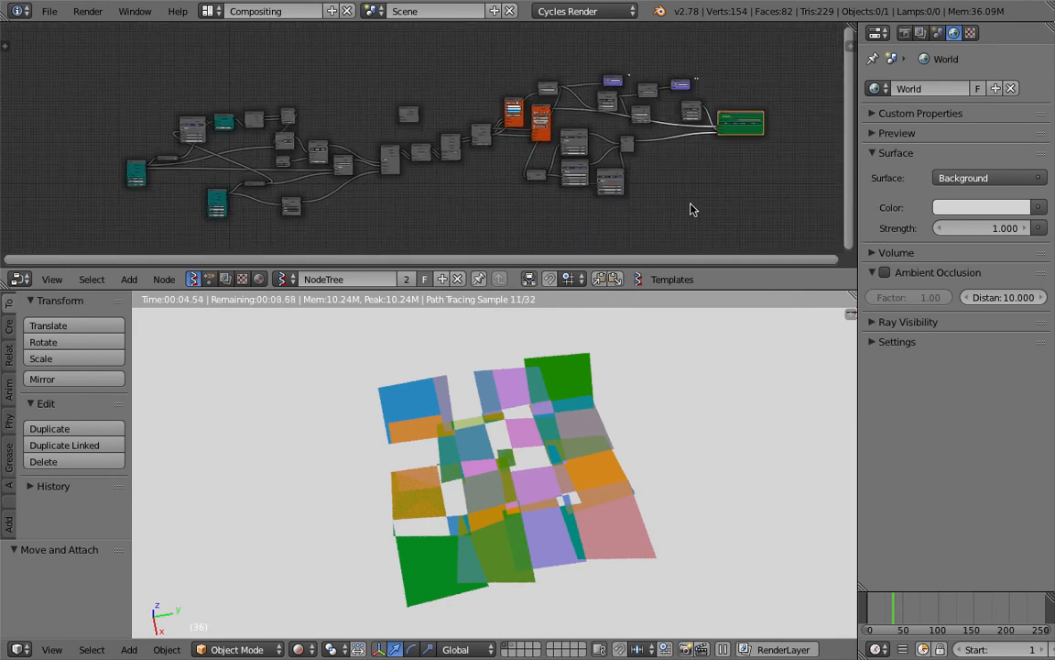
{"action": "middle_click_drag", "start_coordinate": [223, 121], "coordinate": [380, 146]}
{"action": "scroll", "coordinate": [333, 130], "scroll_direction": "up", "scroll_amount": 6}
{"action": "scroll", "coordinate": [304, 149], "scroll_direction": "up", "scroll_amount": 10}
{"action": "middle_click_drag", "start_coordinate": [312, 149], "coordinate": [392, 151]}
{"action": "scroll", "coordinate": [327, 142], "scroll_direction": "up", "scroll_amount": 2}
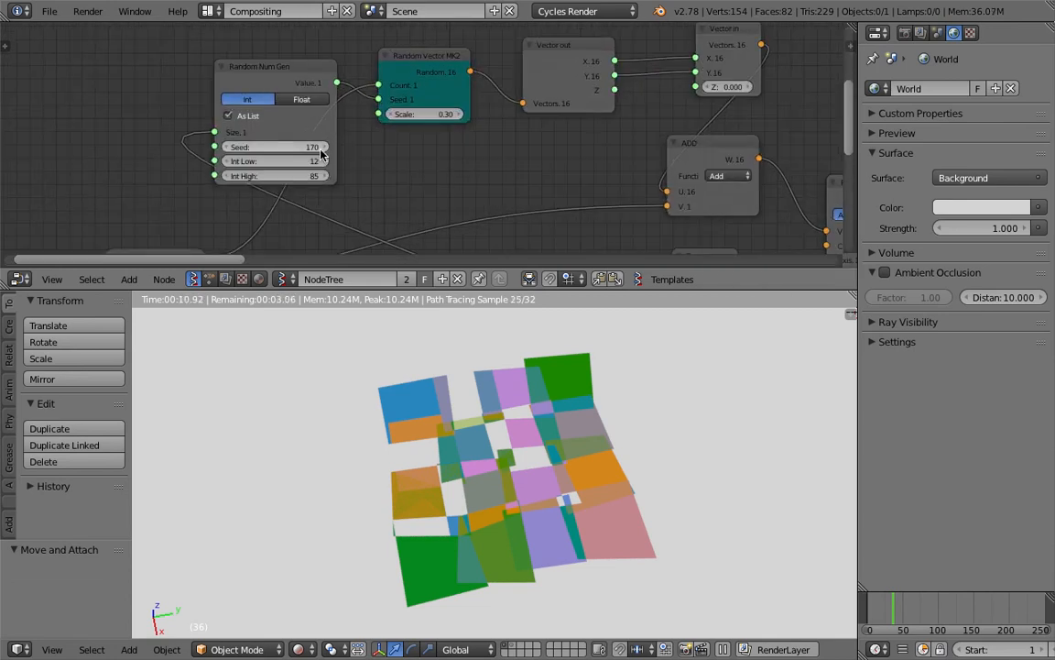
{"action": "scroll", "coordinate": [310, 148], "scroll_direction": "up", "scroll_amount": 2}
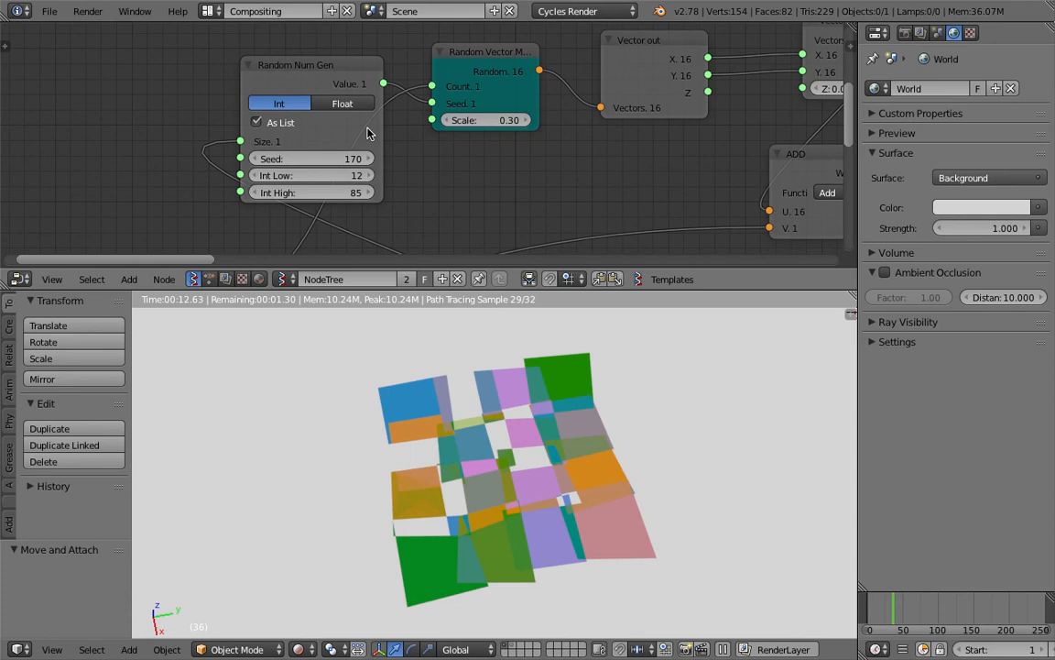
{"action": "middle_click_drag", "start_coordinate": [352, 177], "coordinate": [360, 174]}
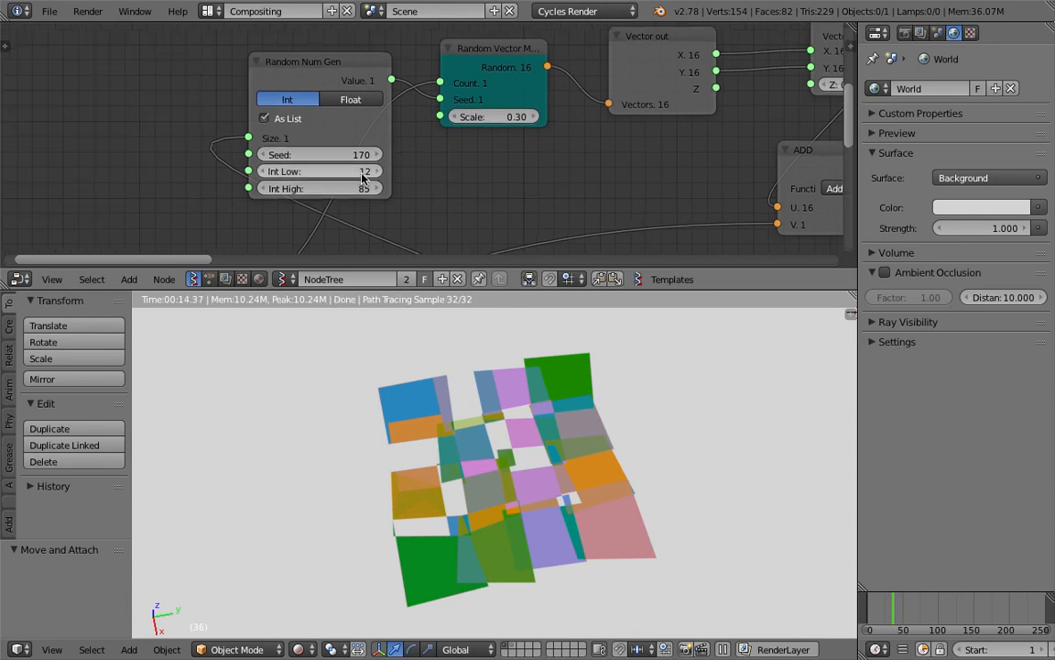
{"action": "left_click_drag", "start_coordinate": [317, 155], "coordinate": [380, 158]}
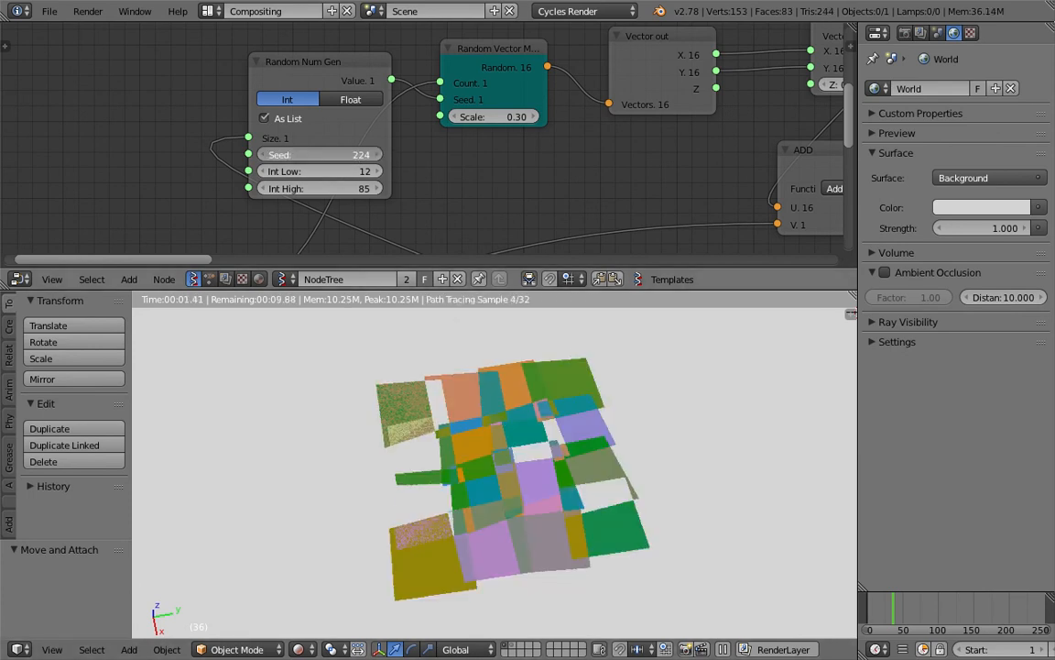
{"action": "left_click_drag", "start_coordinate": [379, 158], "coordinate": [360, 158]}
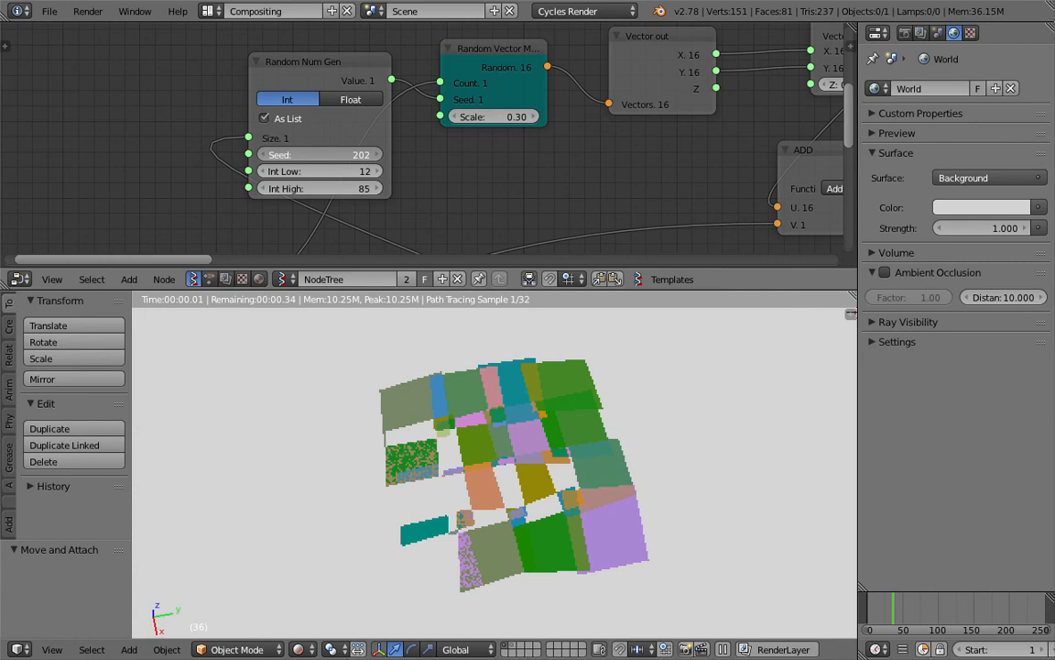
{"action": "left_click_drag", "start_coordinate": [360, 158], "coordinate": [378, 158]}
{"action": "key", "text": "ctrl+s"}
{"action": "left_click", "coordinate": [501, 423]}
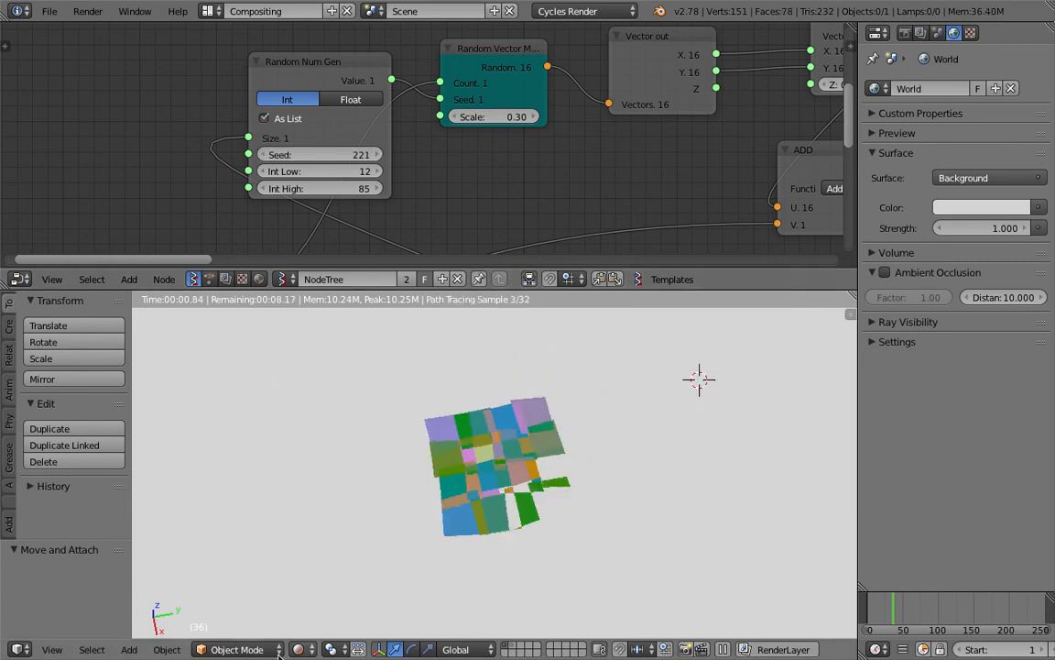
- Split the 3D viewport in two and make the new area a slightly widened Text Editor
{"action": "left_click", "coordinate": [298, 648]}
{"action": "scroll", "coordinate": [469, 421], "scroll_direction": "up", "scroll_amount": 2}
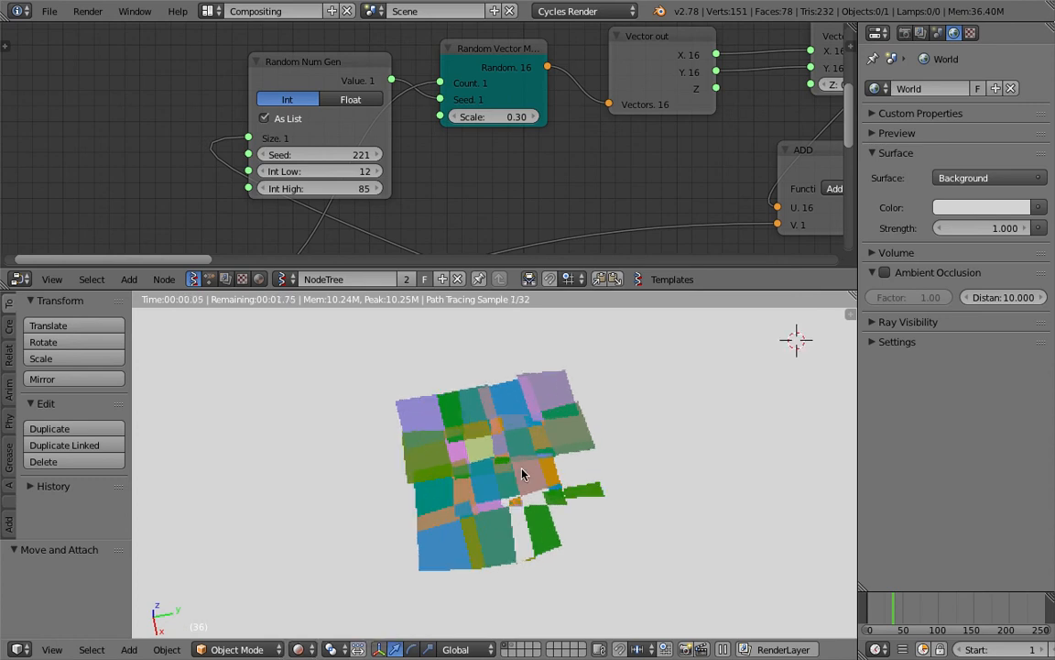
{"action": "scroll", "coordinate": [469, 421], "scroll_direction": "up", "scroll_amount": 1, "text": "shift"}
{"action": "left_click_drag", "start_coordinate": [851, 314], "coordinate": [572, 311]}
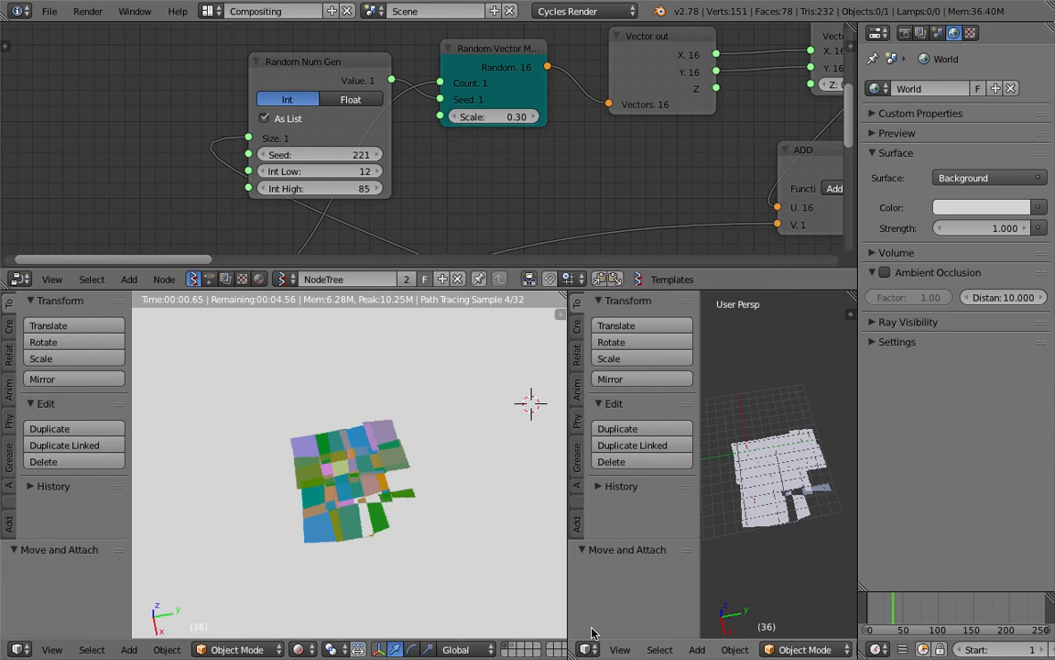
{"action": "left_click", "coordinate": [584, 648]}
{"action": "left_click", "coordinate": [622, 466]}
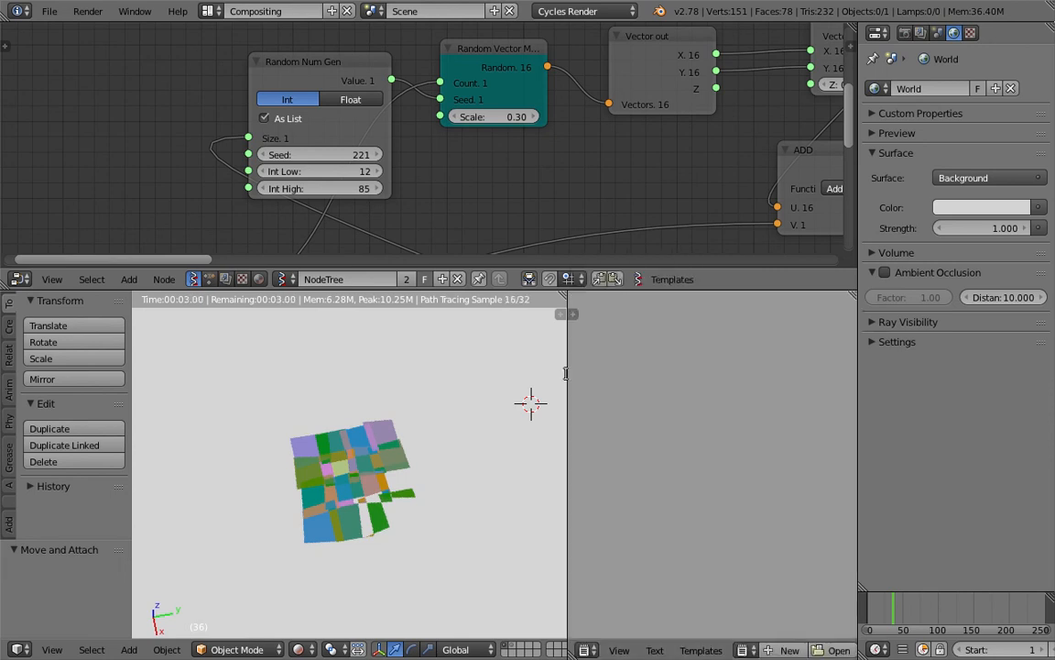
{"action": "left_click_drag", "start_coordinate": [566, 337], "coordinate": [515, 337]}
- Create a new text with the separate lines "CIRCLE node", "Bunch of Circle" and "Bunch of Squares"
{"action": "left_click", "coordinate": [736, 649]}
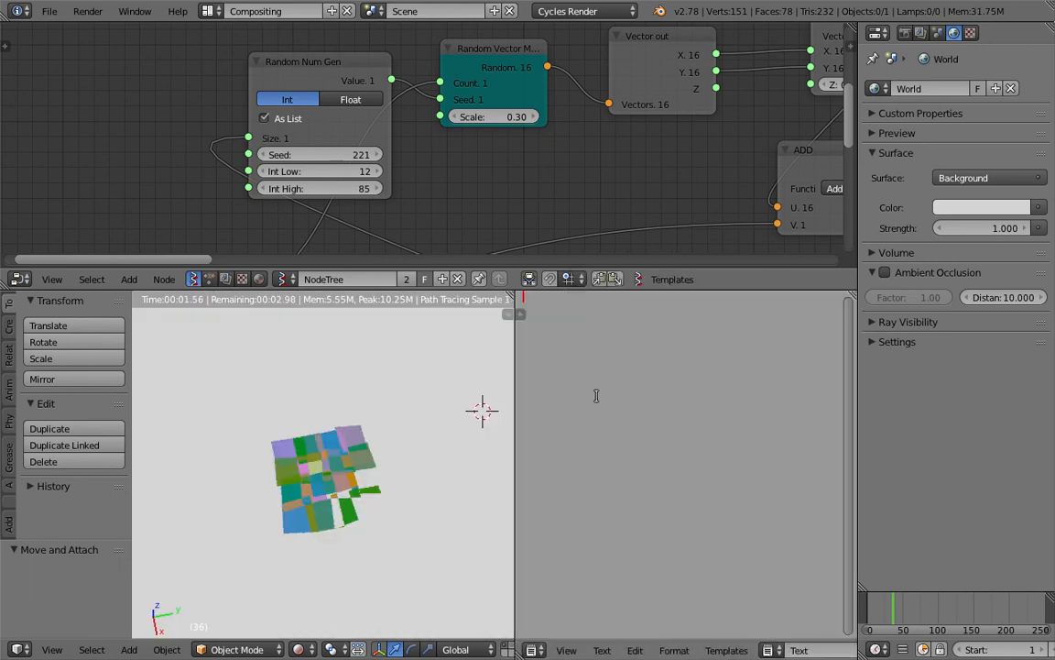
{"action": "middle_click_drag", "start_coordinate": [480, 226], "coordinate": [476, 37], "text": "ctrl"}
{"action": "scroll", "coordinate": [454, 174], "scroll_direction": "down", "scroll_amount": 2}
{"action": "type", "text": "CIRCLE node"}
{"action": "key", "text": "Return"}
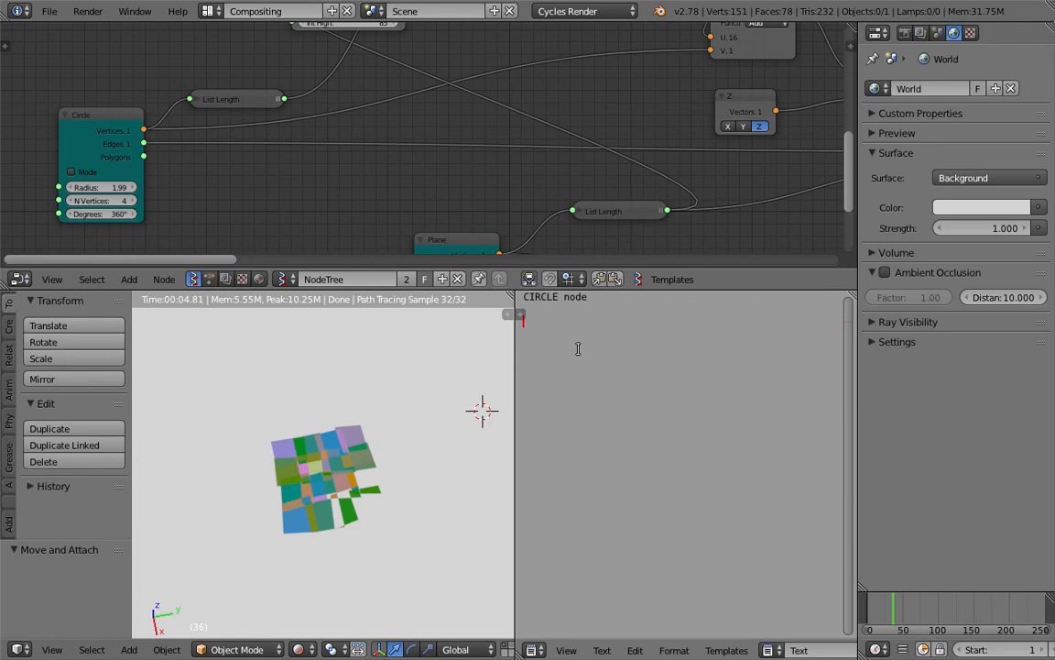
{"action": "type", "text": "Bunch of Circle"}
{"action": "key", "text": "Return"}
{"action": "key", "text": "Return"}
{"action": "type", "text": "Bunch of Squares  We "}
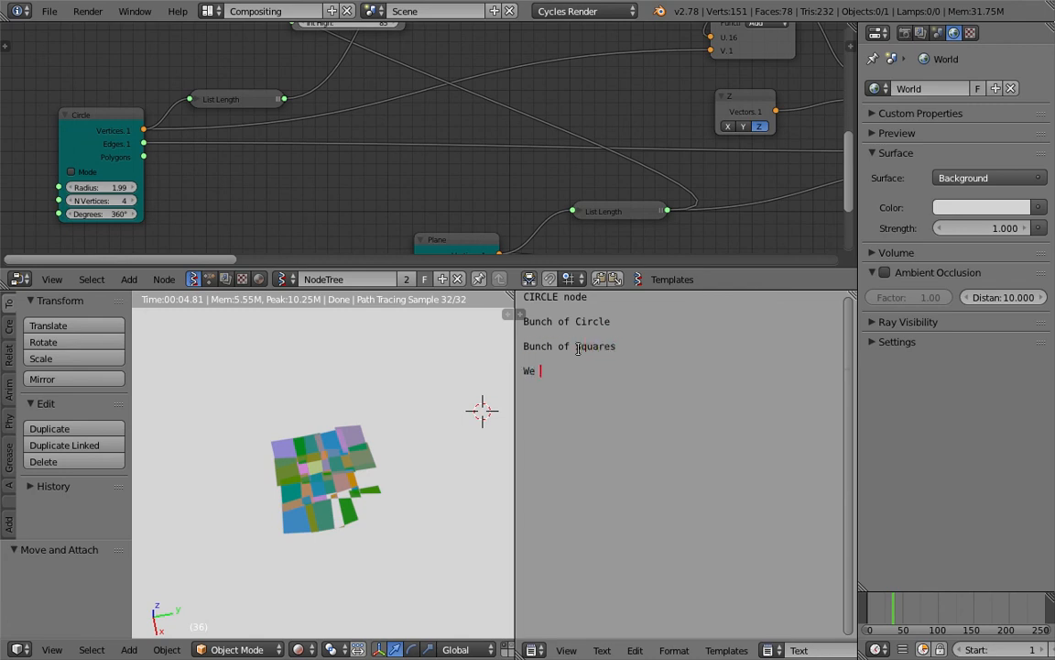
- Add the lines "We randomize the square points in X and Y axis, not Z" and "Intersect to find intersecting edges"
{"action": "type", "text": "randomize the square points in X and Y a"}
{"action": "key", "text": "BackSpace"}
{"action": "key", "text": "BackSpace"}
{"action": "type", "text": "and "}
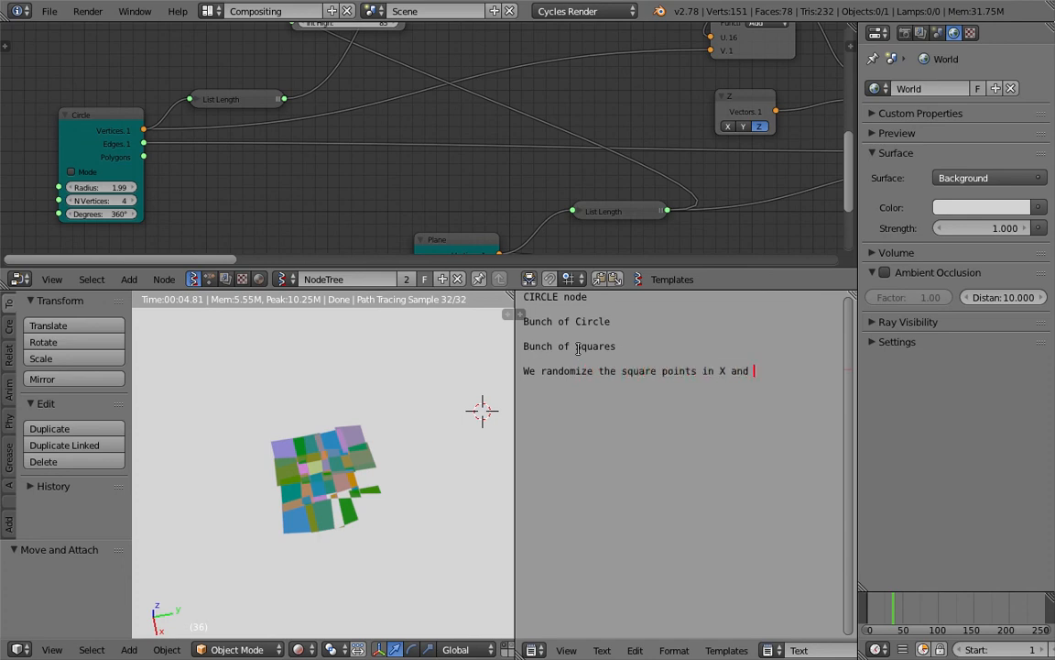
{"action": "type", "text": "Y axis, not Z  "}
{"action": "type", "text": "Inters"}
{"action": "type", "text": "ect to find inte"}
{"action": "type", "text": "rsecting edges"}
{"action": "key", "text": "Return"}
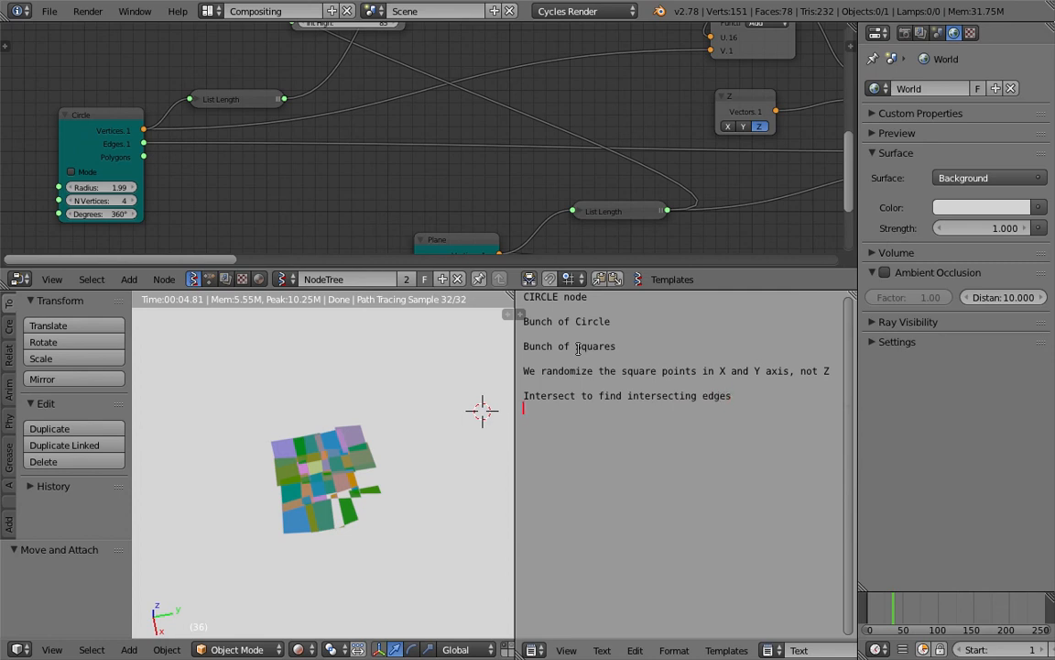
- Add the note line "Fill Hole to fill polygons" below the intersecting edges line
{"action": "type", "text": "Fill Hole "}
{"action": "type", "text": "to fill"}
{"action": "type", "text": " an"}
{"action": "key", "text": "BackSpace"}
{"action": "key", "text": "BackSpace"}
{"action": "type", "text": "o"}
{"action": "type", "text": "oy"}
{"action": "type", "text": "ygons "}
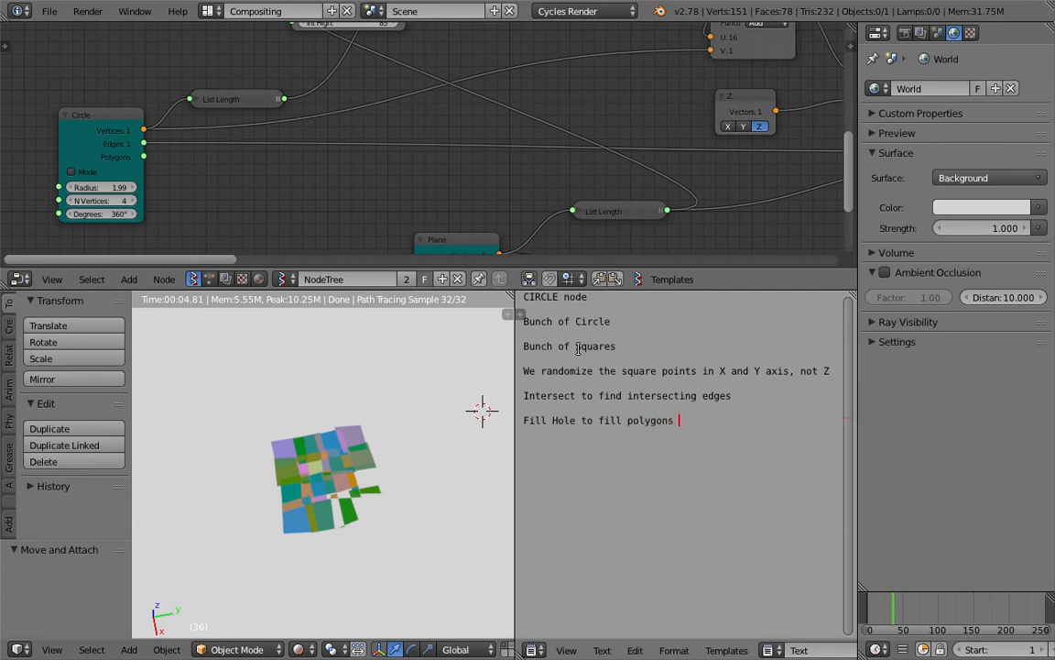
- Add the lines "Colorize polygons randomly using Random List Generators" and "Pass the color as Vertex Color for CYCLES"
{"action": "type", "text": "Colorize polygons random"}
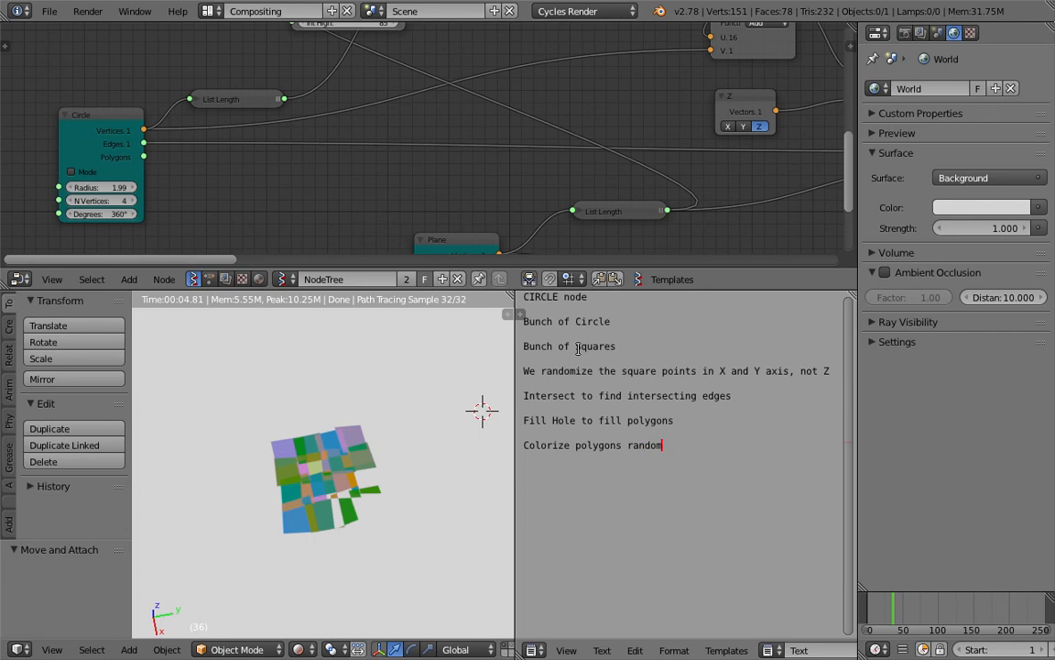
{"action": "type", "text": "ly using Random List Genera"}
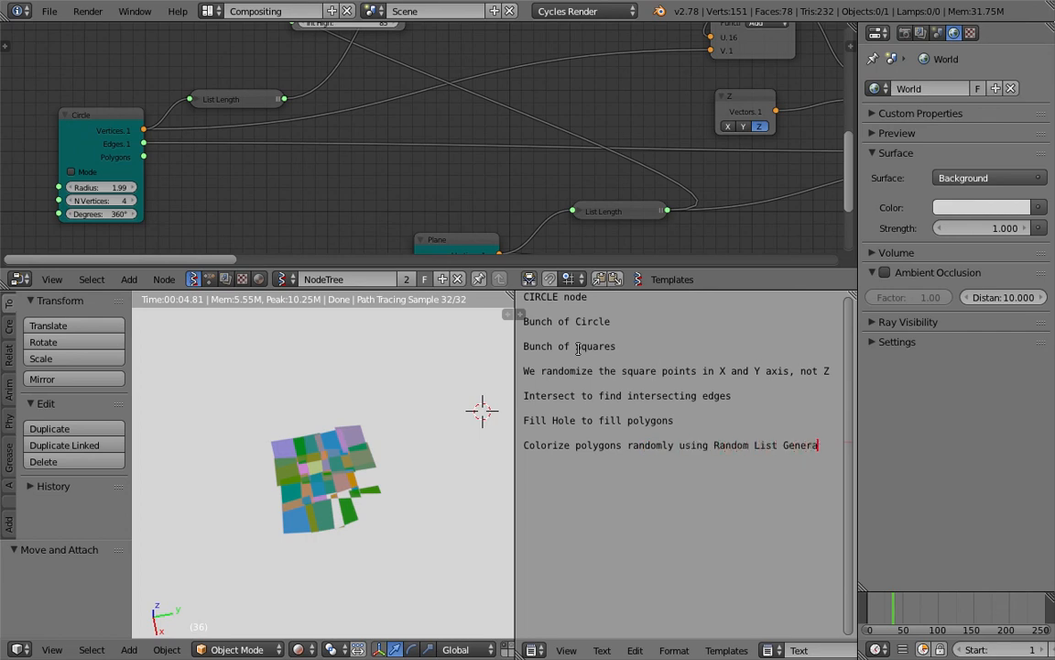
{"action": "type", "text": "tors"}
{"action": "key", "text": "Return"}
{"action": "type", "text": "Pass the color as Vertex "}
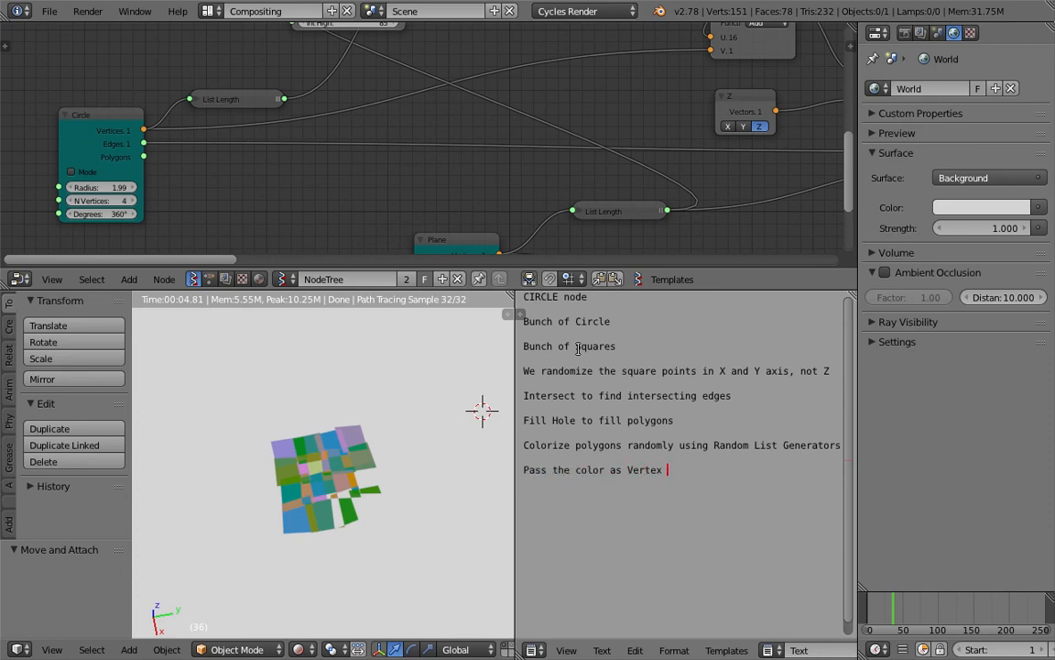
{"action": "type", "text": "Color for CYCLES"}
- Remove the blank lines between all the procedure notes so they form one compact list
{"action": "key", "text": "Up"}
{"action": "key", "text": "Up"}
{"action": "key", "text": "BackSpace"}
{"action": "key", "text": "Up"}
{"action": "key", "text": "BackSpace"}
{"action": "key", "text": "Up"}
{"action": "key", "text": "BackSpace"}
{"action": "key", "text": "Up"}
{"action": "key", "text": "BackSpace"}
{"action": "key", "text": "Up"}
{"action": "key", "text": "BackSpace"}
{"action": "key", "text": "Up"}
{"action": "key", "text": "BackSpace"}
{"action": "key", "text": "Up"}
{"action": "key", "text": "BackSpace"}
{"action": "key", "text": "Up"}
- Insert blank lines above the notes and add the heading "PROCEDURE TO MAKE ABSTRACT SQUARES?"
{"action": "key", "text": "Return"}
{"action": "key", "text": "Return"}
{"action": "key", "text": "Return"}
{"action": "key", "text": "Return"}
{"action": "key", "text": "Return"}
{"action": "key", "text": "Return"}
{"action": "type", "text": "PROCEDURE TO MA"}
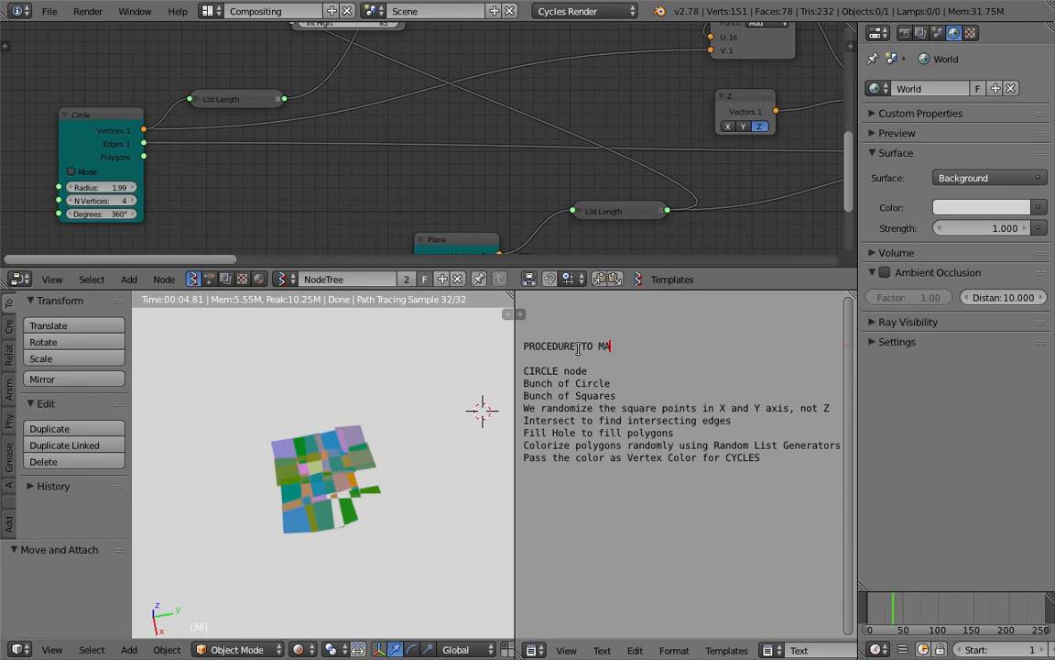
{"action": "type", "text": "KE ABSTRACT SQUARES?"}
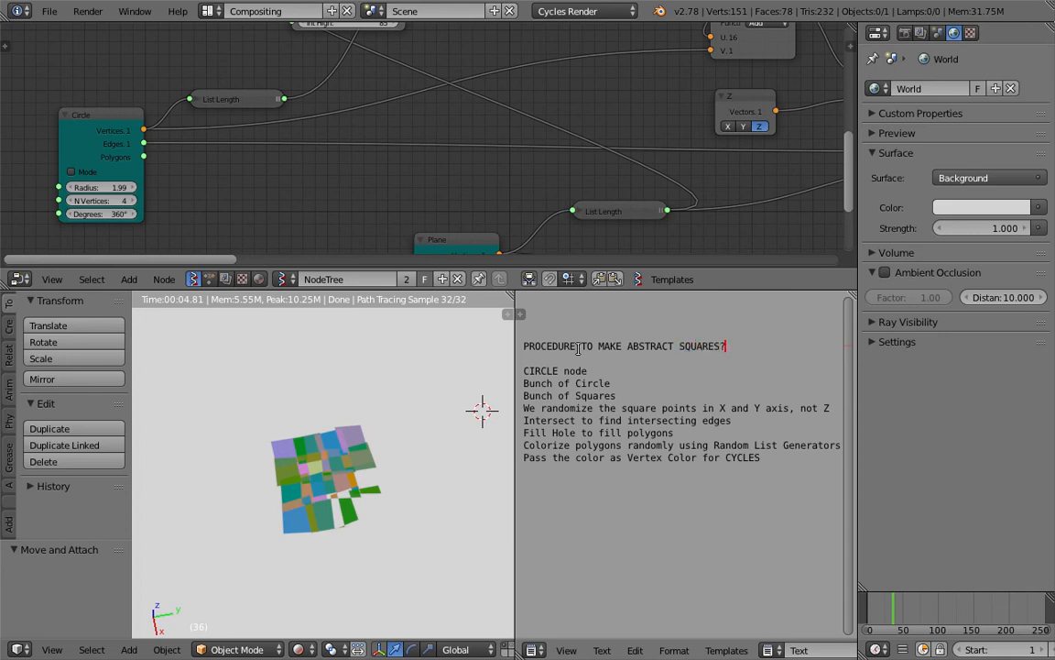
- Set the Seed of the Random Num Gen feeding Y to 87 and of the one feeding Z to 159
{"action": "scroll", "coordinate": [382, 476], "scroll_direction": "up", "scroll_amount": 4}
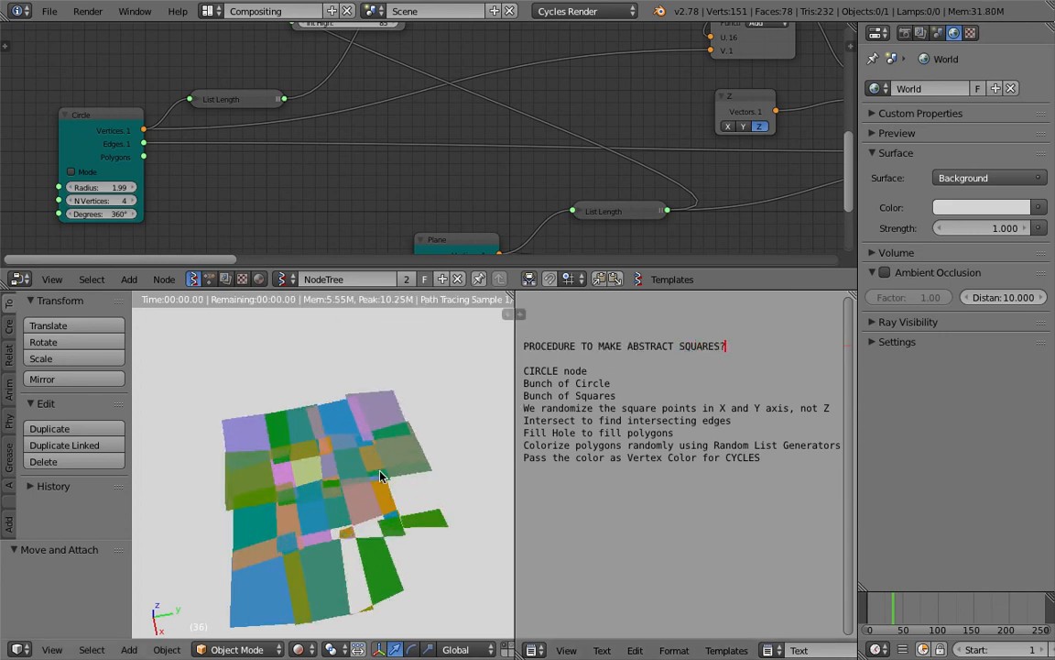
{"action": "middle_click_drag", "start_coordinate": [380, 477], "coordinate": [372, 445], "text": "shift"}
{"action": "middle_click_drag", "start_coordinate": [838, 190], "coordinate": [230, 122]}
{"action": "mouse_move", "coordinate": [494, 147]}
{"action": "middle_mouse_down"}
{"action": "mouse_move", "coordinate": [465, 170]}
{"action": "mouse_move", "coordinate": [363, 202]}
{"action": "mouse_move", "coordinate": [353, 233]}
{"action": "middle_mouse_up"}
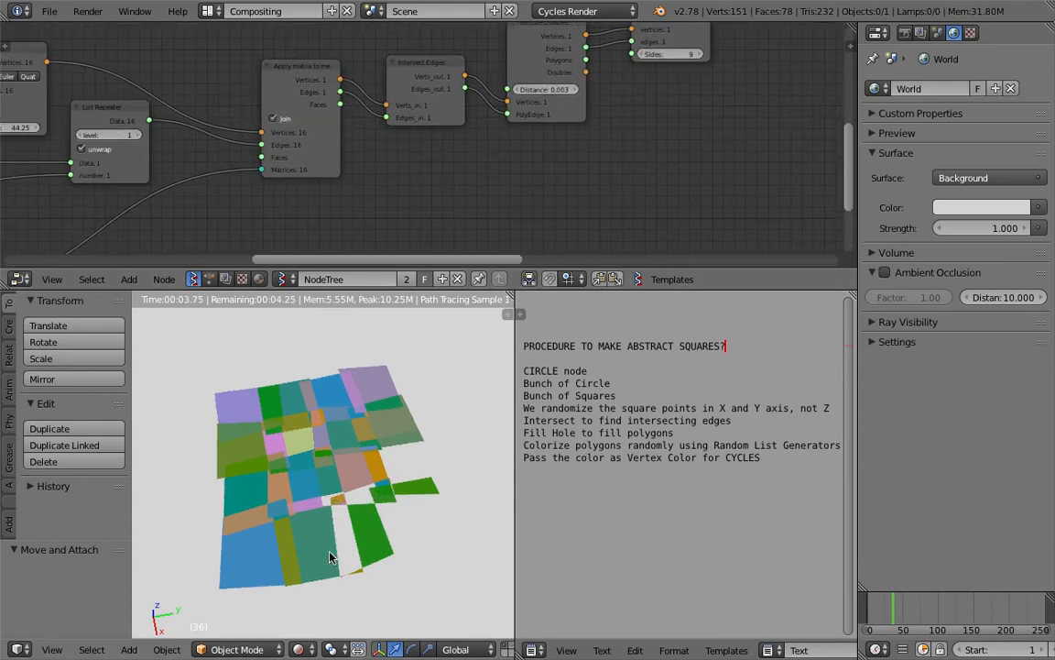
{"action": "mouse_move", "coordinate": [629, 161]}
{"action": "middle_mouse_down"}
{"action": "mouse_move", "coordinate": [542, 238]}
{"action": "mouse_move", "coordinate": [311, 223]}
{"action": "middle_mouse_up"}
{"action": "mouse_move", "coordinate": [562, 218]}
{"action": "middle_mouse_down"}
{"action": "mouse_move", "coordinate": [418, 170]}
{"action": "mouse_move", "coordinate": [285, 156]}
{"action": "middle_mouse_up"}
{"action": "middle_click_drag", "start_coordinate": [363, 134], "coordinate": [283, 84]}
{"action": "scroll", "coordinate": [376, 111], "scroll_direction": "up", "scroll_amount": 2}
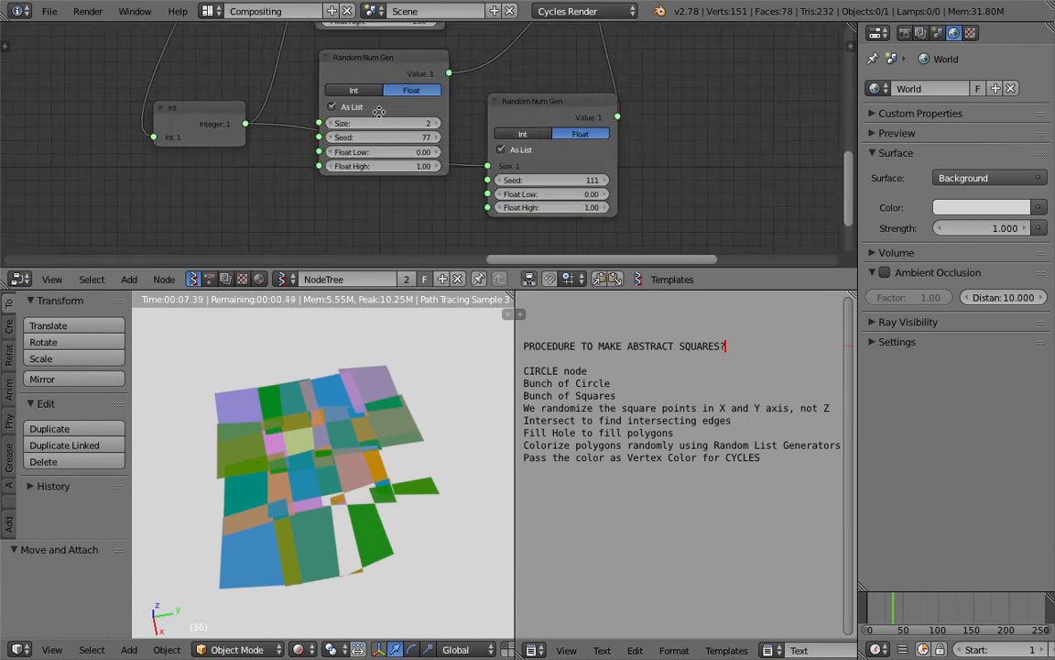
{"action": "middle_click_drag", "start_coordinate": [377, 111], "coordinate": [385, 129]}
{"action": "left_click_drag", "start_coordinate": [422, 156], "coordinate": [583, 198]}
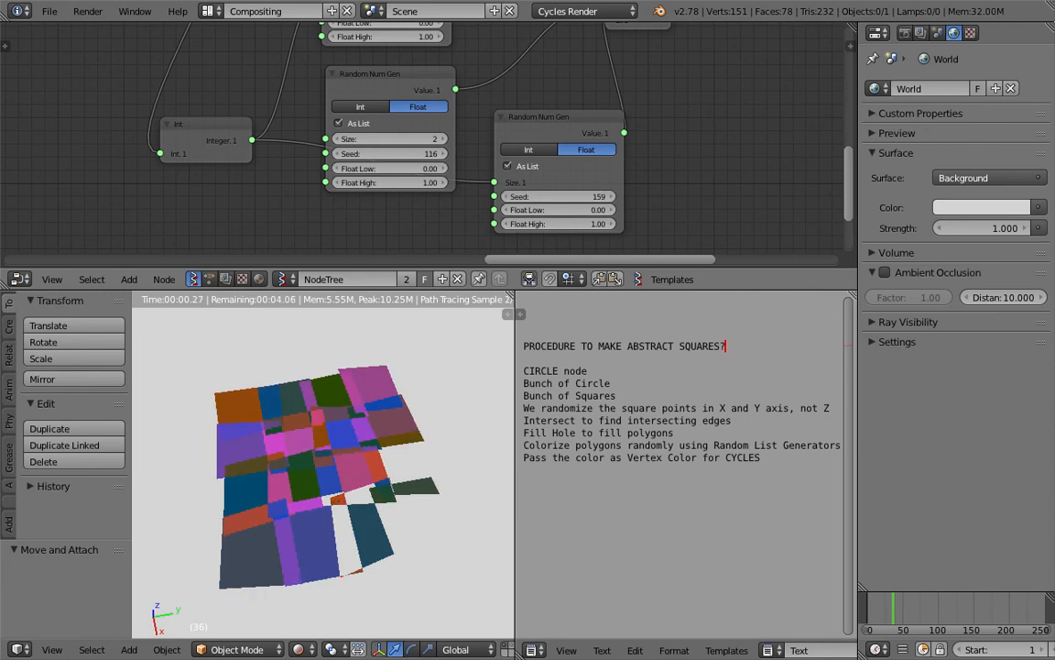
{"action": "left_click_drag", "start_coordinate": [429, 154], "coordinate": [400, 154]}
- Try another Float Low value on the Random Num Gen feeding X and reset it to 0
{"action": "middle_click_drag", "start_coordinate": [474, 114], "coordinate": [469, 205]}
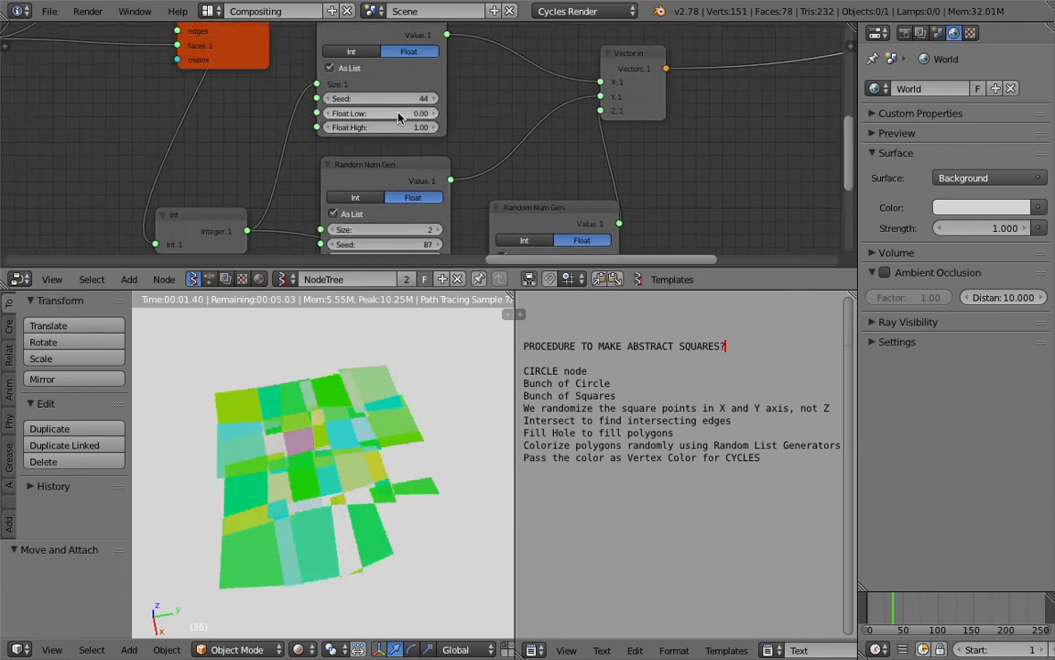
{"action": "left_click_drag", "start_coordinate": [396, 111], "coordinate": [403, 110]}
{"action": "left_click", "coordinate": [401, 109]}
{"action": "type", "text": "0"}
{"action": "key", "text": "Return"}
{"action": "middle_click_drag", "start_coordinate": [478, 127], "coordinate": [469, 120]}
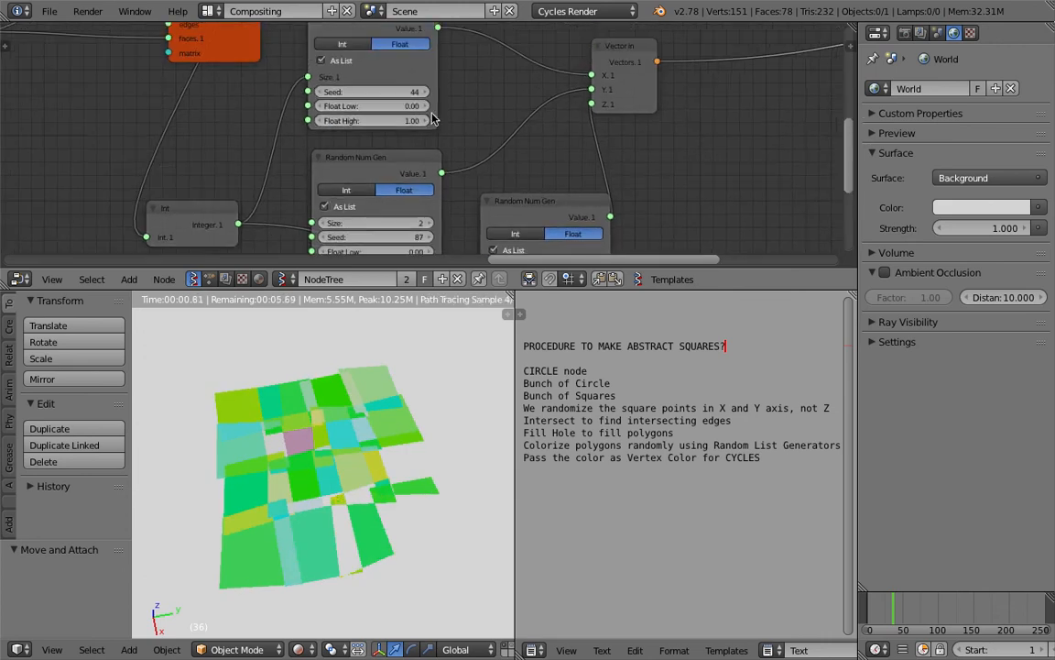
- Set the seeds of the Random Num Gen nodes feeding X, Y and Z to -43, 81 and 122
{"action": "left_click_drag", "start_coordinate": [392, 92], "coordinate": [342, 93]}
{"action": "left_click_drag", "start_coordinate": [383, 237], "coordinate": [370, 237]}
{"action": "middle_click_drag", "start_coordinate": [483, 197], "coordinate": [477, 140]}
{"action": "left_click_drag", "start_coordinate": [524, 224], "coordinate": [496, 223]}
- Move the Vector in node farther from the generators and shift the Random Num Gen feeding Z closer to it
{"action": "middle_click_drag", "start_coordinate": [630, 148], "coordinate": [607, 248]}
{"action": "left_click_drag", "start_coordinate": [601, 133], "coordinate": [765, 162]}
{"action": "left_click_drag", "start_coordinate": [551, 240], "coordinate": [587, 197]}
{"action": "middle_click_drag", "start_coordinate": [586, 197], "coordinate": [565, 174]}
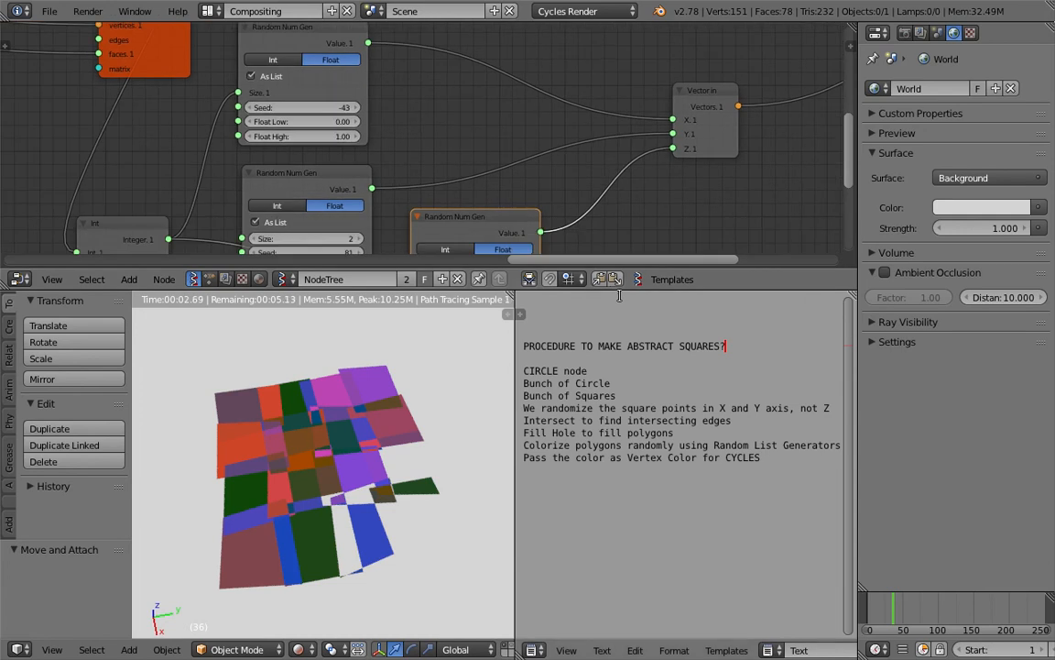
- Enlarge the node editor area and save the file, overwriting the previous version
{"action": "left_click_drag", "start_coordinate": [619, 289], "coordinate": [620, 349]}
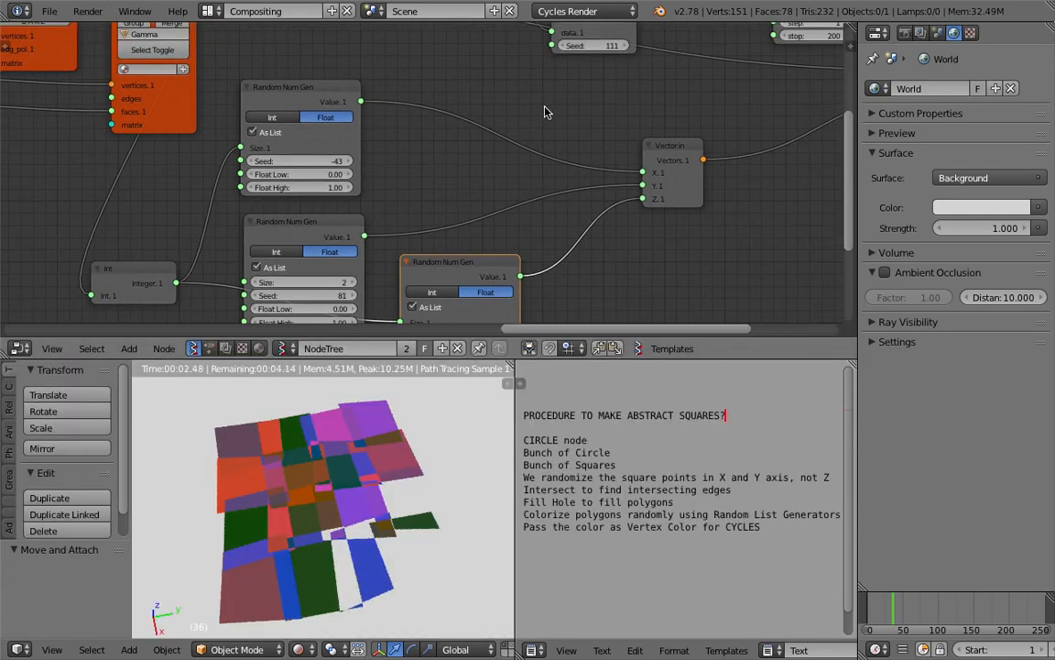
{"action": "middle_click_drag", "start_coordinate": [544, 112], "coordinate": [495, 99]}
{"action": "key", "text": "ctrl+s"}
{"action": "left_click", "coordinate": [445, 96]}
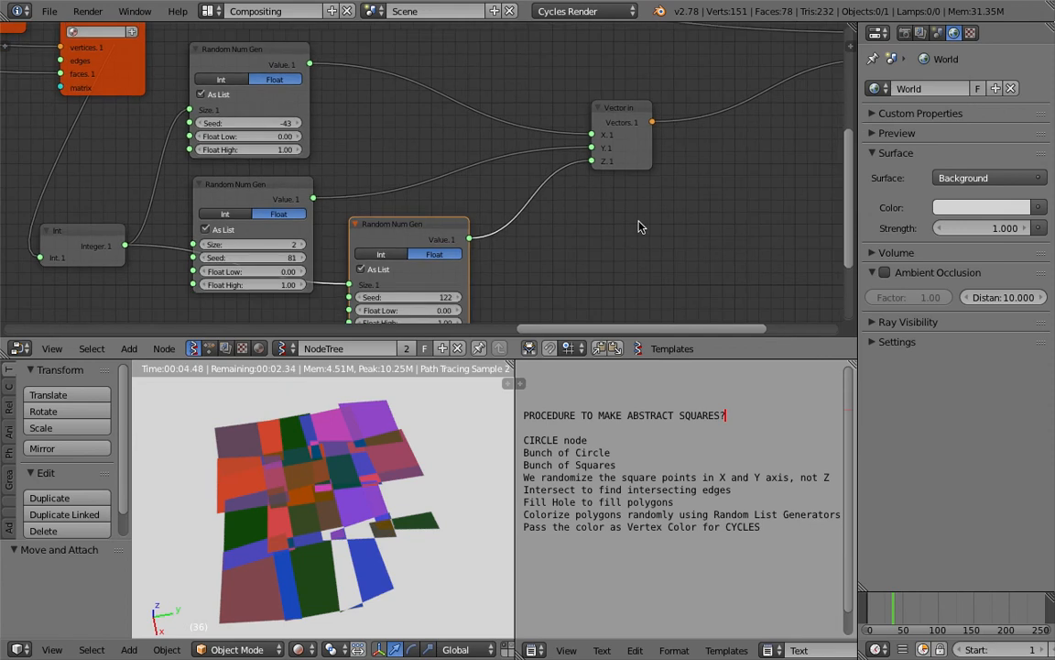
- Lower the Seed of the Random Num Gen feeding Z to vary the face colors
{"action": "middle_click_drag", "start_coordinate": [409, 526], "coordinate": [369, 519]}
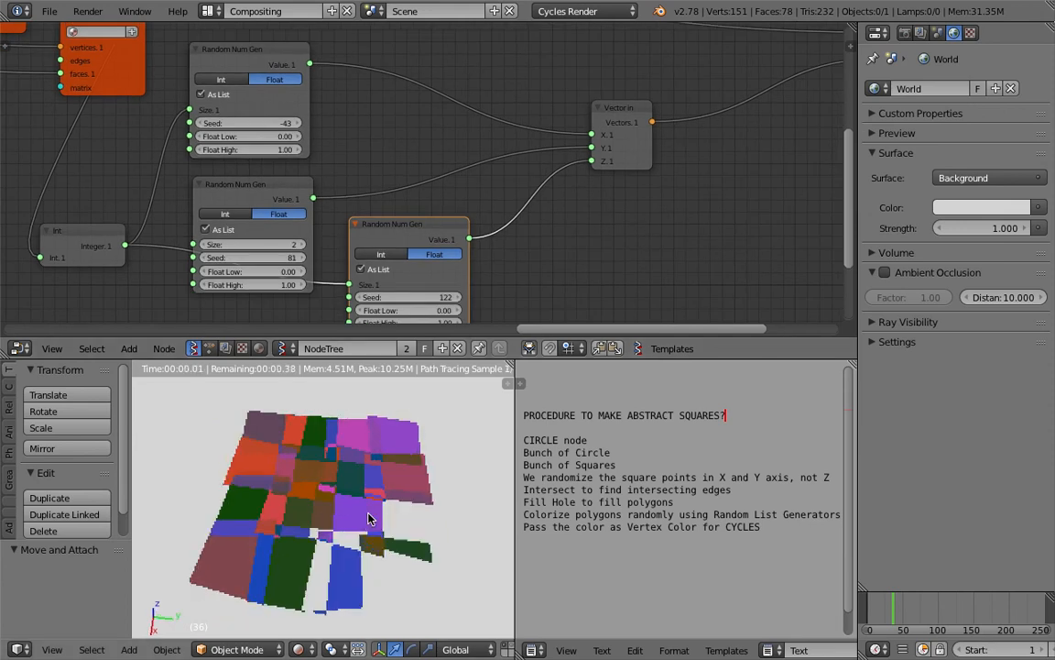
{"action": "left_click_drag", "start_coordinate": [407, 303], "coordinate": [371, 302]}
- Search the node list for "rgb" and browse the available Sverchok templates
{"action": "middle_click_drag", "start_coordinate": [636, 155], "coordinate": [400, 188]}
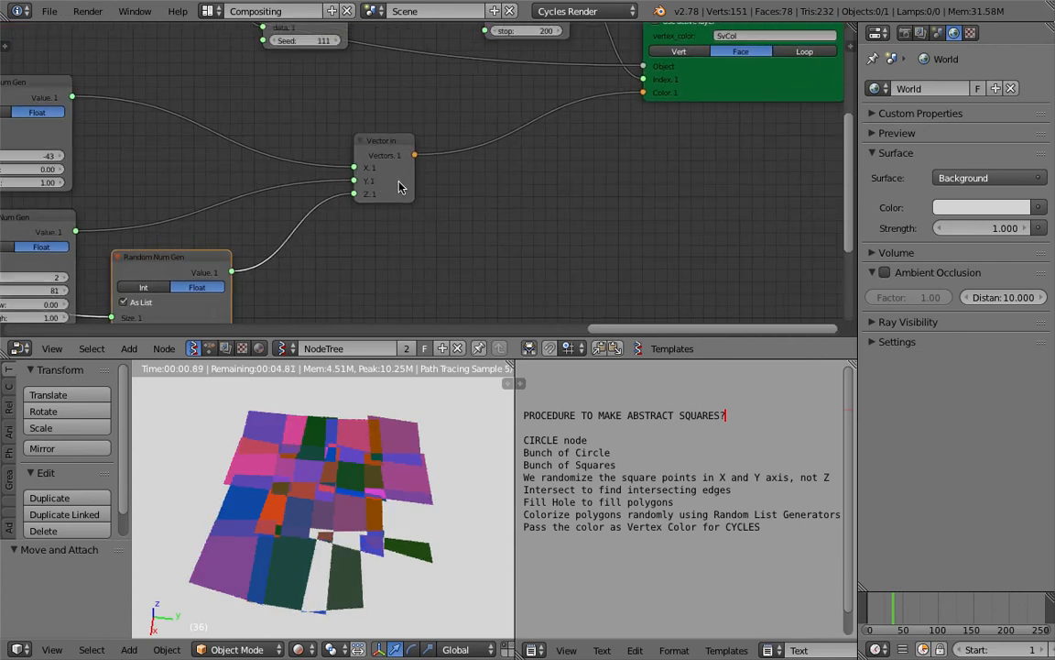
{"action": "key", "text": "shift+a"}
{"action": "left_click", "coordinate": [607, 190]}
{"action": "type", "text": "rgb"}
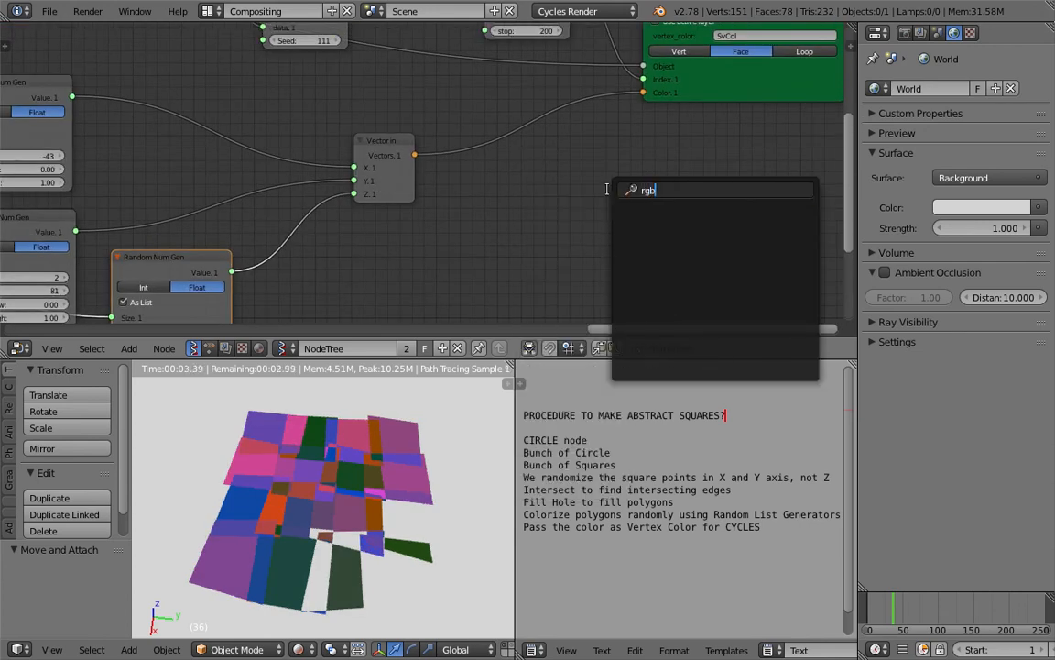
{"action": "key", "text": "Escape"}
{"action": "left_click", "coordinate": [672, 349]}
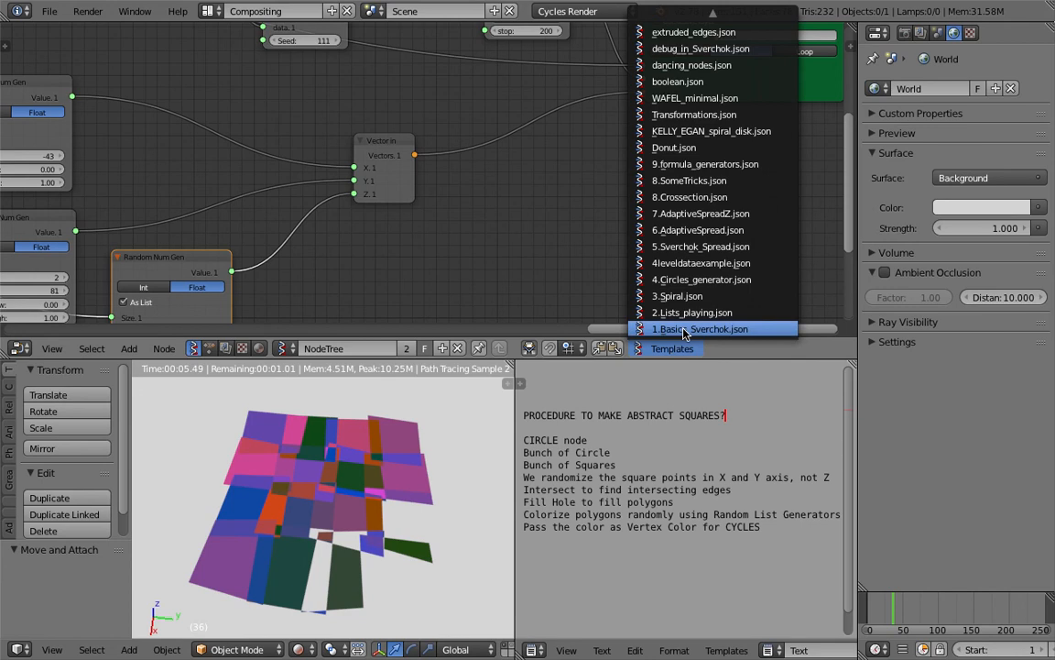
{"action": "scroll", "coordinate": [699, 28], "scroll_direction": "up", "scroll_amount": 16}
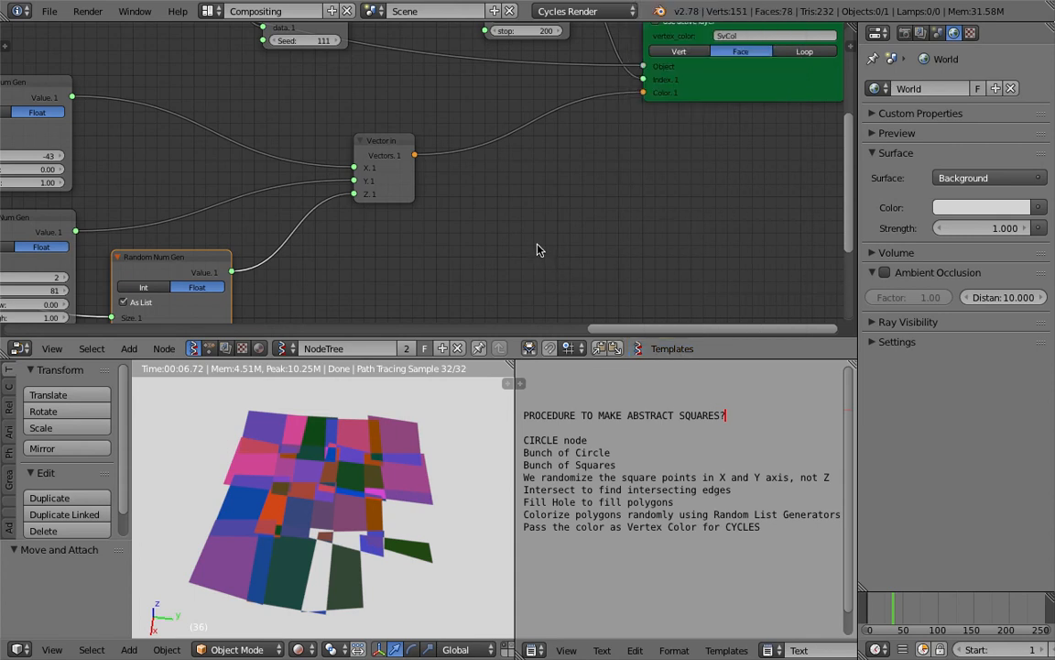
- Try a Radius of 2 and one of 3 on the Circle node
{"action": "scroll", "coordinate": [539, 245], "scroll_direction": "down", "scroll_amount": 3}
{"action": "middle_click_drag", "start_coordinate": [471, 240], "coordinate": [555, 220]}
{"action": "scroll", "coordinate": [555, 220], "scroll_direction": "down", "scroll_amount": 2}
{"action": "middle_click_drag", "start_coordinate": [253, 101], "coordinate": [491, 143]}
{"action": "middle_click_drag", "start_coordinate": [236, 172], "coordinate": [438, 182]}
{"action": "middle_click_drag", "start_coordinate": [183, 183], "coordinate": [467, 165]}
{"action": "middle_click_drag", "start_coordinate": [261, 165], "coordinate": [459, 202]}
{"action": "middle_click_drag", "start_coordinate": [363, 447], "coordinate": [359, 465]}
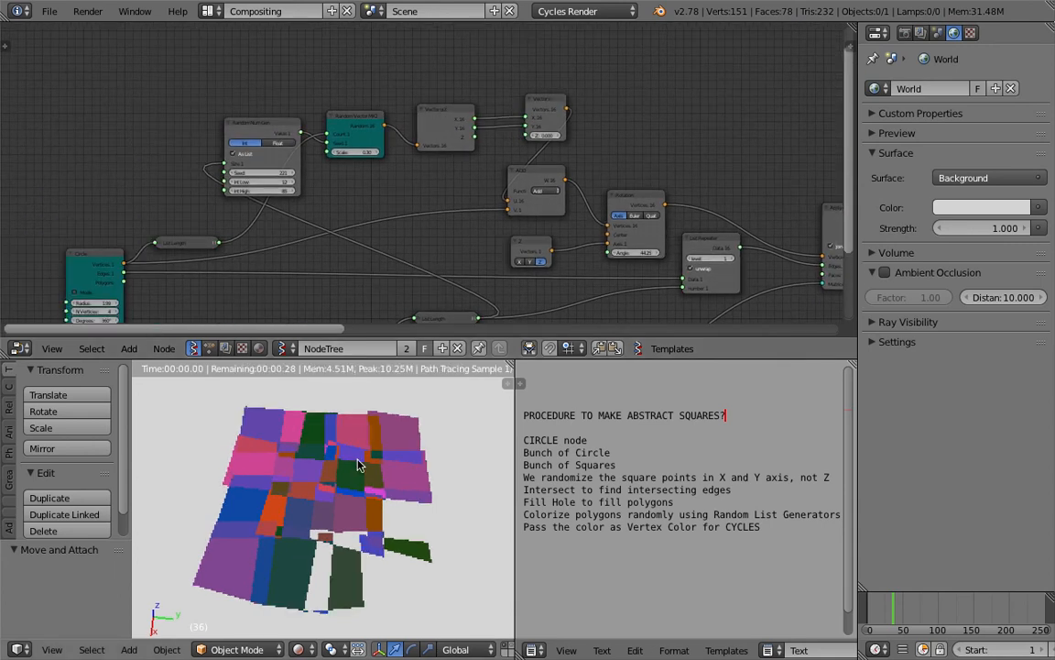
{"action": "scroll", "coordinate": [295, 190], "scroll_direction": "up", "scroll_amount": 4}
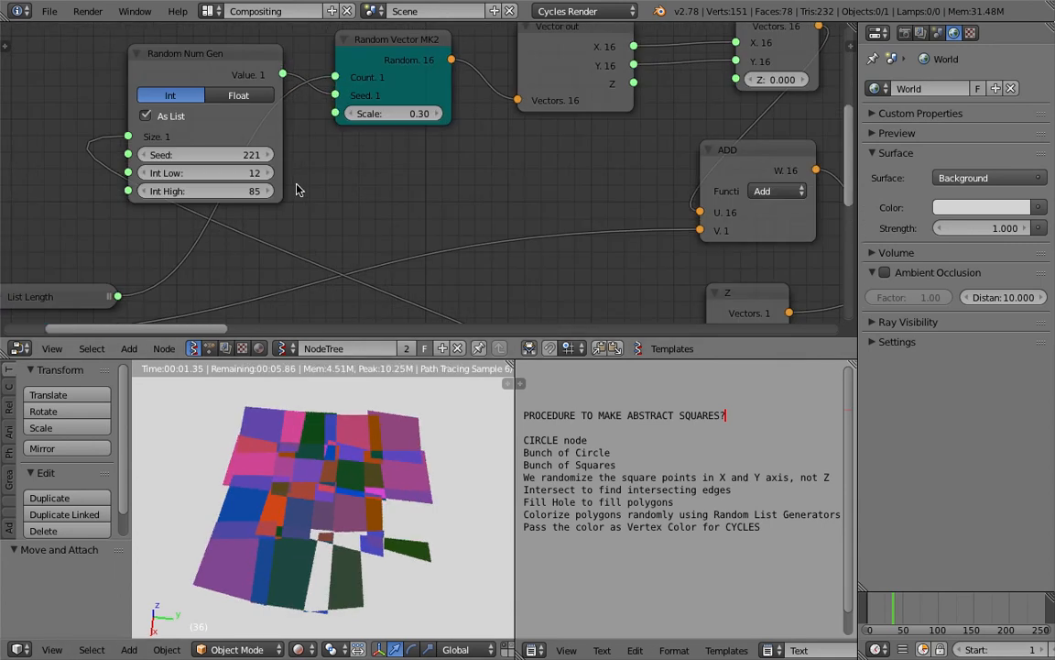
{"action": "middle_click_drag", "start_coordinate": [138, 256], "coordinate": [488, 139]}
{"action": "middle_click_drag", "start_coordinate": [238, 303], "coordinate": [256, 247]}
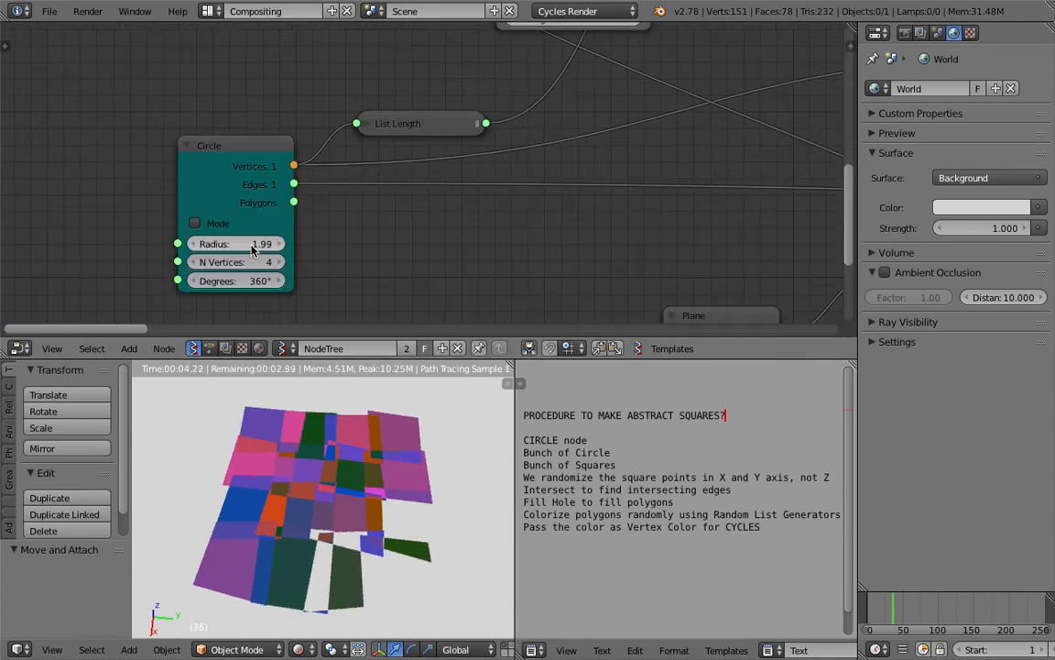
{"action": "left_click", "coordinate": [256, 244]}
{"action": "type", "text": "2"}
{"action": "key", "text": "Return"}
{"action": "left_click", "coordinate": [266, 244]}
{"action": "type", "text": "3"}
{"action": "key", "text": "Return"}
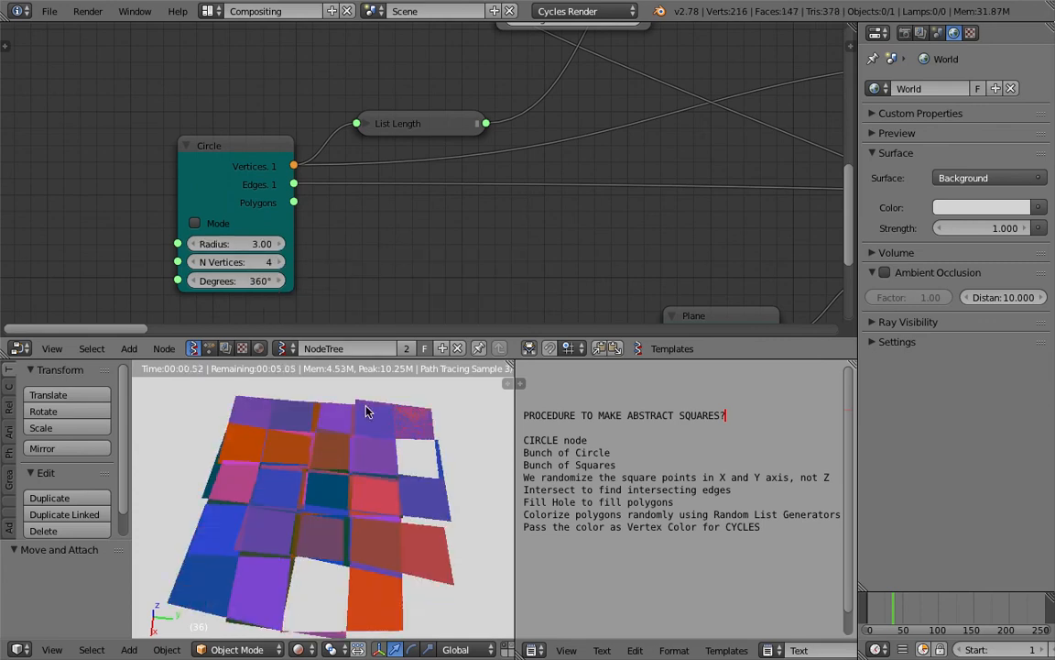
- Set the Circle node's Radius to 1 and raise it gradually to about 2.7
{"action": "left_click", "coordinate": [266, 245]}
{"action": "type", "text": "1"}
{"action": "key", "text": "Return"}
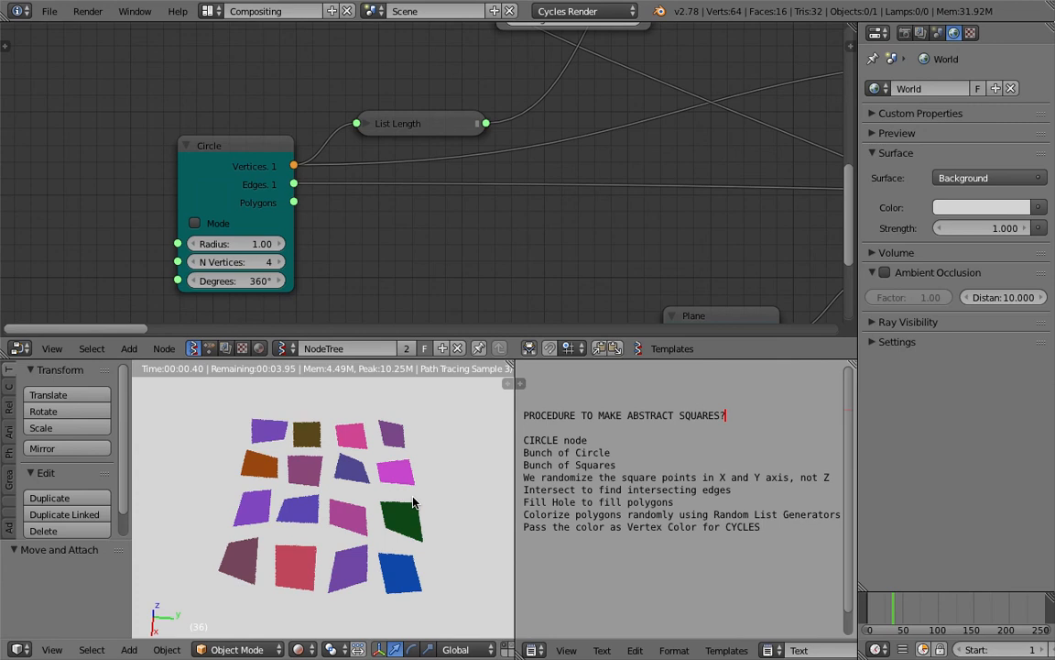
{"action": "left_click_drag", "start_coordinate": [282, 244], "coordinate": [645, 245]}
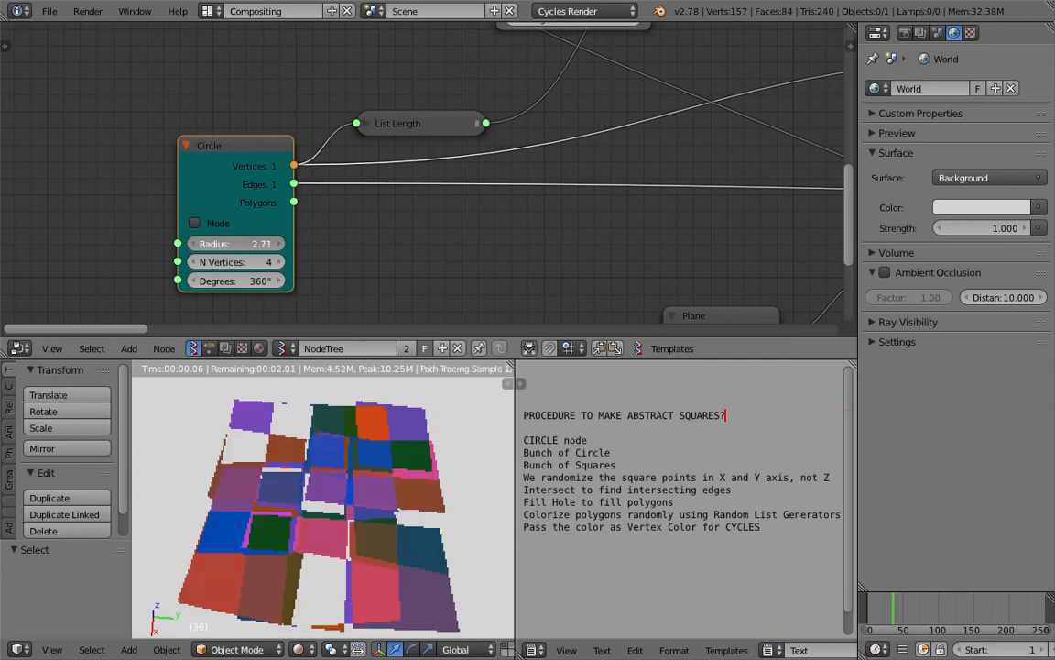
- Set the Circle node's Radius to 1.3, to 1.7 and finally to 2.5
{"action": "left_click", "coordinate": [239, 246]}
{"action": "type", "text": "1.3"}
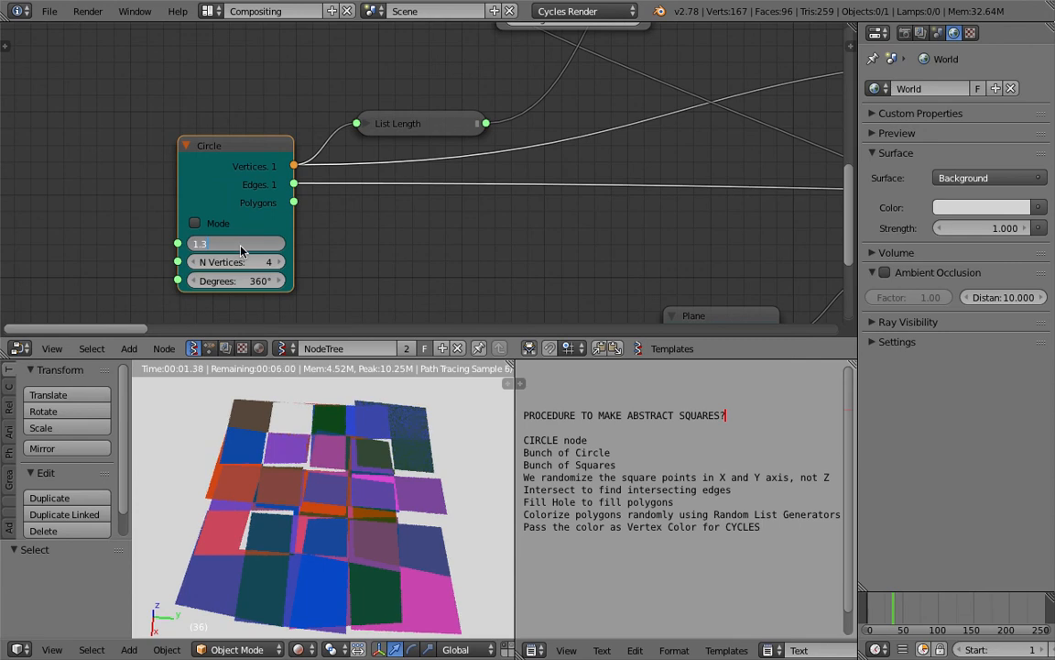
{"action": "key", "text": "Return"}
{"action": "left_click", "coordinate": [251, 241]}
{"action": "type", "text": "1.7"}
{"action": "key", "text": "Return"}
{"action": "left_click", "coordinate": [251, 242]}
{"action": "type", "text": "2.5"}
{"action": "key", "text": "Return"}
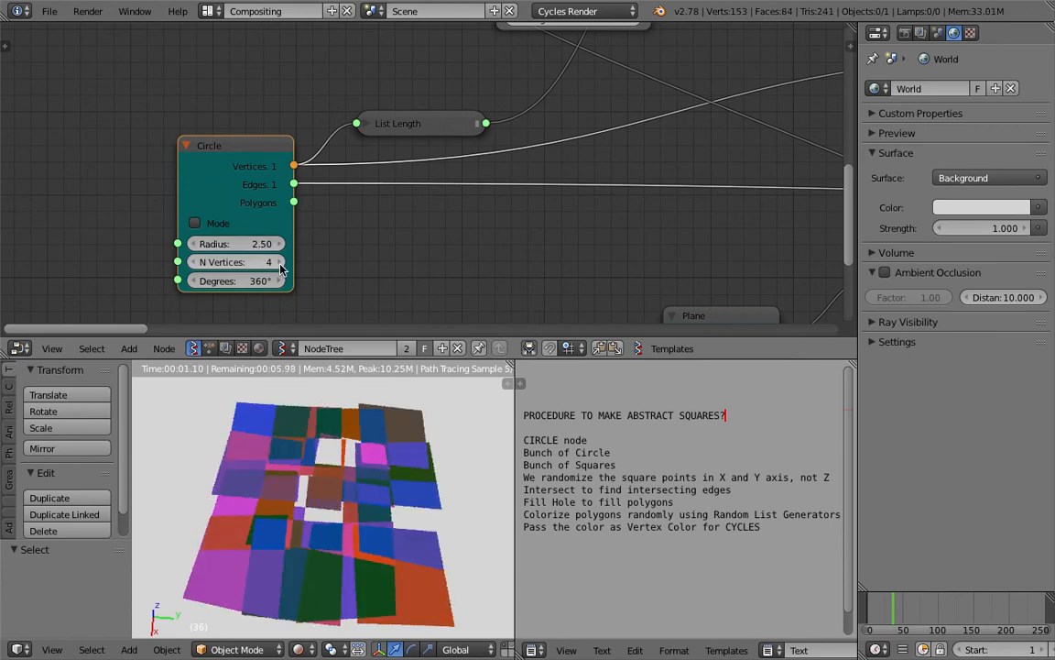
- Raise the Circle node's N Vertices one at a time to 9
{"action": "left_click", "coordinate": [279, 263]}
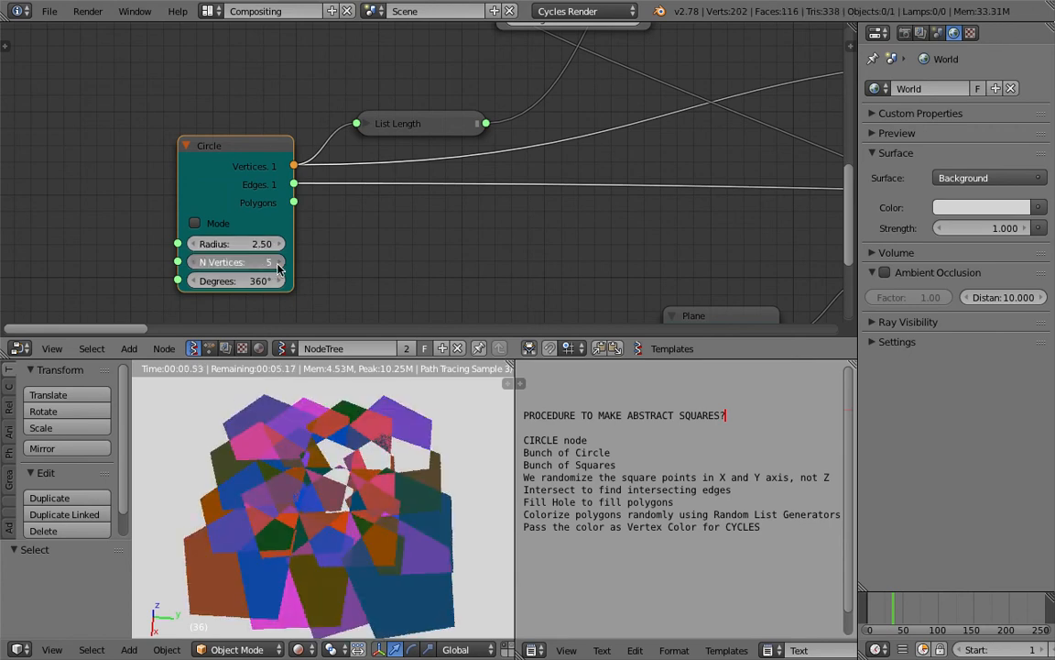
{"action": "left_click", "coordinate": [278, 263]}
{"action": "left_click", "coordinate": [278, 263]}
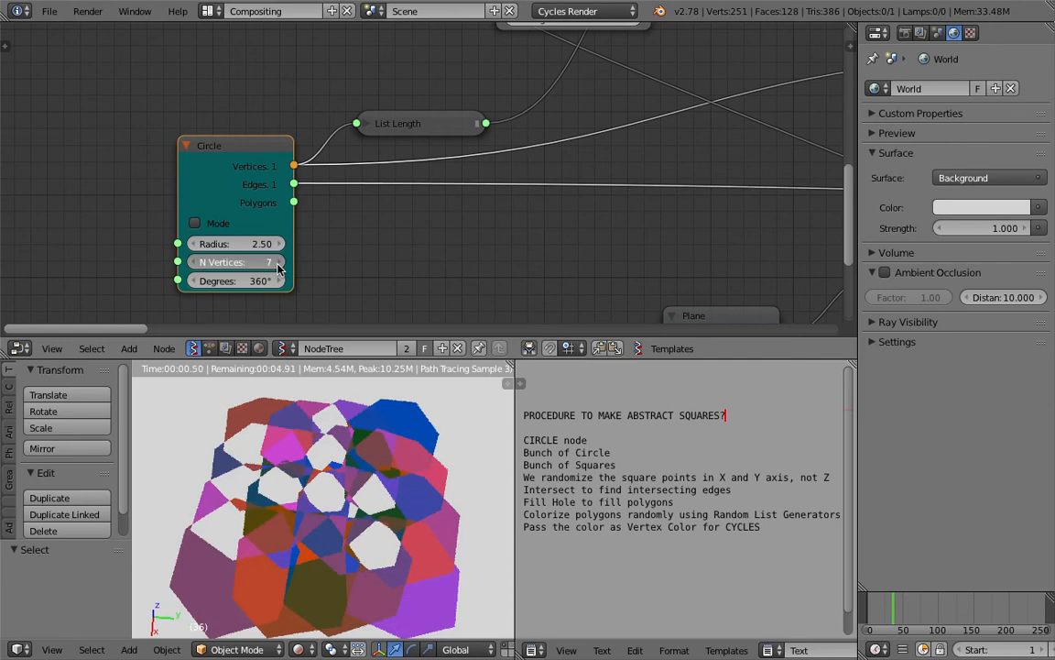
{"action": "left_click", "coordinate": [278, 263]}
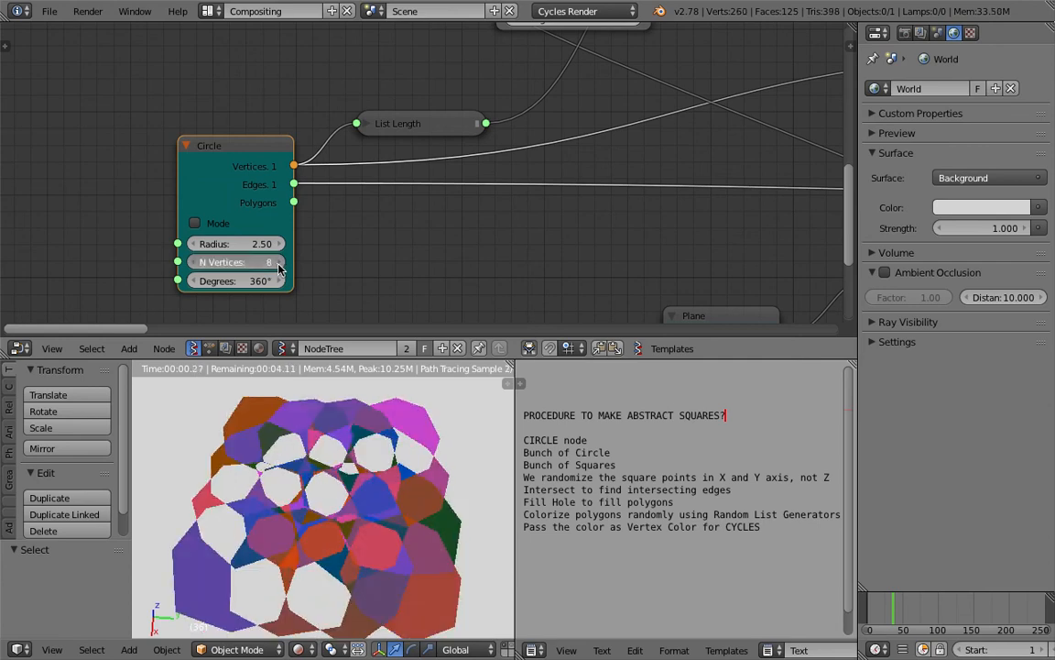
{"action": "left_click", "coordinate": [278, 263]}
{"action": "scroll", "coordinate": [378, 553], "scroll_direction": "down", "scroll_amount": 2}
{"action": "left_click", "coordinate": [449, 443]}
{"action": "middle_click_drag", "start_coordinate": [346, 471], "coordinate": [378, 486]}
{"action": "scroll", "coordinate": [378, 485], "scroll_direction": "up", "scroll_amount": 3}
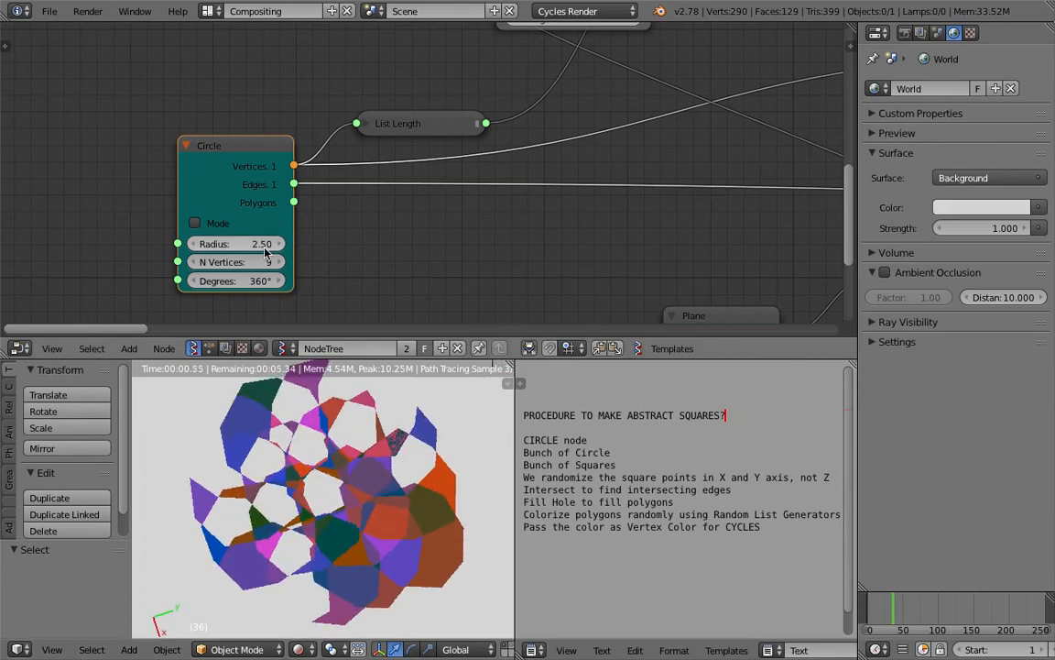
- Increase both N Vert X and N Vert Y of the Plane node to 5
{"action": "scroll", "coordinate": [406, 178], "scroll_direction": "down", "scroll_amount": 2}
{"action": "middle_click_drag", "start_coordinate": [458, 183], "coordinate": [406, 178]}
{"action": "middle_click_drag", "start_coordinate": [682, 321], "coordinate": [332, 167]}
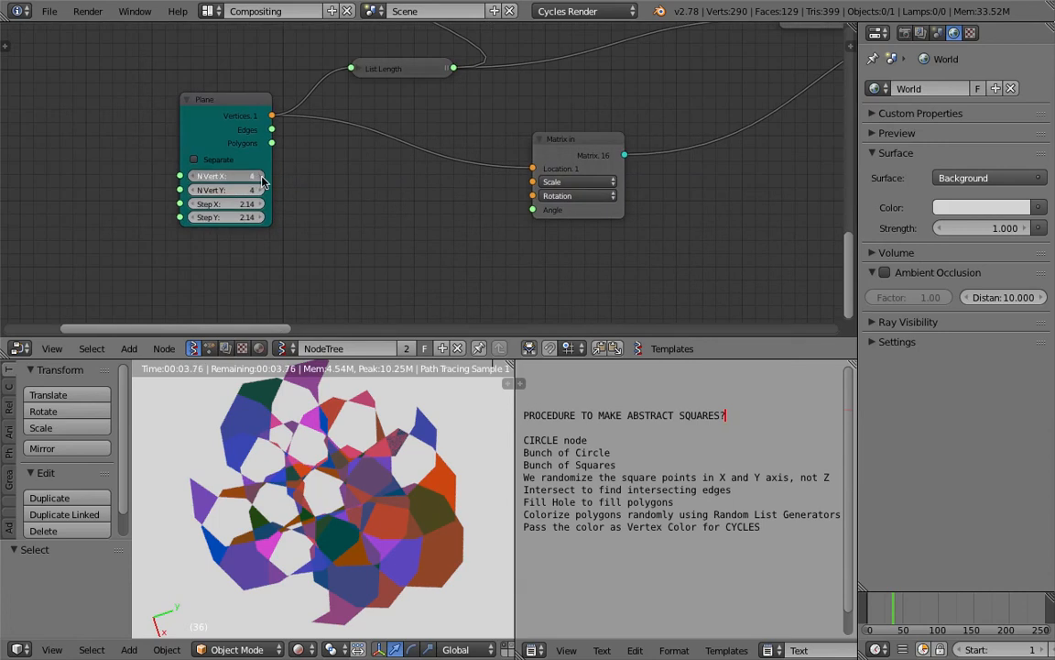
{"action": "left_click", "coordinate": [261, 177]}
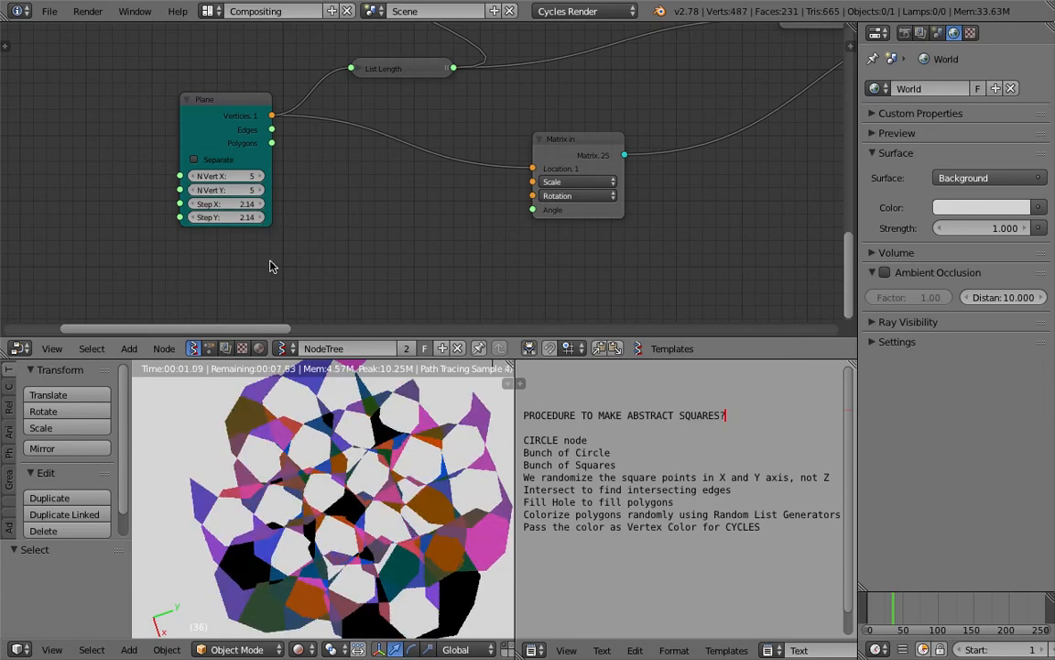
- Set the Plane node's Step X to 1 and its N Vert X to 10
{"action": "left_click", "coordinate": [242, 204]}
{"action": "type", "text": "1"}
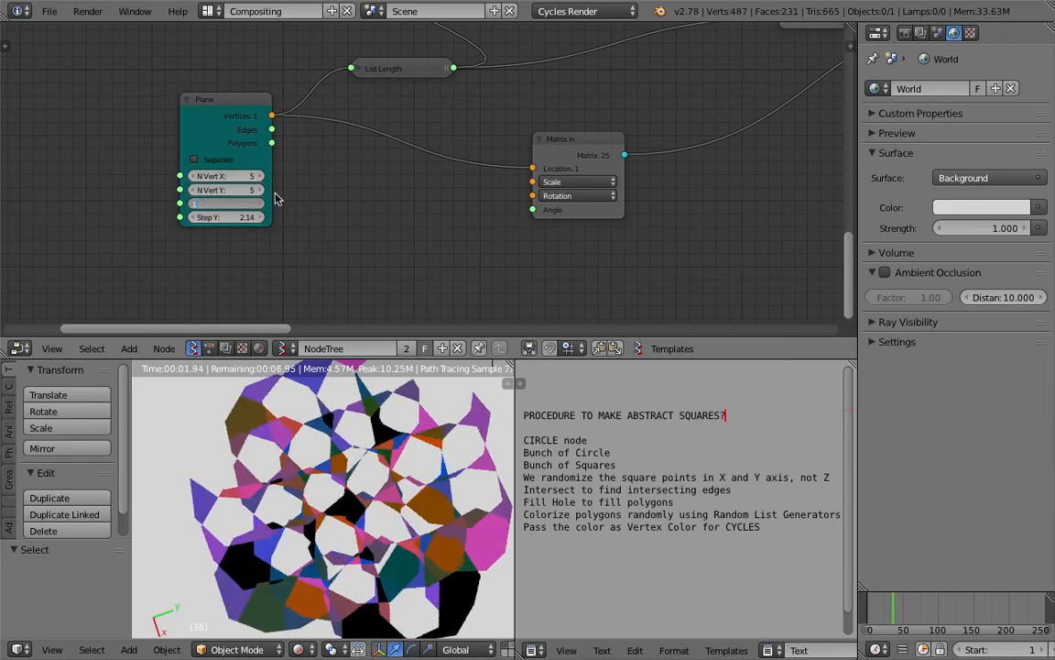
{"action": "key", "text": "Return"}
{"action": "left_click", "coordinate": [243, 176]}
{"action": "type", "text": "10"}
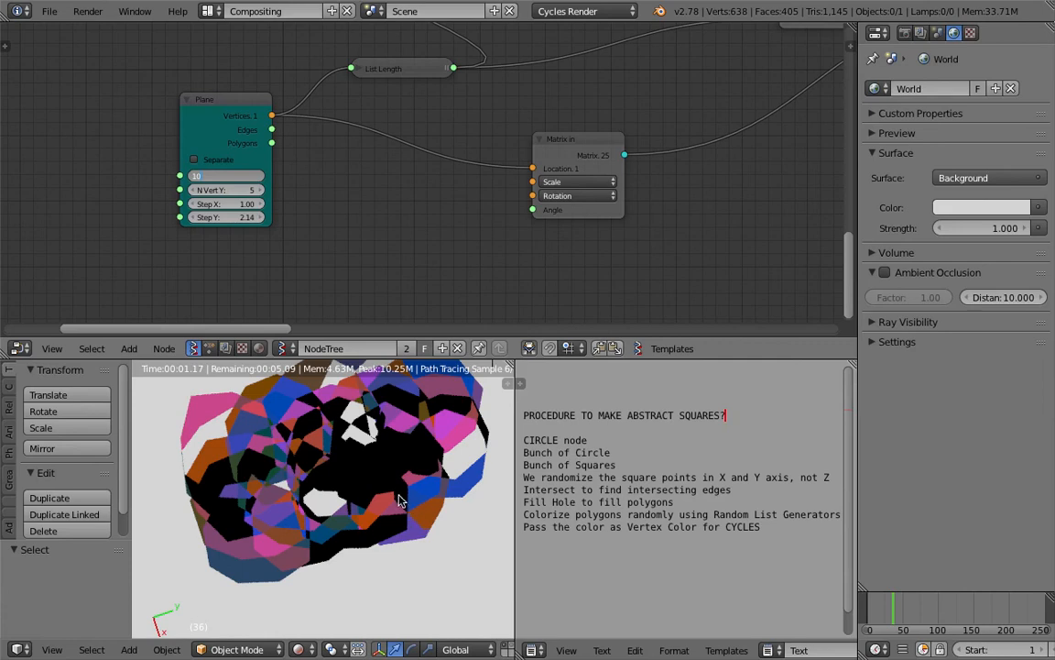
{"action": "key", "text": "Return"}
{"action": "scroll", "coordinate": [246, 186], "scroll_direction": "down", "scroll_amount": 1}
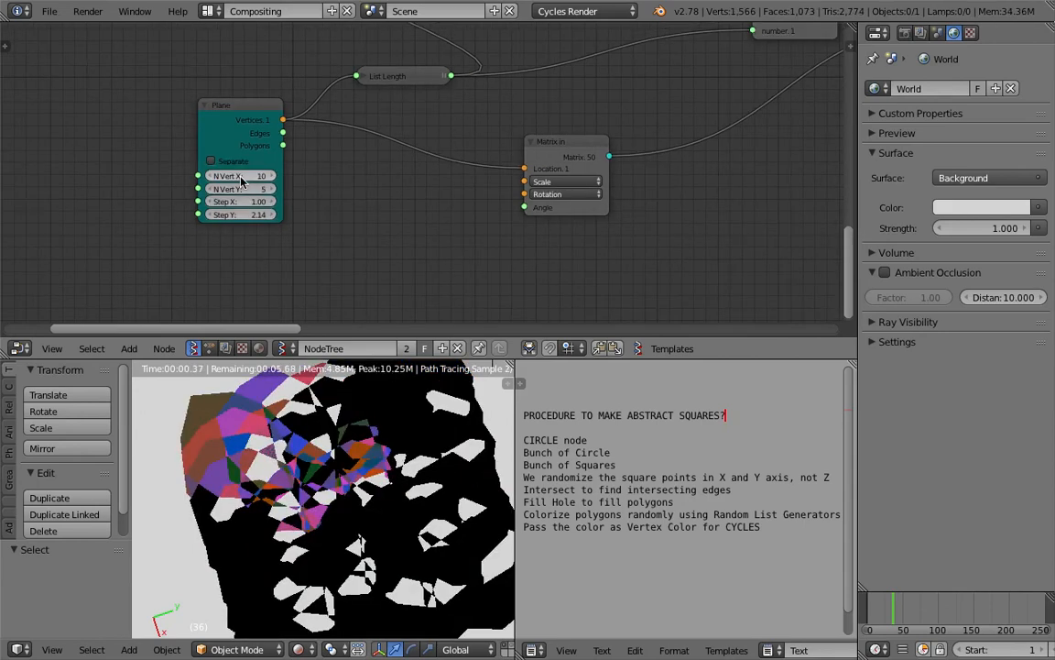
- Set the Fill Holes node's Sides to 30 and reduce it to 20
{"action": "middle_click_drag", "start_coordinate": [475, 251], "coordinate": [351, 248]}
{"action": "mouse_move", "coordinate": [531, 173]}
{"action": "middle_mouse_down"}
{"action": "mouse_move", "coordinate": [311, 249]}
{"action": "mouse_move", "coordinate": [354, 291]}
{"action": "middle_mouse_up"}
{"action": "middle_click_drag", "start_coordinate": [532, 264], "coordinate": [450, 271]}
{"action": "middle_click_drag", "start_coordinate": [533, 227], "coordinate": [411, 270]}
{"action": "middle_click_drag", "start_coordinate": [701, 163], "coordinate": [552, 220]}
{"action": "scroll", "coordinate": [520, 226], "scroll_direction": "up", "scroll_amount": 5}
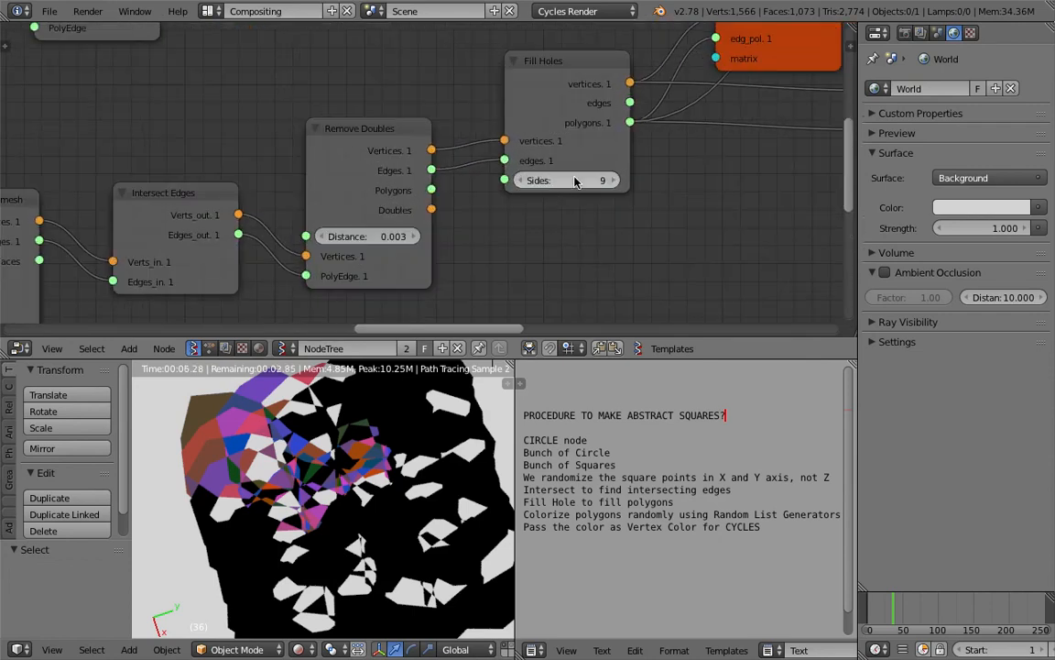
{"action": "left_click", "coordinate": [554, 180]}
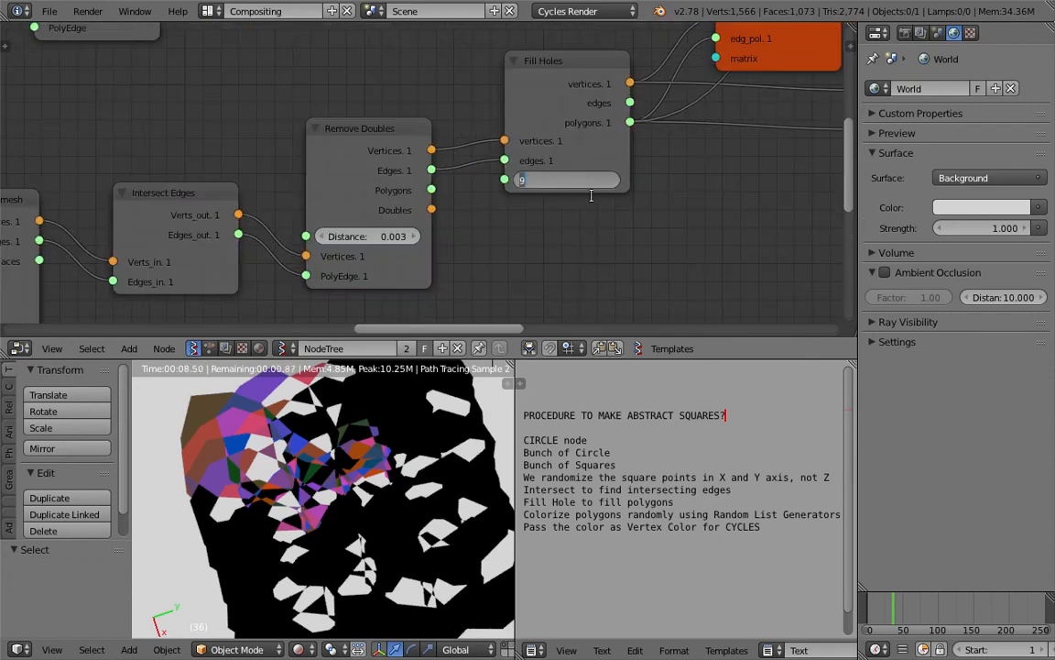
{"action": "type", "text": "30"}
{"action": "key", "text": "Return"}
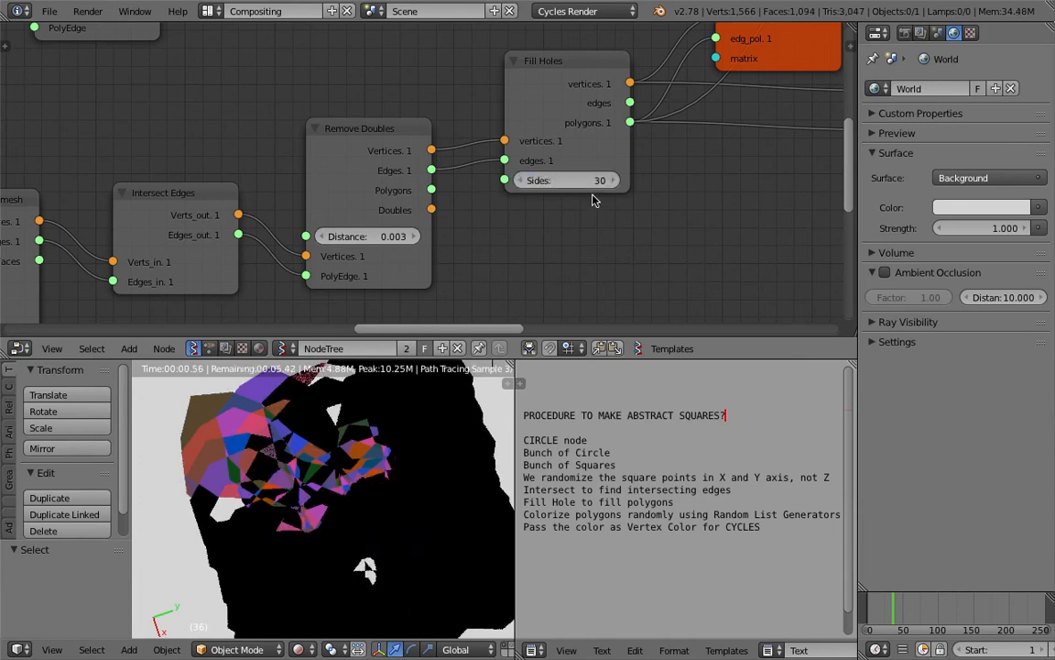
{"action": "left_click", "coordinate": [581, 180]}
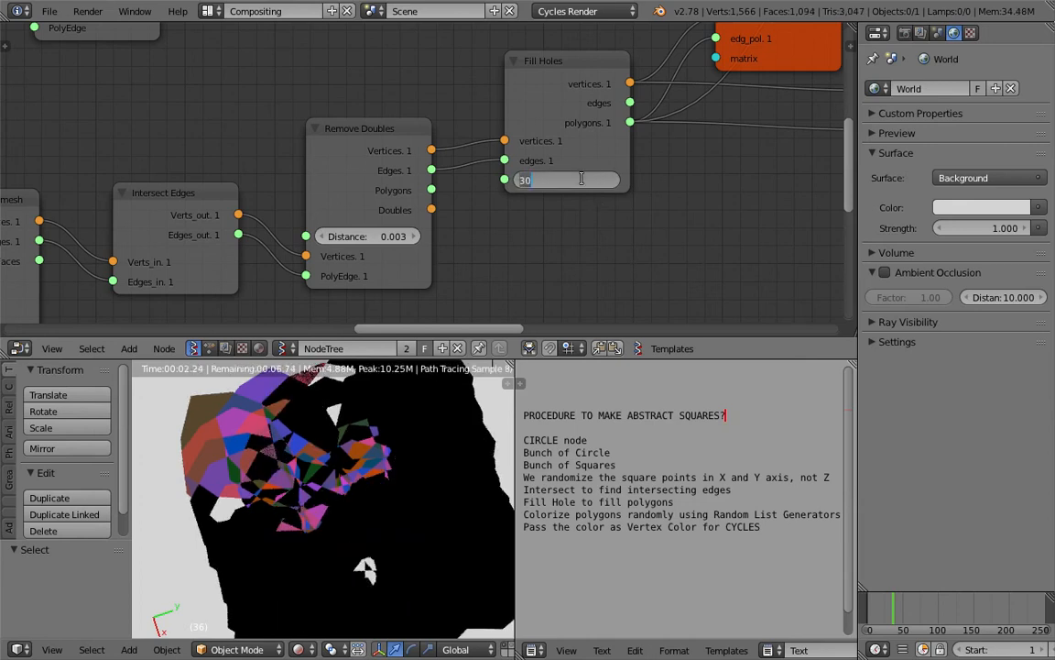
{"action": "type", "text": "20"}
{"action": "key", "text": "Return"}
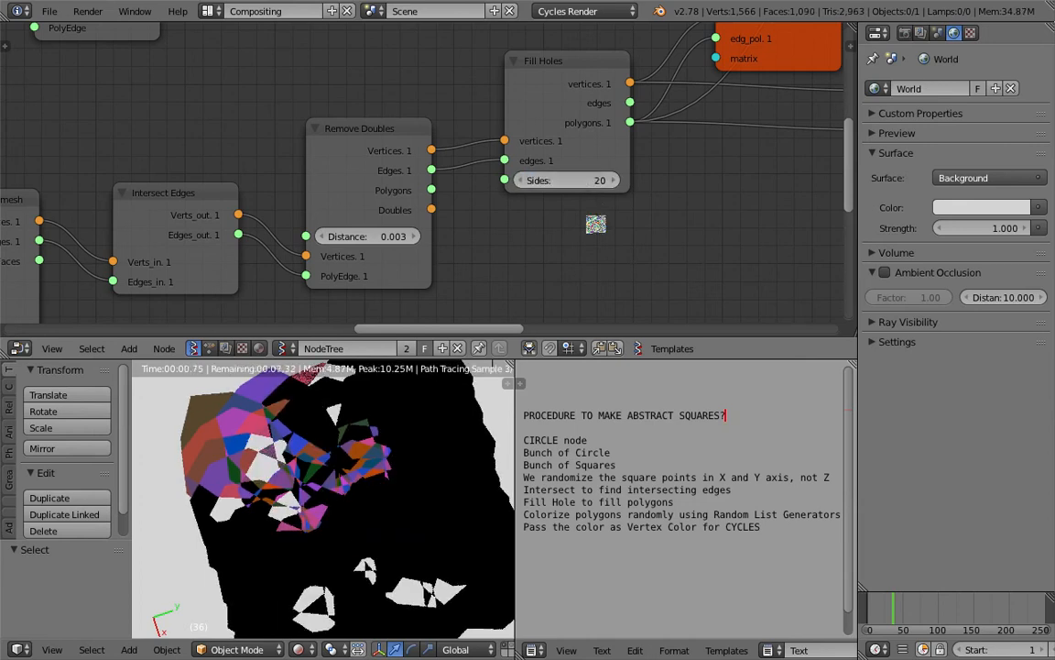
- Merge the text editor area into the 3D viewport and switch the viewport shading to wireframe
{"action": "left_click_drag", "start_coordinate": [509, 383], "coordinate": [641, 394]}
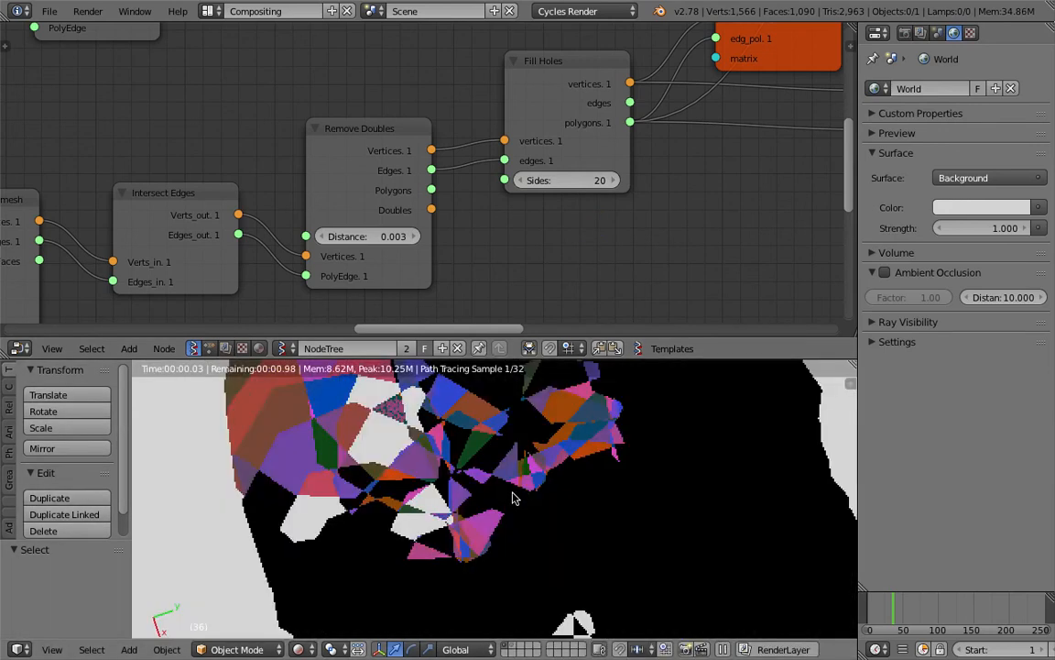
{"action": "key", "text": "z"}
{"action": "key", "text": "z"}
{"action": "key", "text": "z"}
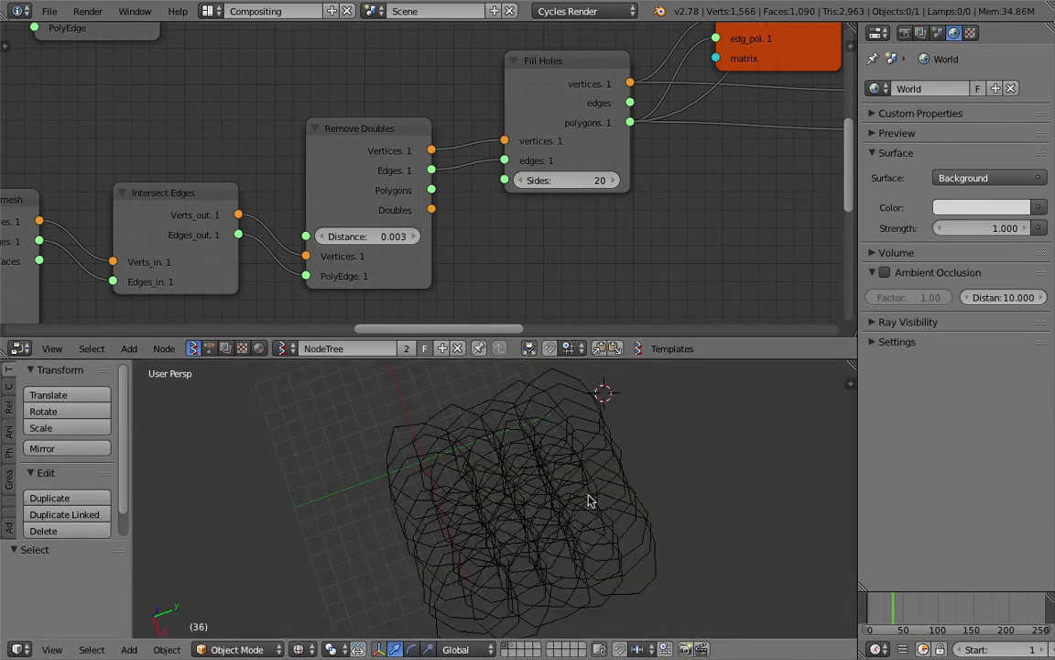
{"action": "key", "text": "z"}
{"action": "middle_click_drag", "start_coordinate": [591, 502], "coordinate": [556, 420]}
{"action": "key", "text": "z"}
- Raise the Seed of the Random Num Gen feeding the Random Vector MK2 node to 256
{"action": "scroll", "coordinate": [540, 296], "scroll_direction": "down", "scroll_amount": 4}
{"action": "middle_click_drag", "start_coordinate": [338, 285], "coordinate": [388, 214]}
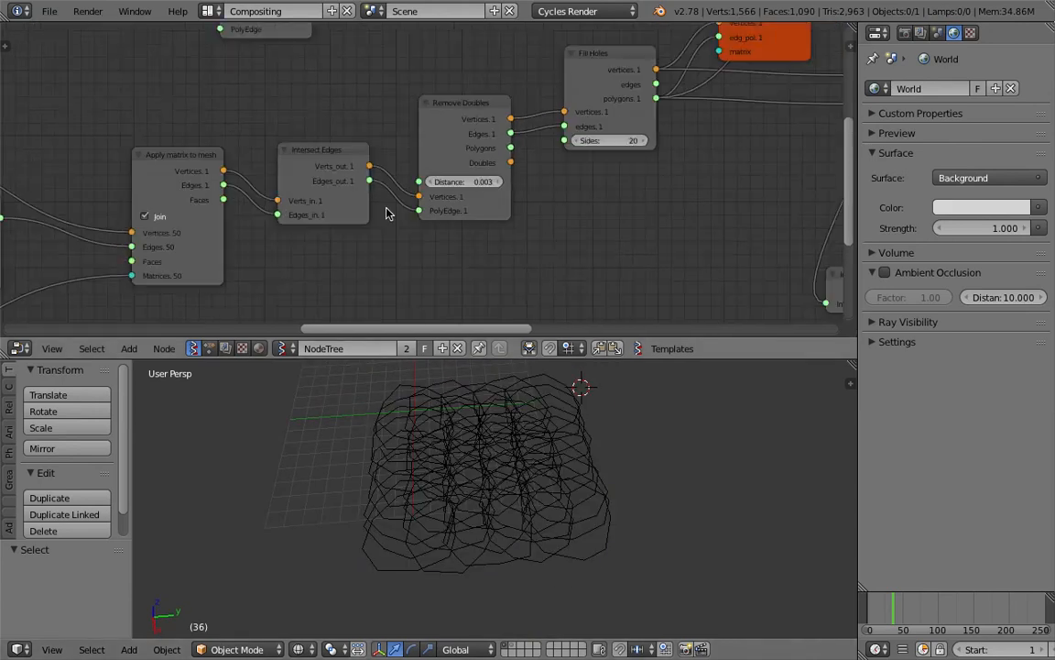
{"action": "middle_click_drag", "start_coordinate": [11, 99], "coordinate": [382, 148]}
{"action": "mouse_move", "coordinate": [218, 154]}
{"action": "middle_mouse_down"}
{"action": "mouse_move", "coordinate": [435, 169]}
{"action": "mouse_move", "coordinate": [399, 185]}
{"action": "middle_mouse_up"}
{"action": "middle_click_drag", "start_coordinate": [266, 205], "coordinate": [447, 206]}
{"action": "middle_click_drag", "start_coordinate": [551, 460], "coordinate": [552, 470]}
{"action": "middle_click_drag", "start_coordinate": [195, 204], "coordinate": [281, 182]}
{"action": "left_click_drag", "start_coordinate": [280, 168], "coordinate": [284, 169]}
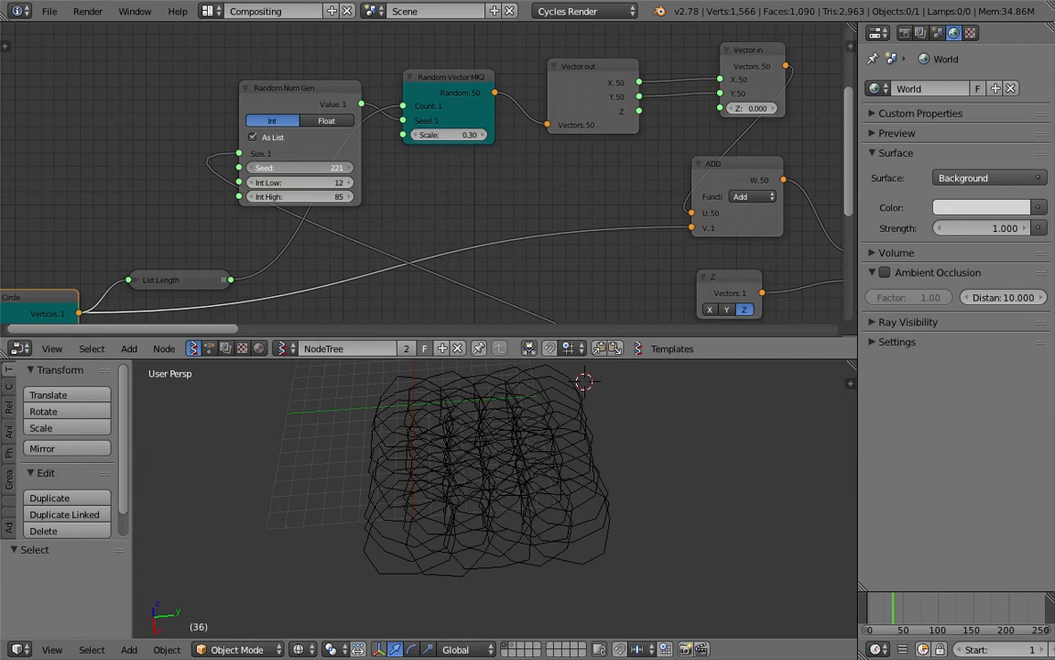
{"action": "left_click_drag", "start_coordinate": [301, 168], "coordinate": [308, 168]}
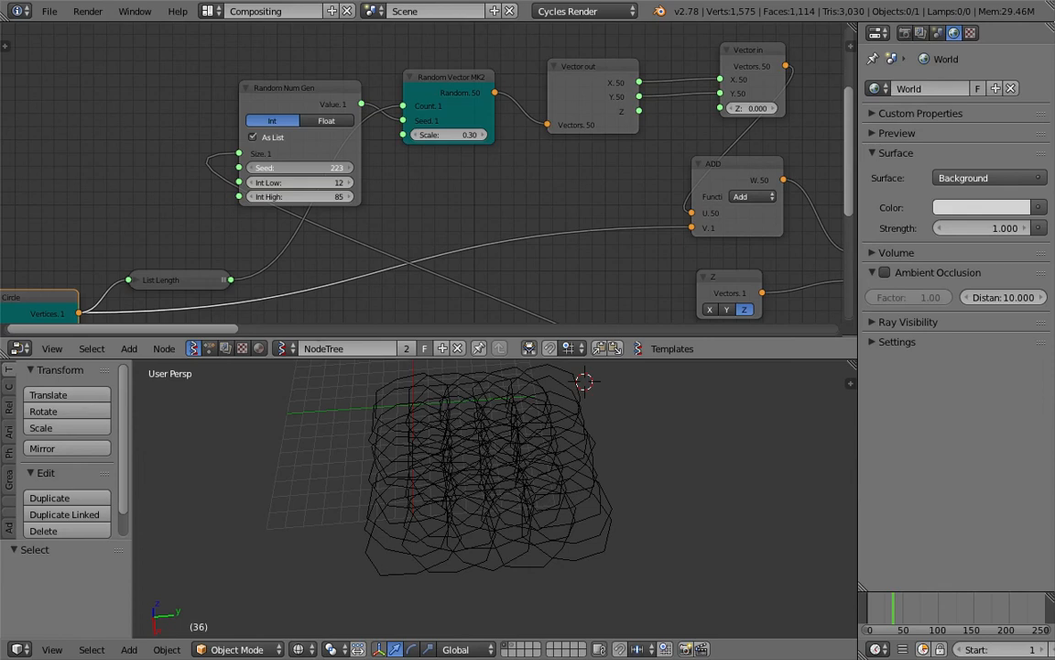
{"action": "left_click_drag", "start_coordinate": [306, 170], "coordinate": [335, 170]}
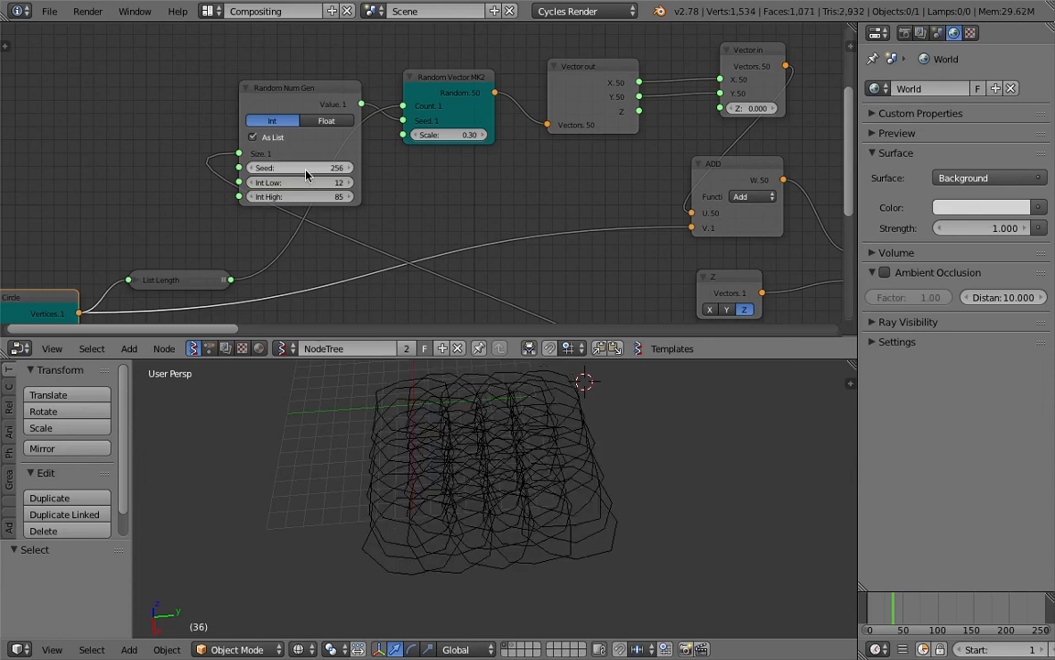
- Set the Scale of the Random Vector MK2 node to 1.3
{"action": "left_click", "coordinate": [443, 138]}
{"action": "type", "text": "1.3"}
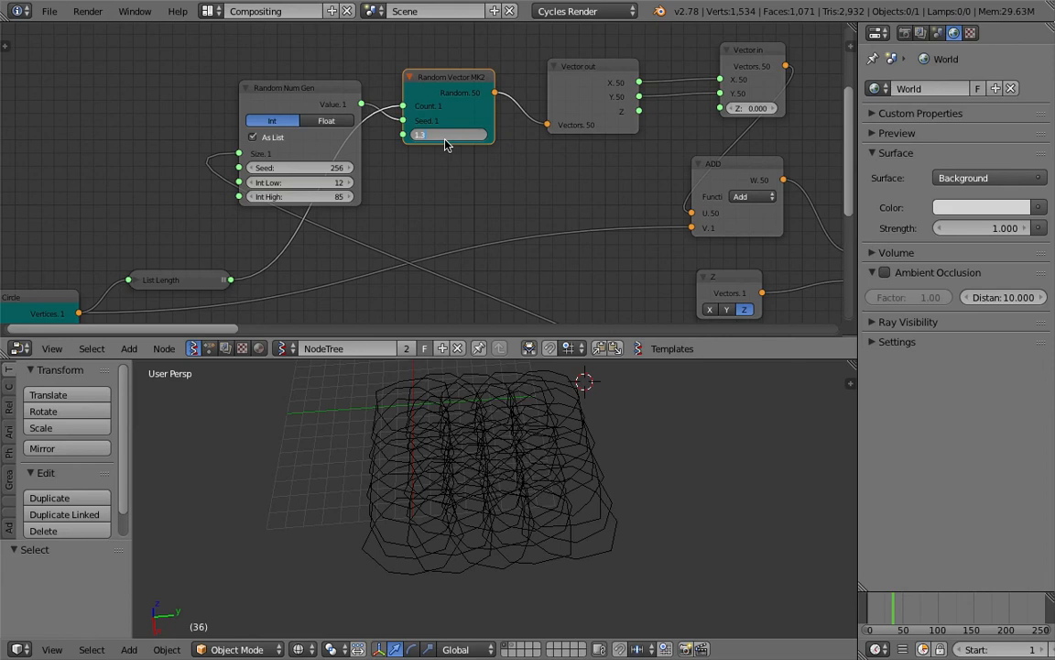
{"action": "key", "text": "Return"}
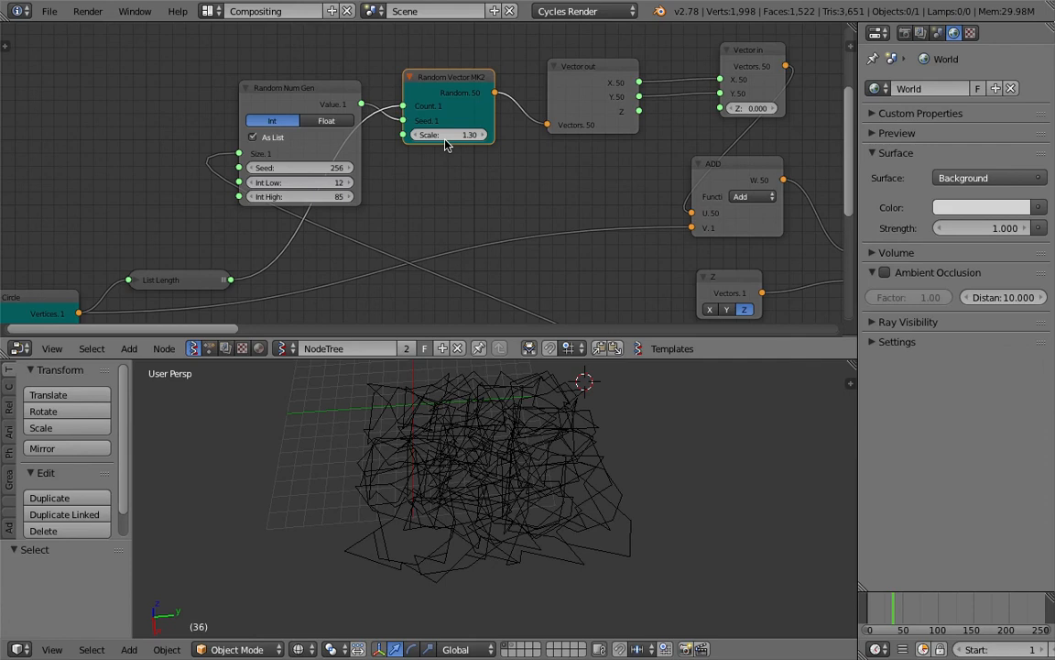
- Switch the 3D viewport shading from wireframe to Rendered to preview the polygon pattern in Cycles
{"action": "middle_click_drag", "start_coordinate": [403, 423], "coordinate": [459, 461]}
{"action": "left_click", "coordinate": [685, 474]}
{"action": "mouse_move", "coordinate": [698, 480]}
{"action": "middle_mouse_down"}
{"action": "mouse_move", "coordinate": [707, 476]}
{"action": "mouse_move", "coordinate": [685, 488]}
{"action": "middle_mouse_up"}
{"action": "left_click", "coordinate": [299, 648]}
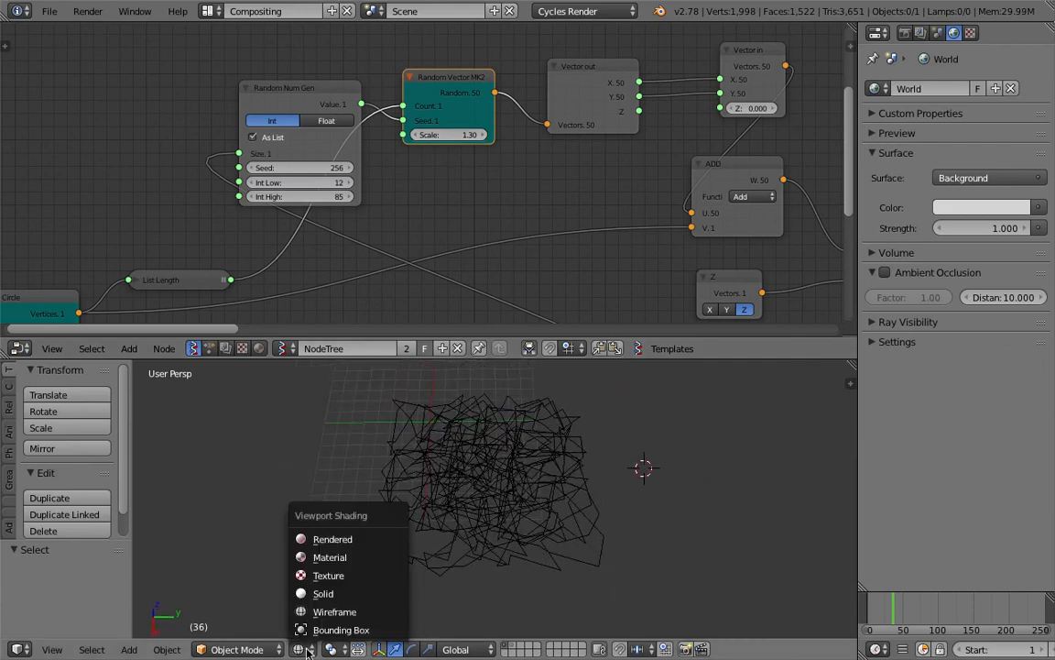
{"action": "left_click", "coordinate": [331, 541]}
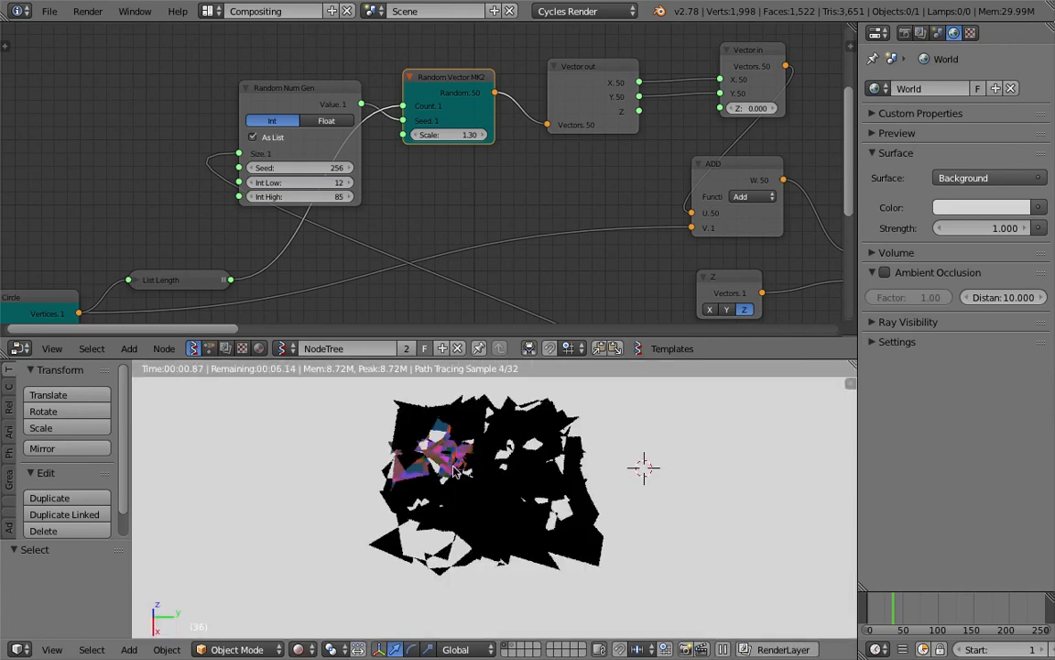
- Examine the rendered pattern and the node chain from the Rotation node through Intersect Edges to Remove Doubles
{"action": "mouse_move", "coordinate": [496, 224]}
{"action": "middle_mouse_down"}
{"action": "mouse_move", "coordinate": [357, 183]}
{"action": "mouse_move", "coordinate": [385, 166]}
{"action": "mouse_move", "coordinate": [377, 160]}
{"action": "middle_mouse_up"}
{"action": "scroll", "coordinate": [414, 175], "scroll_direction": "down", "scroll_amount": 2}
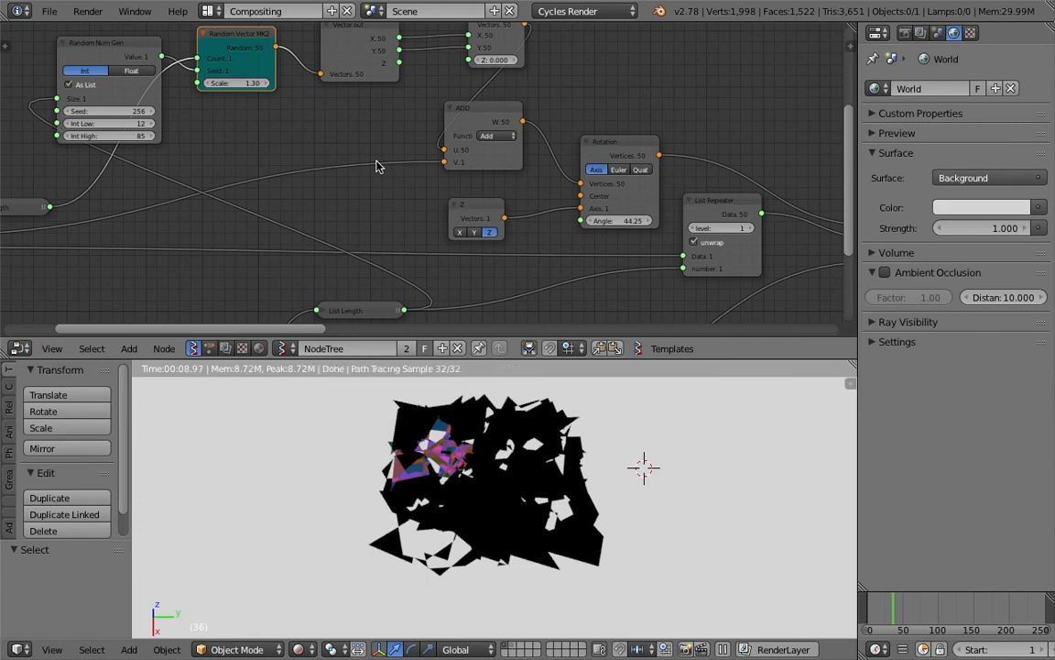
{"action": "middle_click_drag", "start_coordinate": [472, 415], "coordinate": [464, 420]}
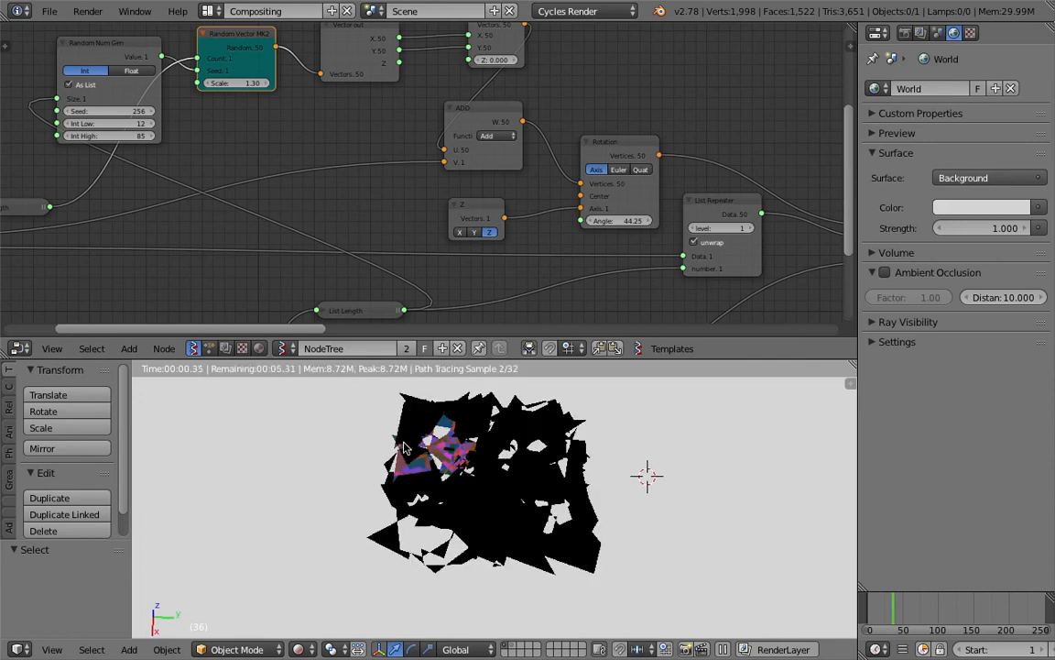
{"action": "middle_click_drag", "start_coordinate": [605, 499], "coordinate": [600, 504]}
{"action": "middle_click_drag", "start_coordinate": [598, 254], "coordinate": [397, 190]}
{"action": "middle_click_drag", "start_coordinate": [690, 176], "coordinate": [355, 132]}
{"action": "middle_click_drag", "start_coordinate": [513, 153], "coordinate": [475, 160]}
{"action": "middle_click_drag", "start_coordinate": [626, 153], "coordinate": [523, 189]}
{"action": "scroll", "coordinate": [561, 168], "scroll_direction": "up", "scroll_amount": 2}
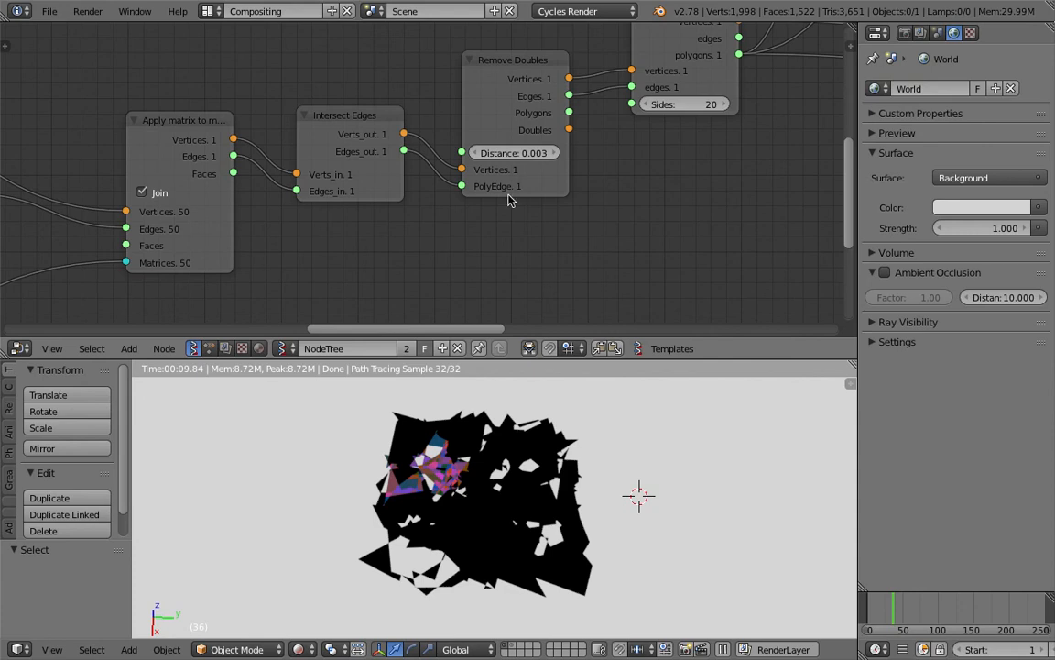
{"action": "middle_click_drag", "start_coordinate": [618, 548], "coordinate": [594, 550]}
- Set the Seed of the upper float Random Num Gen to 33 and raise the Seed of the one below it
{"action": "scroll", "coordinate": [502, 181], "scroll_direction": "down", "scroll_amount": 1}
{"action": "middle_click_drag", "start_coordinate": [502, 181], "coordinate": [322, 190]}
{"action": "middle_click_drag", "start_coordinate": [498, 184], "coordinate": [410, 207]}
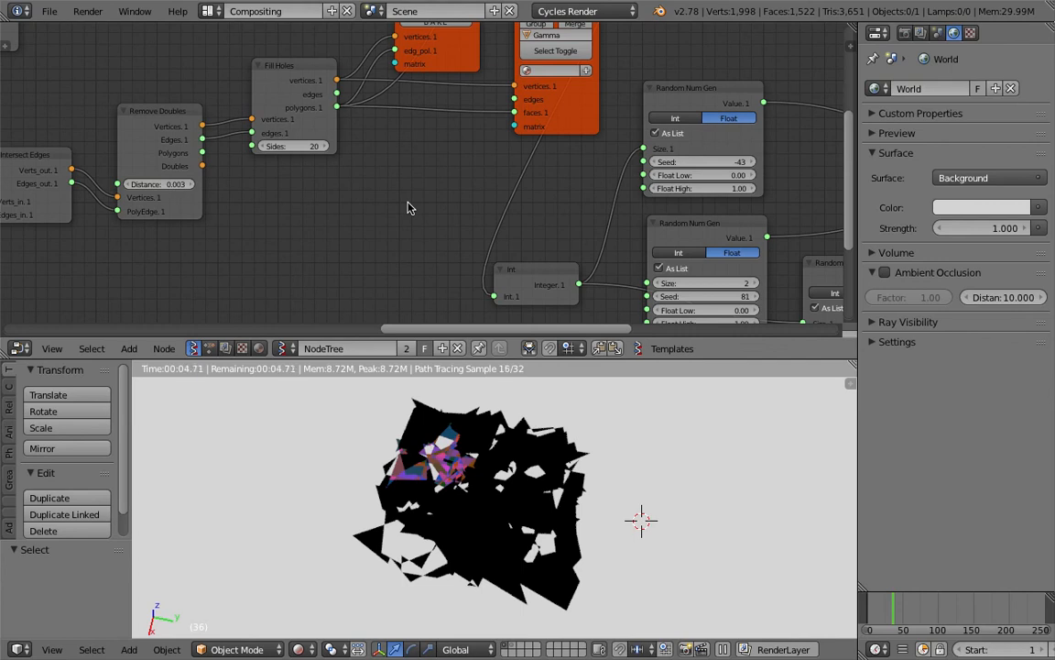
{"action": "scroll", "coordinate": [586, 259], "scroll_direction": "down", "scroll_amount": 1}
{"action": "middle_click_drag", "start_coordinate": [572, 256], "coordinate": [519, 244]}
{"action": "middle_click_drag", "start_coordinate": [596, 180], "coordinate": [540, 181]}
{"action": "left_click_drag", "start_coordinate": [551, 155], "coordinate": [614, 155]}
{"action": "left_click_drag", "start_coordinate": [600, 287], "coordinate": [635, 287]}
- Move the Viewer BMeshMK2 node slightly upward, closer in line with the Viewer Draw node
{"action": "middle_click_drag", "start_coordinate": [692, 123], "coordinate": [510, 214]}
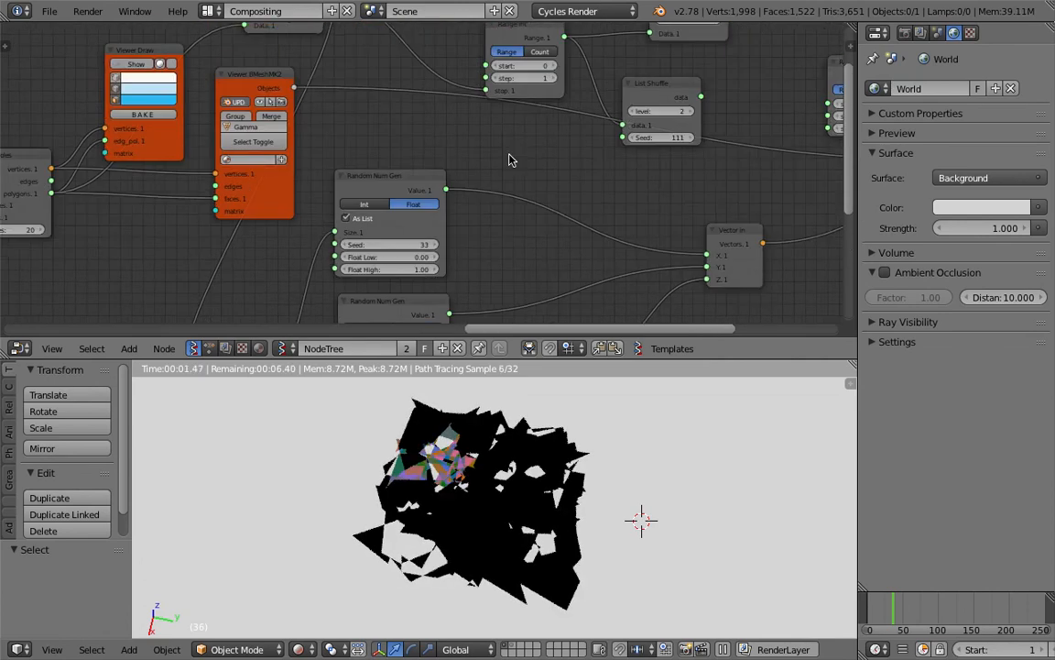
{"action": "middle_click_drag", "start_coordinate": [511, 161], "coordinate": [518, 181]}
{"action": "left_click_drag", "start_coordinate": [263, 104], "coordinate": [268, 84]}
- Try the Merge option of the Viewer BMeshMK2 node and open its Gamma base name for editing
{"action": "middle_click_drag", "start_coordinate": [361, 120], "coordinate": [376, 159]}
{"action": "scroll", "coordinate": [410, 162], "scroll_direction": "down", "scroll_amount": 4}
{"action": "scroll", "coordinate": [353, 160], "scroll_direction": "up", "scroll_amount": 3}
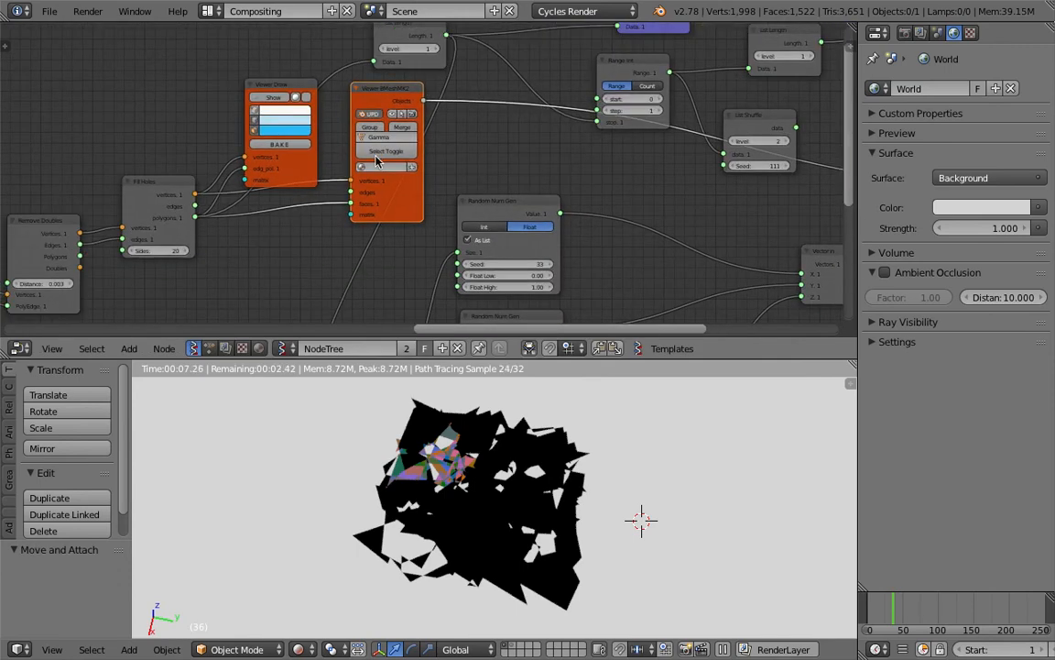
{"action": "scroll", "coordinate": [376, 158], "scroll_direction": "up", "scroll_amount": 2}
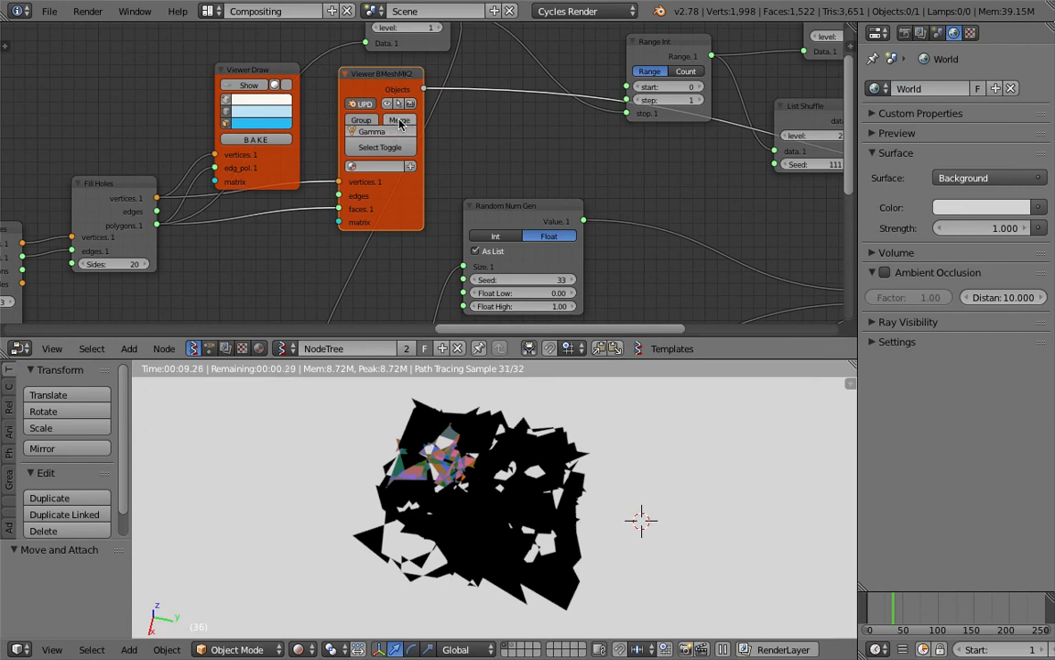
{"action": "left_click", "coordinate": [399, 121]}
{"action": "left_click", "coordinate": [406, 131]}
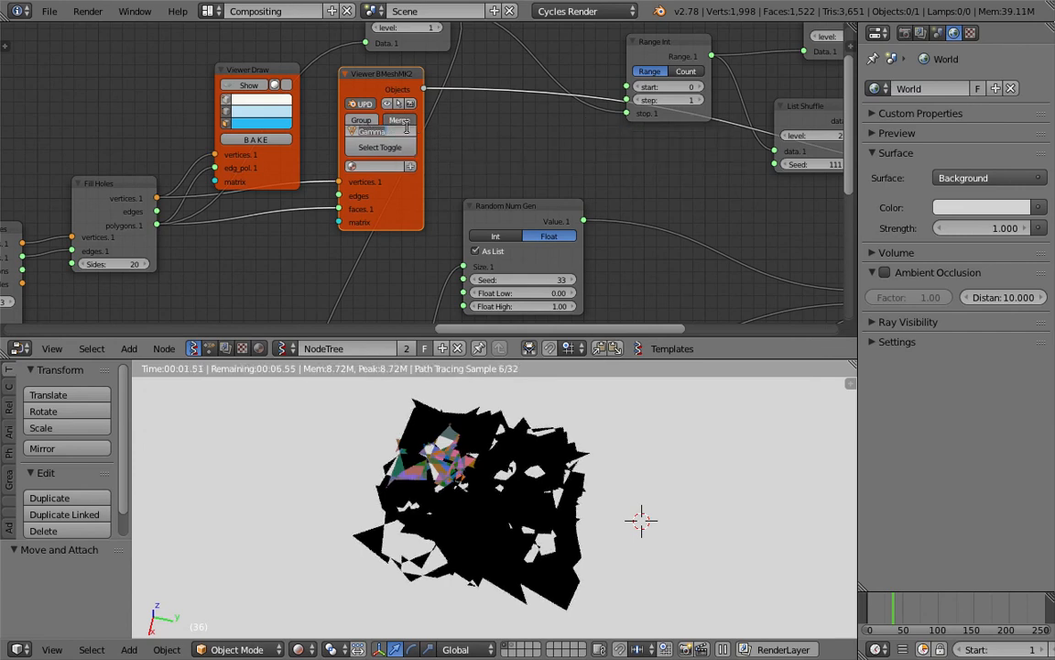
{"action": "left_click", "coordinate": [435, 124]}
{"action": "left_click", "coordinate": [386, 84]}
- Set the current frame to 19 in the timeline and inspect the colored polygons in the rendered viewport up close
{"action": "middle_click_drag", "start_coordinate": [730, 518], "coordinate": [767, 562]}
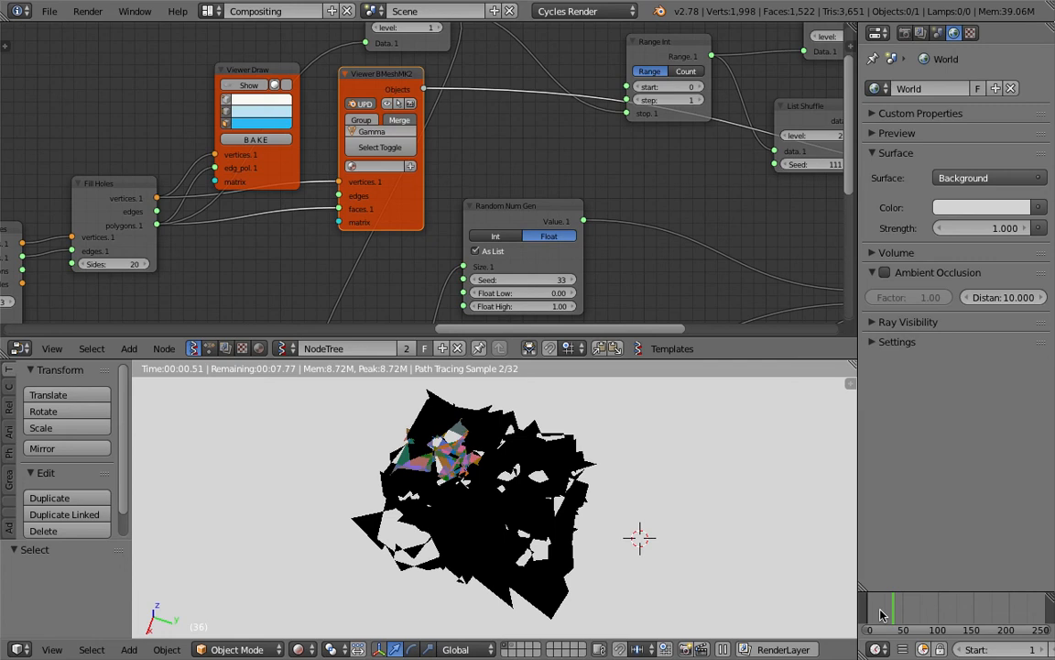
{"action": "left_click", "coordinate": [880, 615]}
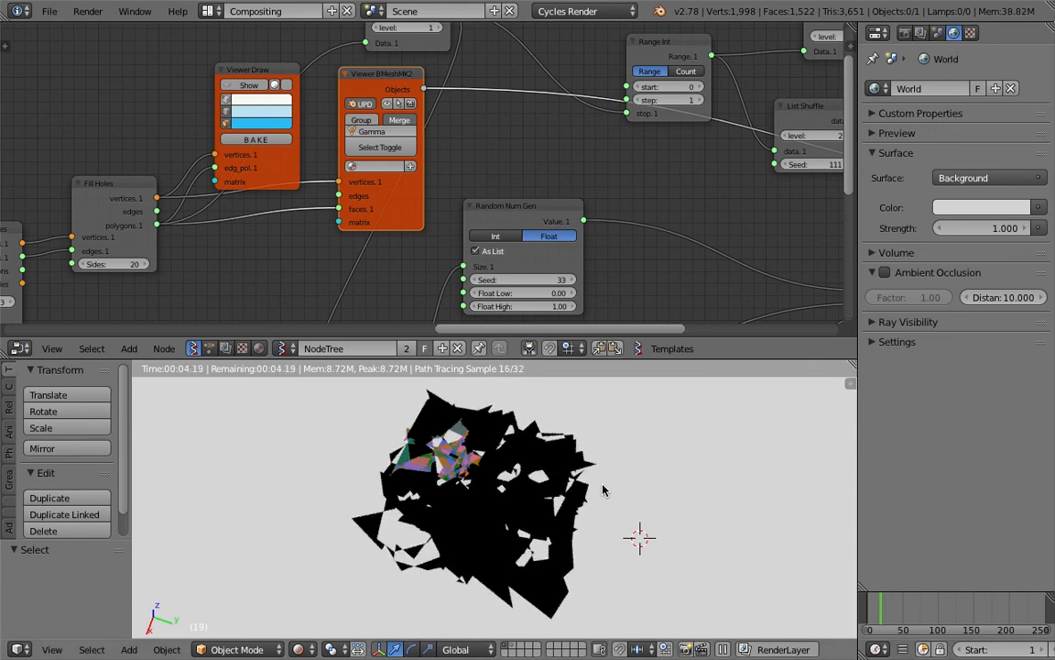
{"action": "scroll", "coordinate": [478, 539], "scroll_direction": "up", "scroll_amount": 3}
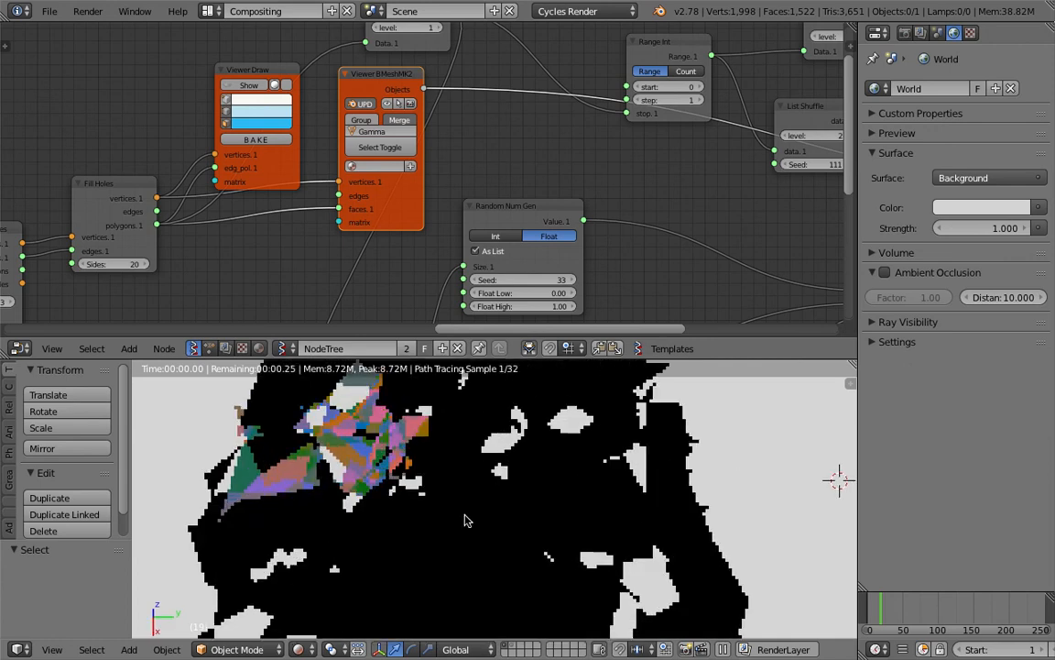